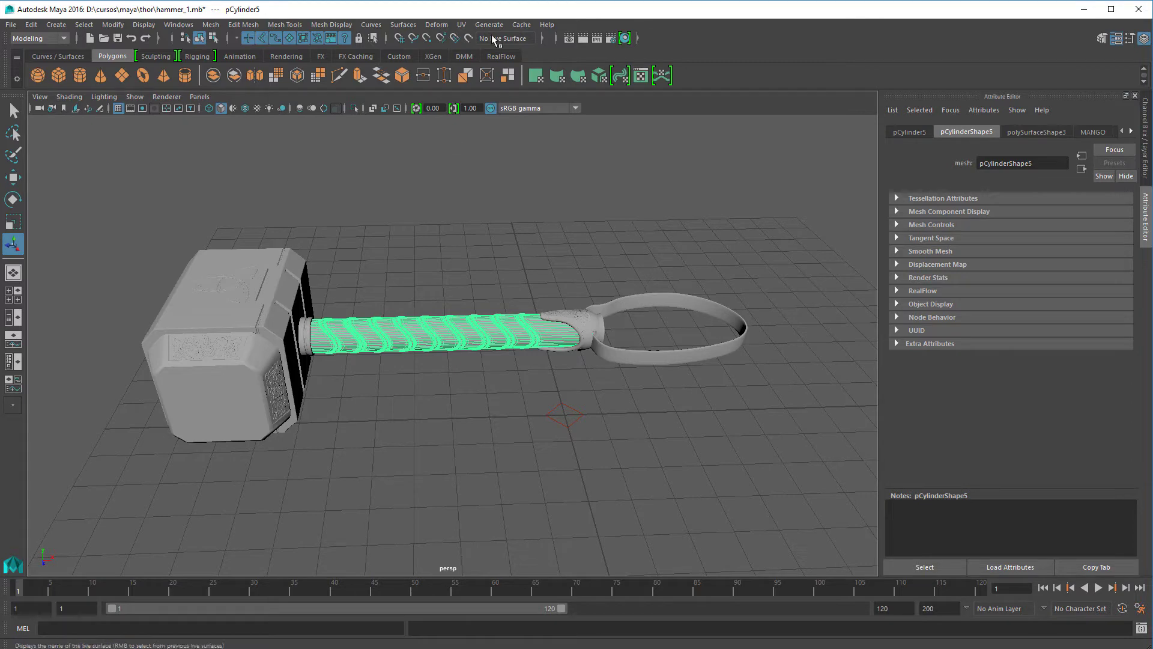
Select the strap loop at the end of the hammer's handle and examine its existing UV layout in the UV Editor.
left_click(297, 288)
left_click(616, 352)
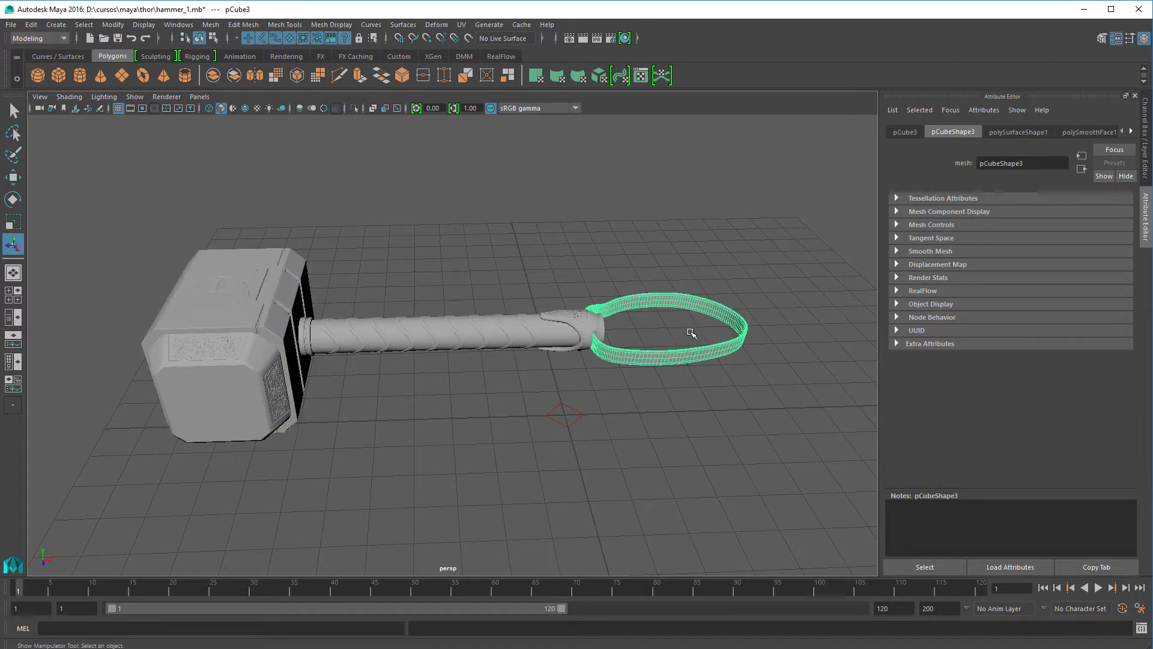
scroll(692, 333, "up", 5)
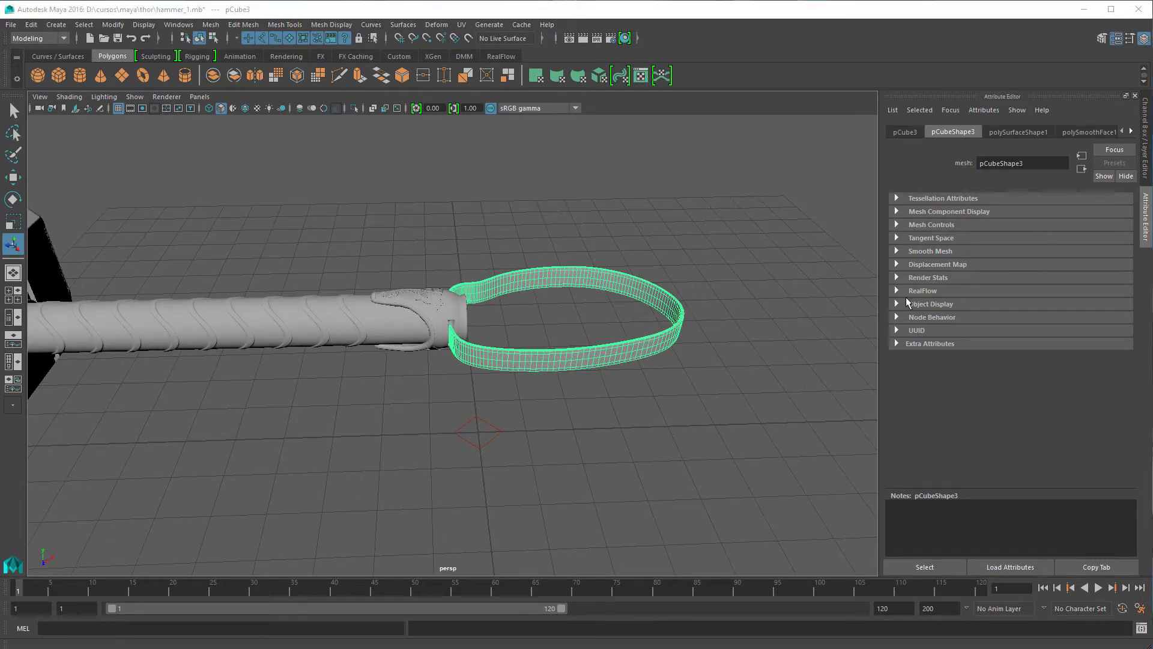
scroll(729, 345, "down", 5)
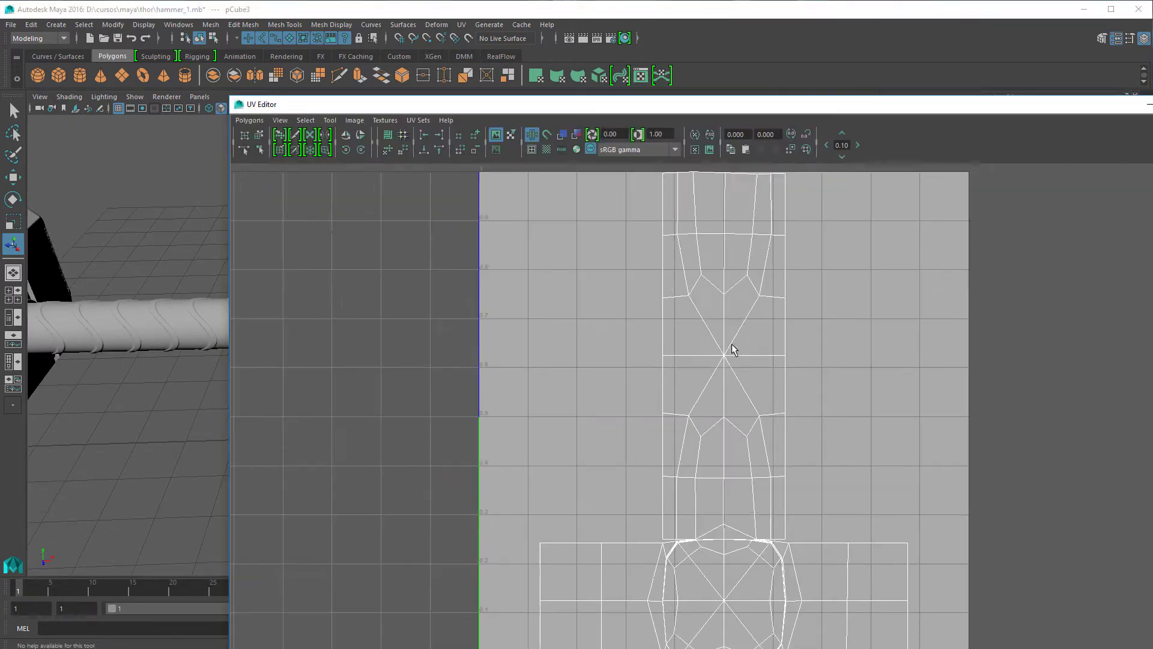
scroll(732, 349, "down", 2)
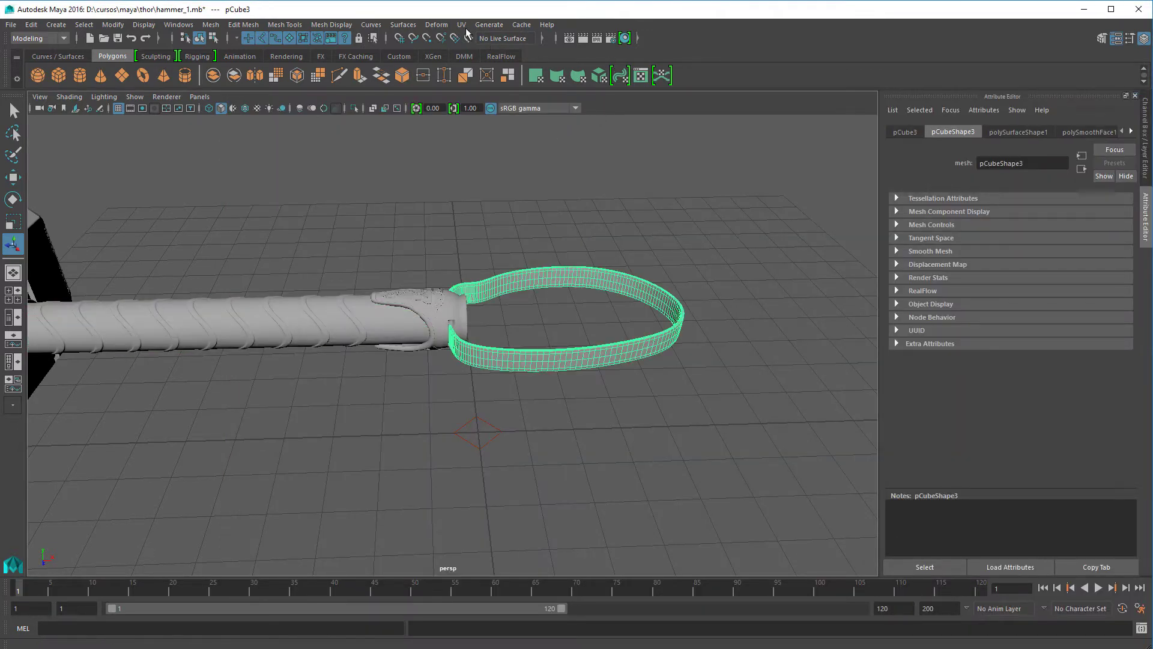
Apply a cylindrical UV projection to the strap loop at the handle's end.
left_click(489, 24)
left_click(360, 224)
left_click(479, 221)
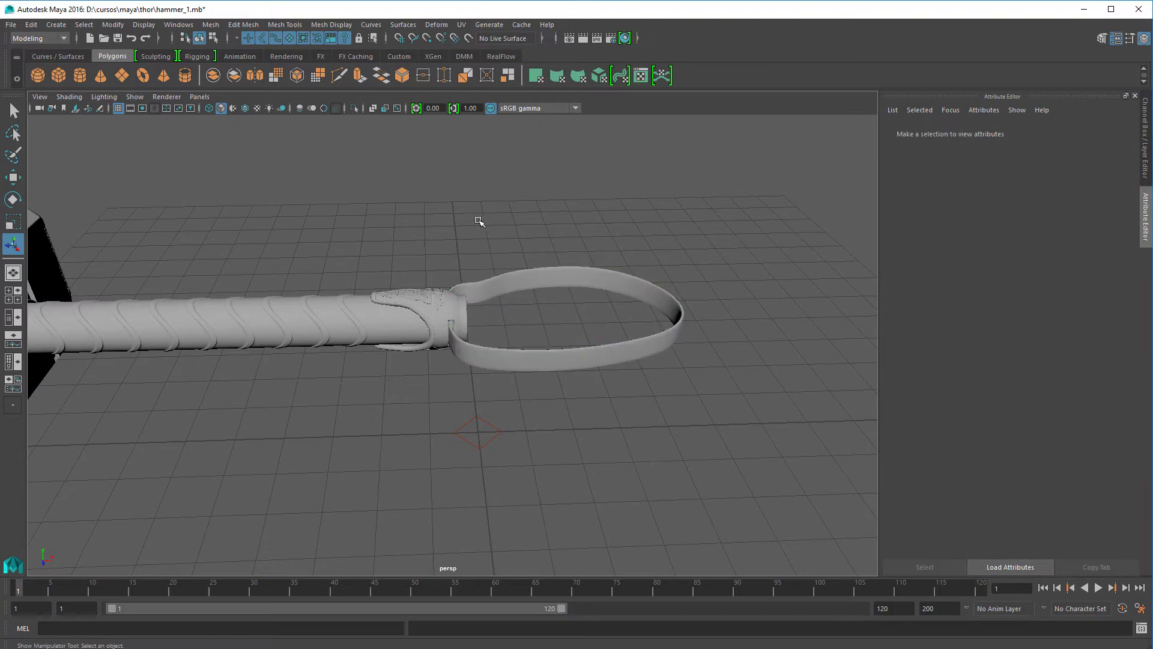
left_click(520, 277)
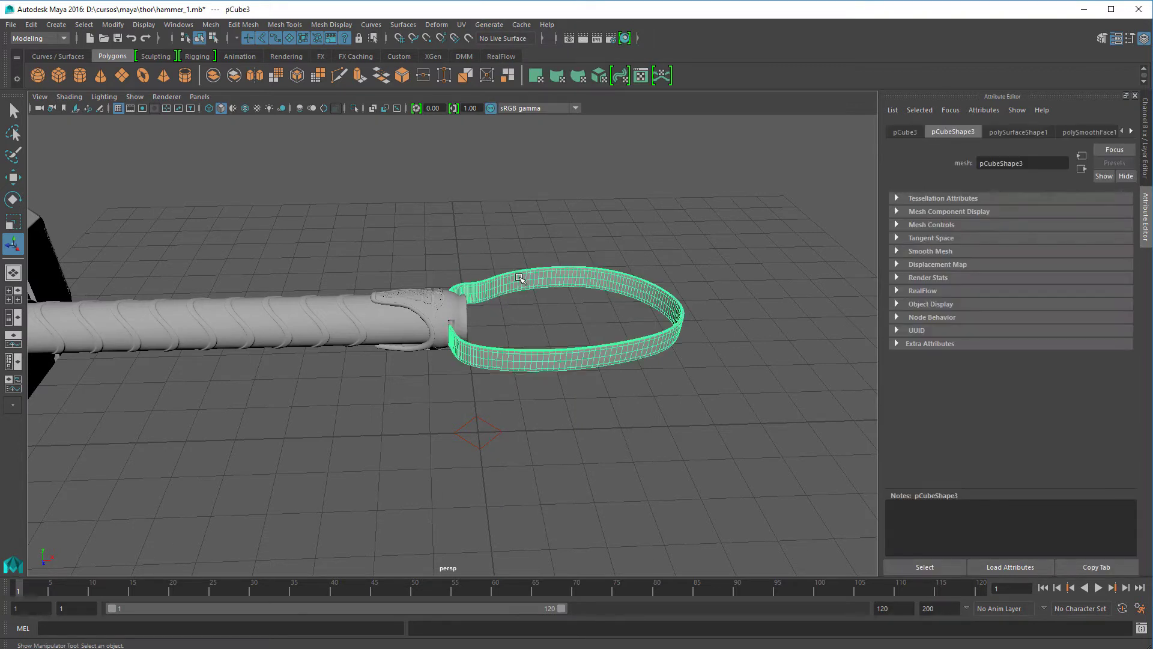
left_click(462, 25)
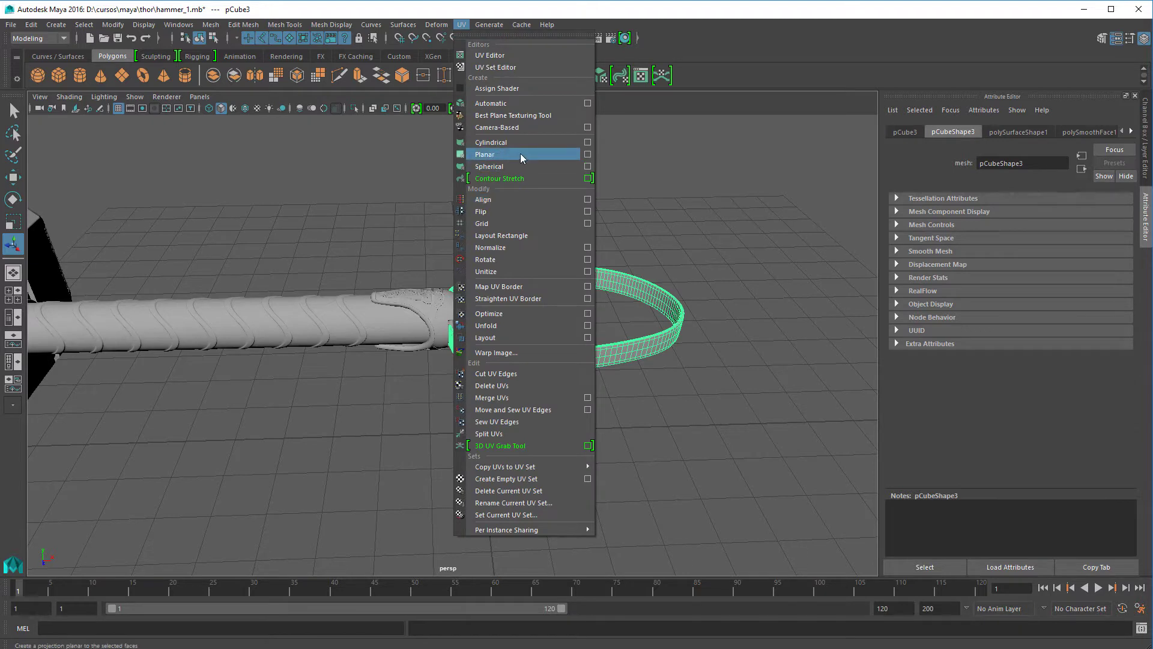
left_click(561, 143)
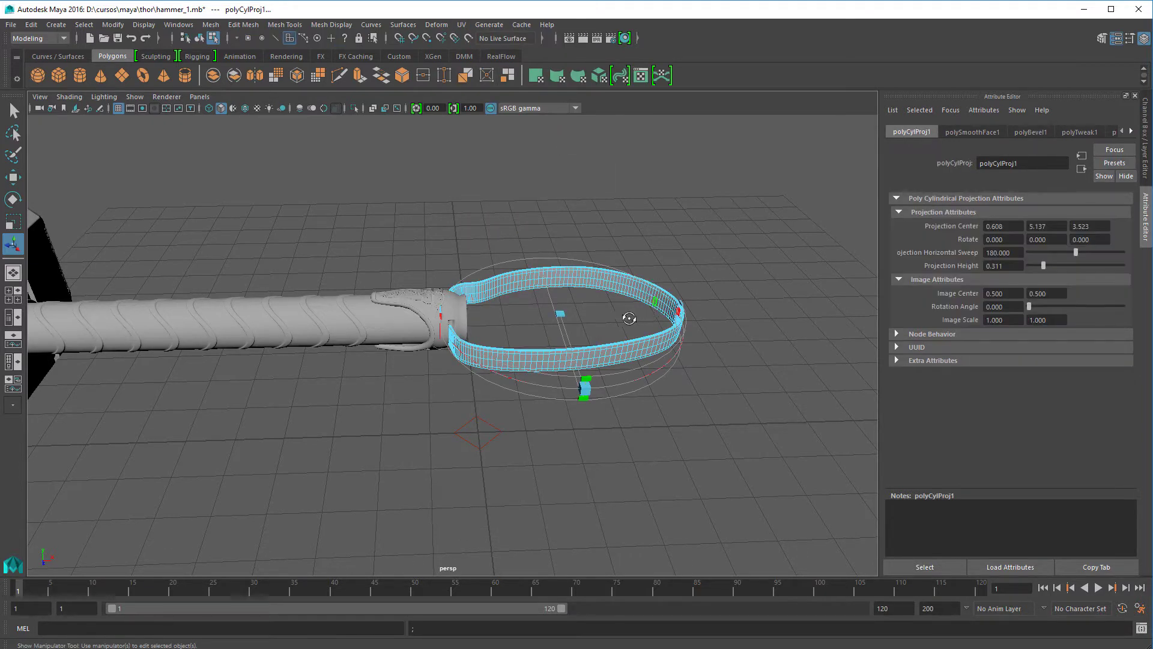
Open the UV Editor and place it beside the viewport so the strap and its projected UVs can be seen together.
left_click_drag(629, 319, 576, 288, "alt")
left_click(641, 77)
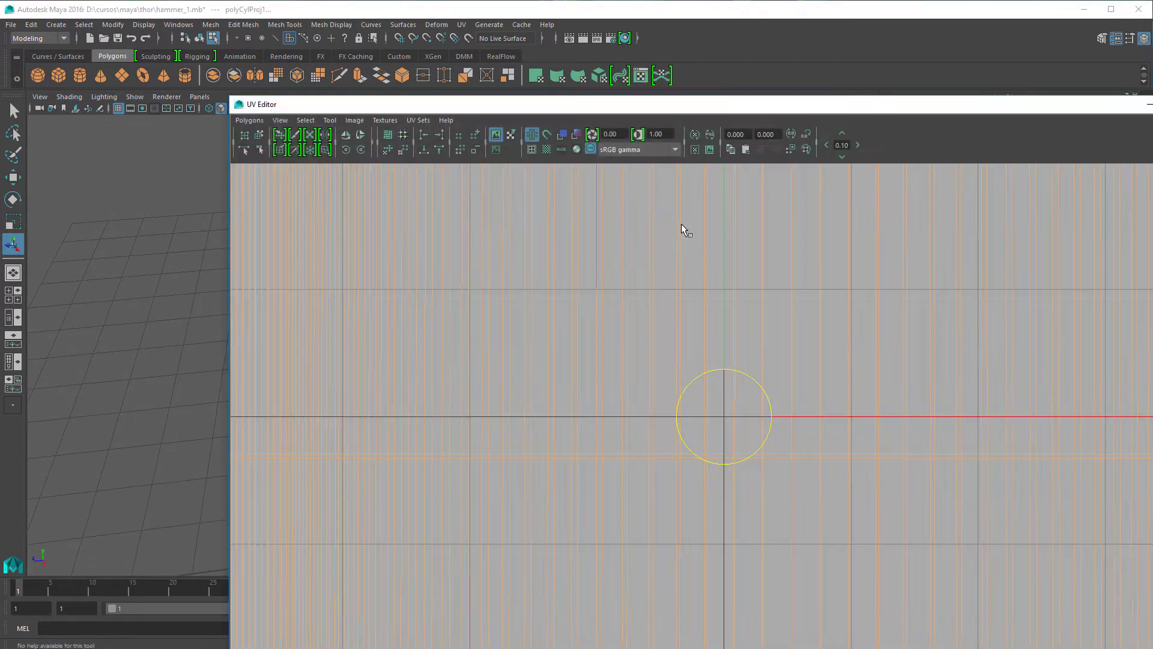
scroll(810, 288, "down", 10)
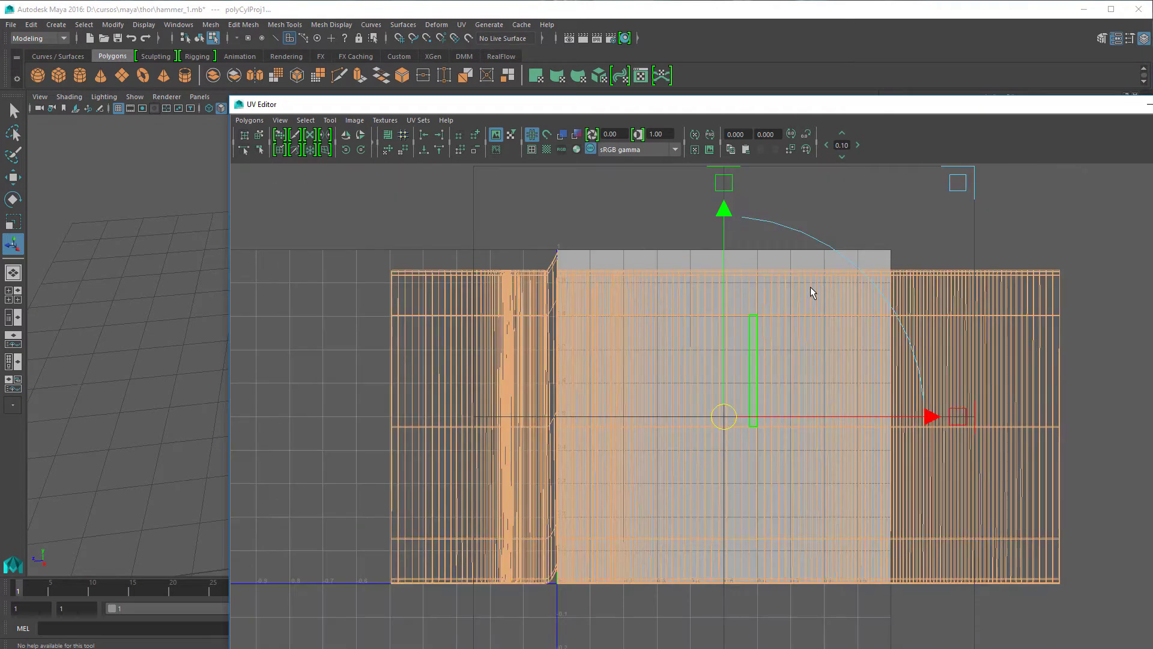
middle_click_drag(494, 248, 445, 233, "alt")
left_click_drag(727, 115, 1142, 54)
middle_click_drag(1015, 273, 896, 288, "alt")
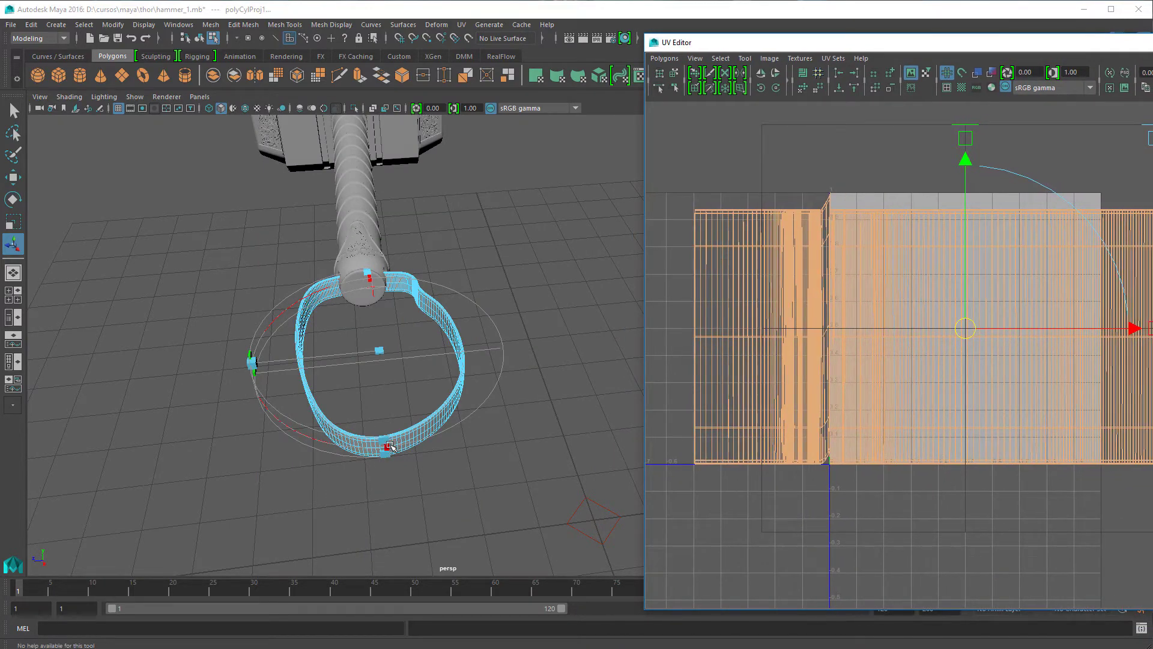
Extend the cylindrical projection's sweep fully around the strap and increase its height until the UVs form a narrow horizontal band.
left_click_drag(387, 448, 477, 330)
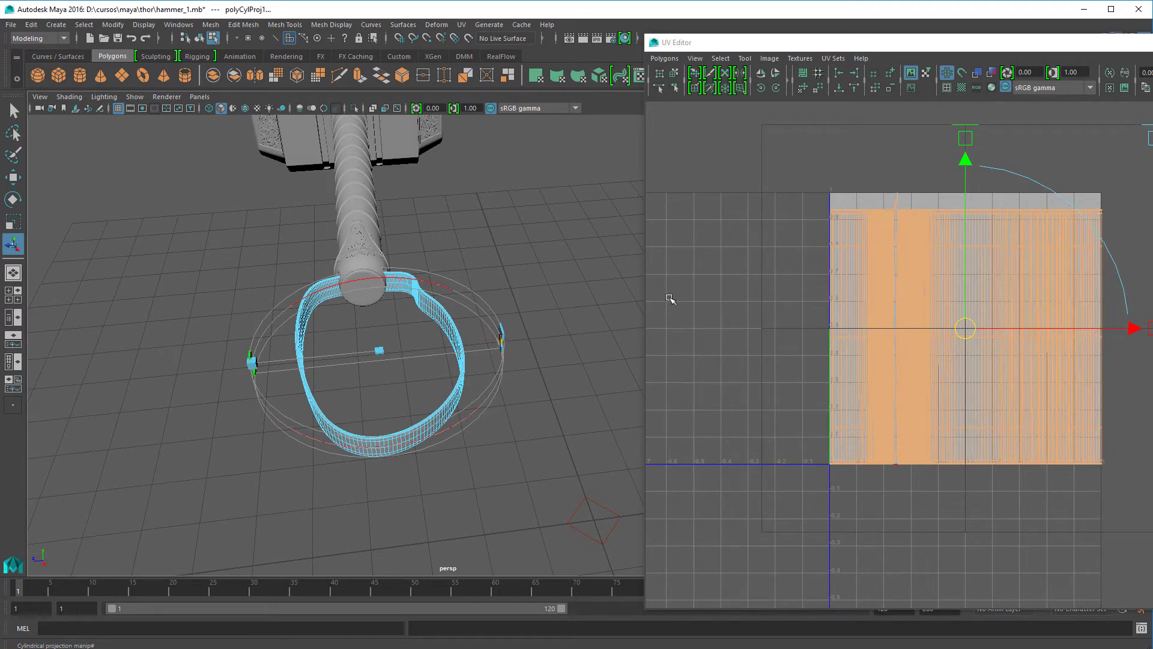
scroll(841, 278, "up", 3)
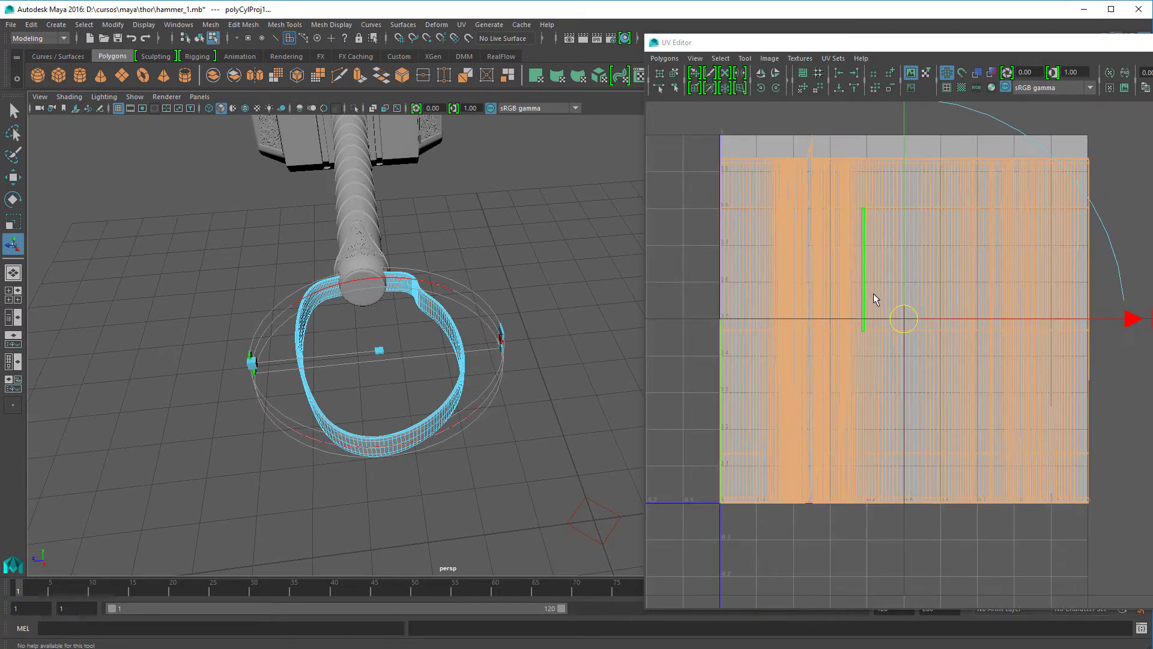
left_click_drag(403, 389, 524, 341, "alt")
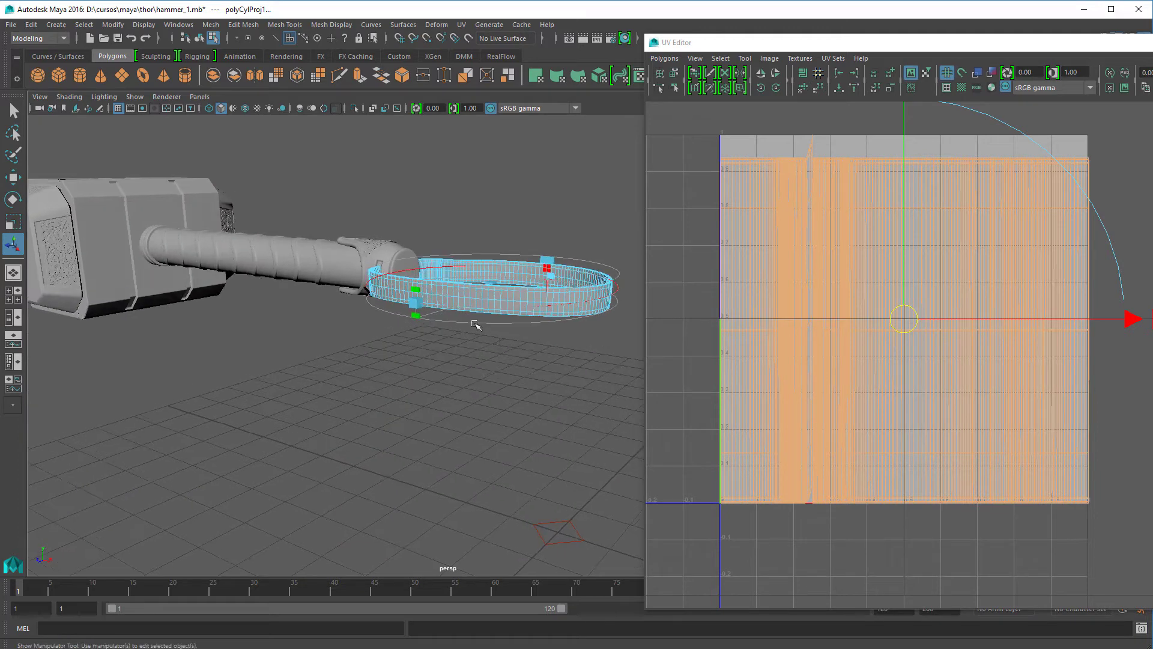
left_click_drag(419, 291, 428, 184)
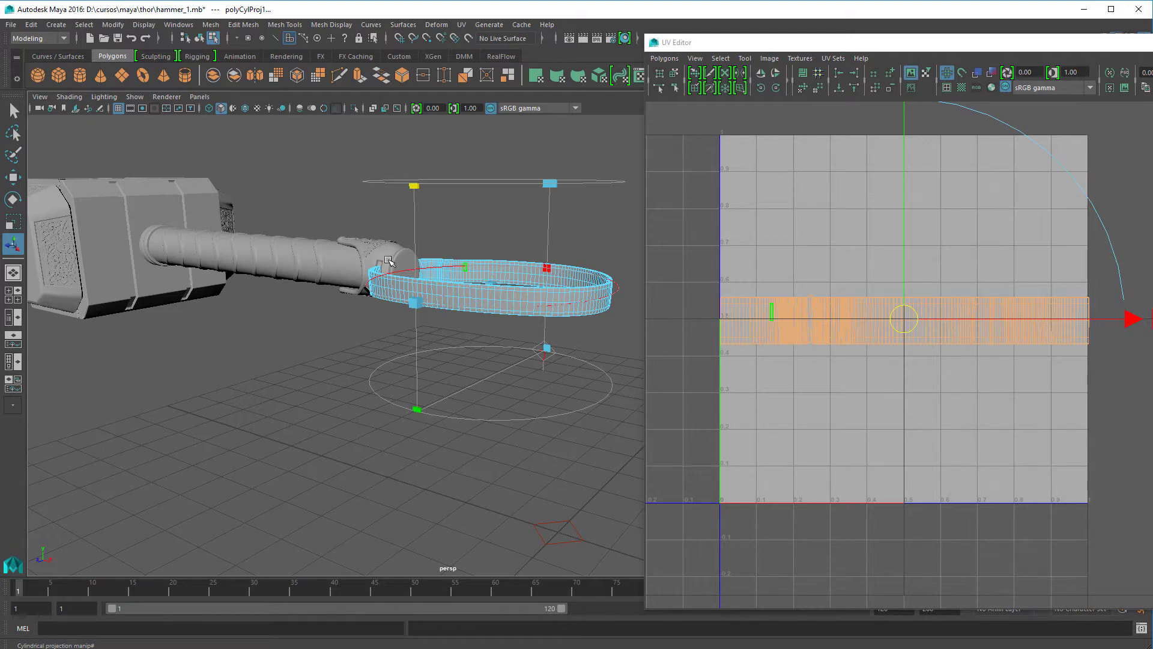
left_click_drag(370, 243, 416, 241, "alt")
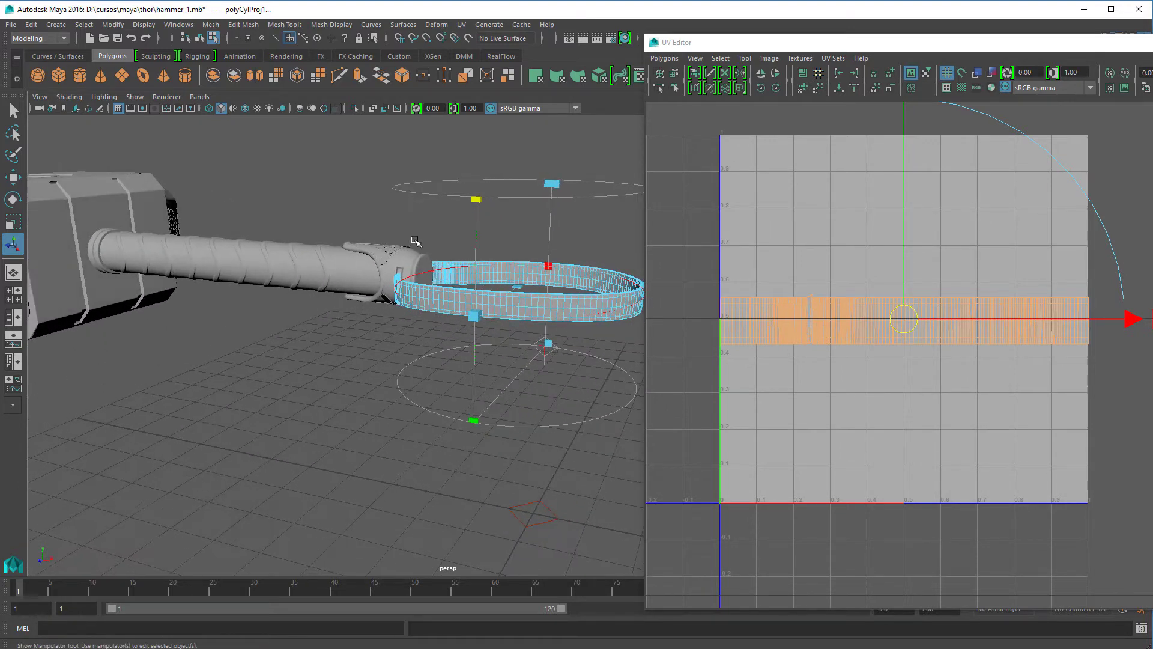
left_click(428, 247)
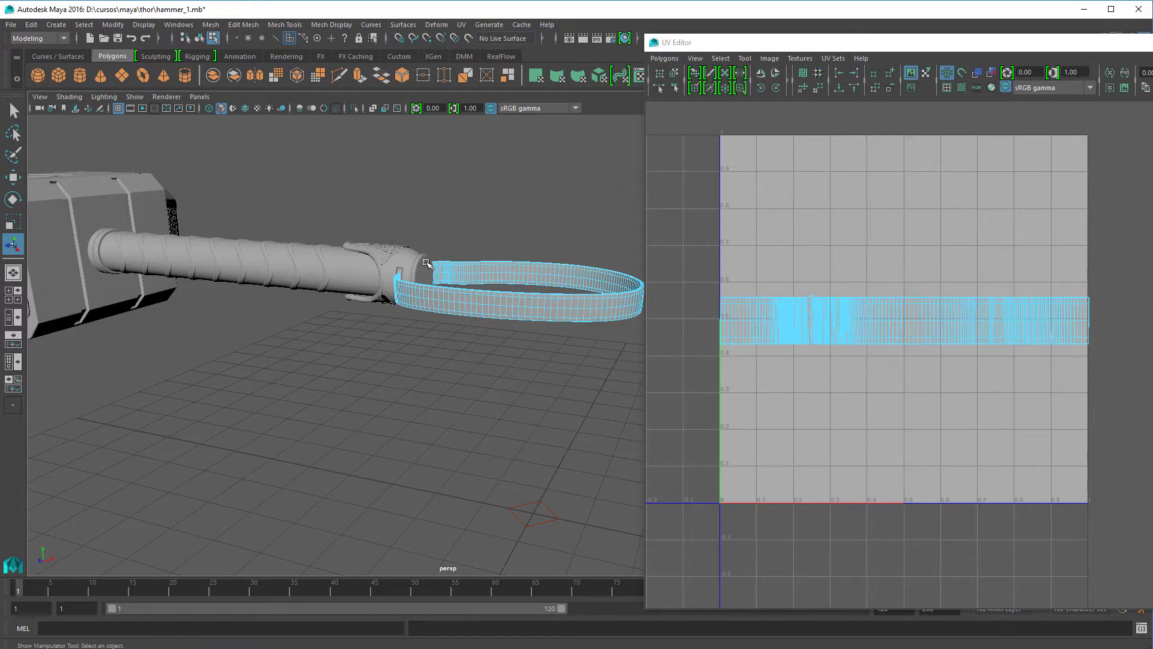
right_click_drag(485, 257, 491, 254)
left_click(469, 304)
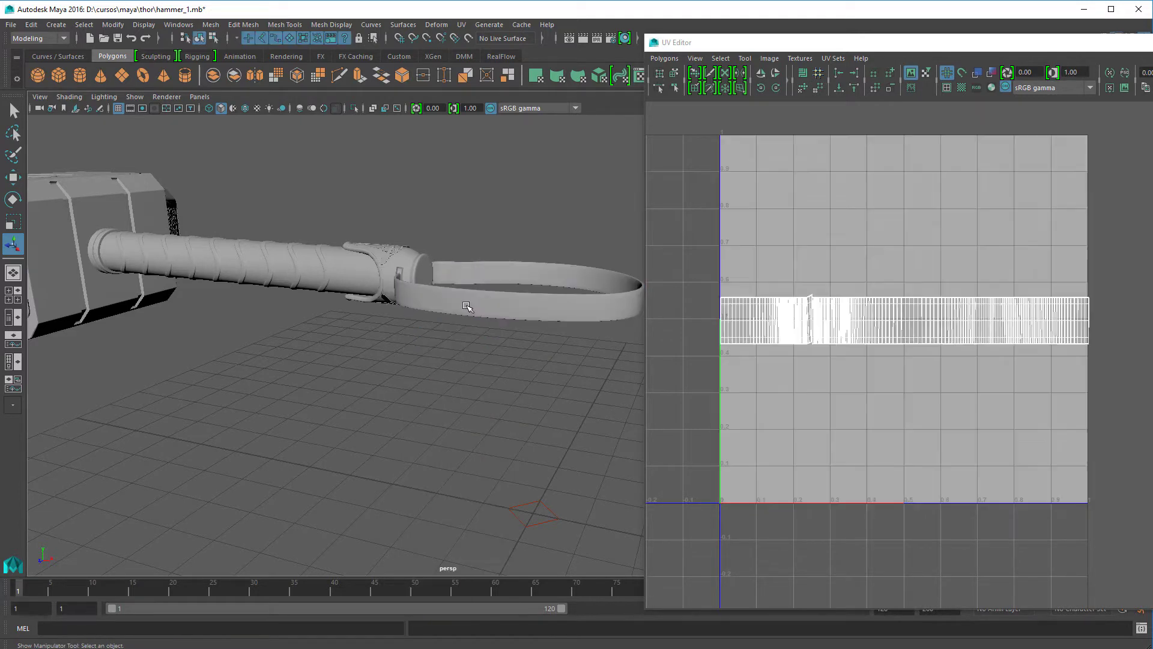
Open the strap's lambert1 material and map a Checker texture to its Color.
right_click_drag(470, 303, 455, 586)
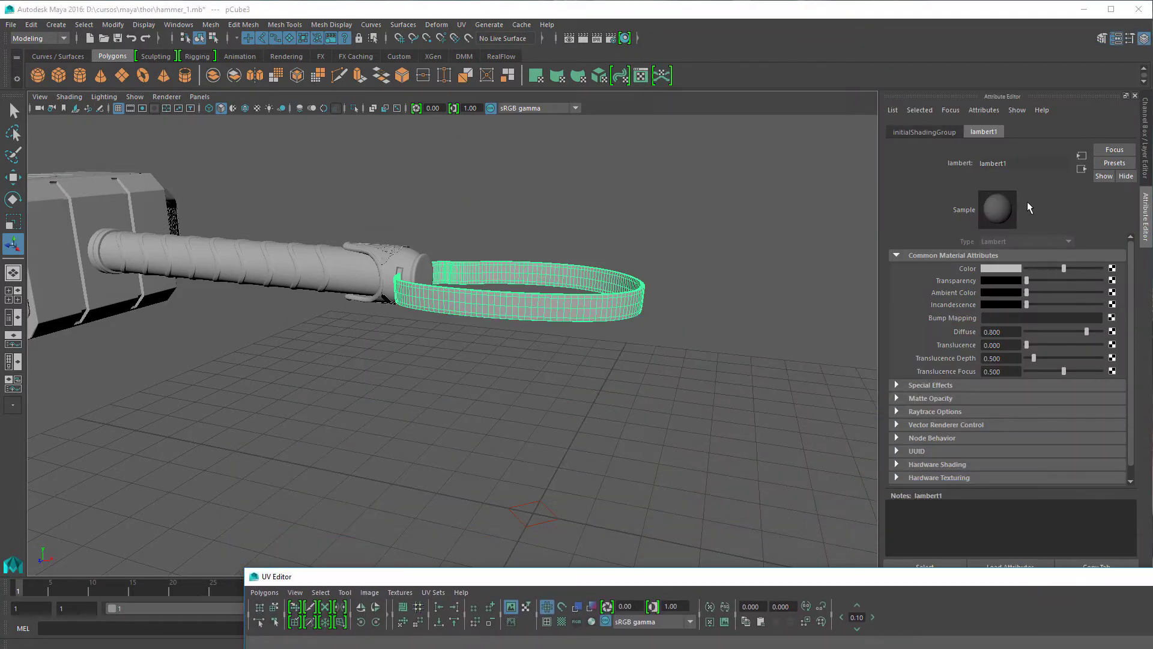
left_click(1113, 270)
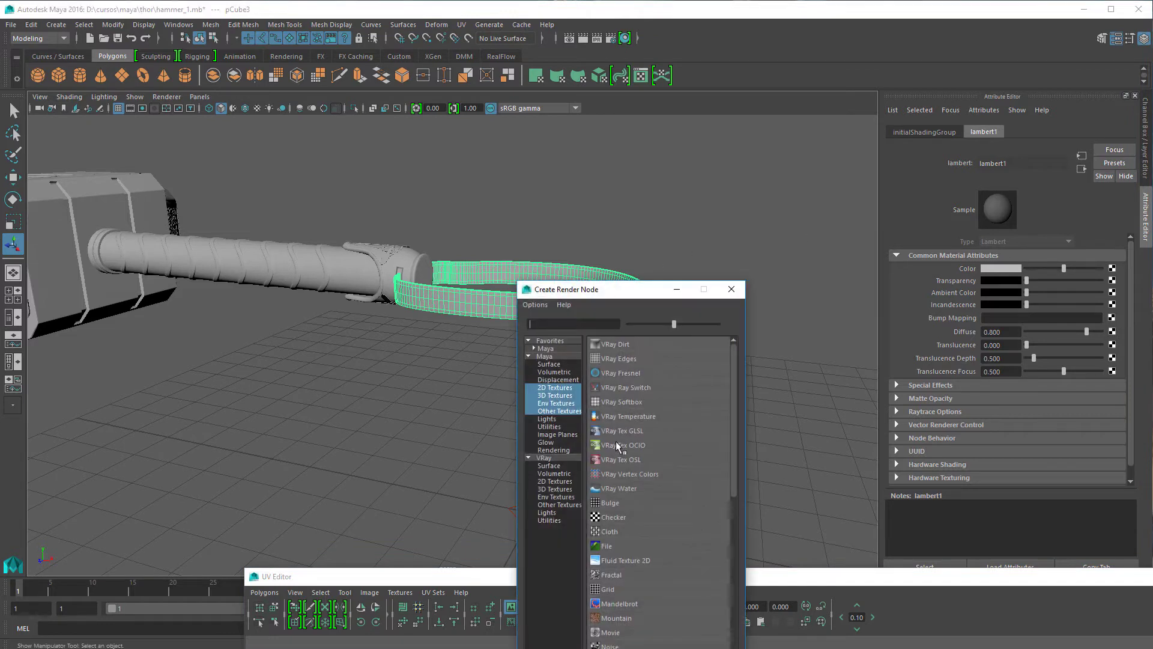
left_click(614, 517)
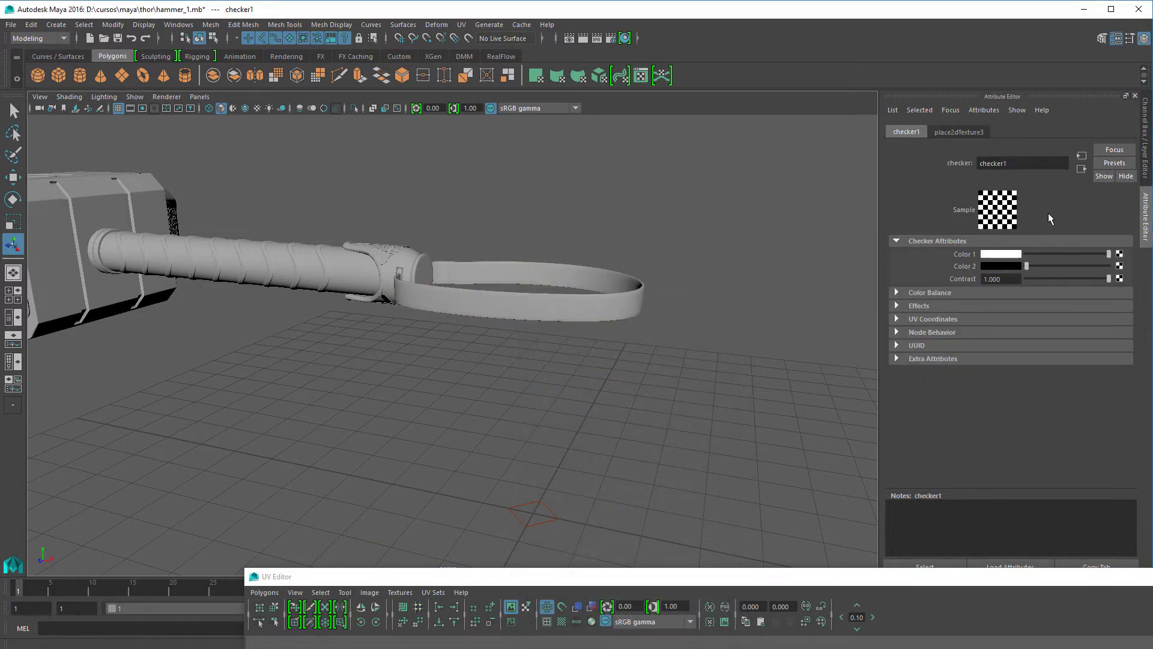
Turn on textured shading in the viewport and examine the checker pattern around the strap.
left_click(567, 288)
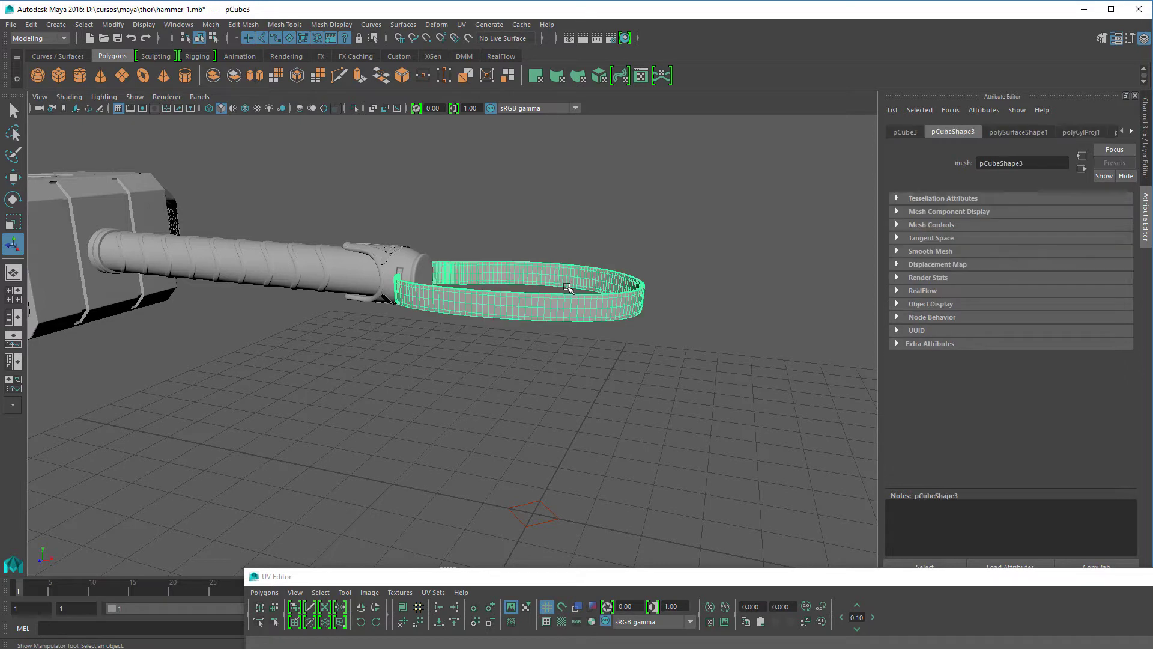
key("5")
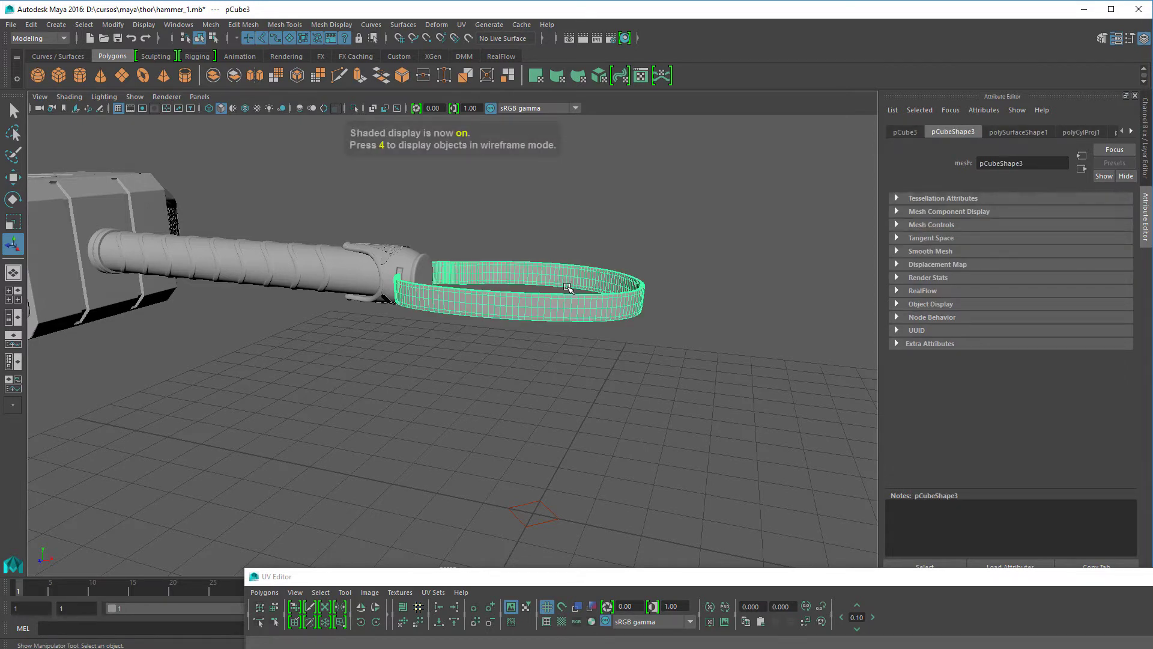
key("6")
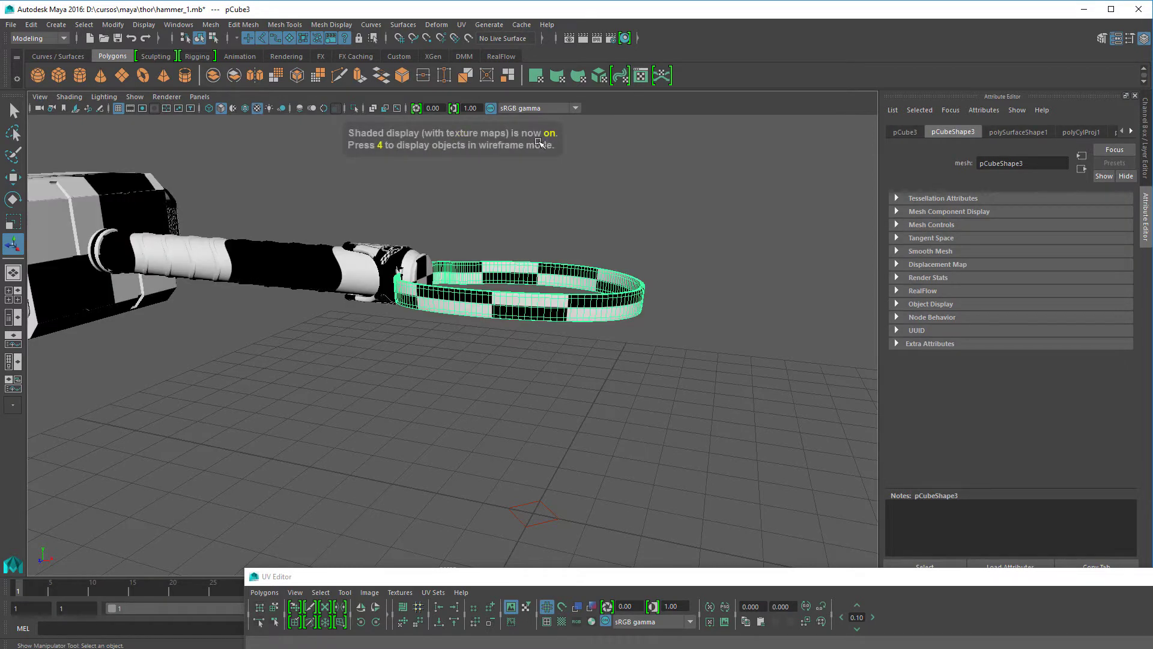
left_click(544, 213)
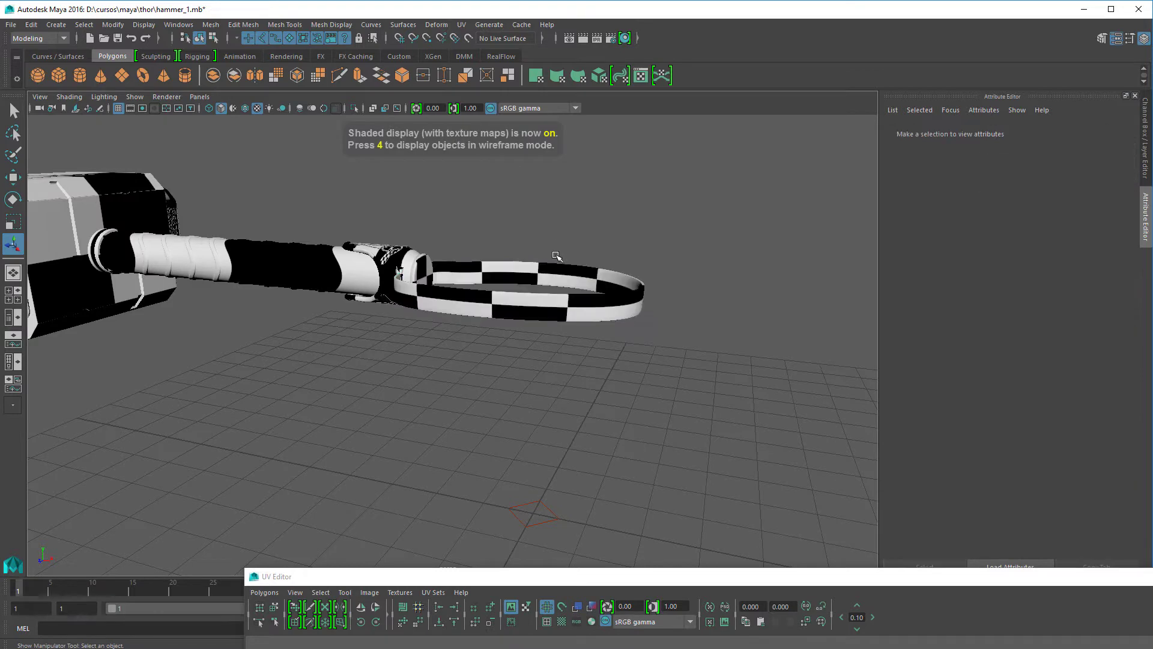
left_click_drag(557, 257, 548, 263, "alt")
left_click(555, 283)
scroll(595, 299, "up", 3)
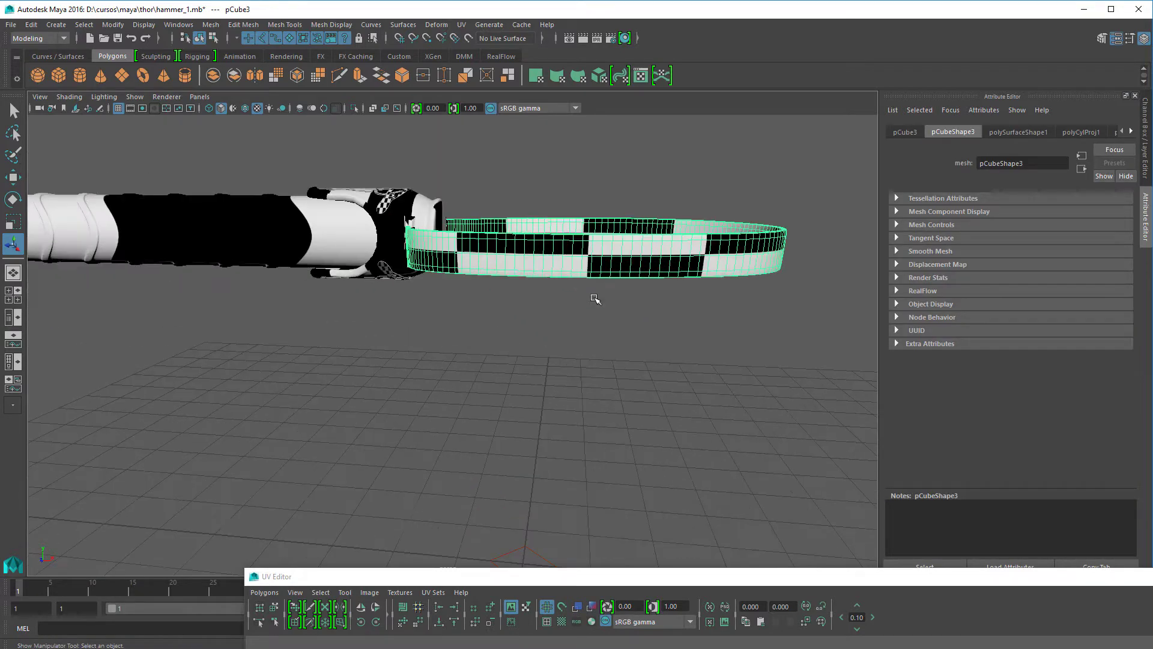
left_click_drag(666, 283, 612, 334, "alt")
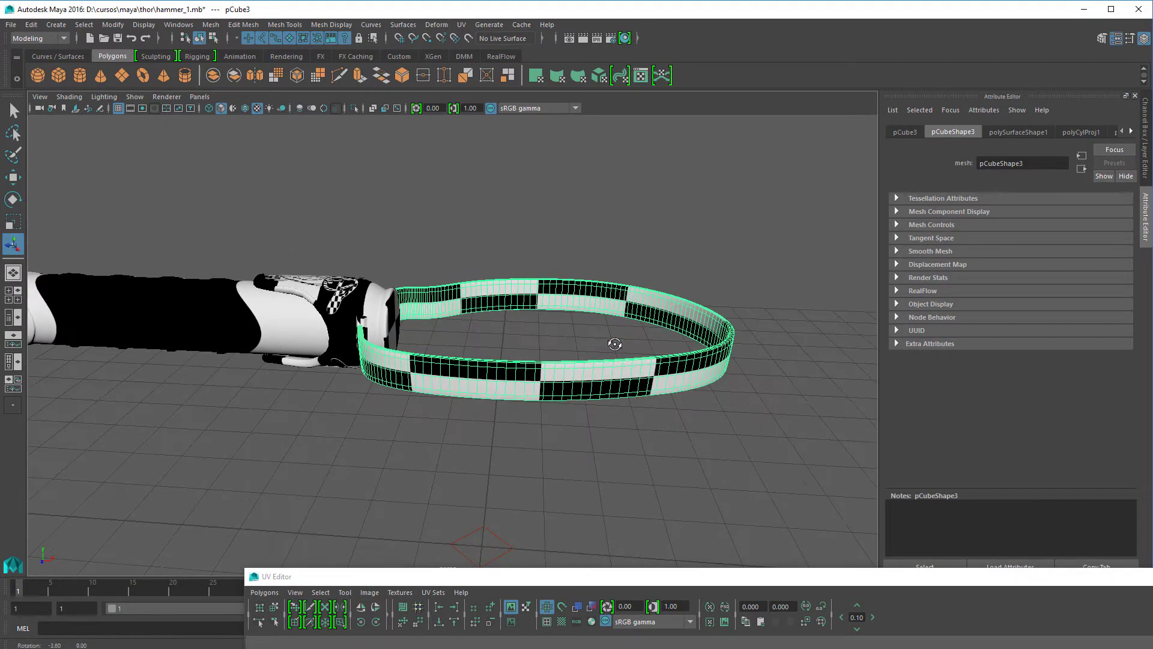
scroll(515, 208, "down", 5)
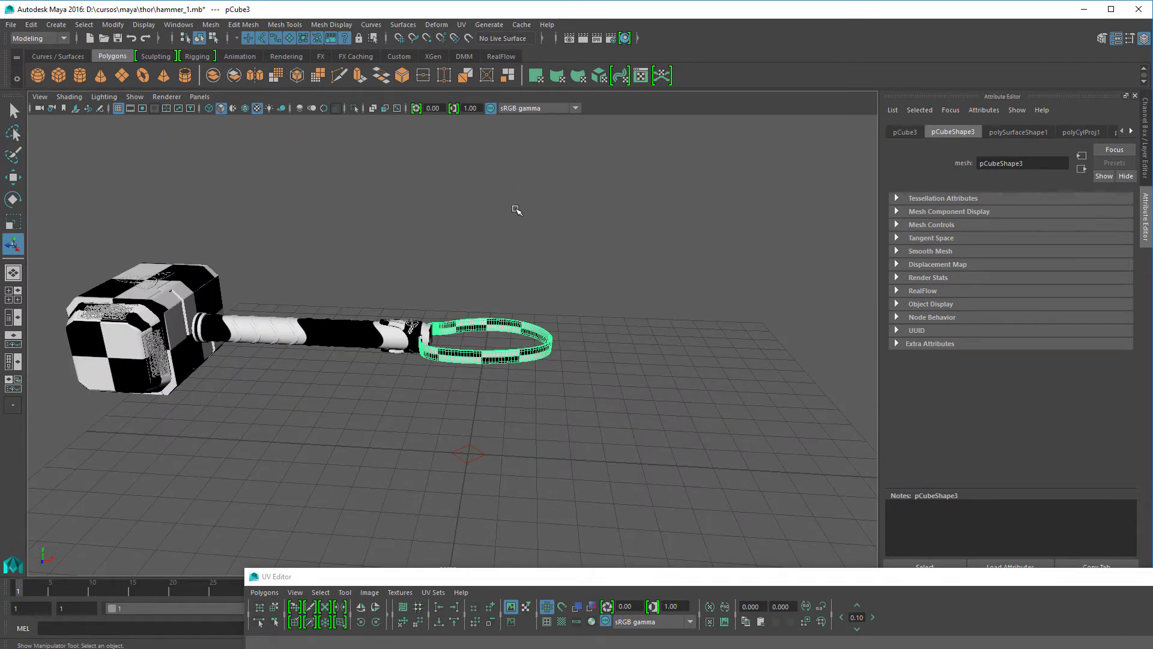
scroll(516, 208, "up", 6)
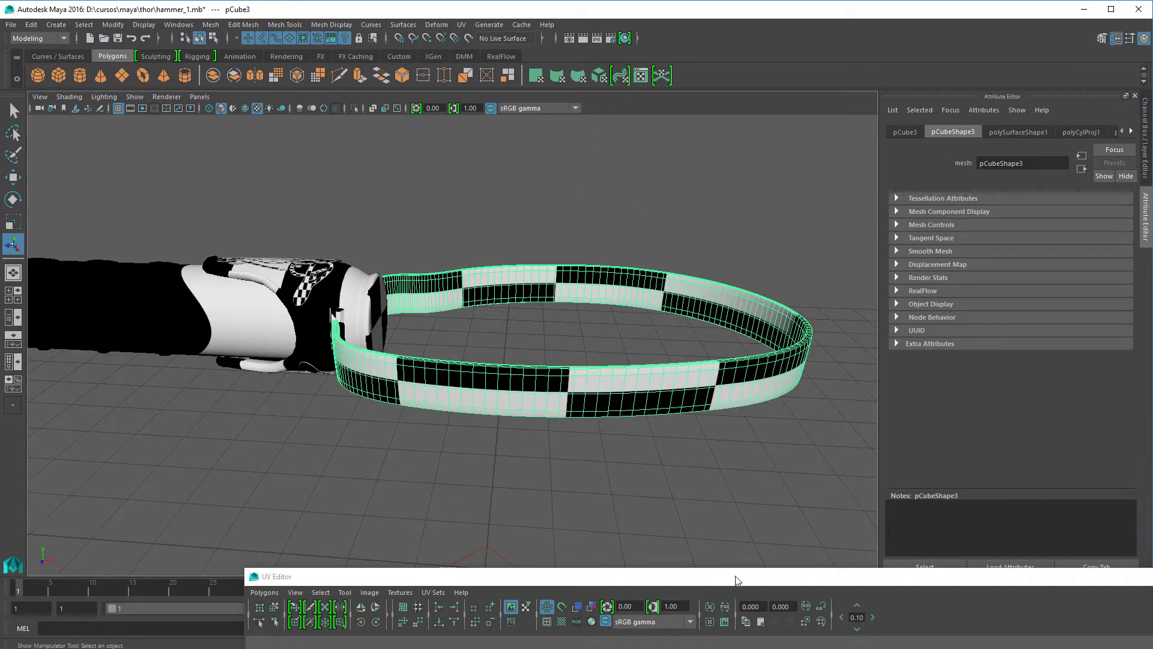
Place the UV Editor beside the viewport and turn on its coloured checkered tile display for the strap.
left_click_drag(737, 579, 1119, 77)
middle_click_drag(501, 282, 254, 277, "alt")
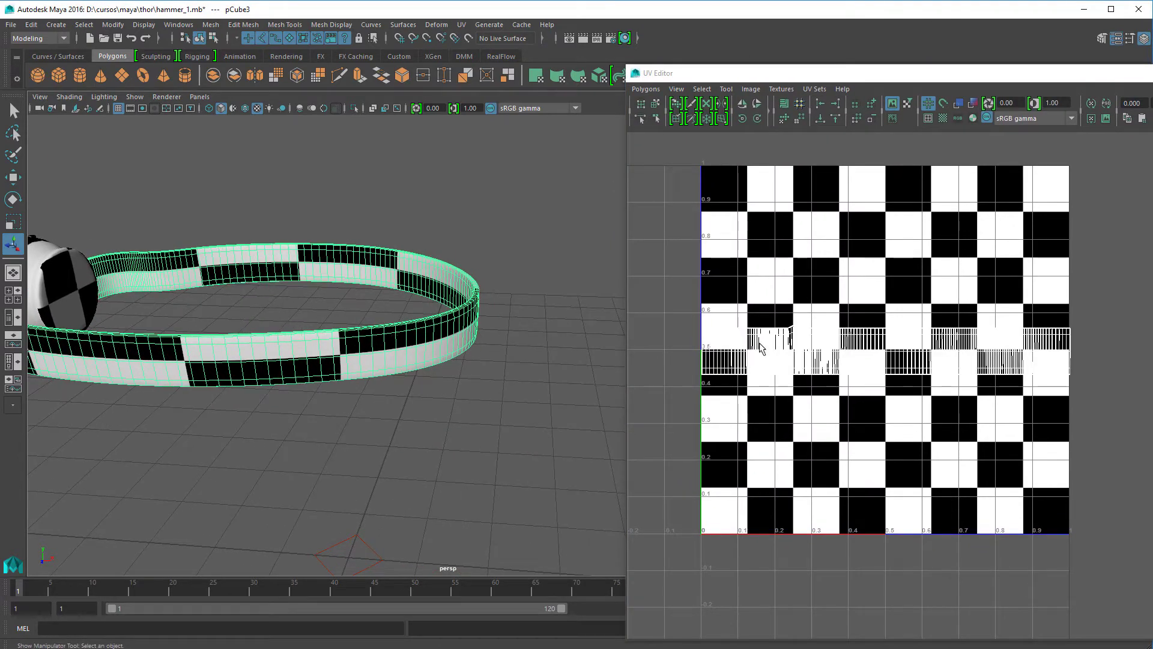
left_click(943, 119)
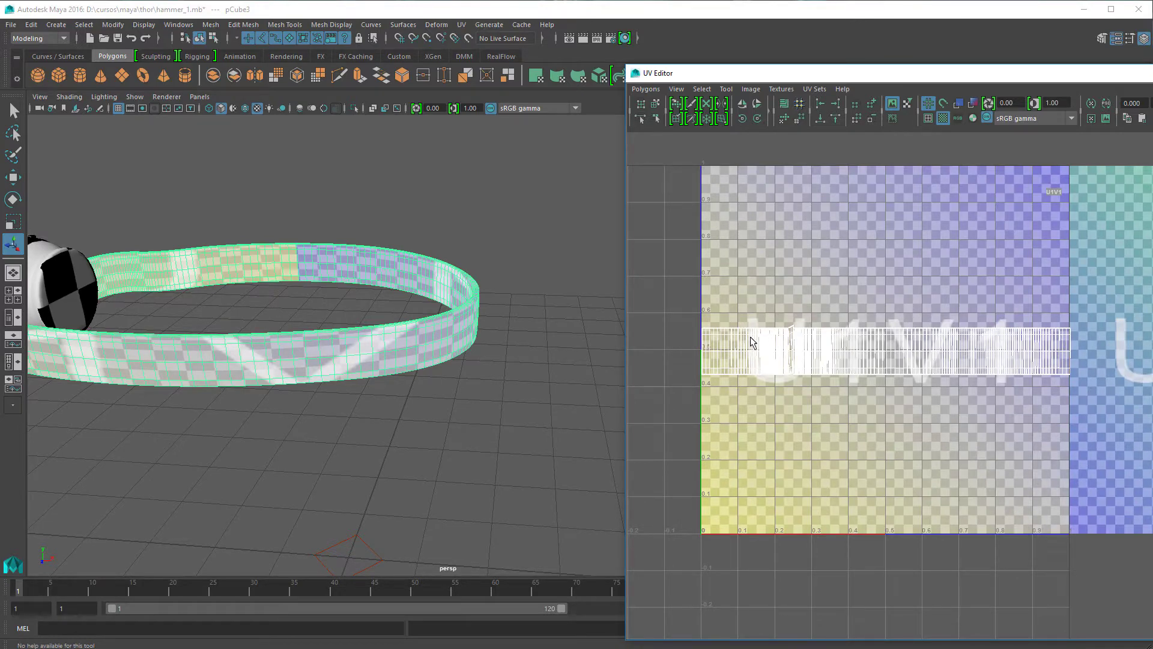
Select all of the strap's UVs, try scaling them horizontally, and return to object selection.
right_click_drag(752, 342, 814, 337)
left_click_drag(658, 296, 1096, 445)
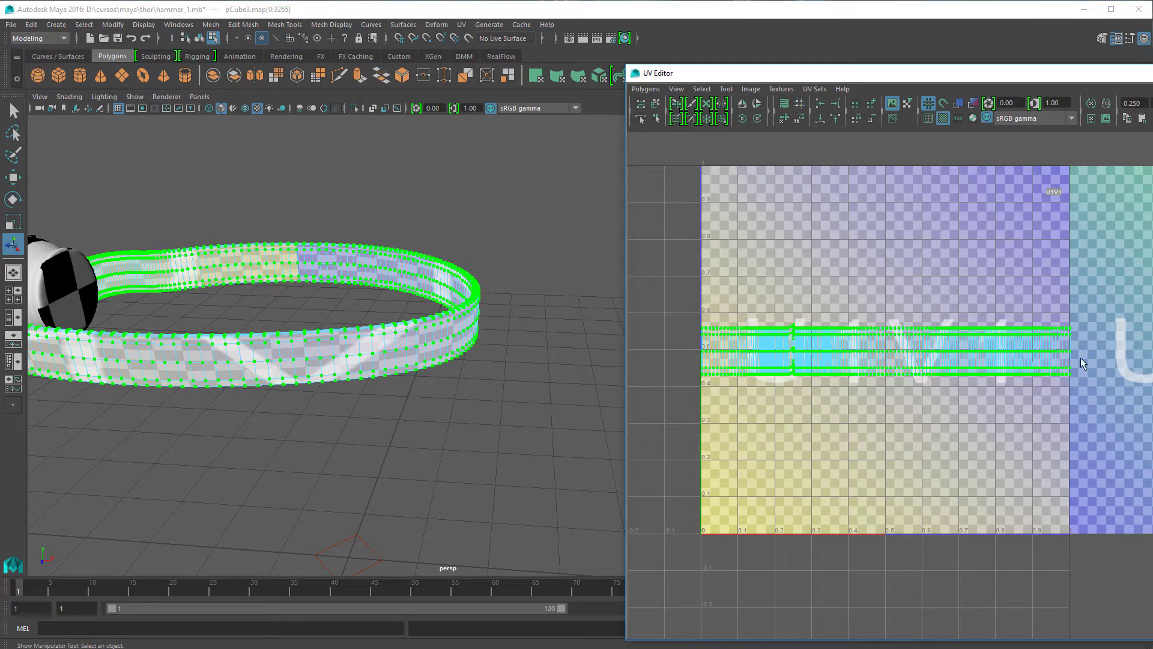
key("r")
left_click_drag(985, 352, 983, 351)
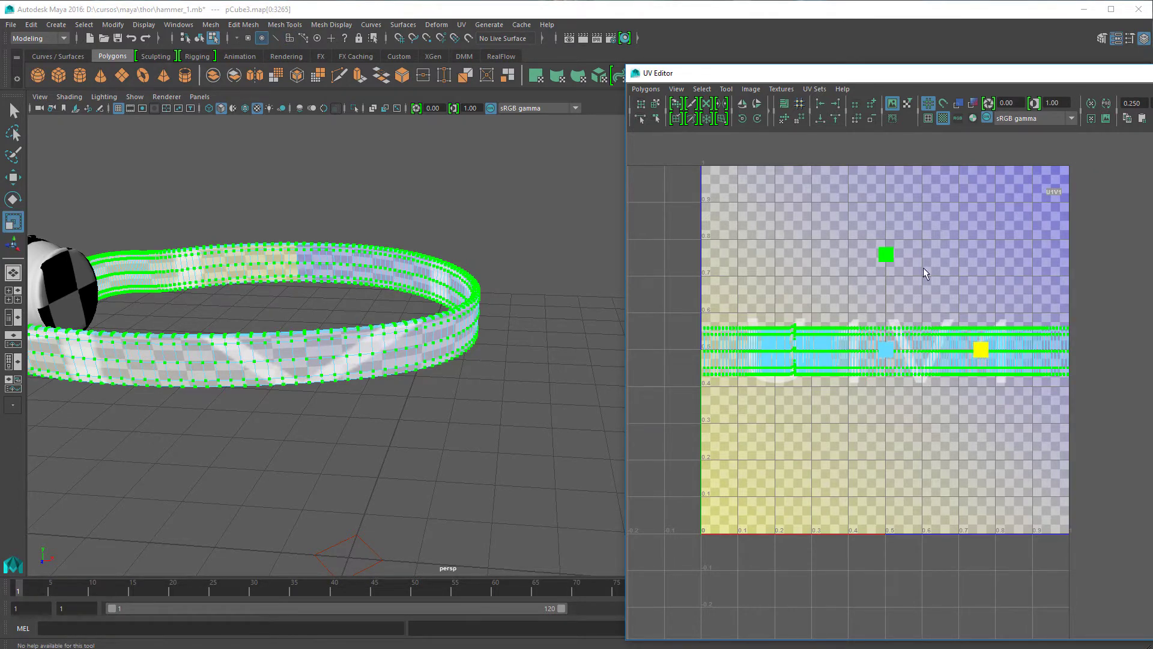
right_click_drag(816, 357, 858, 353)
right_click_drag(453, 350, 503, 315)
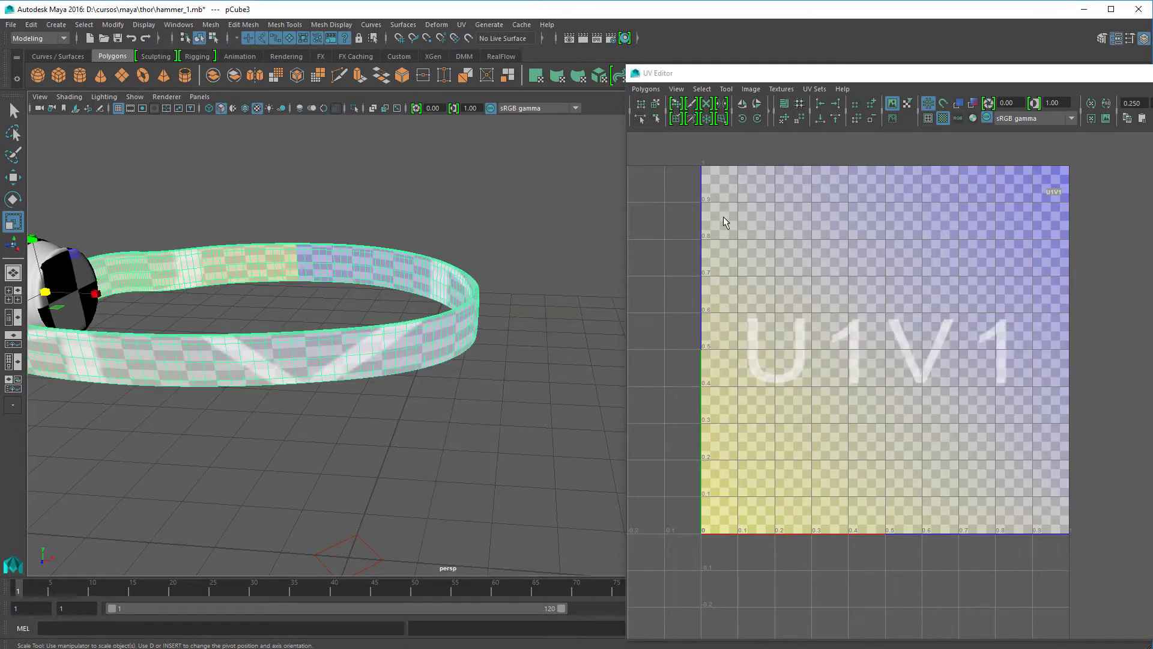
left_click(946, 119)
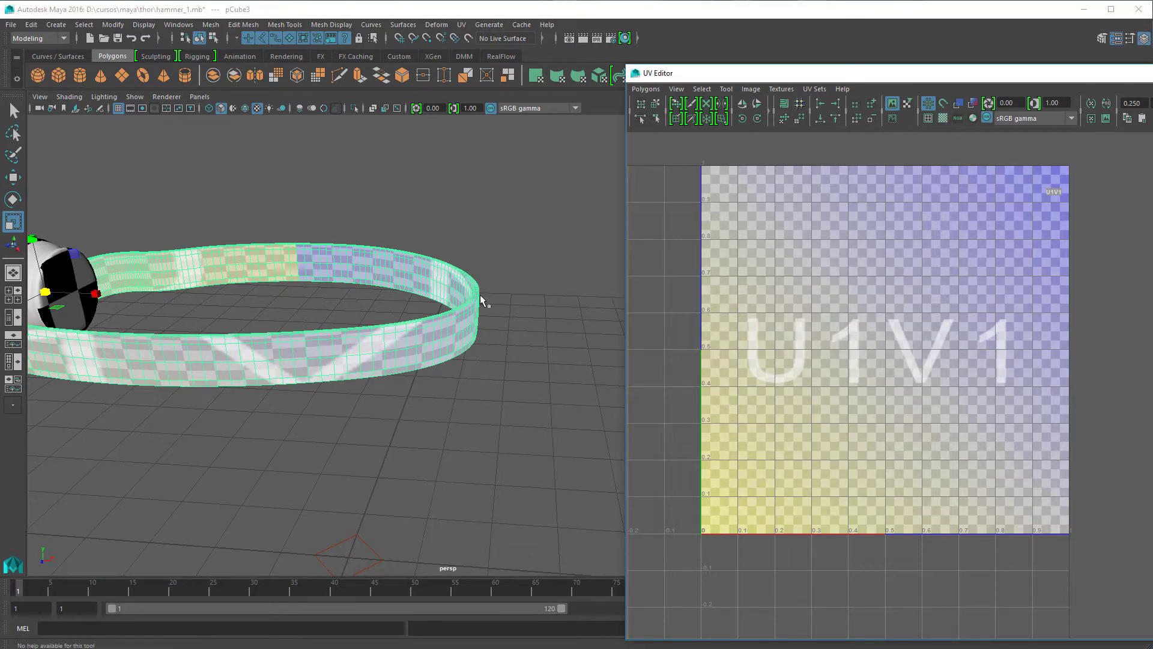
Select all of the strap's UVs and turn on shaded UV display in the UV Editor.
left_click(445, 323)
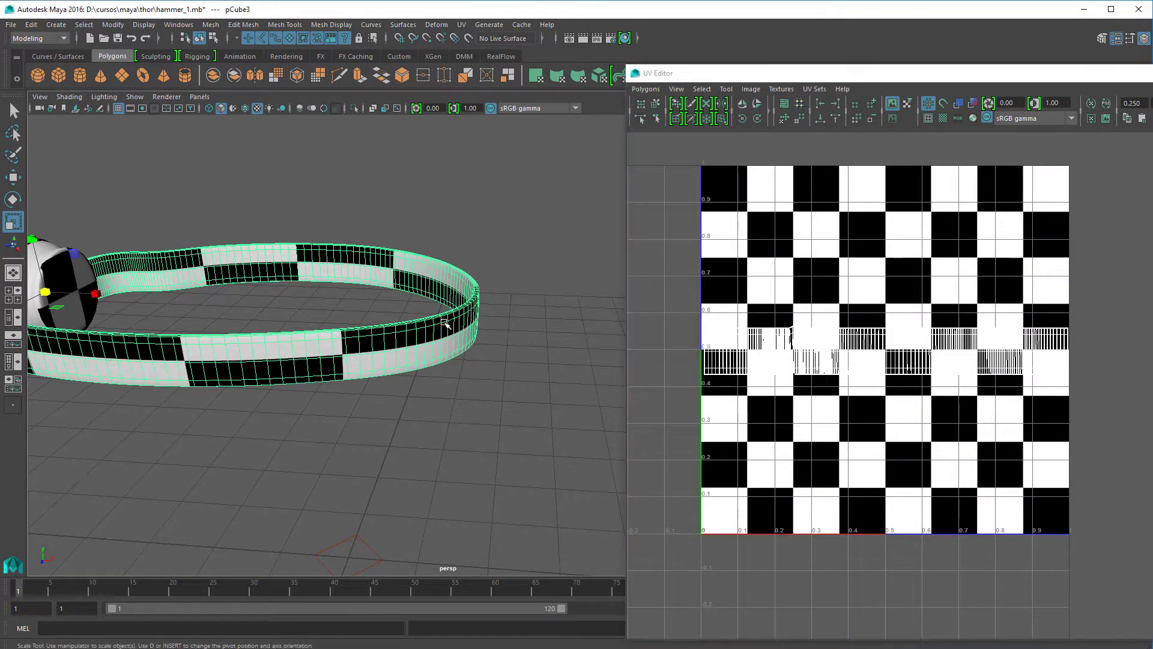
right_click_drag(796, 344, 828, 346)
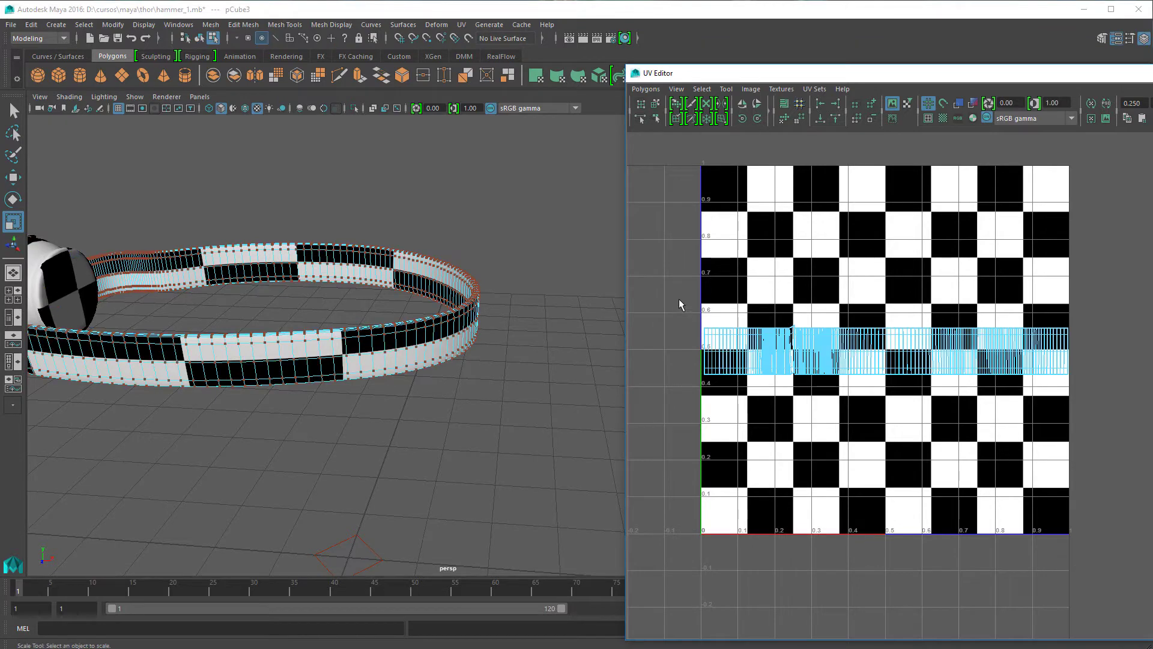
left_click_drag(679, 300, 1107, 437)
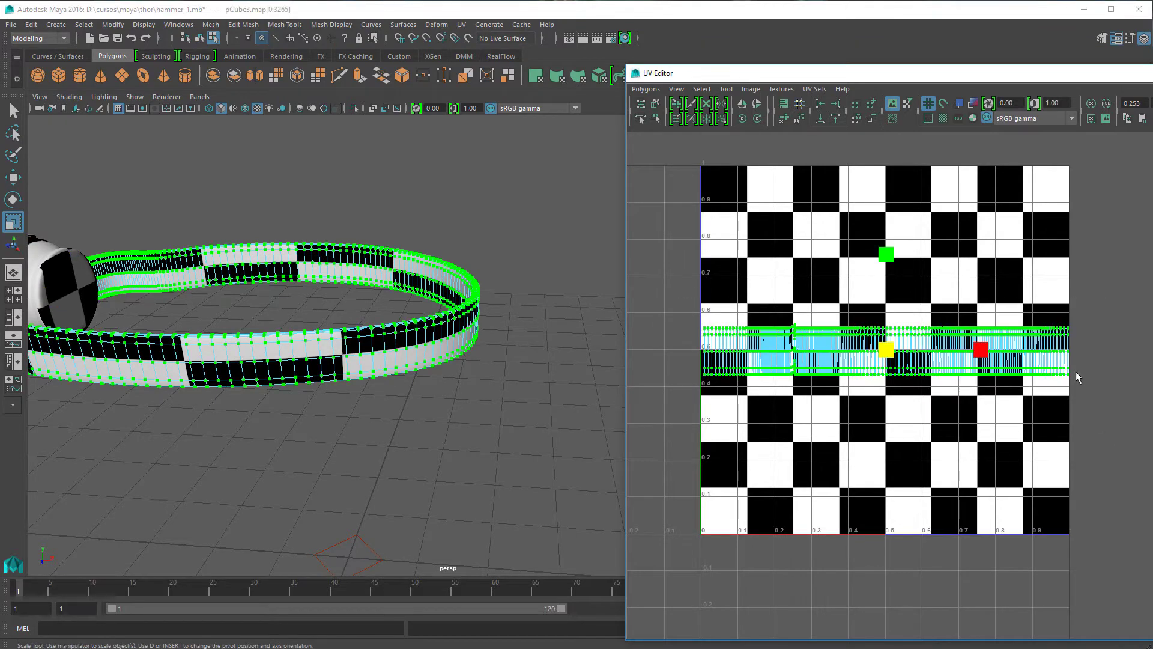
left_click(958, 104)
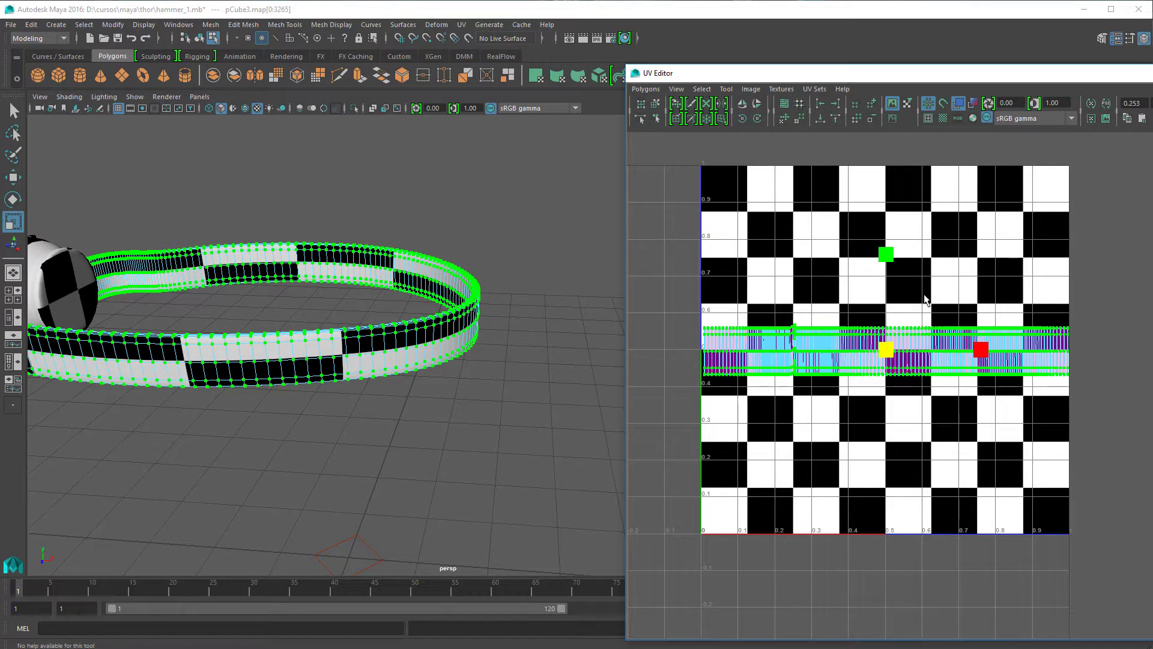
Enlarge the strap's UV shell vertically, horizontally and uniformly until it extends past both sides of the tile.
left_click_drag(889, 255, 894, 237)
left_click_drag(481, 354, 438, 337, "alt")
mouse_move(982, 353)
left_mouse_down()
mouse_move(955, 352)
mouse_move(974, 341)
left_mouse_up()
left_click_drag(892, 355, 1018, 261)
left_click_drag(253, 247, 337, 259, "alt")
scroll(337, 259, "up", 4)
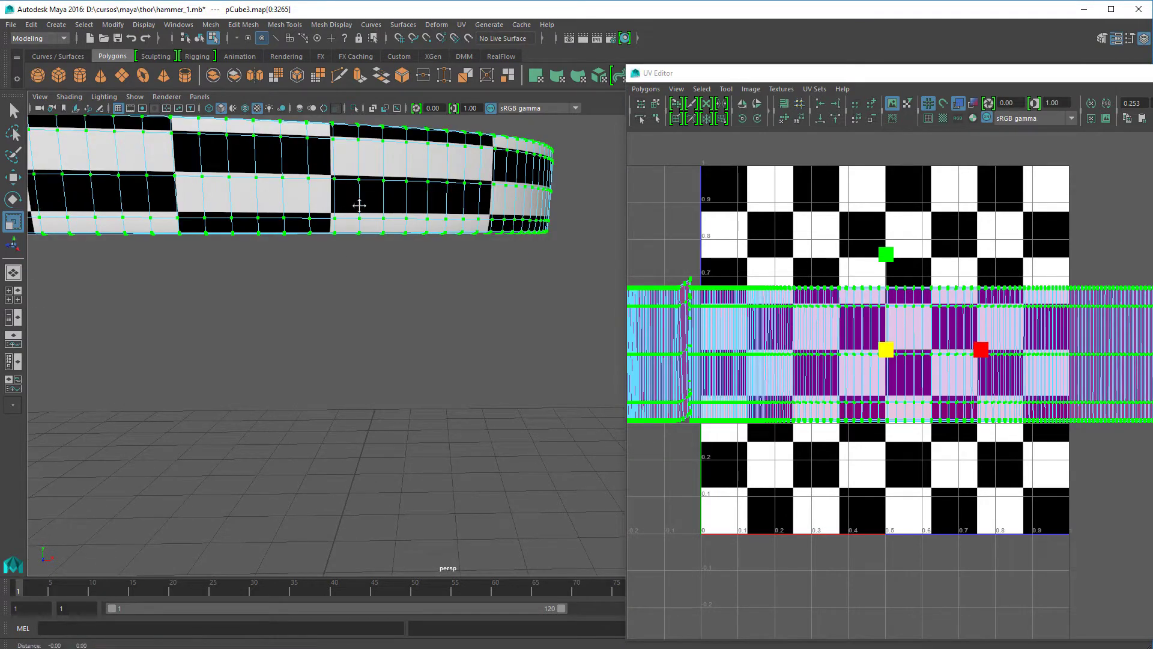
Reduce the height of the strap's UV shell slightly and stretch it horizontally until the checks on the strap look roughly square.
middle_click_drag(357, 203, 364, 245, "alt")
mouse_move(877, 263)
left_mouse_down()
mouse_move(882, 308)
mouse_move(883, 264)
left_mouse_up()
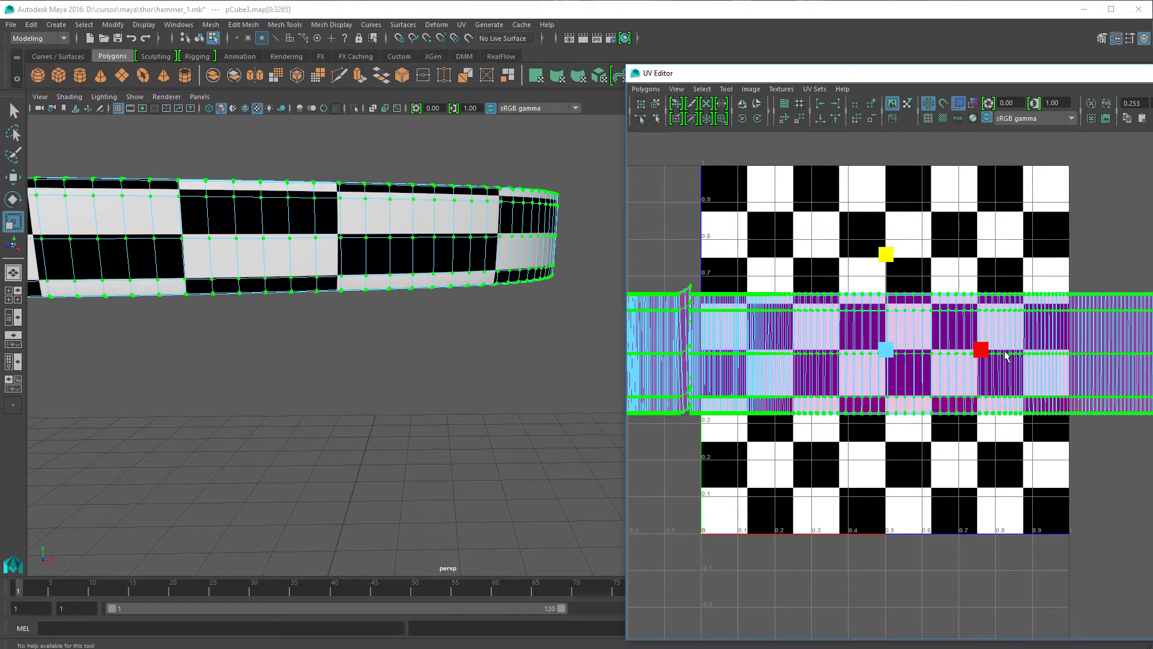
left_click_drag(980, 350, 1146, 352)
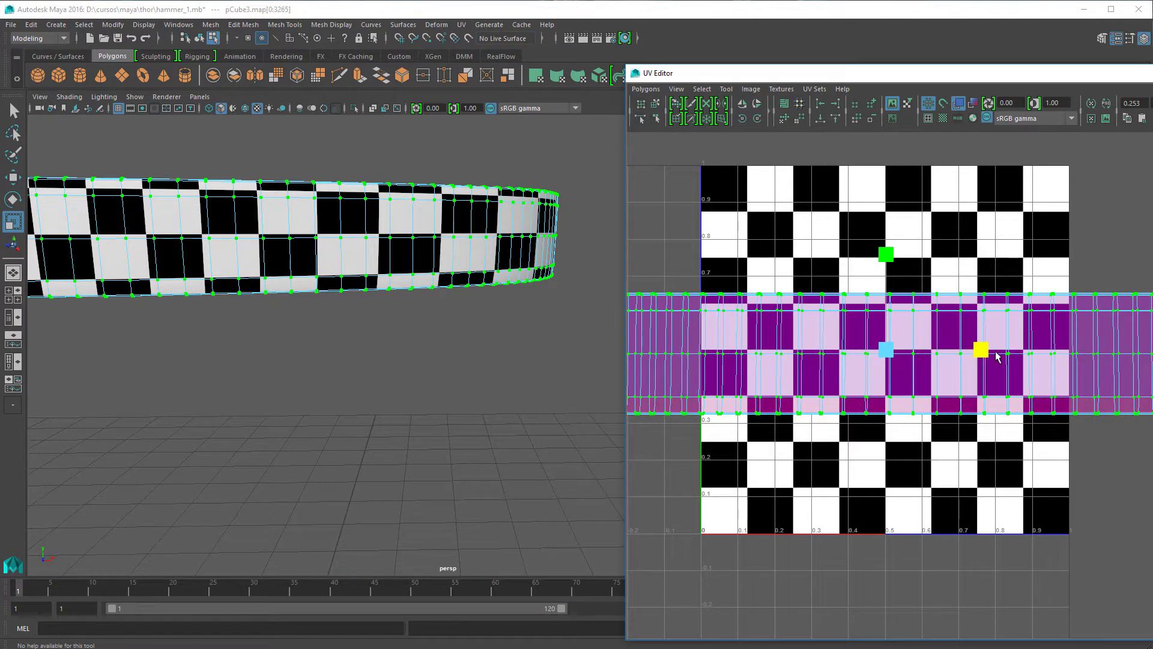
left_click_drag(982, 349, 995, 348)
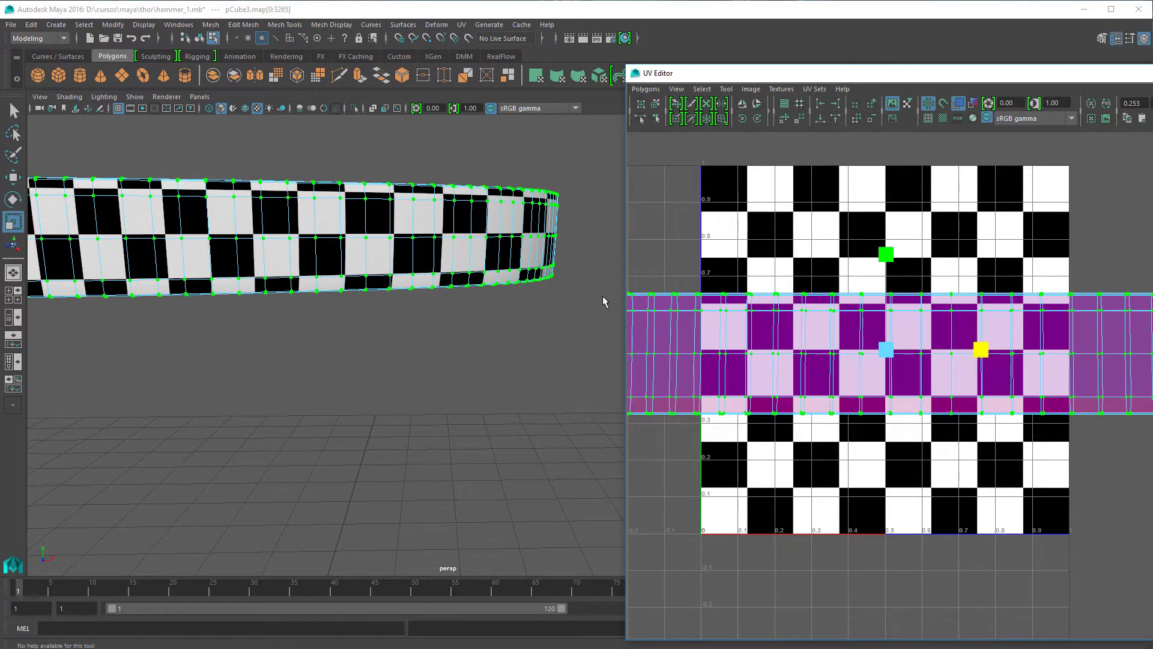
Scale the strap's entire UV shell down uniformly so it fits inside the 0 to 1 tile.
scroll(401, 225, "down", 5)
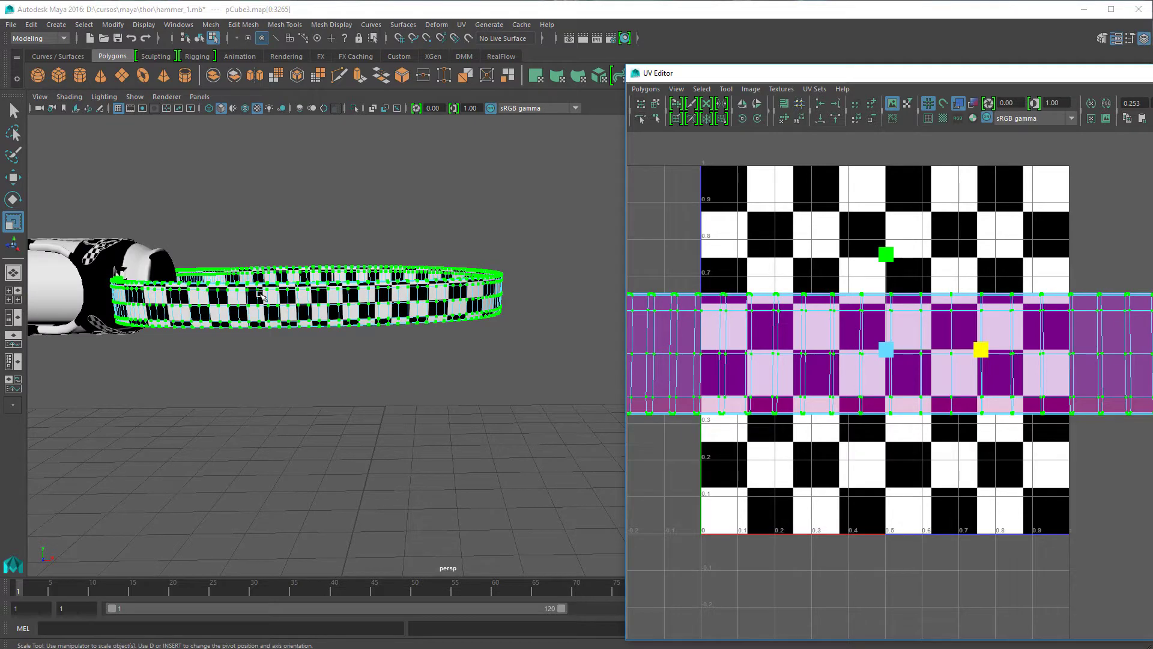
left_click_drag(262, 297, 364, 312, "alt")
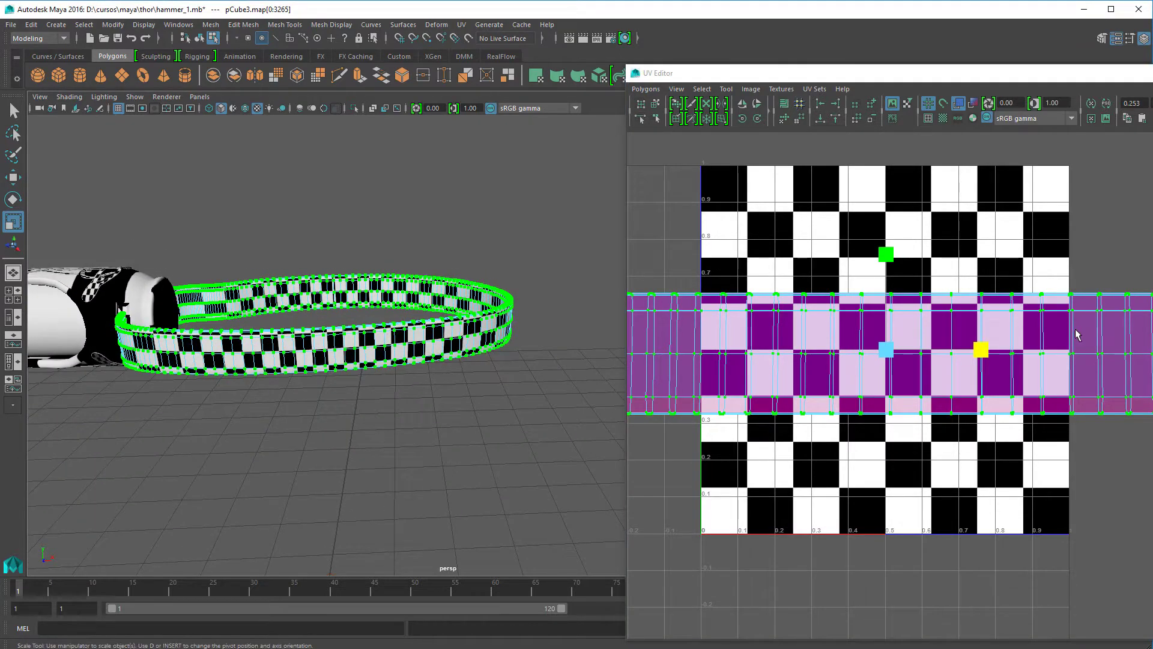
right_click_drag(1100, 329, 1138, 328)
scroll(1139, 332, "down", 8)
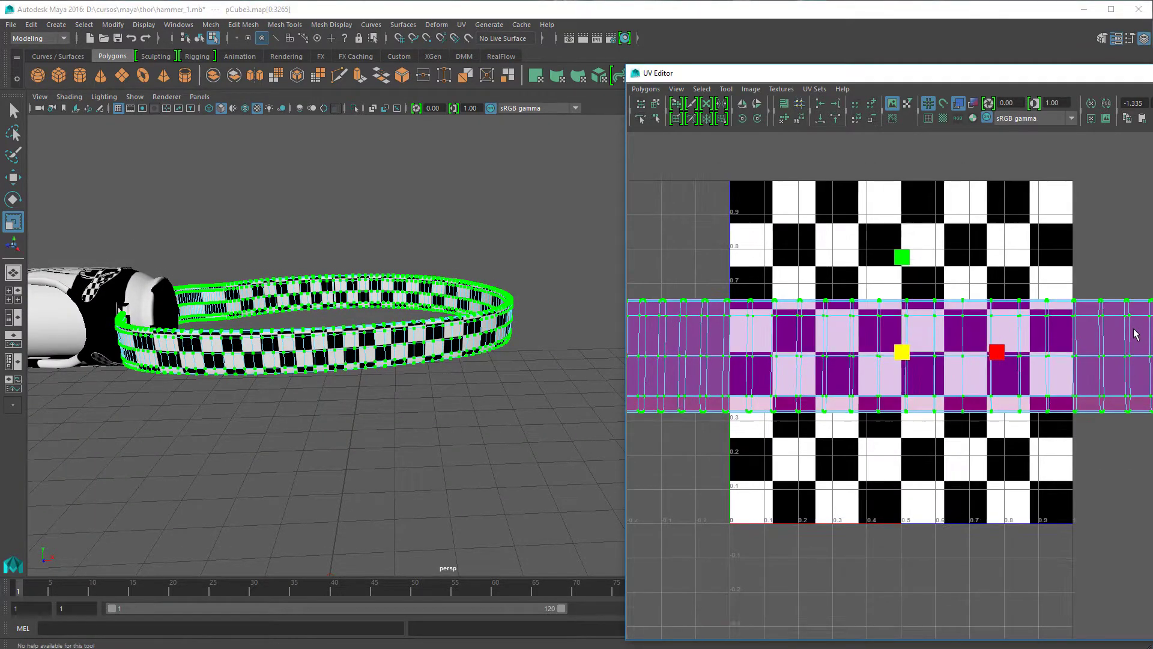
scroll(1134, 334, "down", 2)
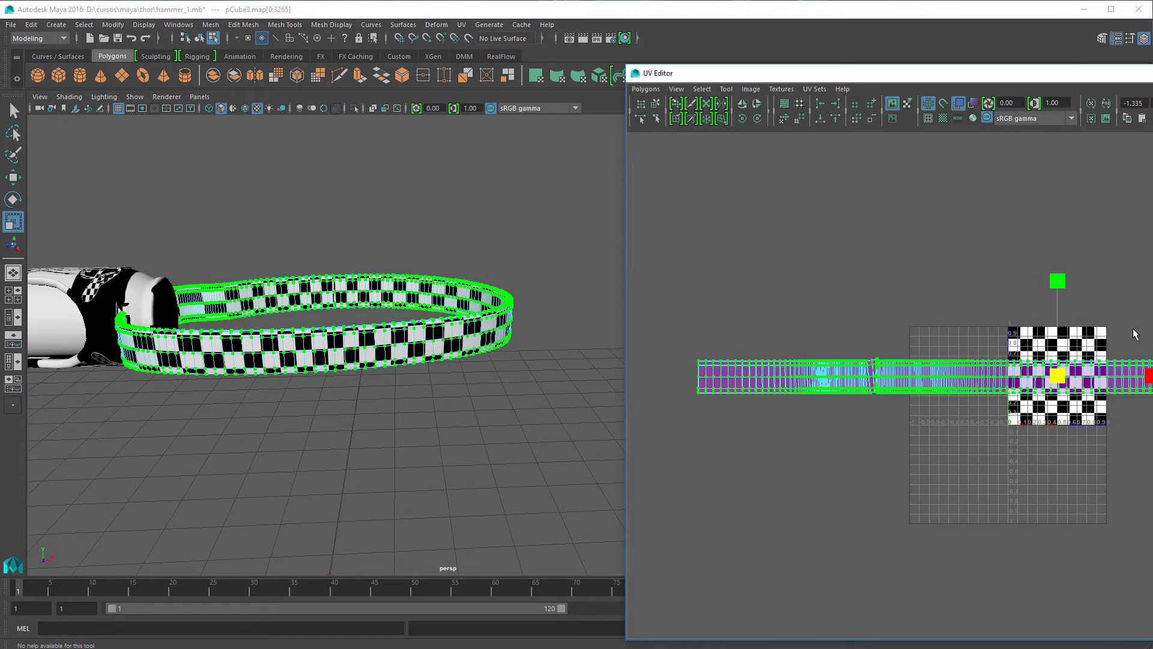
left_click_drag(671, 346, 1152, 416)
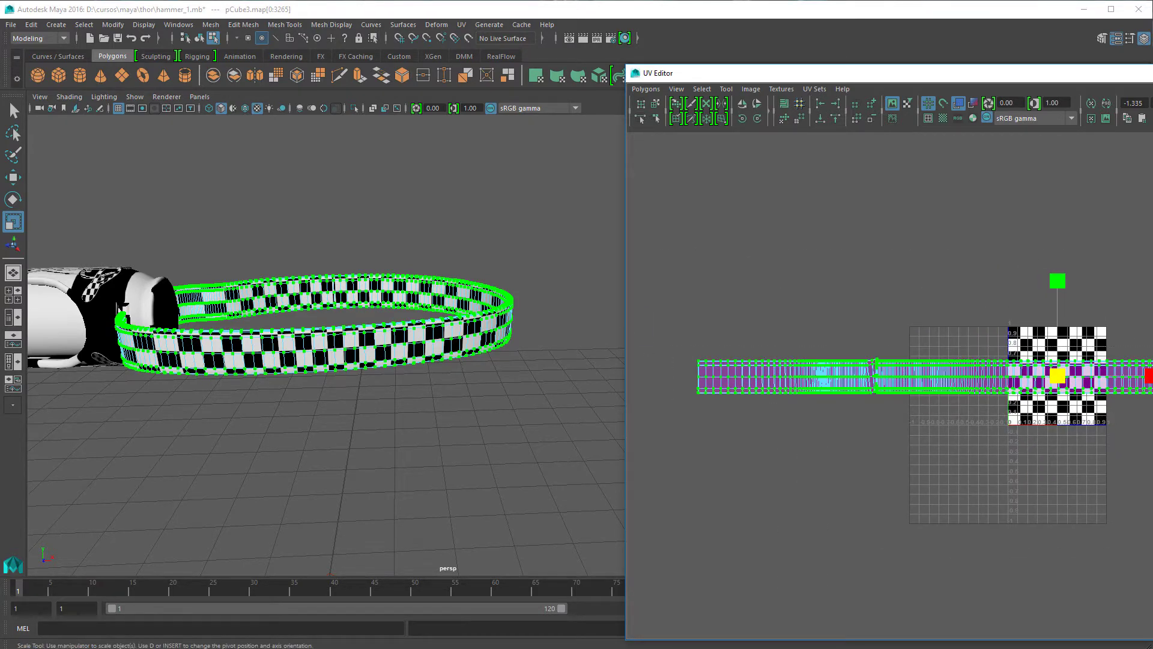
scroll(1121, 385, "up", 1)
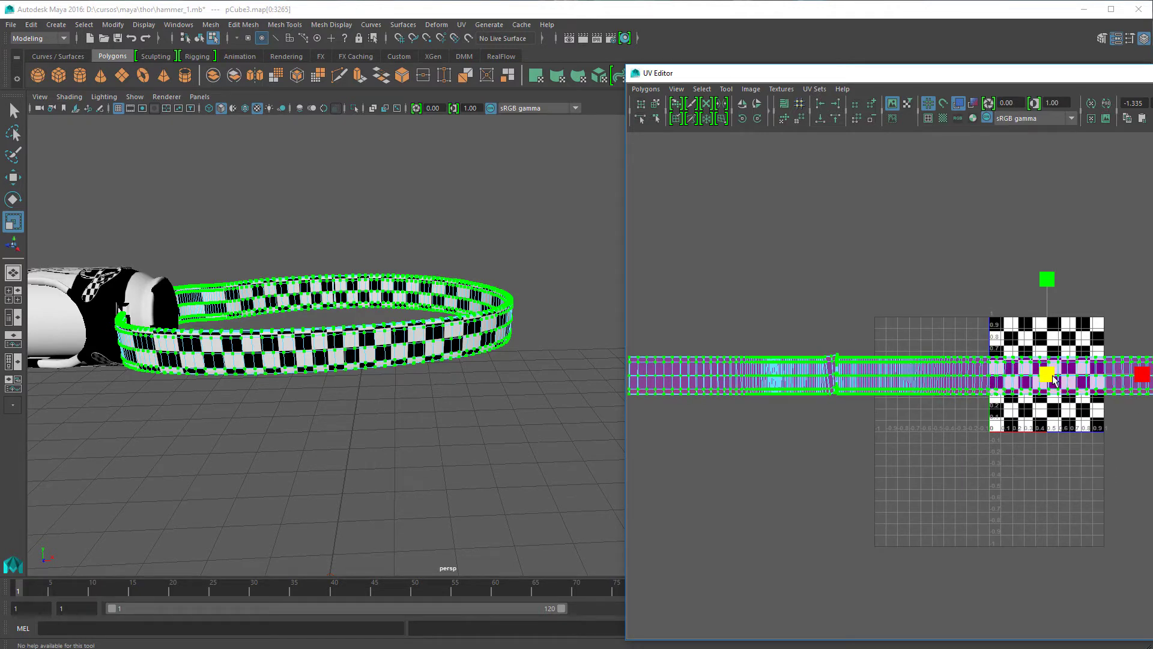
left_click_drag(1049, 376, 965, 406)
scroll(1101, 356, "up", 10)
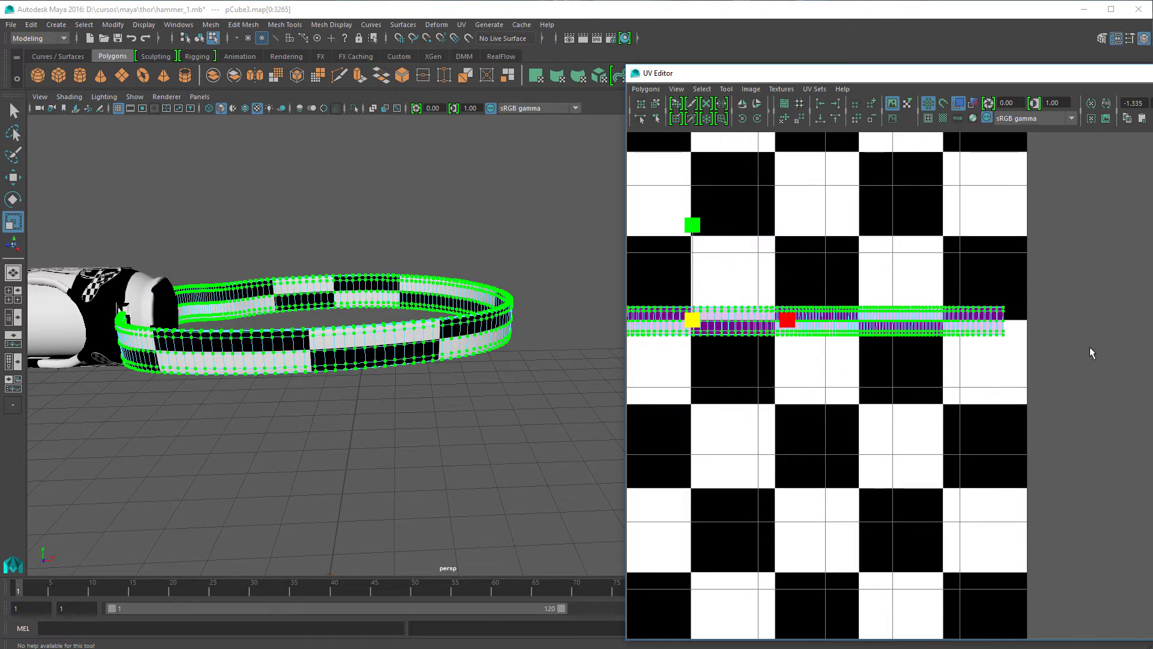
right_click_drag(923, 378, 947, 381, "alt")
middle_click_drag(947, 380, 1034, 389, "alt")
Return to object selection, select the collar at the end of the handle, and examine its checker pattern and UV layout.
right_click_drag(446, 341, 501, 321)
left_click(520, 270)
middle_click_drag(345, 300, 526, 313, "alt")
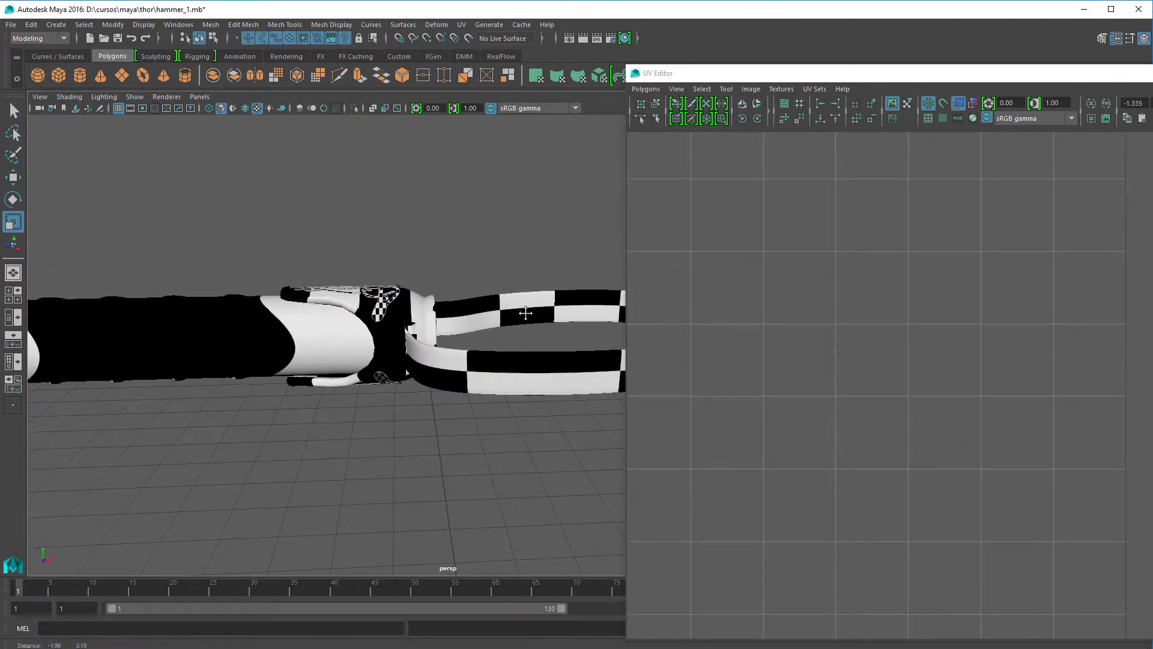
left_click(391, 309)
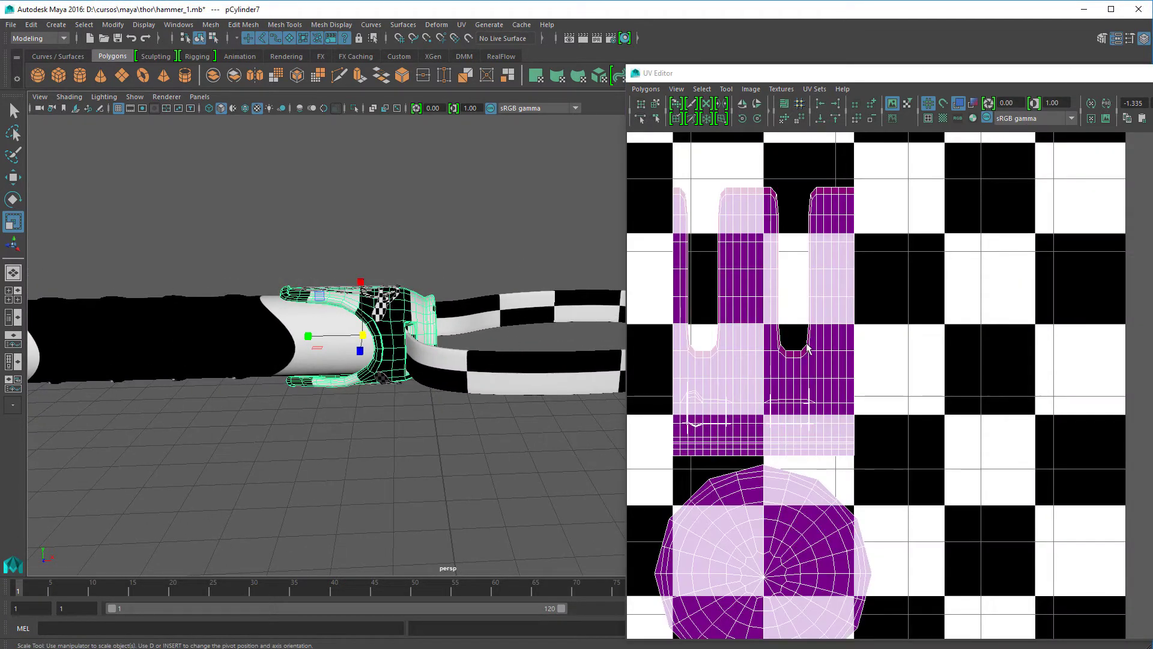
scroll(808, 348, "down", 2)
left_click_drag(336, 354, 418, 366, "alt")
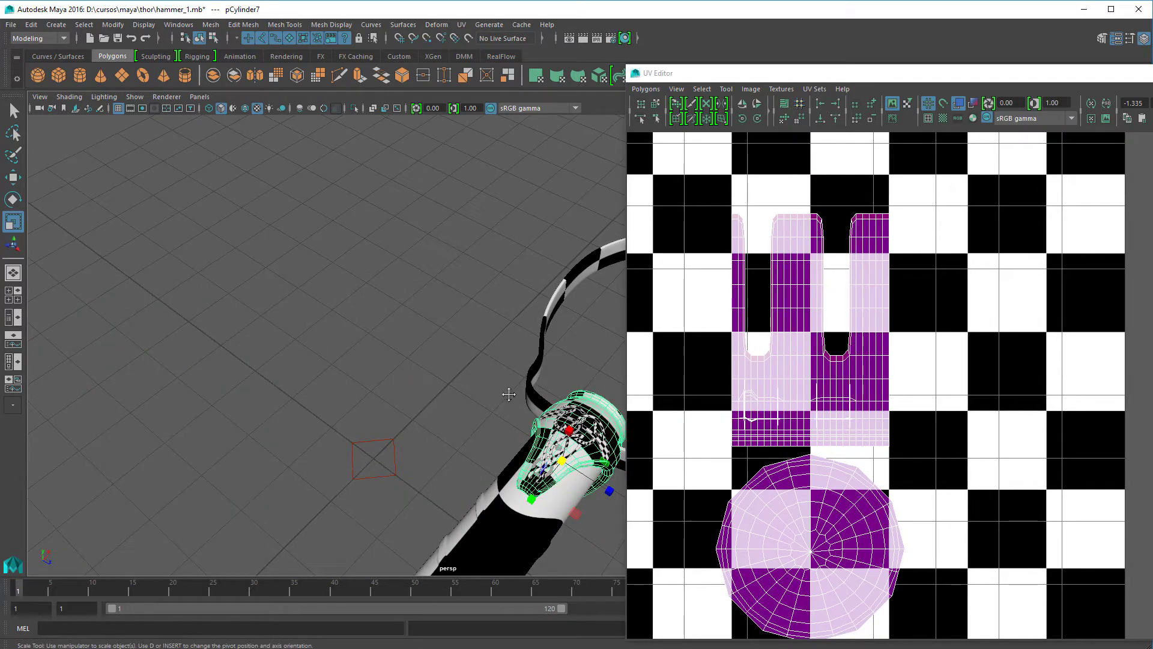
left_click_drag(509, 394, 395, 325, "alt")
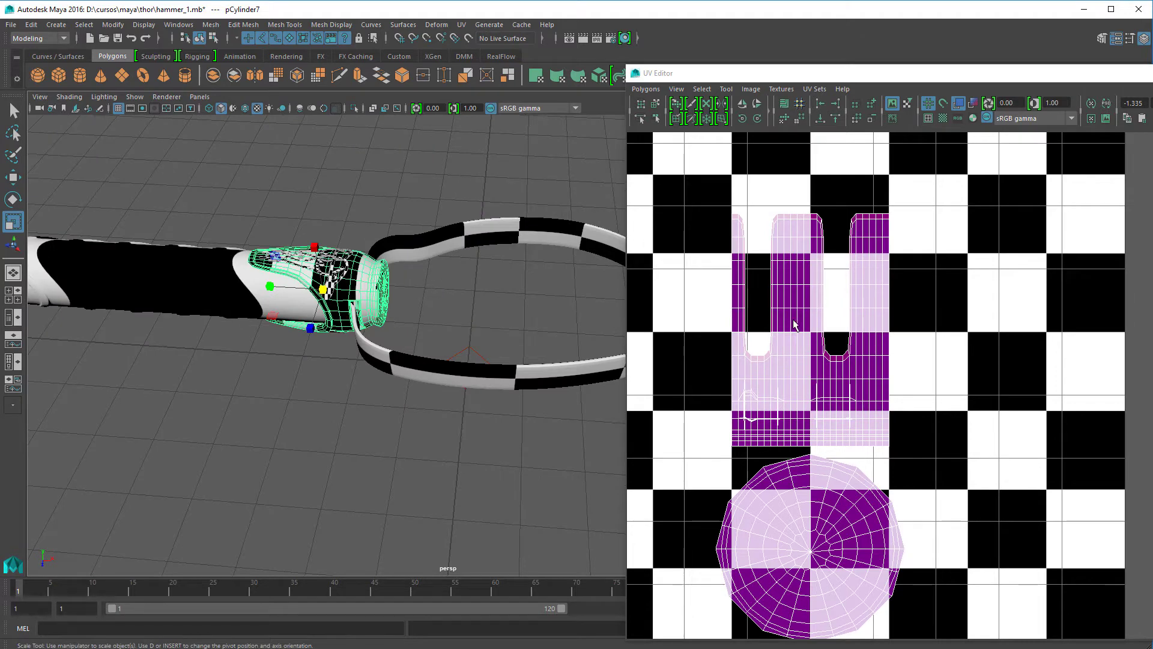
Select all of the collar's UVs and move them up and slightly left within the tile.
scroll(794, 324, "down", 1)
scroll(799, 323, "down", 1)
right_click_drag(850, 349, 905, 350)
scroll(942, 338, "down", 3)
scroll(945, 341, "down", 1)
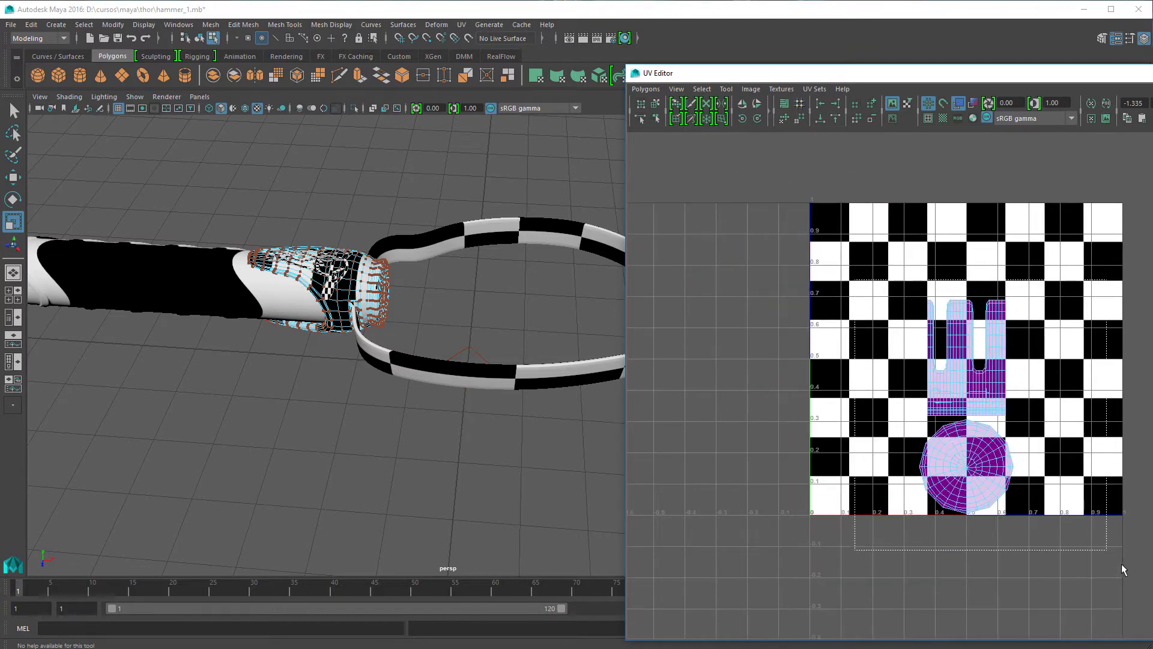
left_click_drag(1123, 569, 1110, 521)
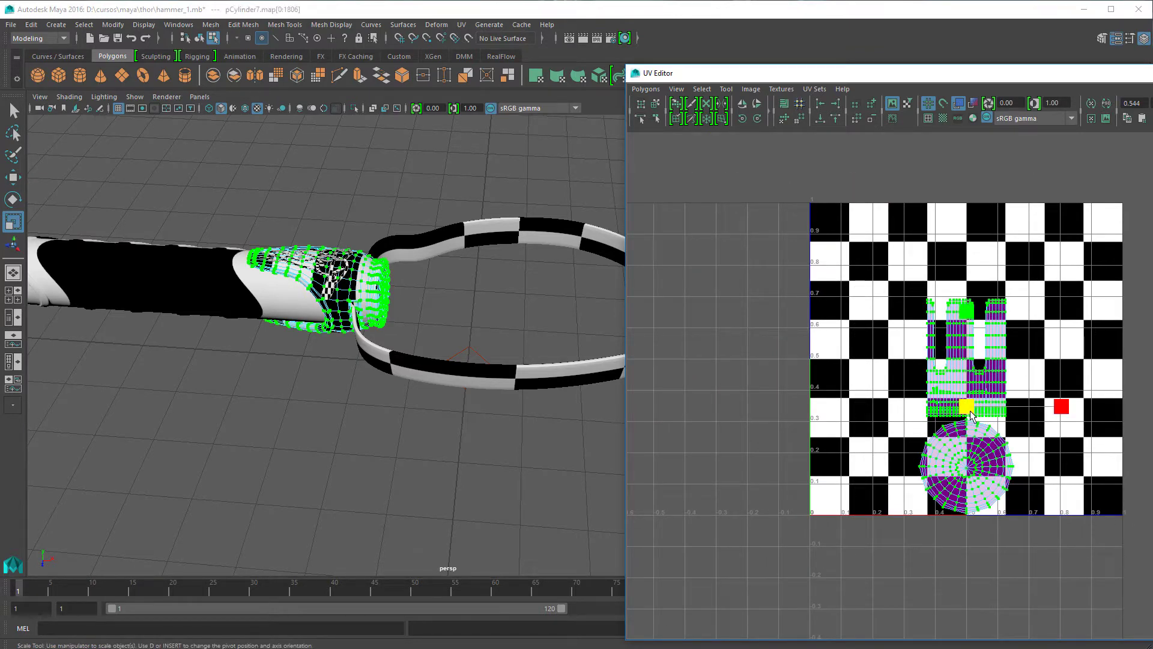
key("w")
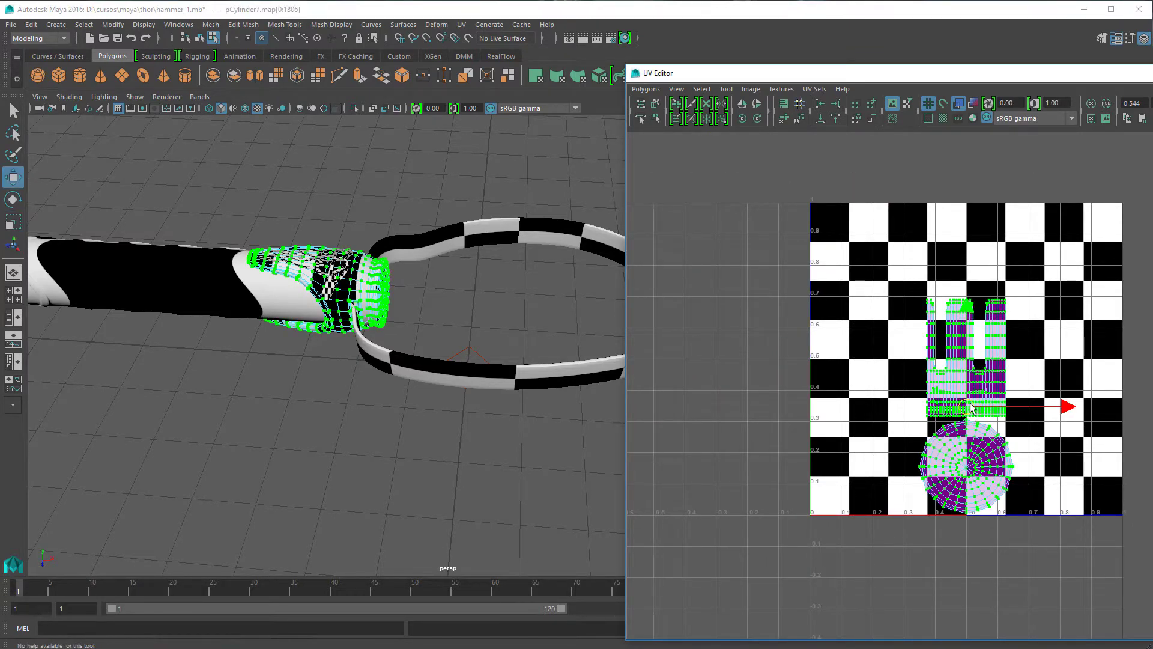
left_click_drag(973, 408, 961, 360)
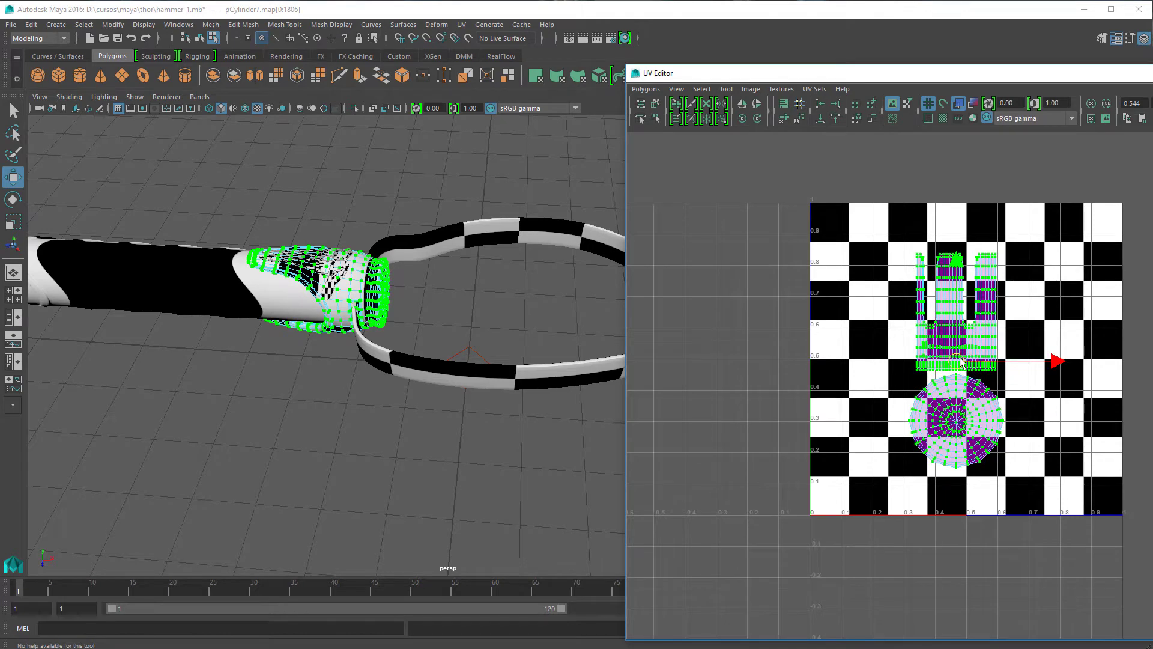
Move the collar's UVs down and to the right within the tile.
scroll(985, 361, "up", 3)
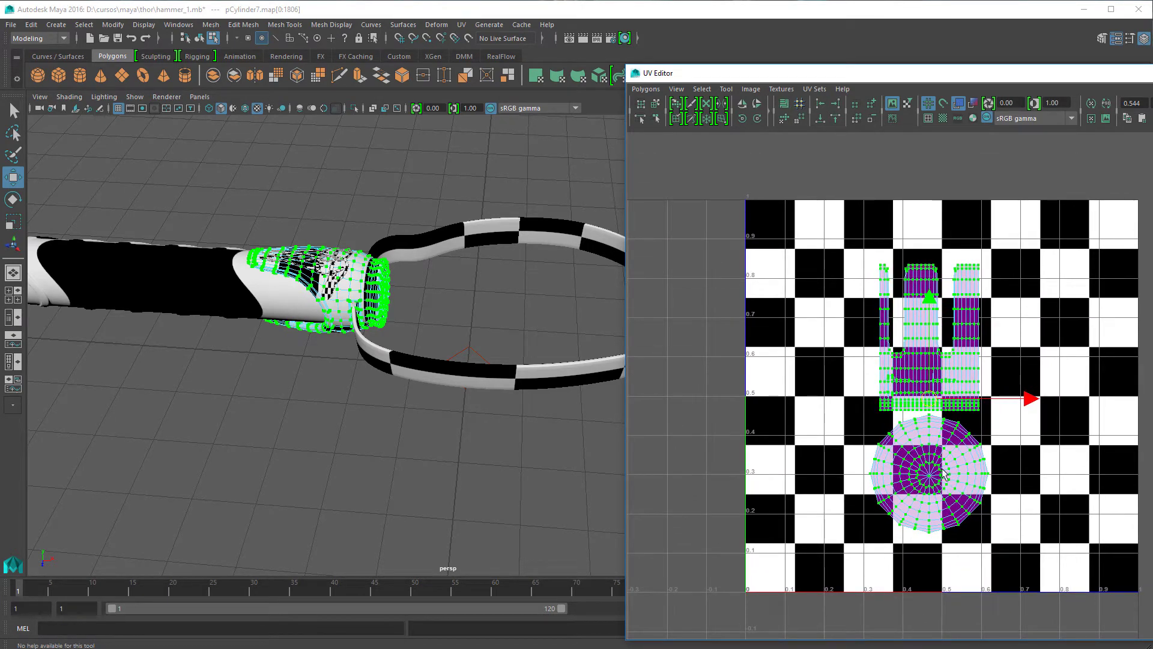
left_click_drag(569, 298, 469, 276, "alt")
left_click_drag(933, 396, 967, 440)
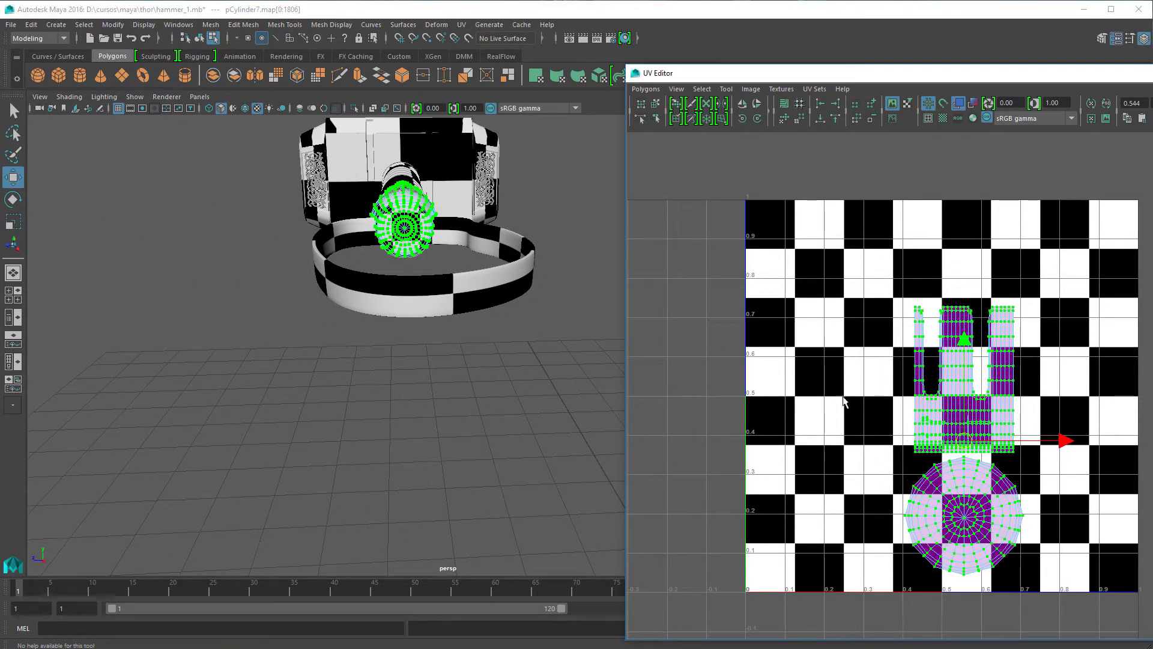
Select the UVs of the collar's side shell, leaving out the round cap, and widen them horizontally to even out the checks.
right_click_drag(431, 200, 499, 363, "alt")
left_click_drag(397, 233, 453, 314, "alt")
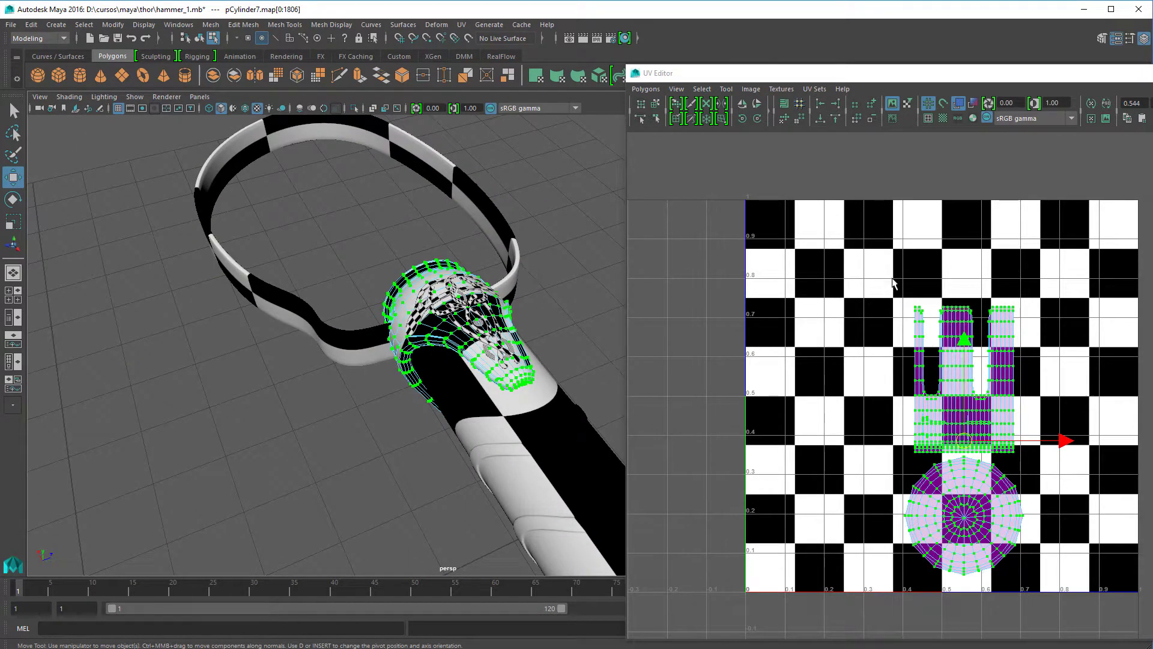
left_click_drag(893, 271, 1063, 455)
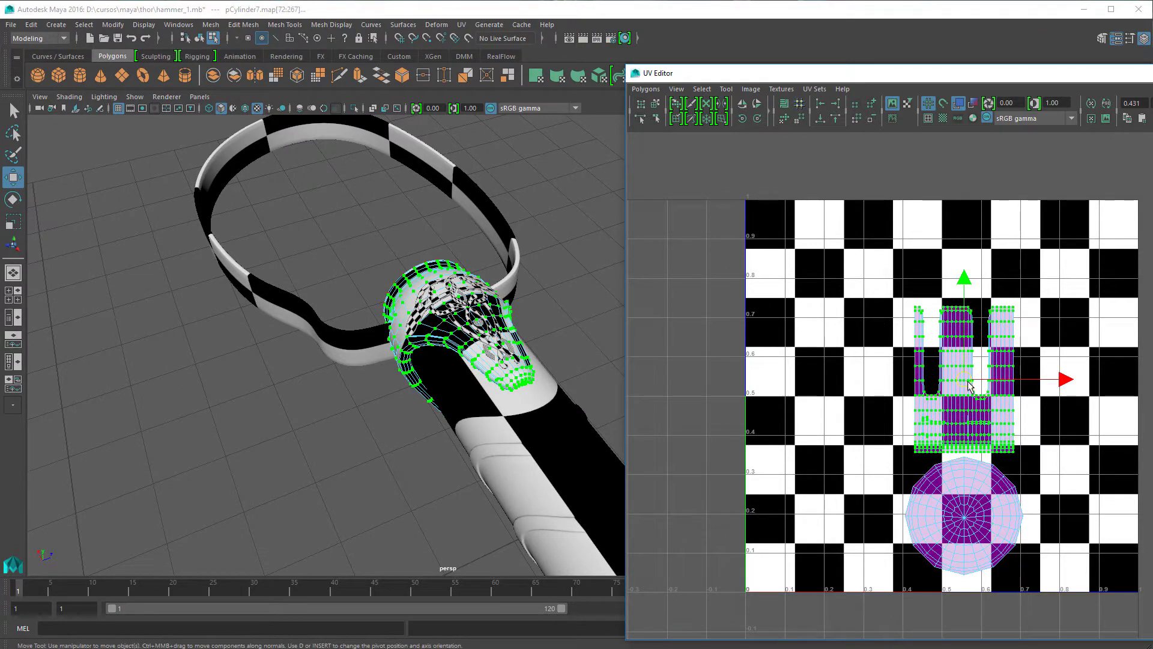
key("r")
left_click_drag(1062, 380, 1130, 392)
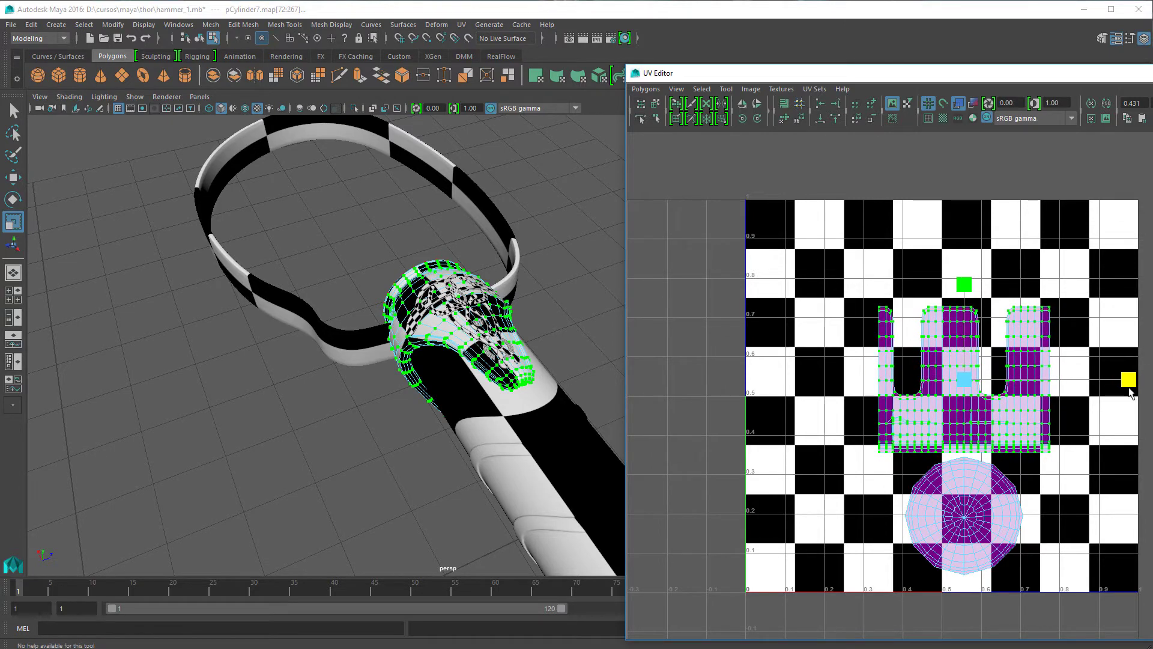
left_click_drag(613, 336, 416, 210, "alt")
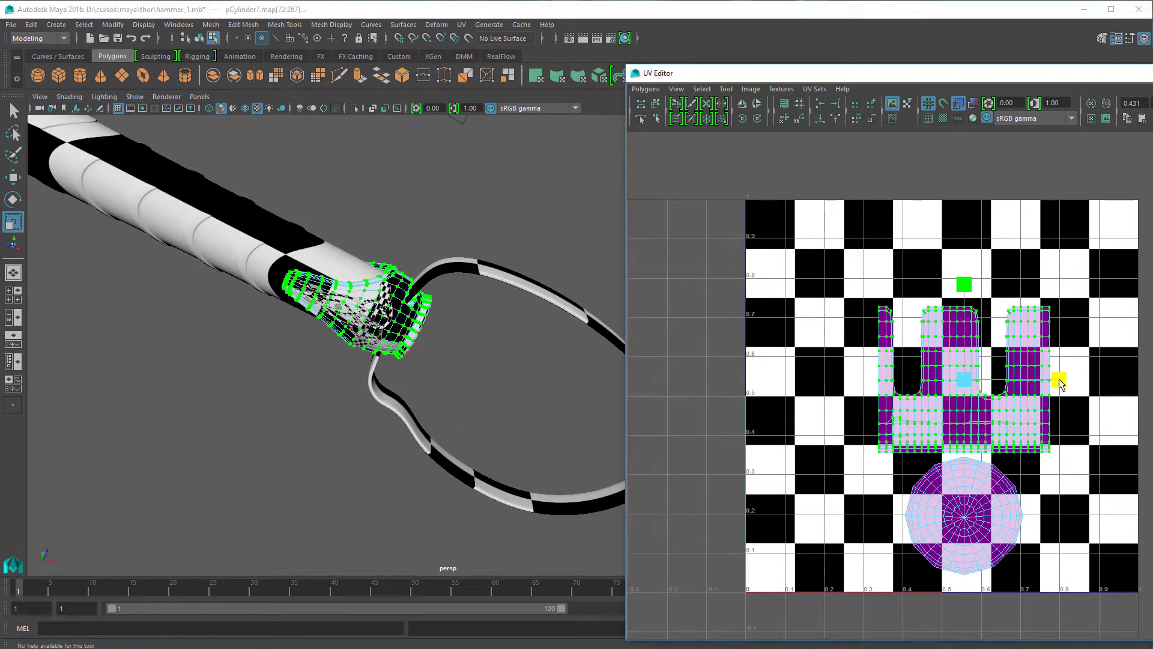
left_click_drag(1060, 384, 1088, 382)
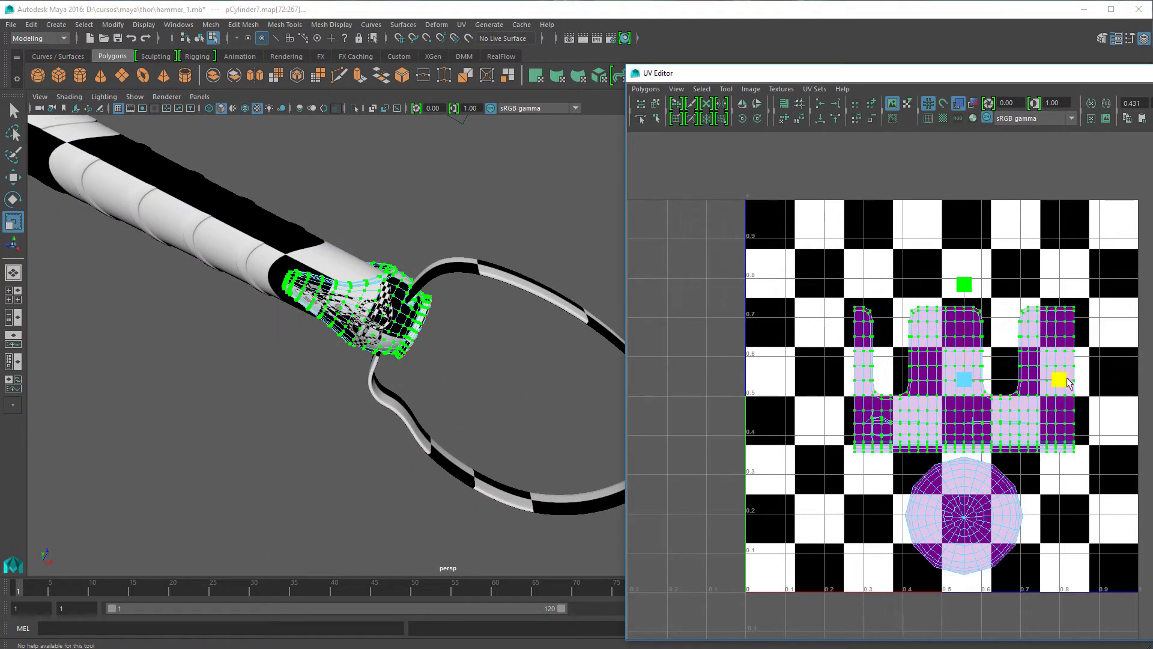
Select the hammer's handle as an object and apply a Cylindrical UV projection to it.
left_click_drag(444, 294, 543, 314, "alt")
scroll(543, 314, "down", 10)
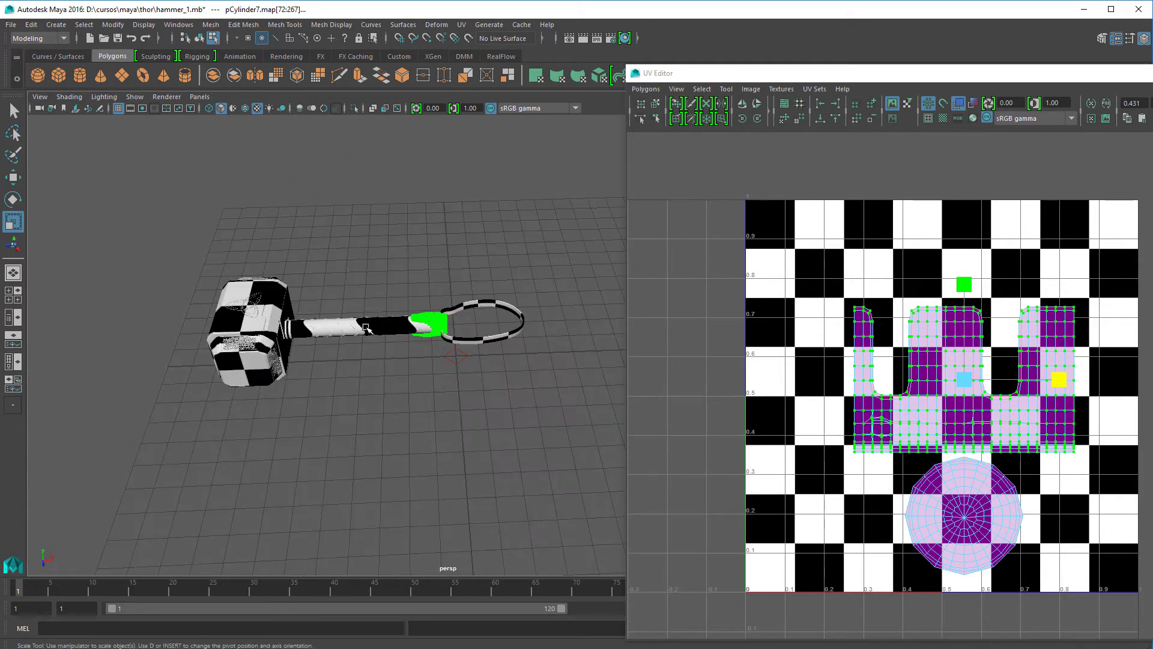
left_click(363, 327)
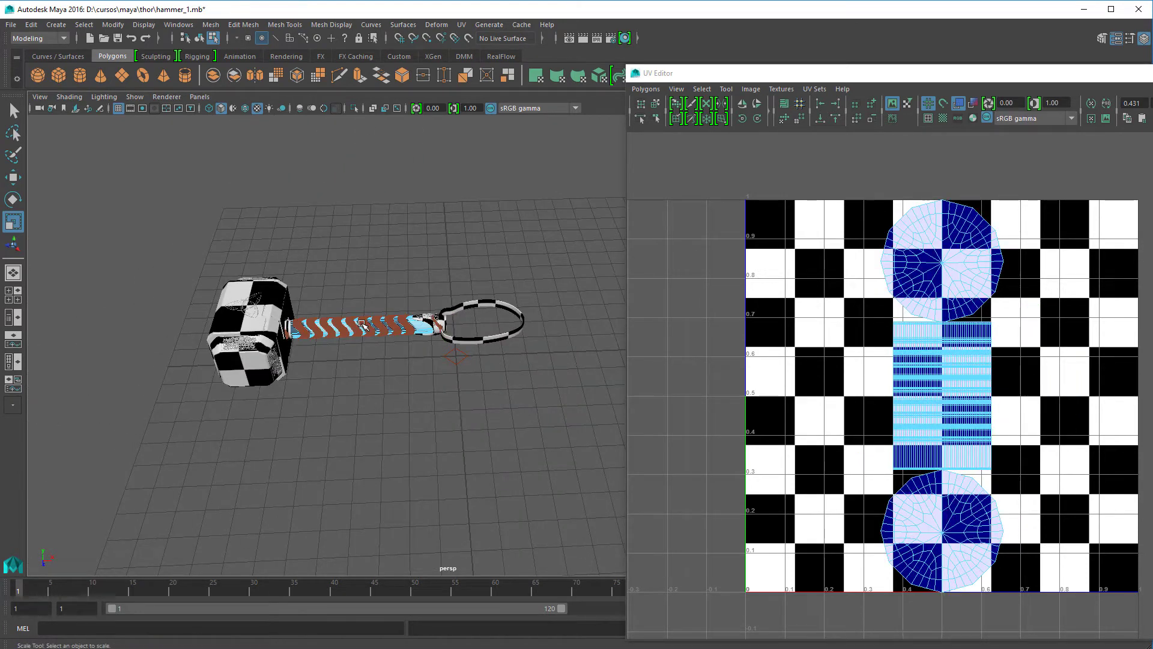
right_click_drag(349, 317, 409, 303)
left_click(404, 326)
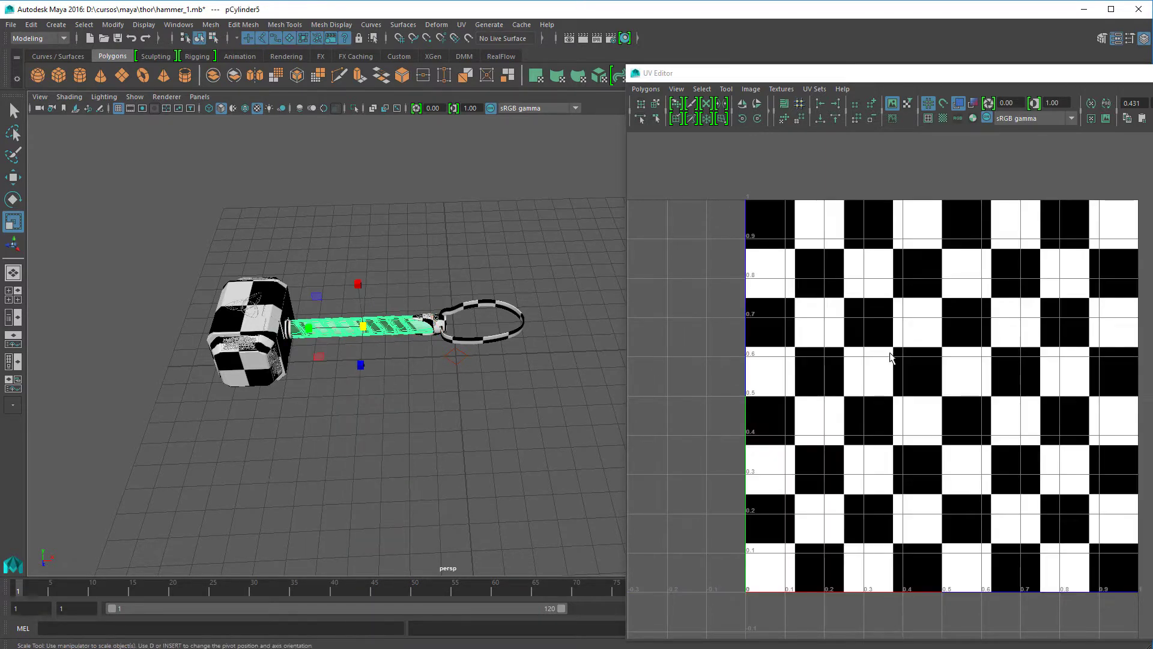
left_click(462, 24)
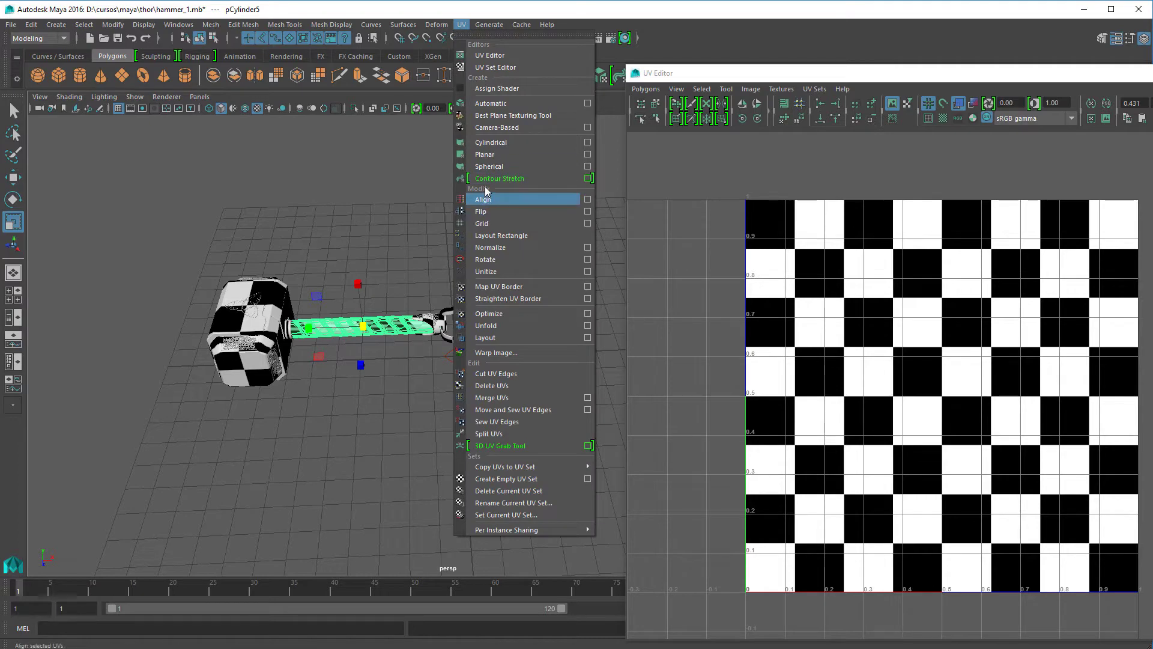
left_click(500, 144)
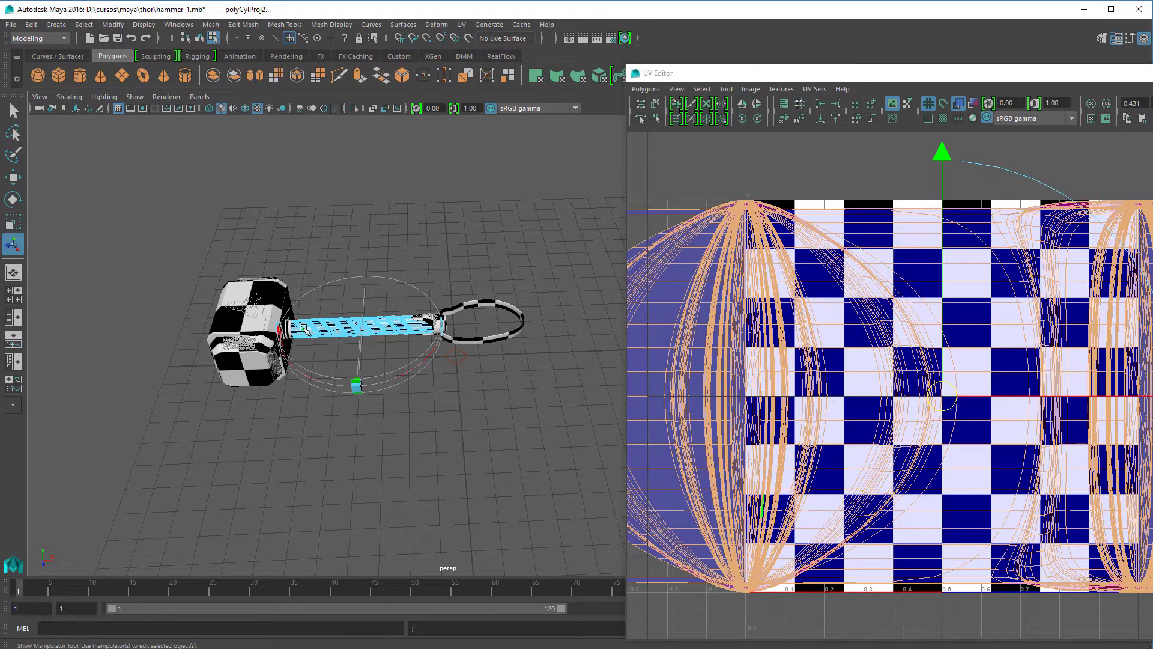
Rotate the handle's cylindrical projection to about -94 degrees around Z, roughly aligning it with the handle's length.
scroll(304, 327, "up", 6)
middle_click_drag(304, 327, 493, 308, "alt")
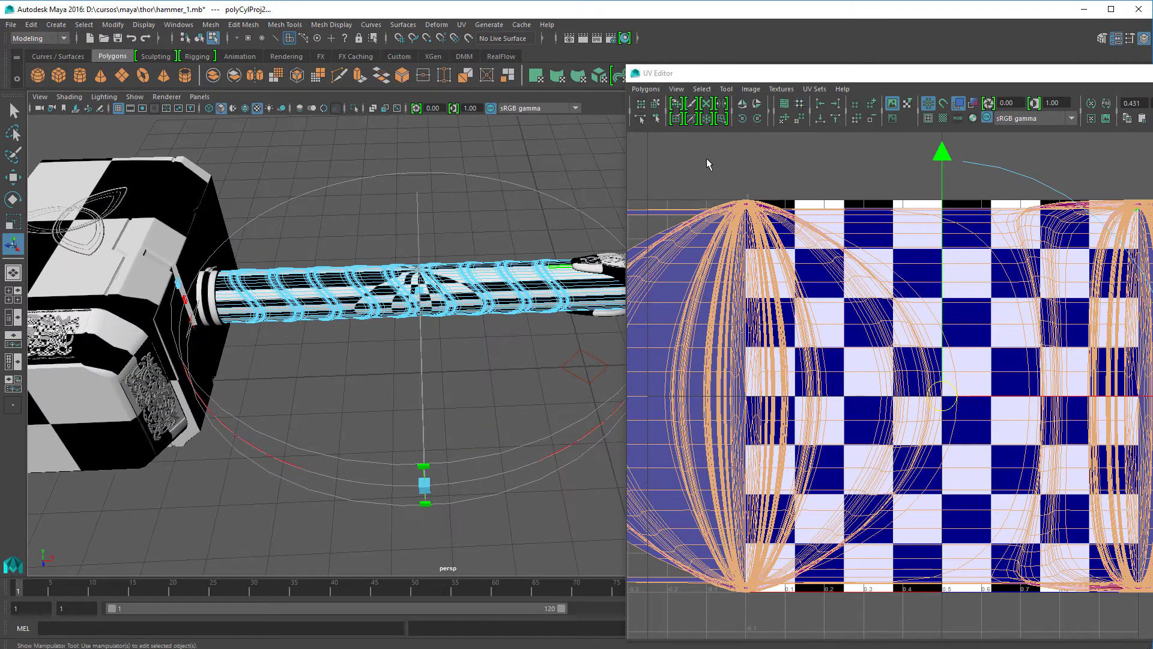
left_click_drag(789, 75, 1151, 88)
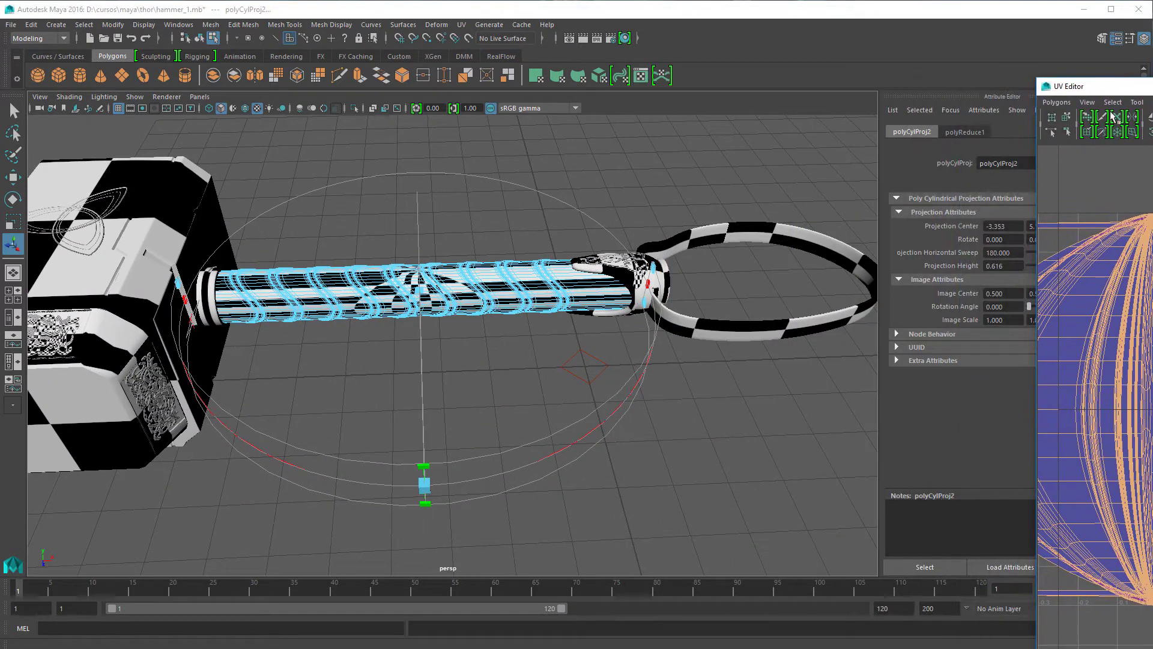
scroll(307, 345, "up", 3)
middle_click_drag(278, 335, 399, 324, "alt")
left_click_drag(399, 325, 294, 299, "alt")
left_click(223, 283)
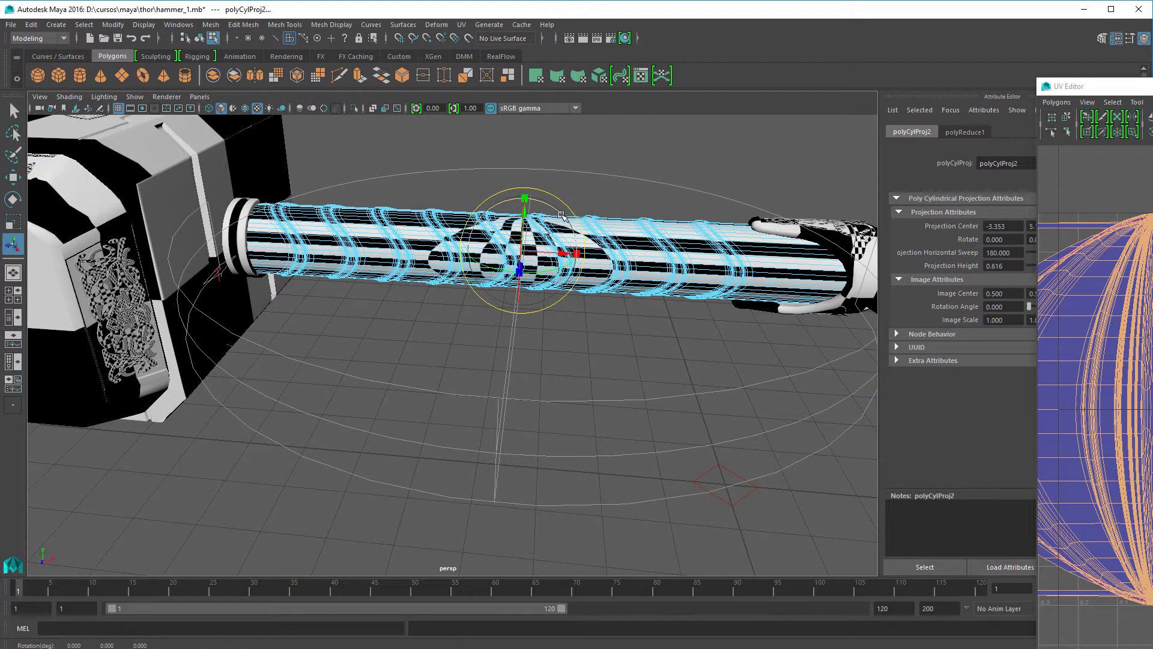
left_click_drag(579, 233, 560, 299)
scroll(562, 299, "down", 5)
left_click_drag(805, 359, 785, 336, "alt")
middle_click_drag(784, 337, 666, 320, "alt")
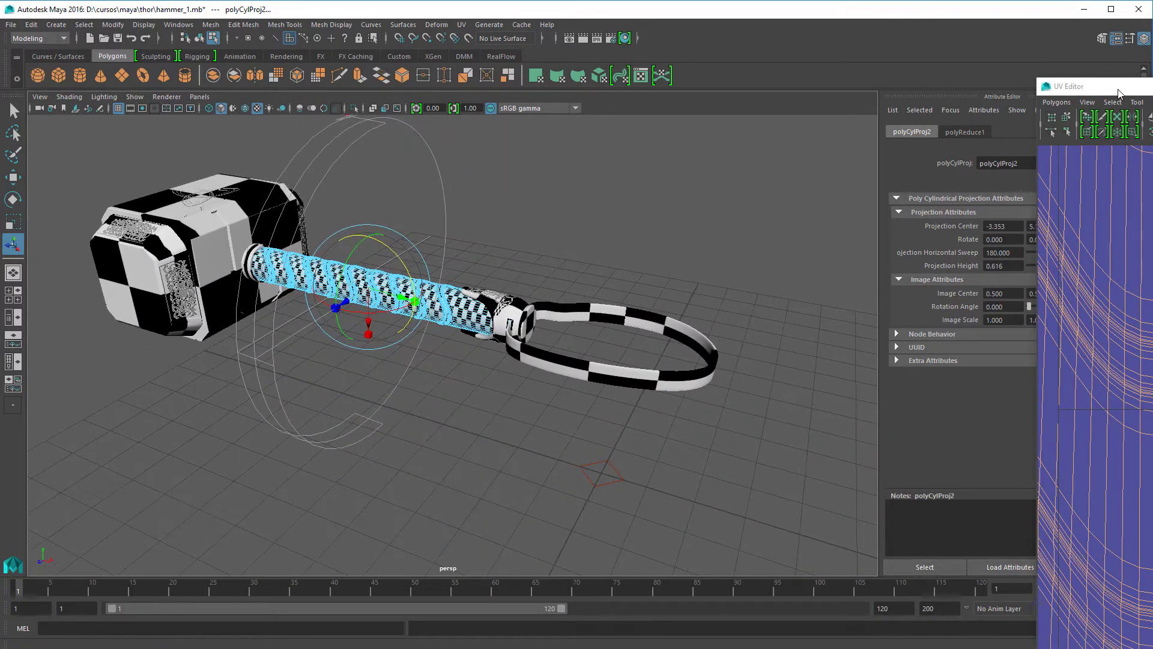
Set the cylindrical projection's Z rotation to exactly 90 degrees.
left_click_drag(1119, 90, 1152, 85)
left_click(1099, 240)
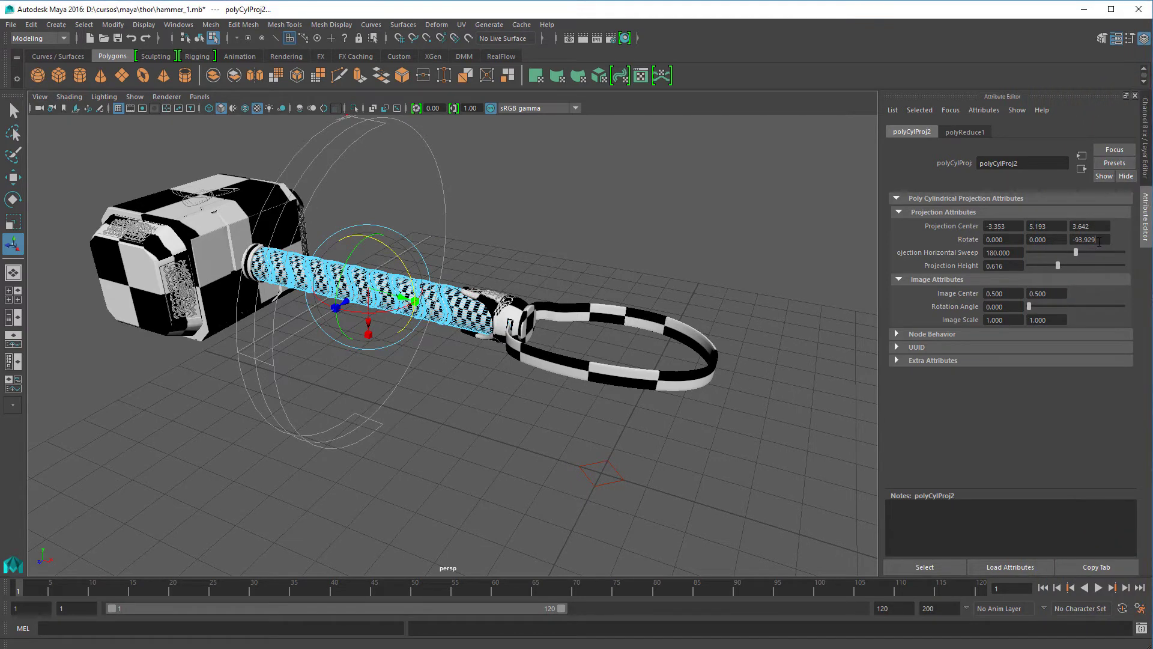
type("90")
key("Return")
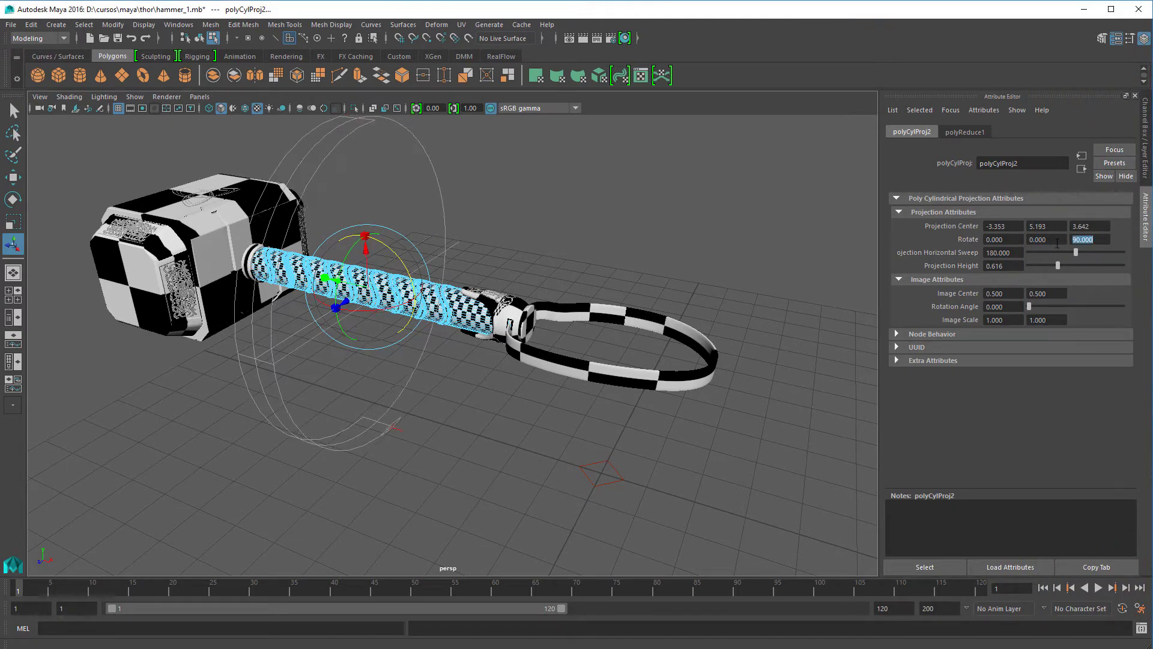
Extend the projection's horizontal sweep to 360 degrees so it wraps fully around the handle.
left_click_drag(477, 305, 386, 395, "alt")
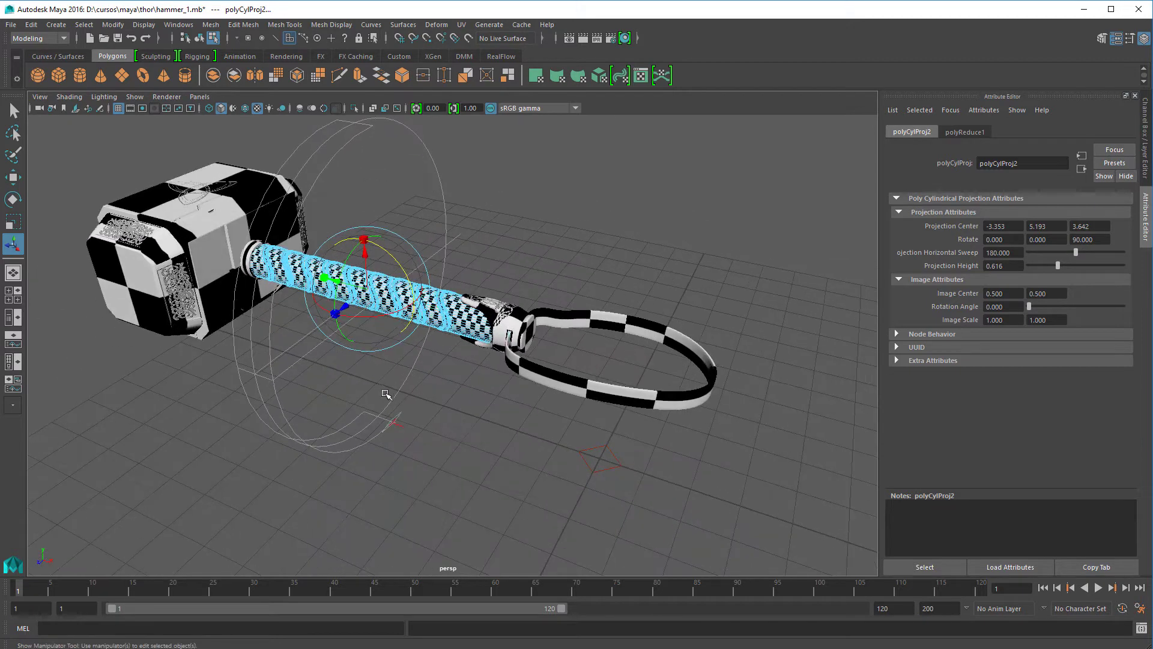
left_click(399, 424)
left_click_drag(389, 409, 423, 182)
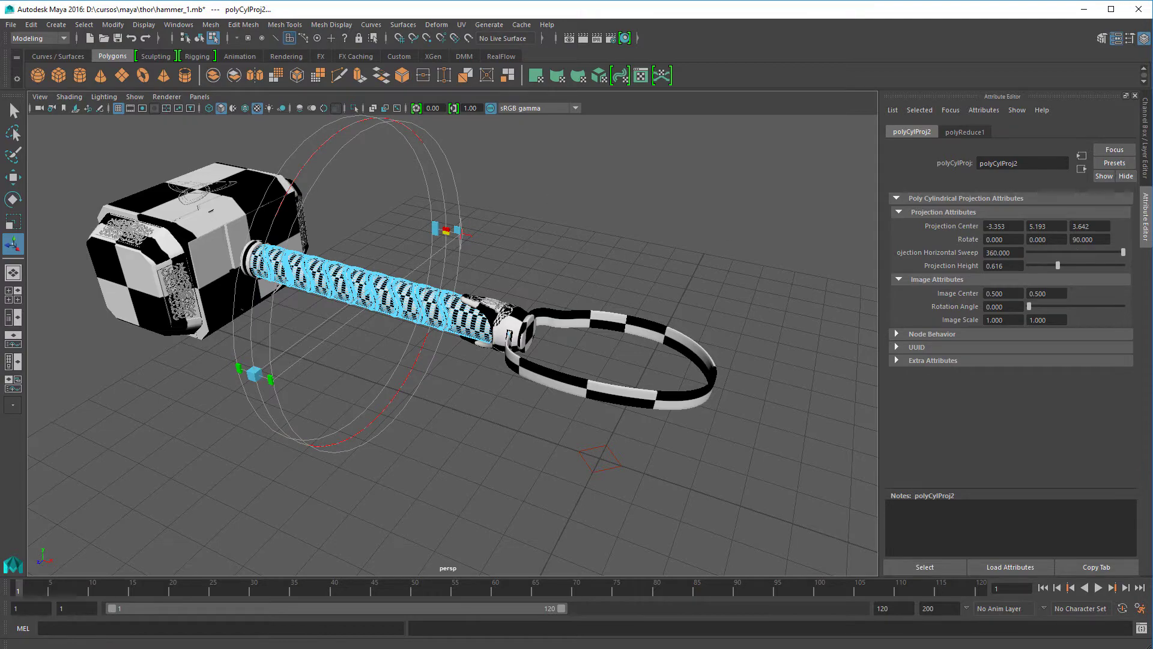
Bring back the UV Editor and stretch the cylindrical projection's height along the handle to lengthen the compressed checks.
left_click_drag(1152, 157, 713, 81)
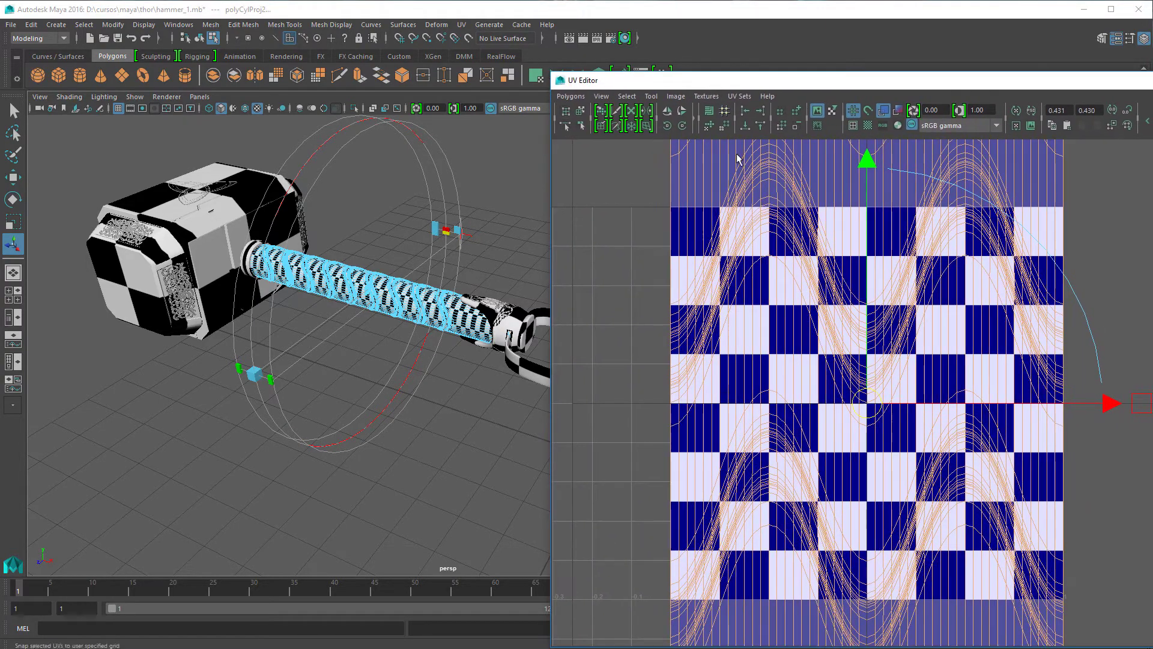
scroll(790, 279, "down", 7)
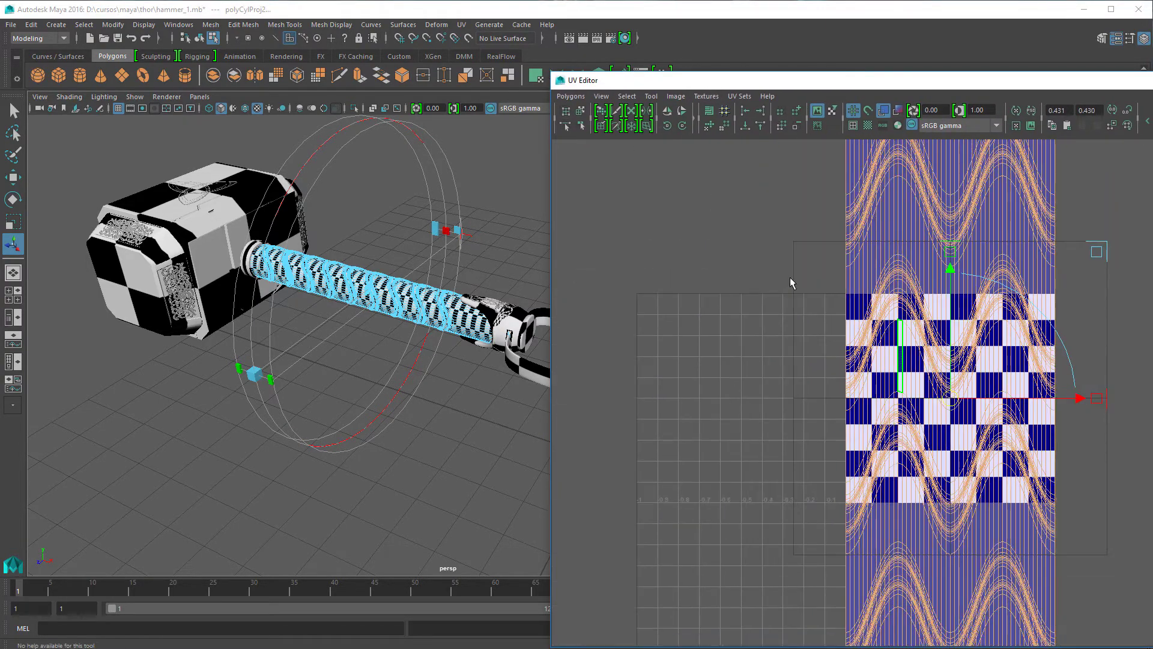
scroll(790, 283, "down", 1)
left_click_drag(338, 317, 332, 346, "alt")
key("f")
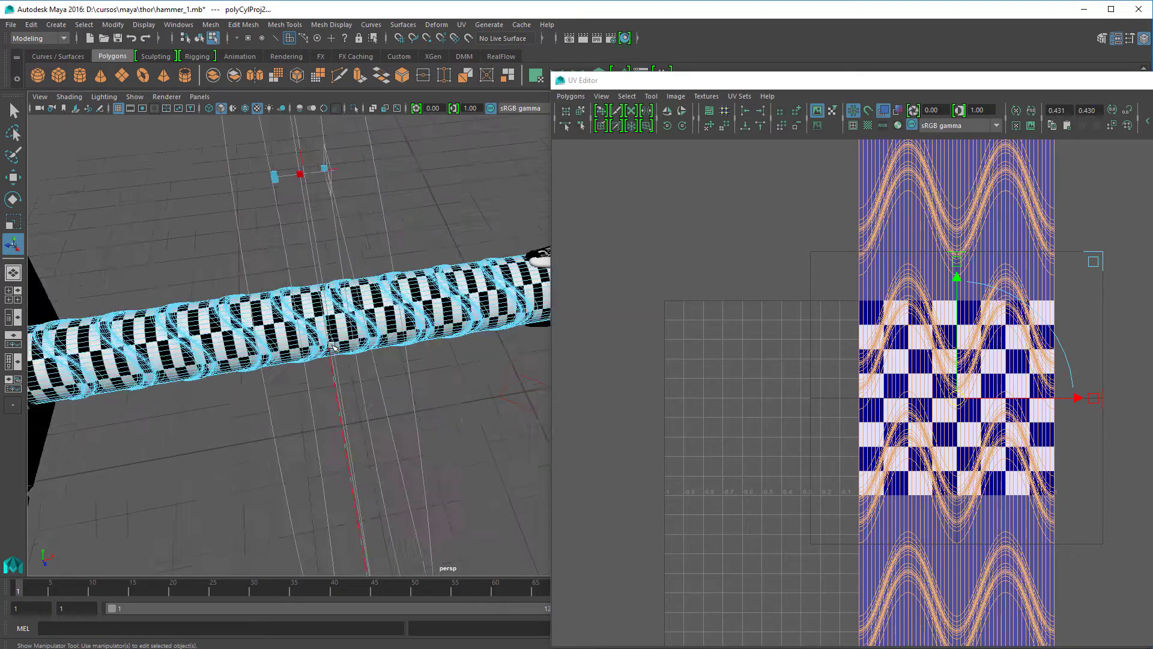
scroll(332, 347, "down", 4)
middle_click_drag(386, 386, 336, 332, "alt")
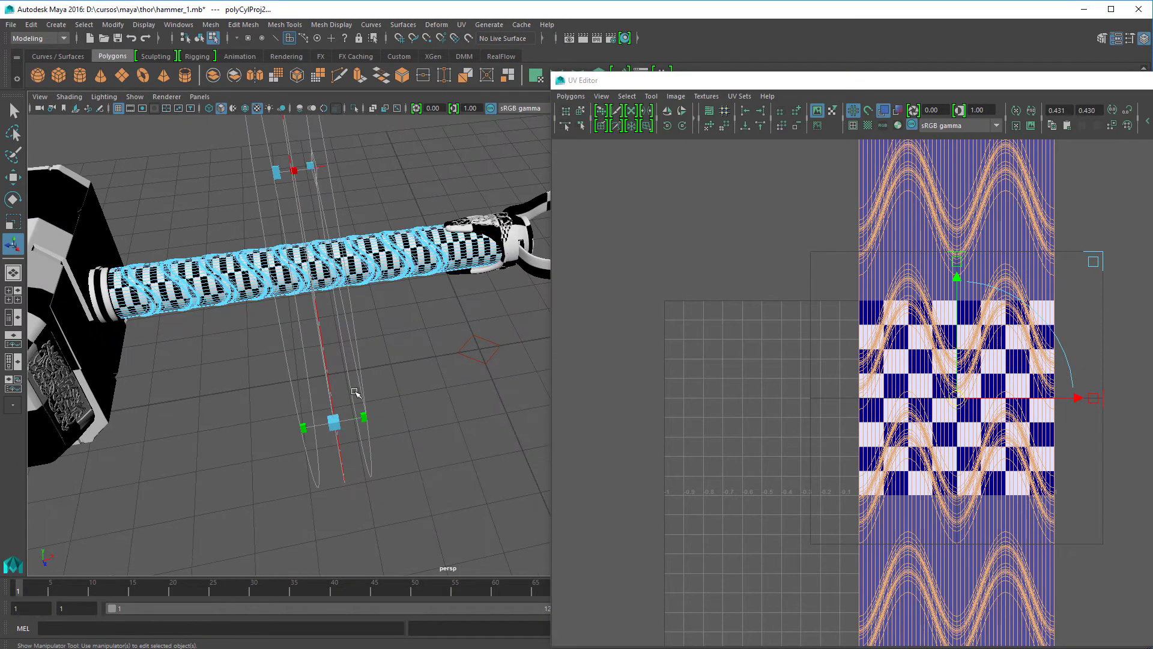
left_click_drag(364, 419, 440, 387)
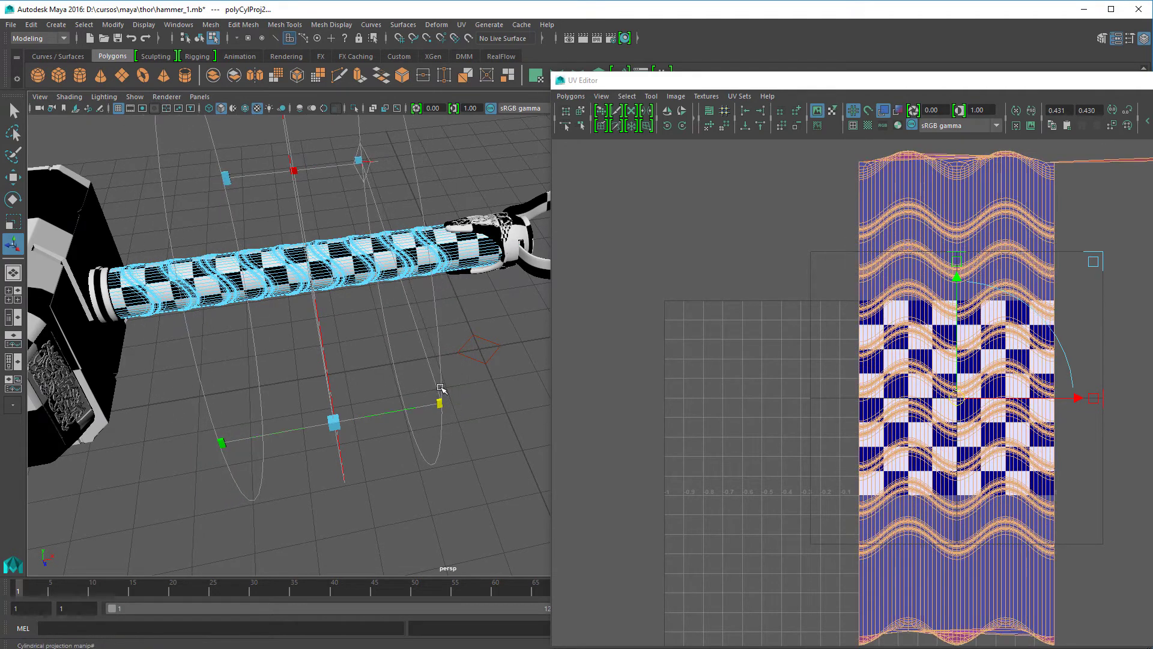
Scale the handle's projected UVs down in the UV Editor until they fit within the tile.
scroll(930, 355, "up", 5)
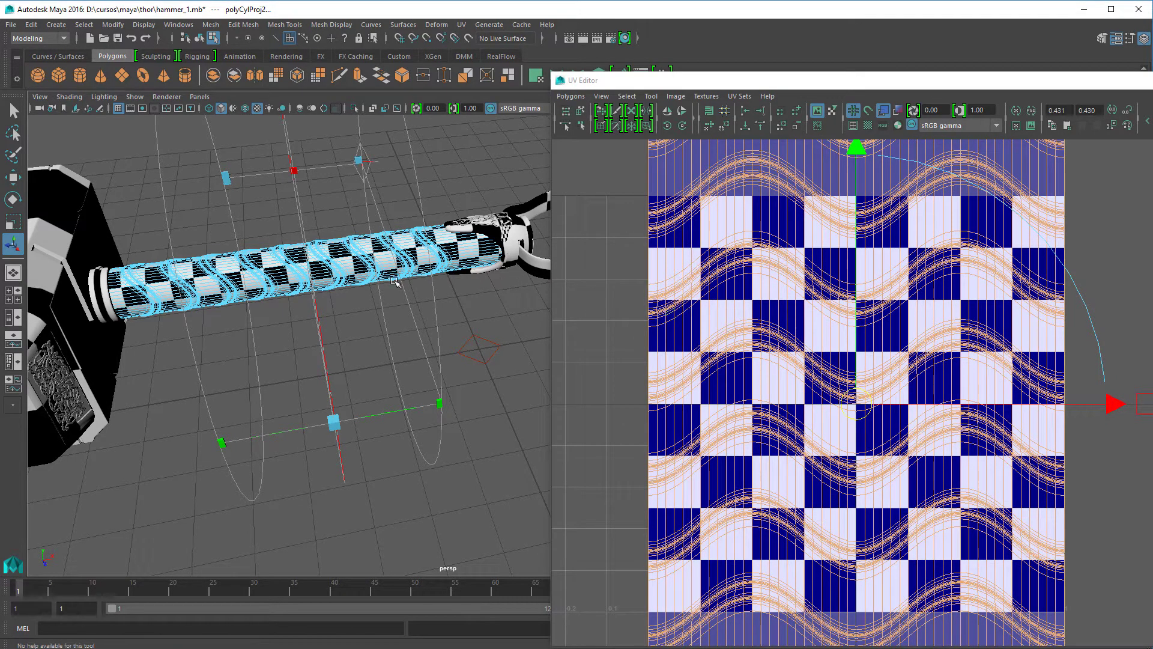
left_click_drag(385, 271, 105, 262, "alt")
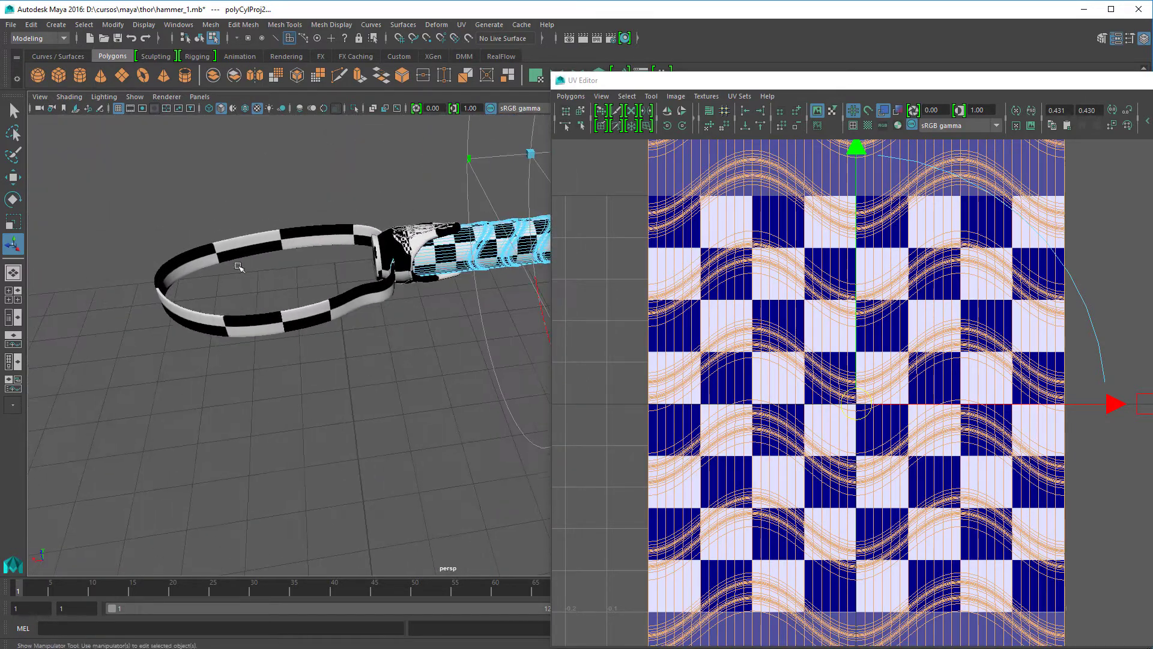
scroll(977, 305, "down", 4)
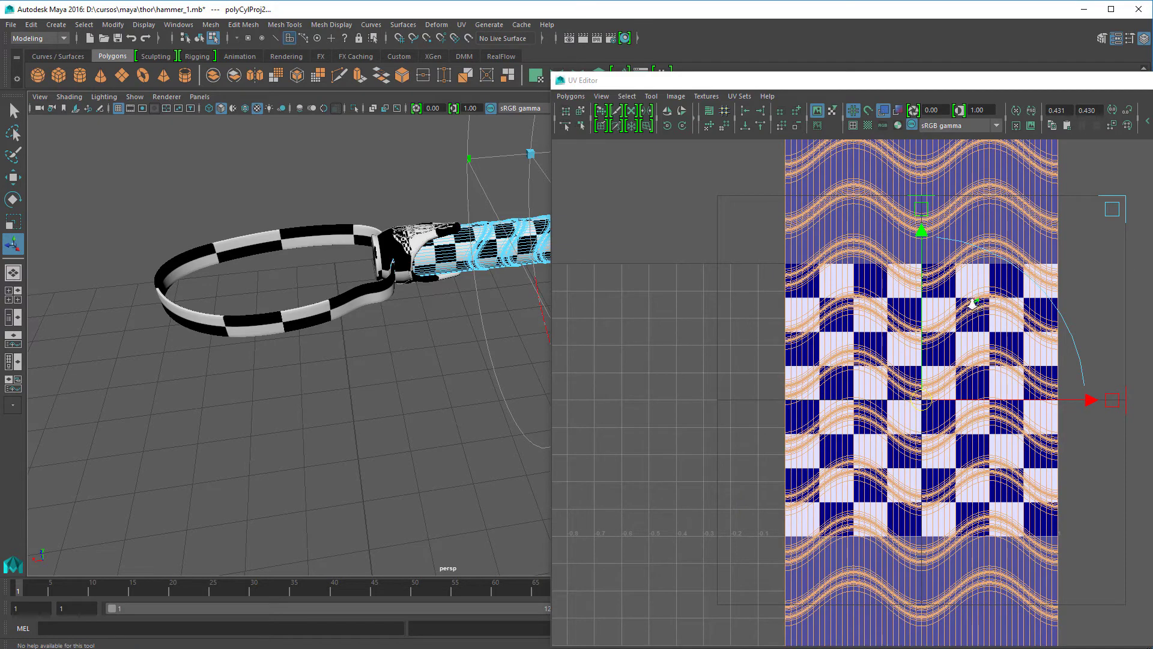
scroll(973, 303, "down", 5)
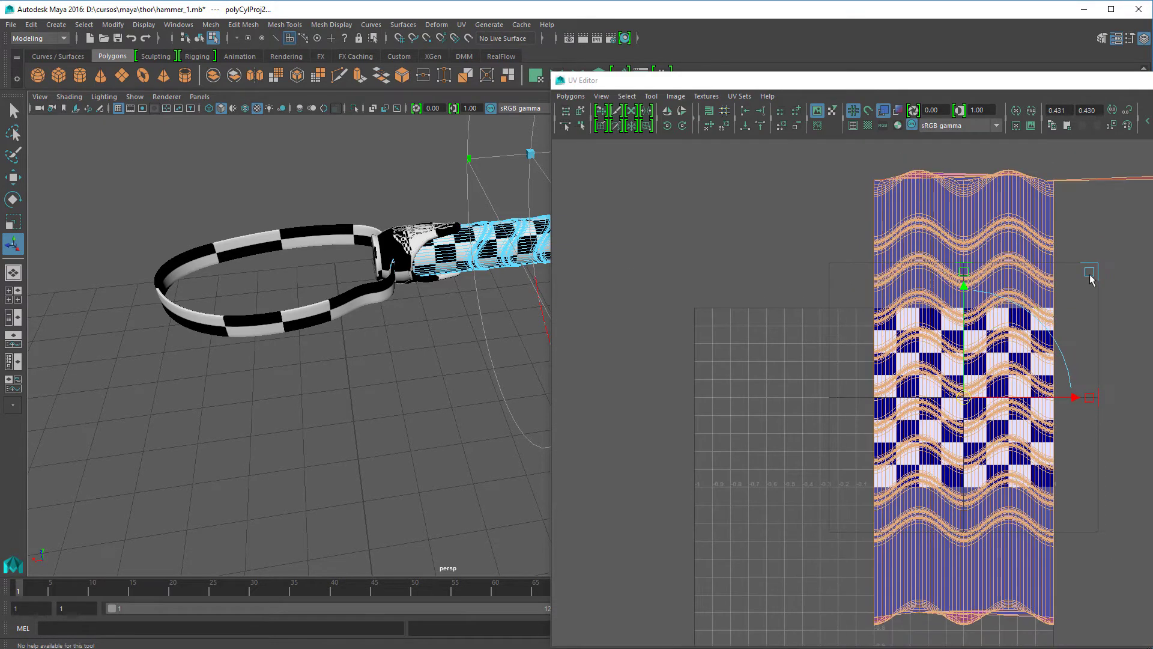
left_click_drag(1093, 274, 1003, 355)
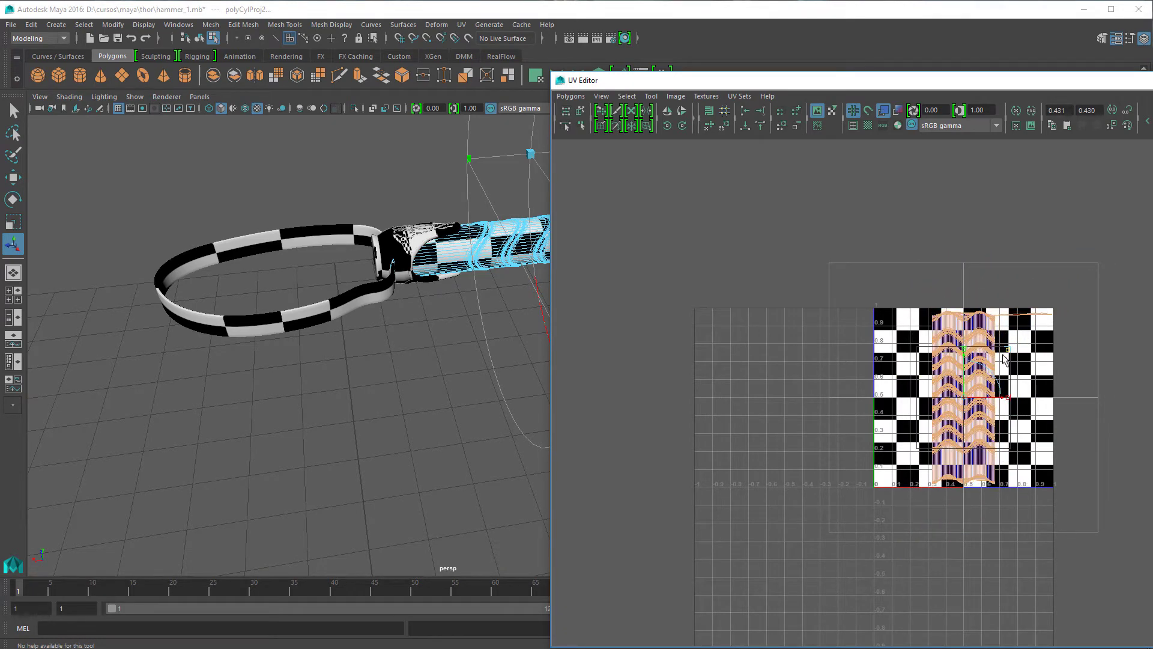
Enlarge and shrink the handle's projected UVs within the tile to compare the check sizes along the handle.
left_click_drag(504, 195, 449, 192, "alt")
middle_click_drag(432, 208, 341, 235, "alt")
right_click_drag(448, 283, 511, 295, "alt")
middle_click_drag(511, 295, 435, 368, "alt")
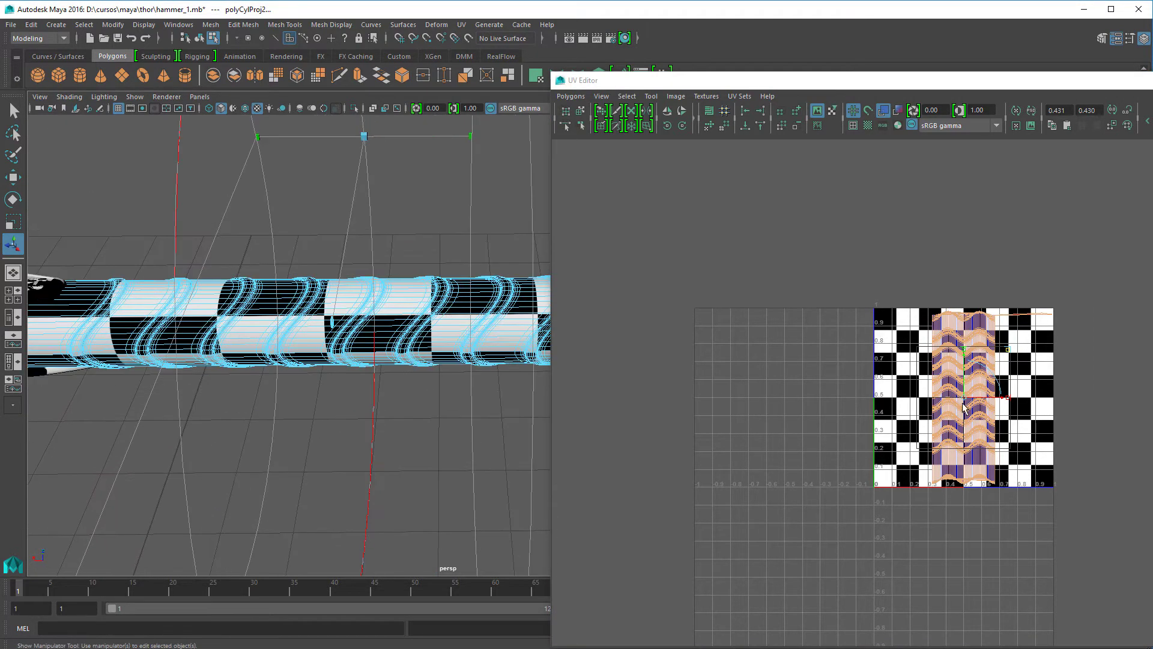
left_click_drag(1009, 352, 1038, 350)
left_click_drag(460, 222, 518, 288, "alt")
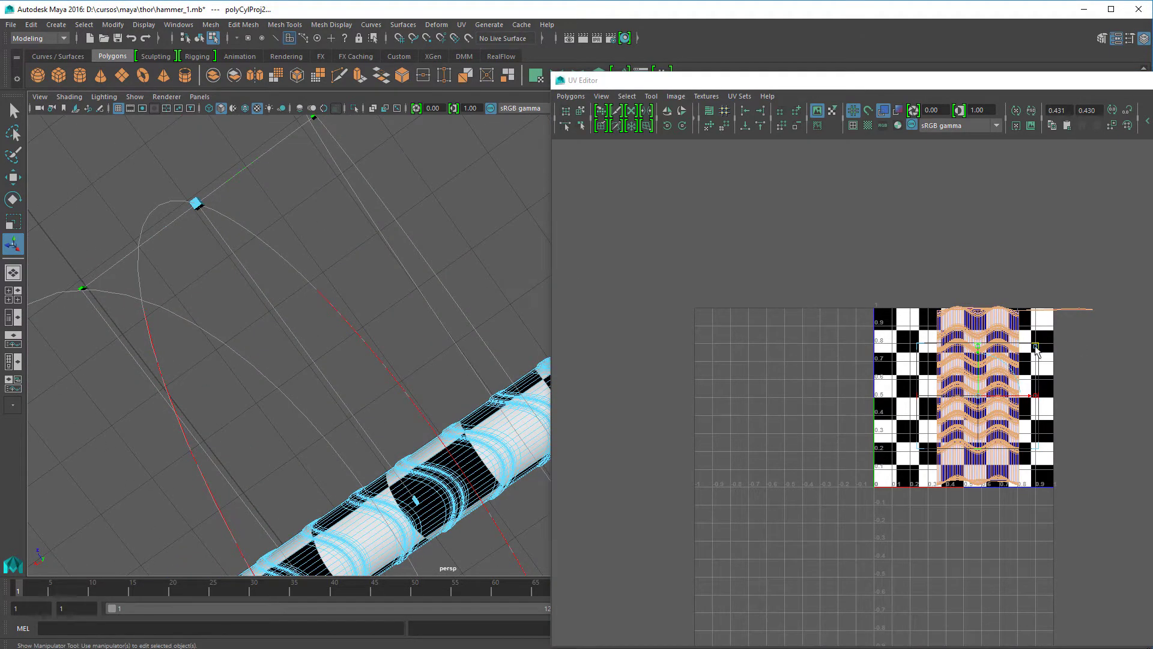
left_click_drag(1036, 352, 1004, 353)
left_click_drag(529, 402, 373, 337, "alt")
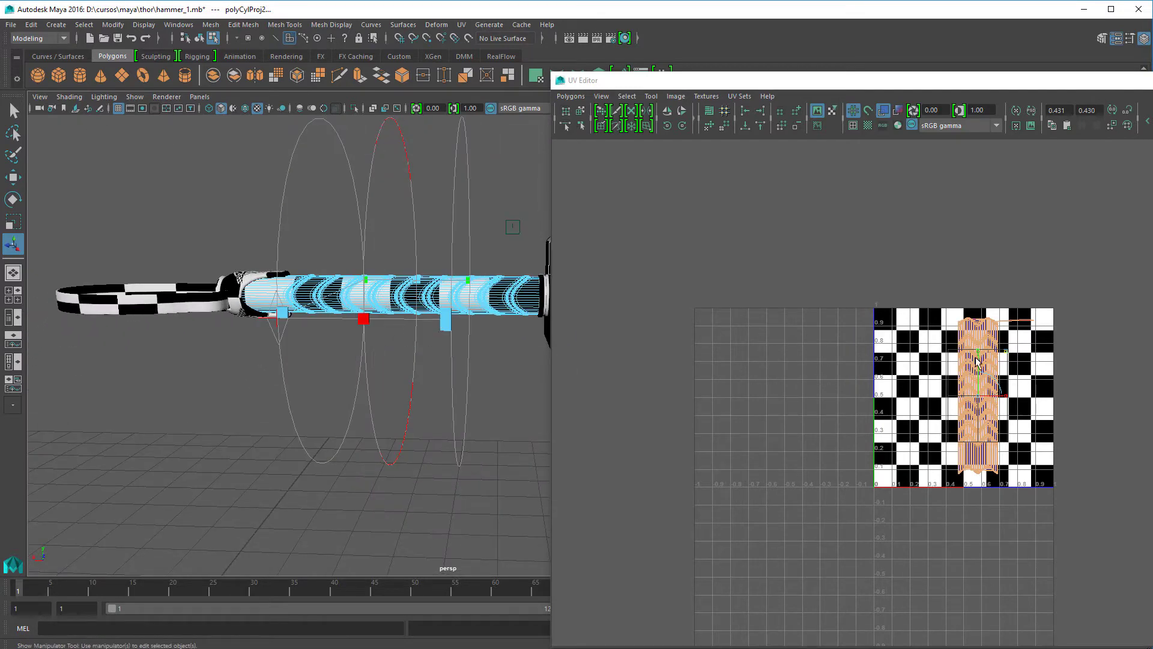
Scale the handle's UV shell up uniformly beyond the tile's height and shift it slightly to the right.
key("r")
middle_click_drag(1020, 390, 1088, 337)
key("w")
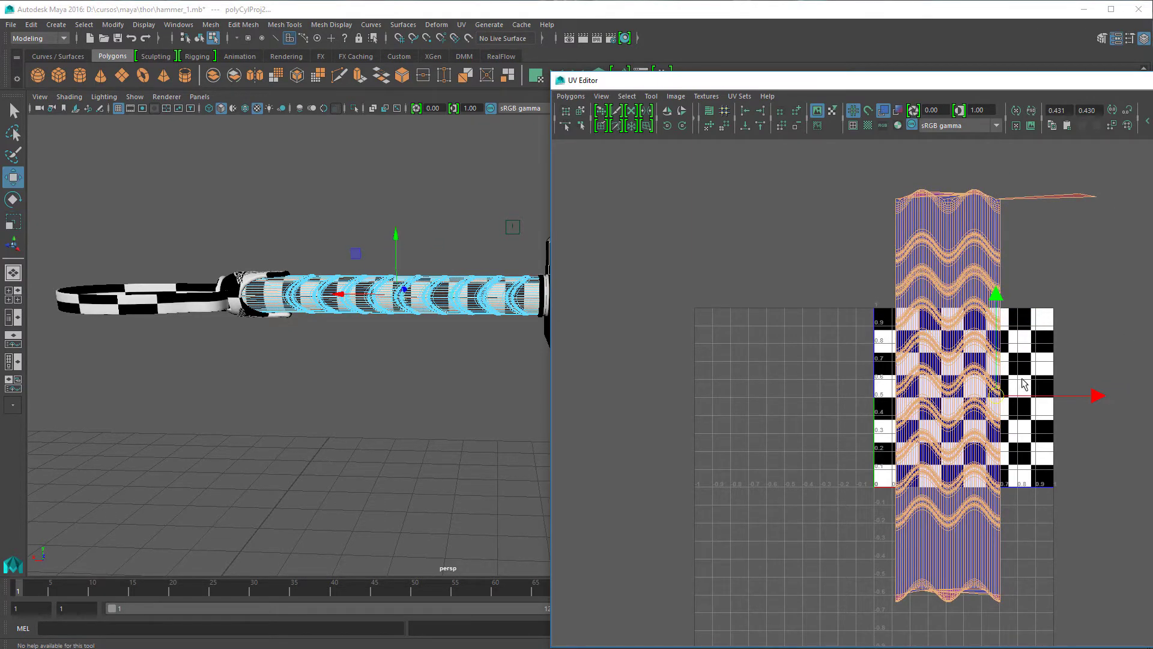
left_click_drag(1097, 397, 1106, 397)
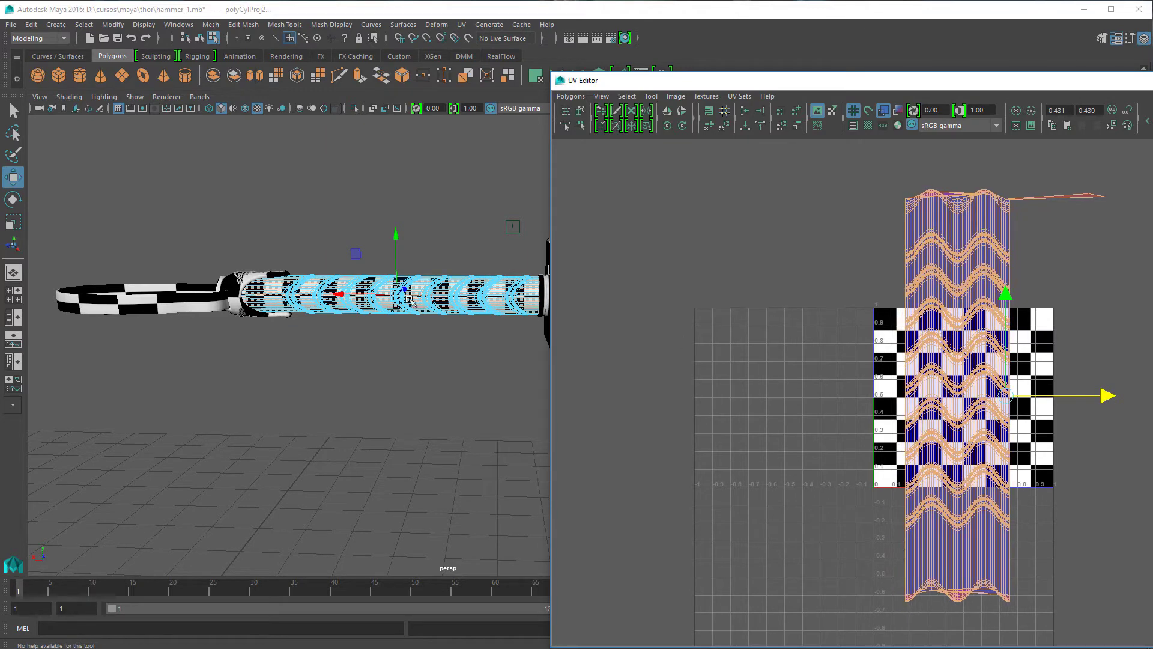
Widen the handle's UV shell horizontally until the checks around the handle look square.
left_click_drag(411, 301, 425, 345, "alt")
scroll(417, 313, "up", 5)
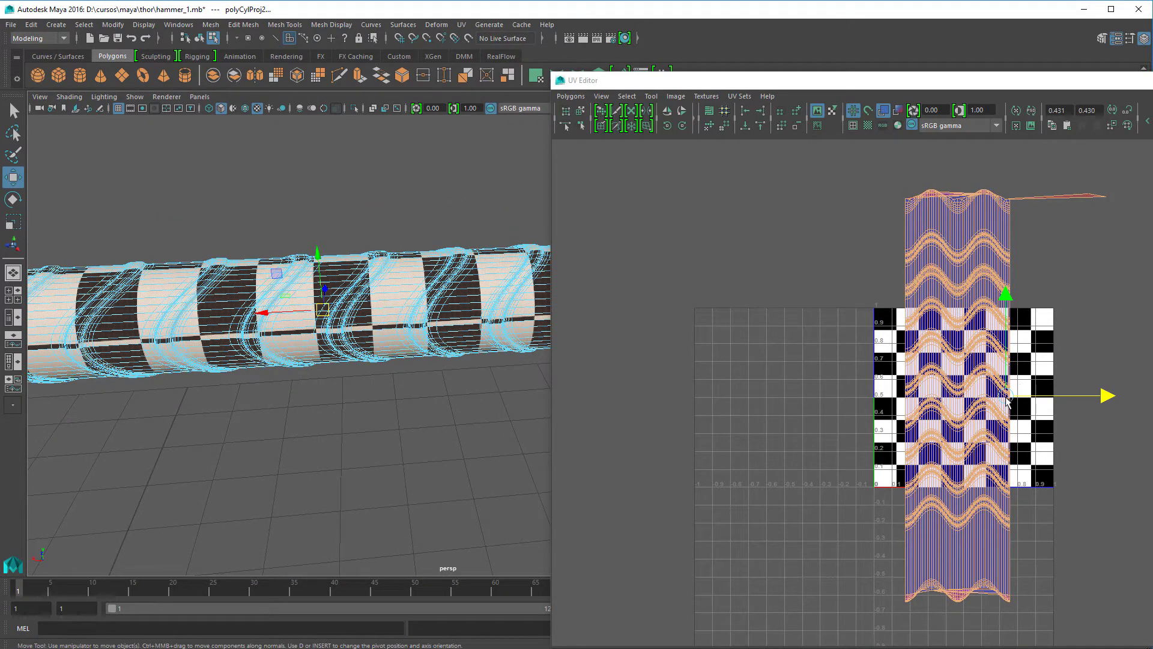
key("r")
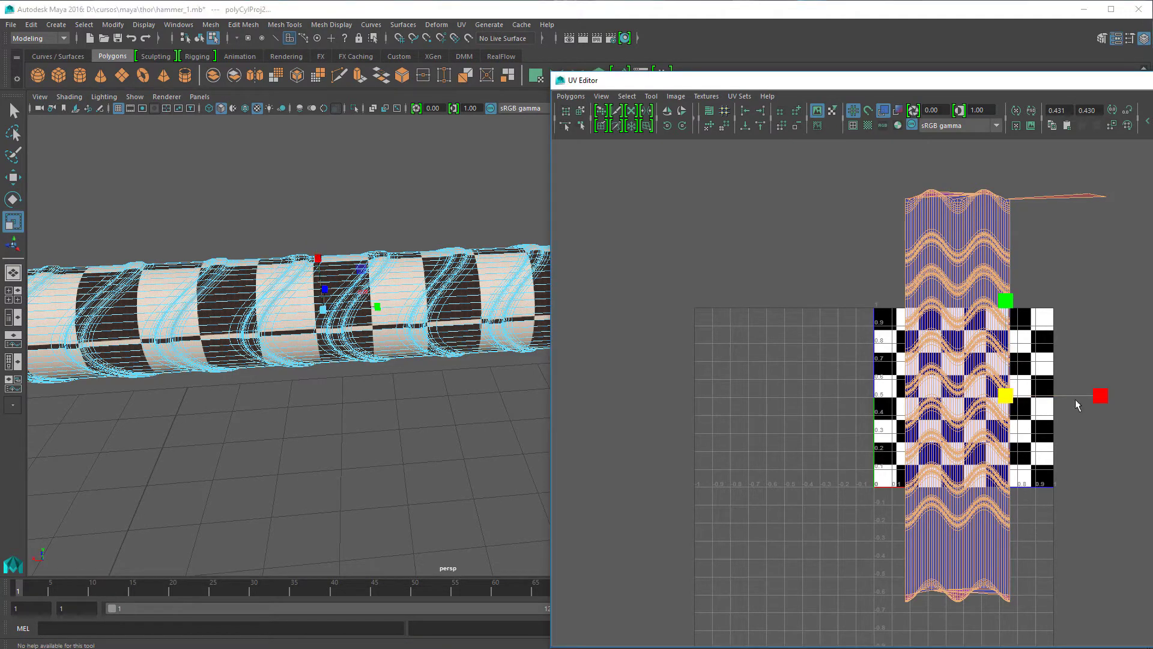
left_click_drag(1097, 401, 1134, 402)
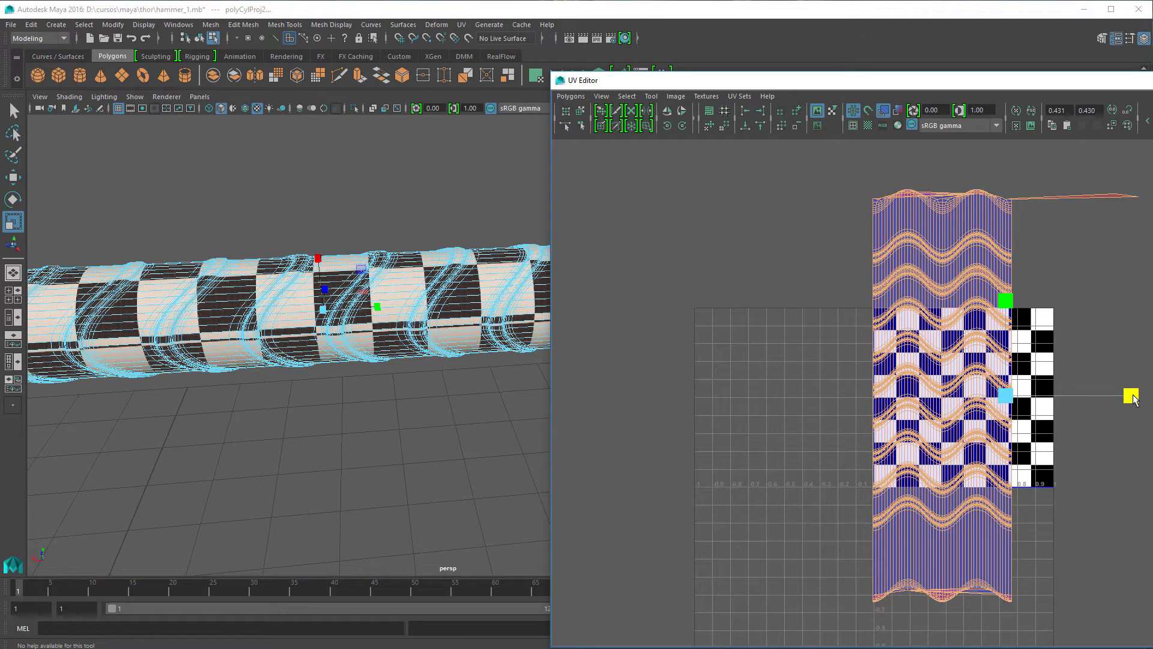
left_click_drag(1133, 394, 1133, 394)
Scale the handle's UV shell down uniformly to fit inside the tile and move it left.
left_click_drag(408, 308, 444, 371, "alt")
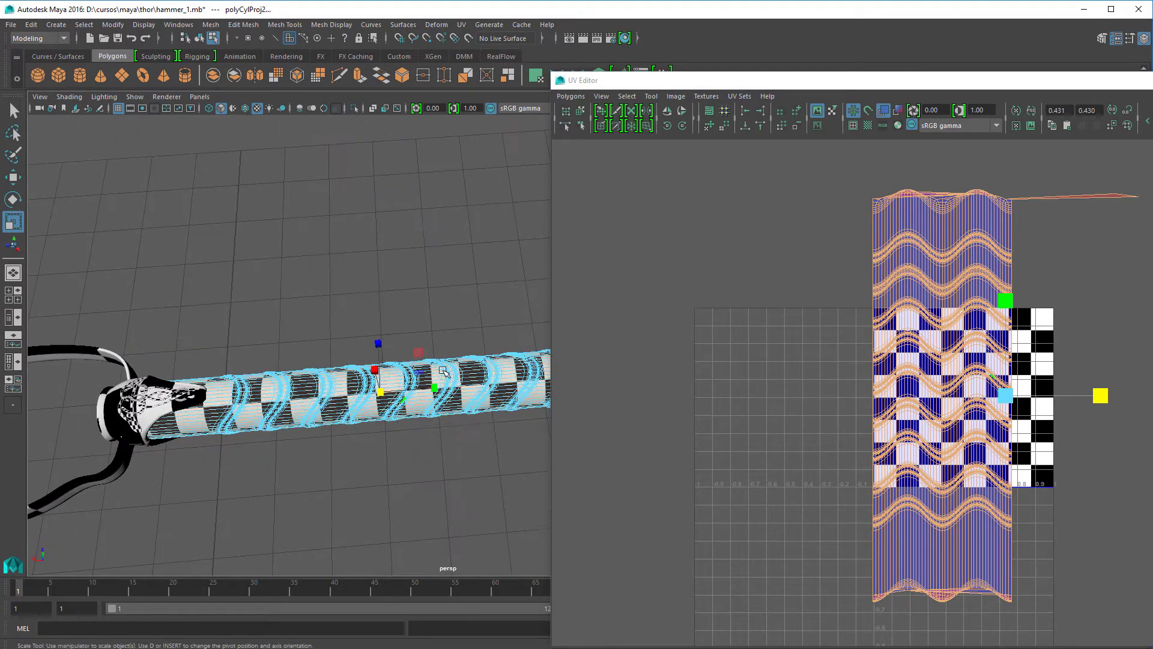
left_click_drag(1013, 394, 952, 438)
key("w")
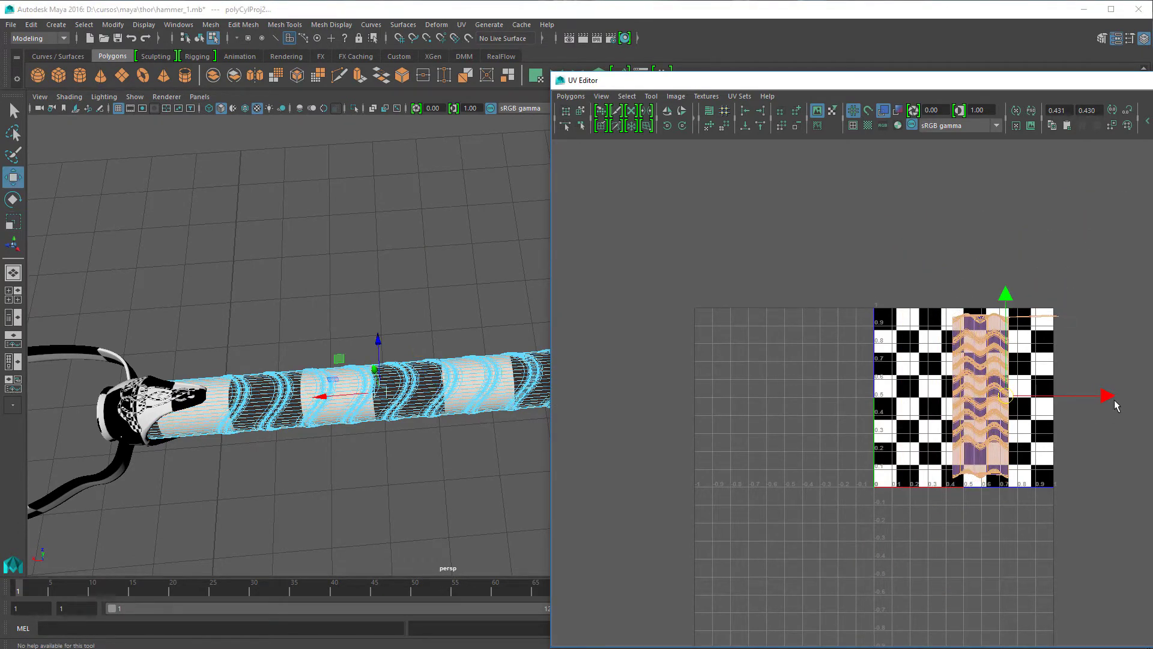
left_click_drag(1114, 401, 1069, 403)
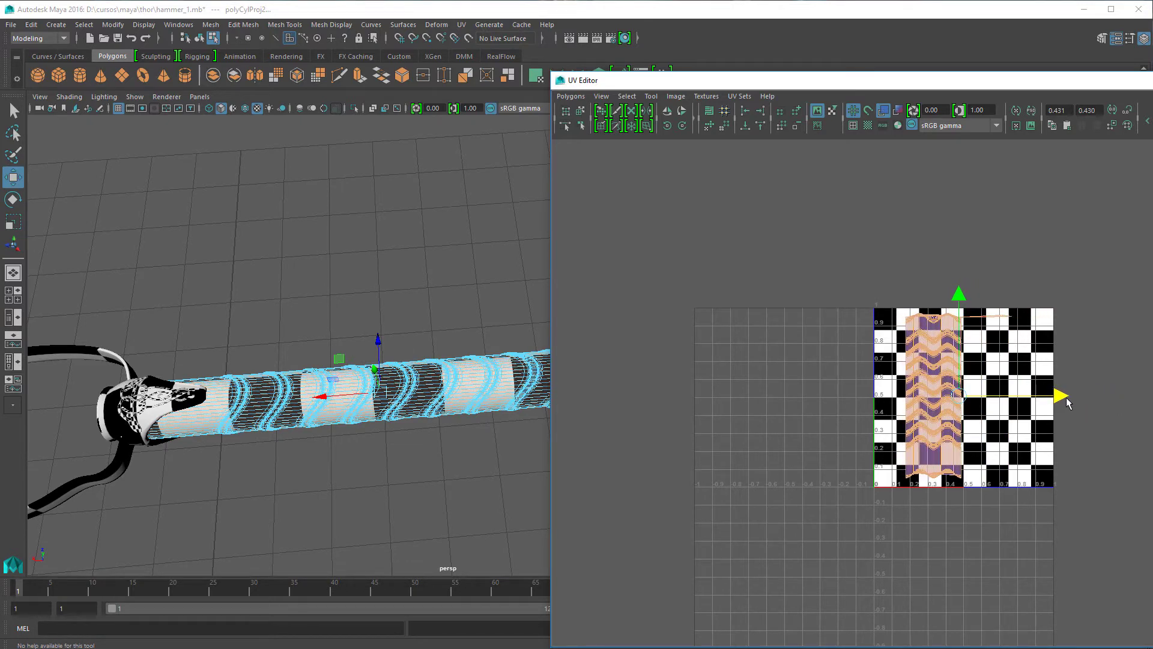
Leave the handle's UV editing, return to object mode and clear the selection.
scroll(450, 283, "down", 3)
left_click(451, 278)
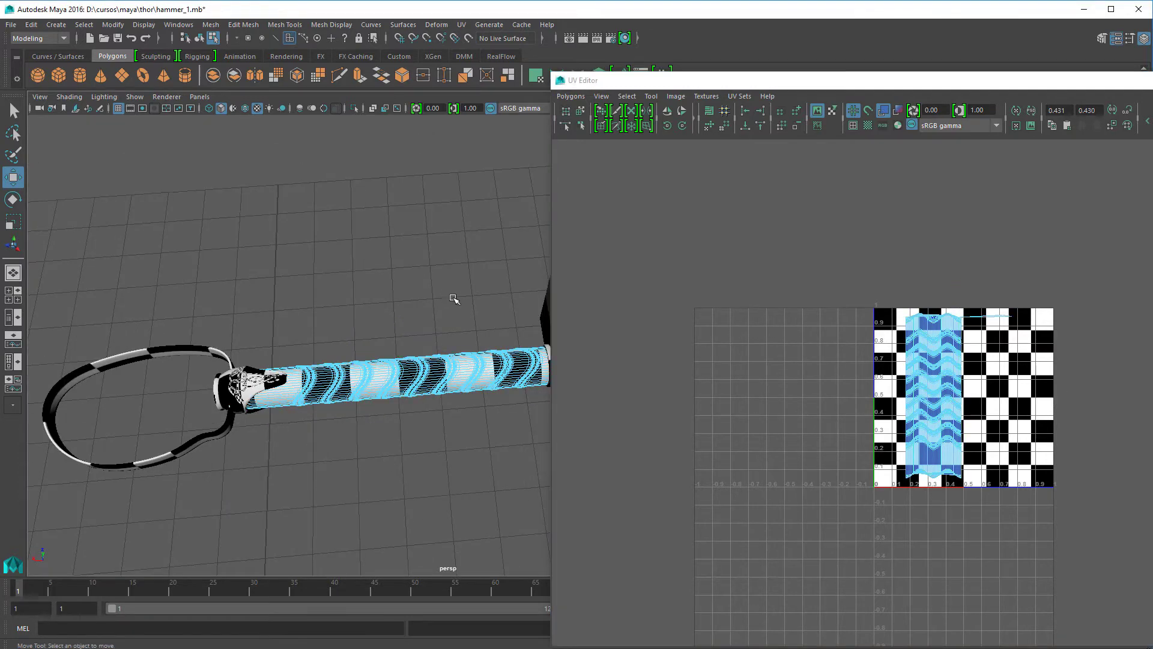
right_click_drag(515, 361, 560, 340)
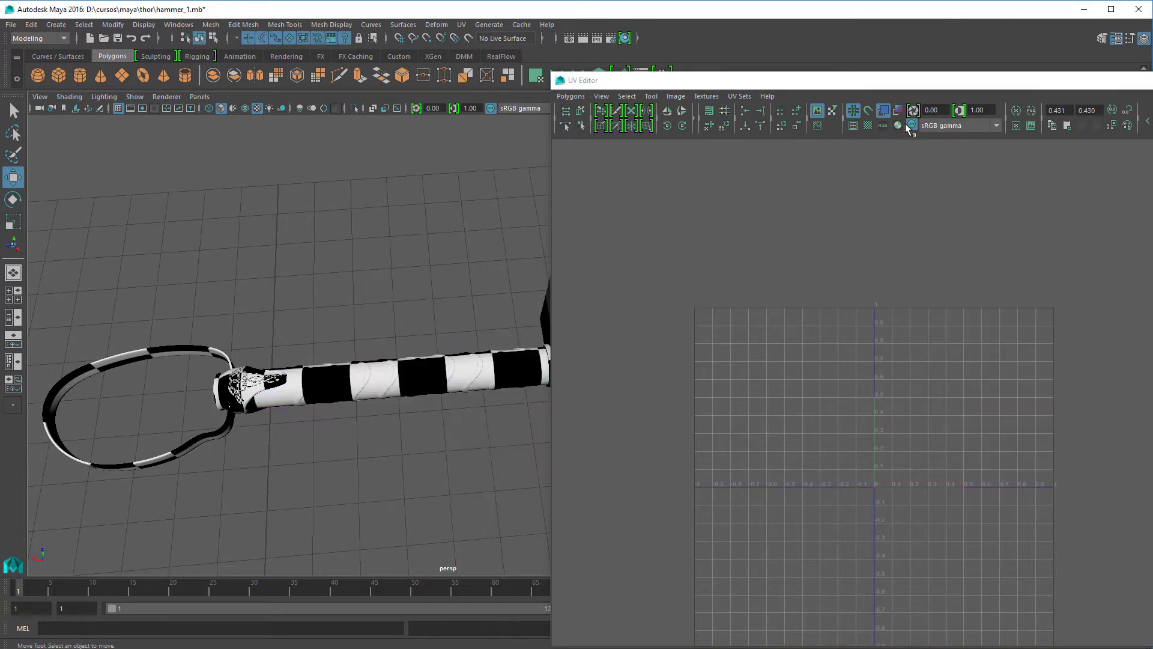
Select the hammer's head as an object and show its UV layout in the UV Editor.
left_click_drag(946, 85, 839, 638)
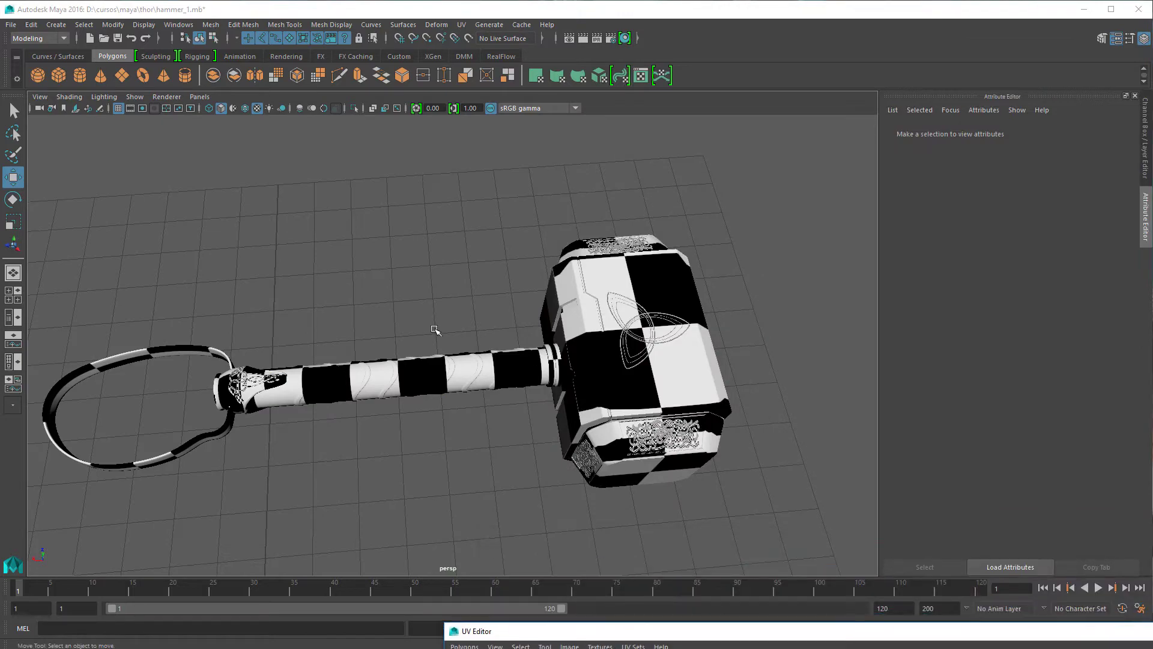
left_click_drag(399, 320, 489, 248, "alt")
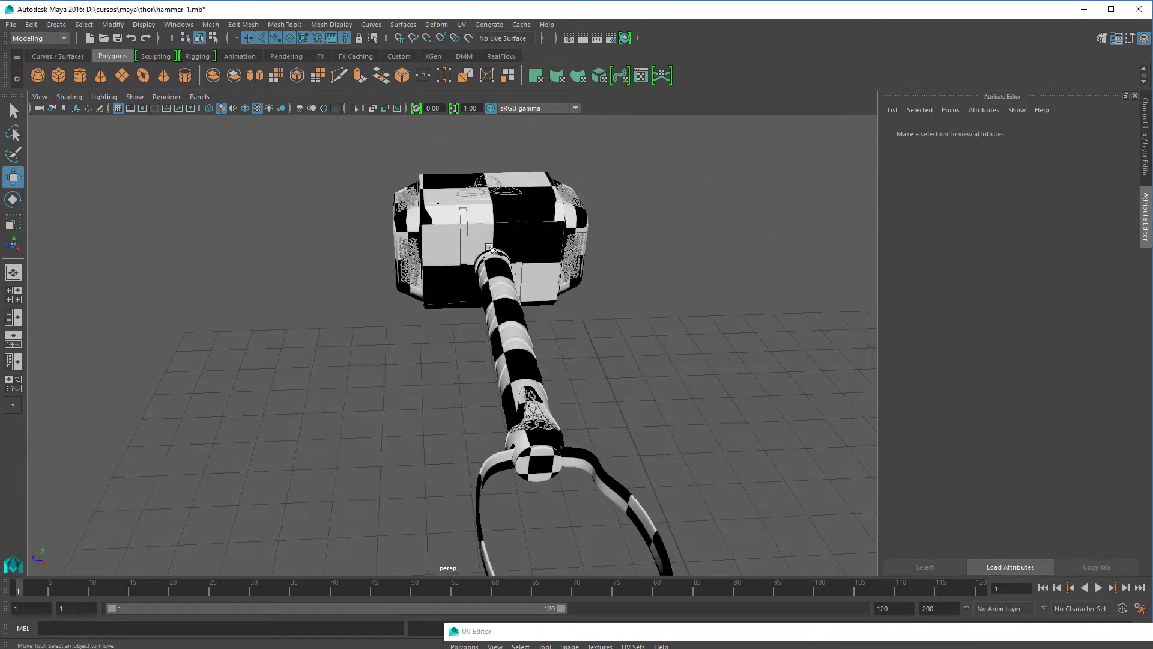
left_click(498, 208)
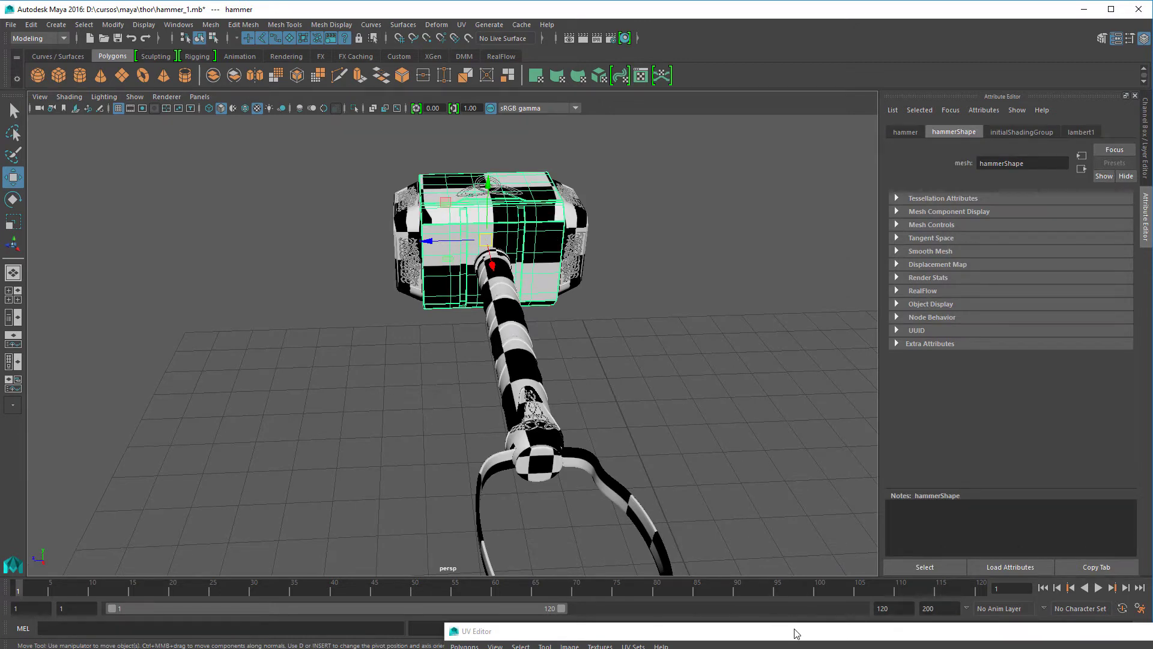
left_click_drag(794, 634, 883, 115)
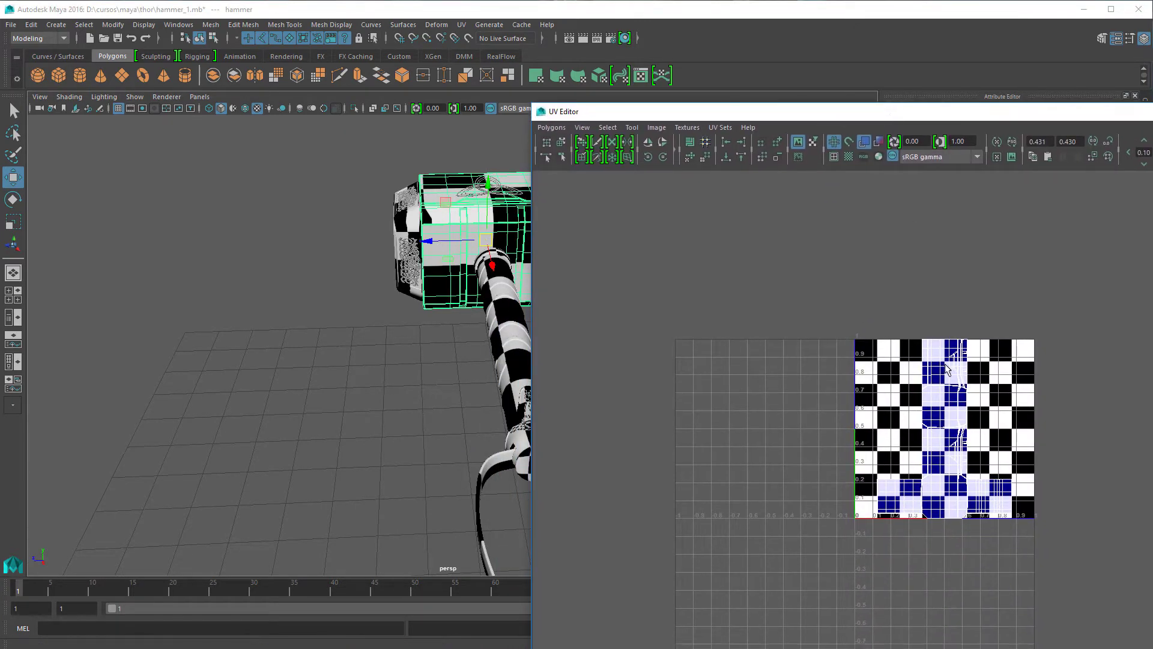
Check the head's UV shell with distortion shading and examine the checker pattern around the head's corners.
scroll(948, 368, "up", 5)
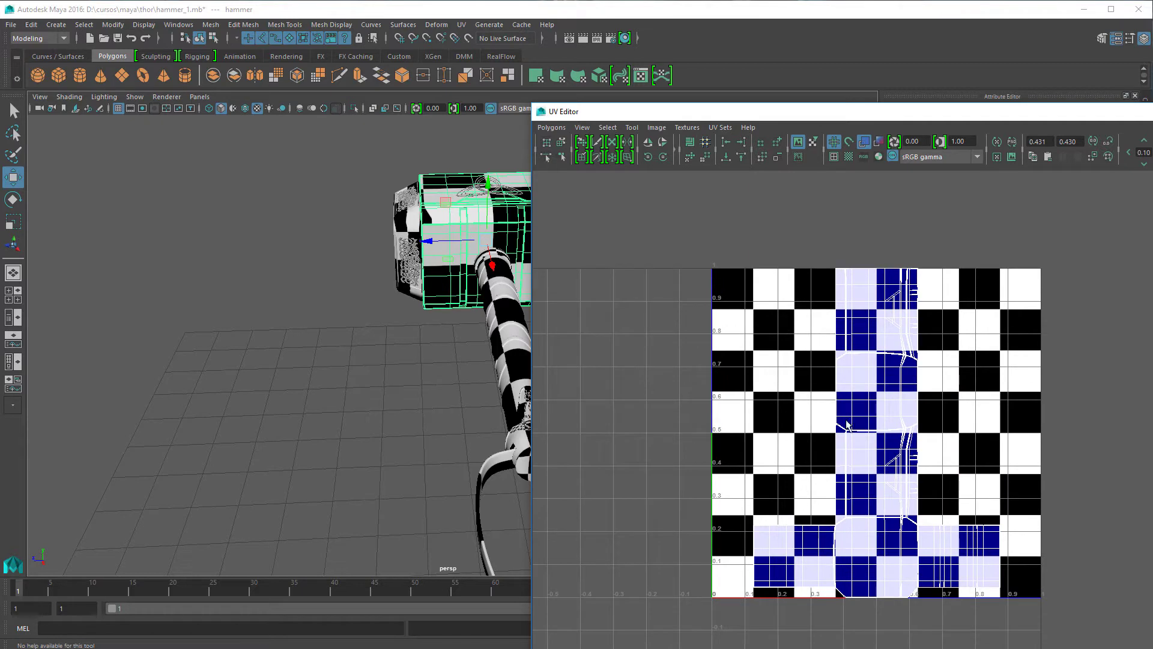
left_click(878, 142)
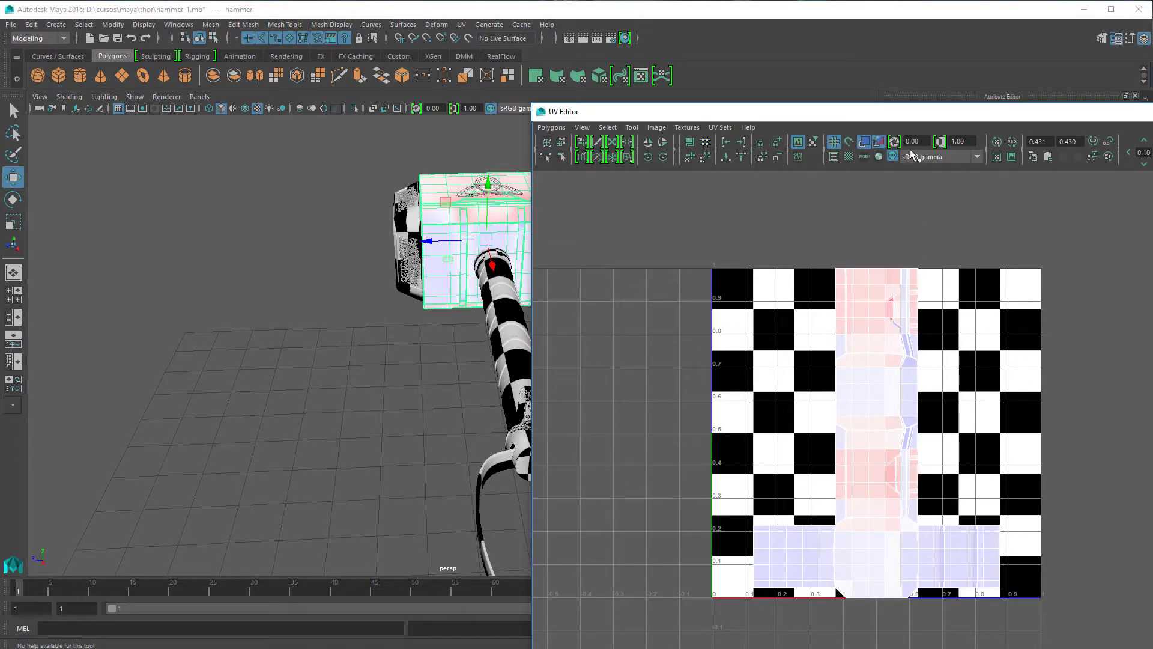
left_click(882, 167)
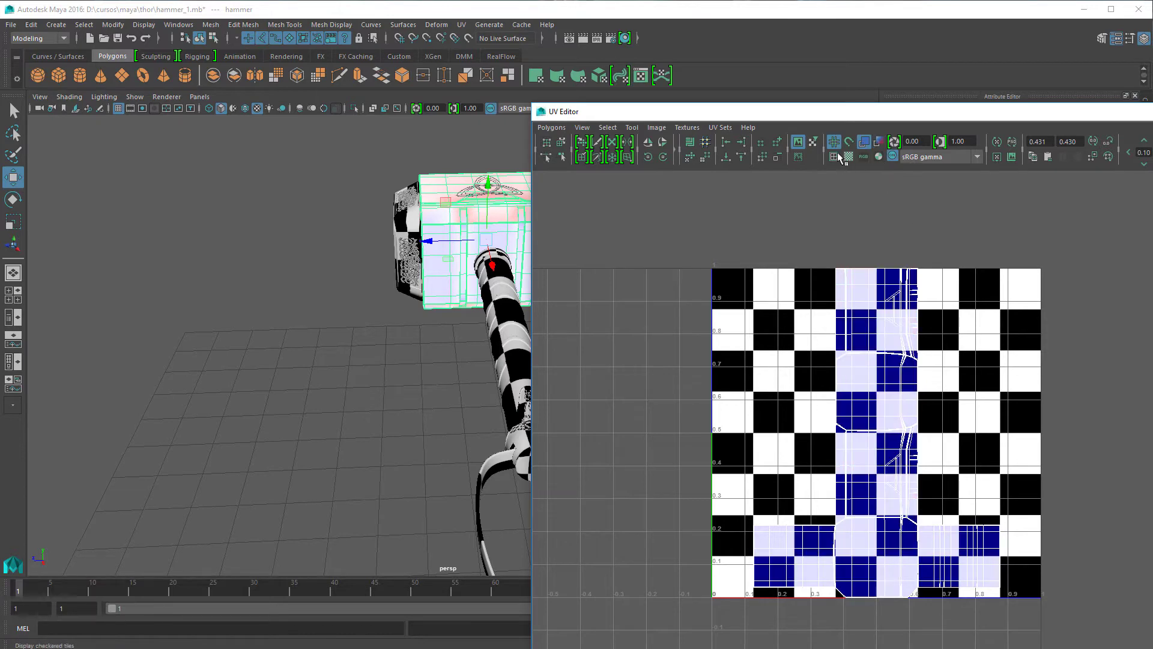
left_click_drag(397, 208, 363, 318, "alt")
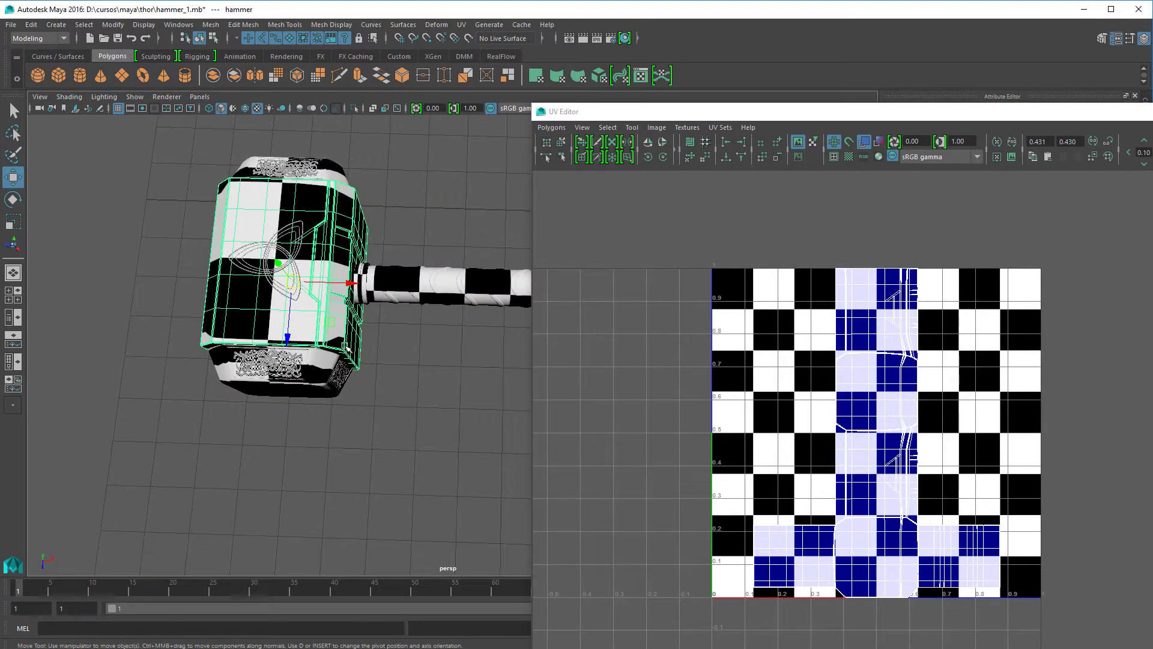
scroll(348, 349, "up", 3)
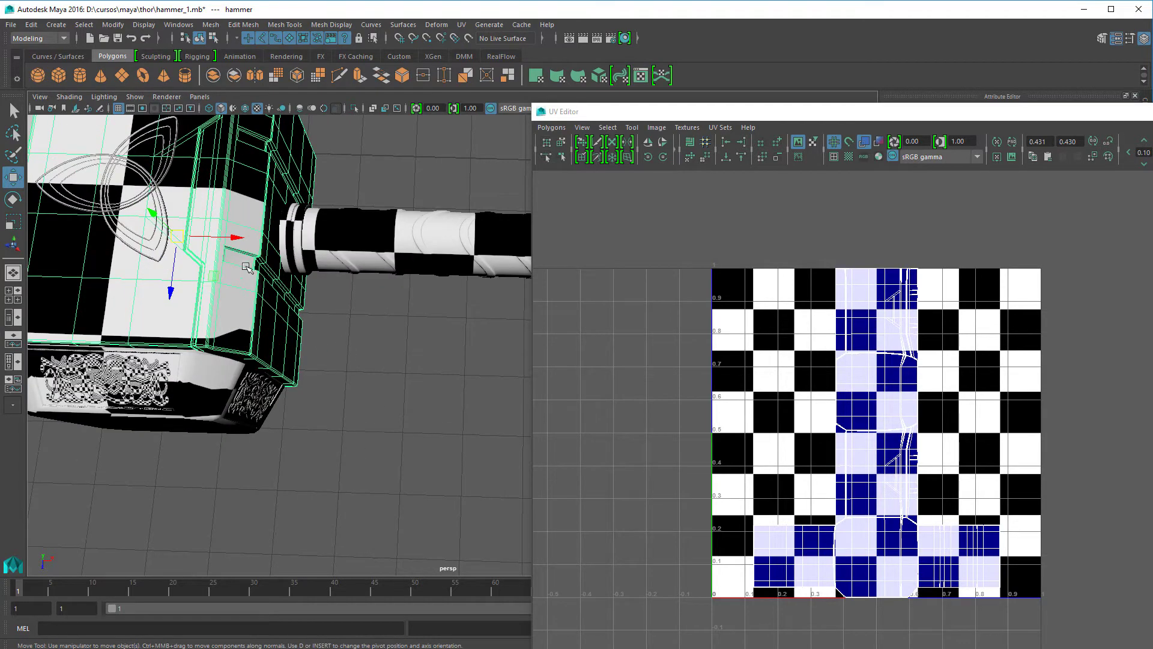
left_click_drag(243, 236, 357, 324, "alt")
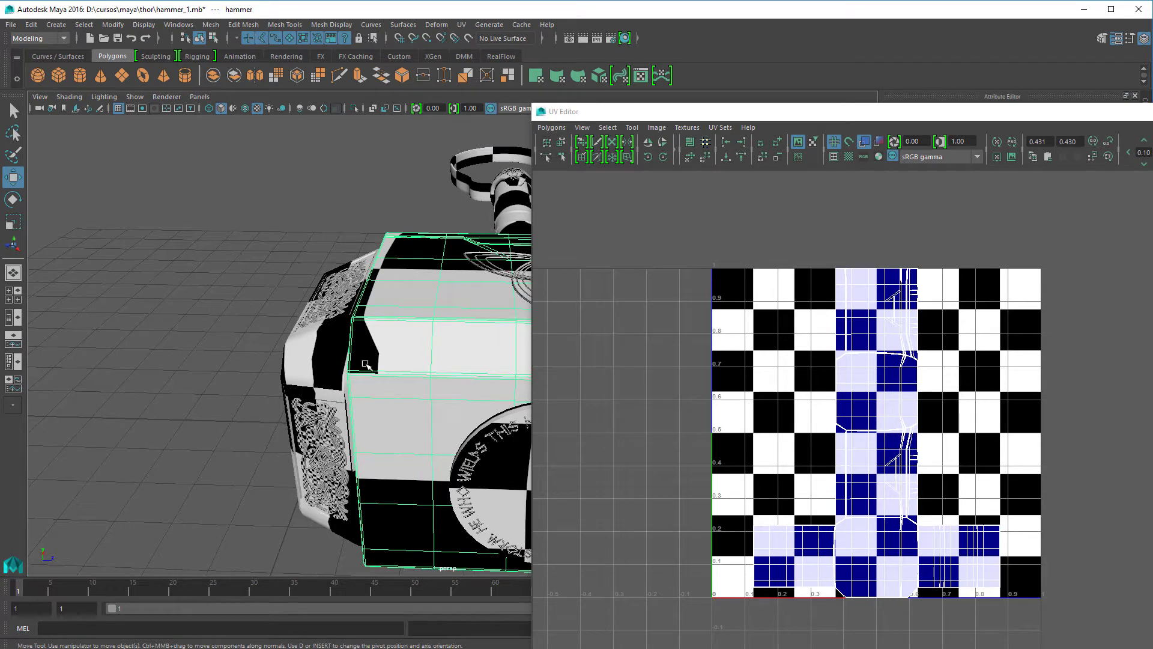
Select the vertex at the head's distorted corner to locate it in the UVs and display the checkered tiles texture.
right_click_drag(366, 365, 348, 363)
left_click(349, 372)
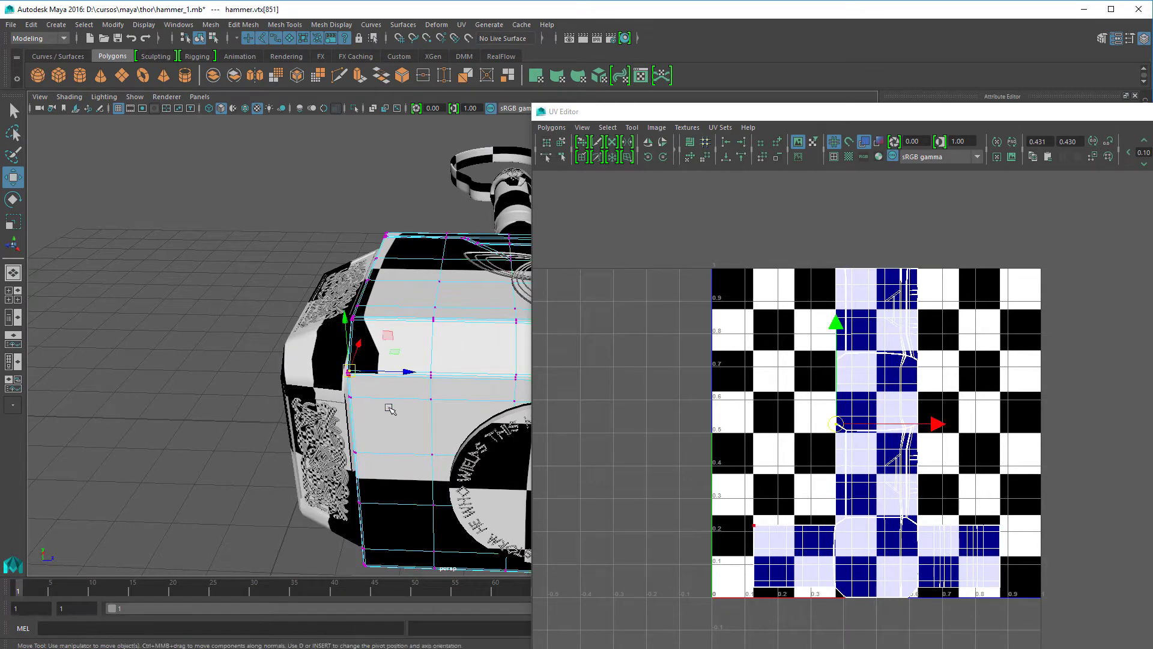
scroll(844, 485, "up", 4)
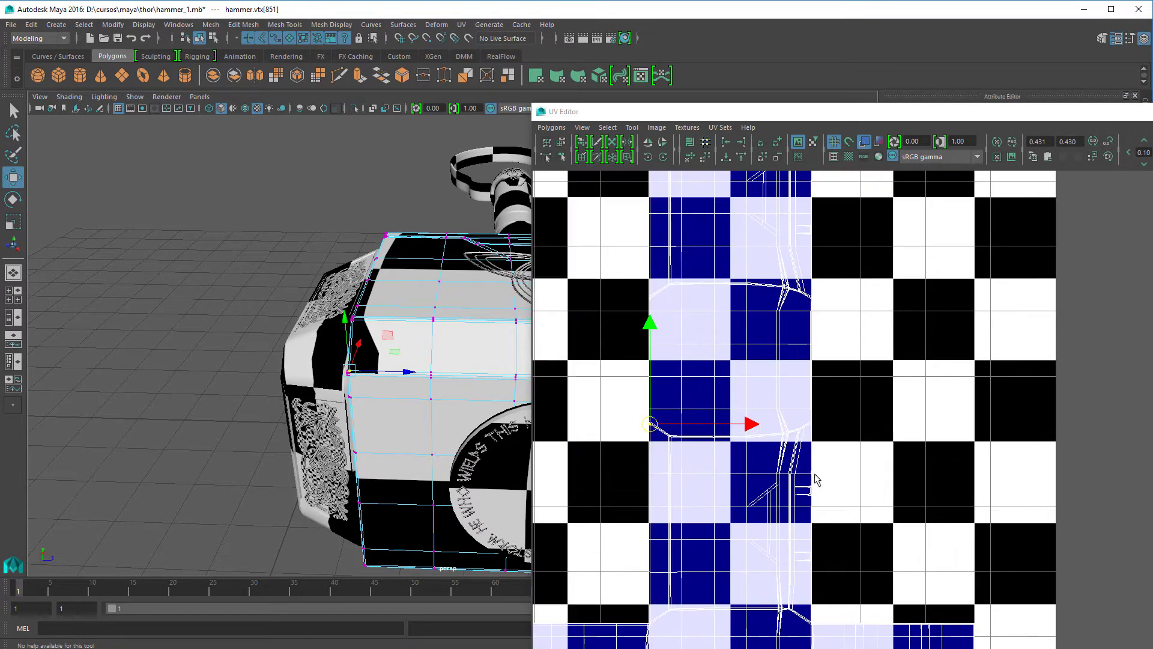
middle_click_drag(782, 445, 974, 447, "alt")
scroll(774, 437, "up", 1)
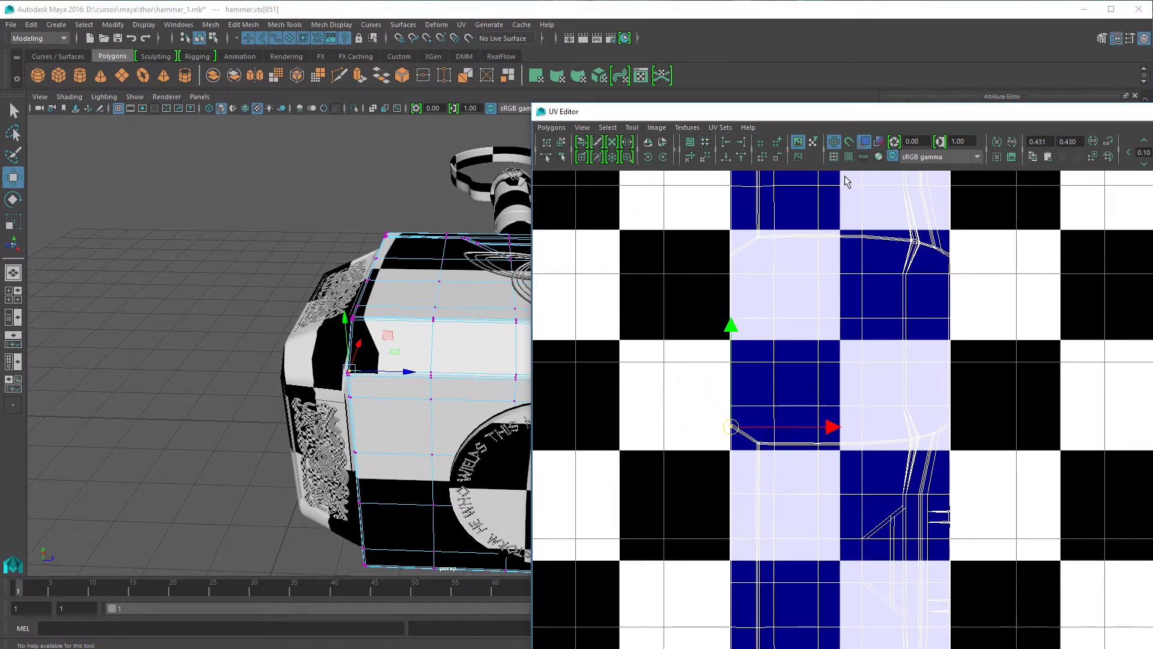
left_click(849, 156)
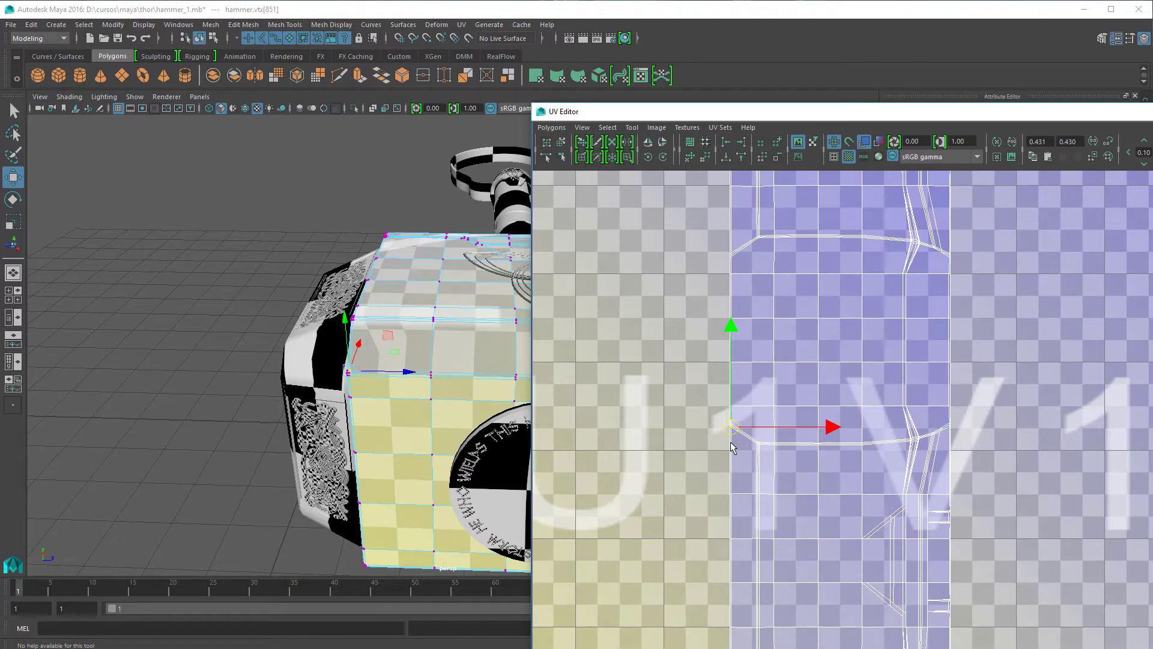
Move the corner UV on the central strip's left border down, level with the adjacent horizontal edge loop.
right_click_drag(743, 431, 794, 434)
left_click_drag(708, 410, 753, 443)
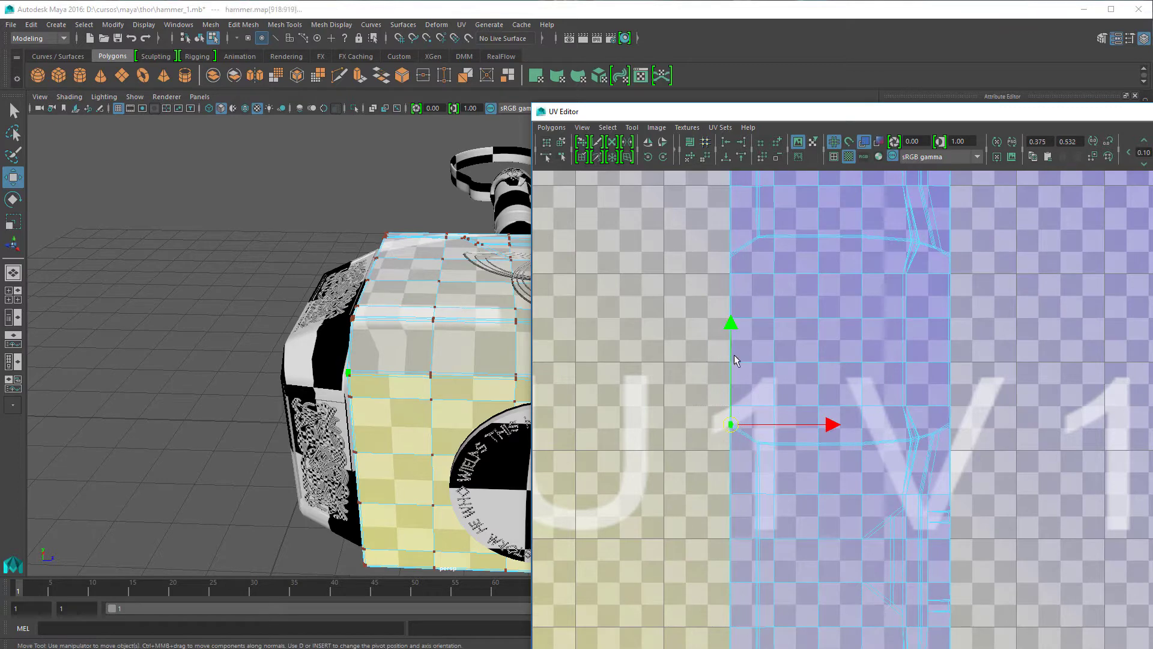
left_click_drag(735, 325, 738, 342)
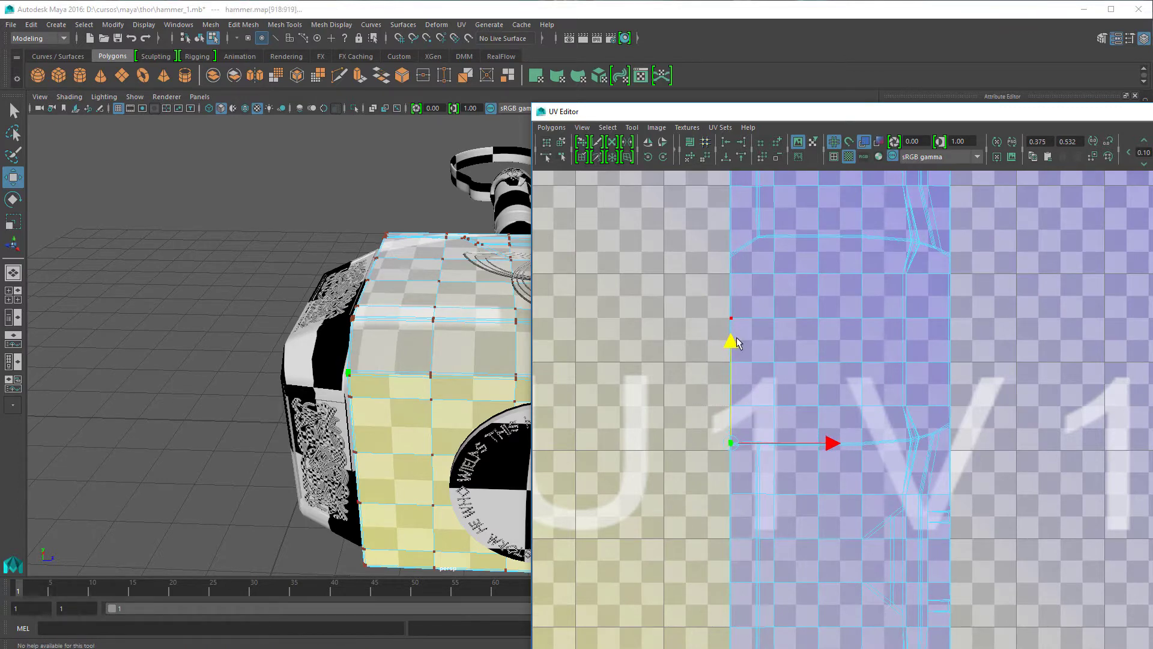
Move the upper border UVs of both side wings of the head's shell up slightly to line up with the central strip.
middle_click_drag(835, 545, 811, 382, "alt")
scroll(811, 382, "up", 1)
left_click_drag(915, 532, 1152, 568)
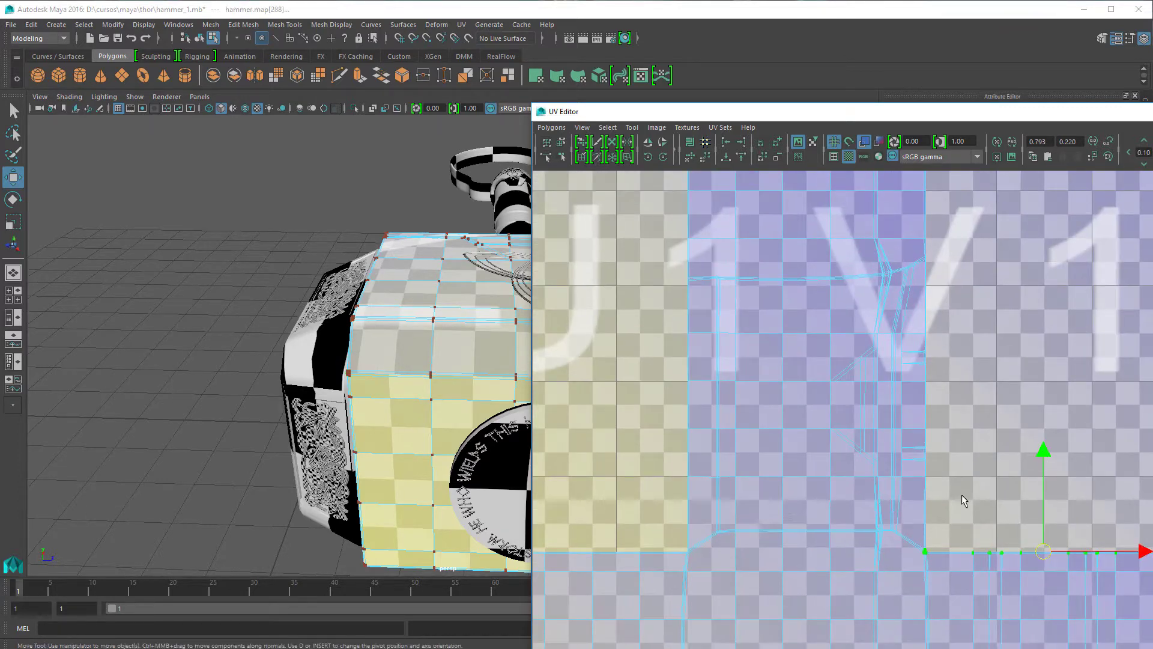
middle_click_drag(961, 495, 1111, 494, "alt")
scroll(1112, 493, "down", 1)
left_click_drag(617, 528, 860, 555, "shift")
left_click_drag(964, 443, 964, 425)
Try to move the lower border UVs of the head shell's two side wings down.
middle_click_drag(1043, 402, 1034, 244, "alt")
left_click_drag(608, 545, 855, 575)
left_click_drag(1052, 541, 1152, 571, "shift")
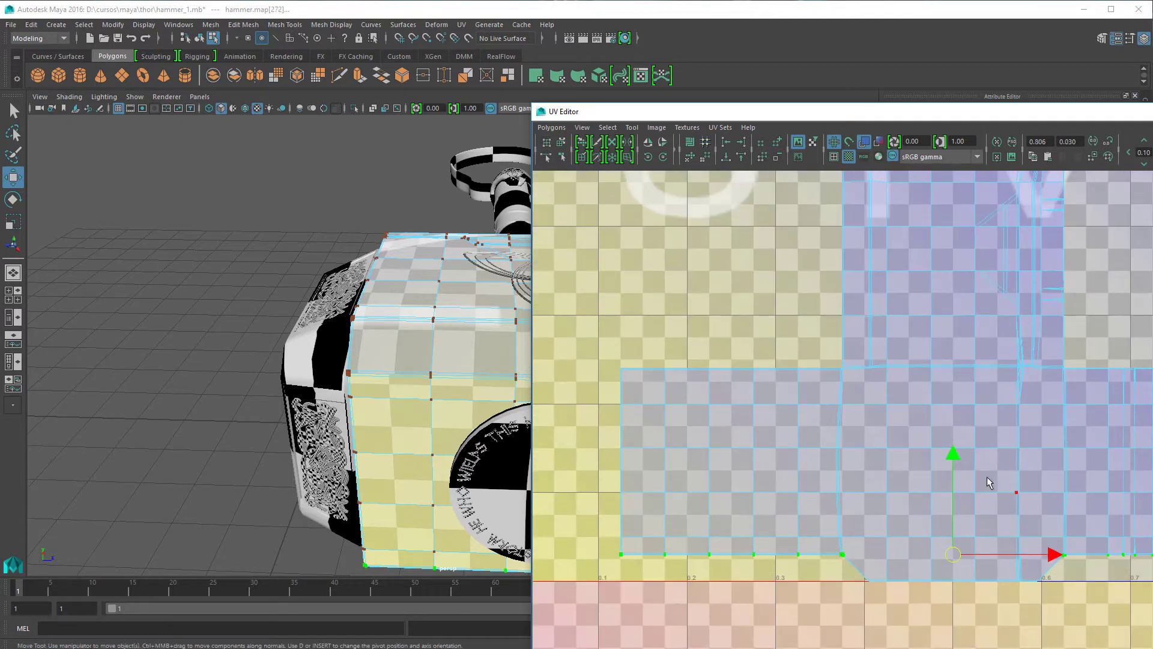
key("ctrl+z")
left_click_drag(953, 455, 952, 481)
key("ctrl+z")
Move the upper corner UV on the central strip's left border up to straighten the fold line, and return to object mode.
middle_click_drag(1020, 195, 978, 469, "alt")
middle_click_drag(978, 390, 973, 623, "alt")
left_click_drag(774, 432, 811, 472)
left_click_drag(796, 351, 795, 332)
middle_click_drag(1065, 494, 1003, 533, "alt")
right_click_drag(378, 330, 405, 305)
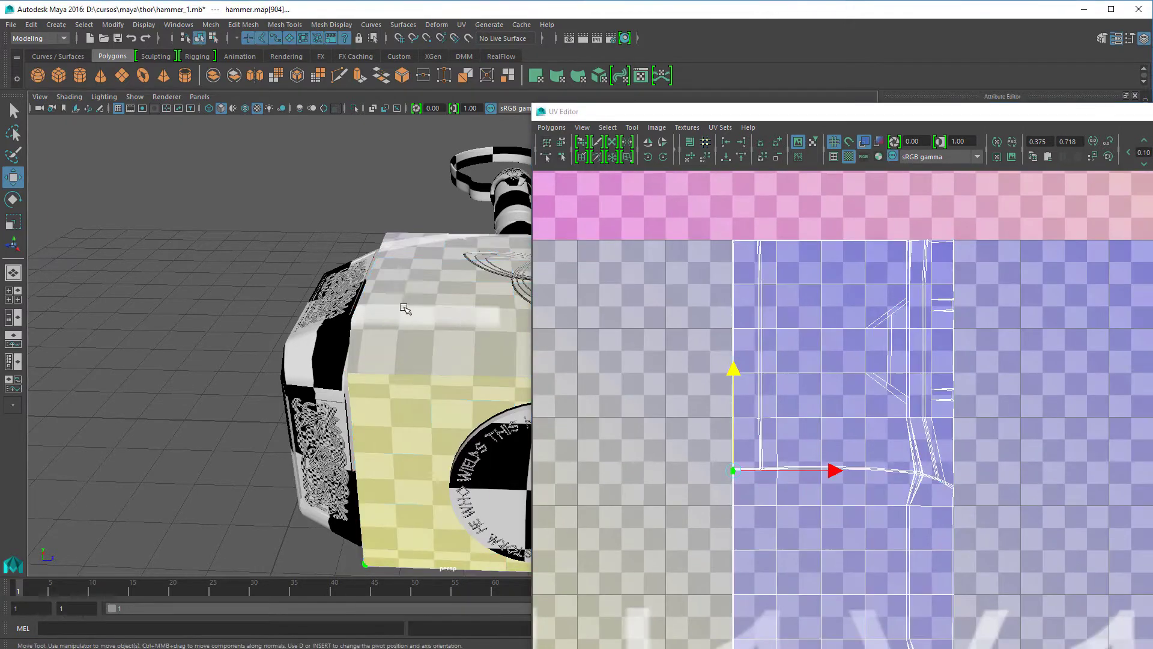
Turn off the checkered tiles texture, check the black-and-white checks on the hammer, and close the UV Editor.
scroll(404, 305, "down", 5)
middle_click_drag(404, 305, 332, 290, "alt")
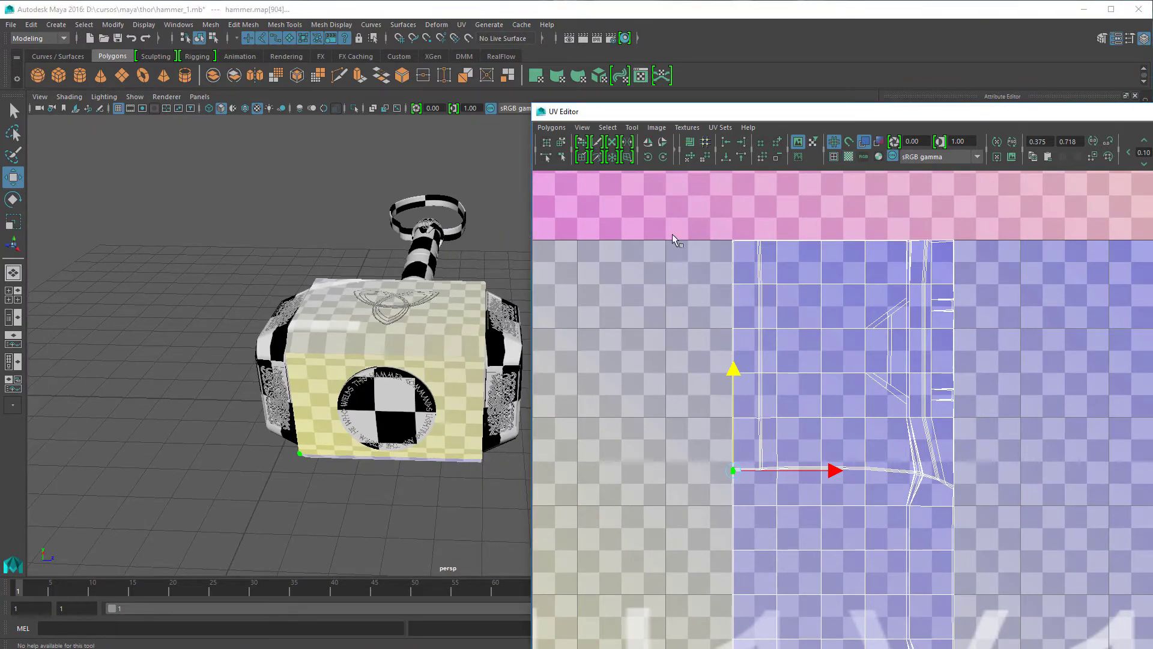
scroll(438, 332, "down", 4)
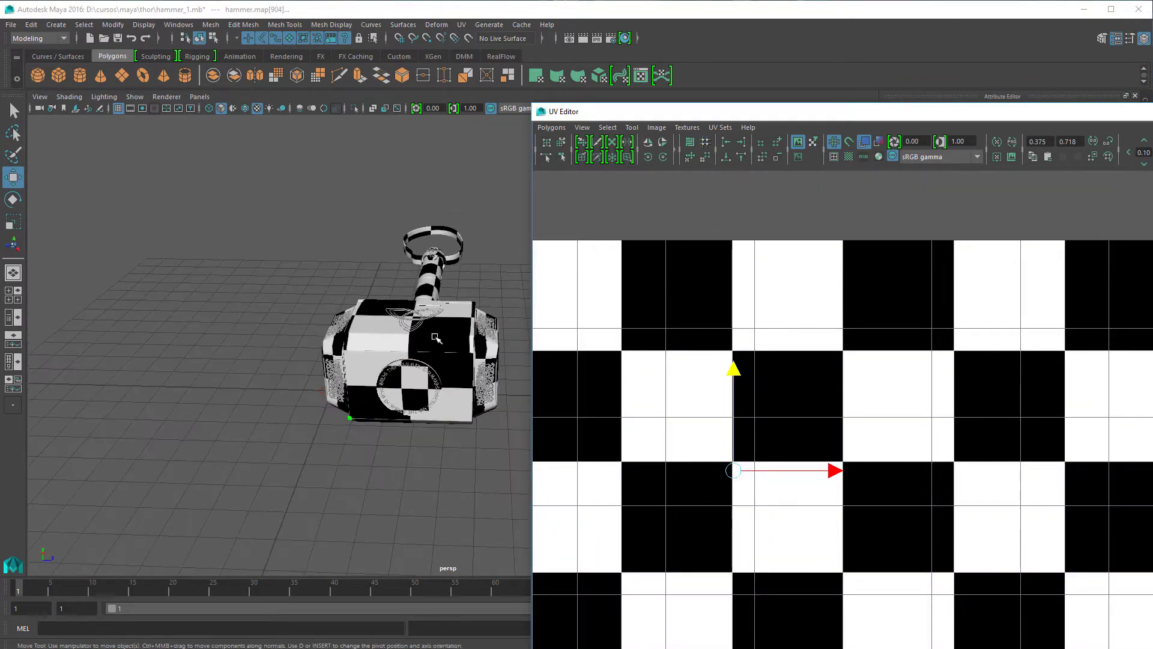
left_click_drag(437, 337, 284, 363, "alt")
left_click(1152, 112)
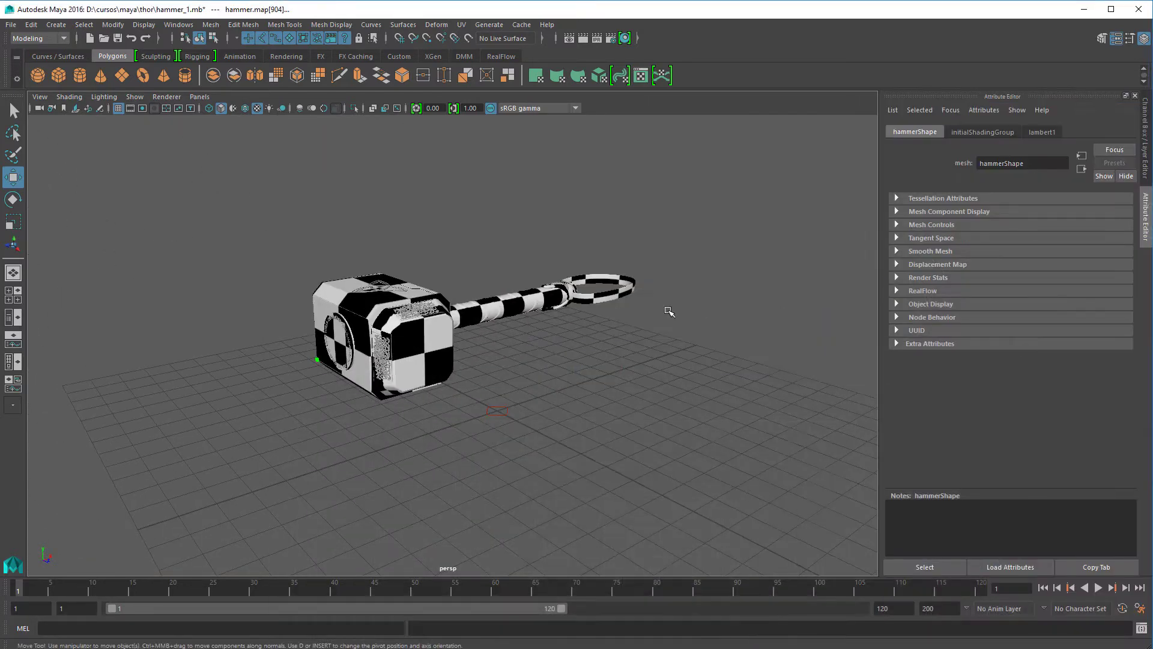
Assign a new VRay Mtl material to the hammer's strap and name it correa.
left_click_drag(619, 300, 532, 334, "alt")
scroll(535, 334, "up", 3)
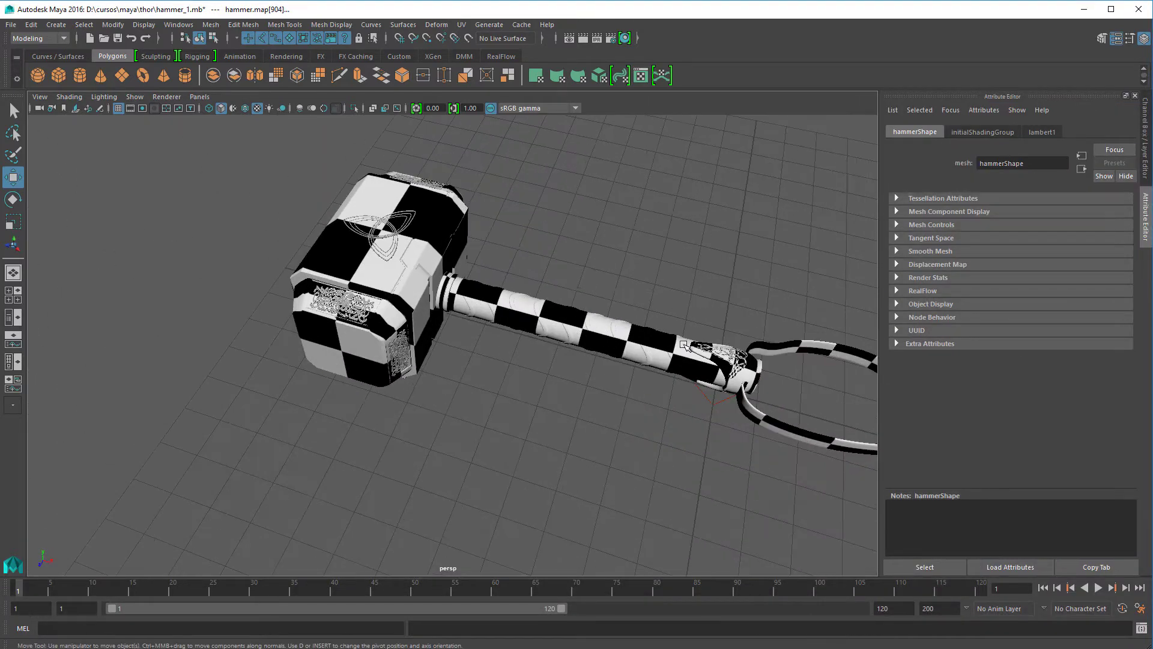
middle_click_drag(684, 346, 521, 319, "alt")
left_click(629, 325)
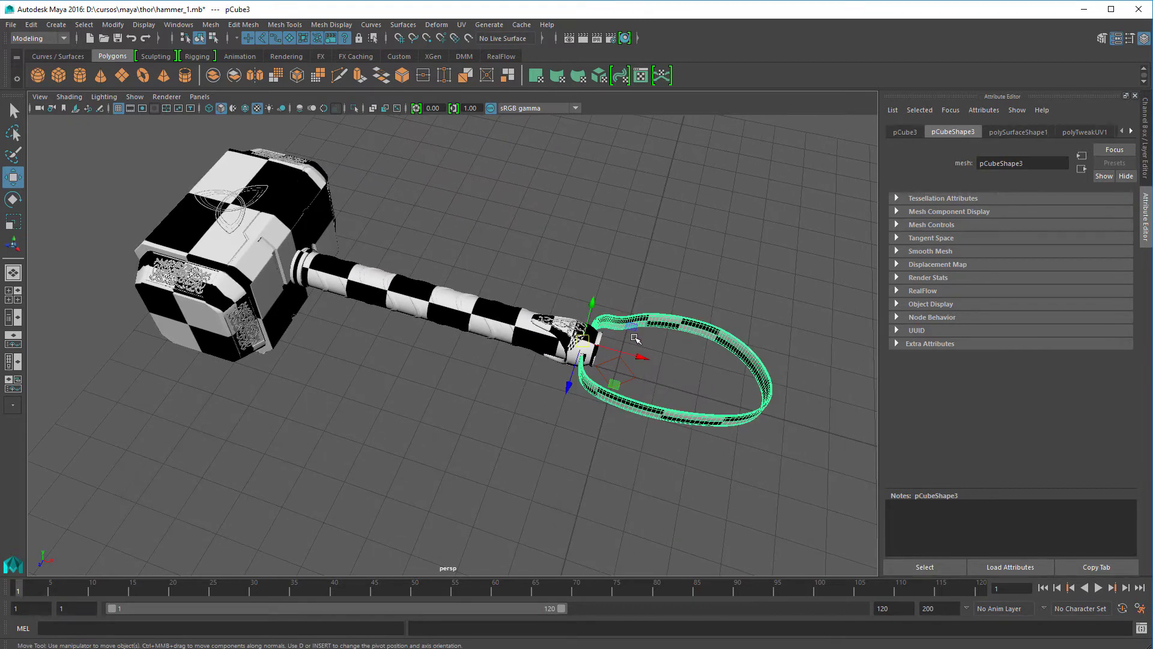
right_click(679, 325)
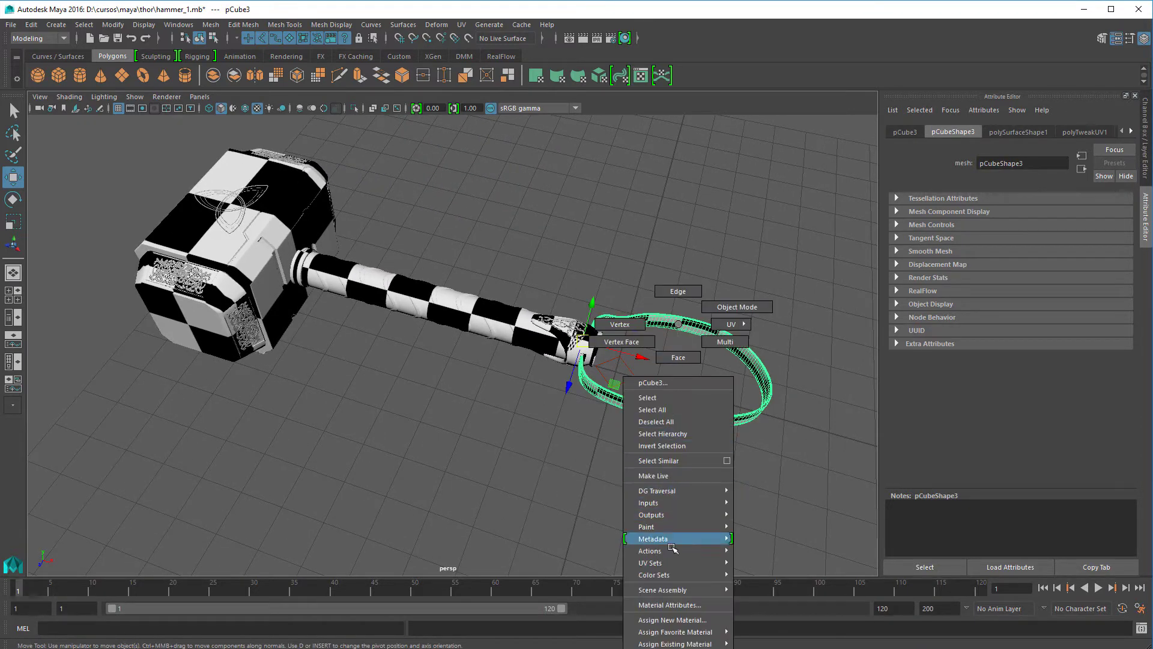
left_click(686, 619)
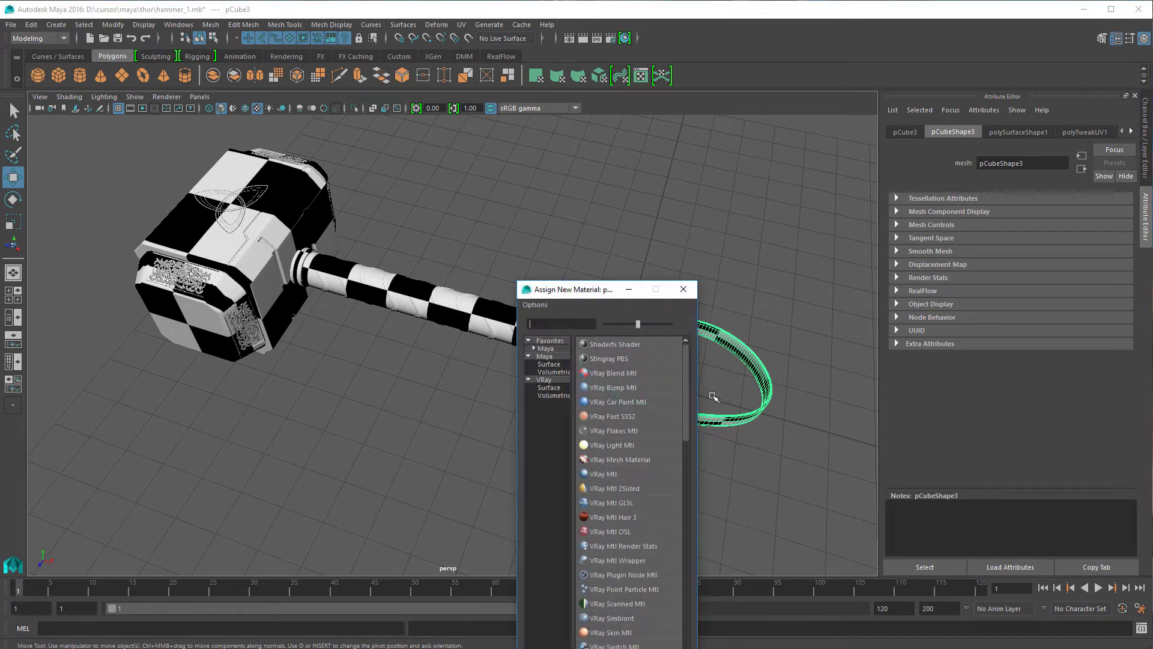
left_click(603, 474)
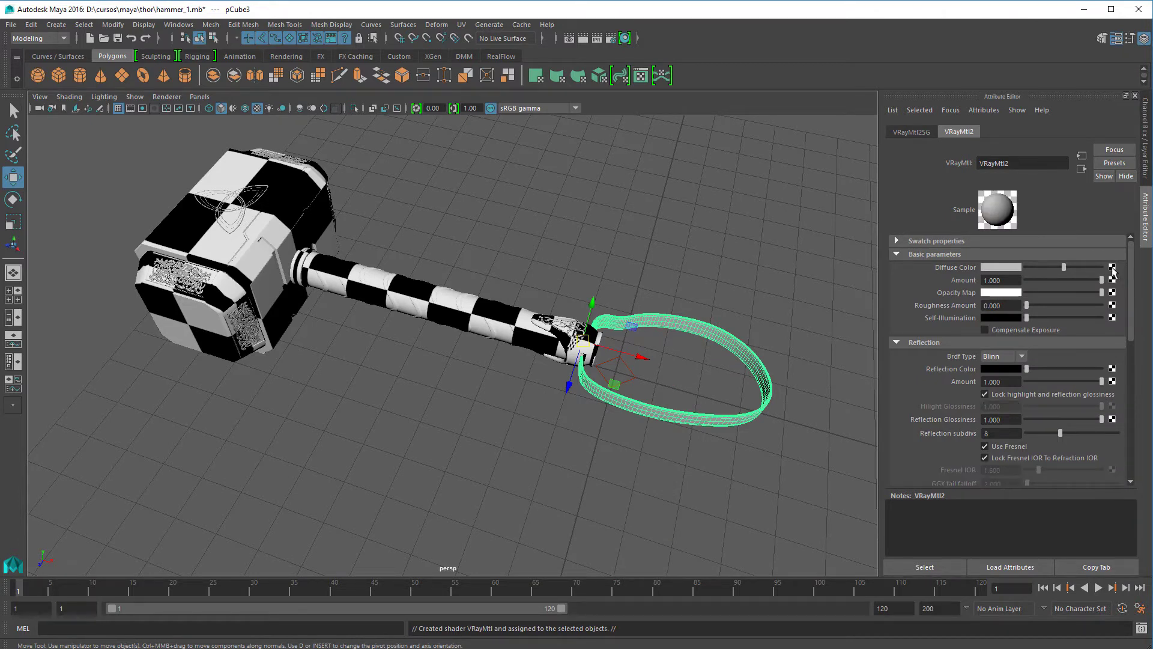
double_click(999, 165)
type("correa")
key("Return")
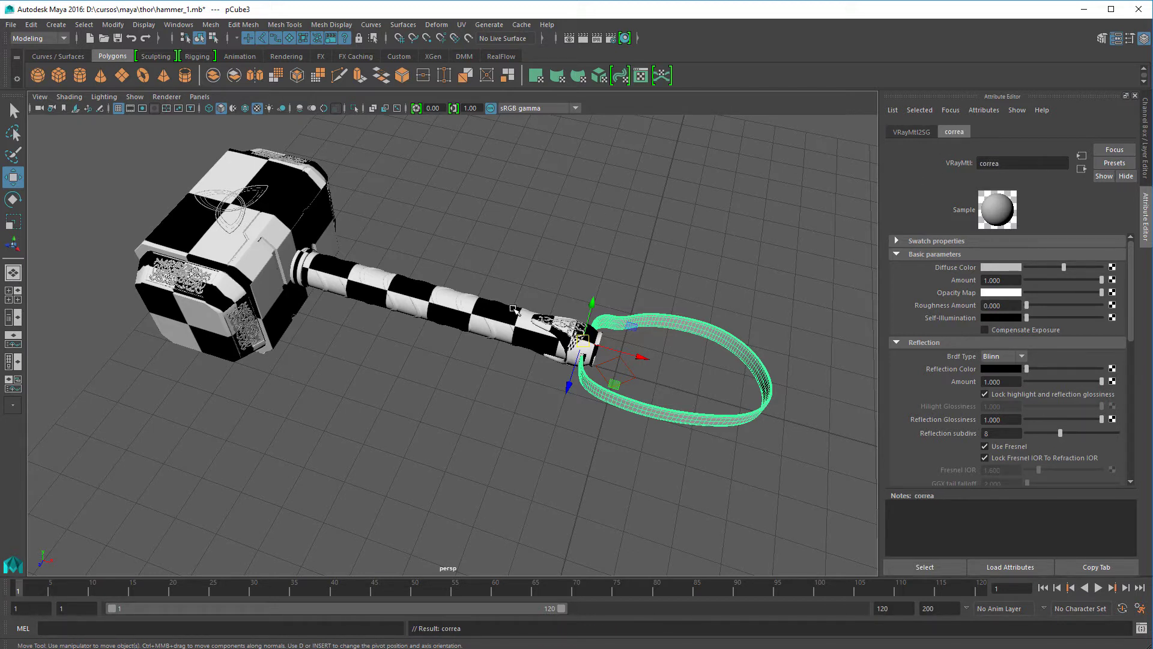
Assign a new VRay Mtl material to the hammer's handle and name it mango.
left_click(488, 308)
right_click_drag(487, 307, 476, 604)
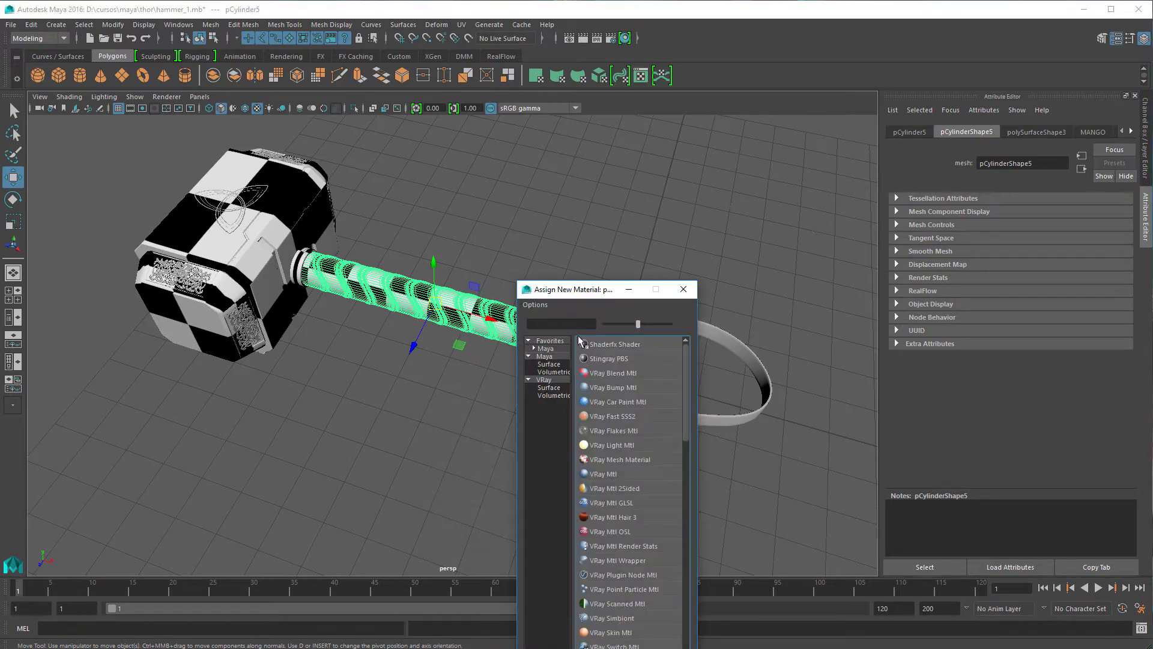
left_click(610, 473)
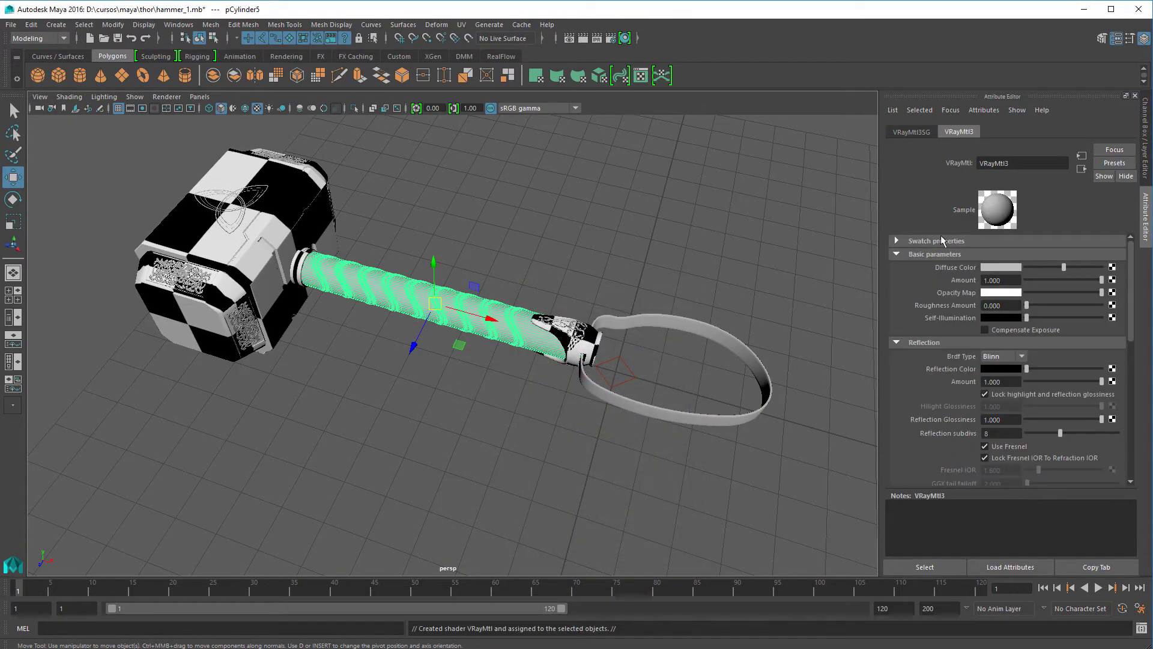
type("mango")
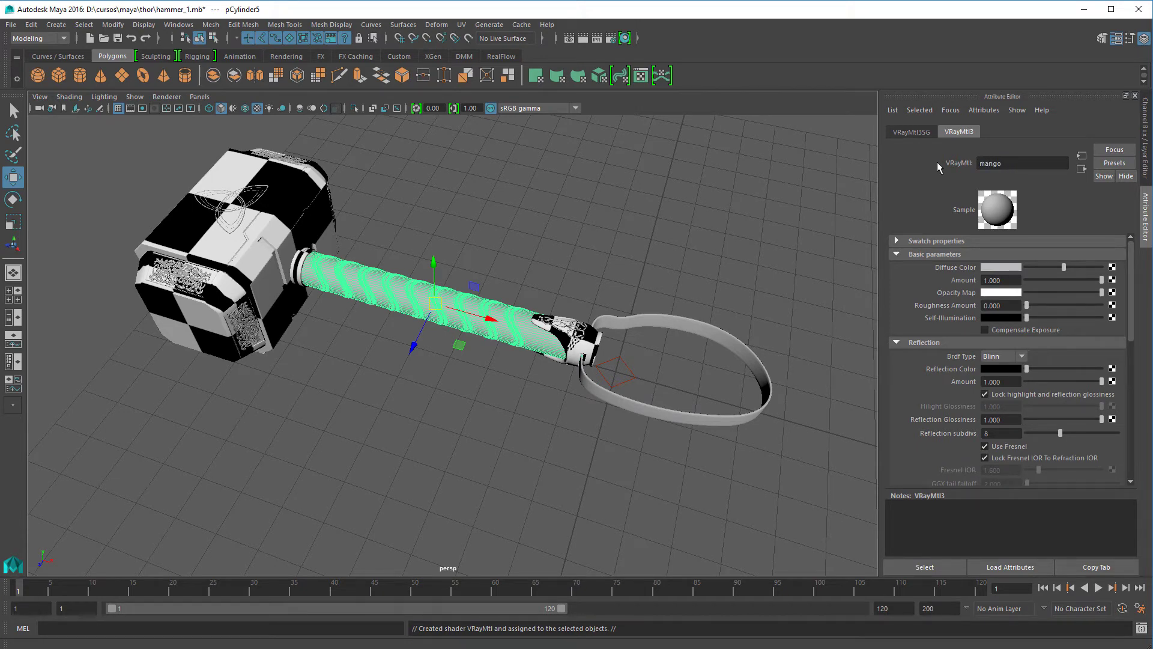
key("Return")
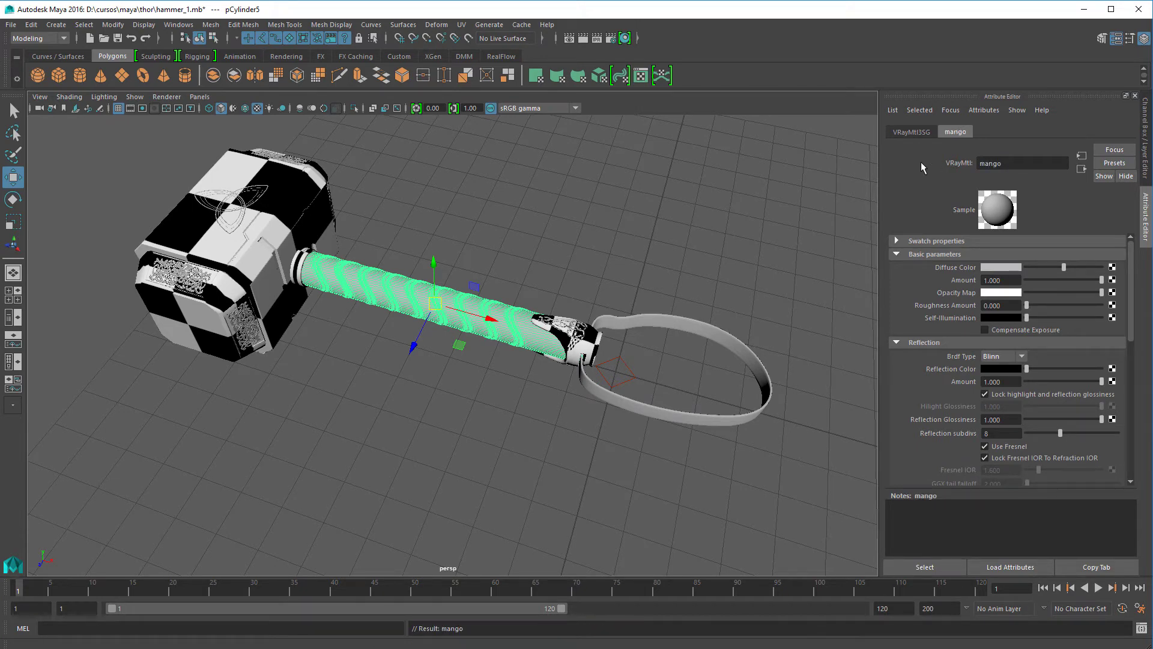
Assign a new VRay Mtl material to the hammer's head and name it metal.
left_click(283, 207)
right_click_drag(282, 207, 308, 504)
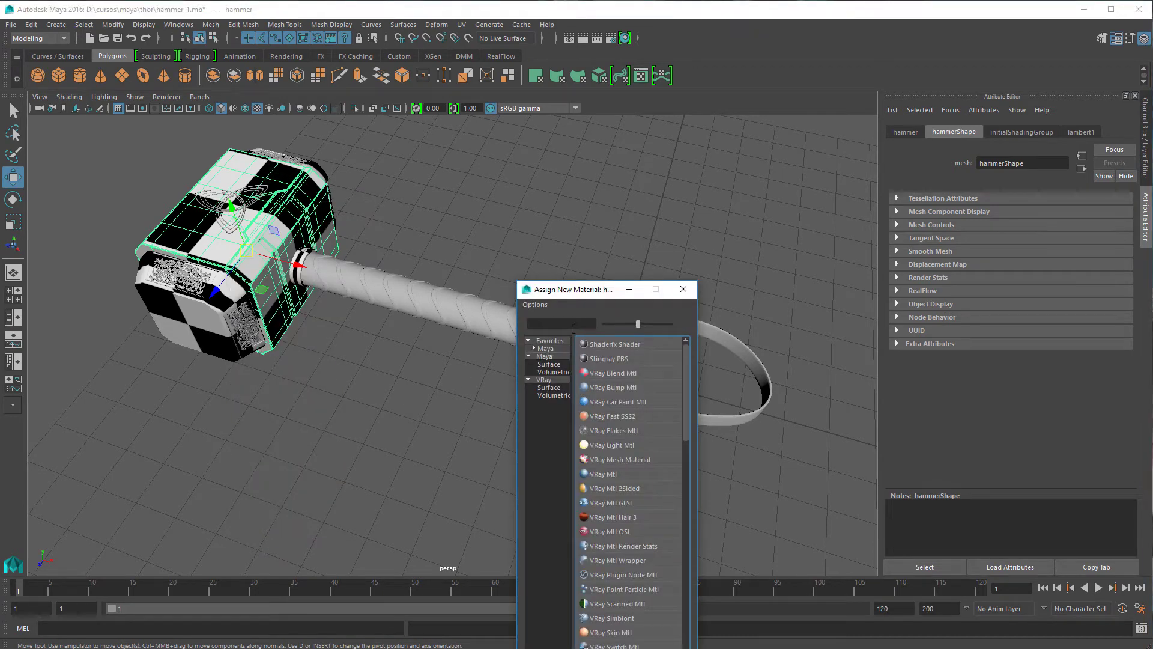
left_click(612, 472)
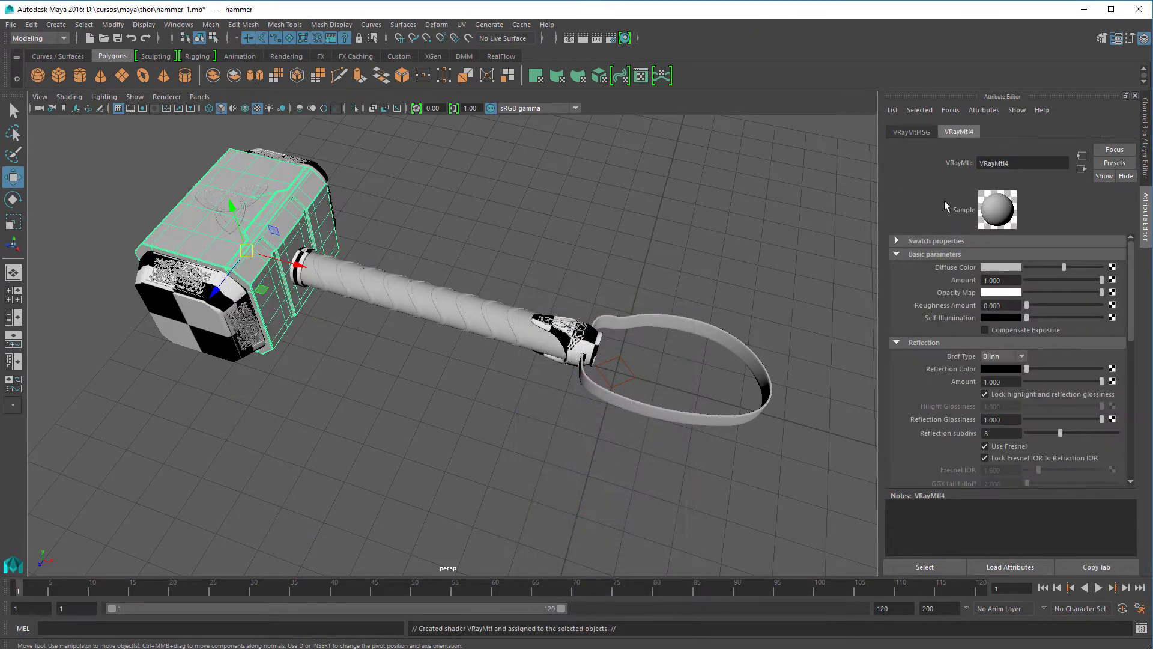
double_click(1010, 163)
type("metal")
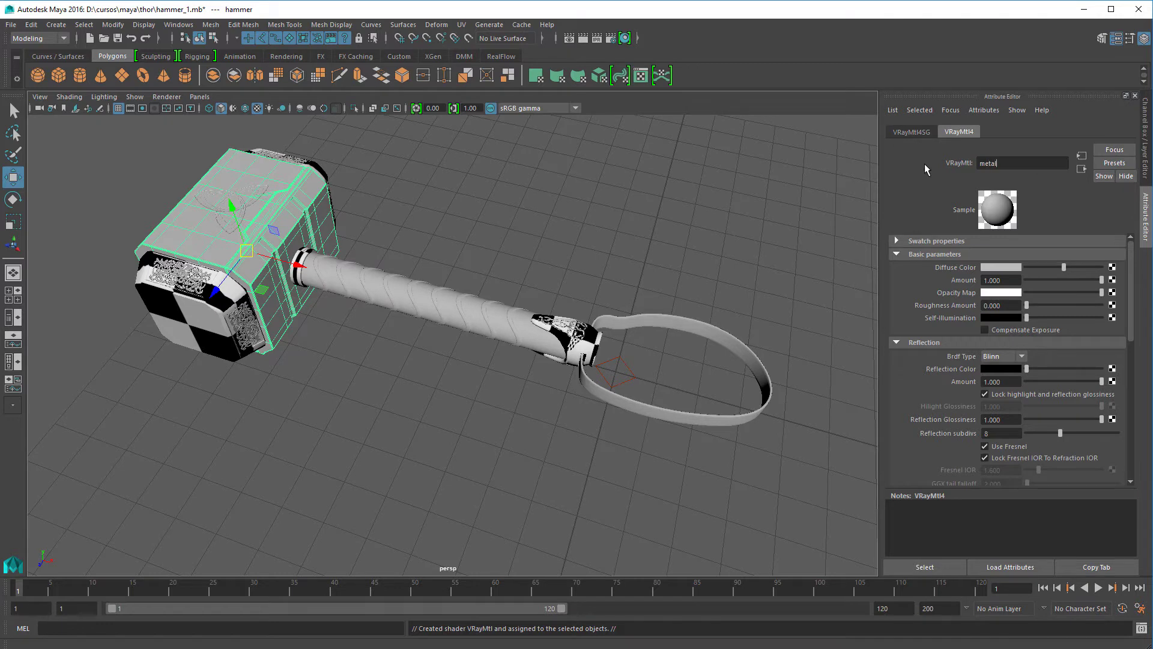
key("Return")
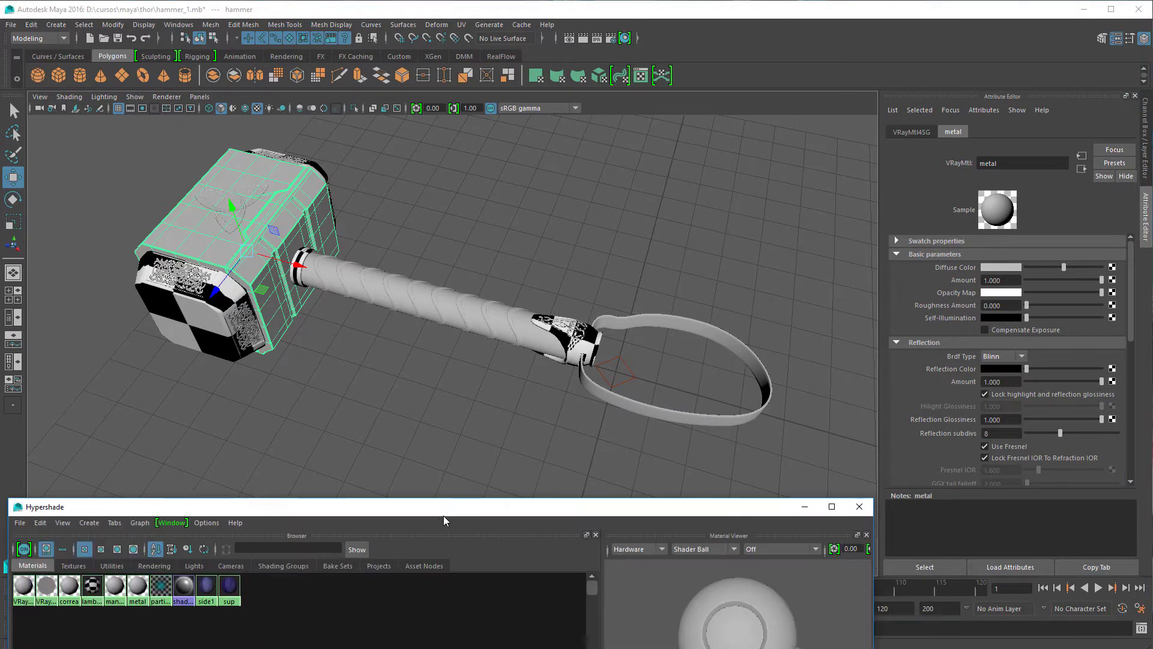
Select the entire MARTILLO hammer group and assign the metal material to it.
left_click_drag(449, 515, 851, 288)
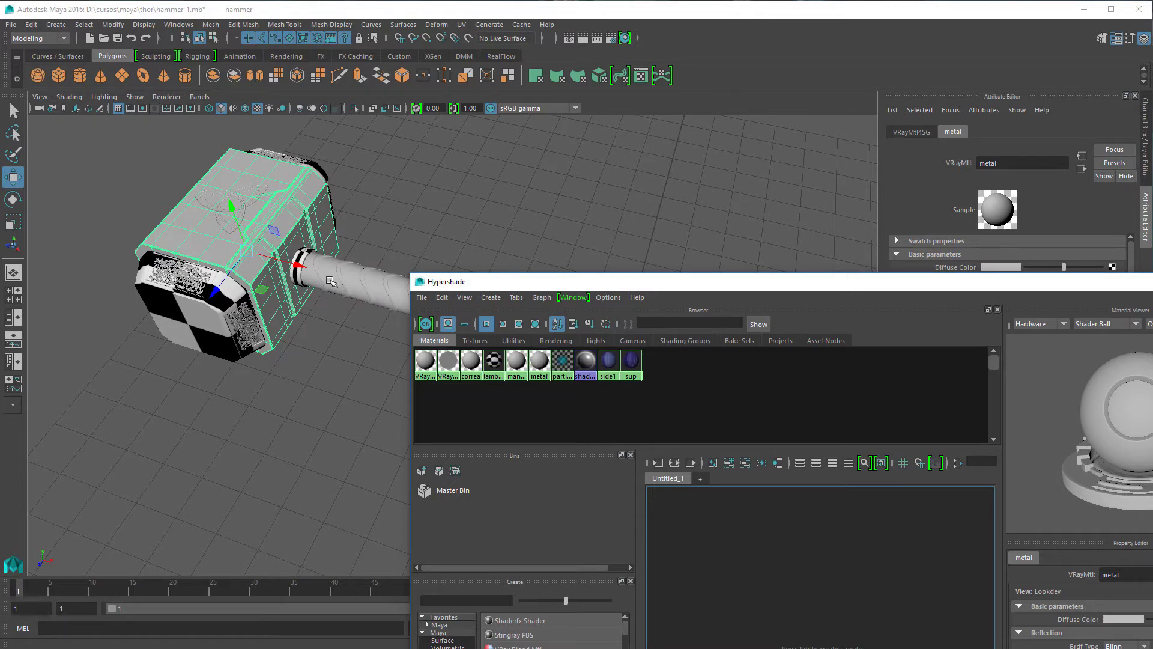
left_click(300, 263)
left_click(209, 306)
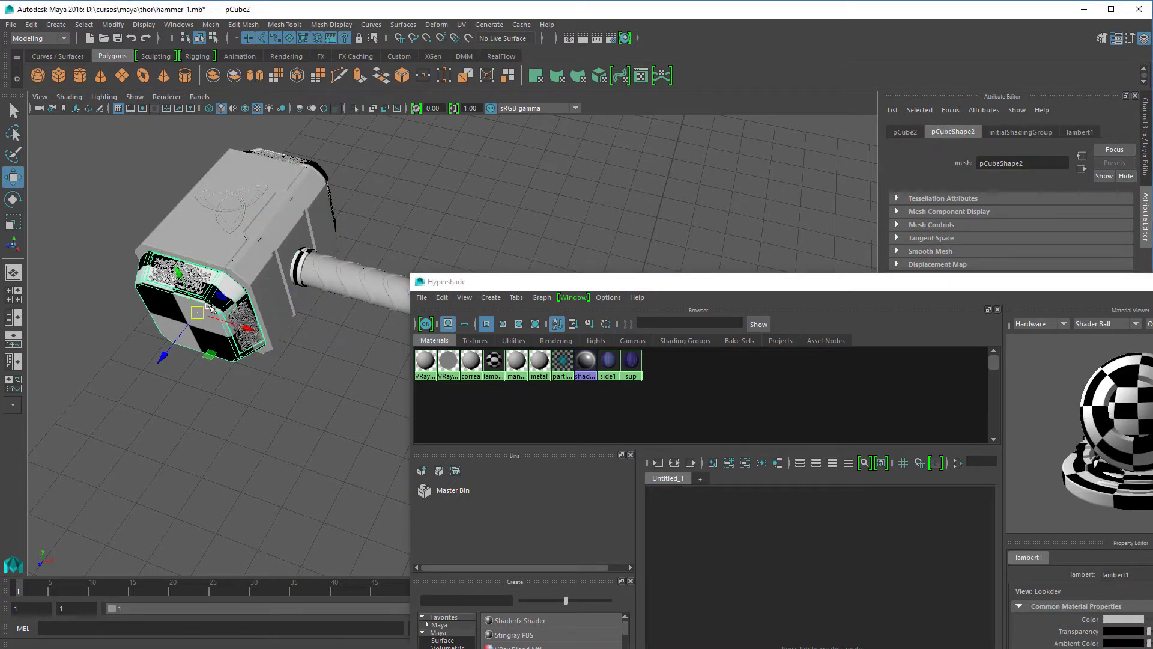
key("Up")
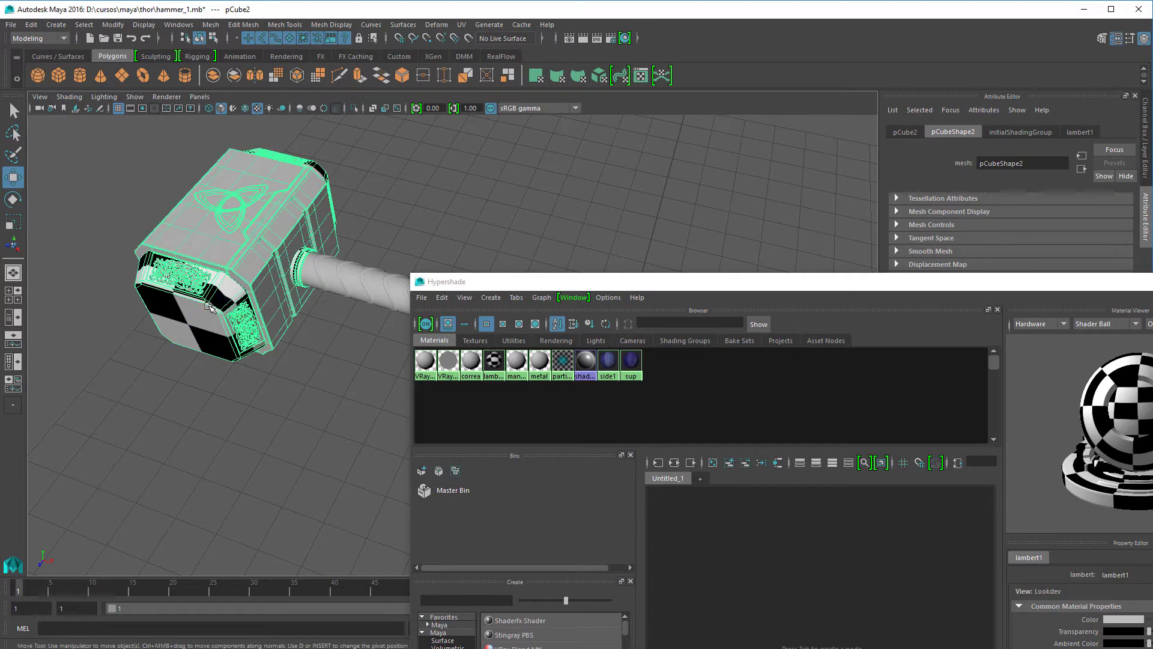
right_click(541, 360)
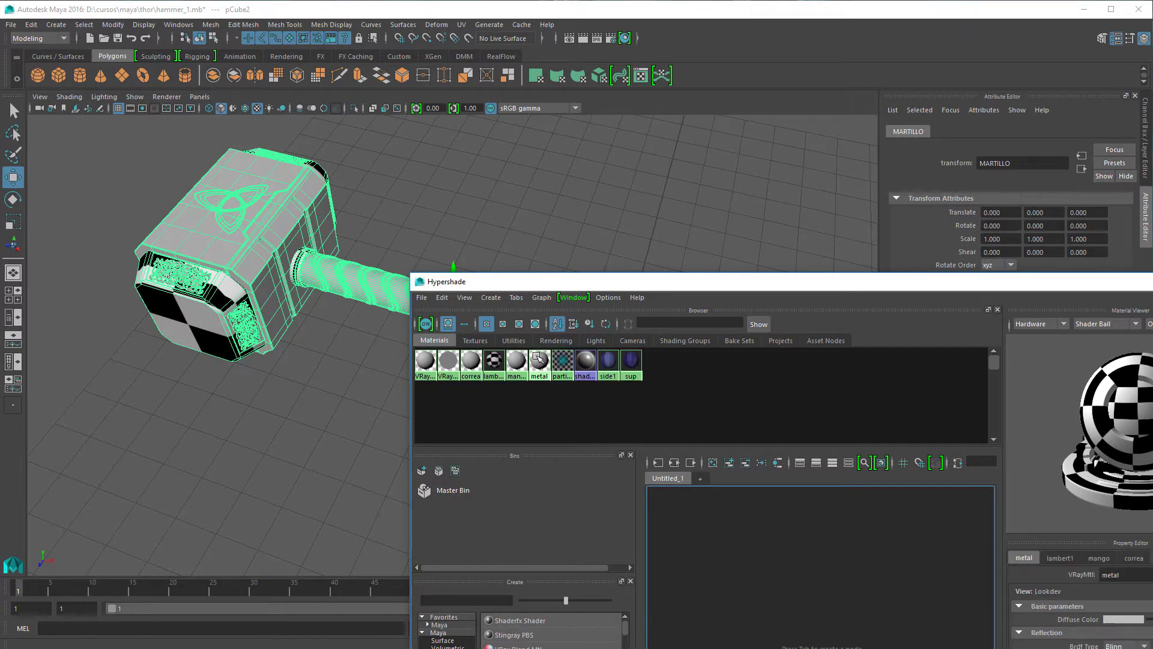
right_click_drag(538, 359, 544, 324)
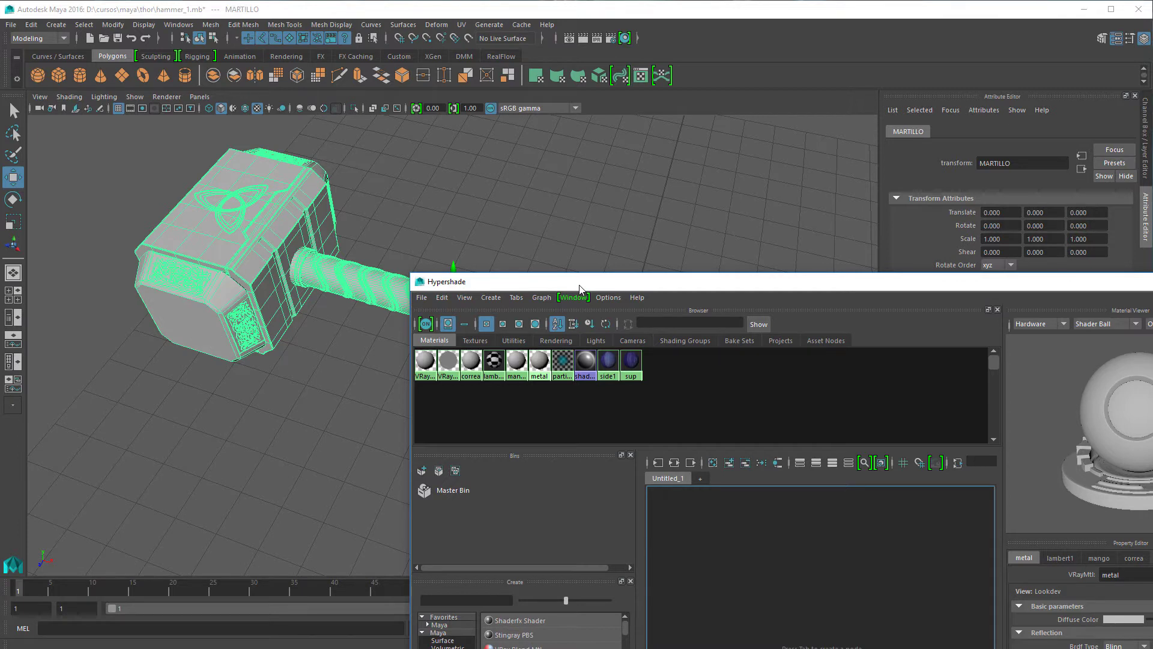
Select the hammer's wrapped handle grip and assign the mango material to it.
left_click_drag(580, 289, 629, 408)
left_click(553, 328)
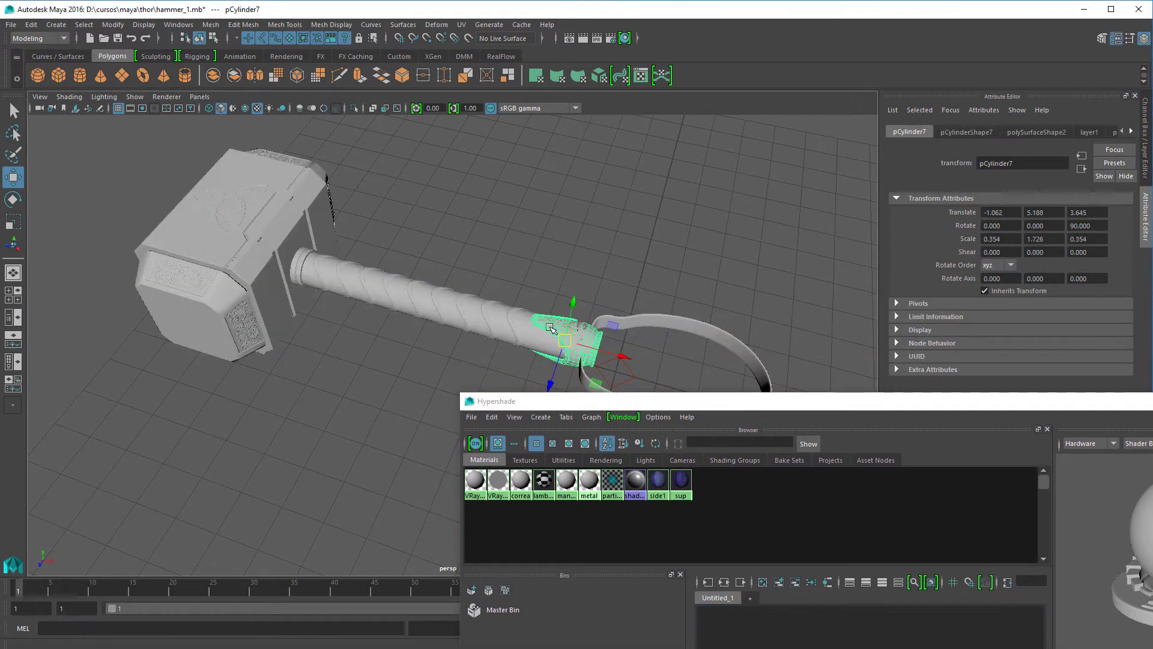
left_click(527, 319)
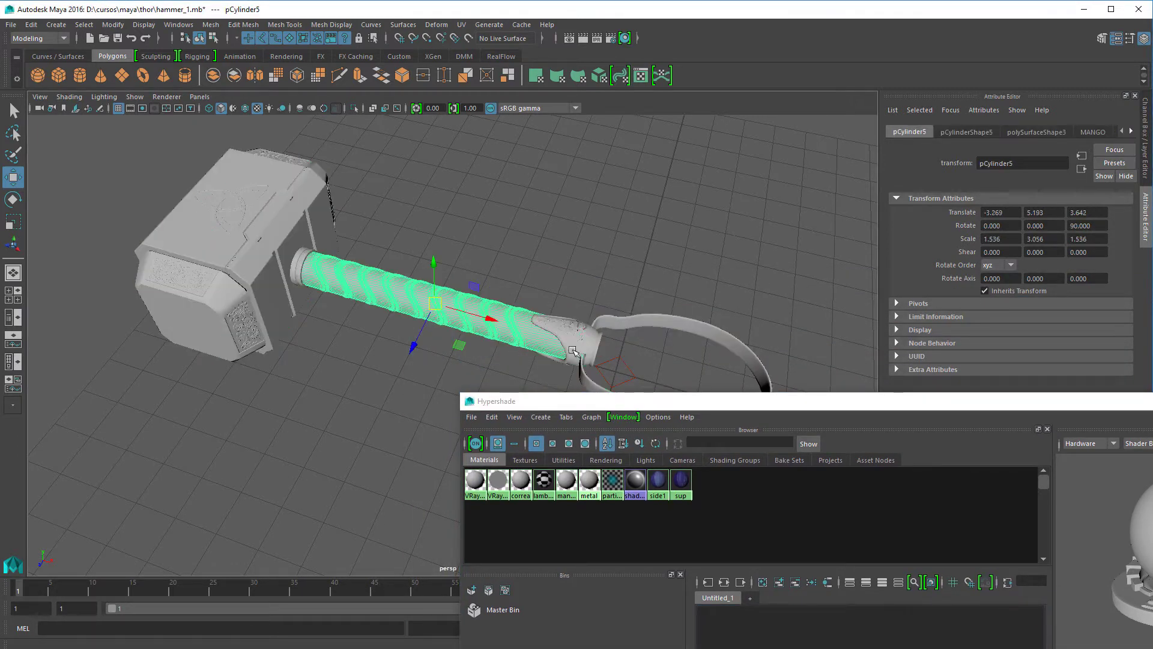
right_click(573, 482)
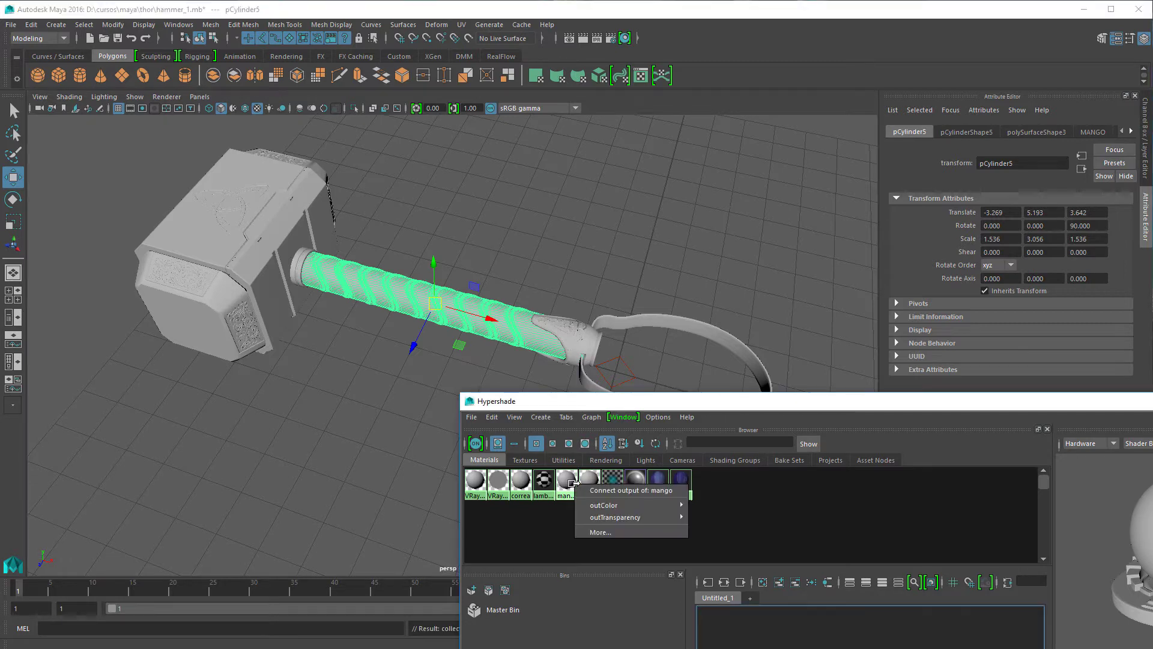
left_click(569, 480)
right_click_drag(568, 477, 571, 447)
Assign the correa material to the hammer's strap, clear the selection and check the whole hammer.
left_click(669, 324)
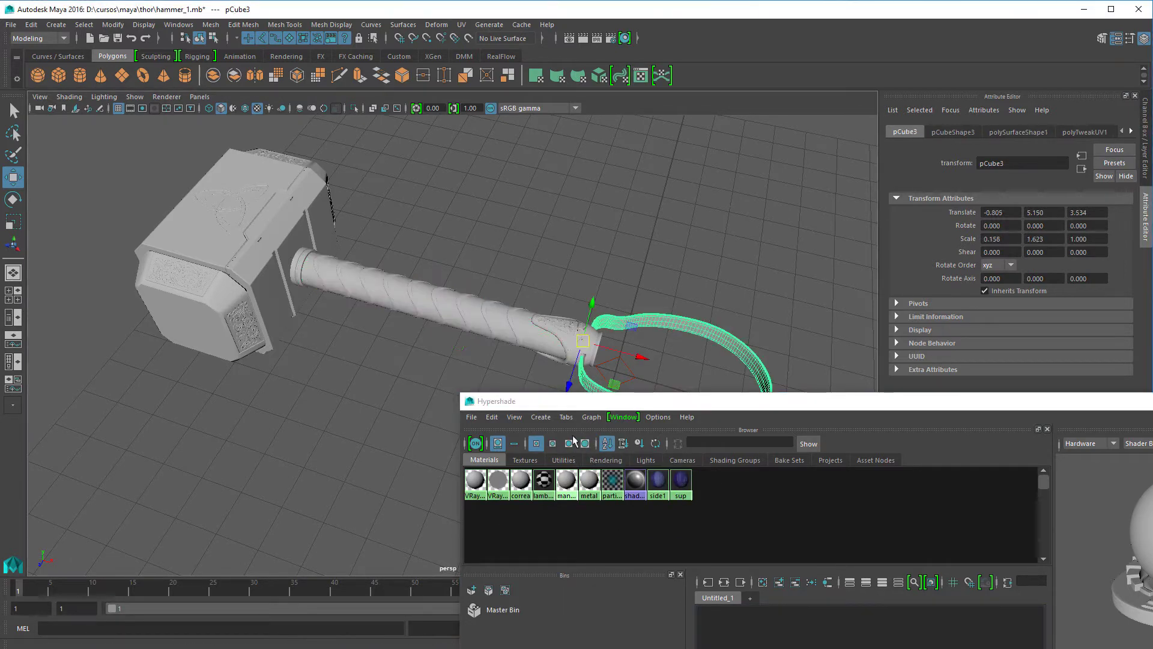
right_click_drag(521, 477, 519, 445)
left_click(576, 288)
scroll(595, 315, "up", 3)
left_click_drag(596, 316, 439, 446, "alt")
scroll(634, 273, "down", 3)
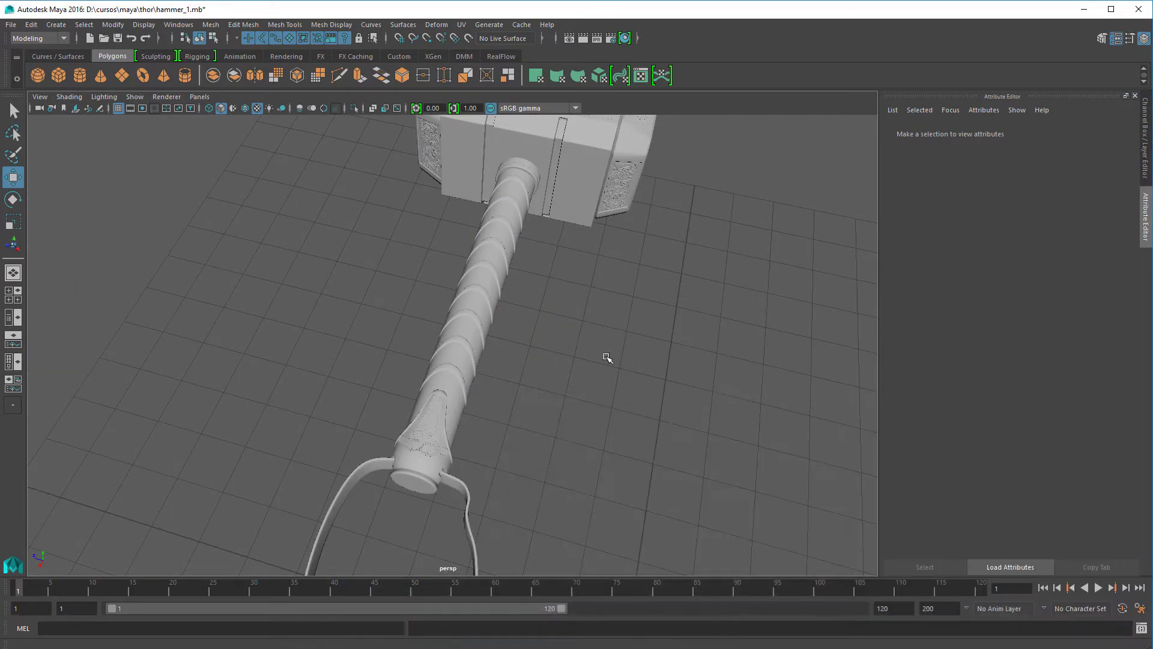
left_click_drag(605, 358, 711, 132, "alt")
Open the strap's UVs in the UV Editor with the checkered tiles displayed behind them.
left_click(719, 340)
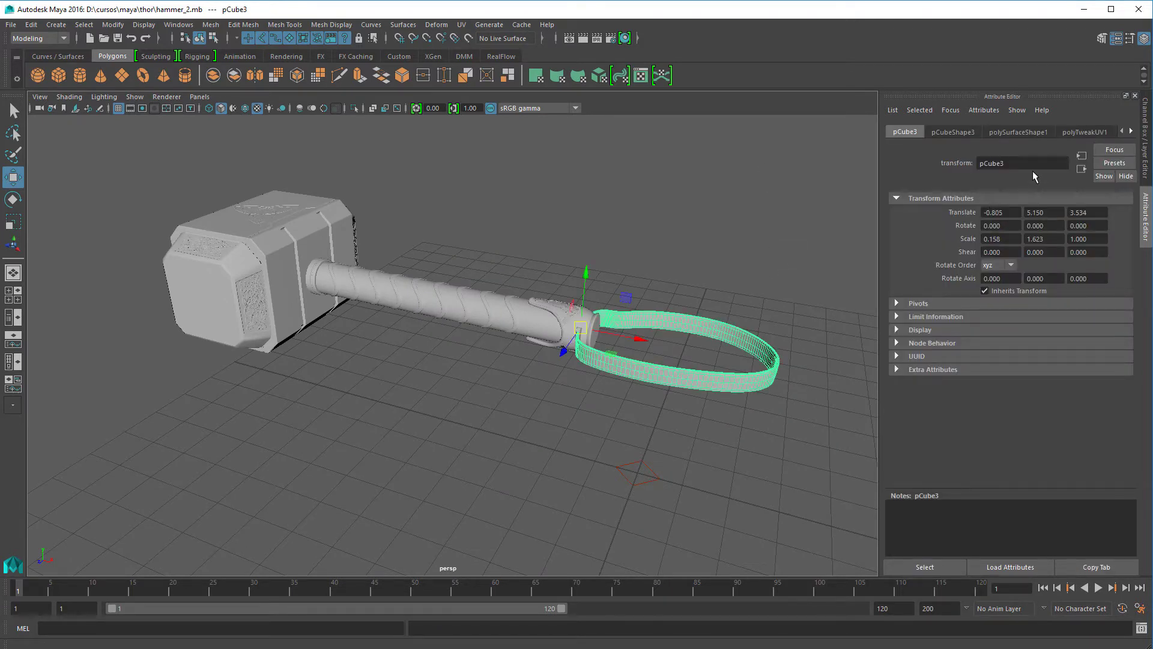
left_click(641, 75)
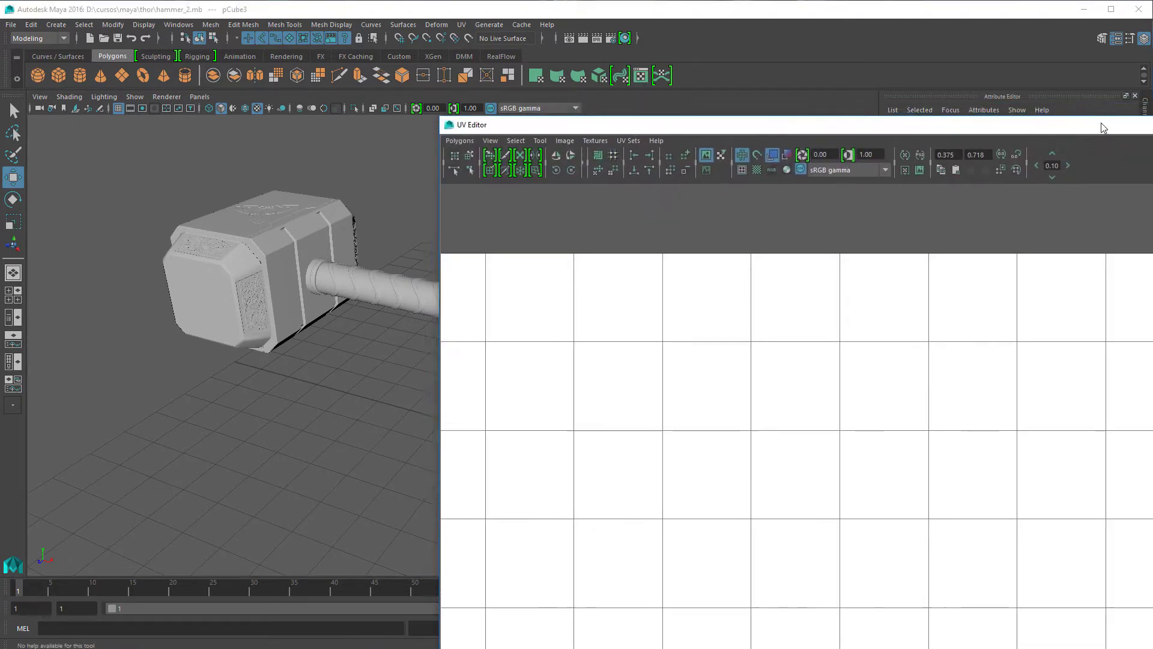
left_click_drag(1103, 127, 1144, 58)
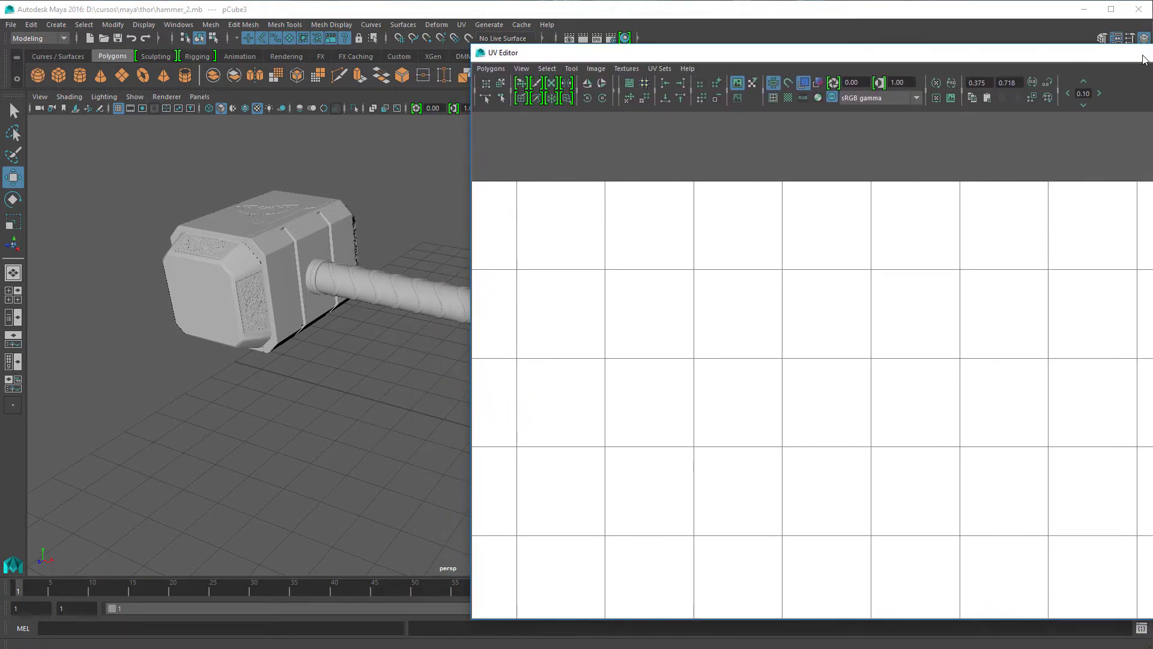
left_click(788, 97)
scroll(960, 345, "down", 4)
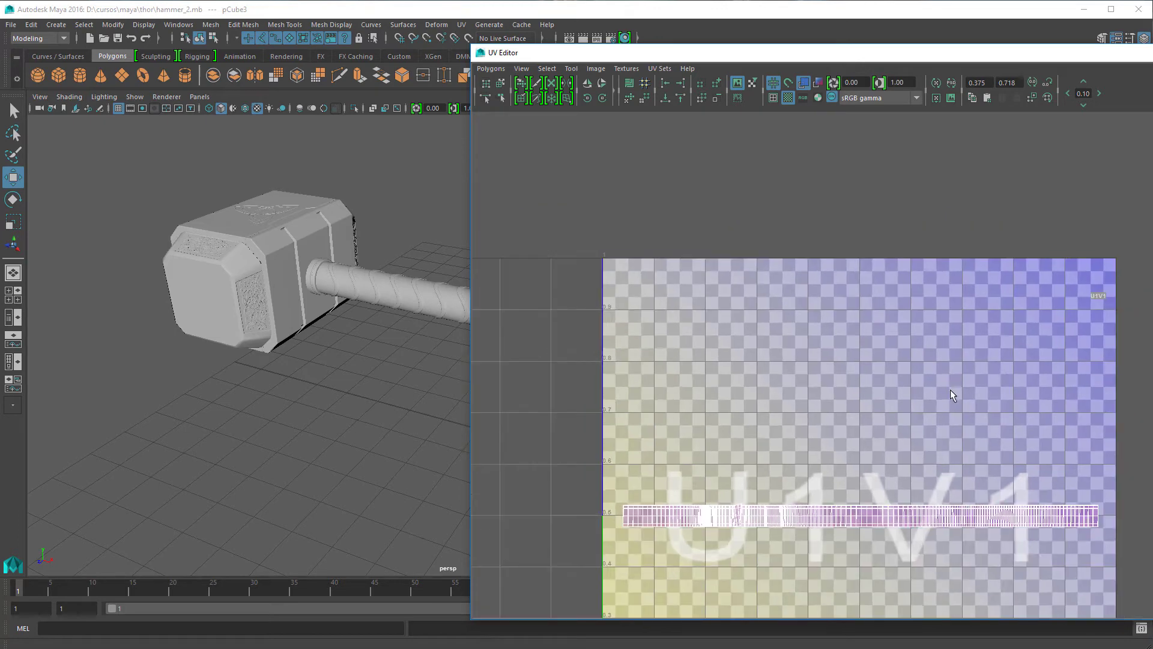
middle_click_drag(911, 444, 857, 295, "alt")
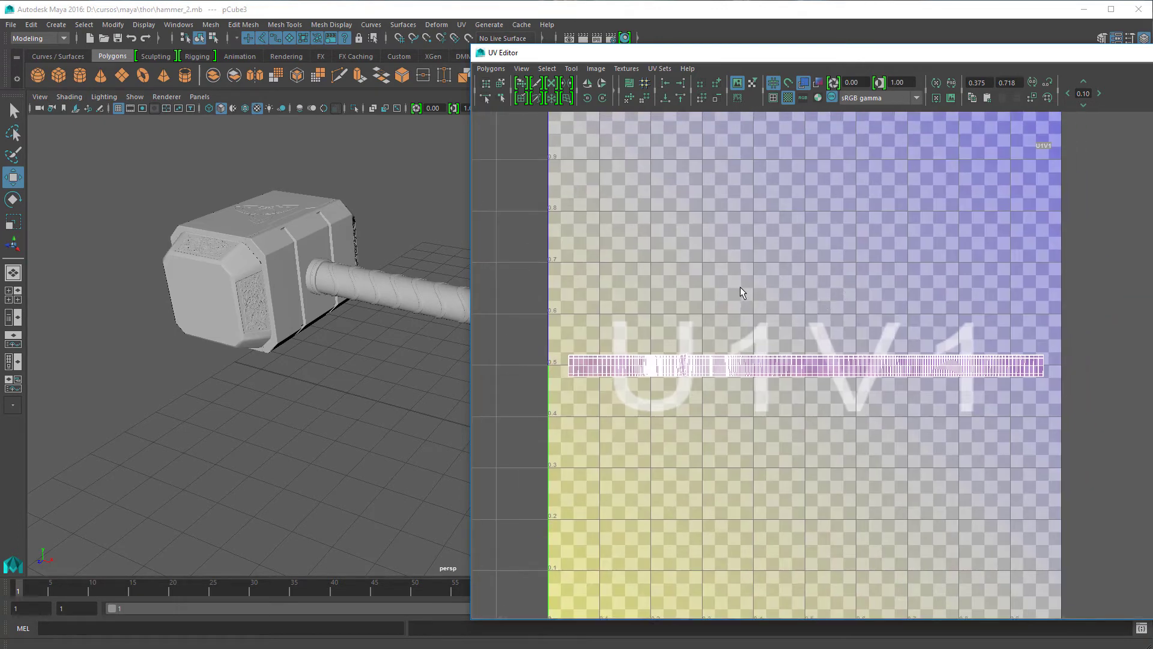
scroll(740, 287, "up", 2)
scroll(741, 285, "up", 1)
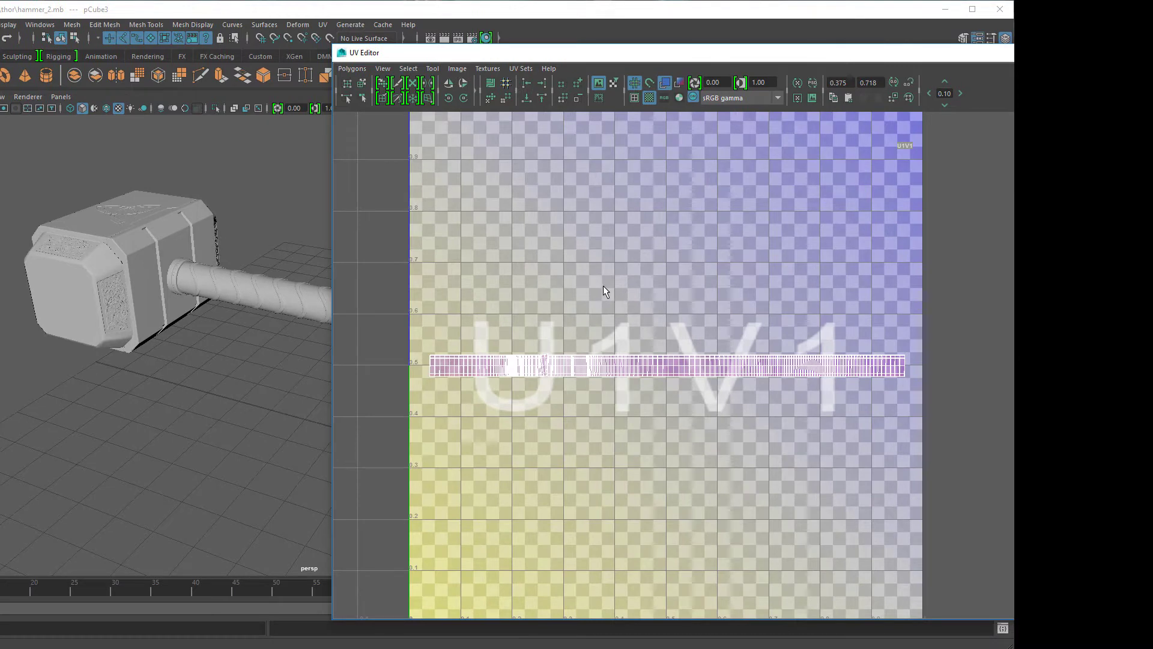
scroll(604, 291, "up", 1)
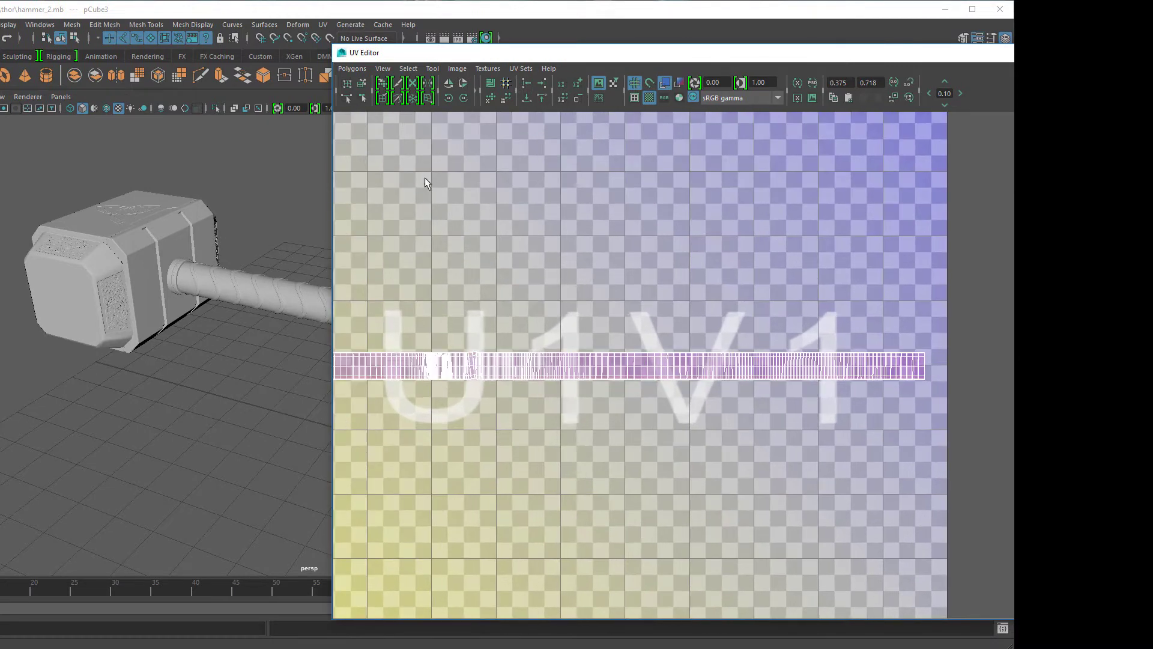
Create a 2048 × 2048 PSD network for the strap with the correa color and displacement attributes, opening it in Photoshop.
left_click(456, 69)
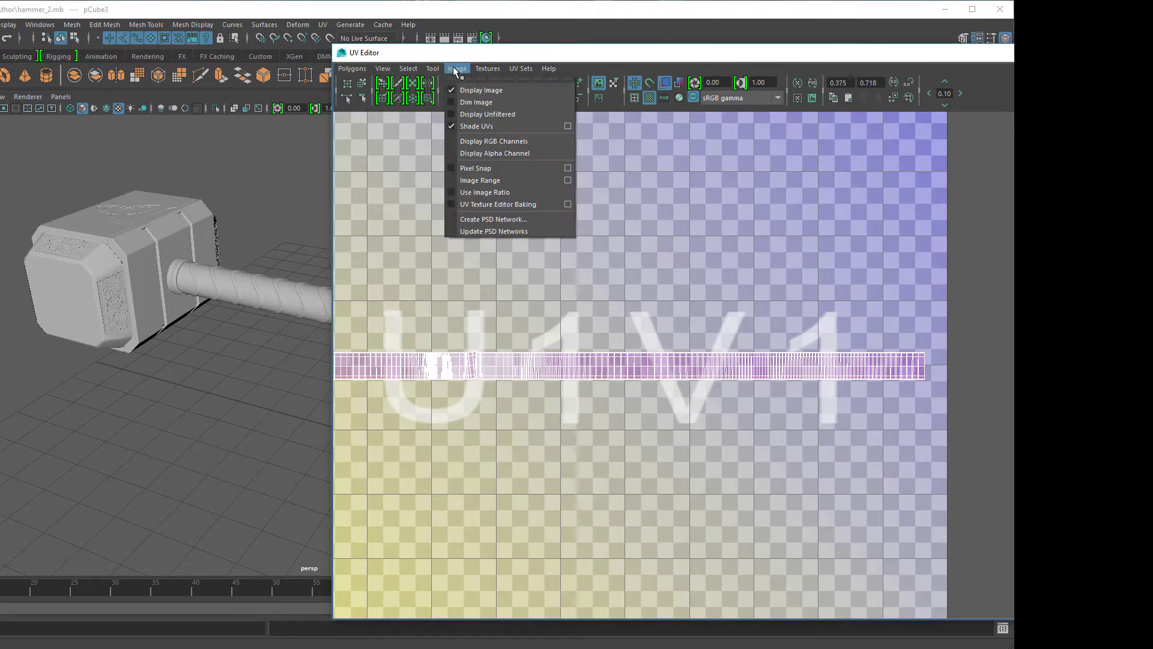
left_click(485, 219)
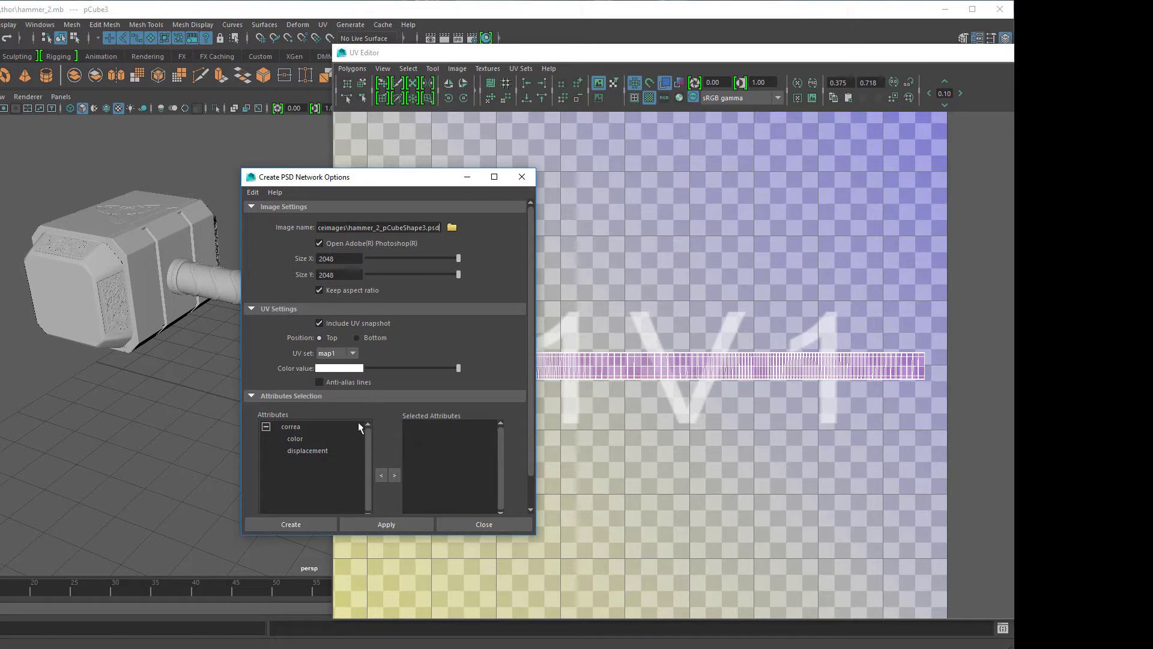
left_click(299, 441)
left_click(395, 475)
left_click(322, 437)
left_click(393, 477)
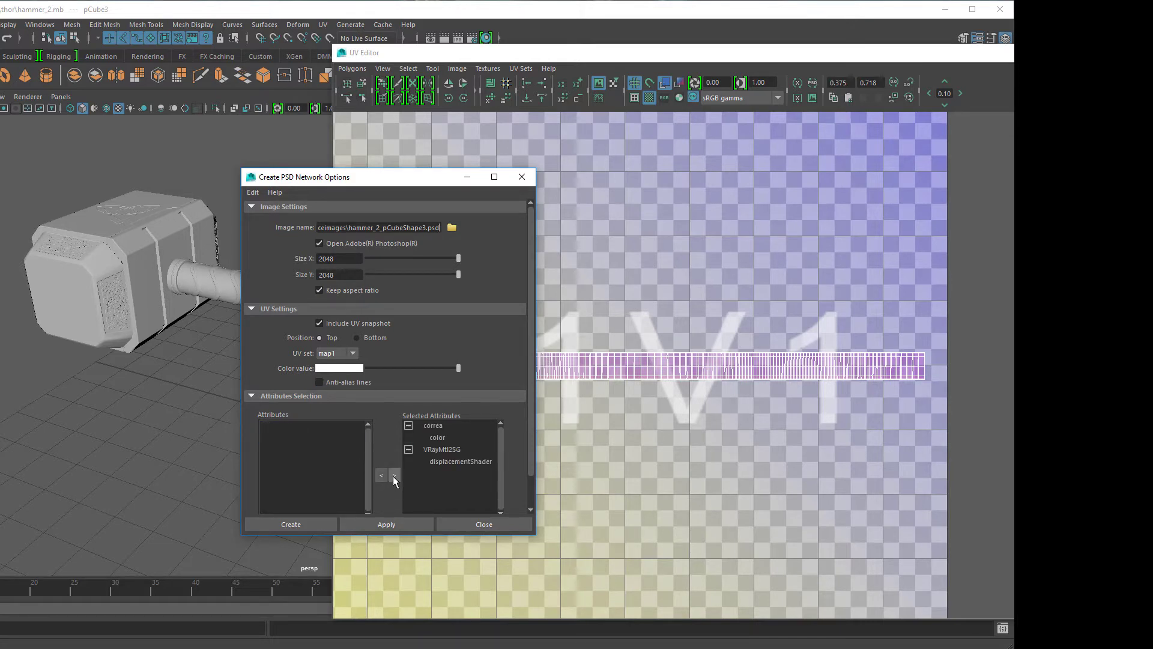
left_click(275, 525)
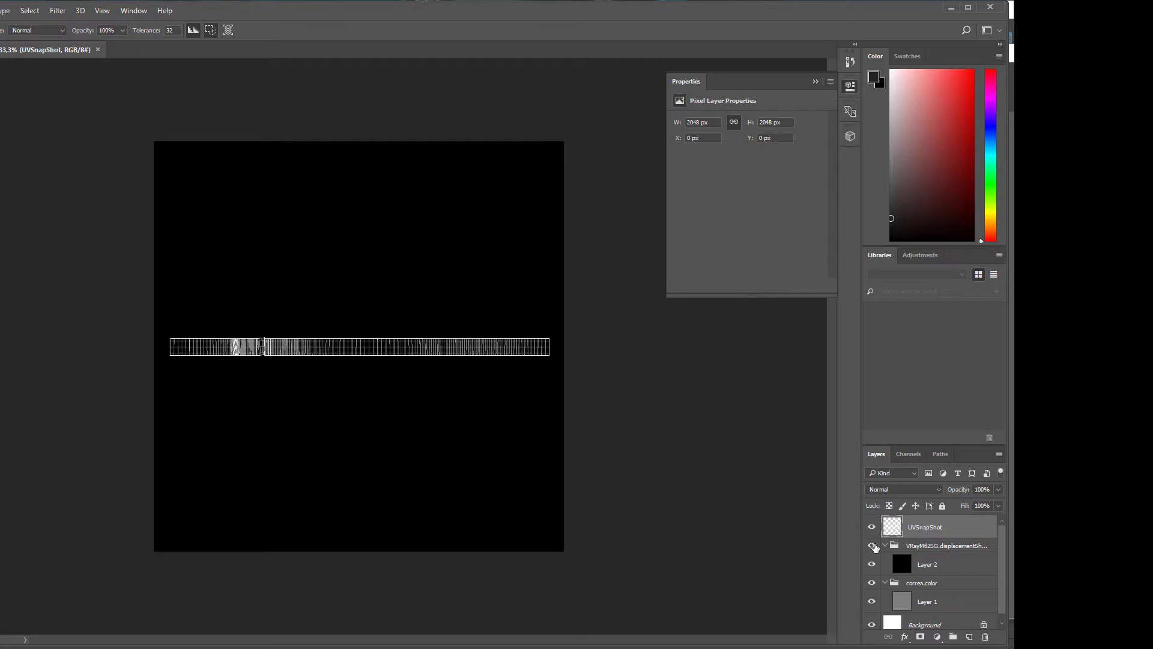
Hide the displacement group, place the leather image IMG8244-2 in the correa.color group and rasterize its layer.
left_click(873, 546)
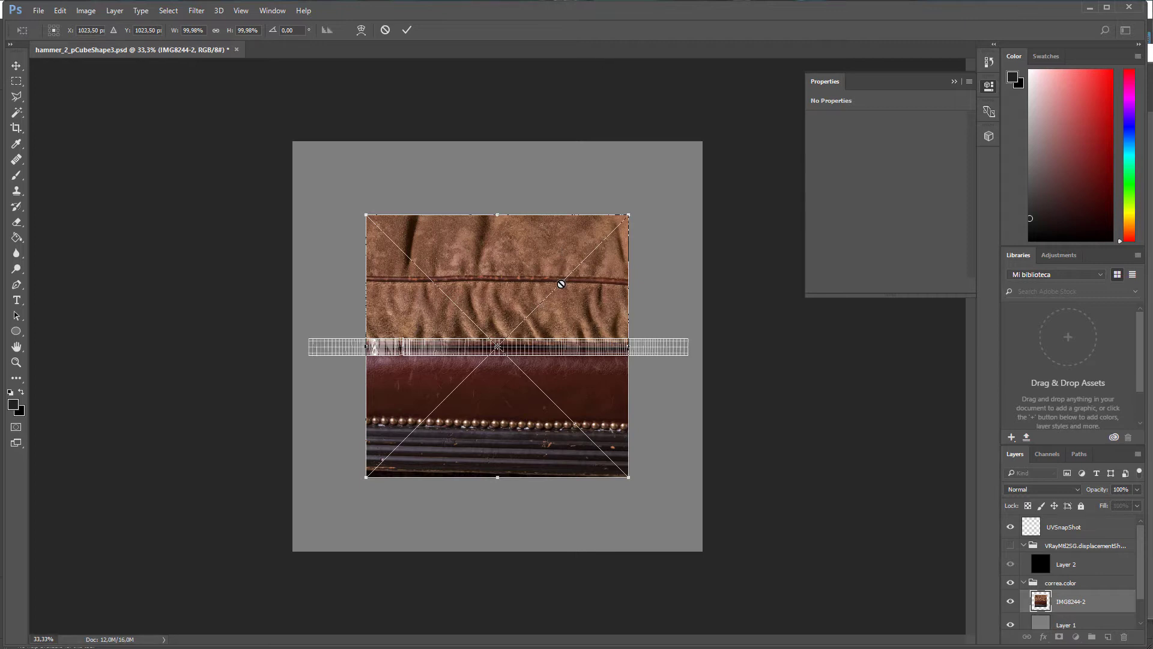
key("Return")
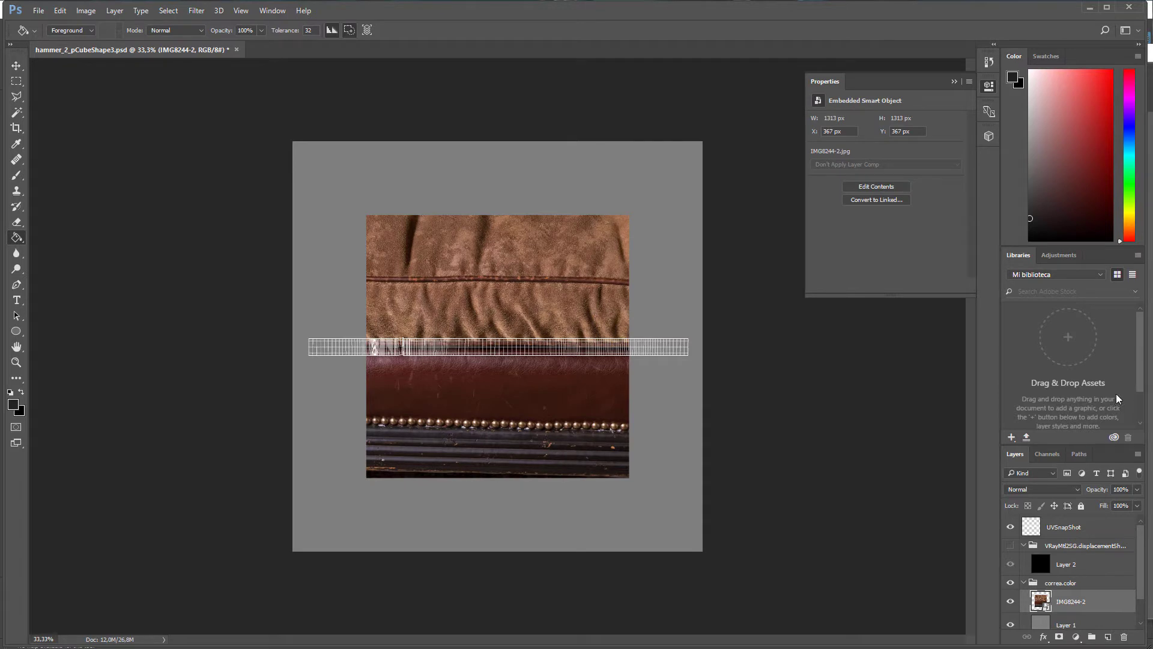
right_click(709, 400)
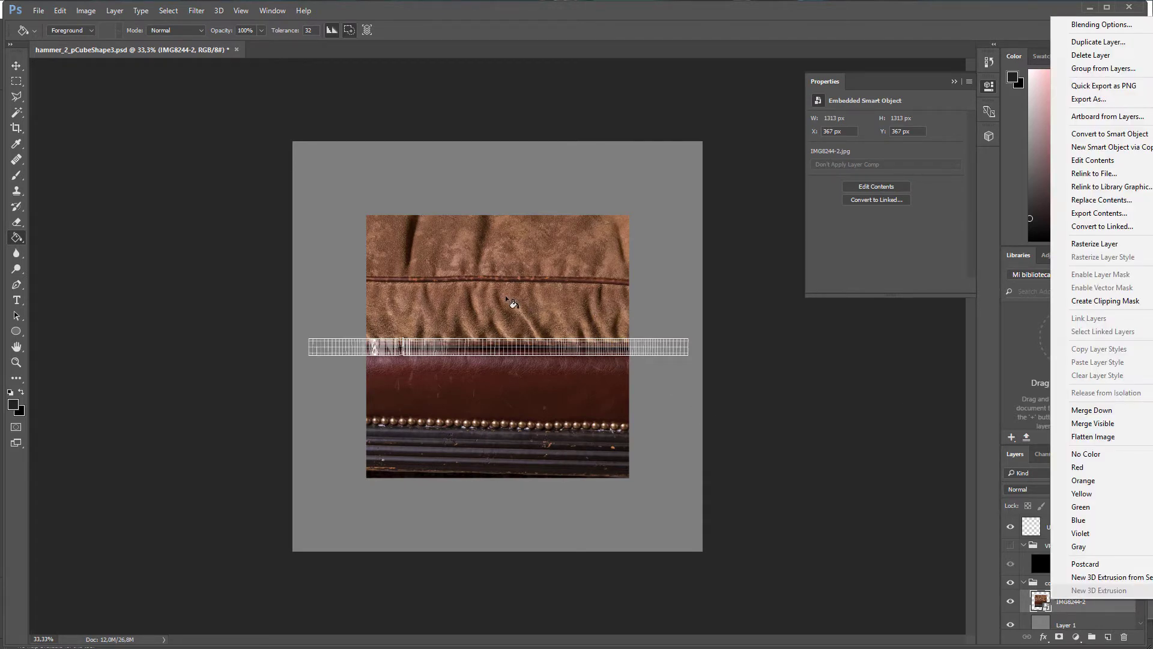
left_click(1094, 243)
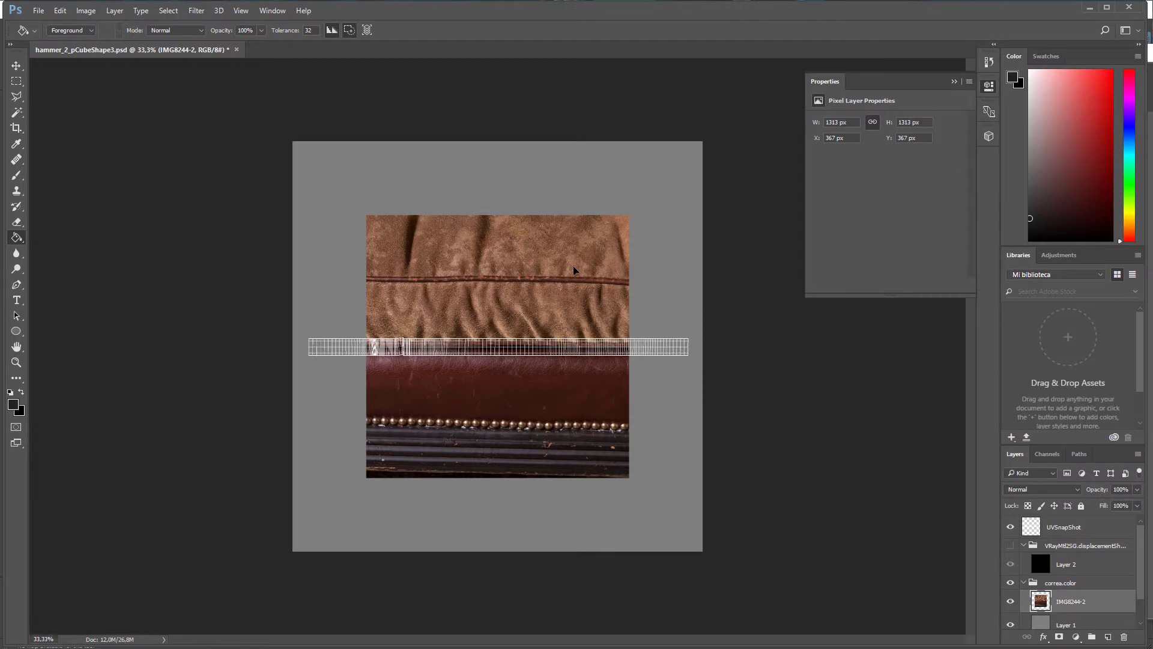
Move the leather image over the strap's UV strip and scale it to about 480 × 498 px so its suede band covers the strip.
key("v")
left_click_drag(573, 271, 569, 282)
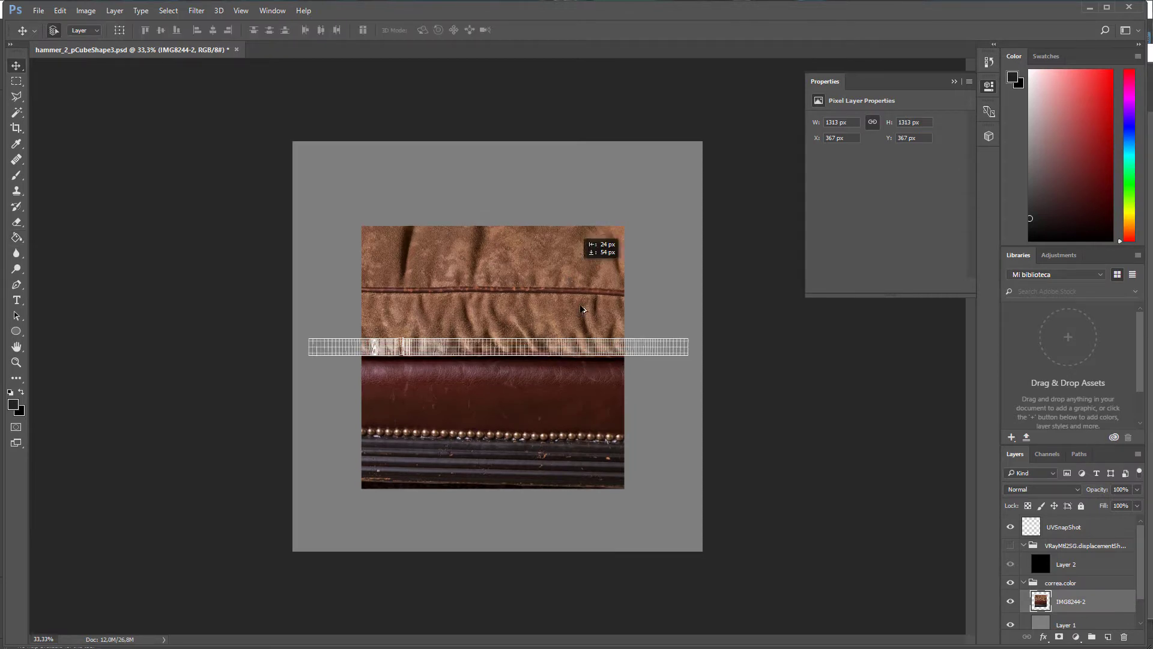
scroll(582, 309, "up", 4, "alt")
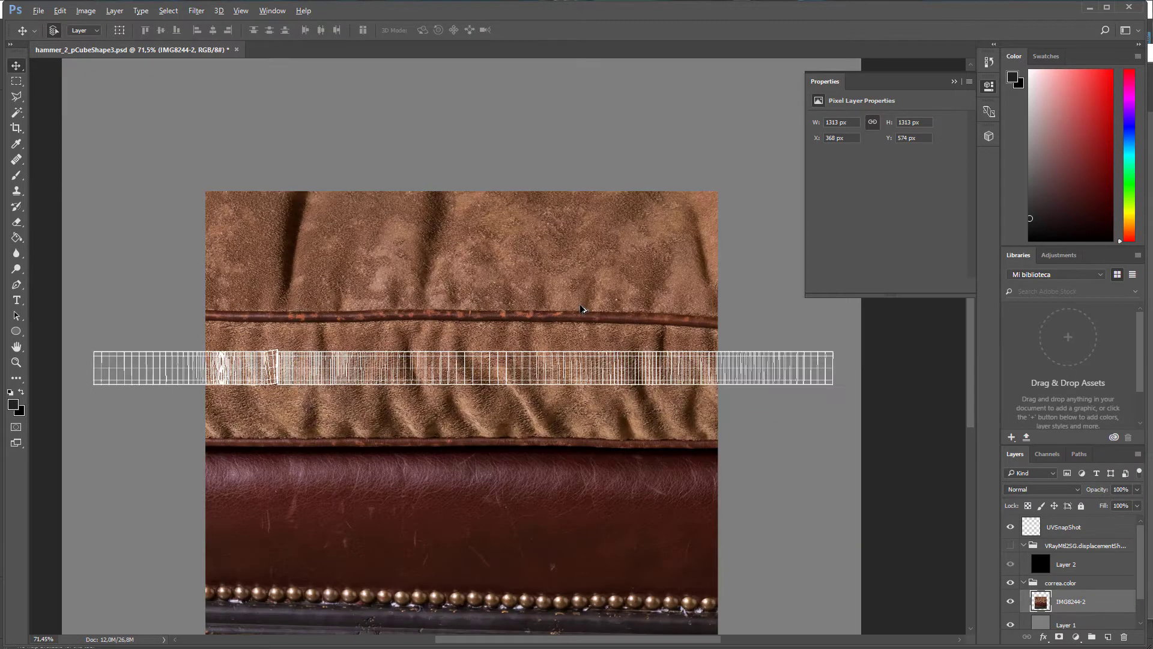
key("ctrl+t")
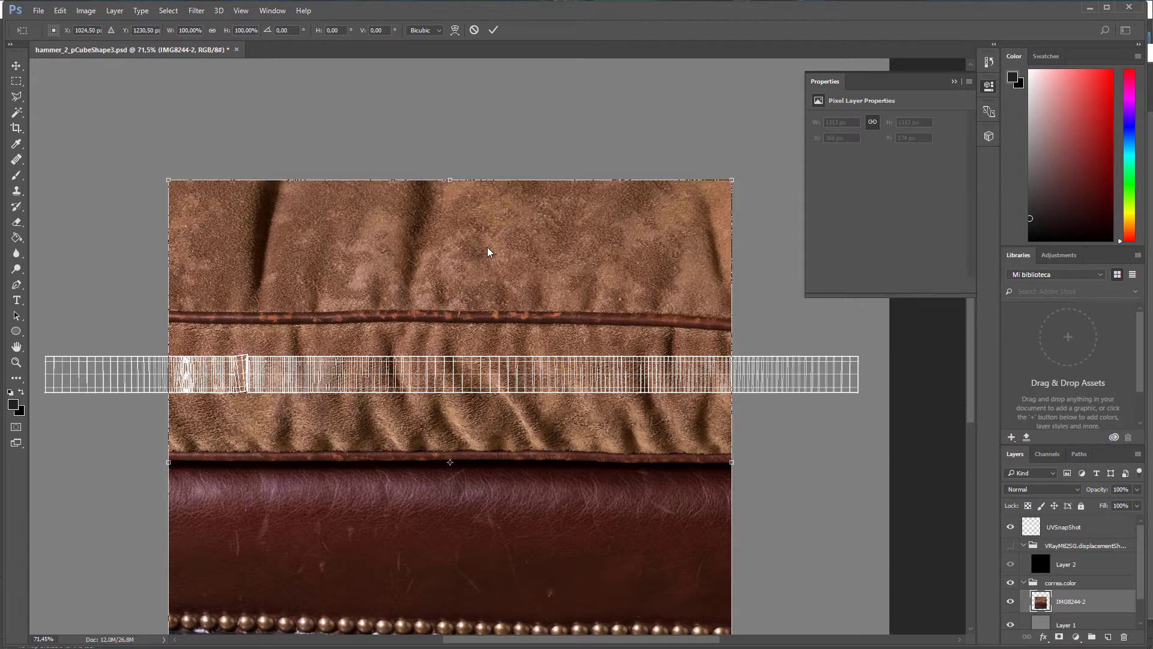
key("Return")
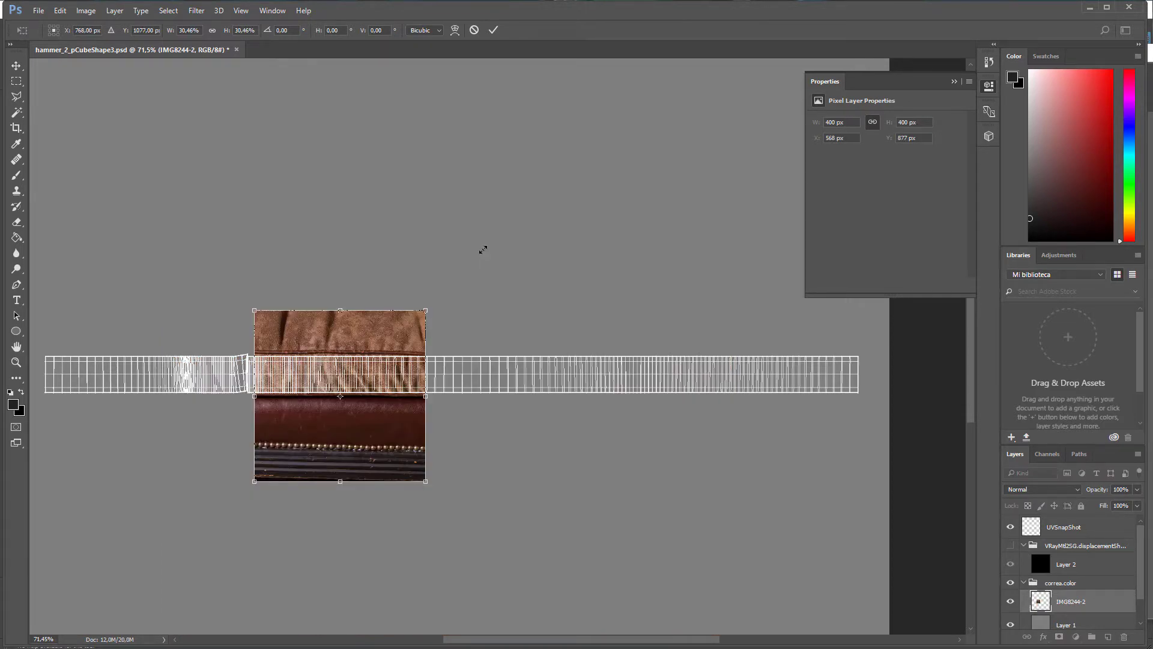
scroll(483, 249, "up", 8, "alt")
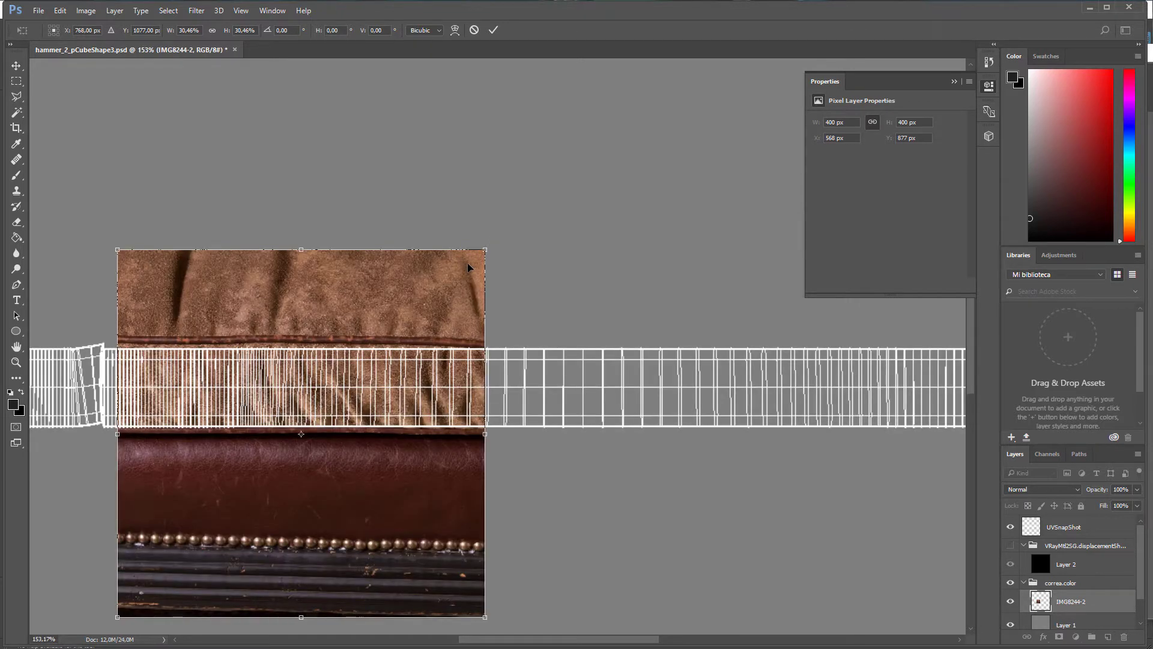
left_click_drag(487, 266, 487, 268)
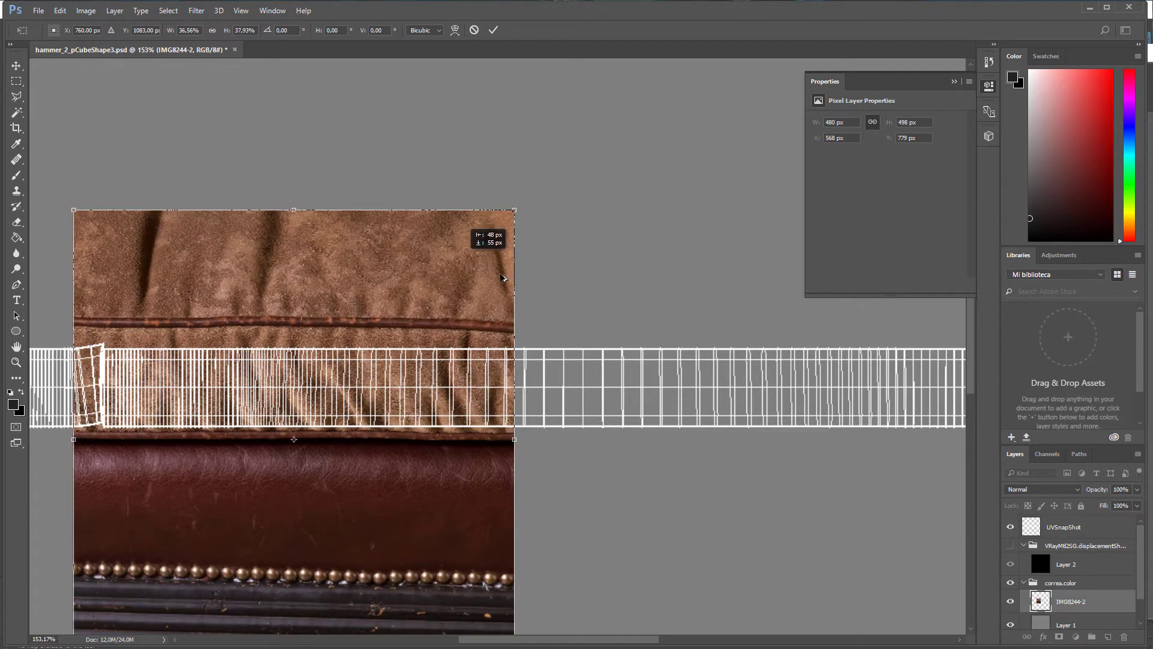
key("Return")
Align the leather image with the left end of the UV strip and place a horizontally flipped copy directly beside it.
scroll(503, 278, "down", 3, "alt")
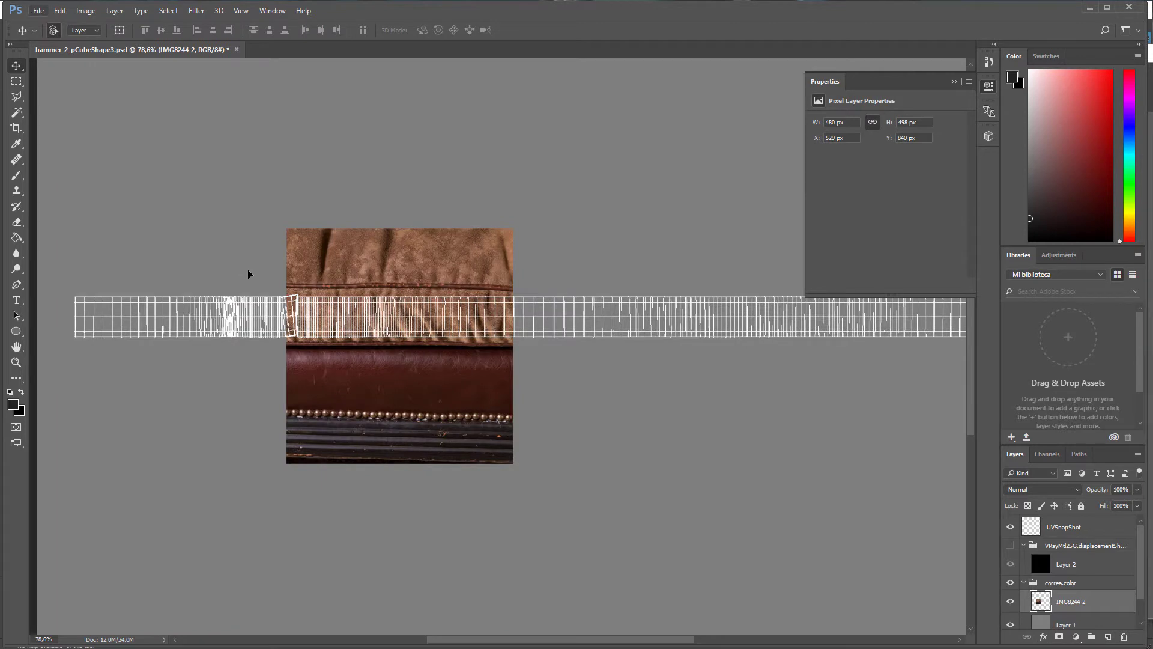
left_click_drag(473, 270, 243, 277)
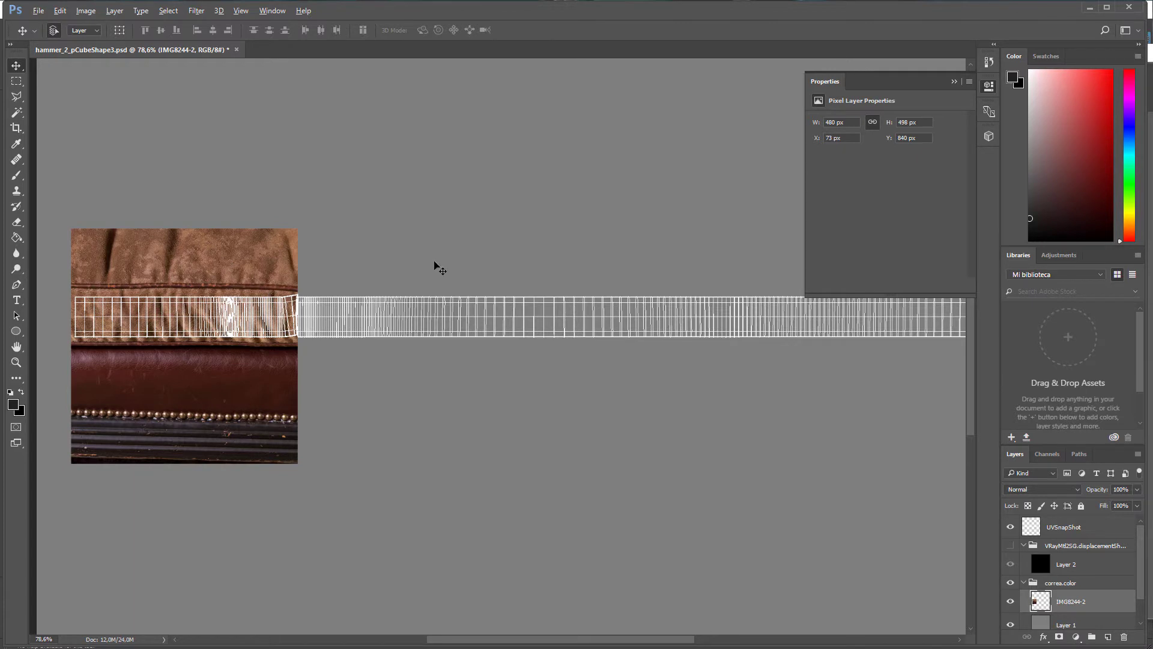
left_click_drag(285, 278, 512, 278, "alt")
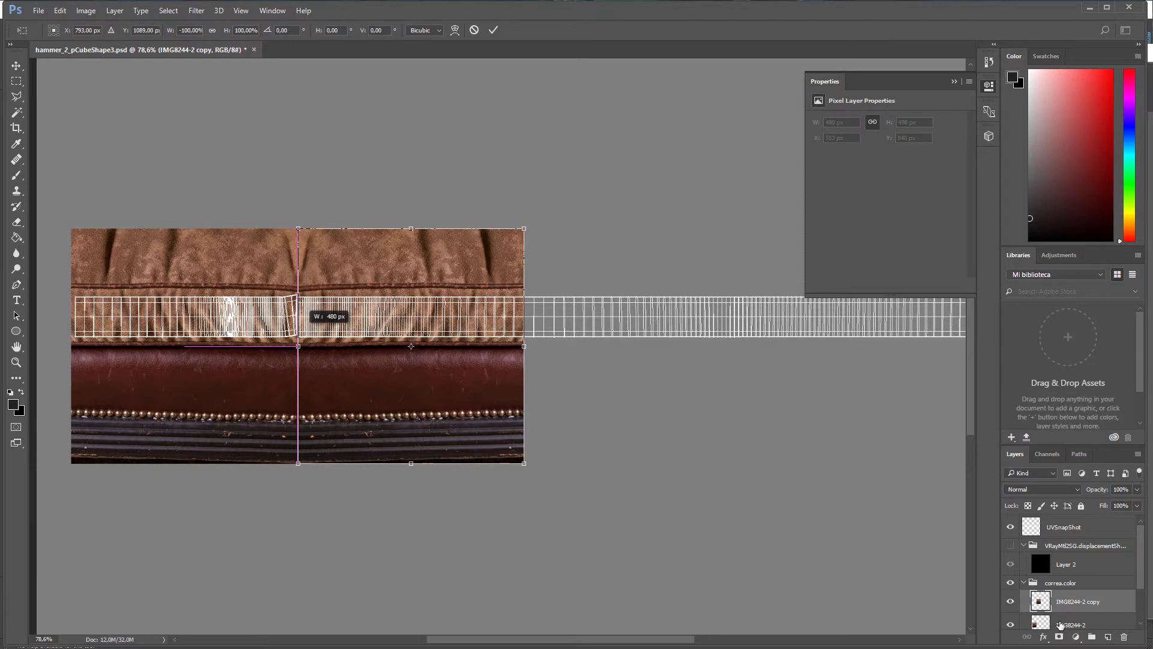
key("Return")
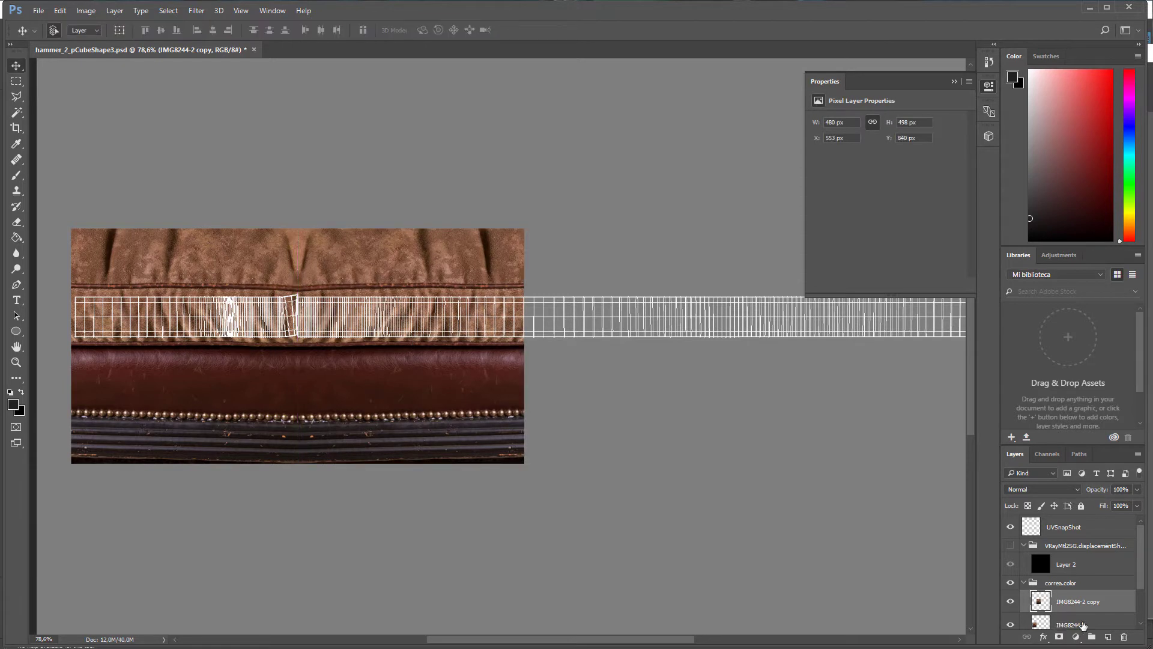
Merge the two leather layers and place a copy of the merged 960 px wide image directly beside it to cover the remaining UV strip.
left_click(1083, 626, "shift")
right_click(1083, 625)
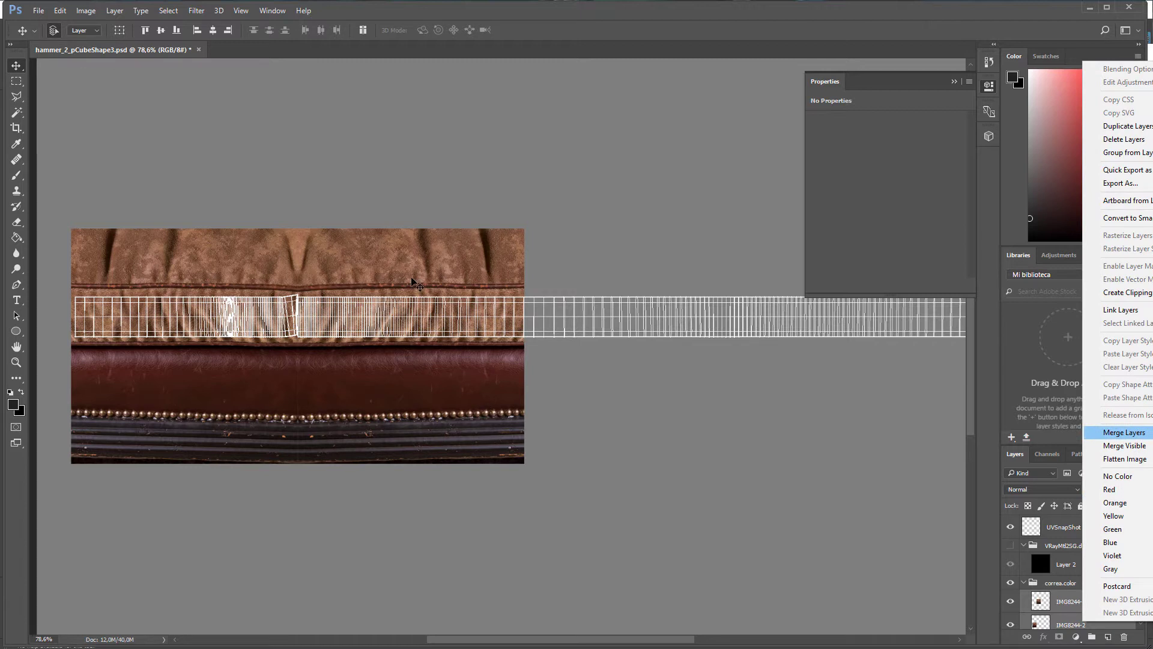
key("Return")
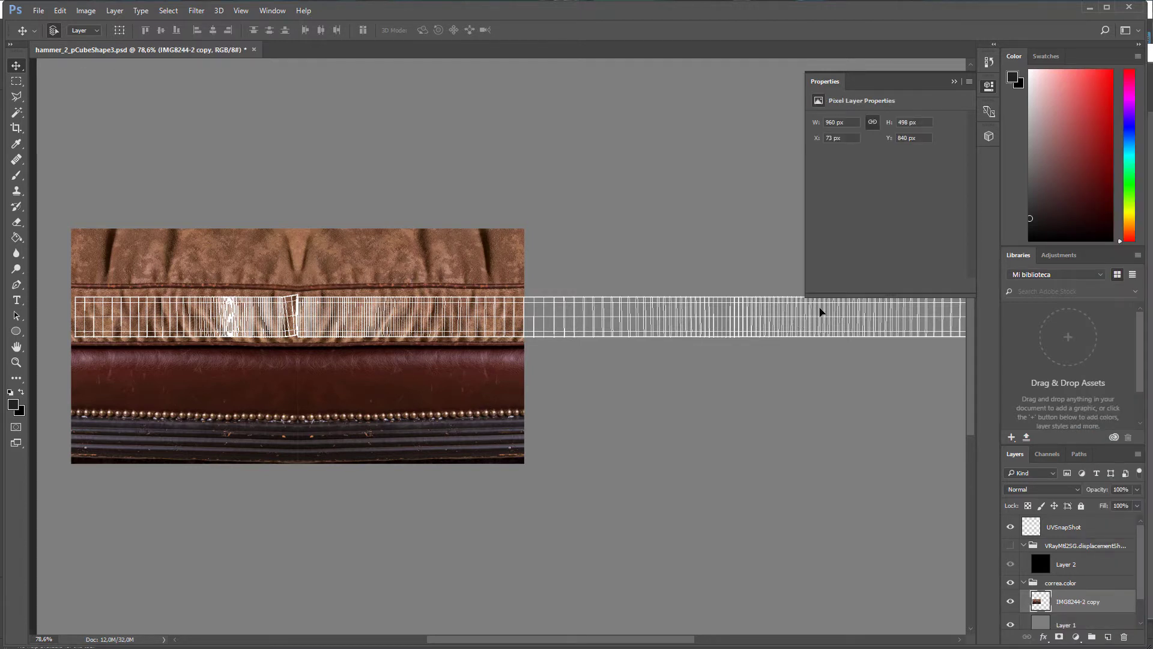
left_click_drag(828, 297, 770, 259, "alt")
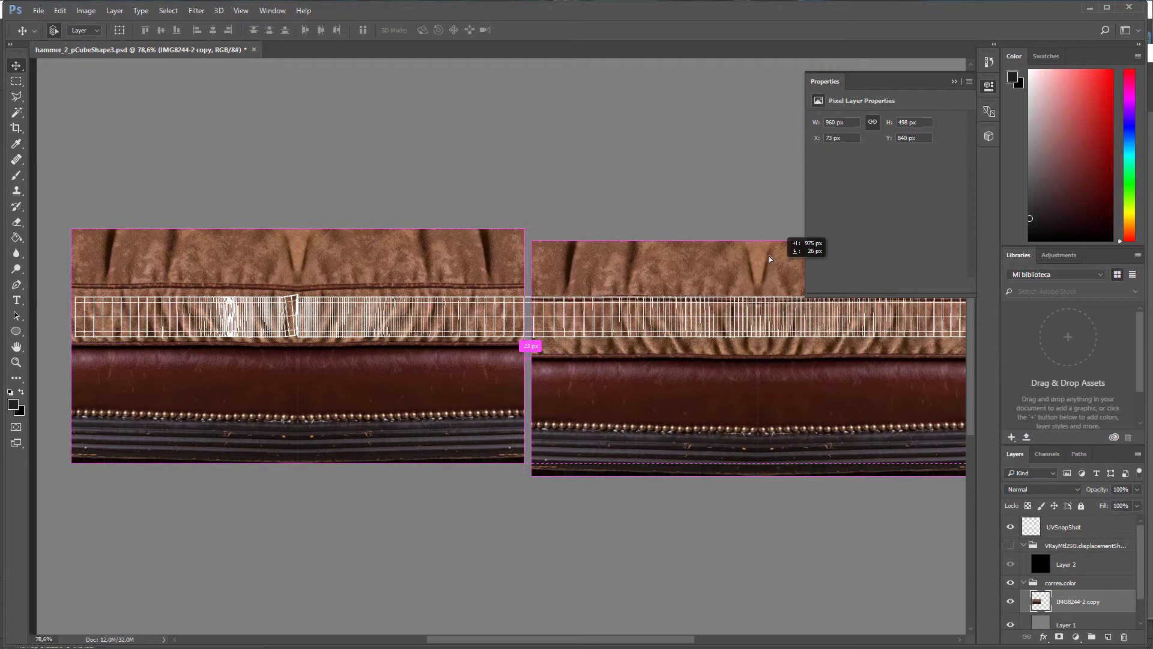
left_click_drag(663, 305, 662, 304, "alt")
scroll(663, 305, "down", 3, "alt")
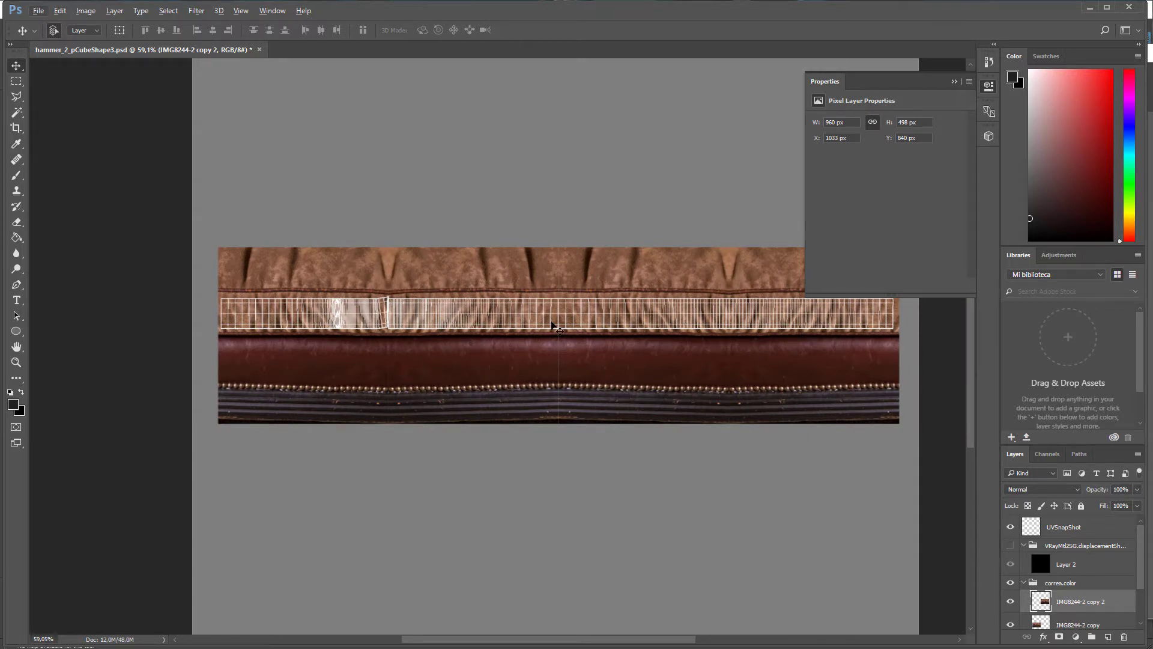
Hide the UV snapshot layer and save the strap's PSD file.
left_click(1010, 527)
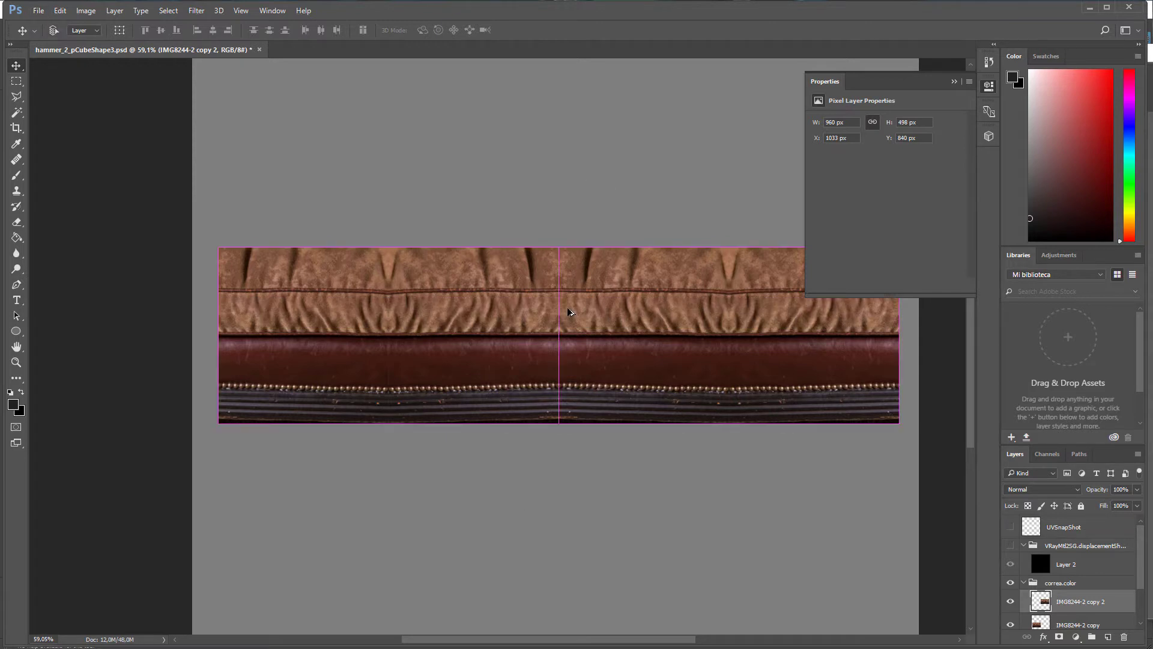
key("ctrl+s")
scroll(559, 319, "up", 3, "alt")
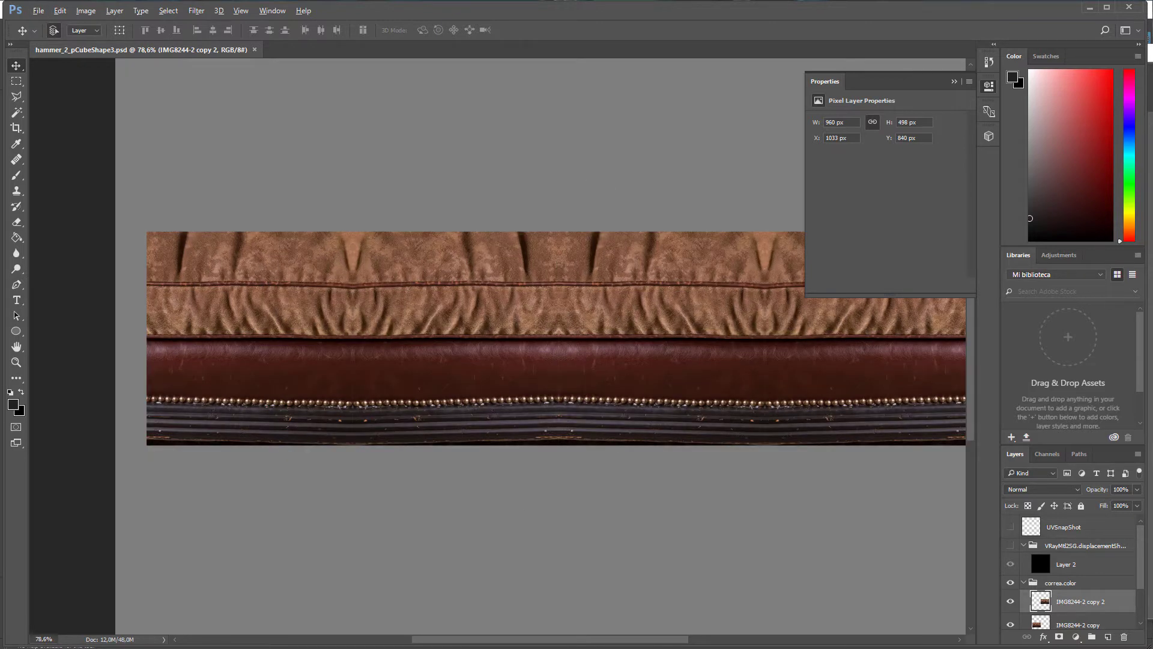
scroll(612, 349, "down", 2, "alt")
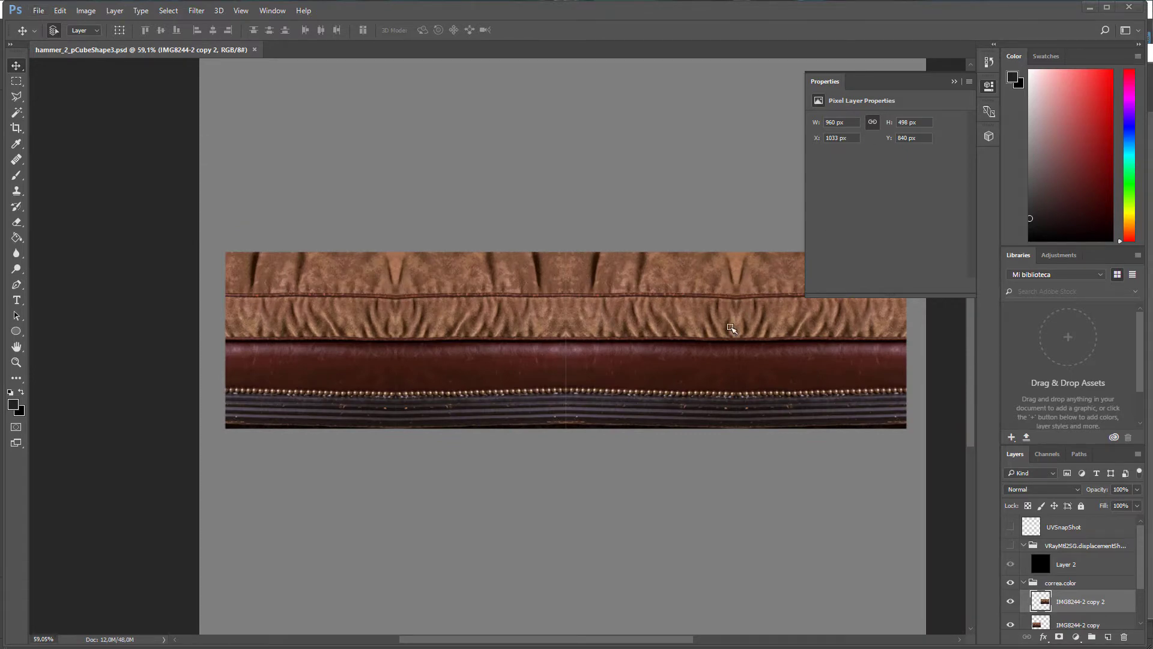
Switch to Maya, turn off the checker map to show the leather texture behind the strap's UVs, and close the UV Editor.
key("alt+Tab")
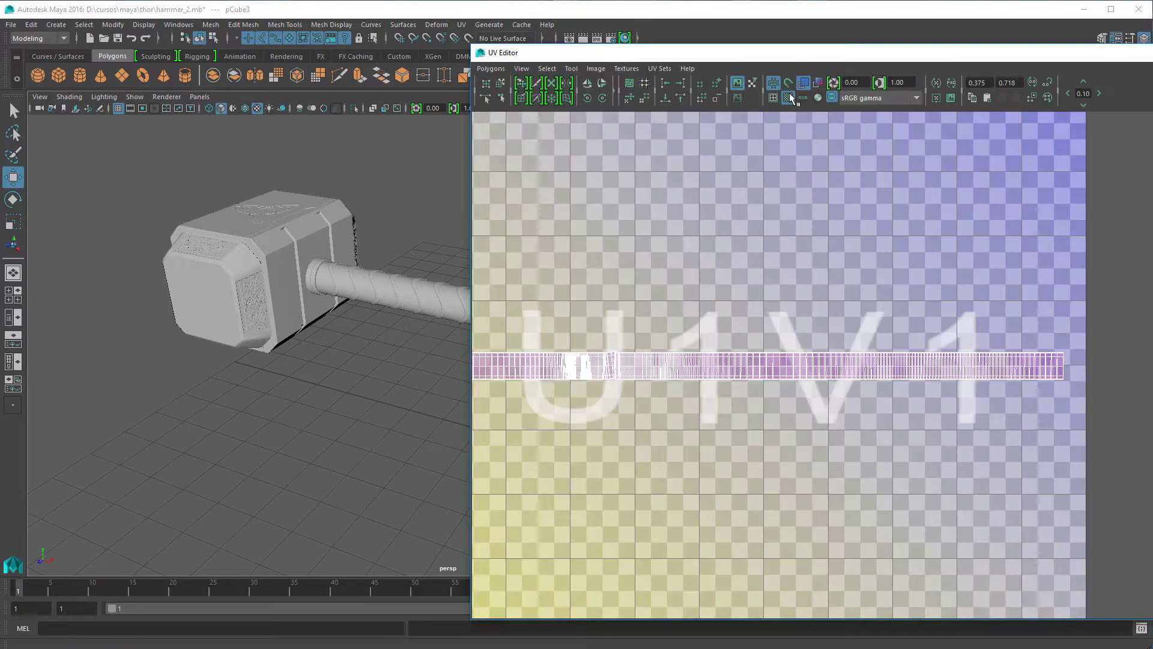
left_click(788, 98)
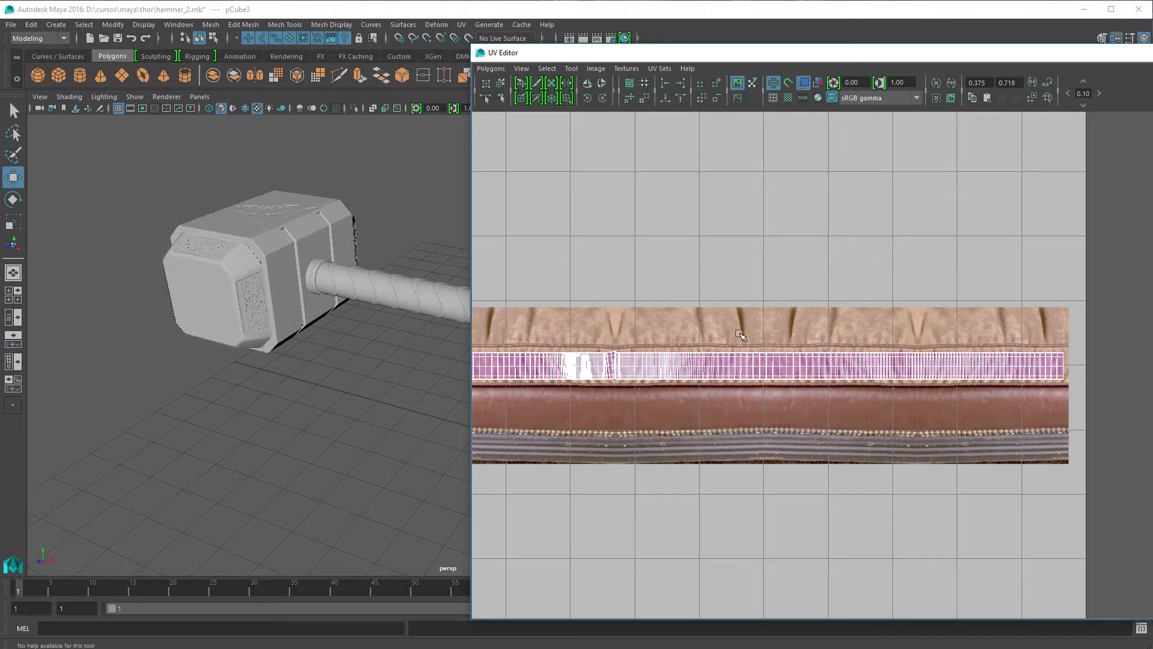
left_click(1152, 52)
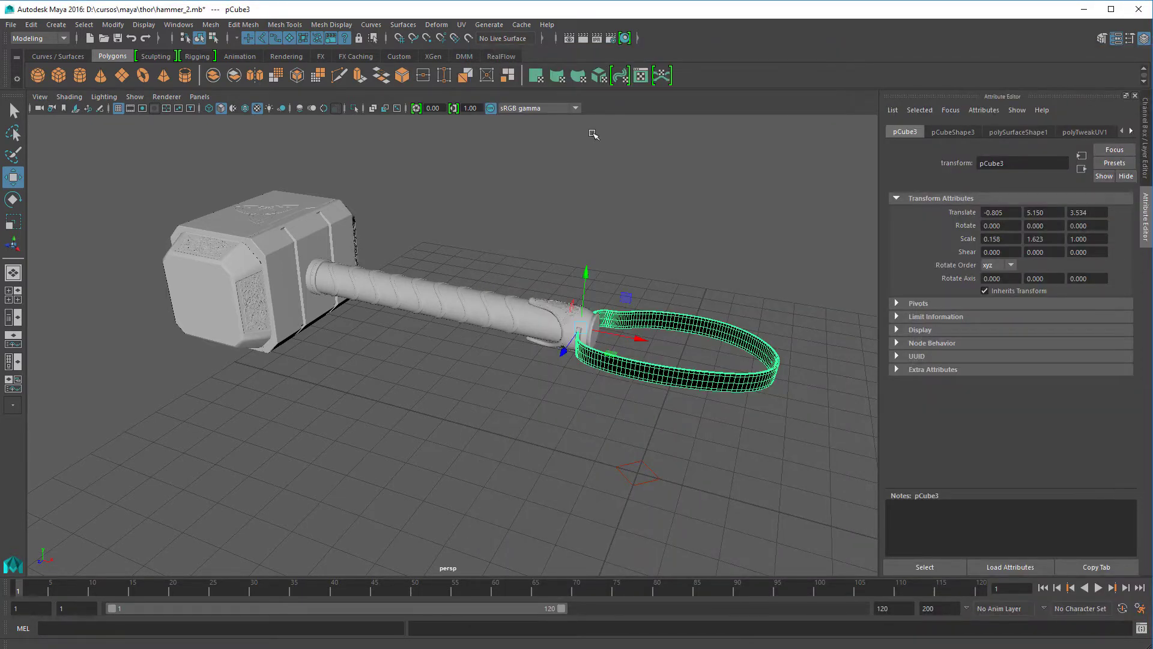
Delete the strap's construction history and deselect the strap.
left_click(14, 24)
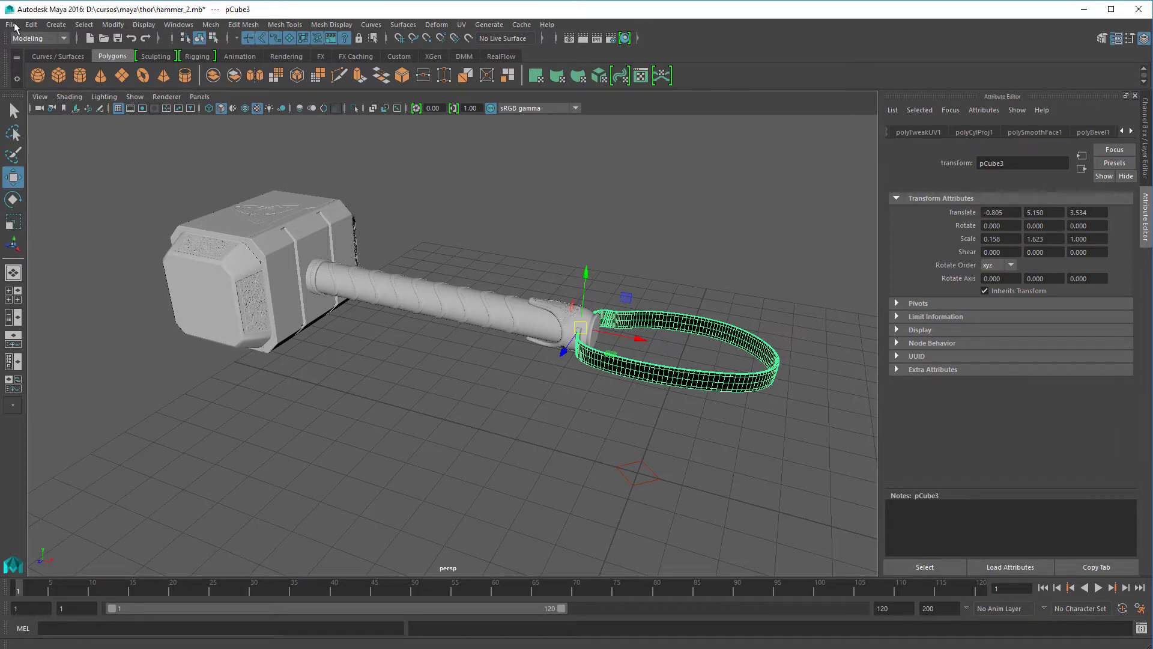
left_click(11, 24)
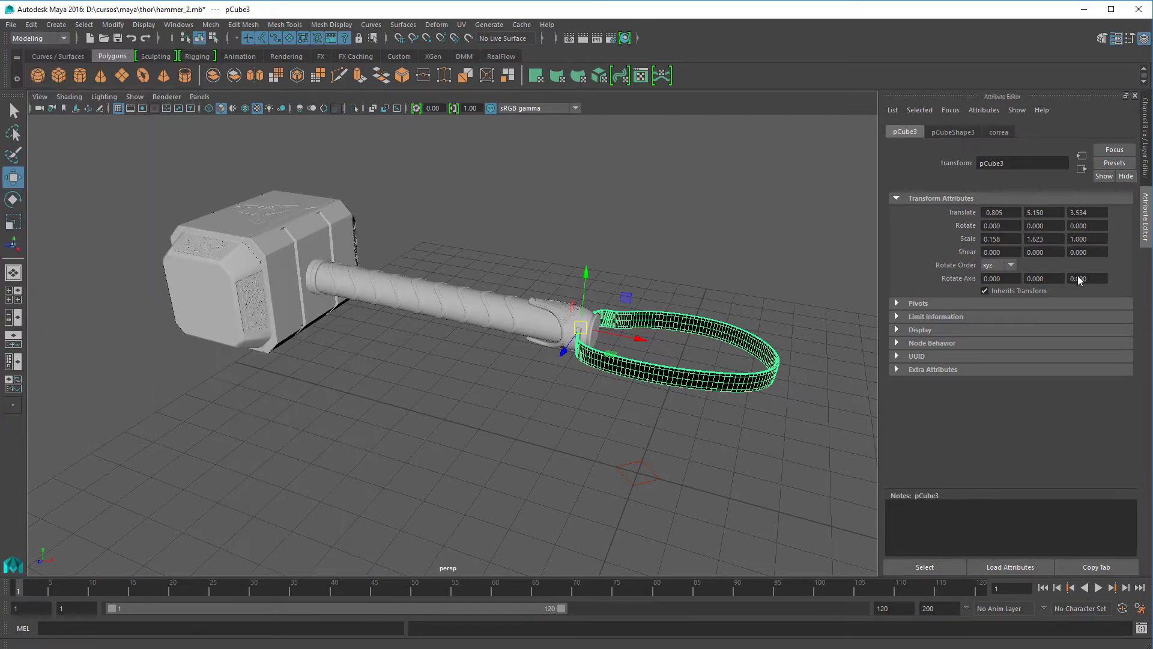
left_click(732, 322)
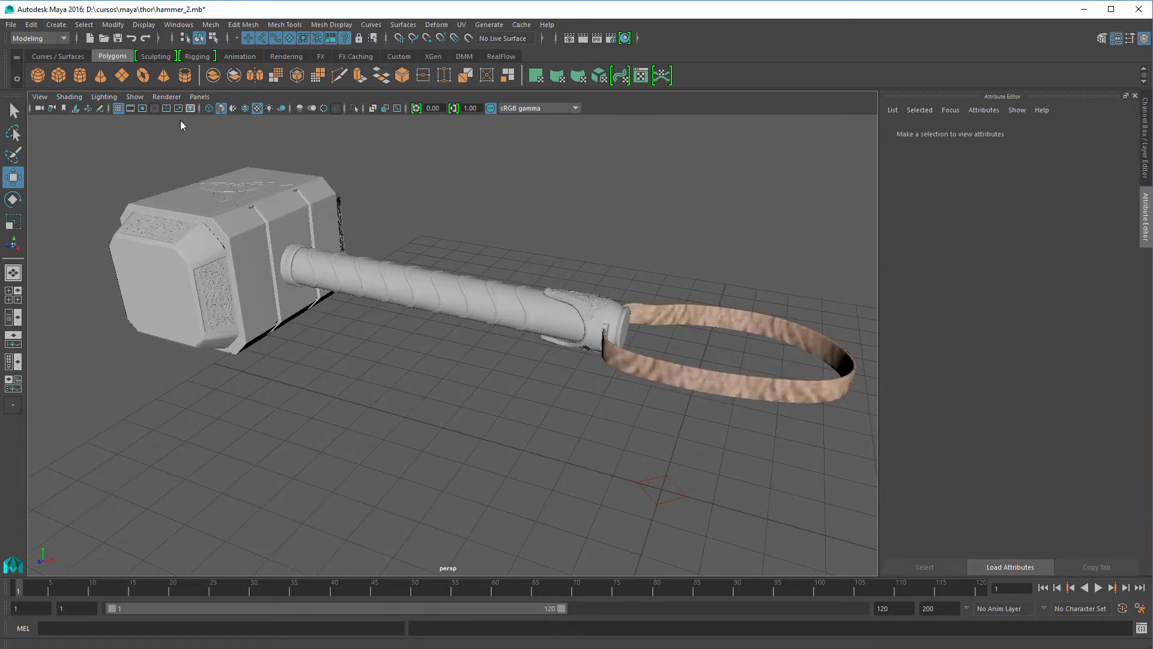
Set the perspective view's renderer to Legacy Default Viewport and inspect the leather texture on the strap.
left_click(166, 96)
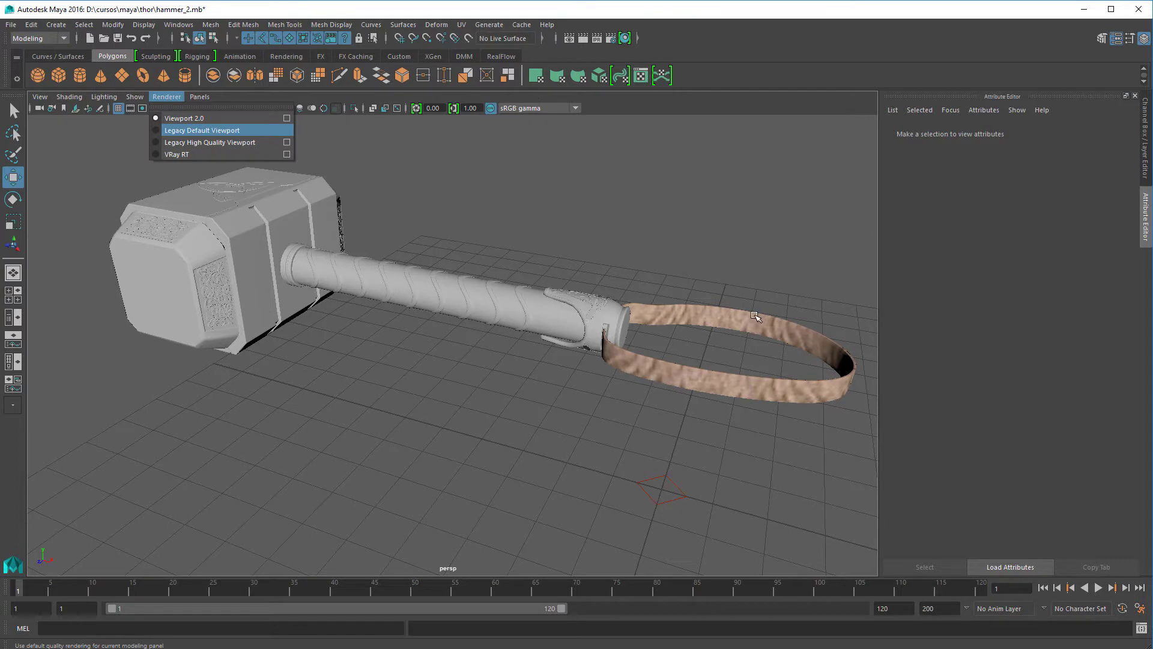
key("Return")
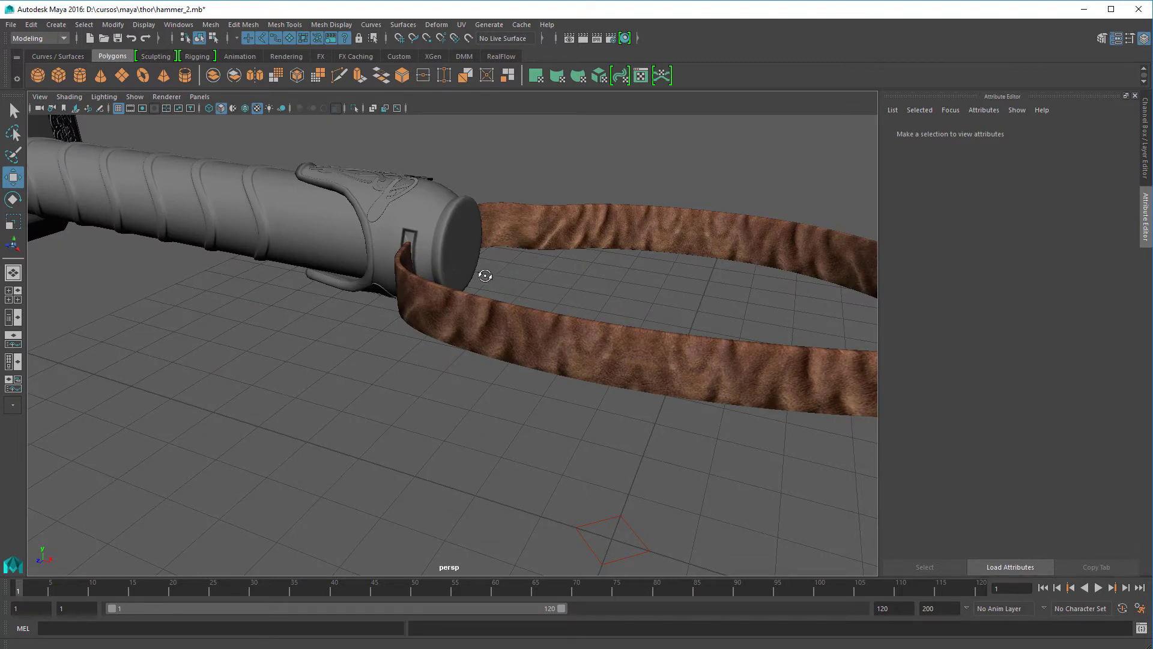
left_click_drag(476, 266, 559, 271, "alt")
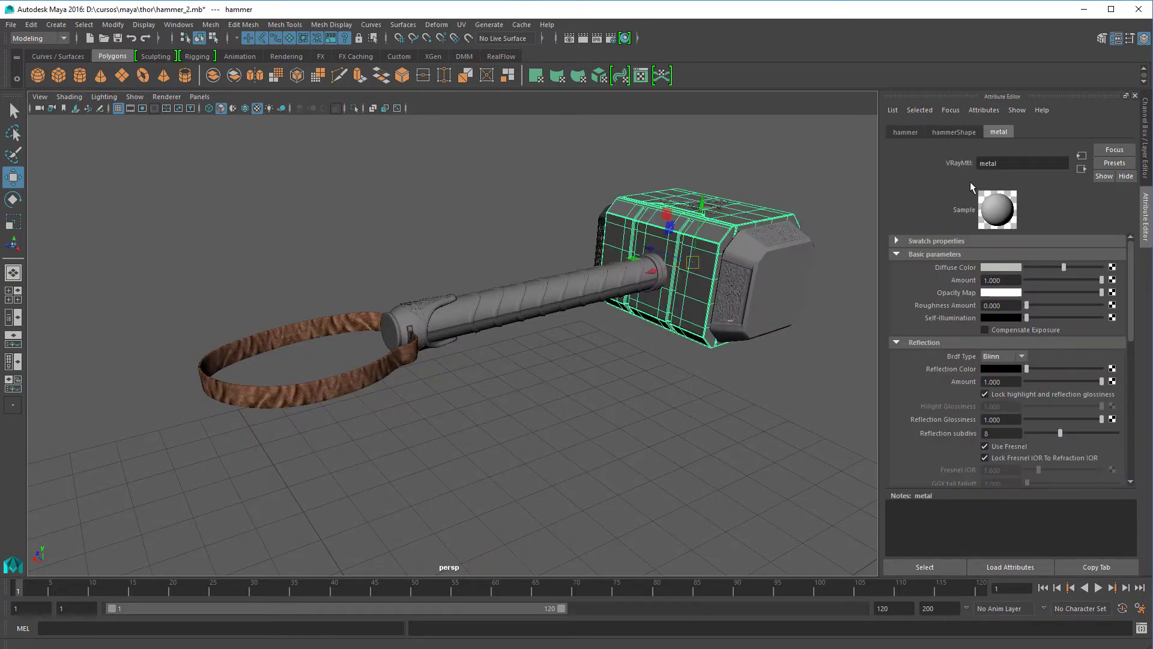
Display the hammer head's full UV layout over the checker map in the UV Editor.
key("alt+Tab")
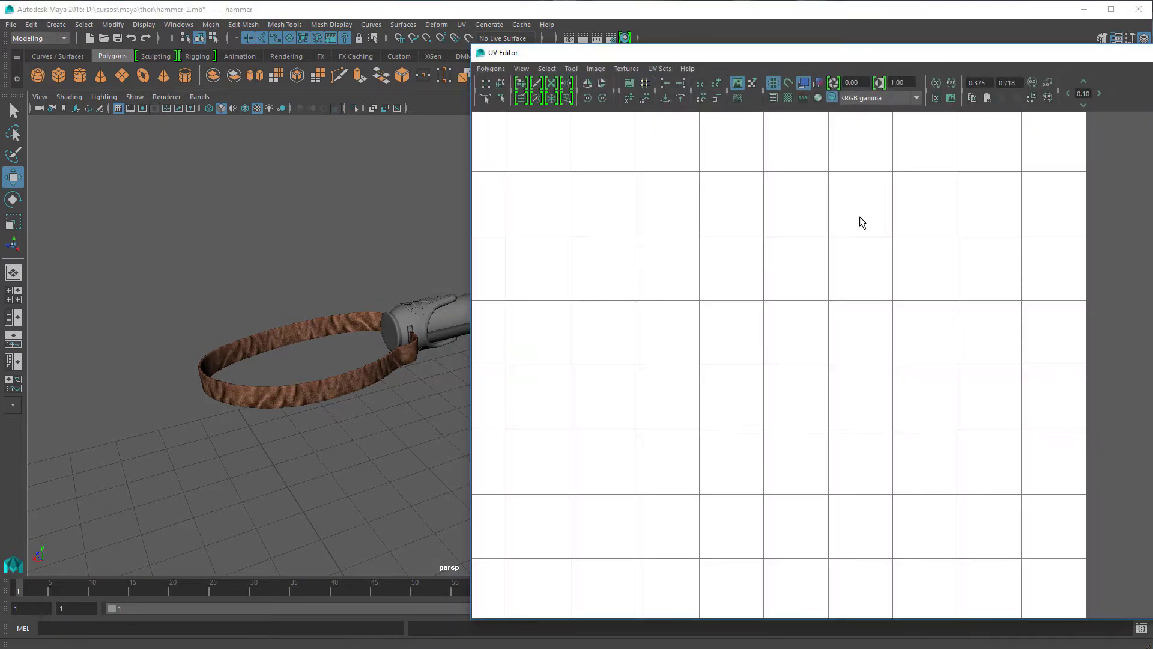
left_click(788, 98)
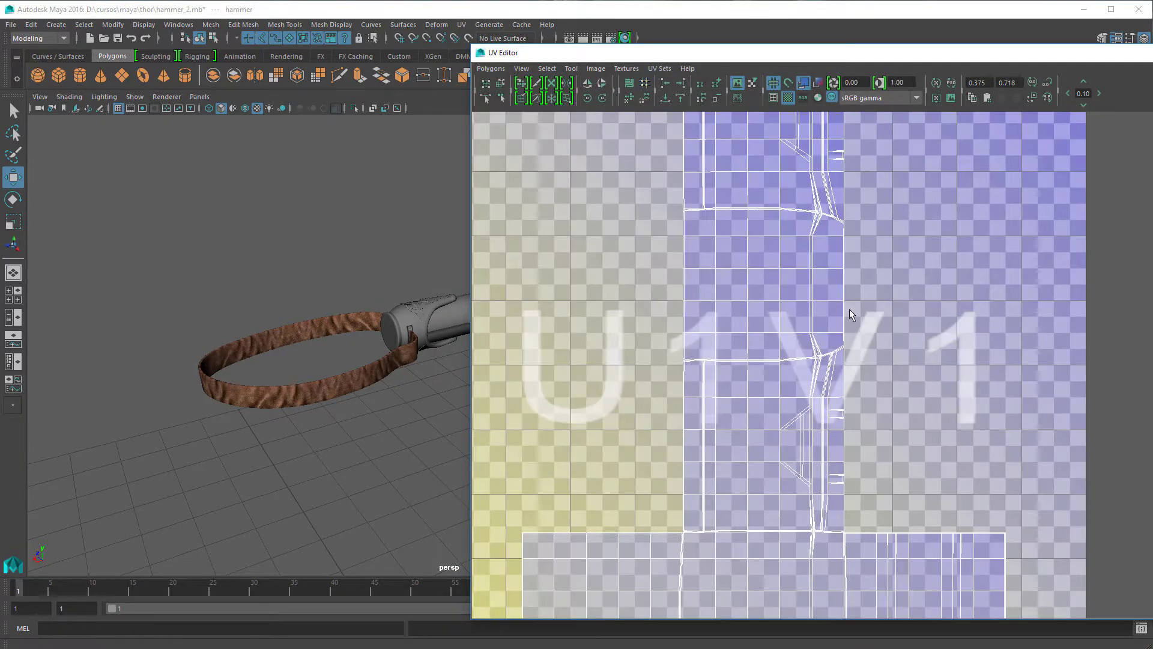
scroll(850, 315, "down", 5)
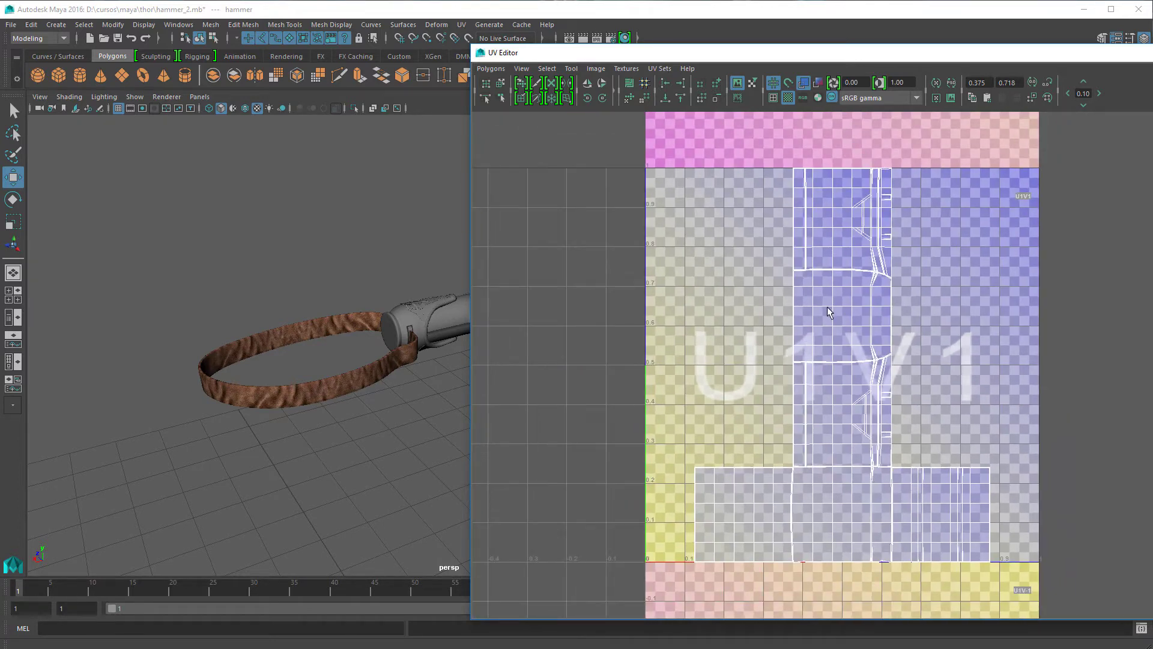
scroll(830, 306, "down", 1)
scroll(894, 301, "down", 1)
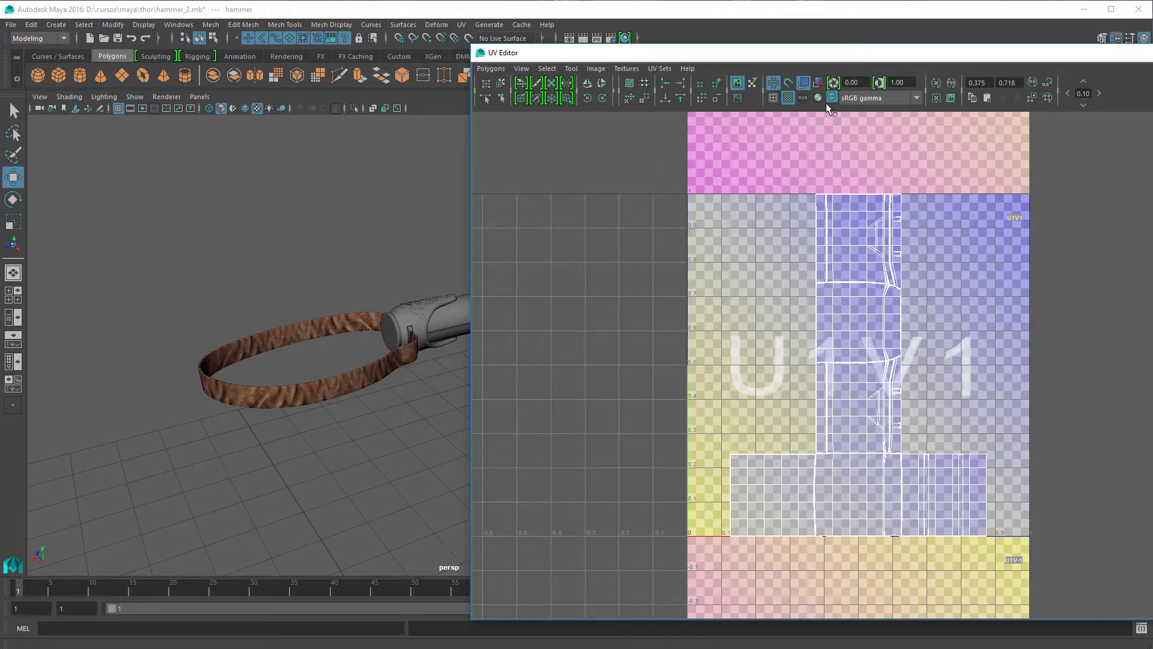
Create a 2048 × 2048 PSD network for the hammer head with the metal color and displacement attributes, opening it in Photoshop.
left_click(595, 69)
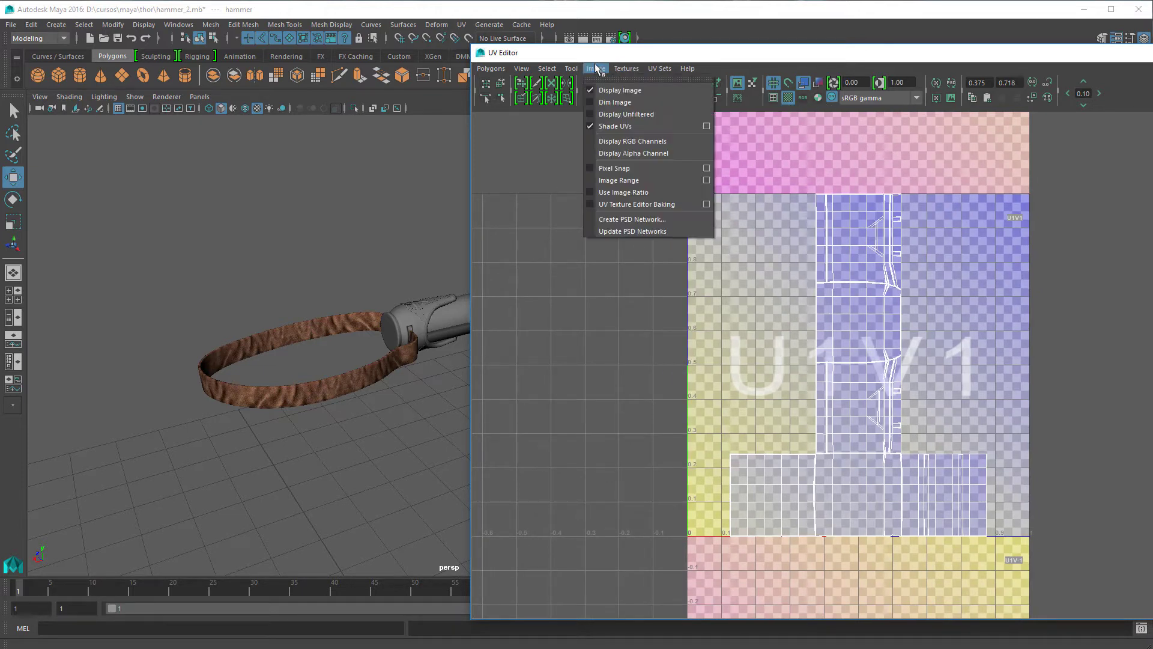
left_click(606, 220)
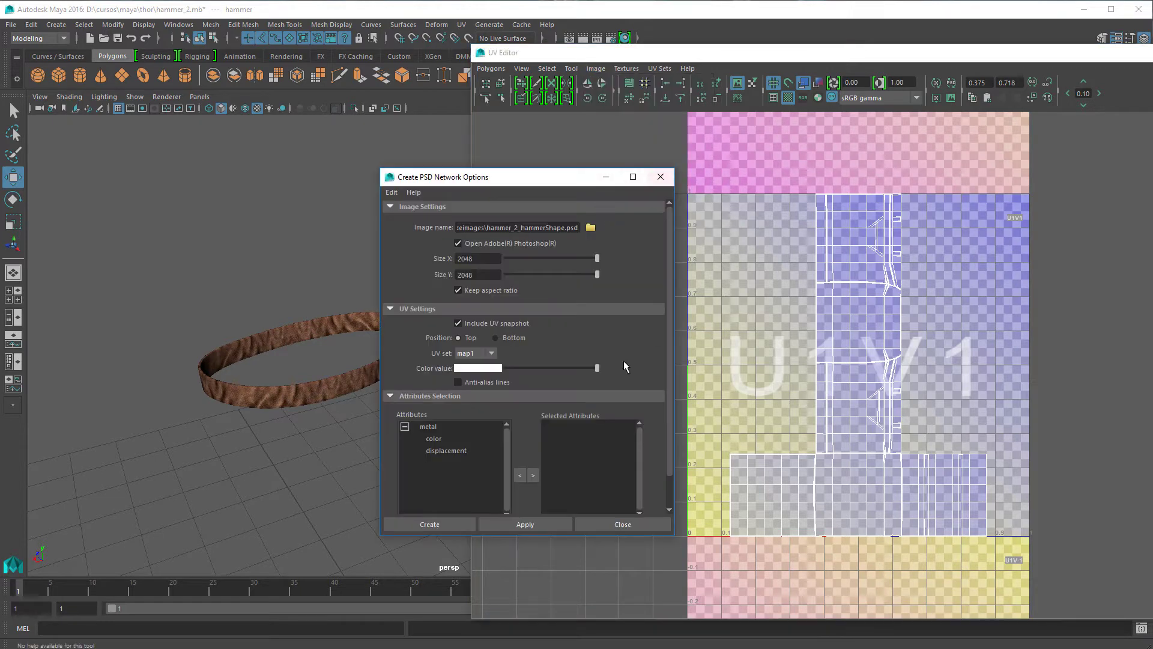
left_click(430, 439)
left_click(433, 451)
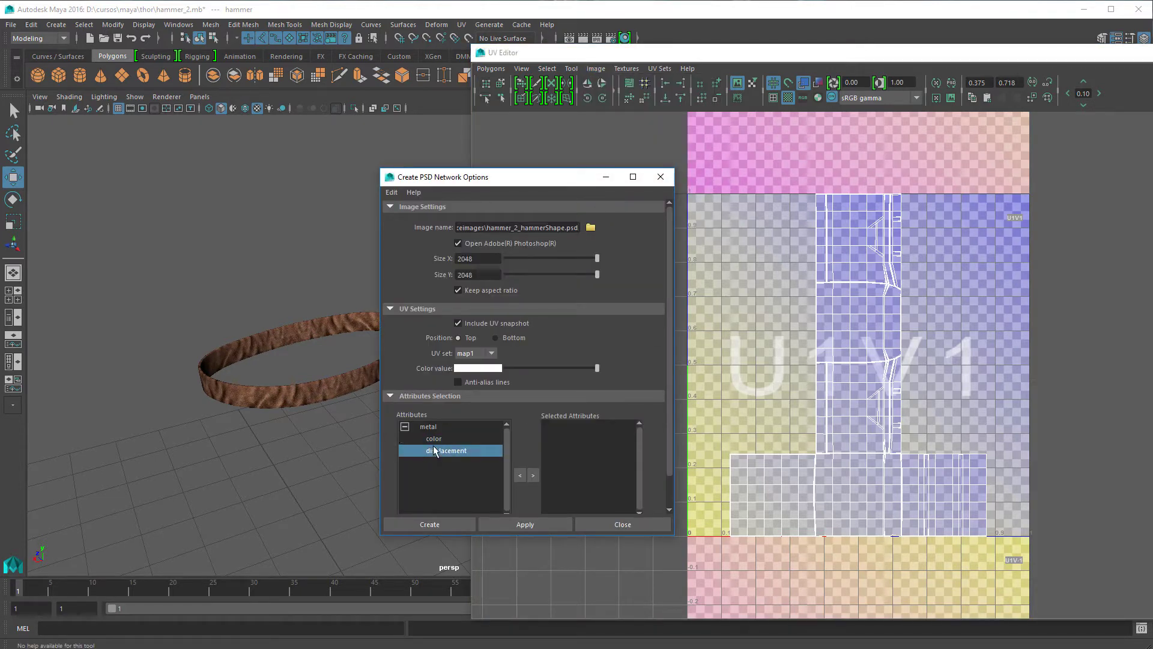
left_click(433, 441, "shift")
left_click(532, 477)
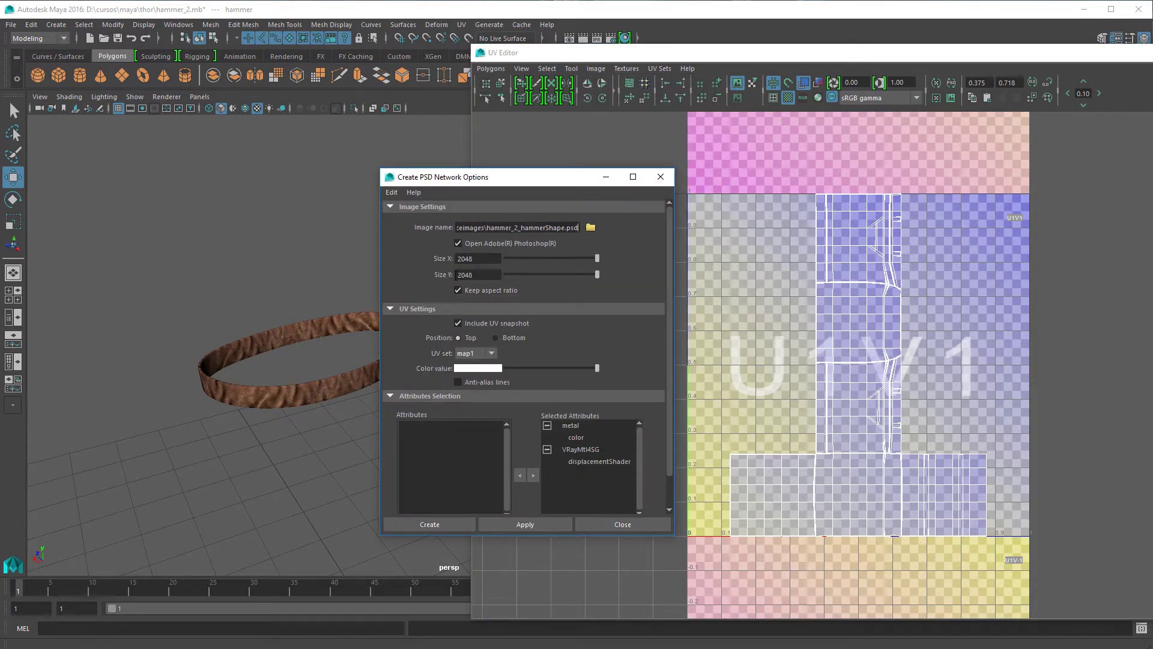
left_click(457, 522)
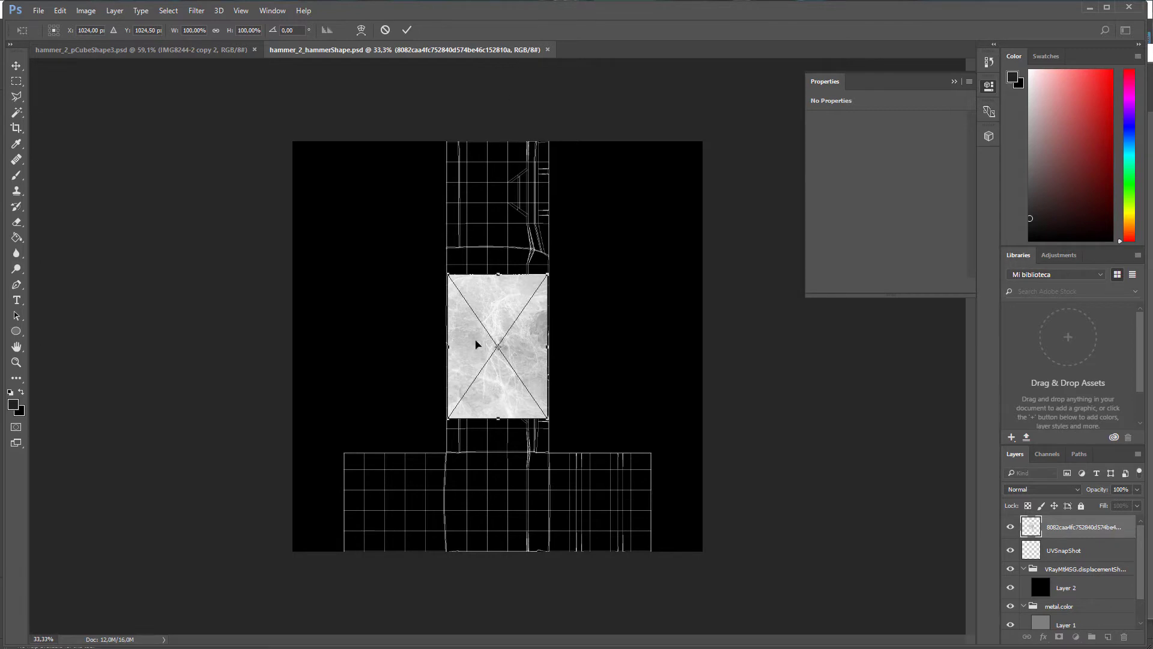
Place the light gray veined stone image at 500 × 721 px in the canvas's lower-left corner of hammer_2_hammerShape.psd.
left_click_drag(476, 345, 328, 479)
double_click(328, 475)
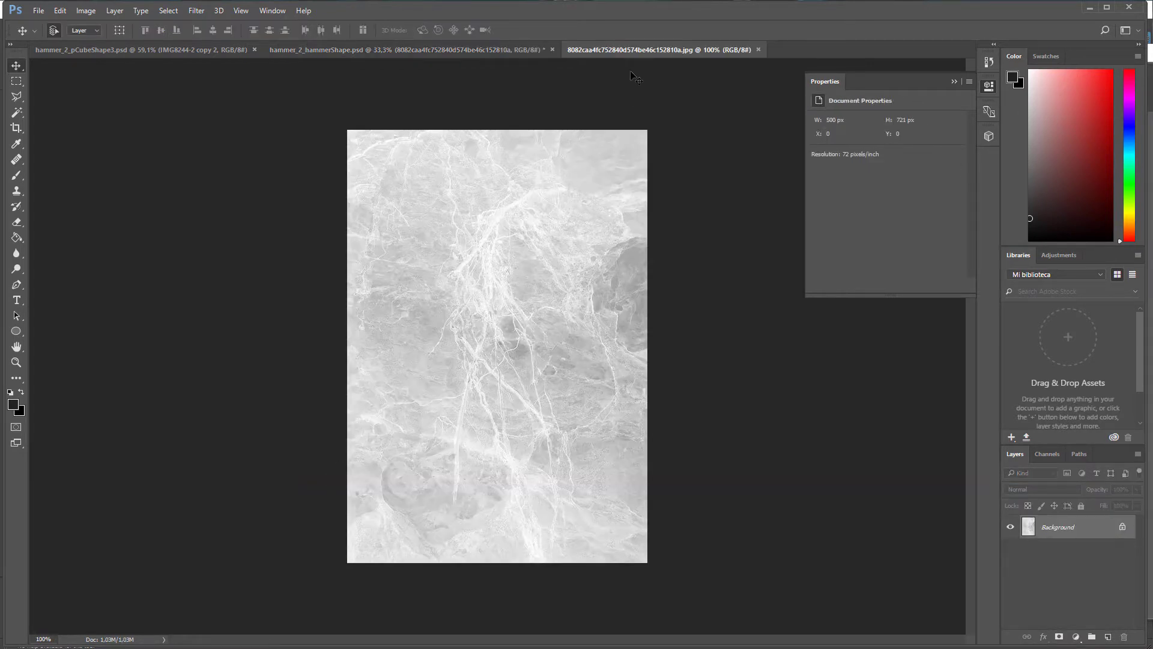
left_click(481, 49)
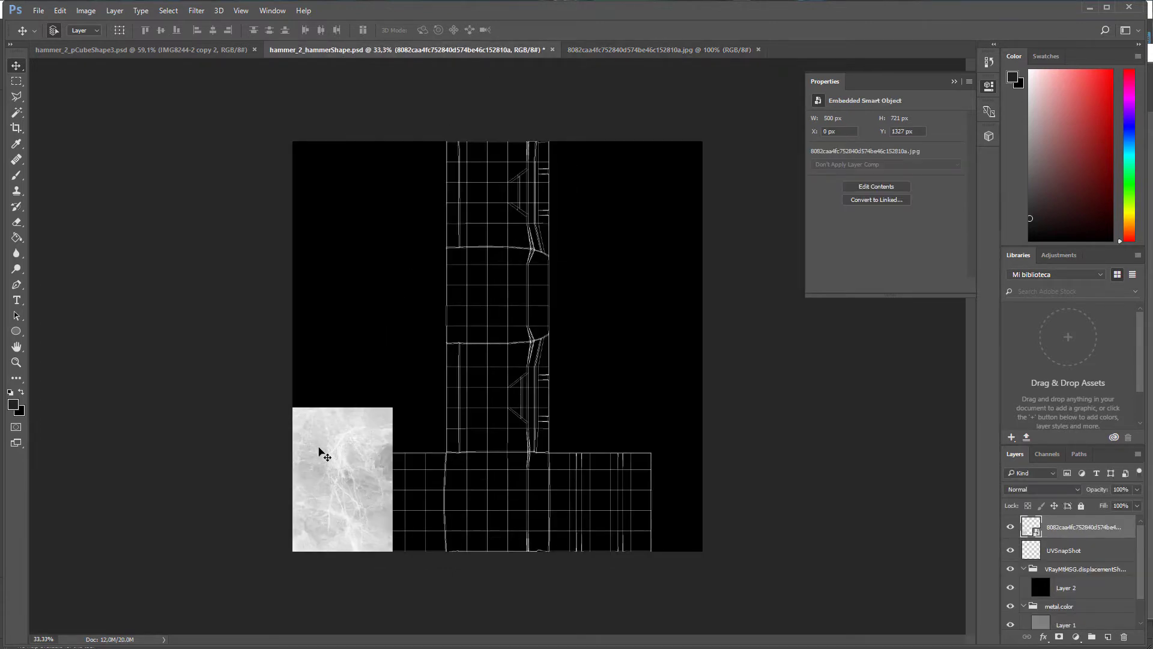
Rasterize the stone image layer and move it into the metal.color group, hiding the displacement group.
right_click(1046, 529)
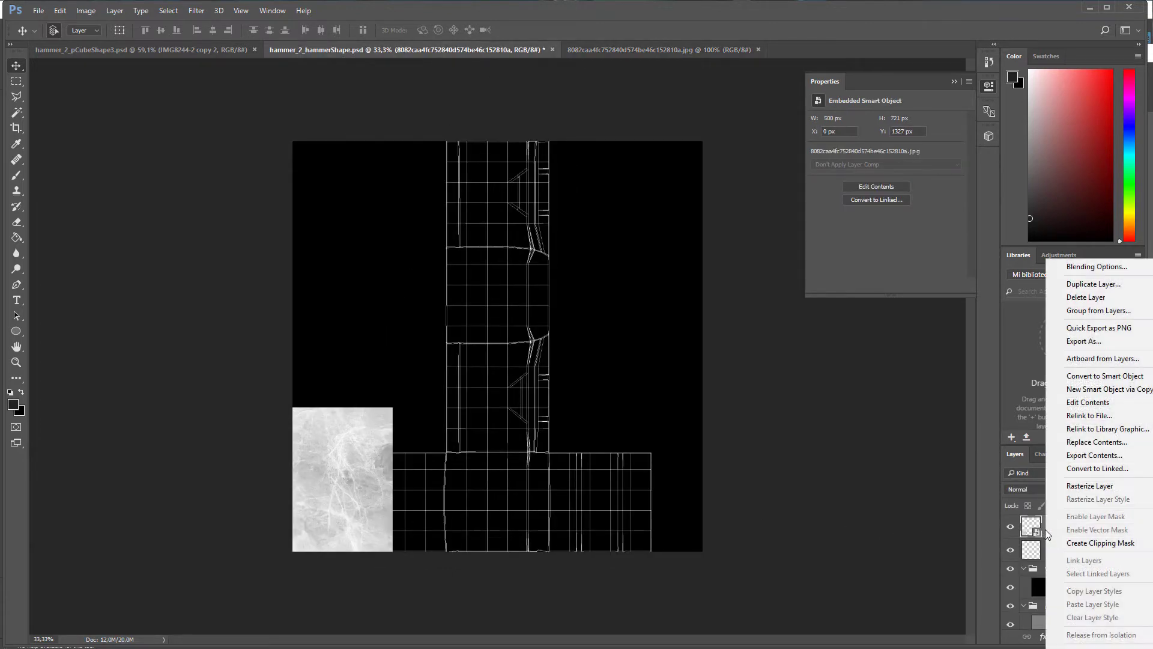
left_click(1094, 487)
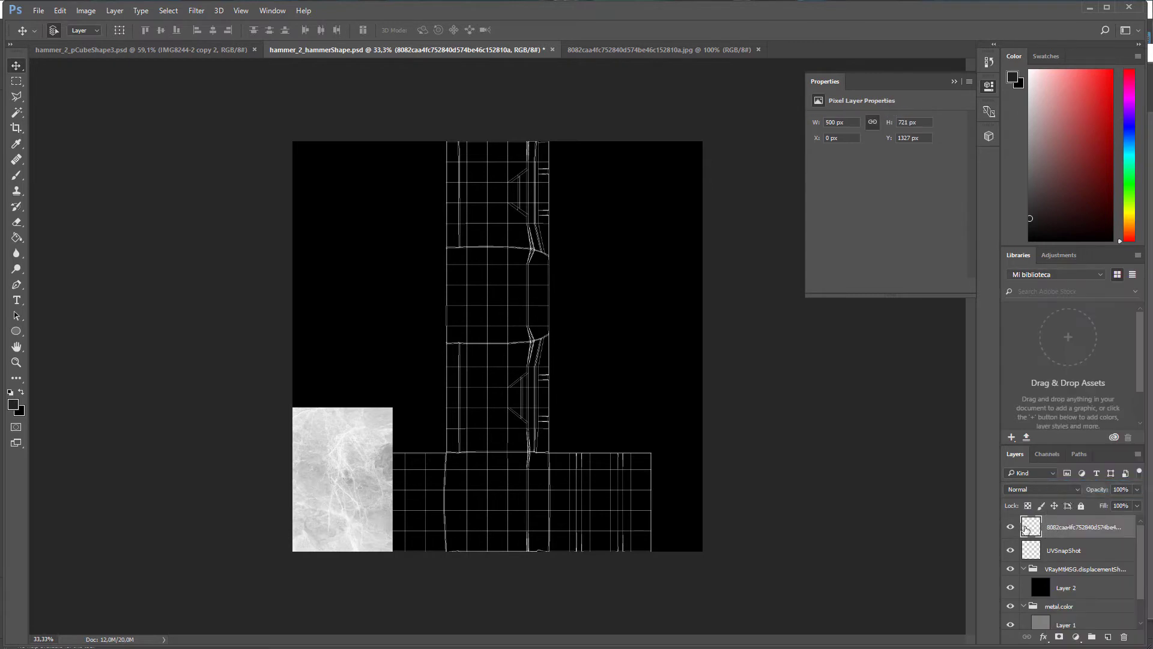
left_click_drag(1029, 528, 1039, 621)
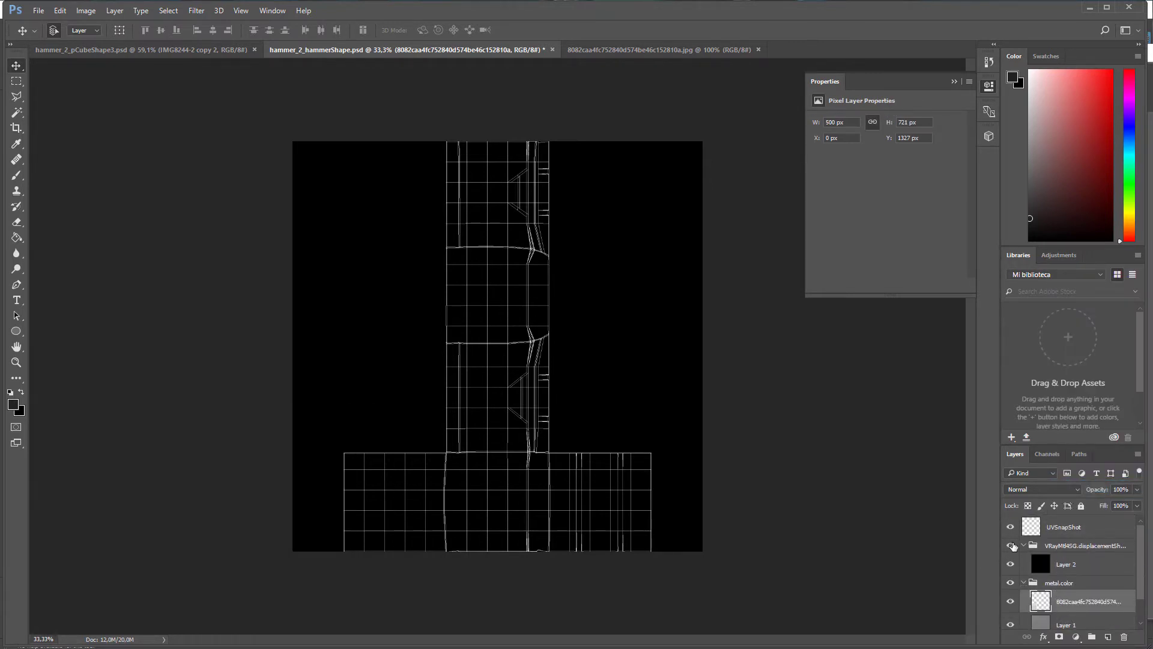
left_click(1011, 545)
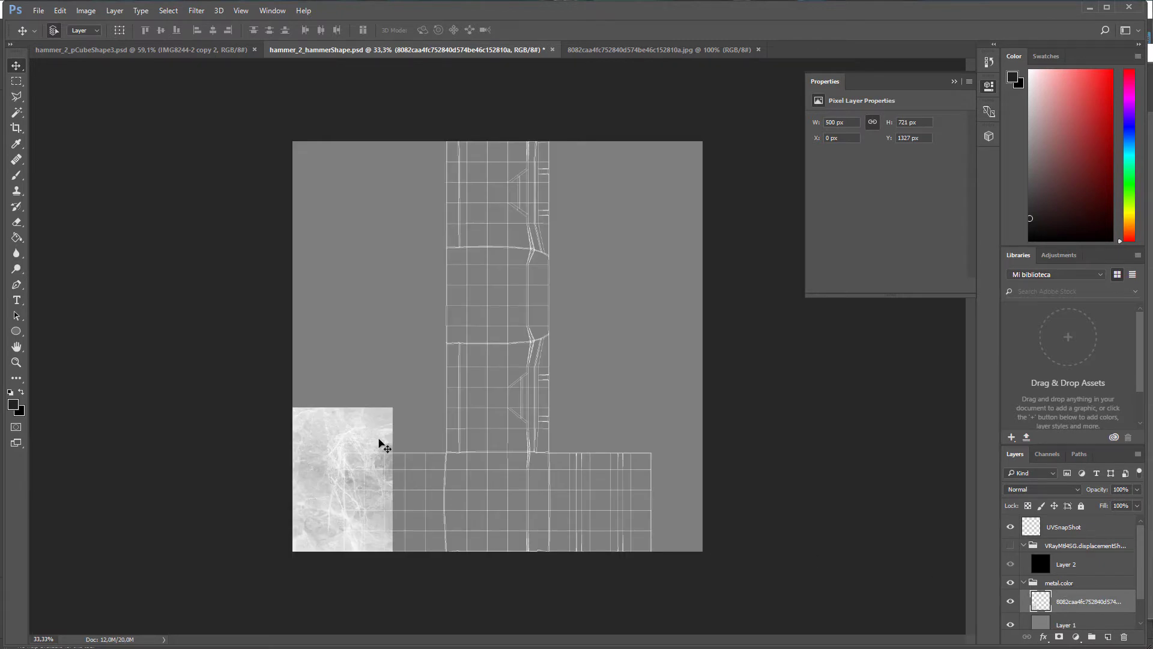
Duplicate the stone image layer directly to its right and flip the copy horizontally so it mirrors the original.
left_click_drag(381, 443, 448, 432, "alt")
scroll(428, 495, "up", 2, "alt")
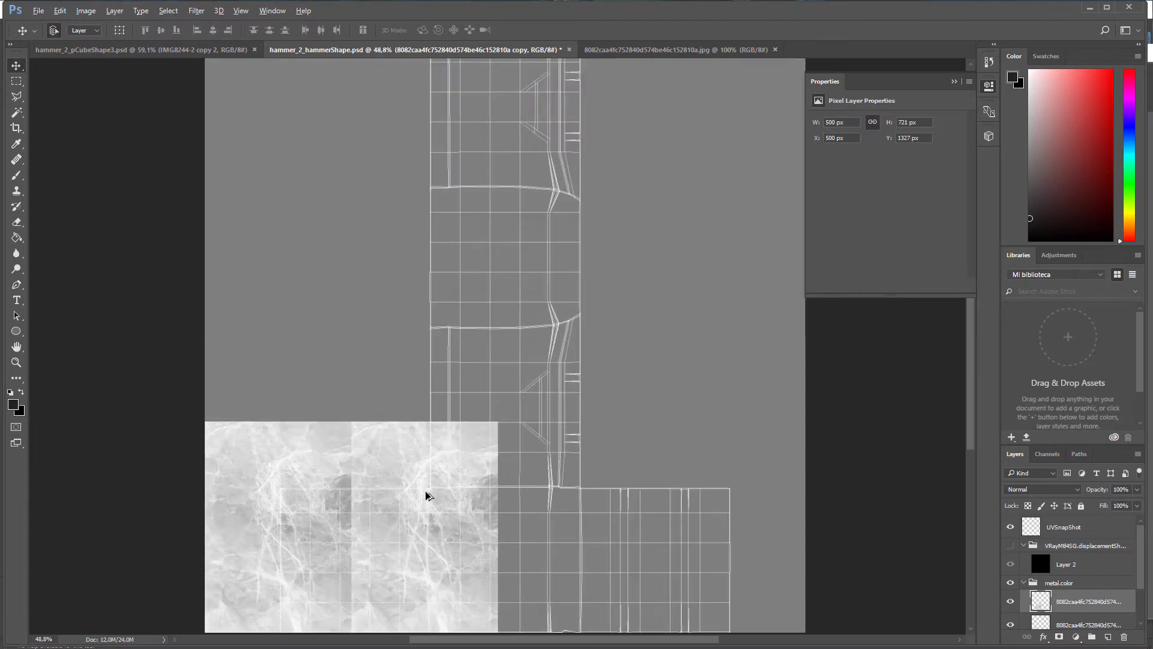
scroll(427, 496, "up", 1, "alt")
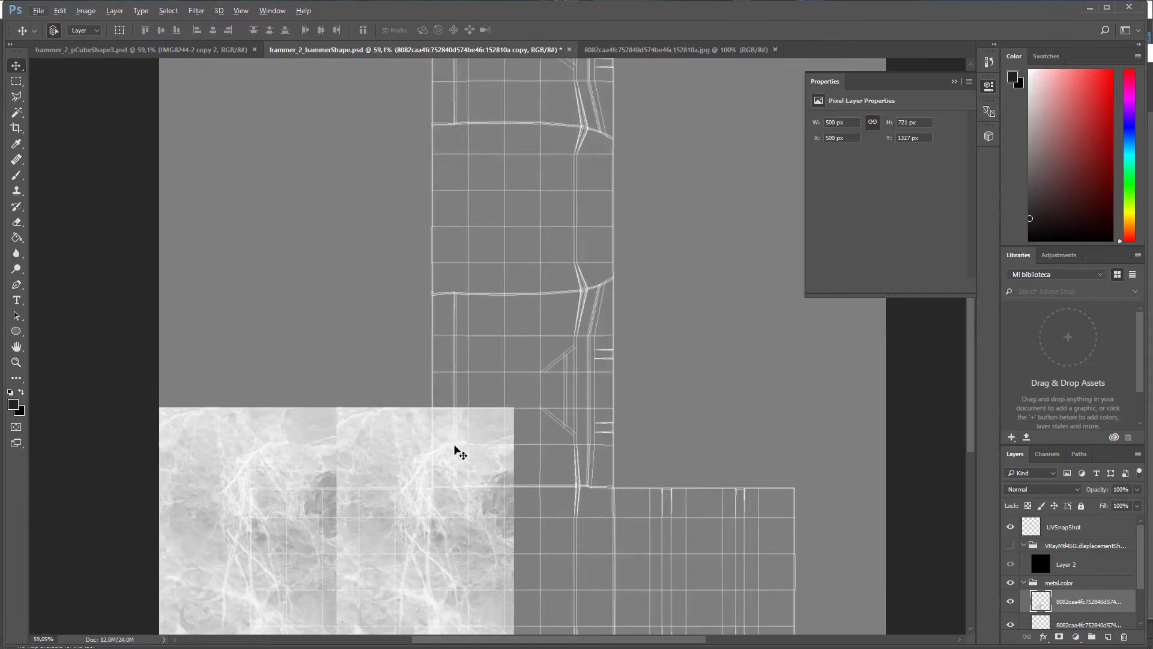
key("ctrl+t")
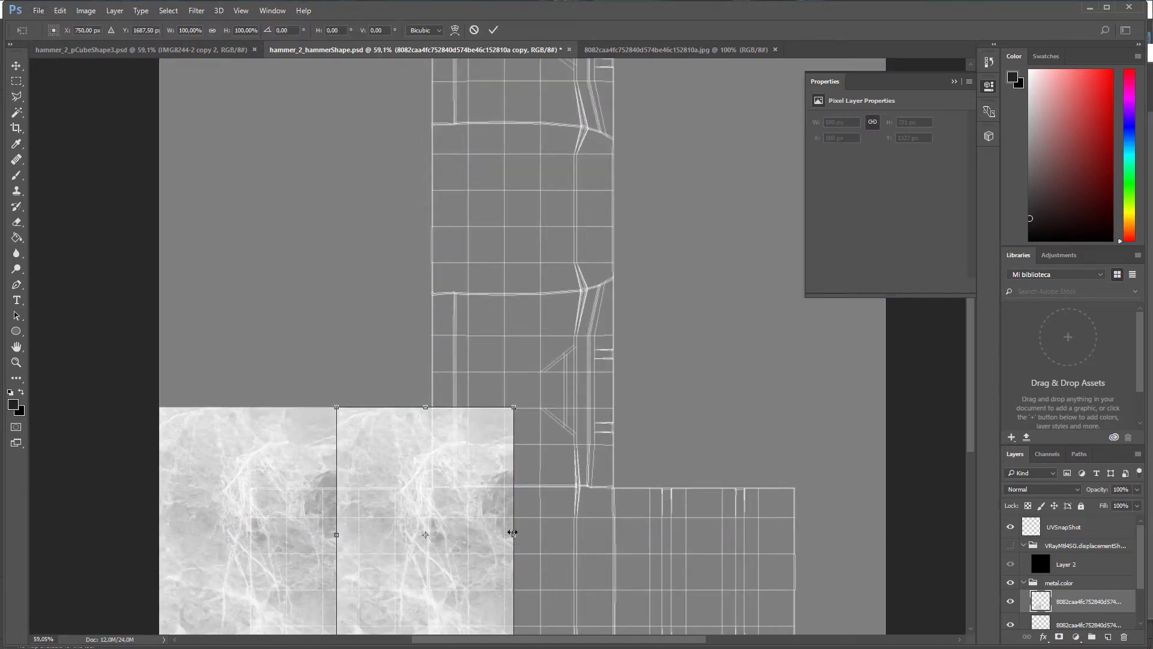
left_click_drag(512, 533, 336, 534, "alt")
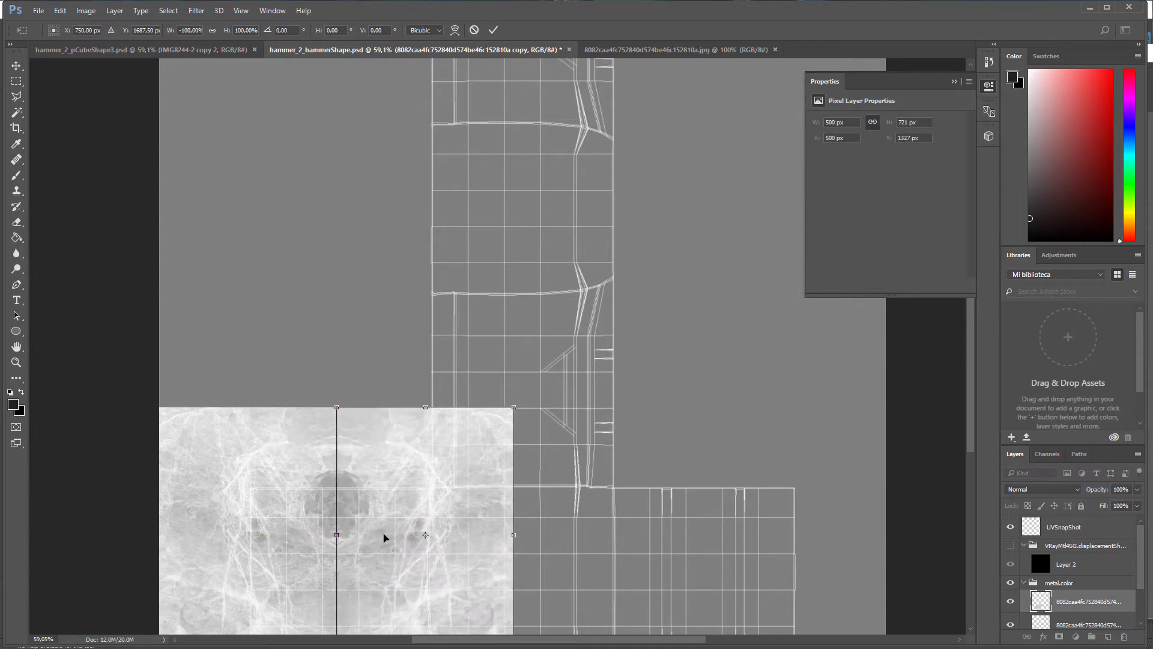
key("Return")
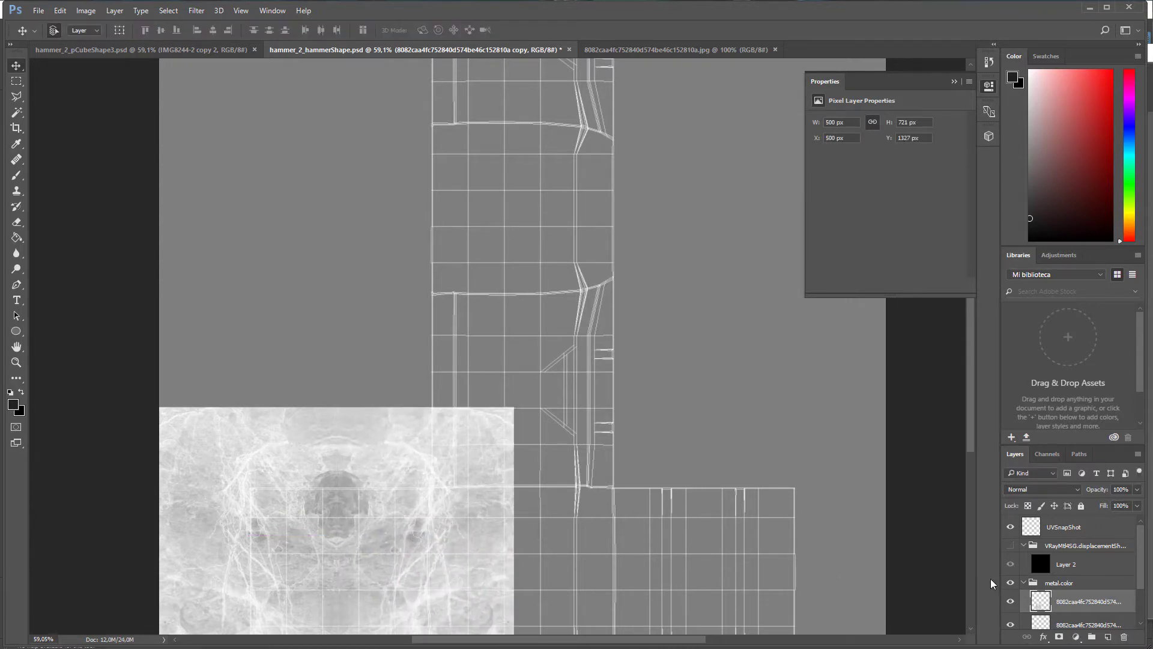
Merge the stone image layer and its mirrored copy into a single 1000 × 721 px layer.
left_click(1072, 626, "shift")
right_click(1072, 626)
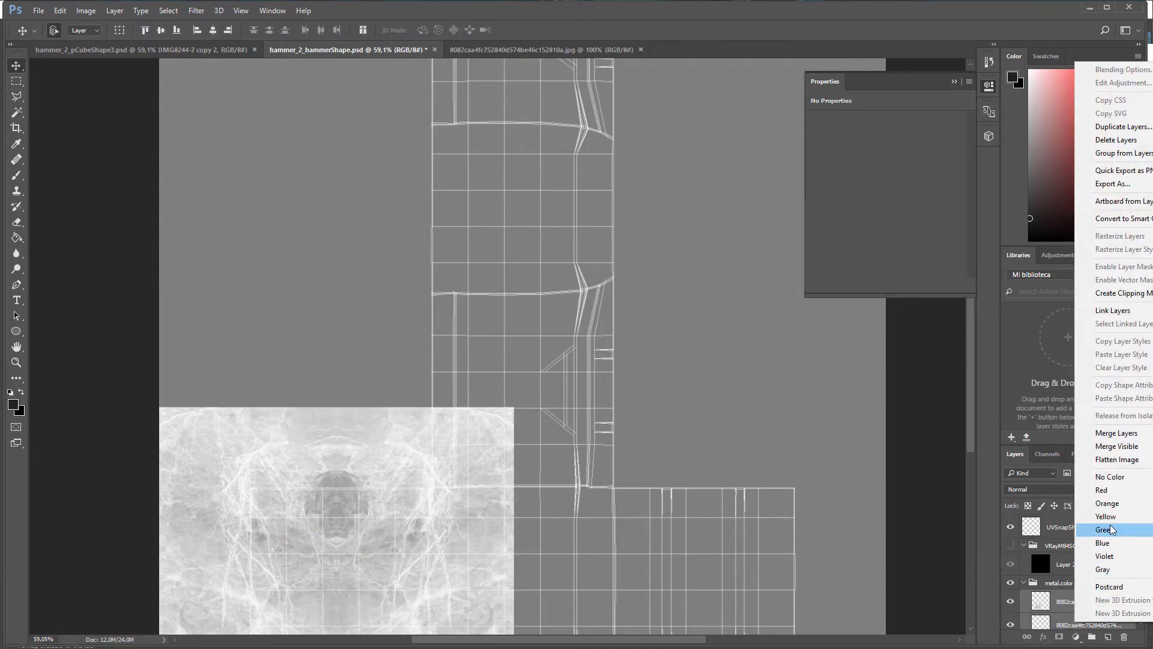
left_click(1117, 432)
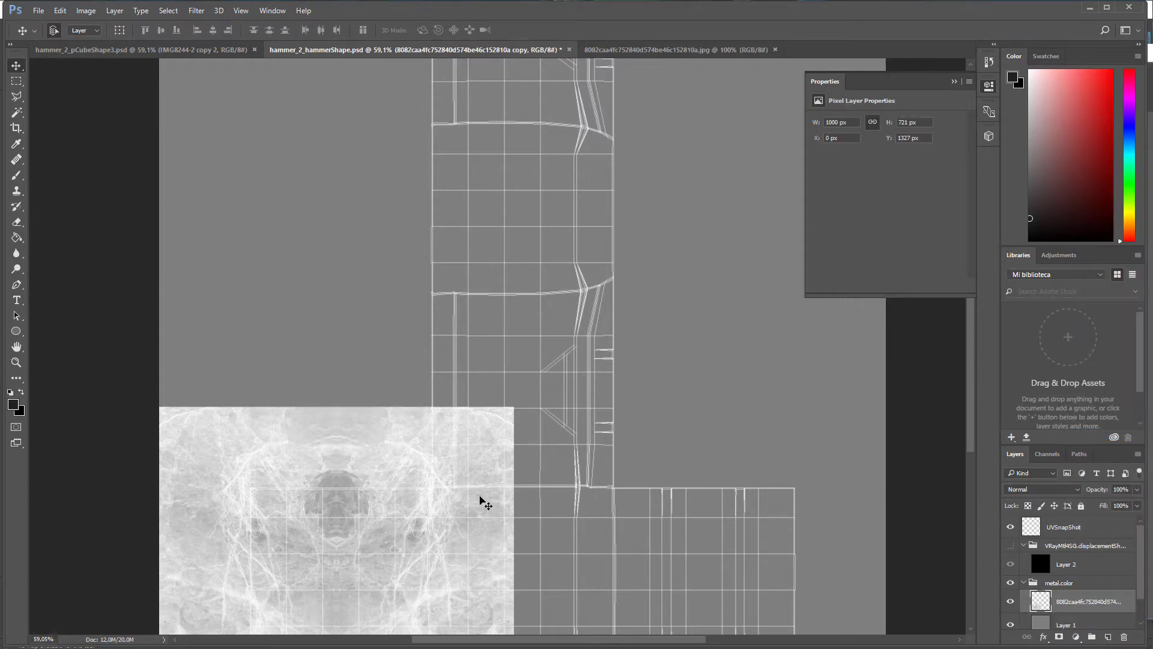
Duplicate the merged 1000 px stone layer directly to its right at X 1000 px and flip the copy horizontally.
left_click_drag(310, 452, 673, 452, "alt")
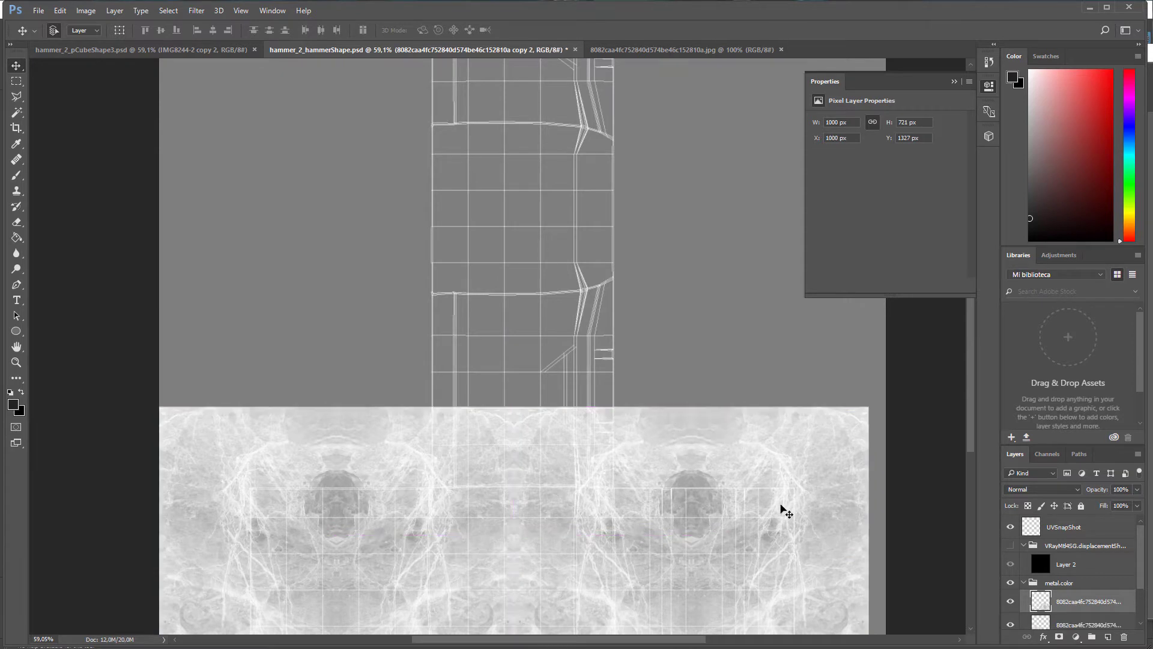
key("ctrl+t")
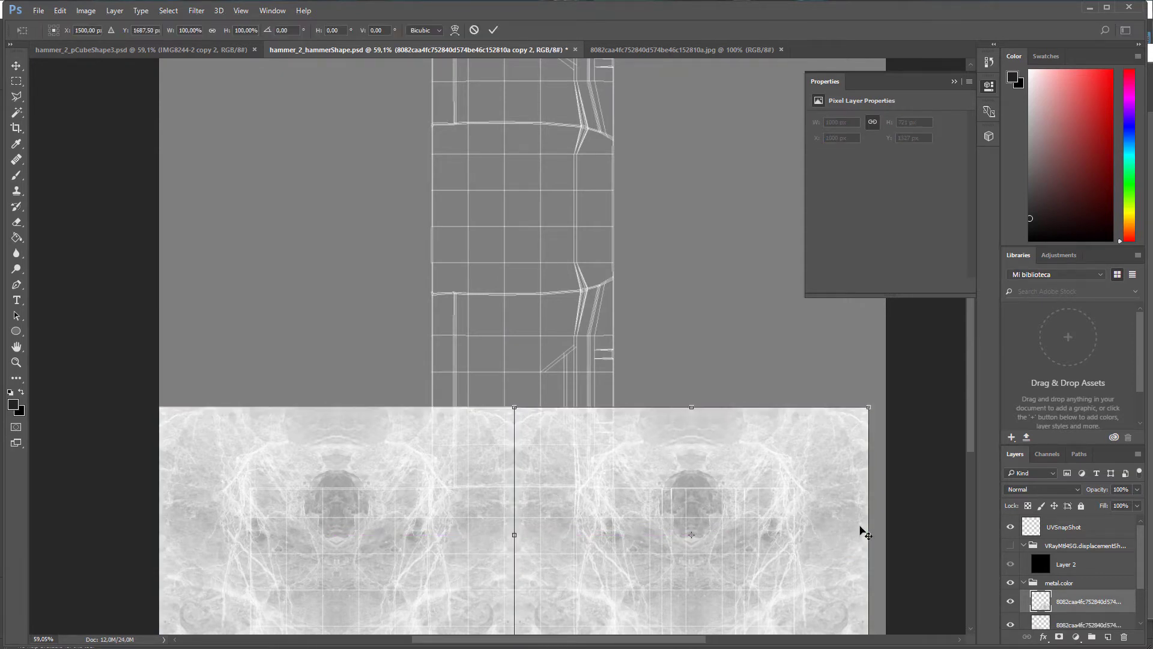
left_click_drag(869, 536, 519, 527)
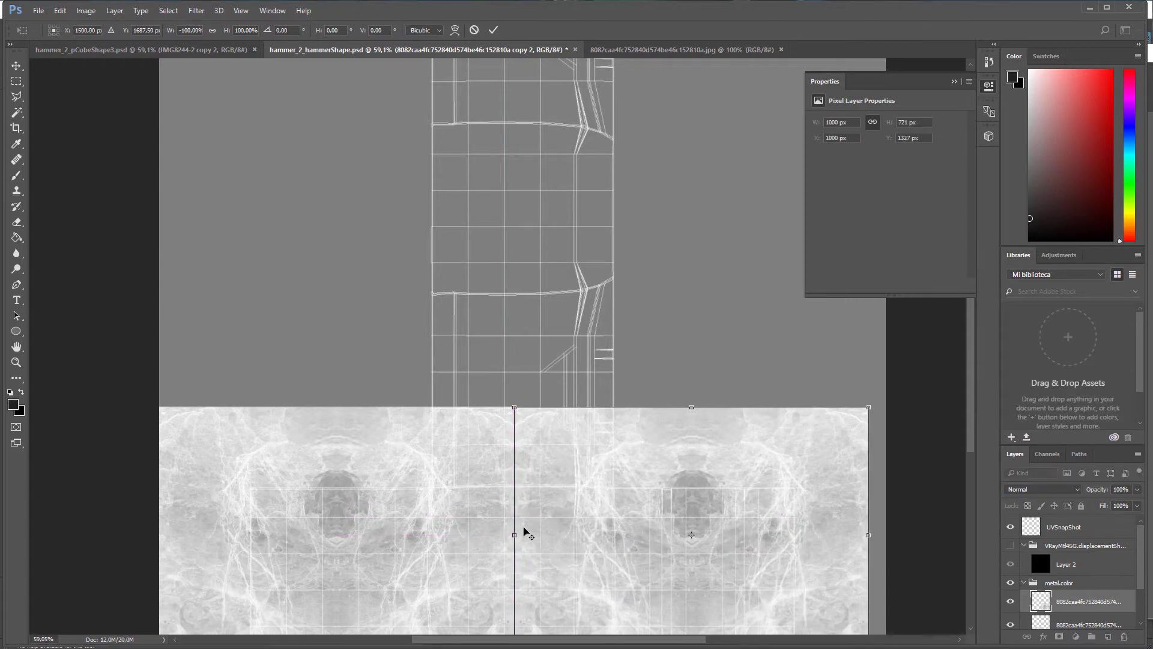
key("Return")
Merge the two 1000 px stone layers into one 2000 × 721 px strip along the canvas's lower edge.
left_click(1074, 626, "shift")
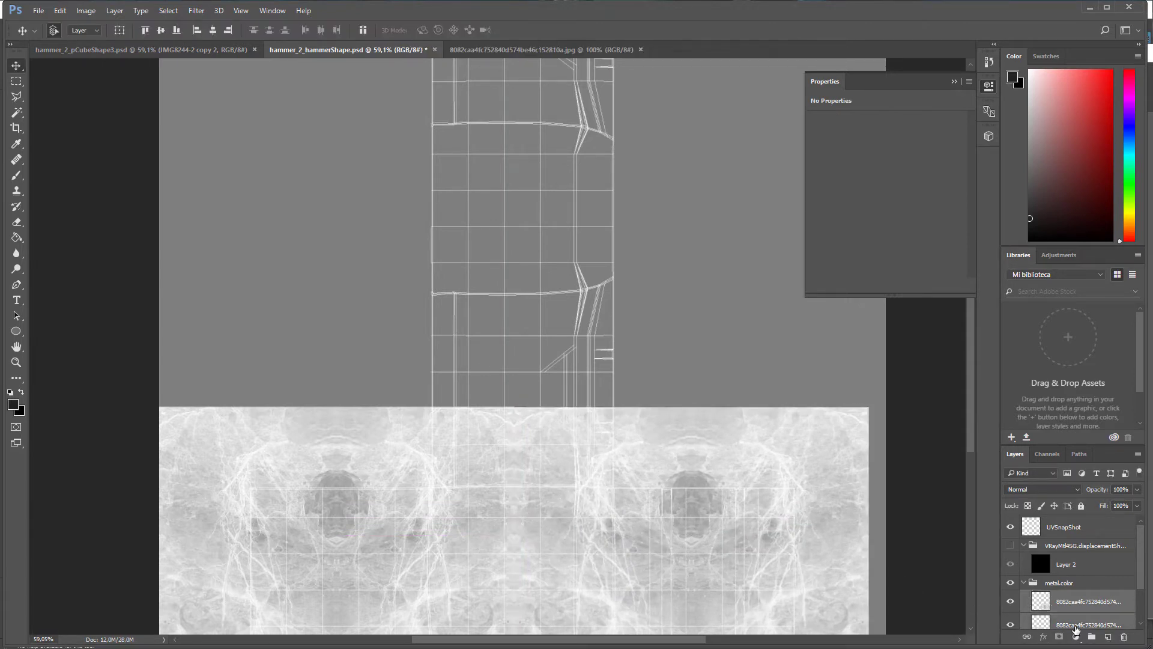
right_click(1075, 626)
left_click(1116, 437)
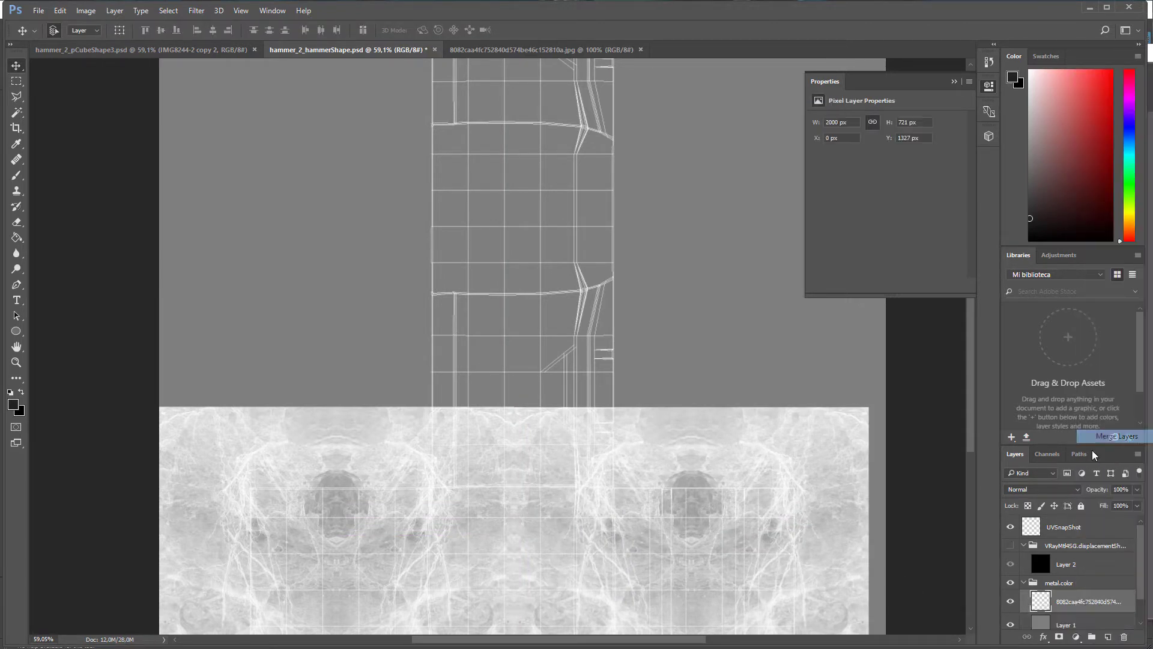
Duplicate the stone strip directly above the original at Y 606 px and flip the copy vertically.
left_click_drag(666, 458, 667, 200, "alt")
key("ctrl+t")
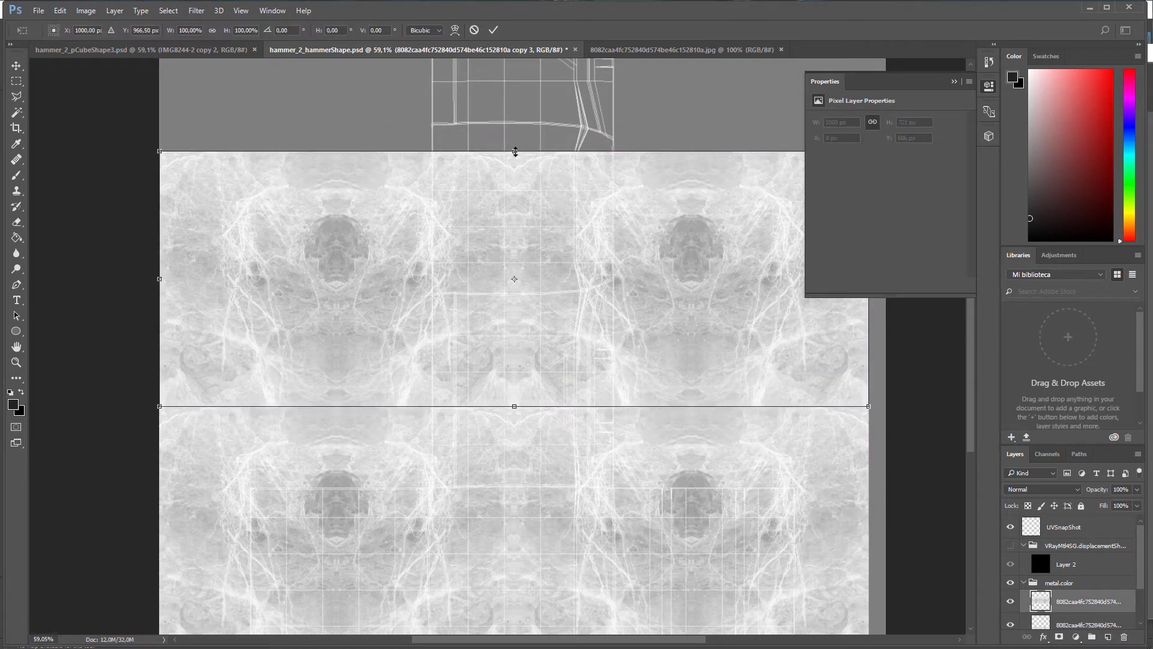
left_click_drag(514, 151, 519, 403)
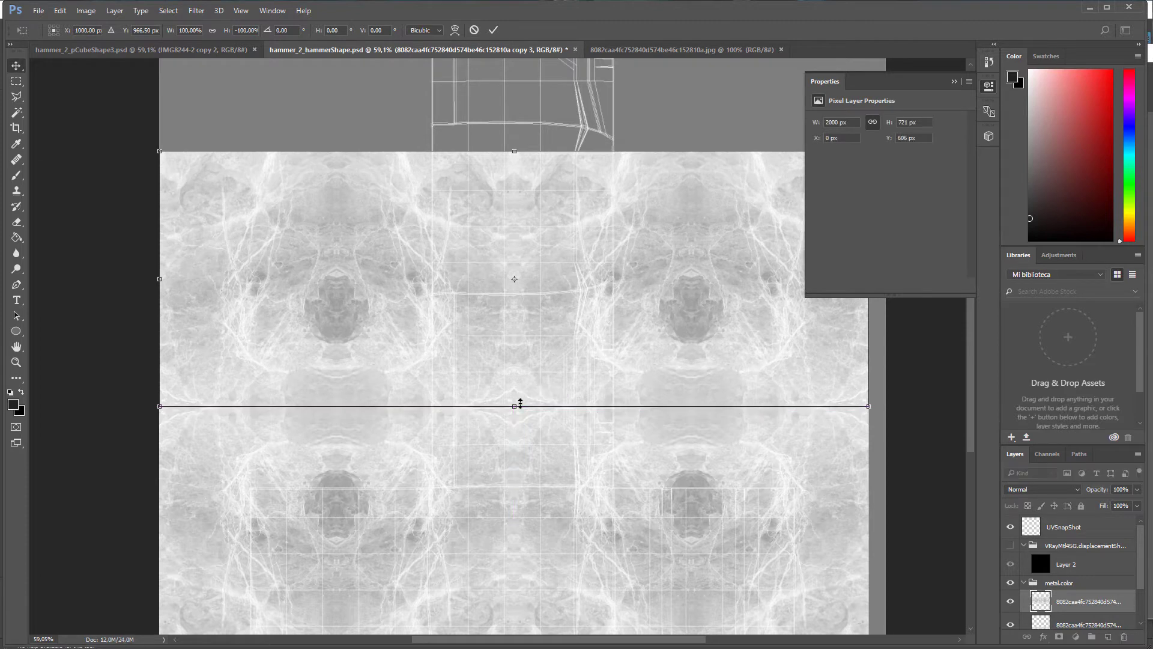
key("Return")
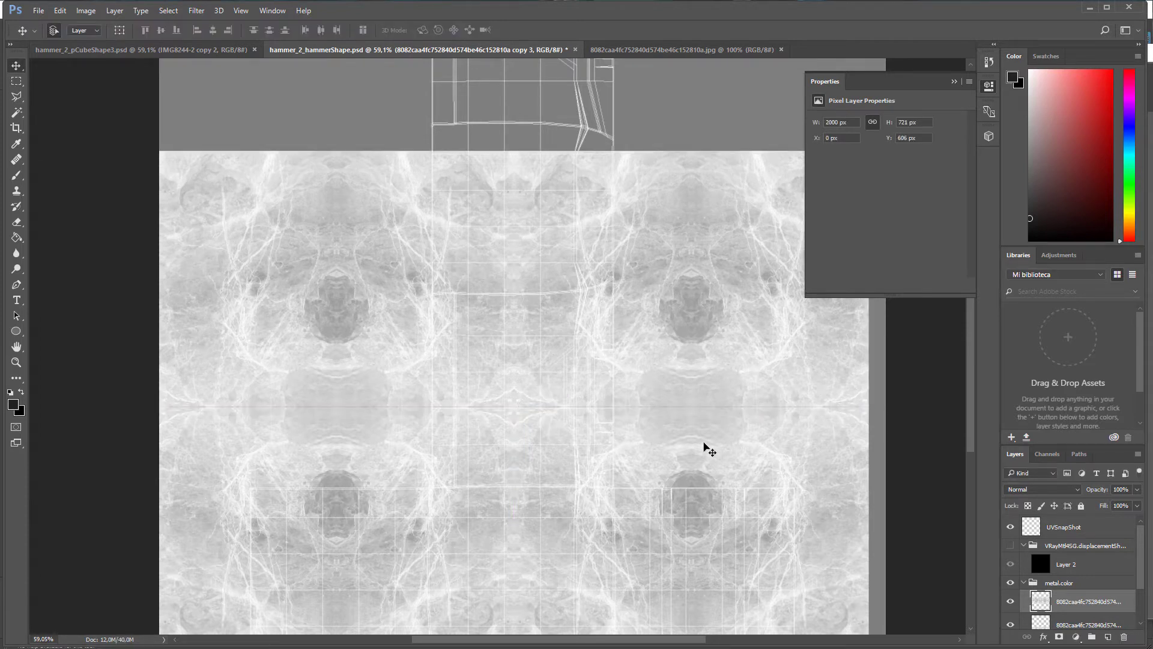
scroll(625, 404, "up", 1)
scroll(636, 397, "up", 2, "alt")
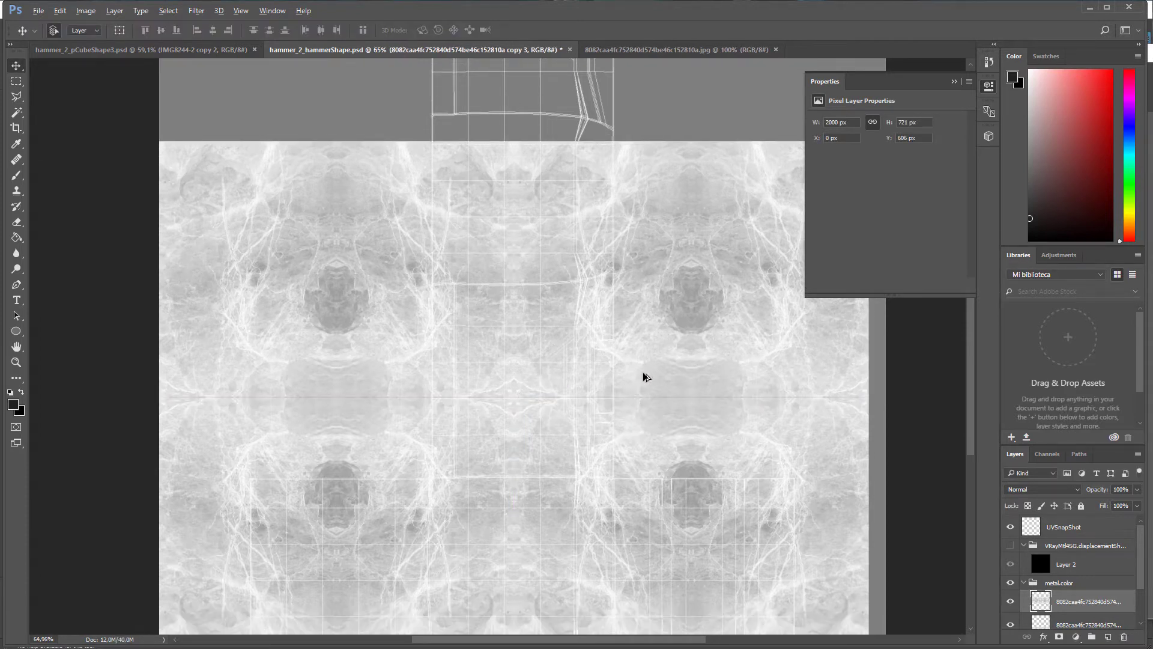
scroll(647, 405, "down", 3, "alt")
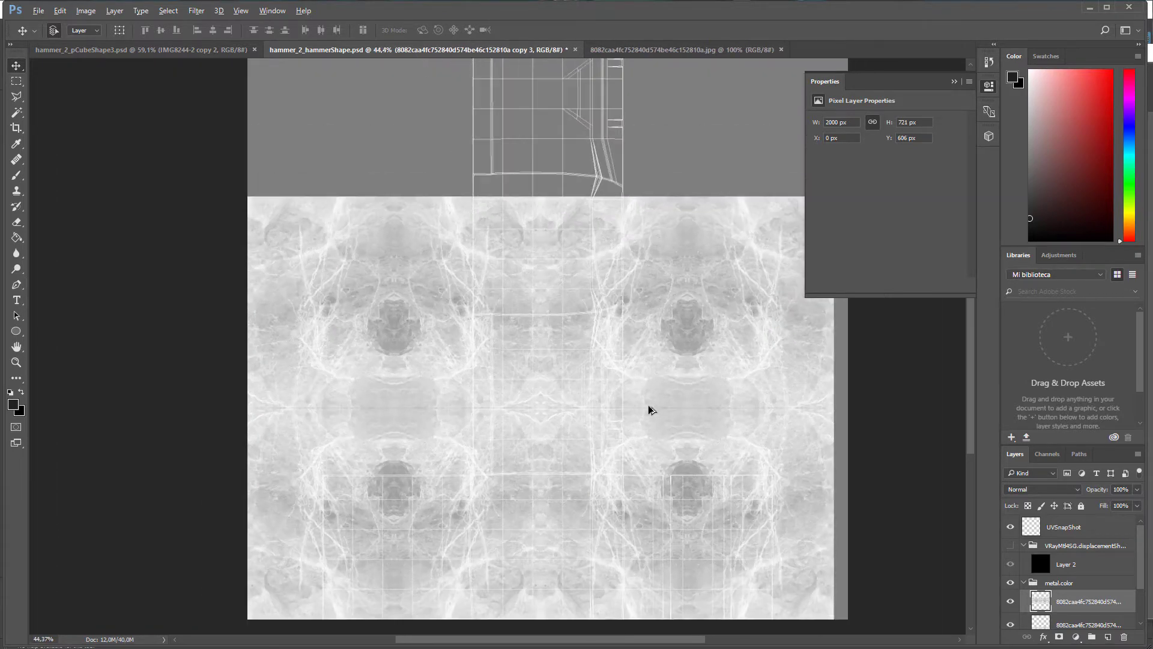
Copy the lower, unflipped stone strip to the canvas's upper edge at Y -95 px, covering the remaining gray area.
left_click_drag(631, 496, 621, 127)
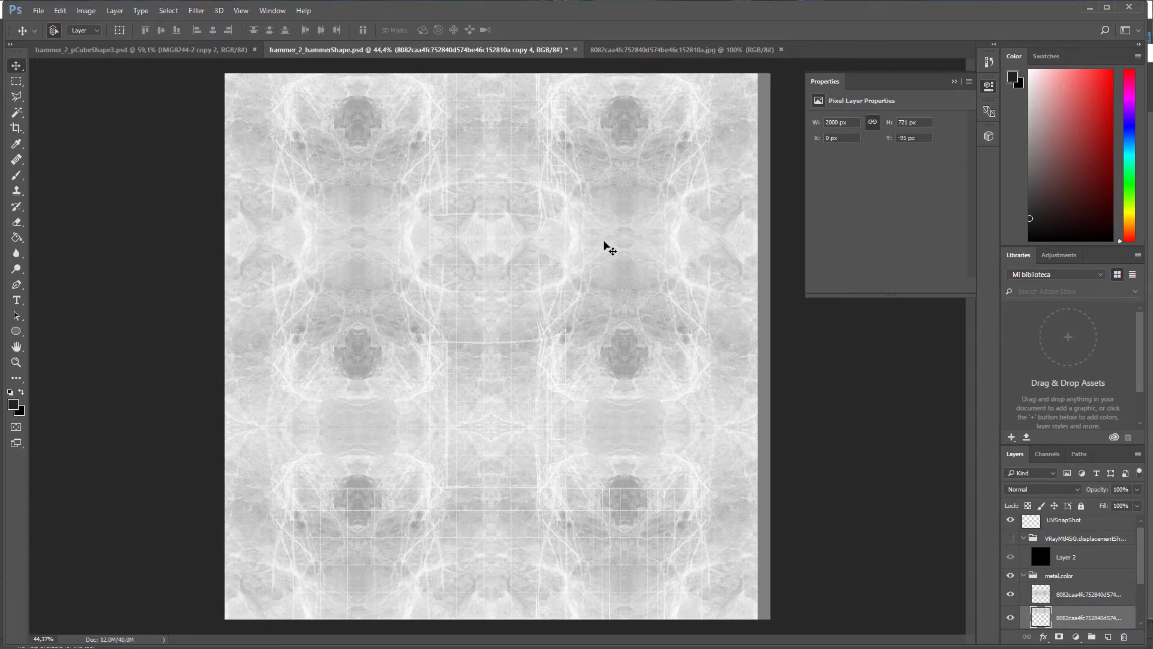
scroll(620, 224, "down", 2, "alt")
scroll(620, 225, "up", 1, "alt")
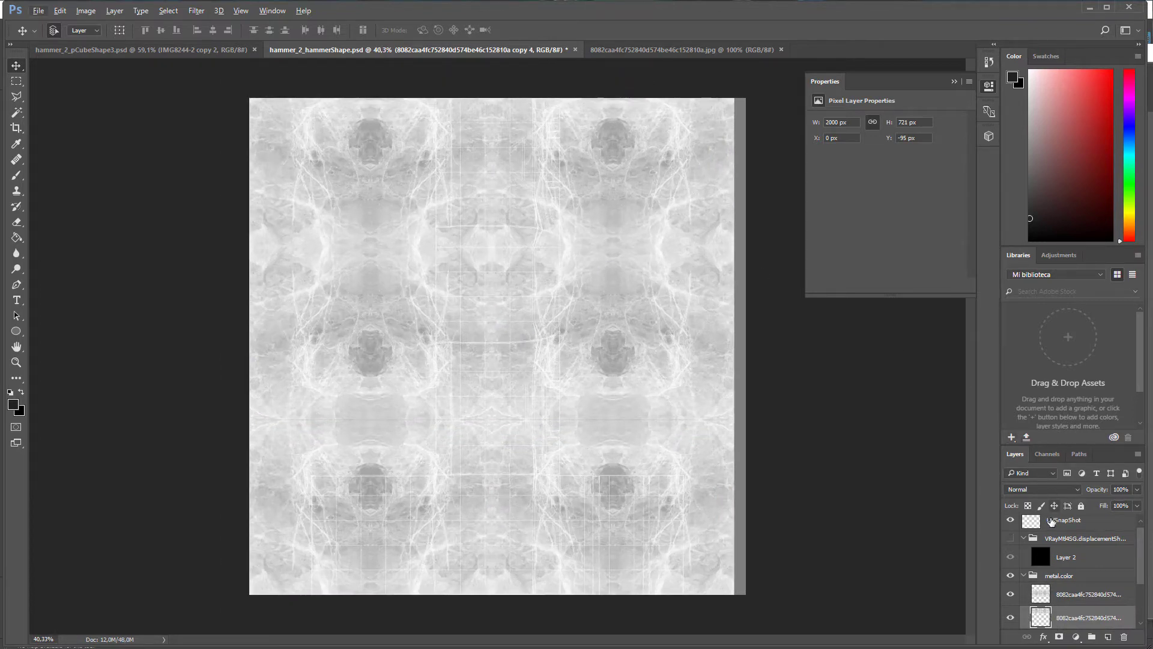
Hide the UVSnapShot layer and save hammer_2_hammerShape.psd.
left_click(1011, 522)
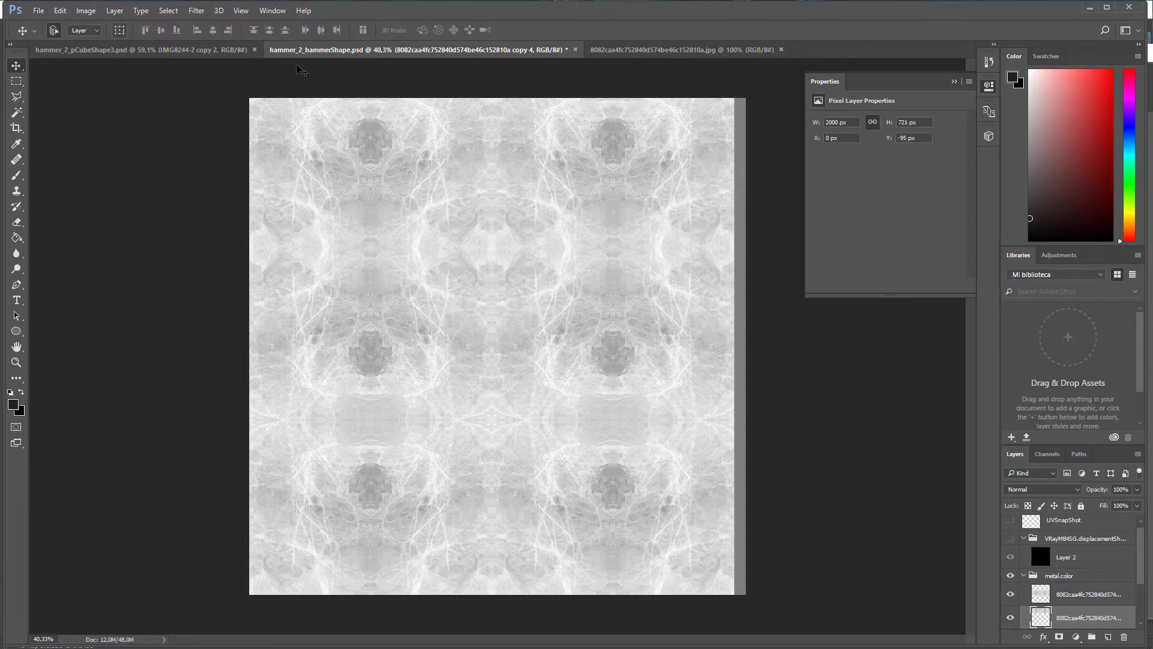
key("ctrl+s")
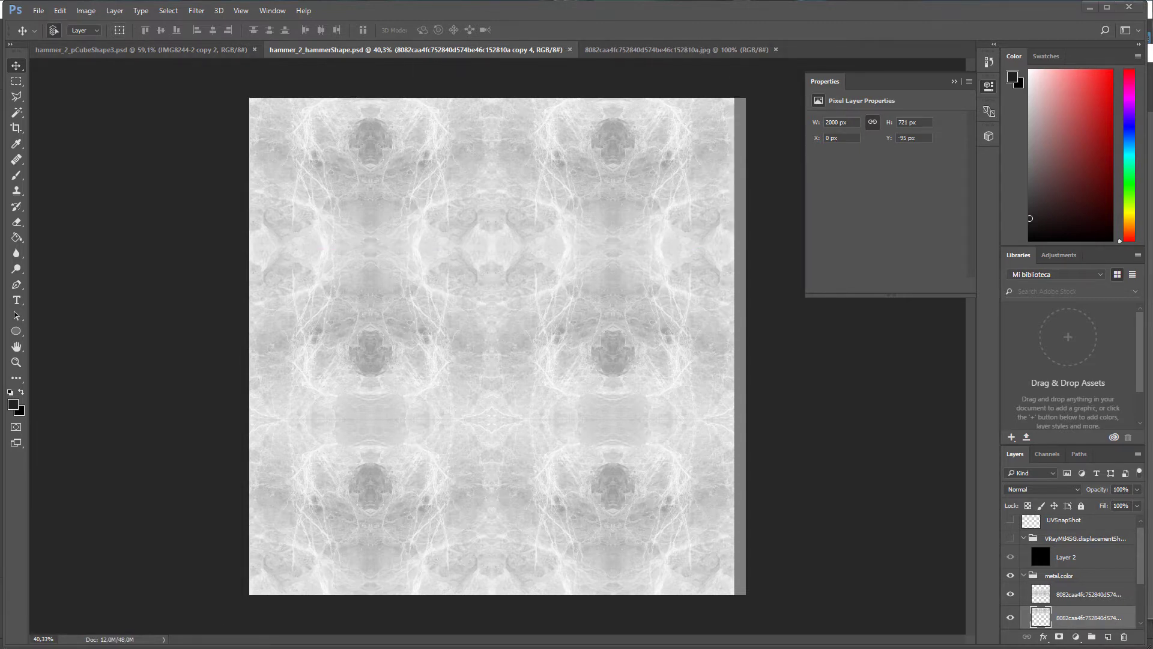
Switch to Maya, view the stone-textured hammer from the head's side without the UV Editor, and save the hammer_2.mb scene.
key("alt+Tab")
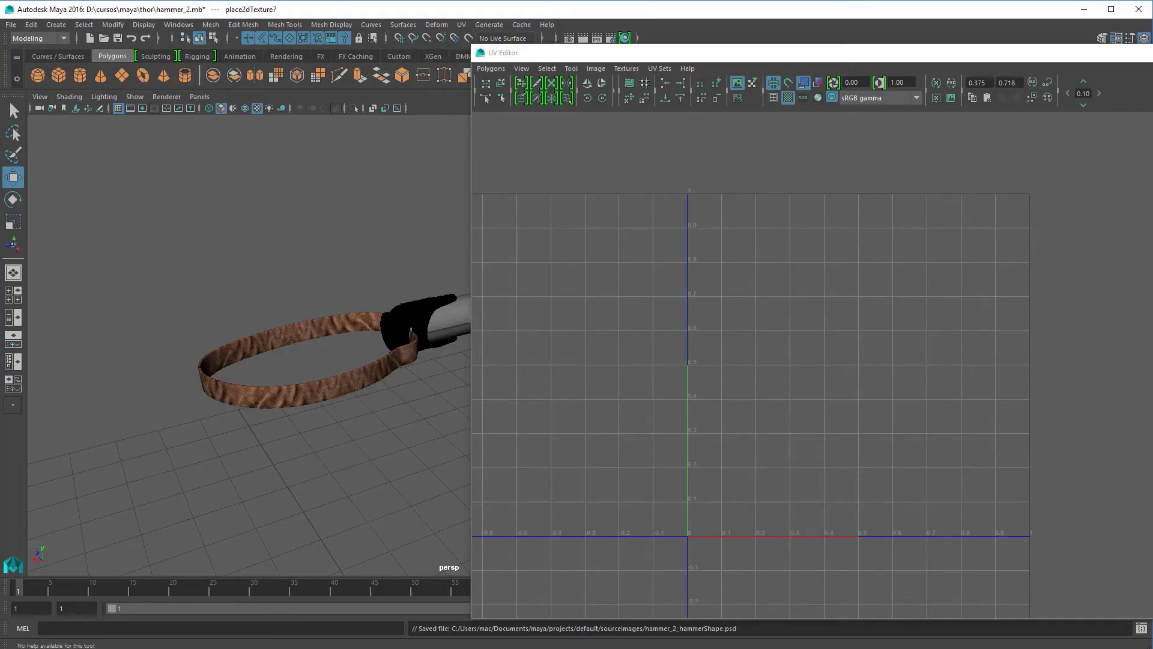
left_click(1151, 53)
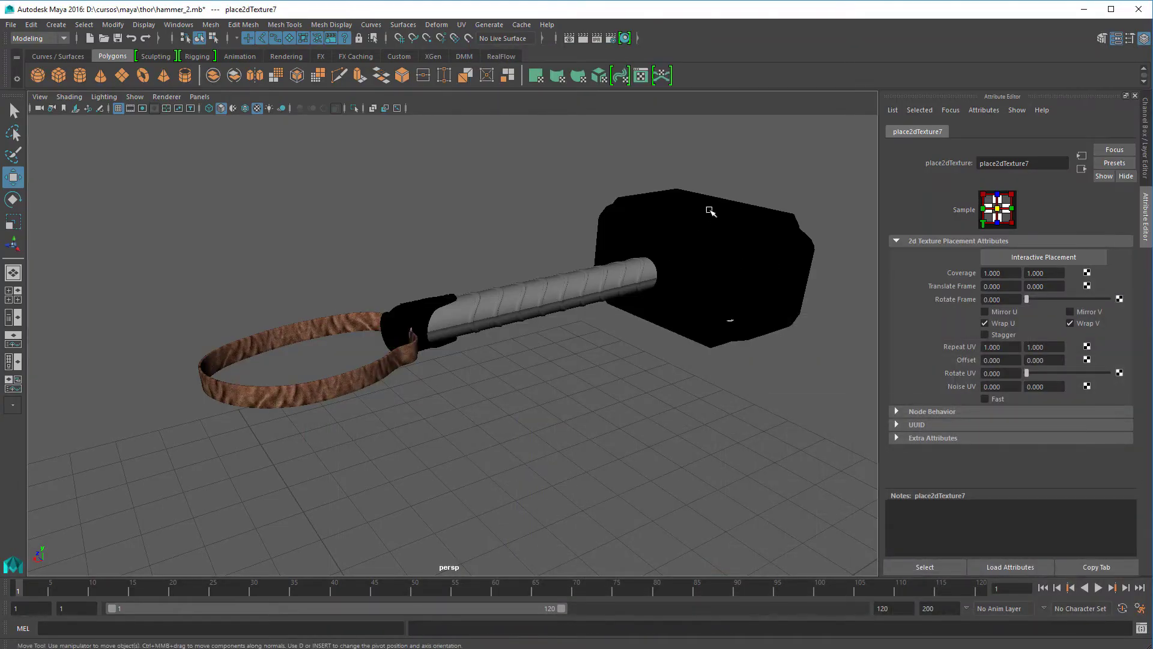
left_click(734, 200)
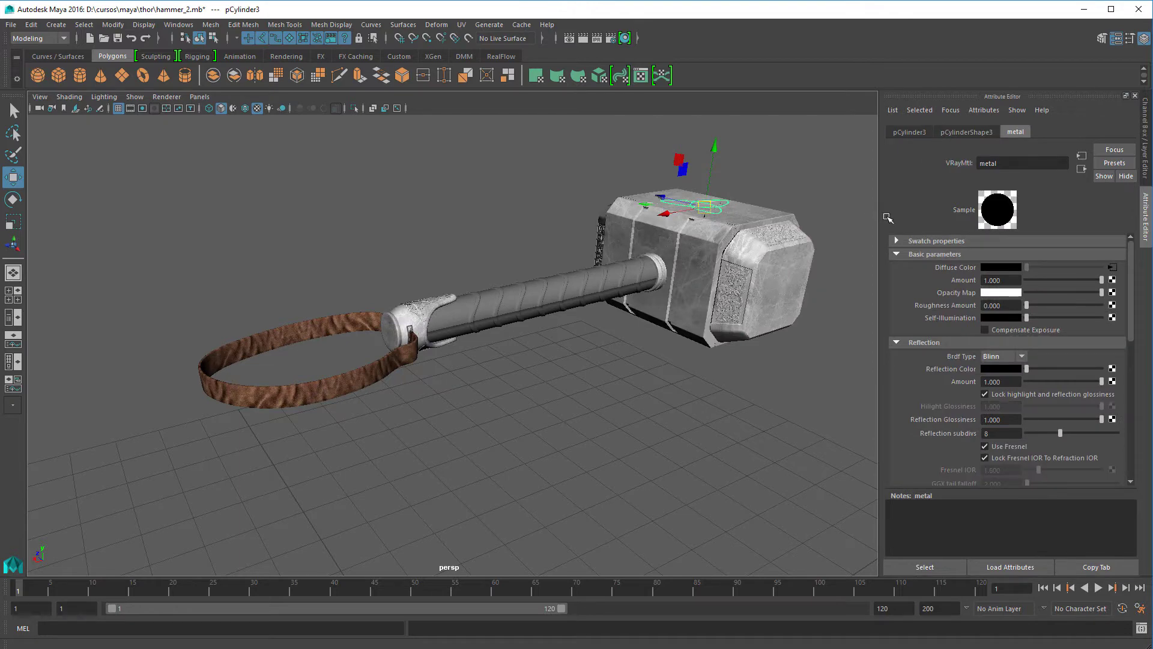
left_click(784, 168)
left_click_drag(604, 229, 751, 228, "alt")
middle_click_drag(366, 269, 490, 264, "alt")
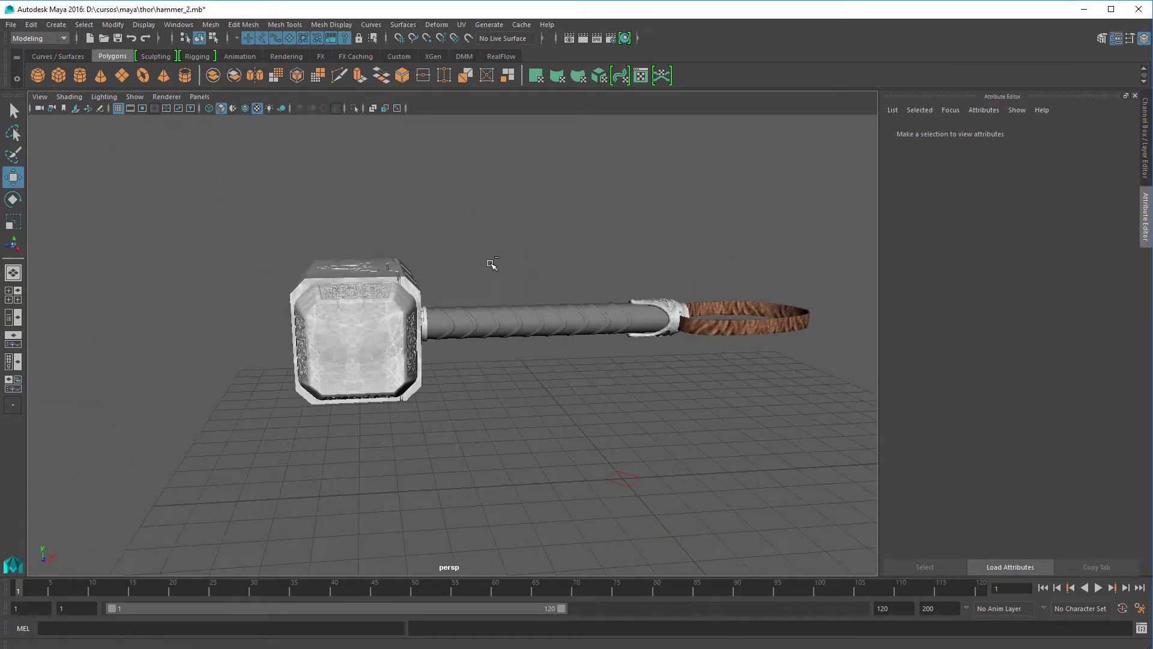
key("ctrl+s")
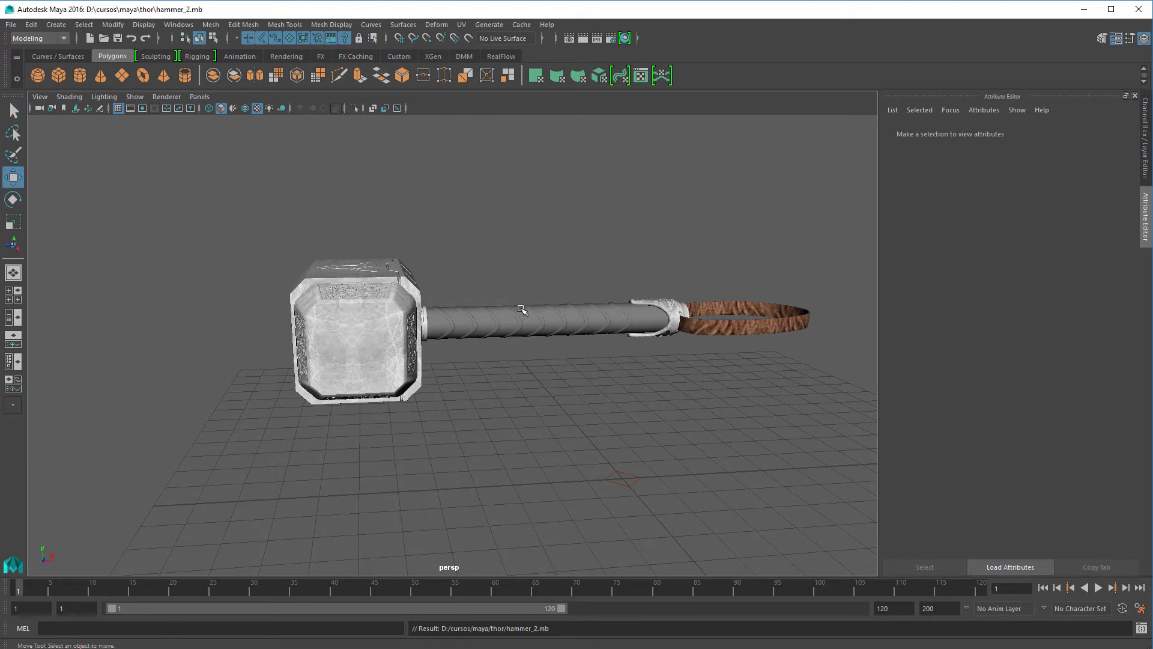
Display the hammer handle's UV layout over the checker map in the UV Editor.
left_click(528, 317)
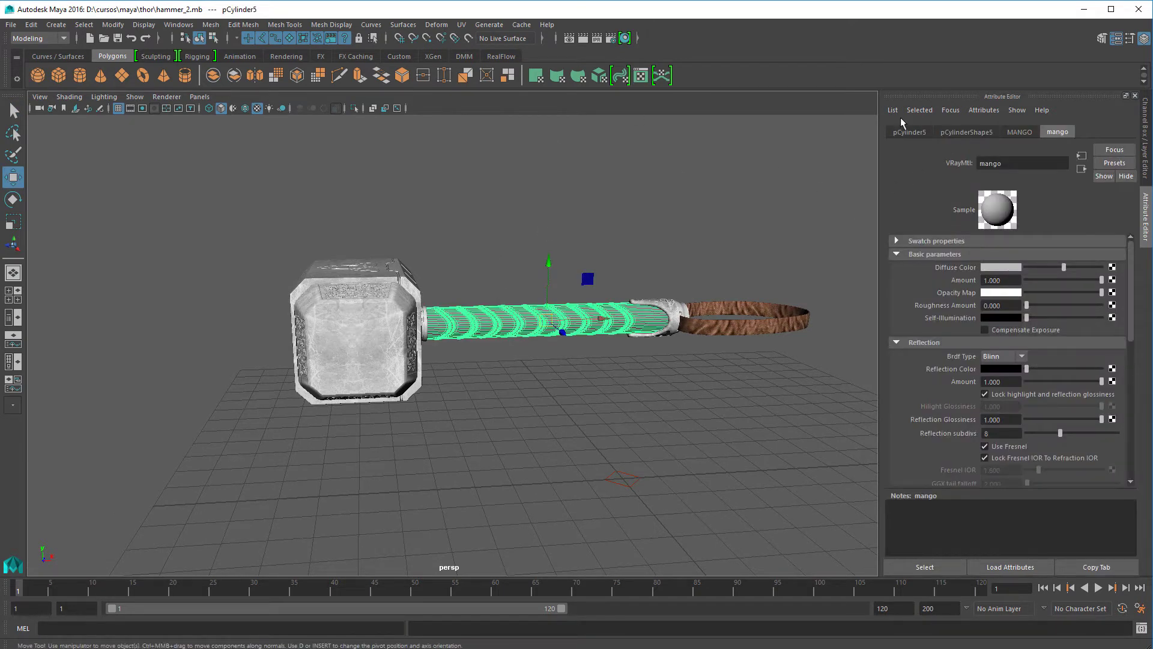
left_click(662, 77)
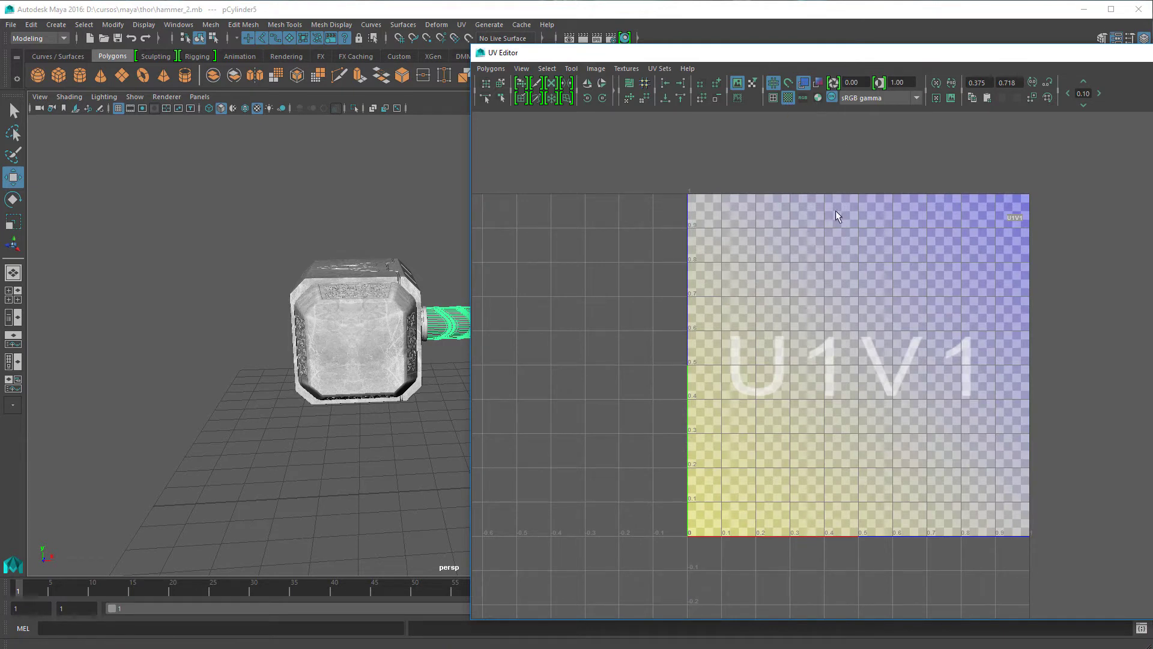
left_click(788, 98)
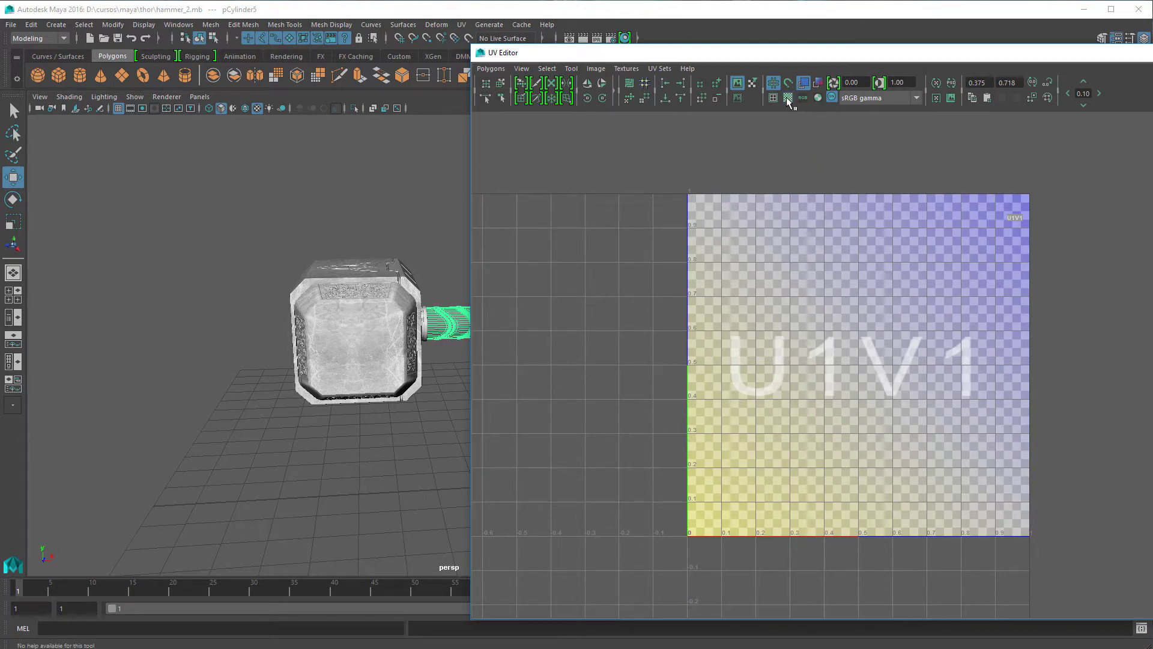
left_click(788, 99)
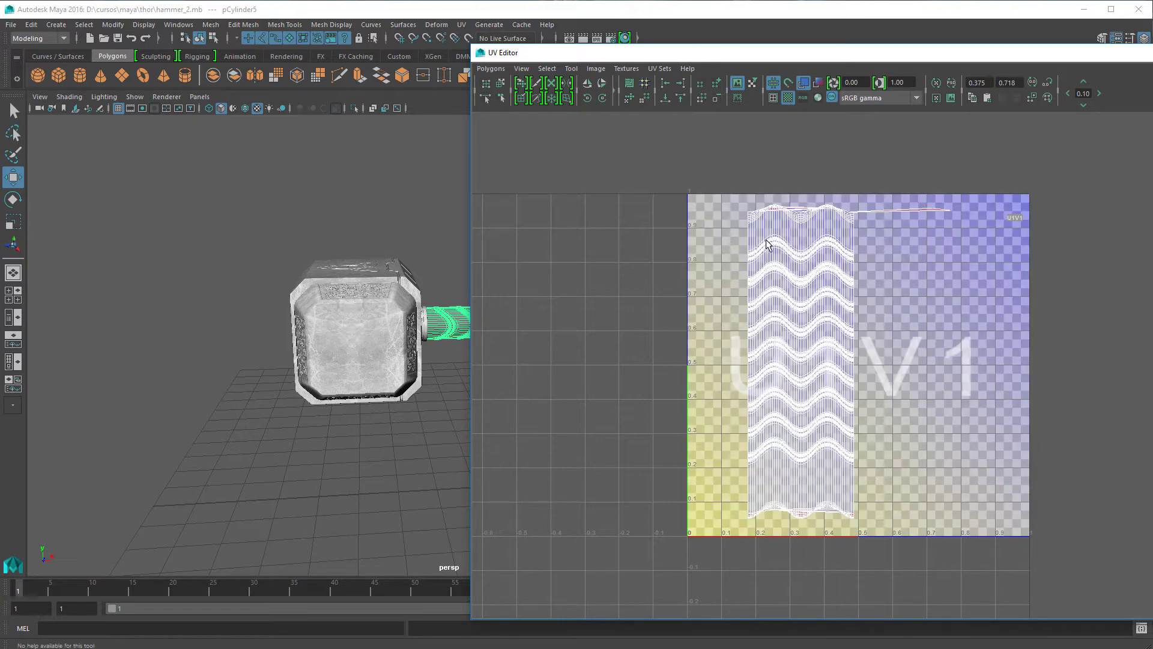
Move the stray UV point beside the handle's UV shell back to the shell's upper-right corner.
scroll(913, 209, "up", 3)
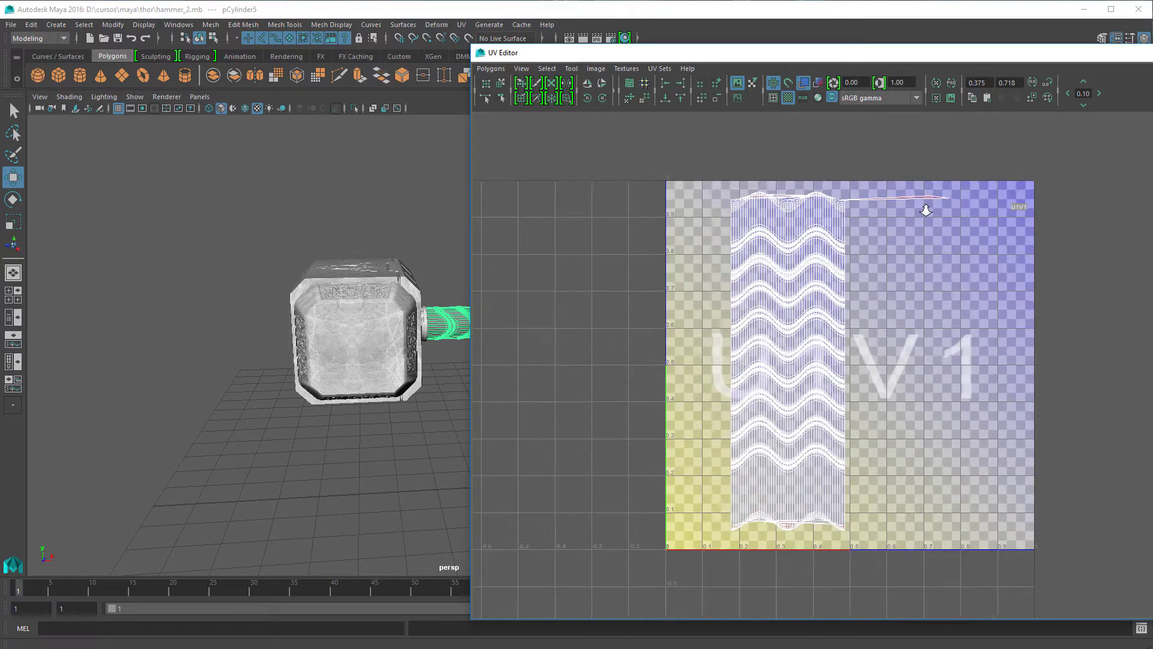
middle_click_drag(878, 161, 893, 360, "alt")
scroll(920, 314, "up", 5)
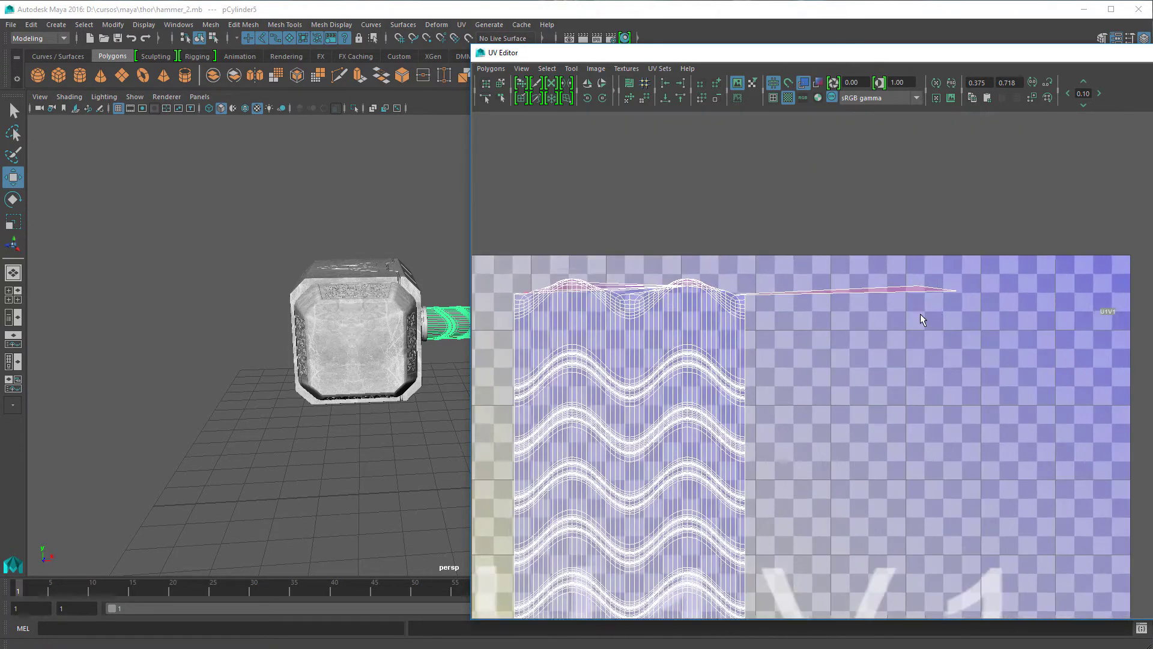
right_click_drag(890, 245, 938, 249)
left_click_drag(994, 236, 622, 252)
left_click_drag(877, 257, 637, 258)
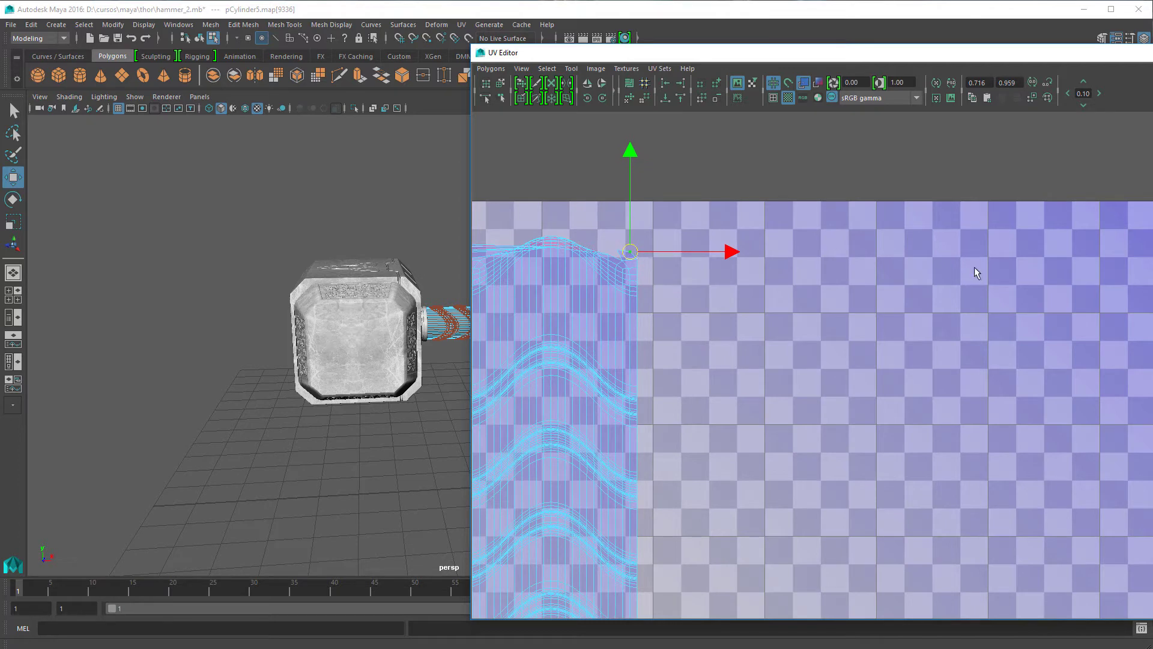
Bring the hammer's handle into the perspective view and examine the upper part of its UV shell.
right_click_drag(1128, 260, 912, 287, "alt")
middle_click_drag(704, 316, 915, 330, "alt")
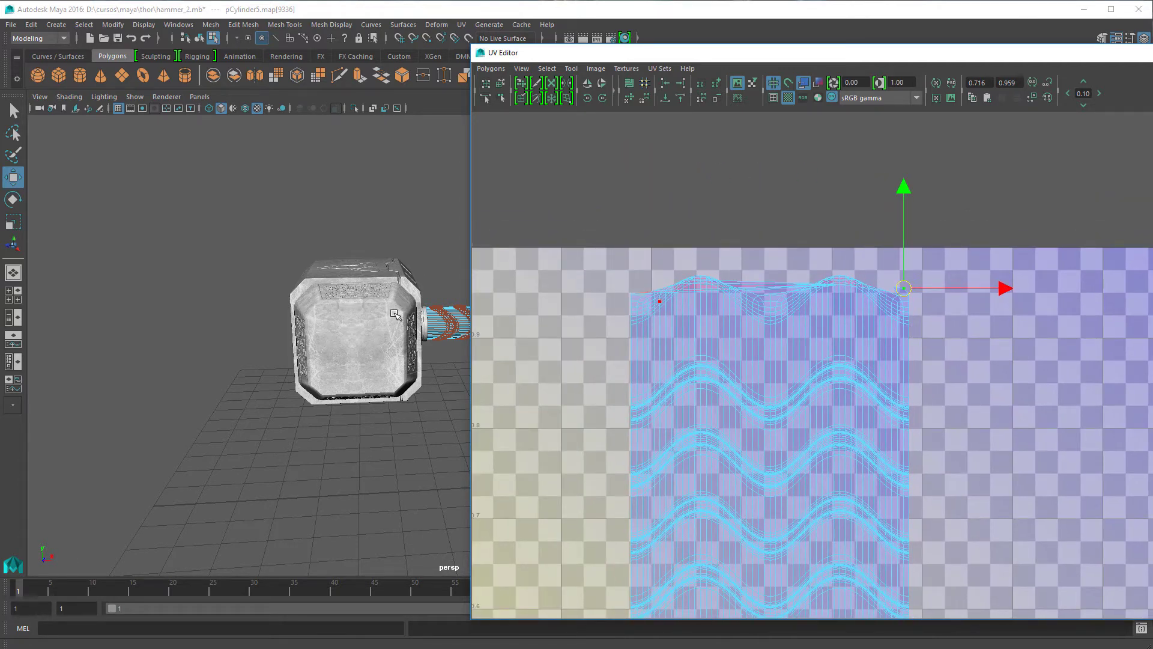
middle_click_drag(335, 257, 102, 258, "alt")
left_click_drag(128, 270, 135, 362, "alt")
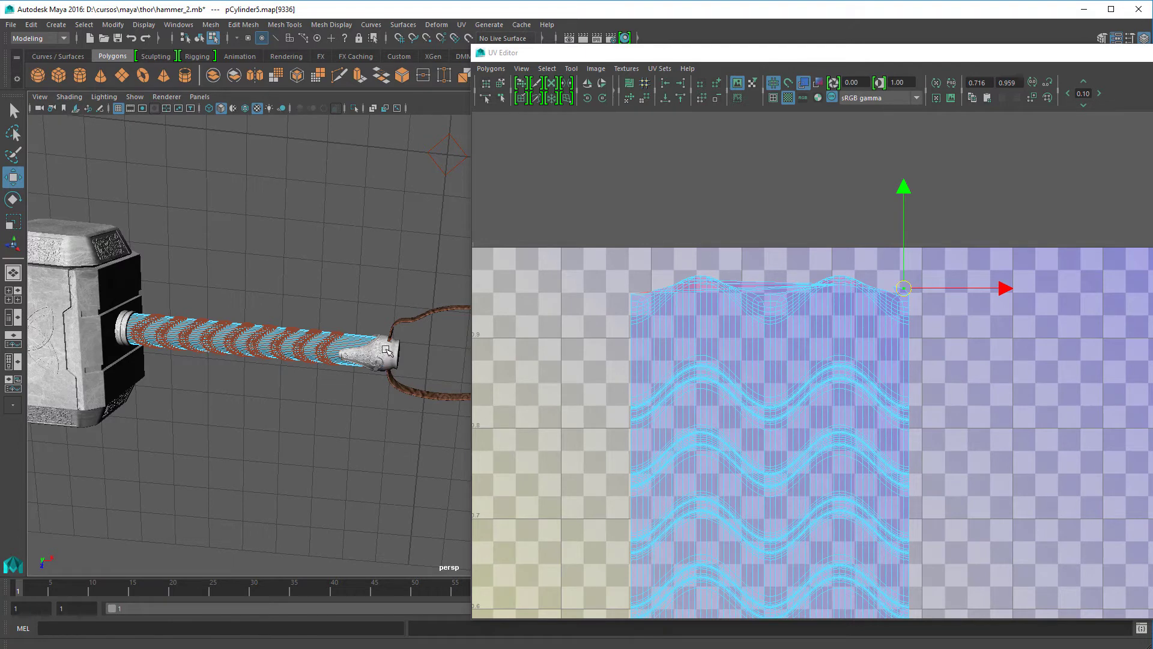
scroll(839, 353, "down", 4)
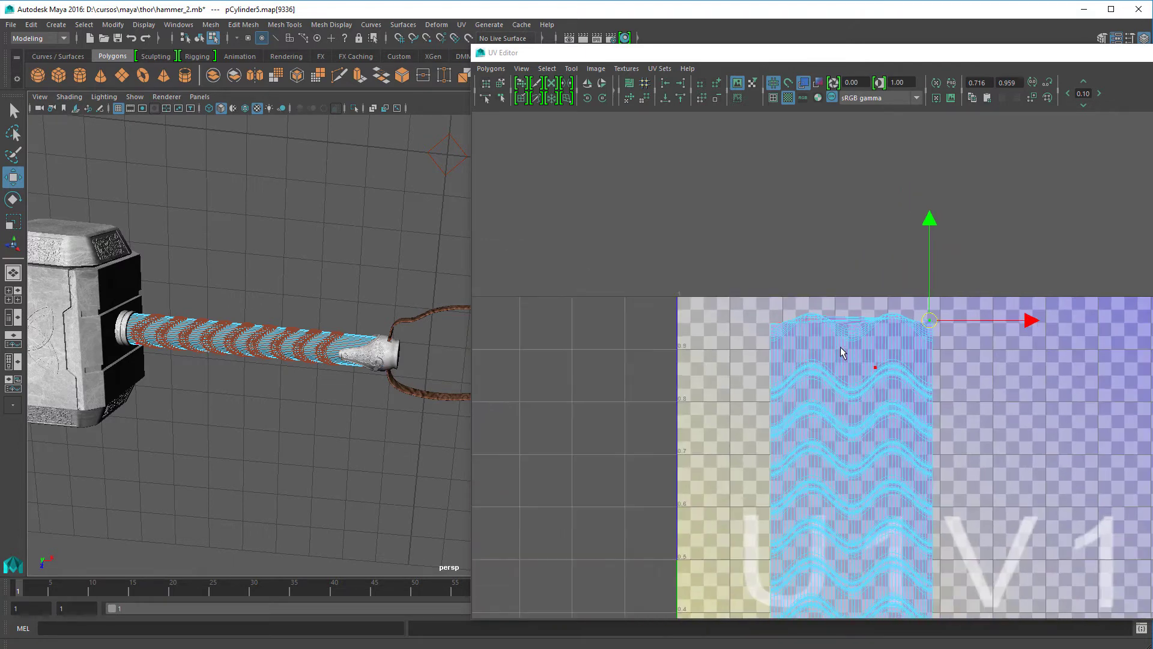
scroll(923, 411, "down", 2)
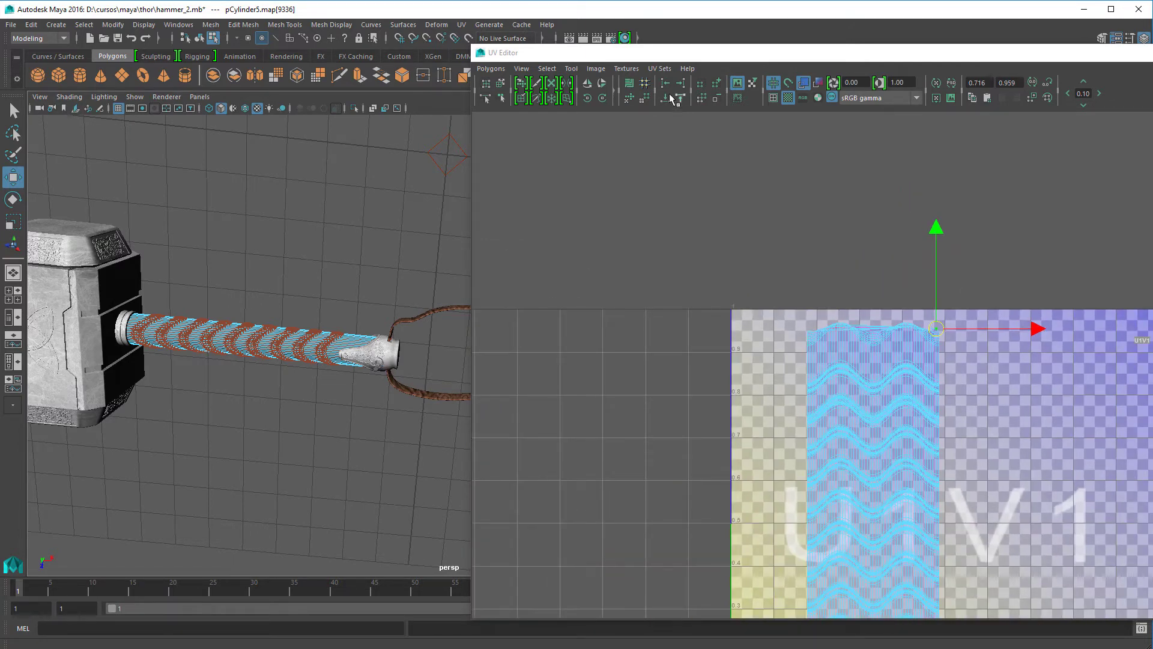
left_click(596, 68)
left_click(630, 220)
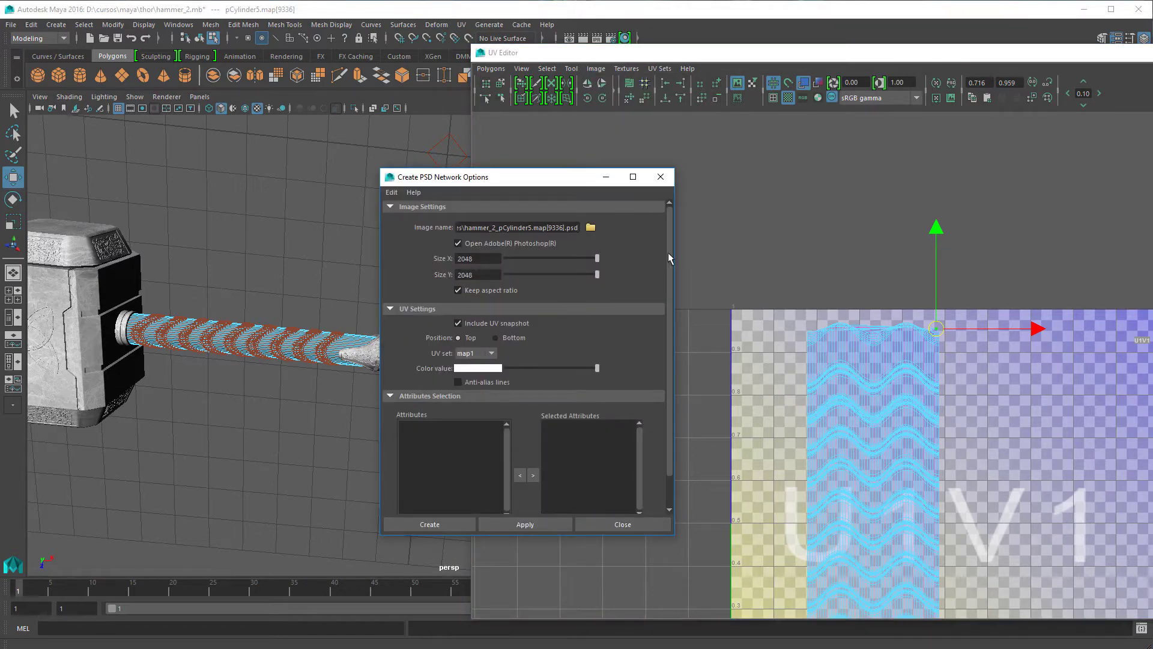
left_click(661, 177)
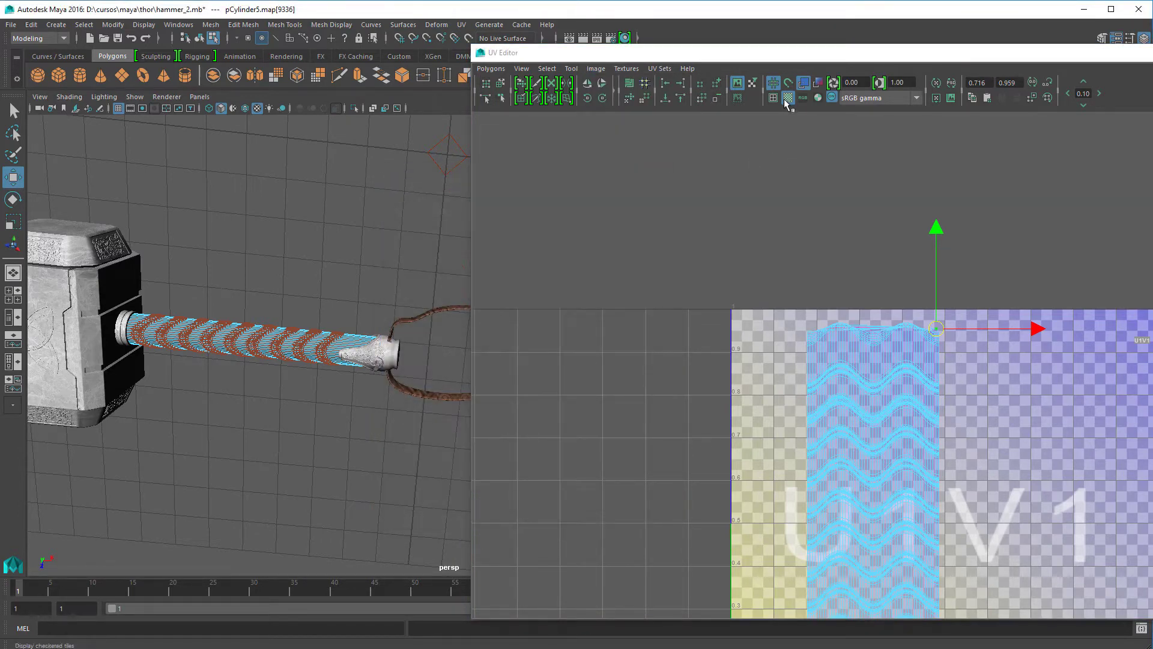
Hide the checkered tiles in the UV Editor and select the whole handle in object mode.
left_click(787, 98)
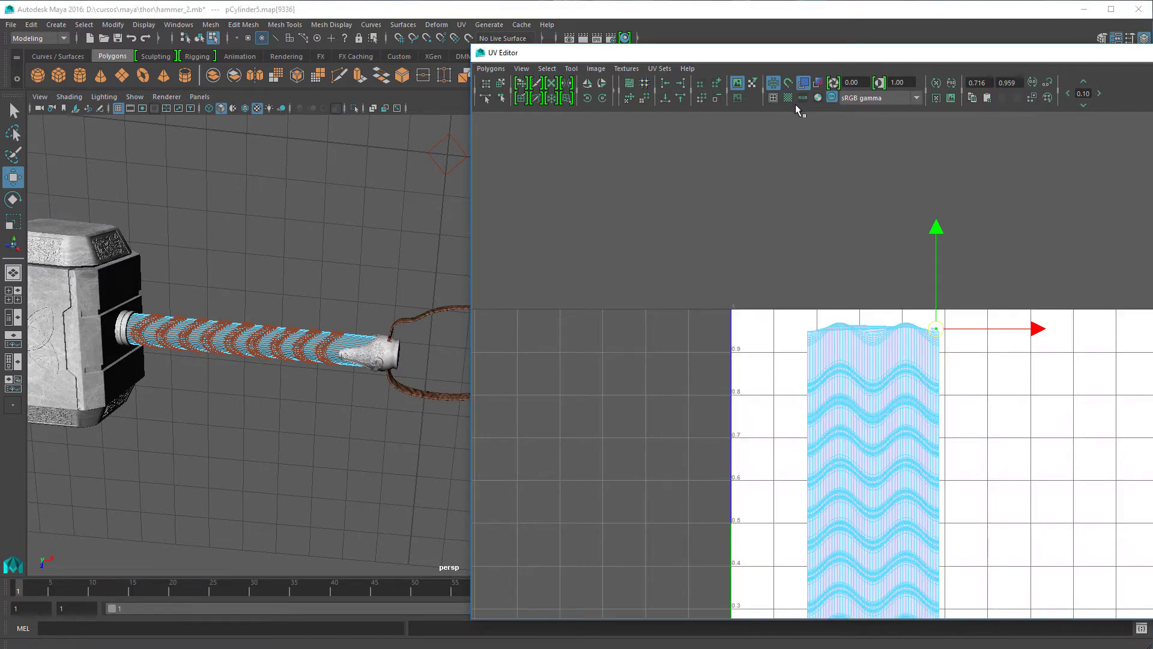
right_click_drag(323, 342, 391, 324)
left_click(334, 335)
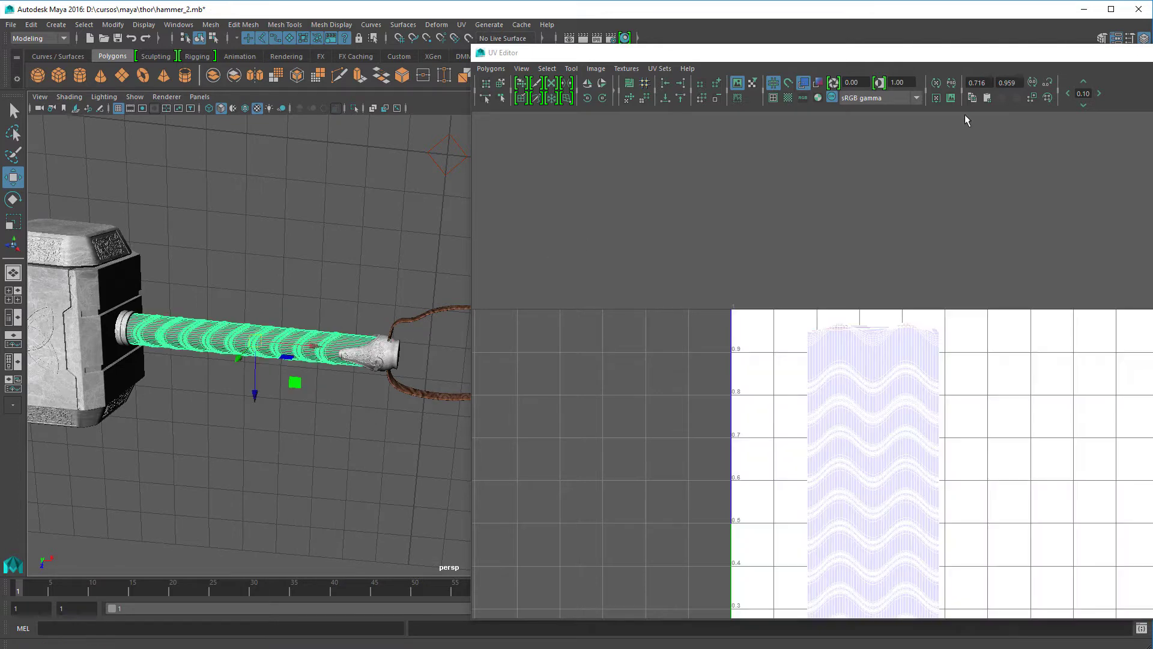
Create a PSD network for the handle, hammer_2_pCylinderShape5.psd, with the mango material's color and displacement attributes.
left_click_drag(1038, 58, 913, 54)
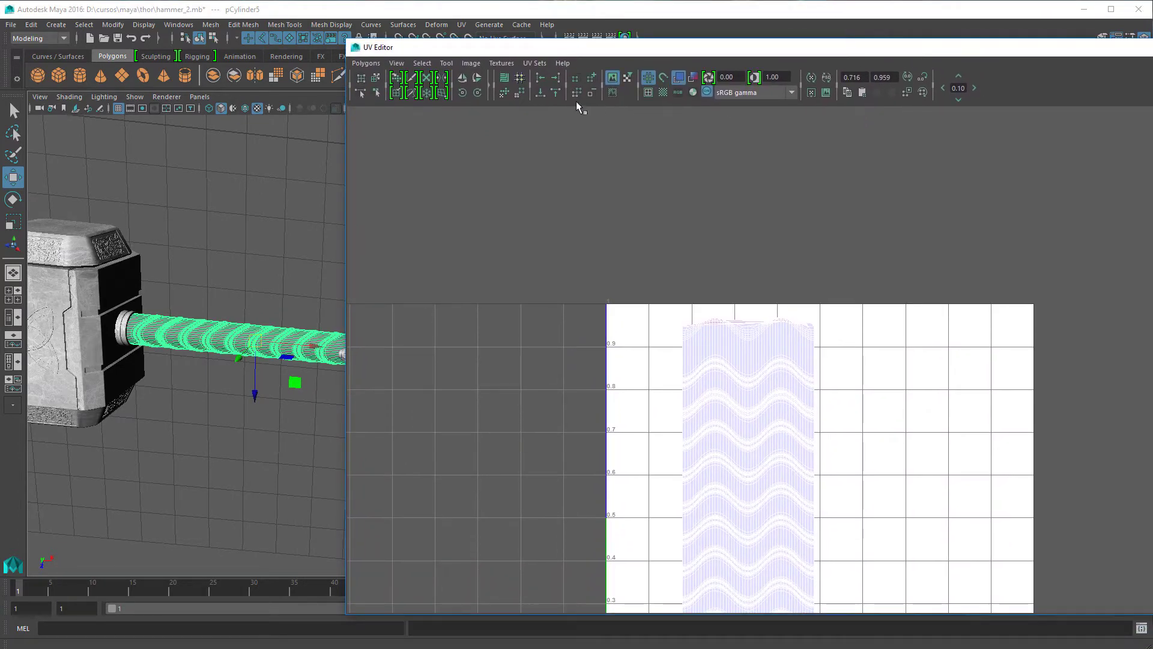
left_click(471, 64)
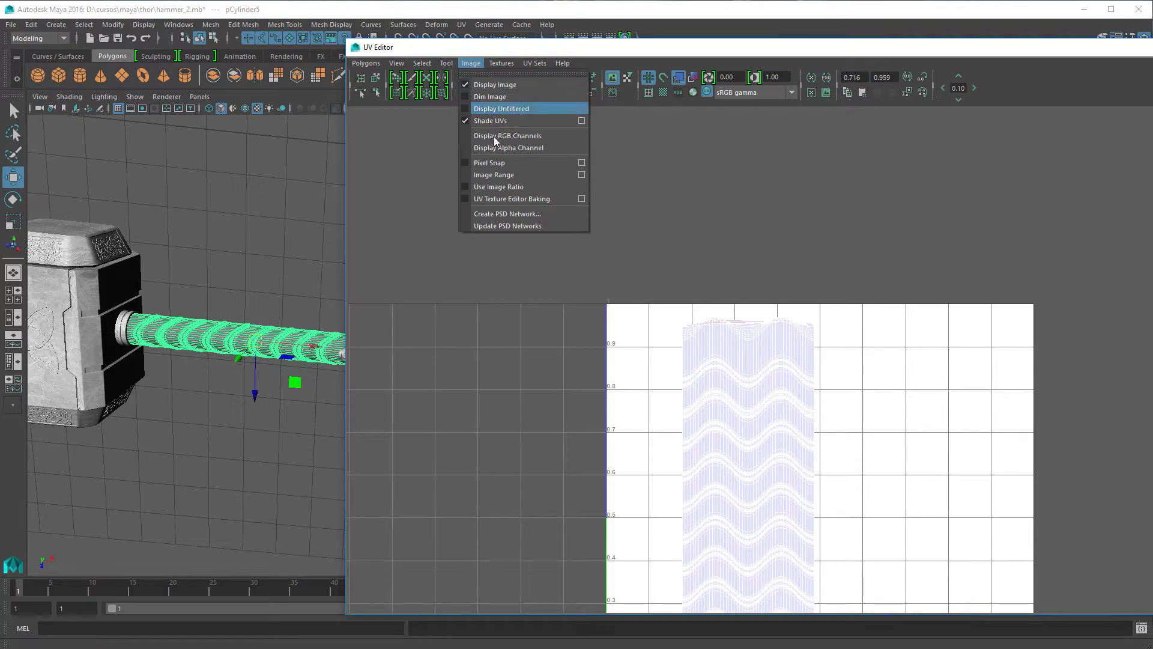
left_click(511, 215)
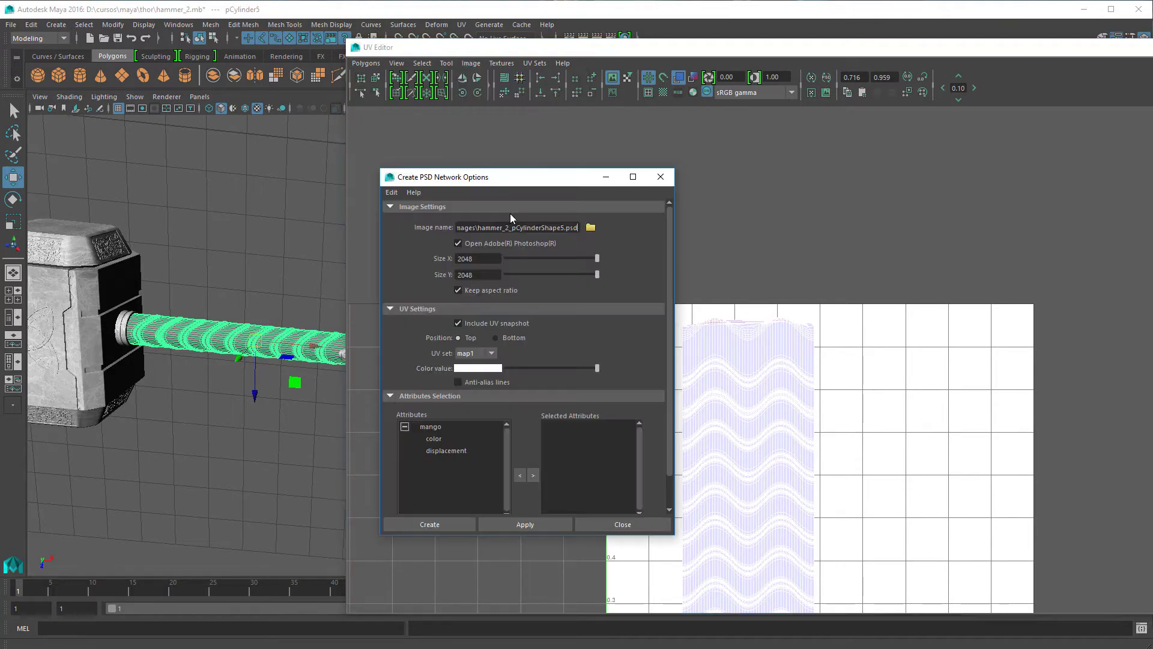
left_click(435, 442)
left_click(443, 451, "shift")
left_click(533, 475)
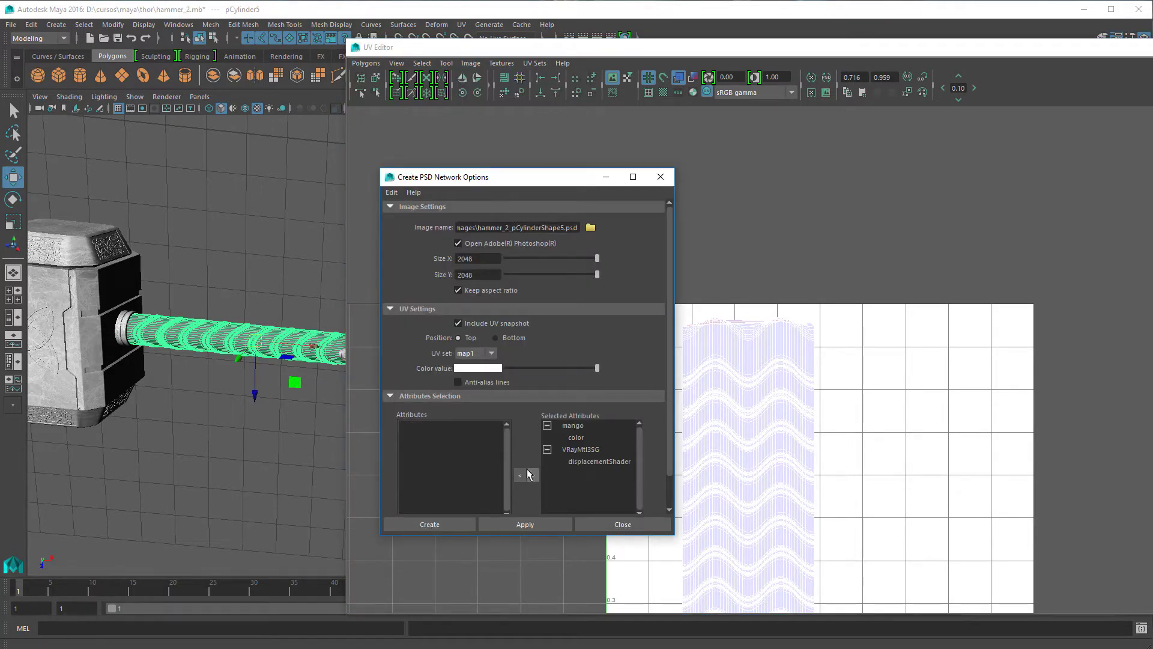
left_click(441, 525)
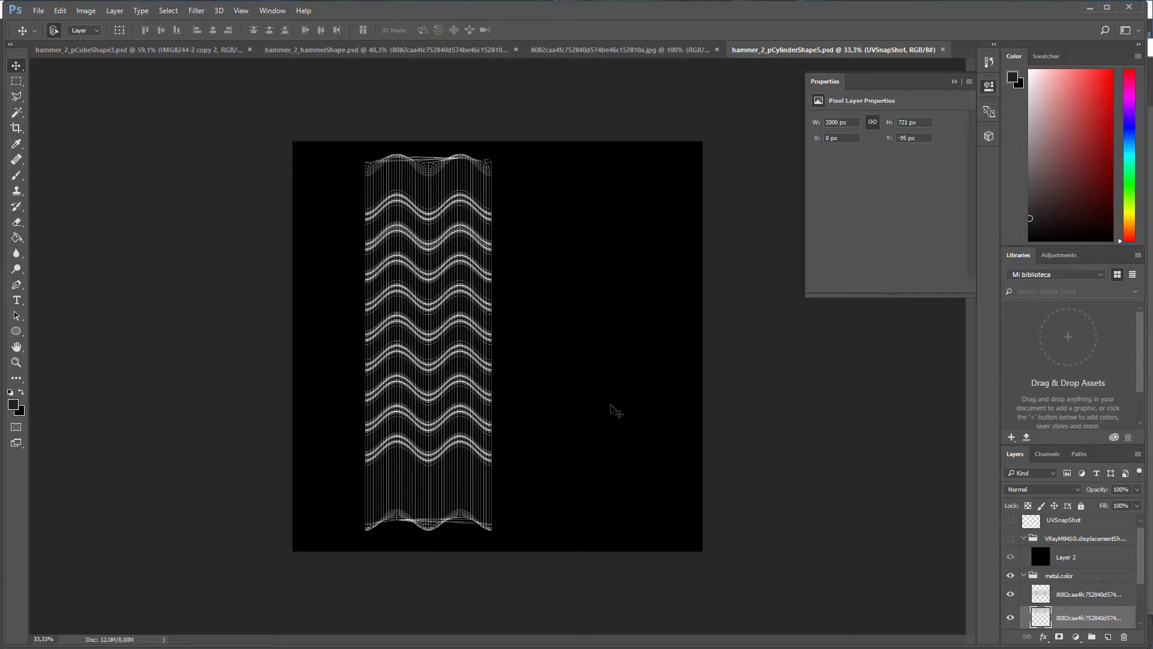
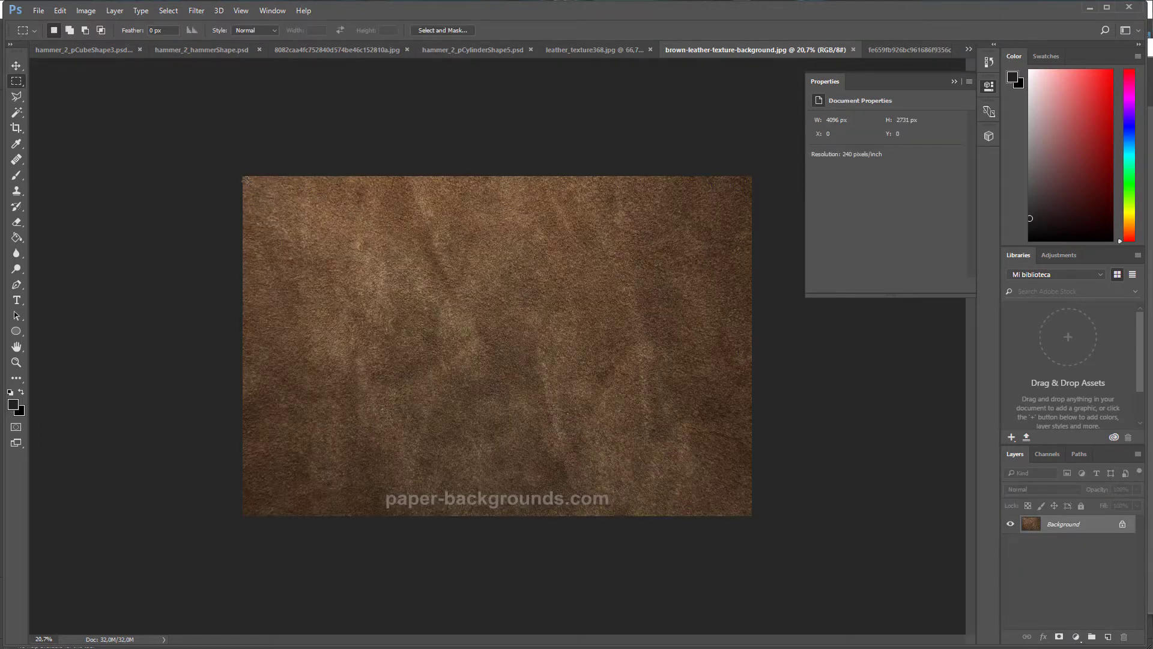
In Photoshop, copy the leather above the watermark in brown-leather-texture-background.jpg and paste it into hammer_2_pCylinderShape5.psd.
left_click_drag(247, 180, 747, 484)
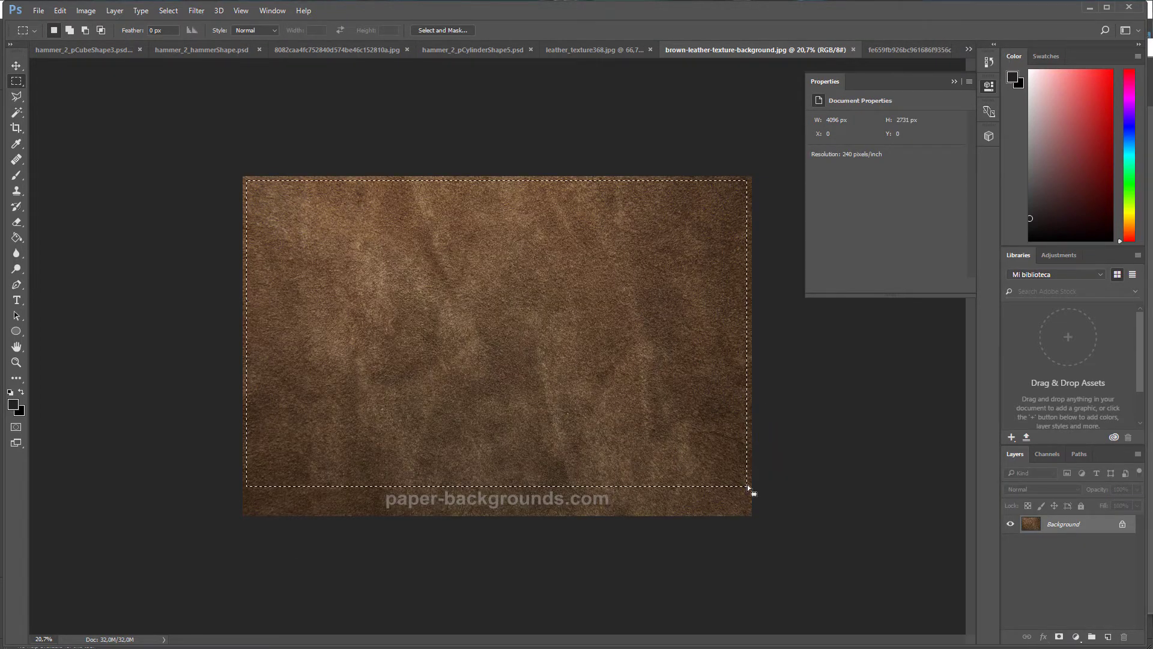
left_click(575, 49)
left_click(515, 47)
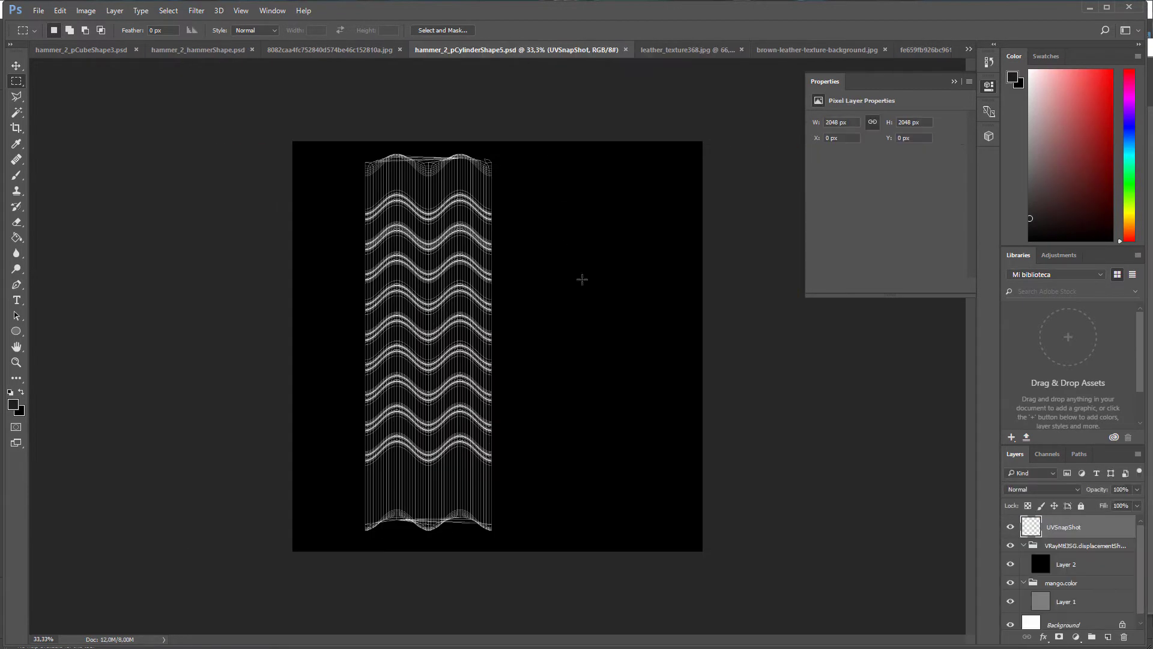
key("ctrl+v")
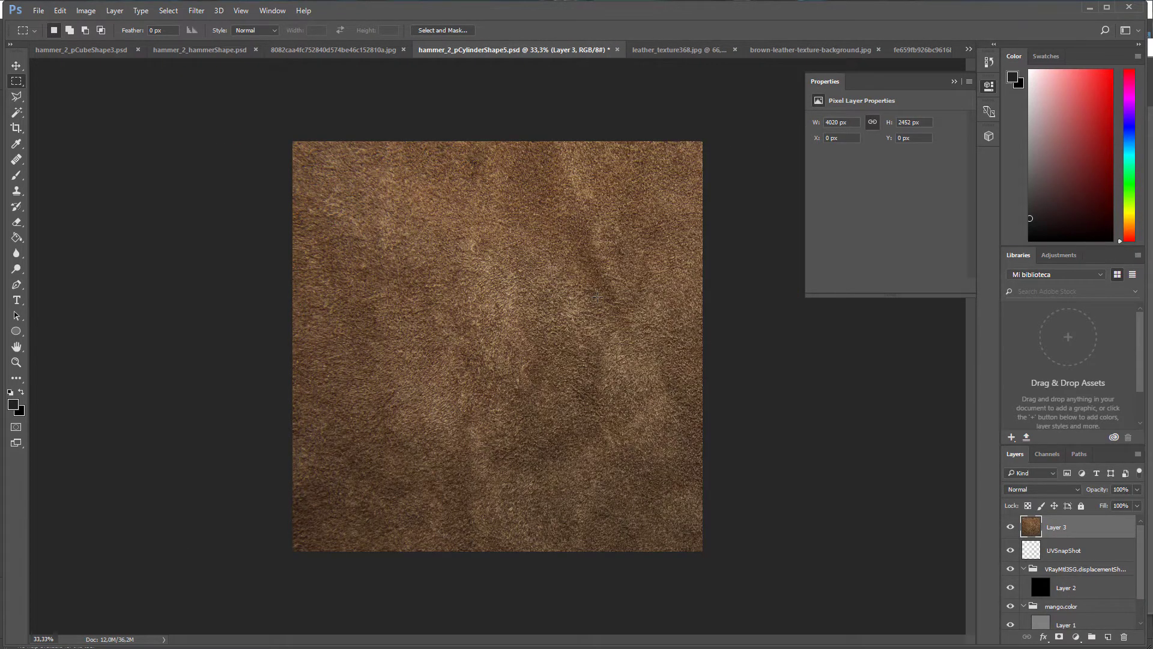
Scale the pasted leather to about 33.4%, rotate it 90°, and place it over the lower part of the handle's UV layout.
key("ctrl+t")
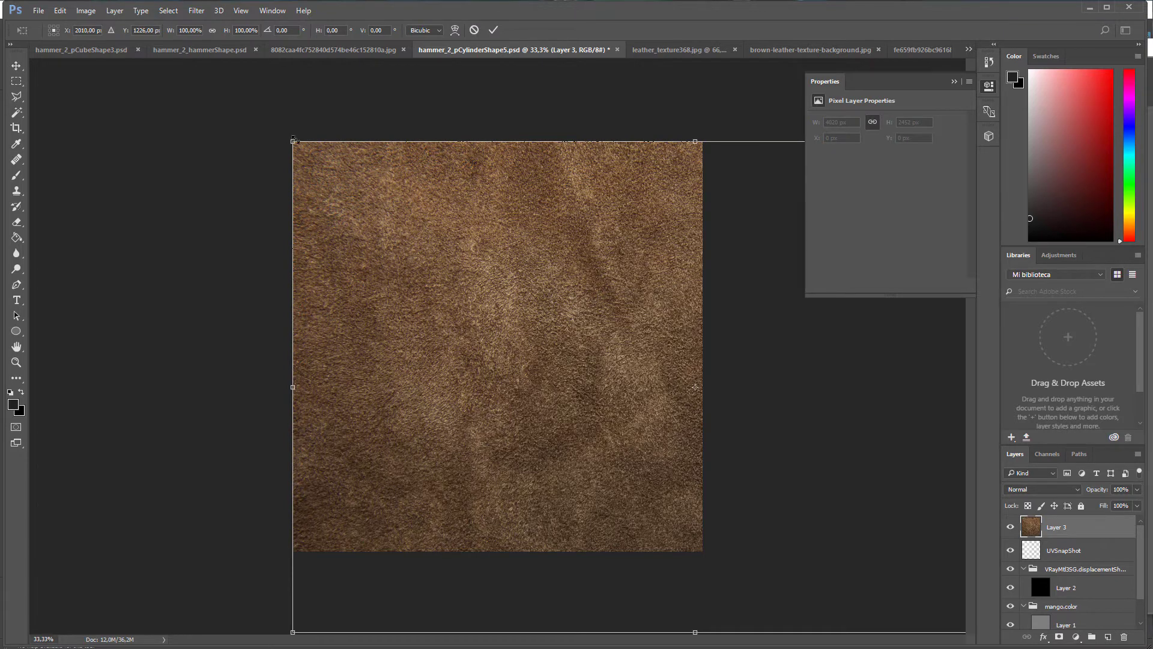
left_click_drag(294, 142, 470, 231)
left_click_drag(623, 302, 841, 459, "shift")
left_click_drag(904, 543, 450, 423)
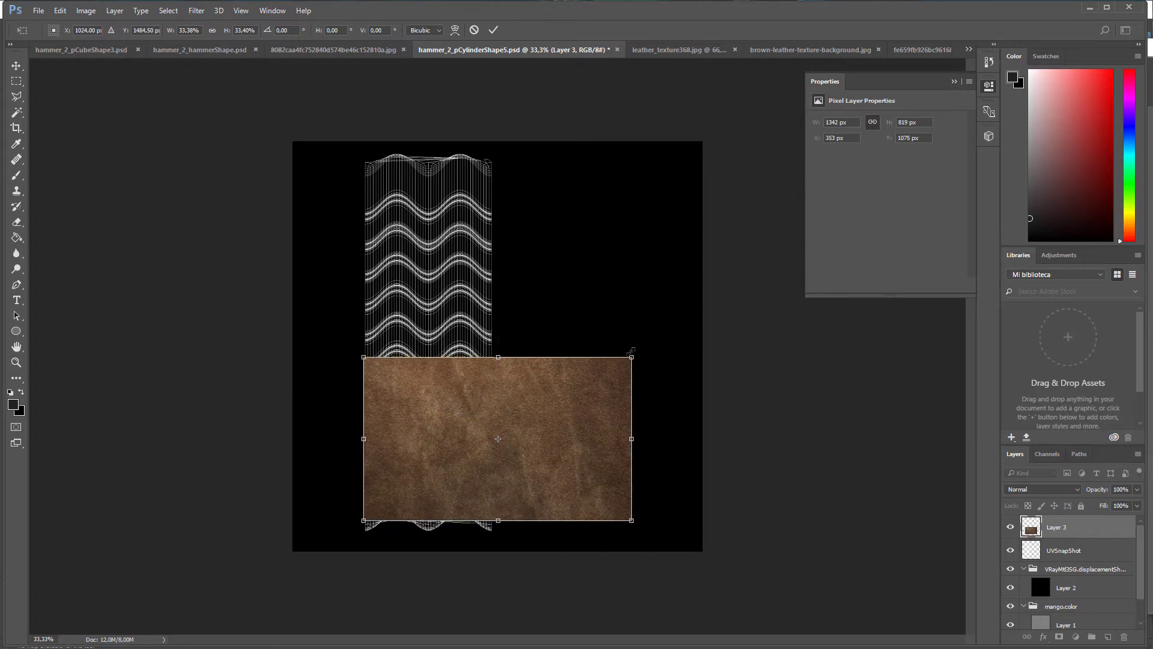
left_click_drag(640, 351, 529, 497)
left_click_drag(527, 425, 474, 375)
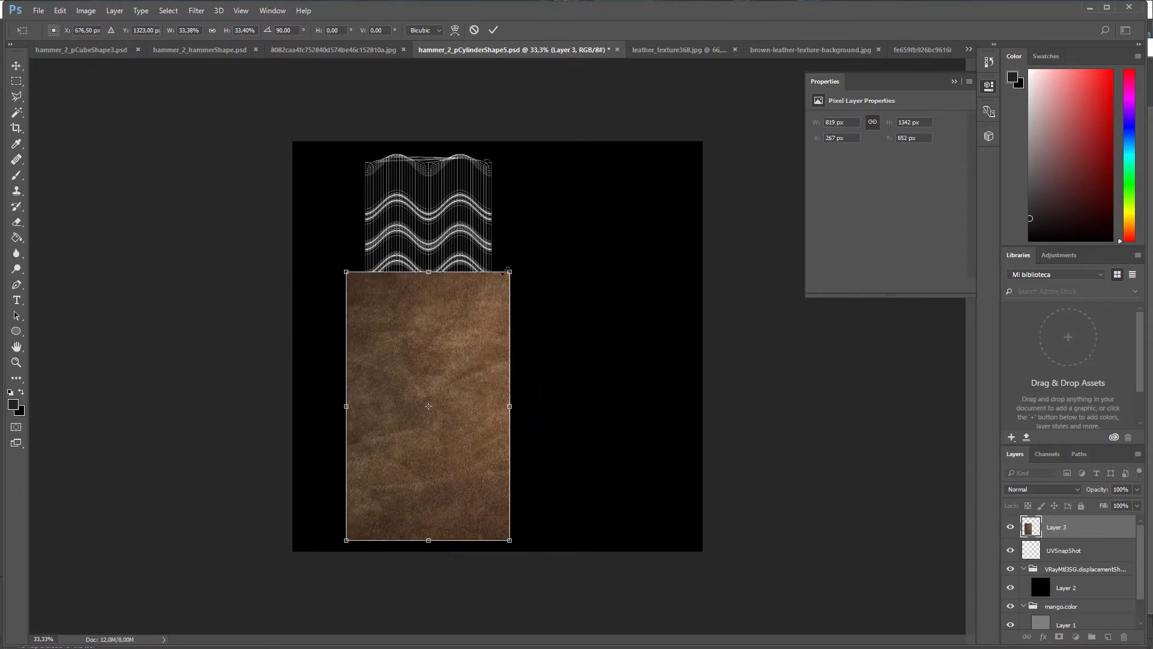
Reduce the leather to about 27.4% and fit it over the lower half of the UV shell, slightly wider than the shell.
left_click_drag(512, 270, 499, 301)
left_click_drag(480, 341, 485, 366)
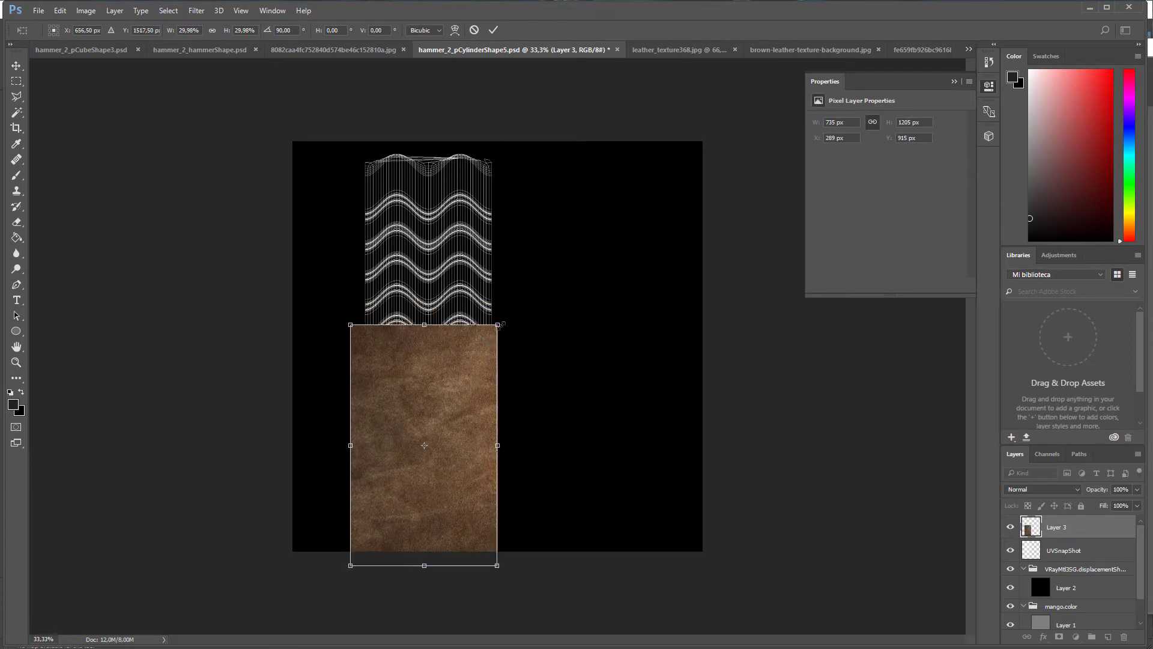
left_click_drag(501, 325, 467, 368)
key("Left")
key("Left")
key("Left")
key("Left")
key("Left")
key("Left")
key("Left")
key("Left")
key("Left")
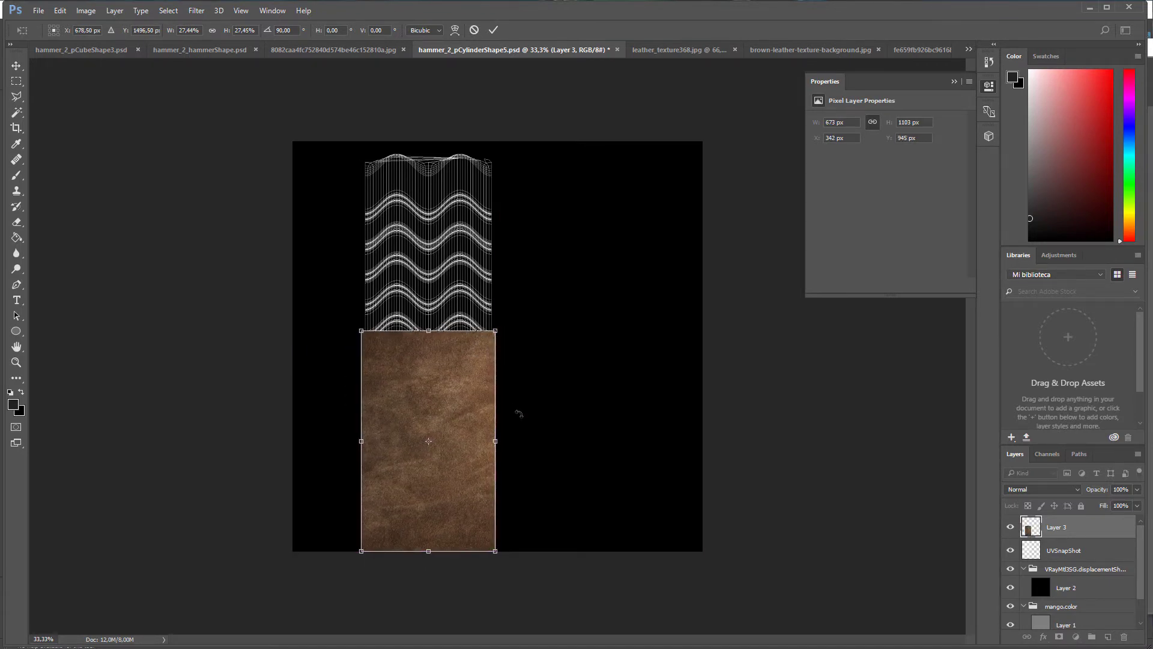
key("Return")
Duplicate the leather layer directly above the original and flip the copy vertically to mirror it.
key("m")
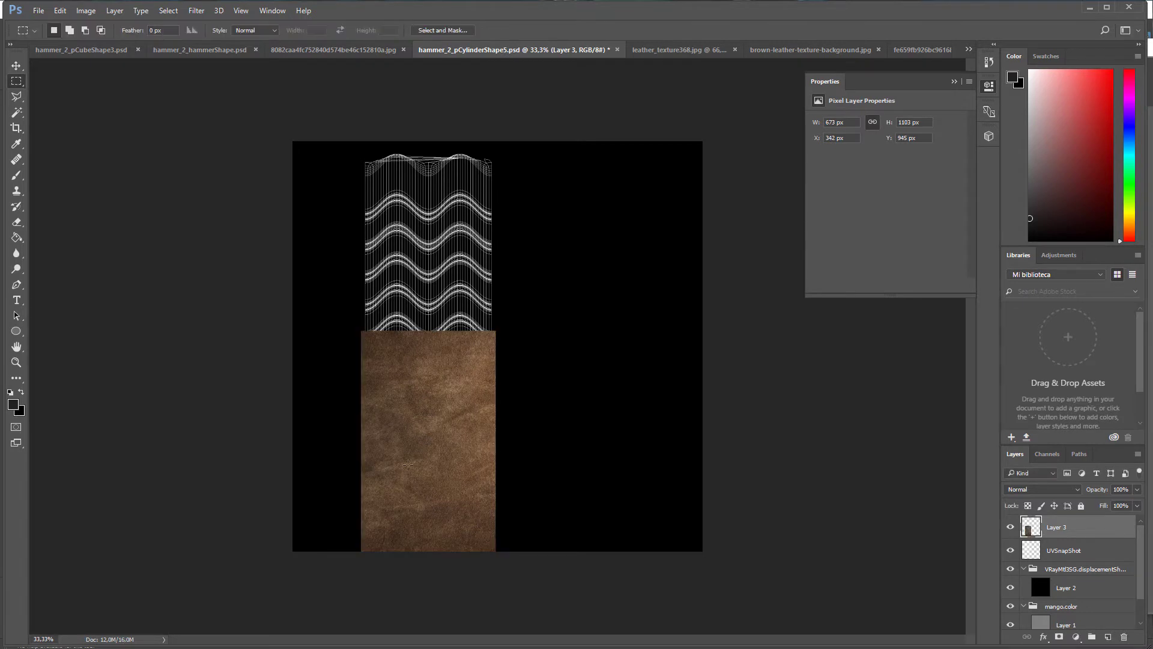
key("v")
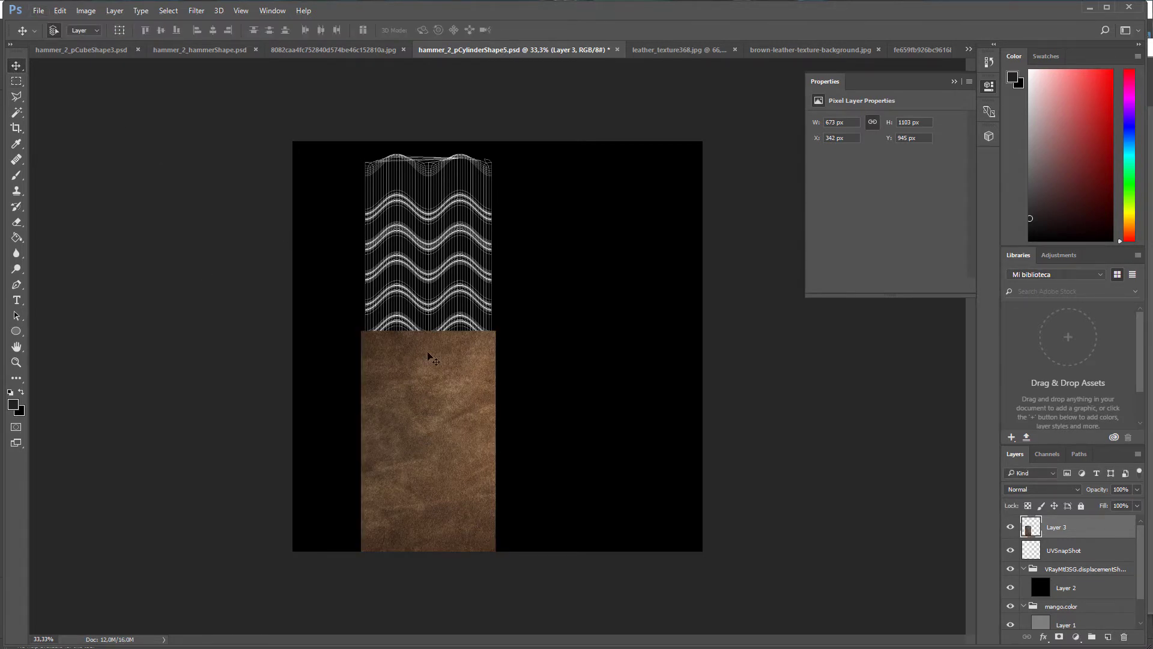
left_click_drag(480, 419, 448, 233, "alt")
key("ctrl+t")
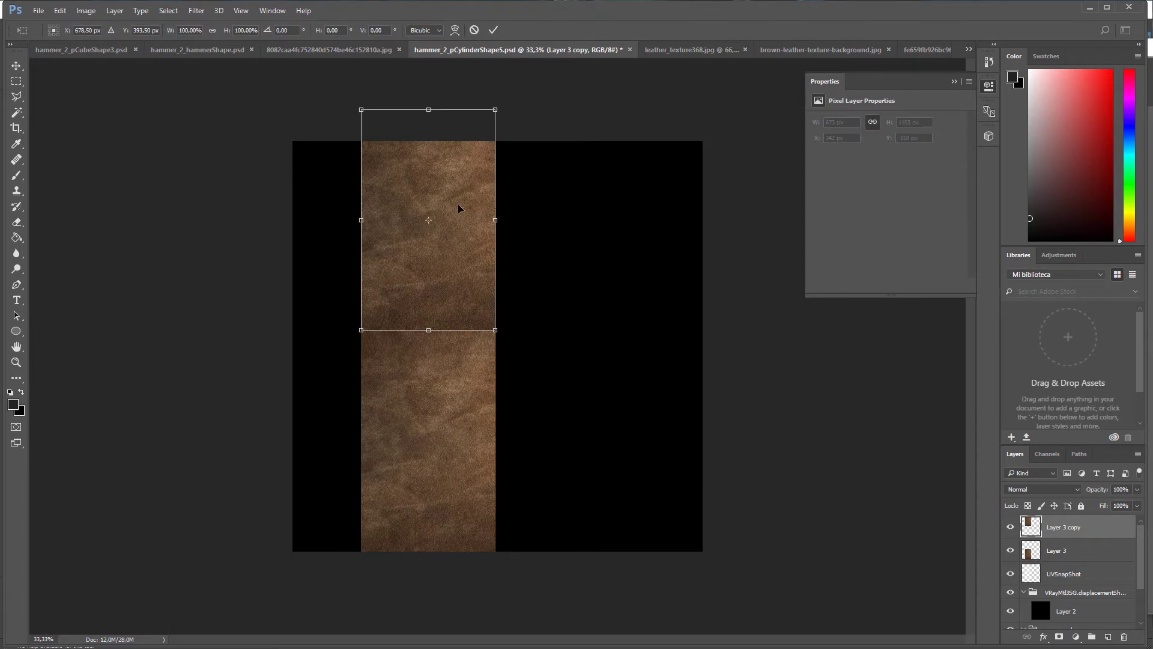
left_click_drag(428, 108, 424, 324)
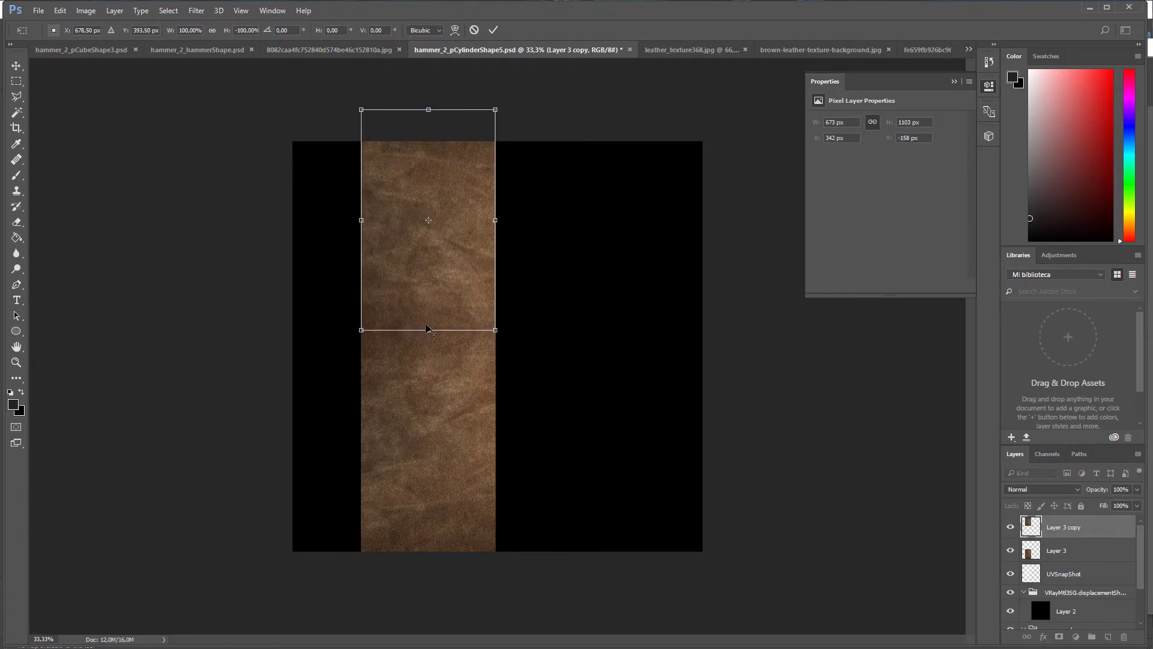
key("Return")
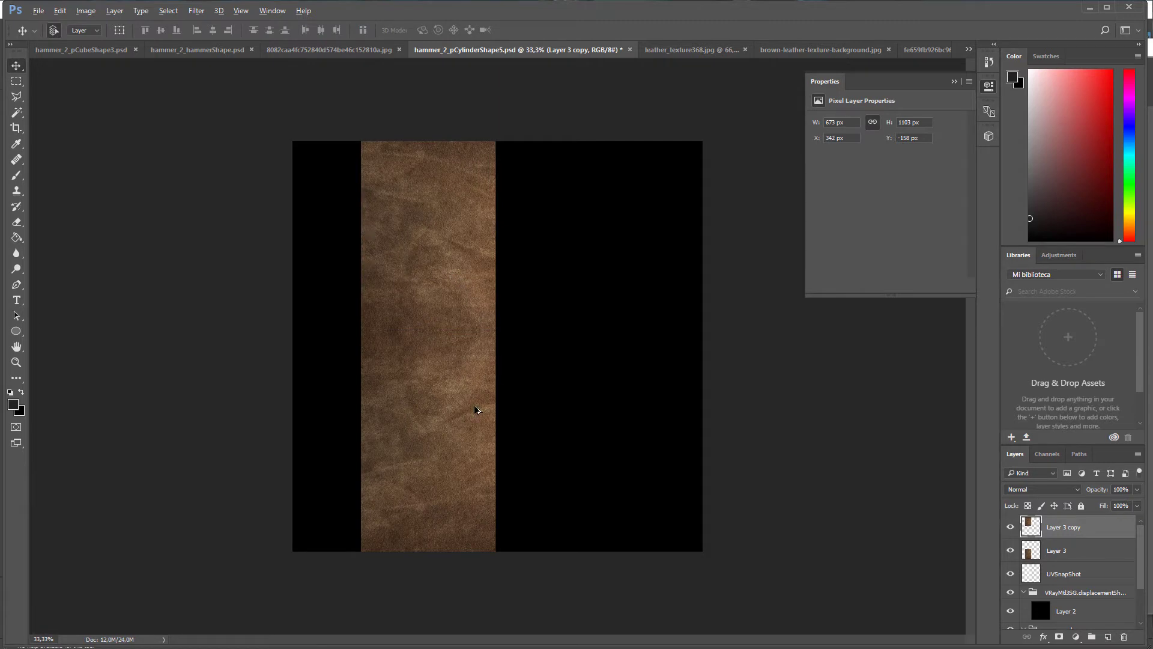
Check the seam between the two leather pieces and merge both leather layers into one.
key("ctrl+plus")
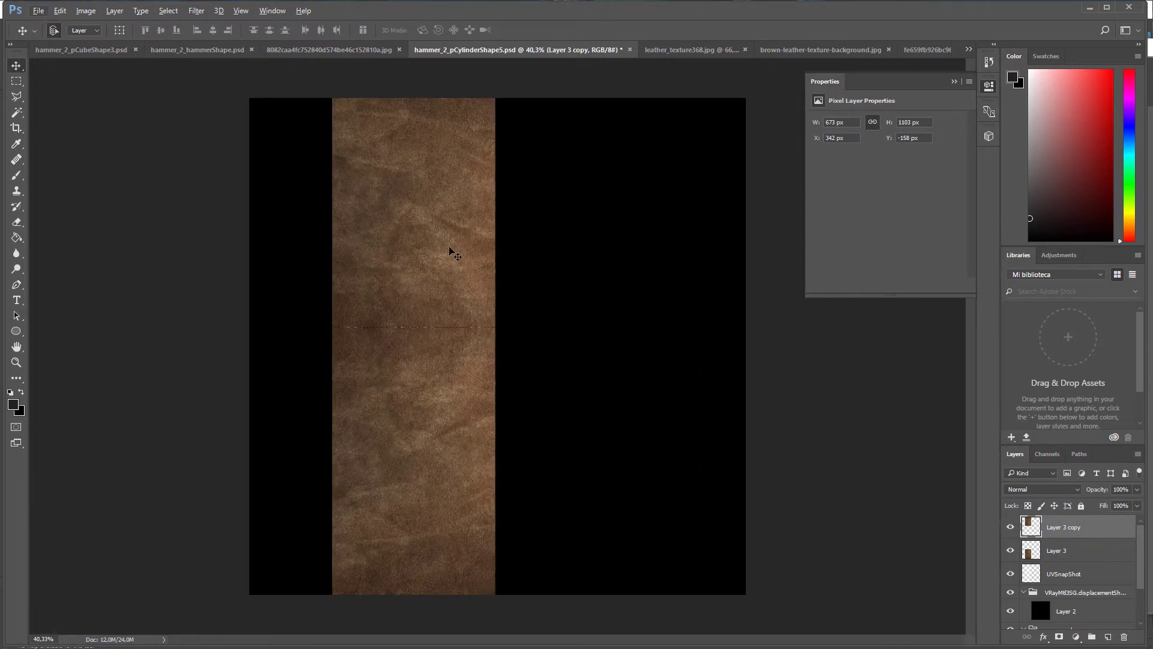
scroll(444, 306, "up", 6, "alt")
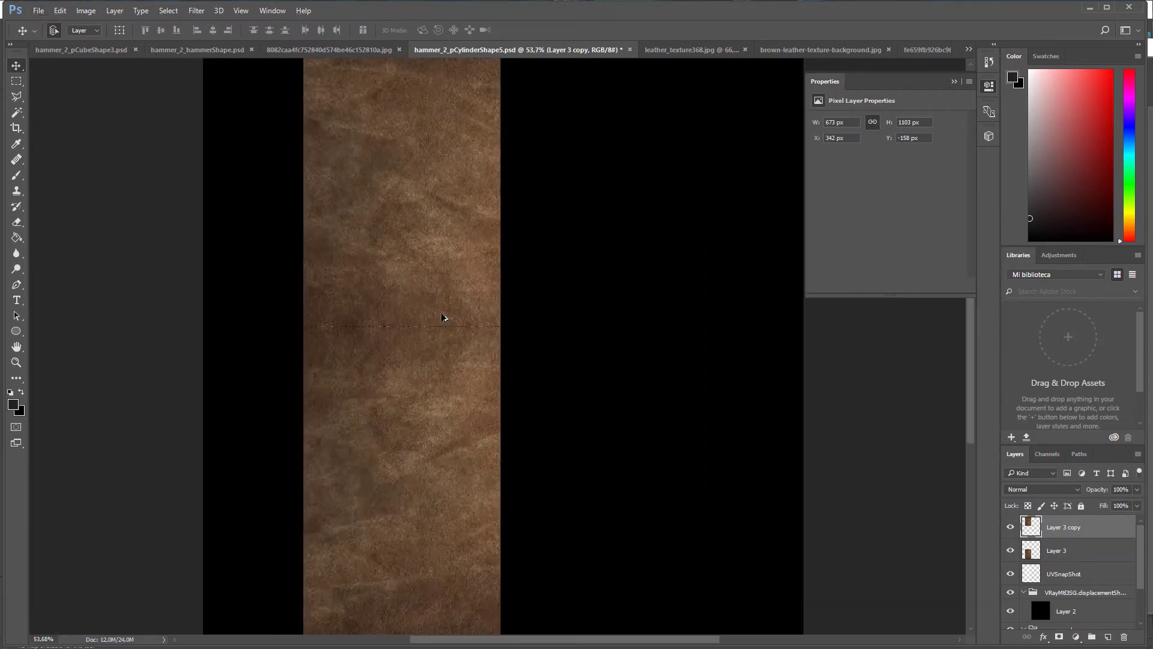
scroll(453, 319, "down", 7, "alt")
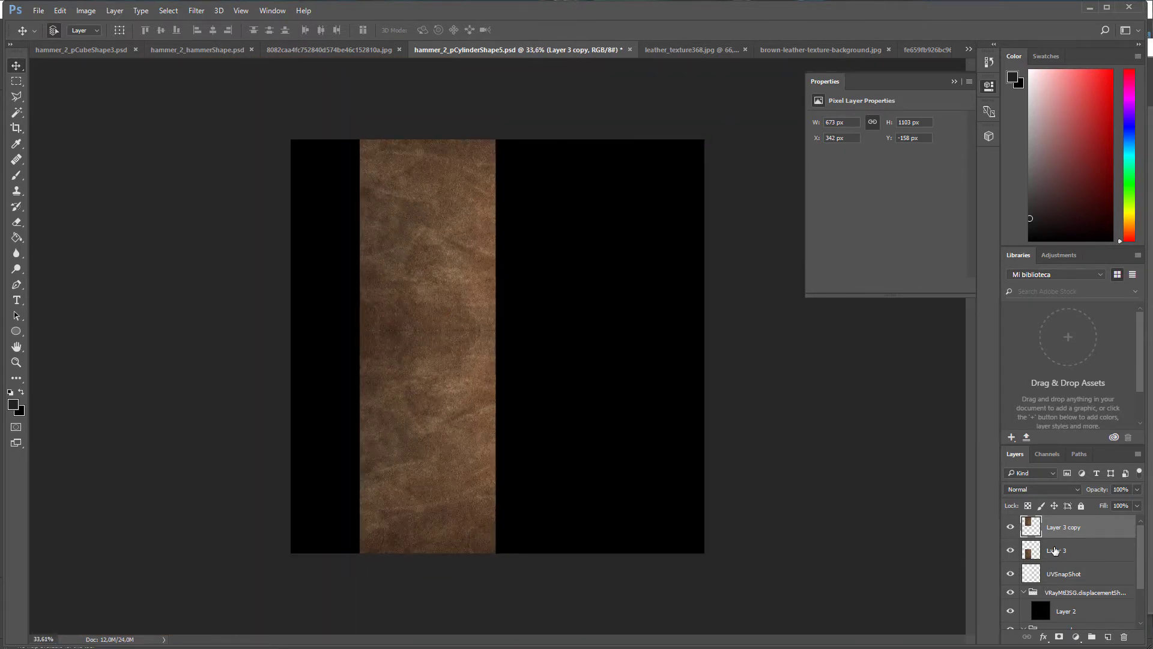
left_click(1055, 550, "shift")
right_click(1055, 550)
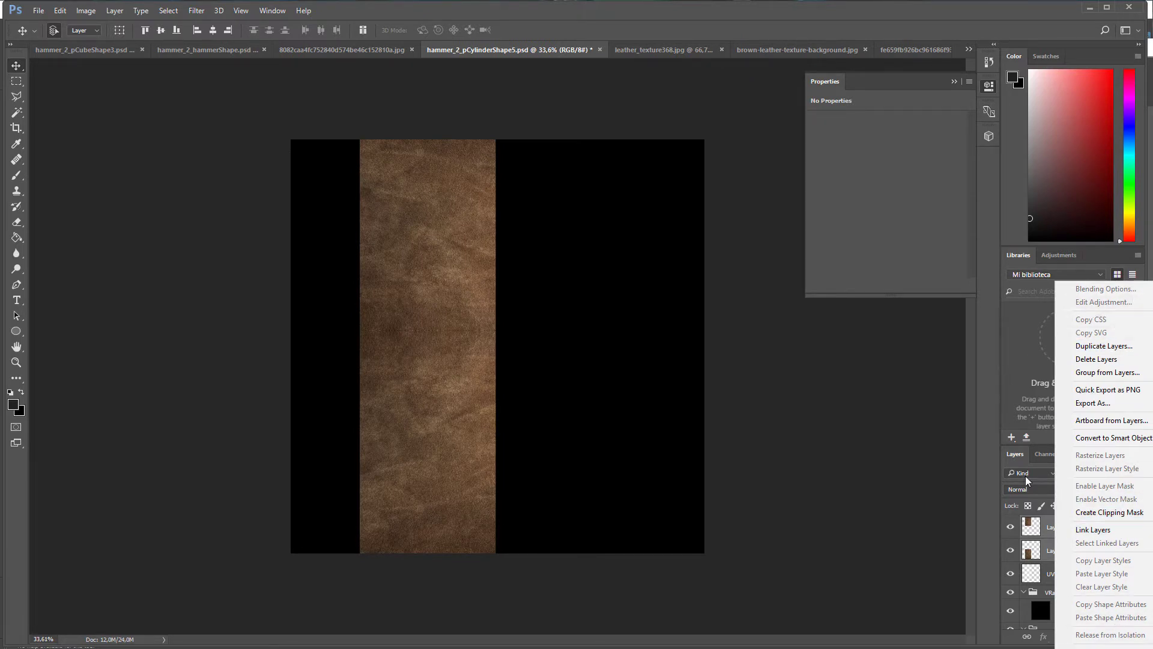
right_click(1039, 523)
right_click(1048, 520)
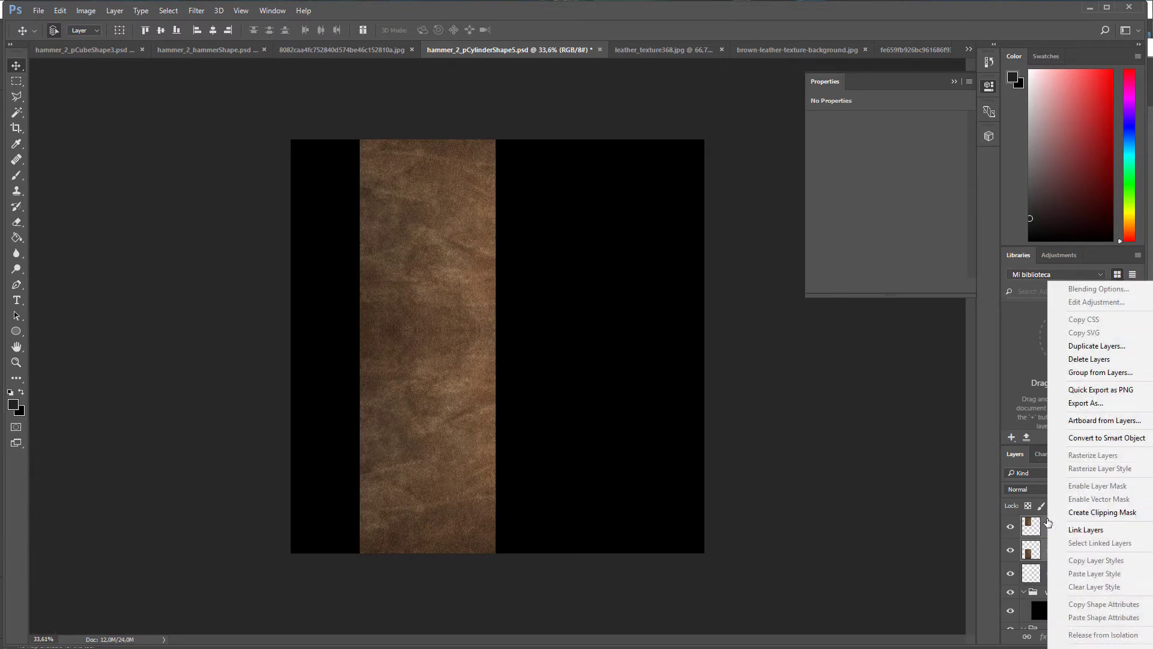
left_click(1091, 648)
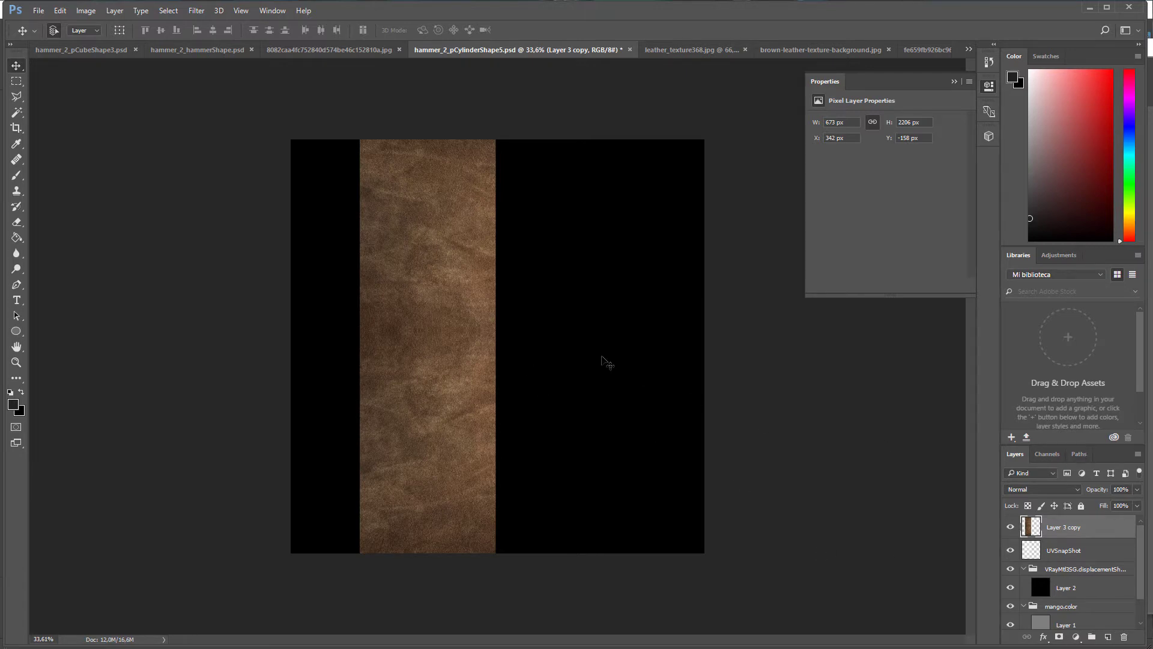
Move the merged leather layer into the mango.color group and hide the displacement group.
key("alt")
left_click_drag(1034, 526, 1040, 591)
left_click(1010, 545)
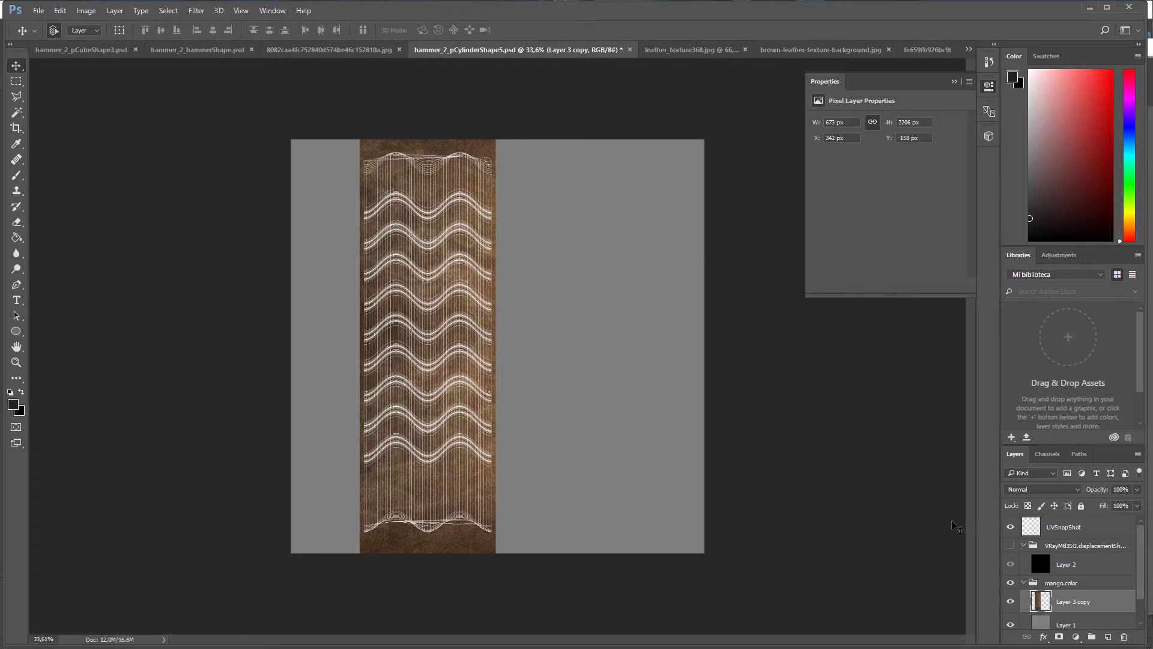
Shift the leather layer left, duplicate it directly alongside the original, and flip the copy horizontally to mirror it.
left_click_drag(486, 155, 423, 157)
left_click_drag(333, 169, 486, 174, "alt")
key("ctrl+t")
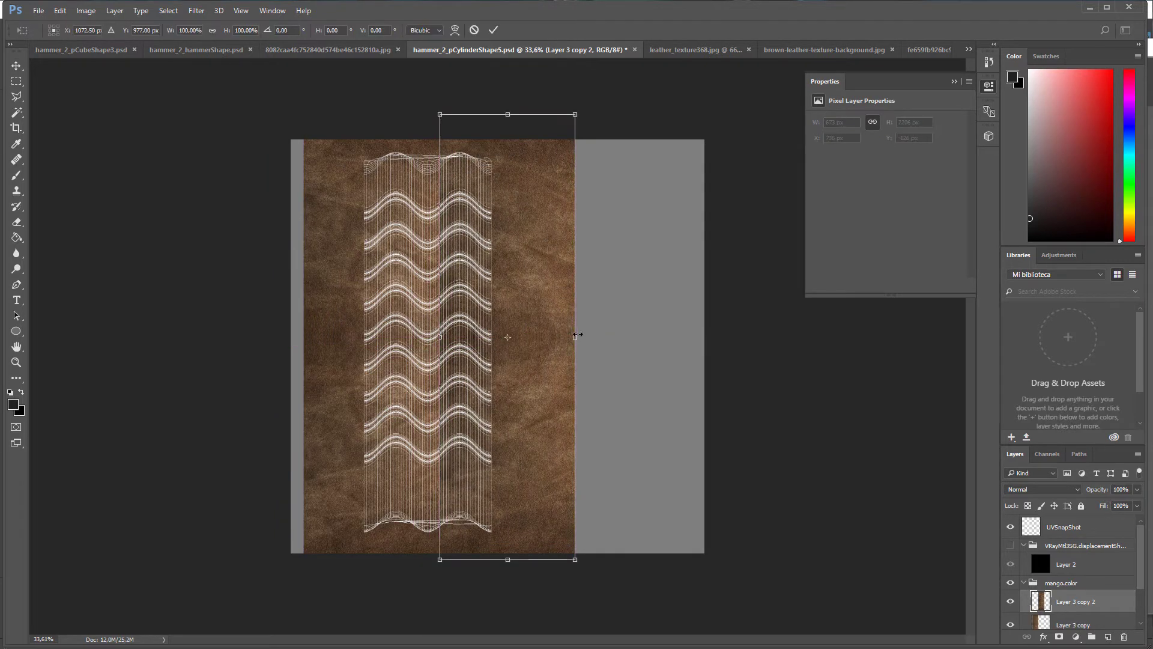
left_click_drag(574, 337, 439, 319)
key("Return")
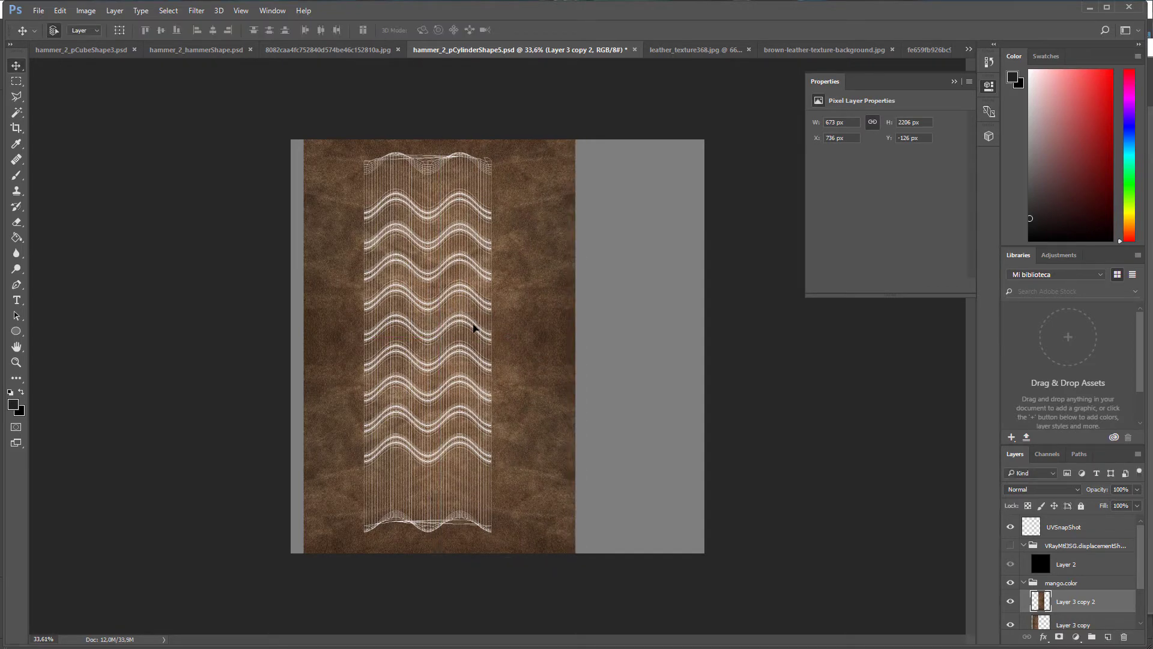
Merge the two mirrored leather layers and shift the result left to about X 24 px, centring its seam on the UV shell.
left_click(1057, 625, "ctrl")
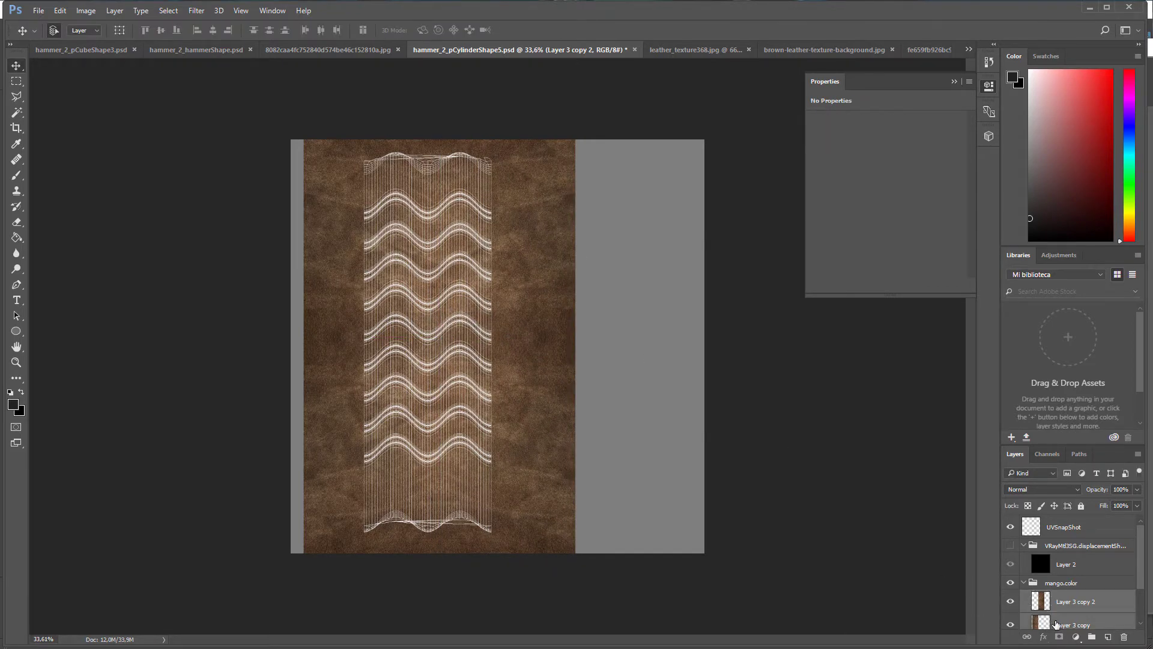
right_click(1058, 568)
left_click(1097, 429)
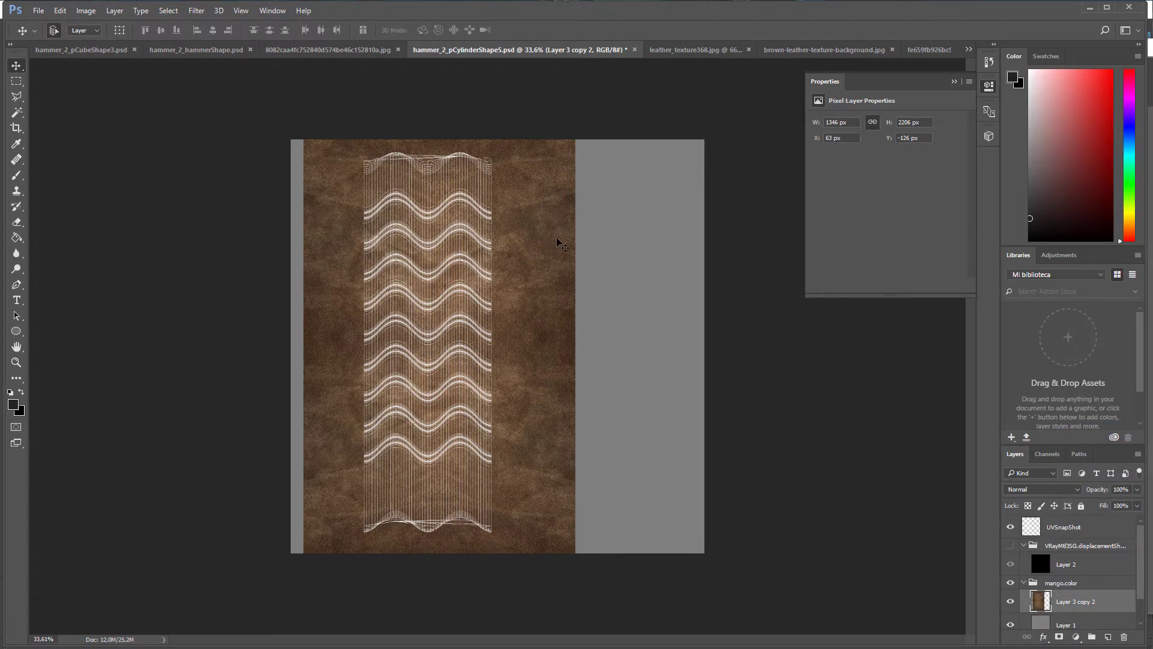
left_click_drag(557, 239, 556, 239)
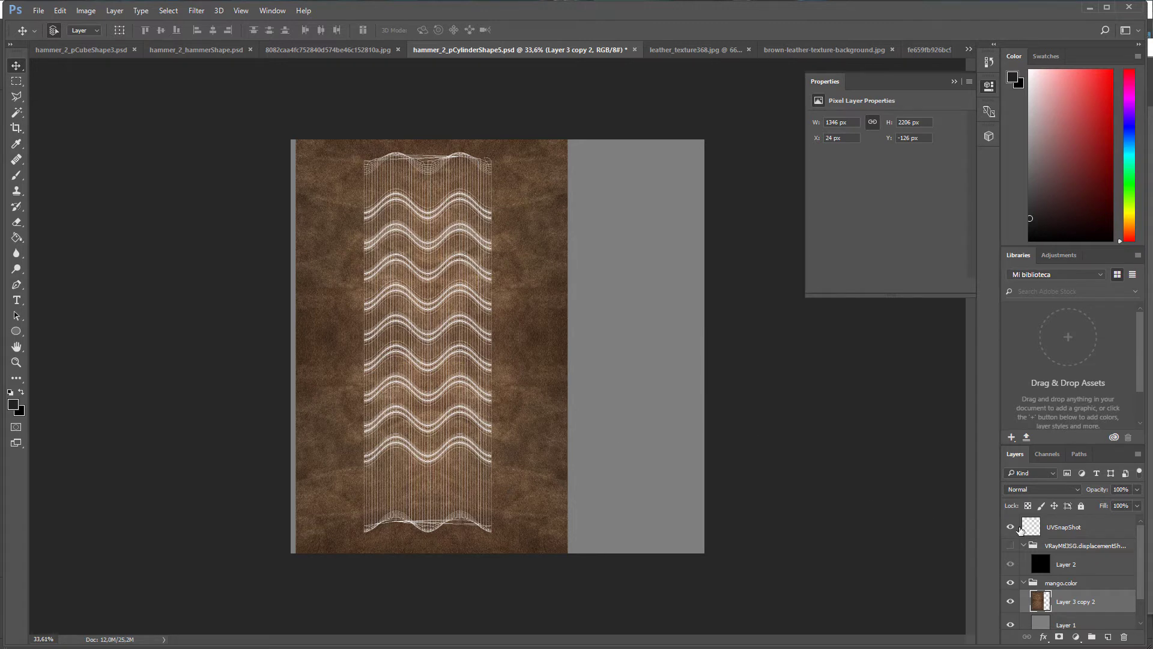
Save the PSD with the UVSnapShot layer hidden and switch to Maya to refresh the mango material's diffuse PSD texture.
left_click(1015, 528)
key("ctrl+s")
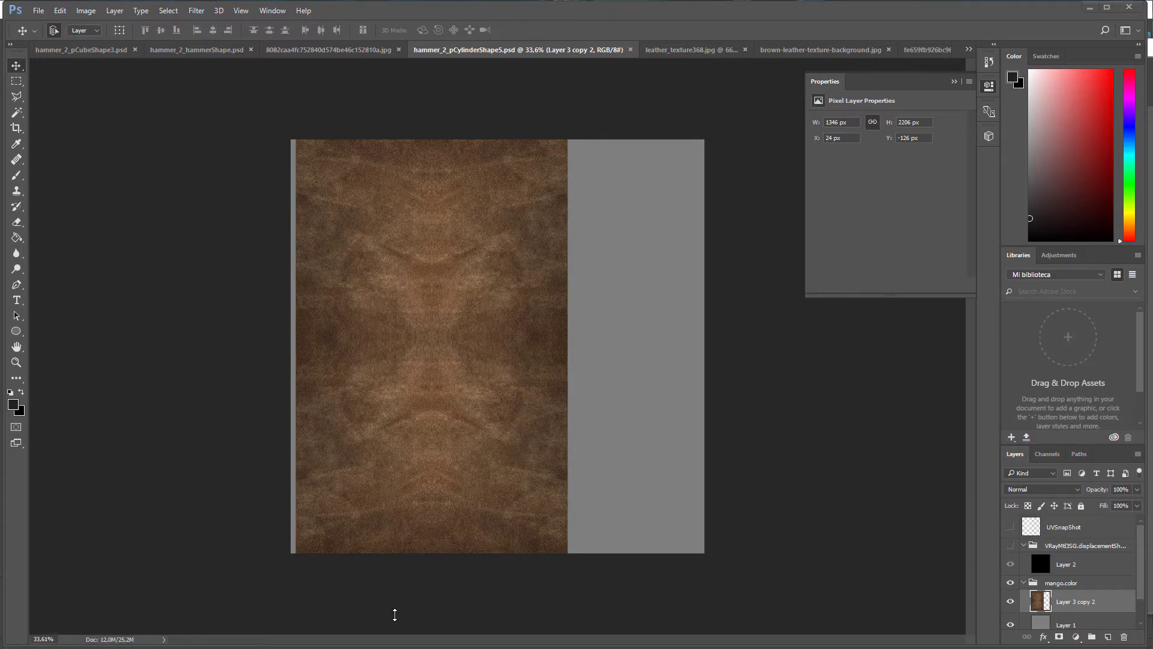
key("alt+Tab")
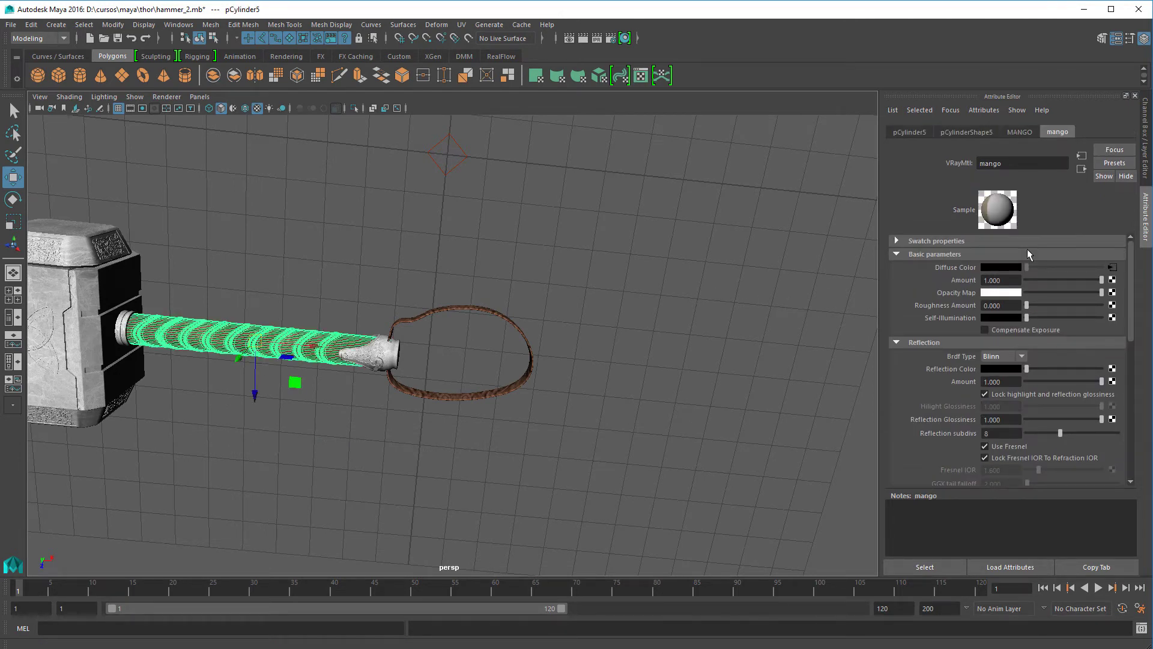
left_click(1109, 267)
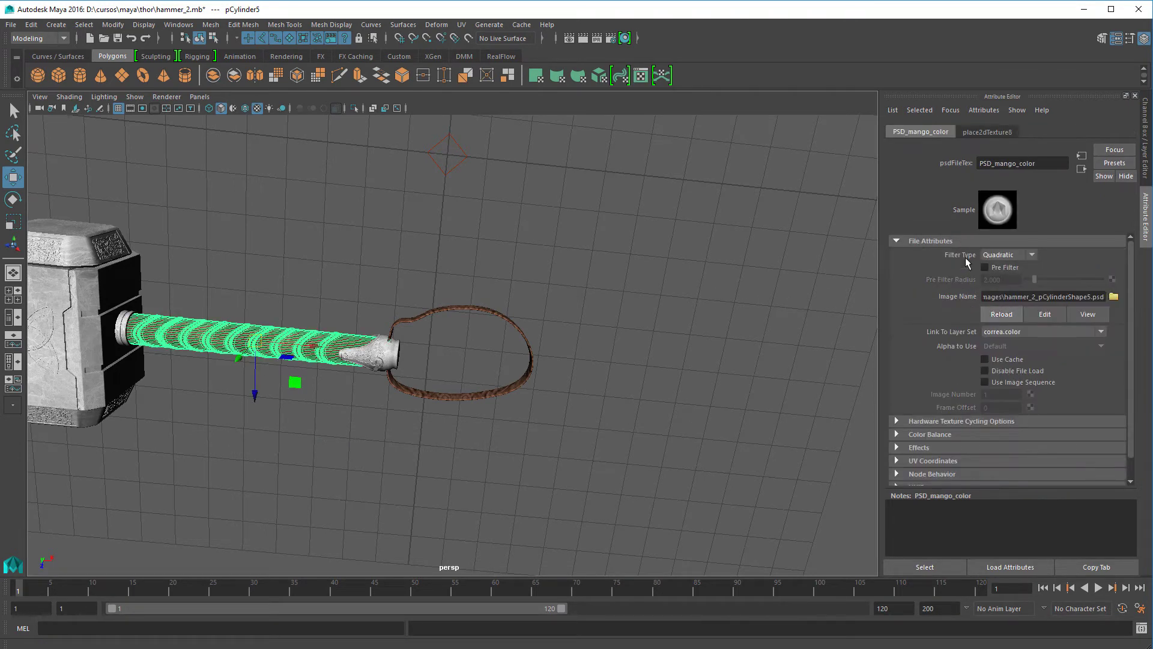
Deselect the handle and examine its leather texture up close and on the whole hammer from several angles.
left_click(351, 285)
scroll(278, 332, "up", 3)
middle_click_drag(265, 260, 548, 270, "alt")
scroll(478, 284, "up", 5)
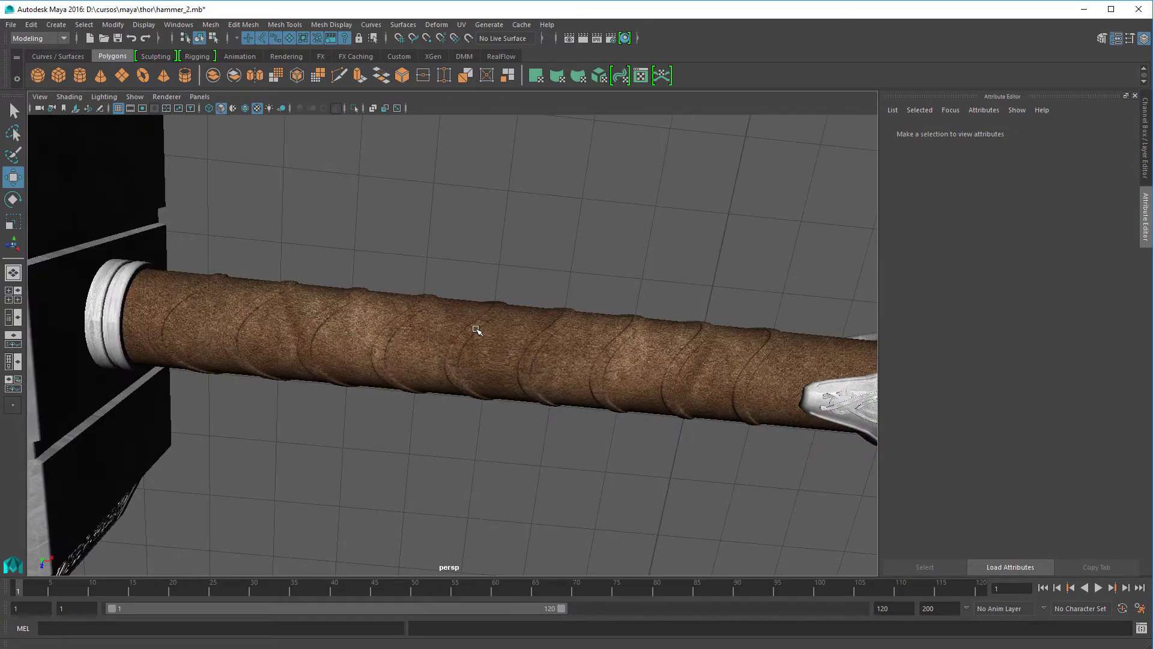
scroll(481, 296, "down", 5)
scroll(482, 292, "down", 2)
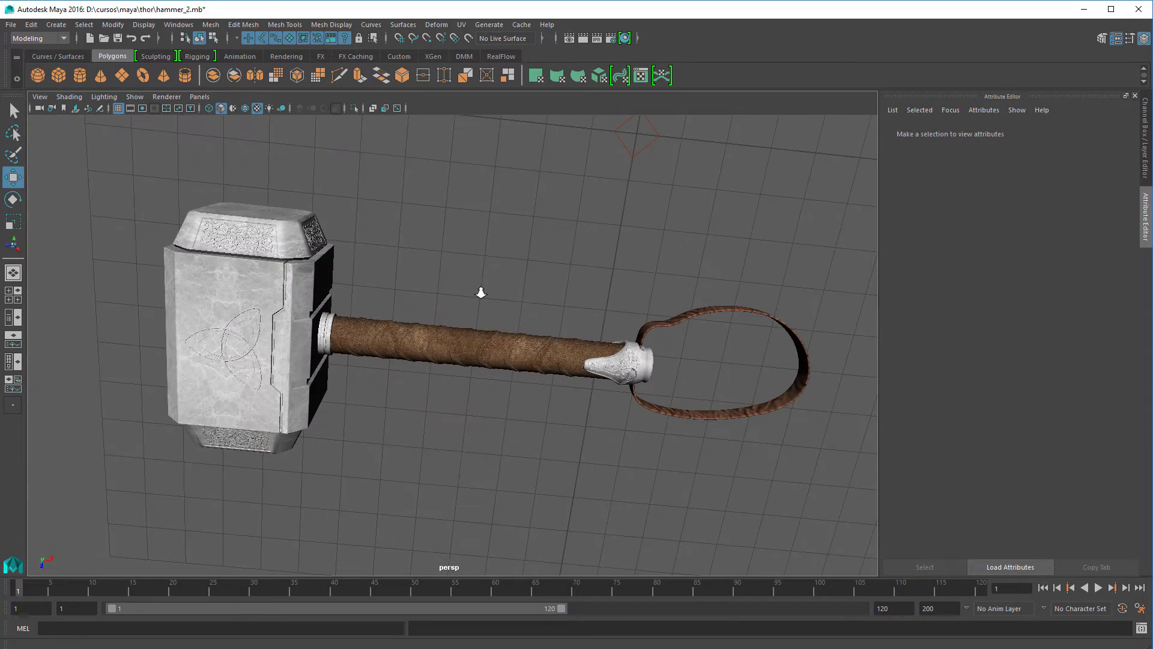
left_click_drag(603, 324, 577, 325, "alt")
scroll(580, 322, "down", 2)
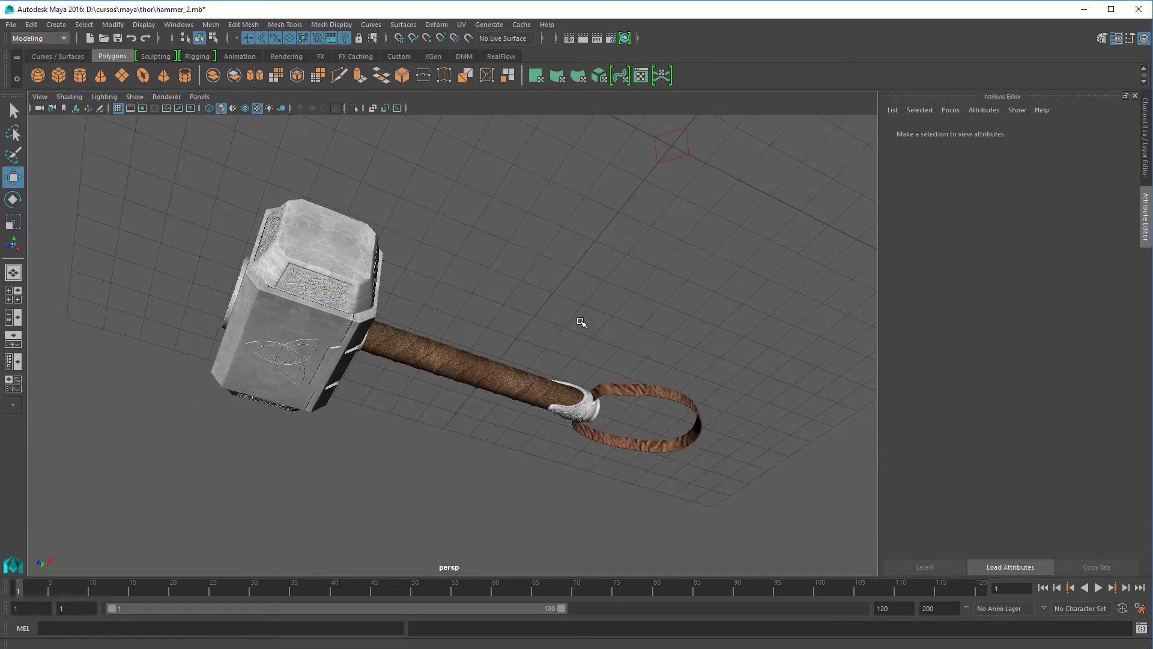
Return to Photoshop, show the UVSnapShot layer over the leather, and frame the wavy UV bands up close with the Properties panel collapsed.
key("alt+Tab")
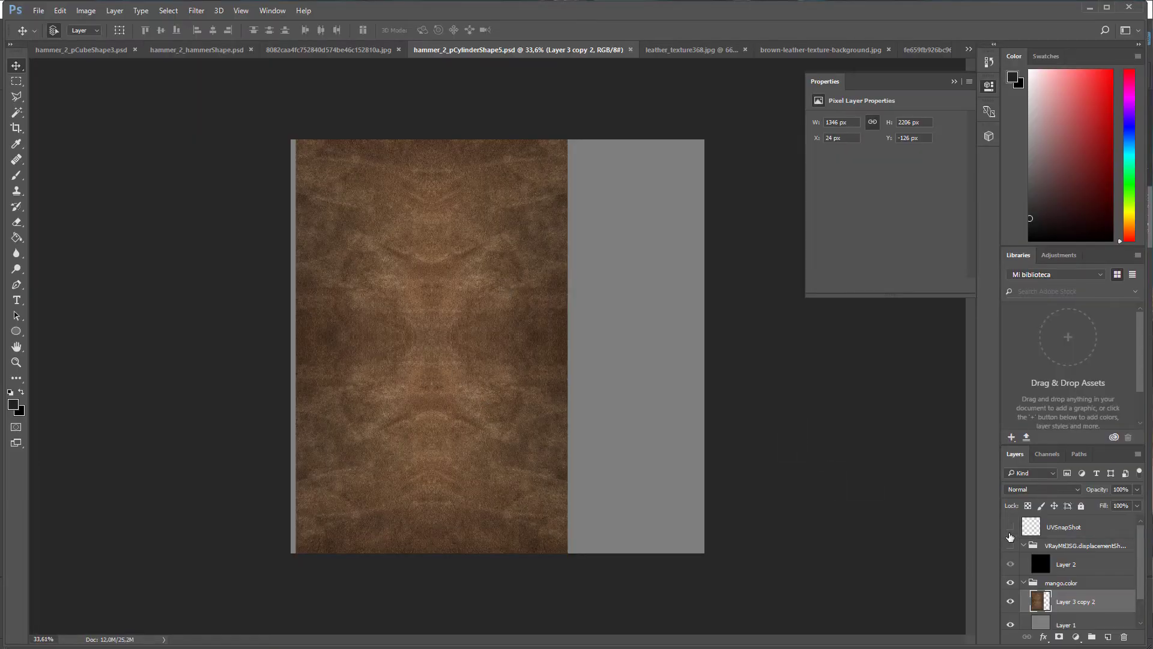
left_click(1010, 527)
scroll(291, 204, "up", 14, "alt")
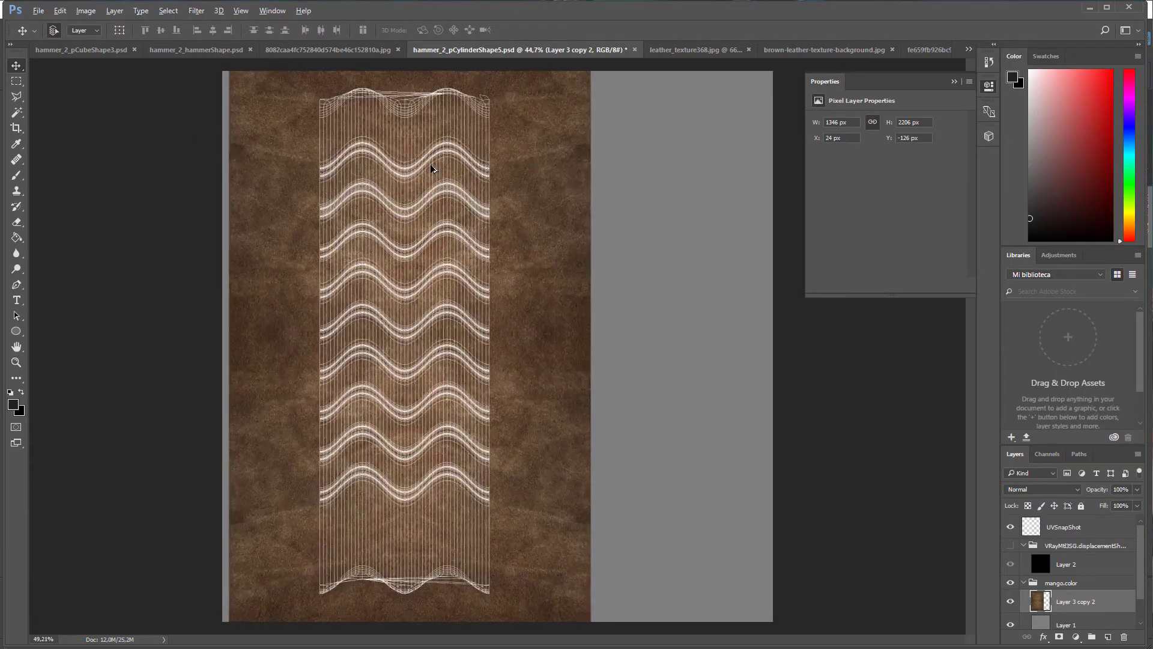
scroll(289, 207, "up", 1, "alt")
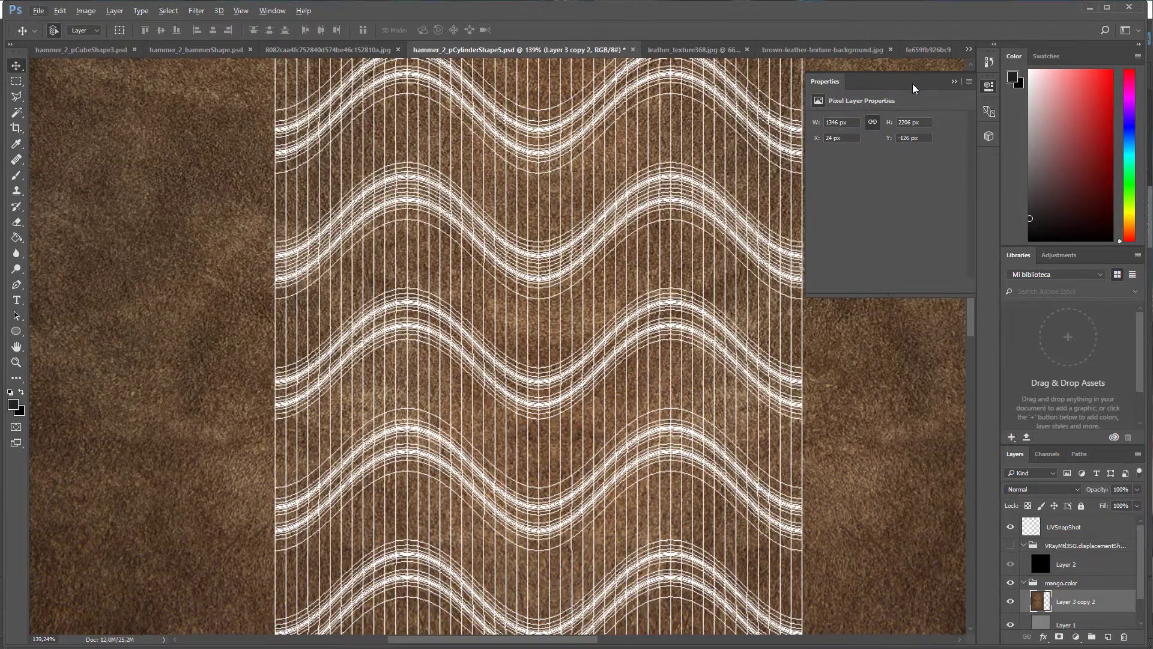
left_click(954, 82)
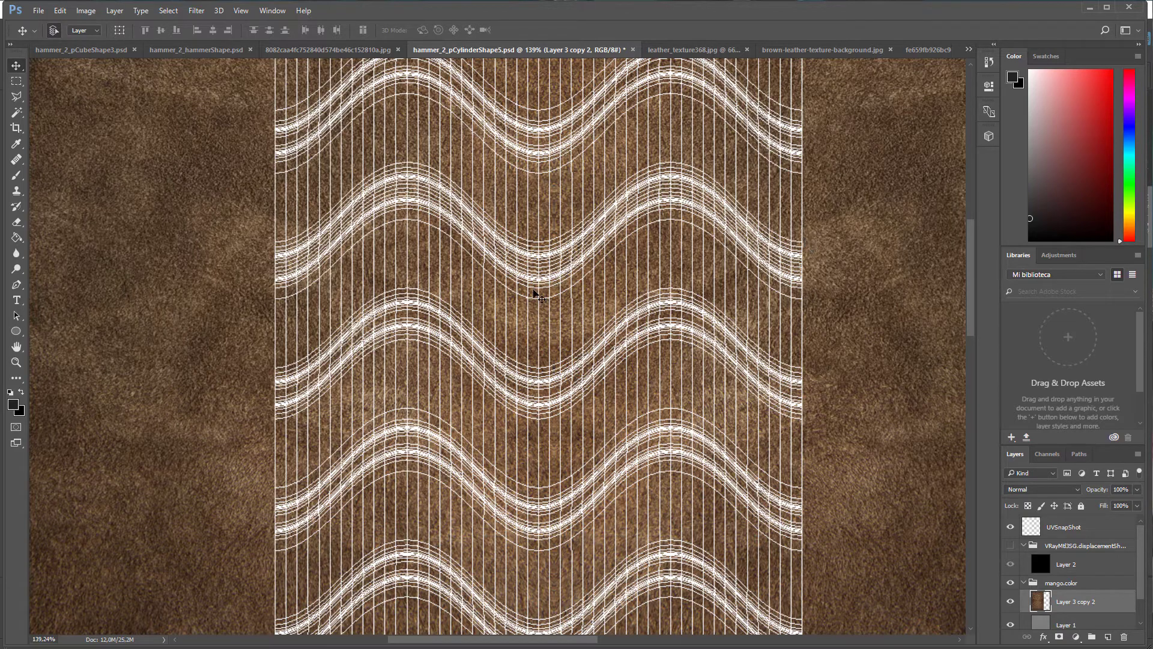
scroll(441, 308, "up", 5, "alt")
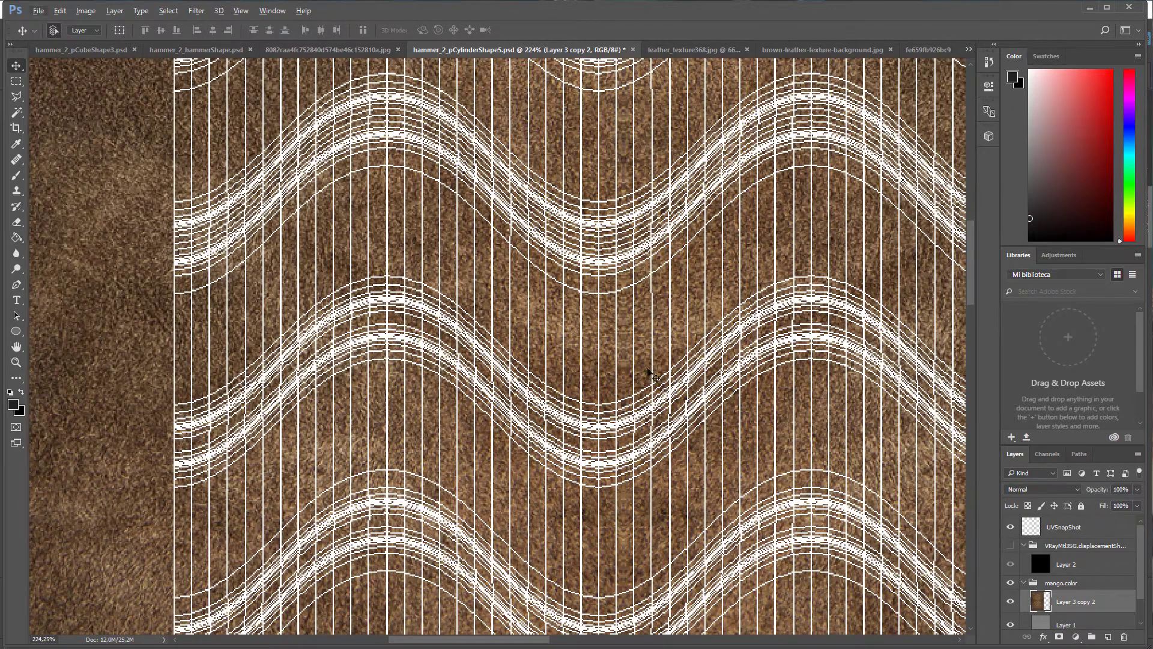
scroll(671, 327, "down", 2, "alt")
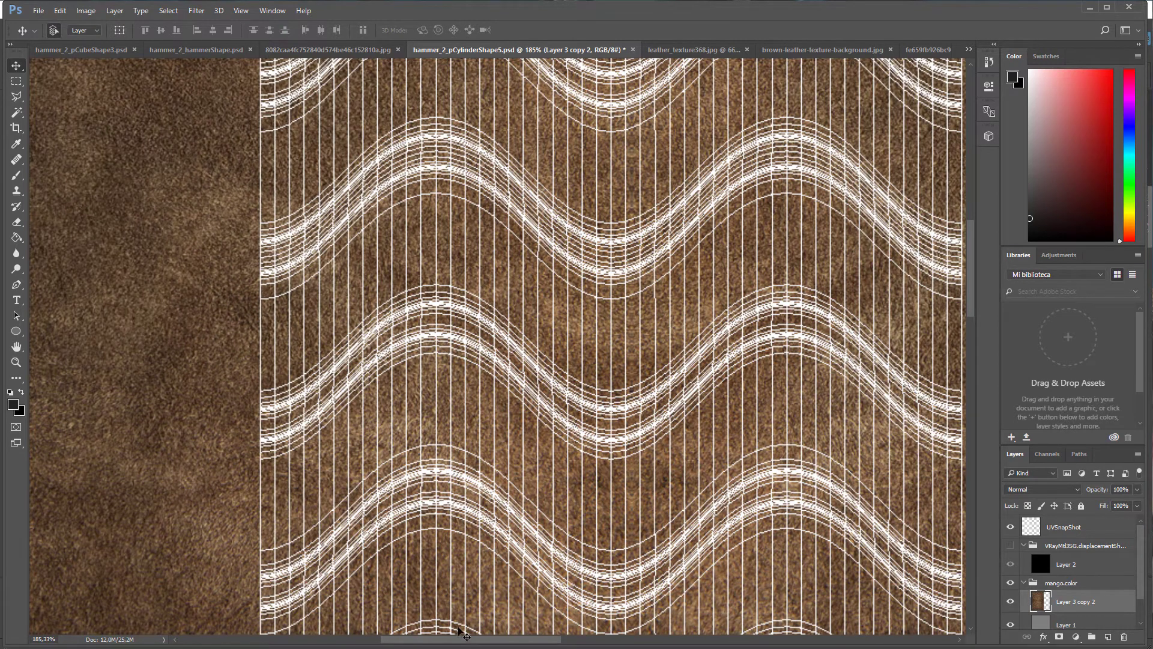
mouse_move(465, 642)
left_mouse_down()
mouse_move(453, 640)
mouse_move(483, 641)
left_mouse_up()
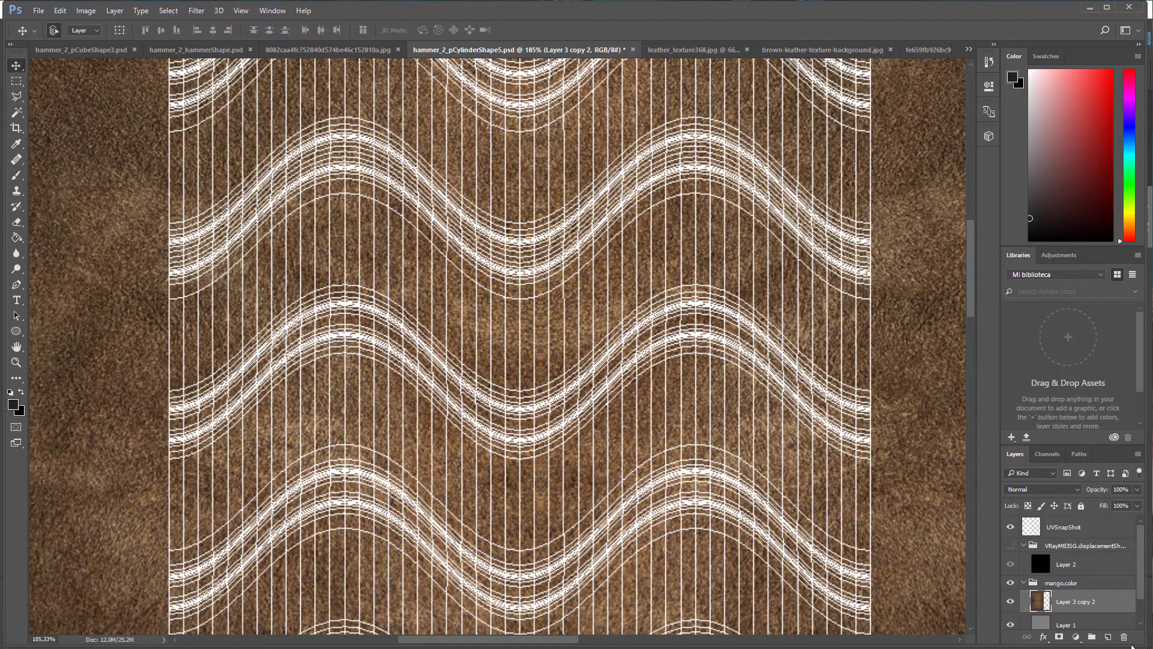
Add a new layer above Layer 3 copy 2 in the mango.color group and place the grey marble image there.
left_click(1108, 637)
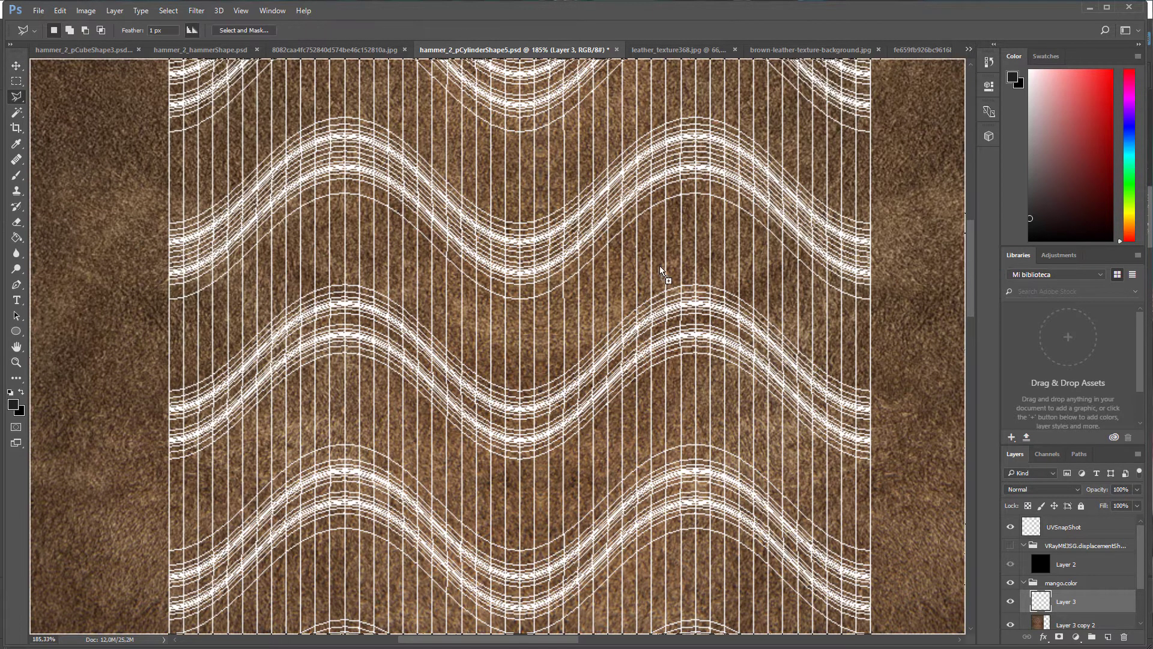
left_click_drag(661, 268, 638, 269)
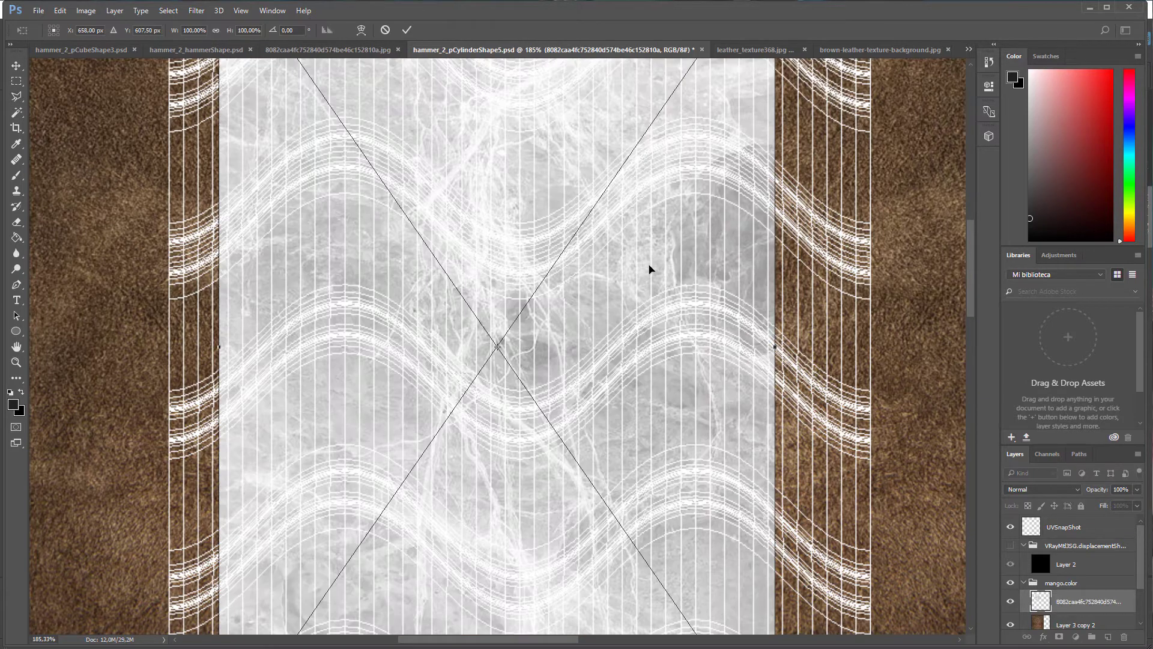
key("Return")
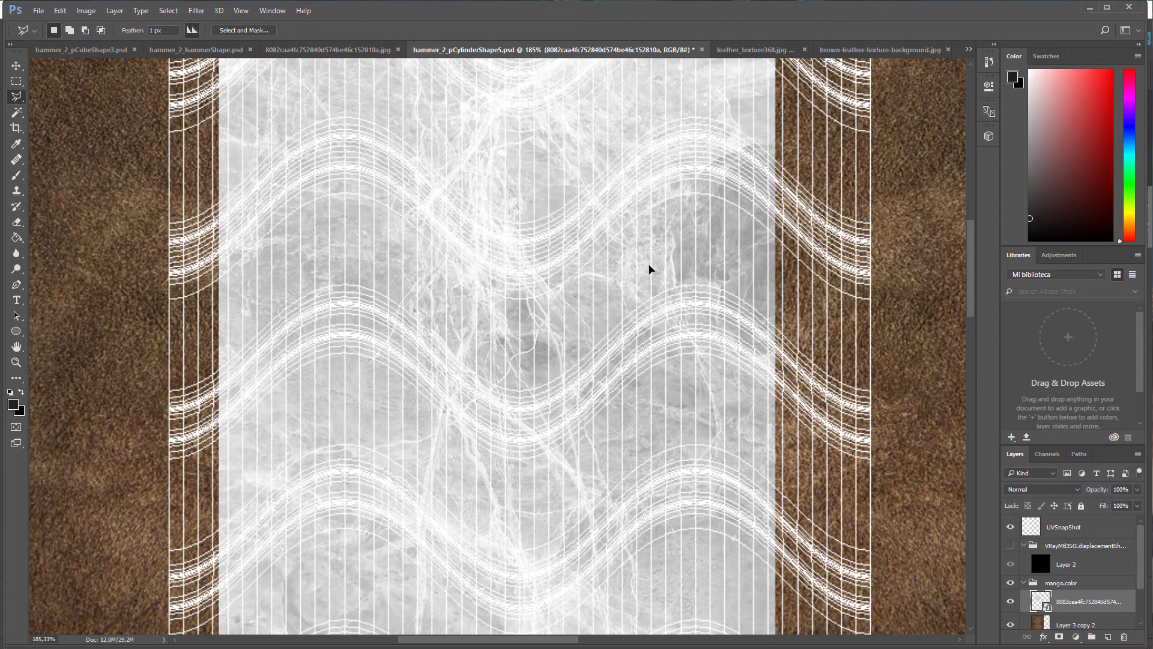
Rasterize the placed marble image layer.
scroll(649, 269, "down", 4, "alt")
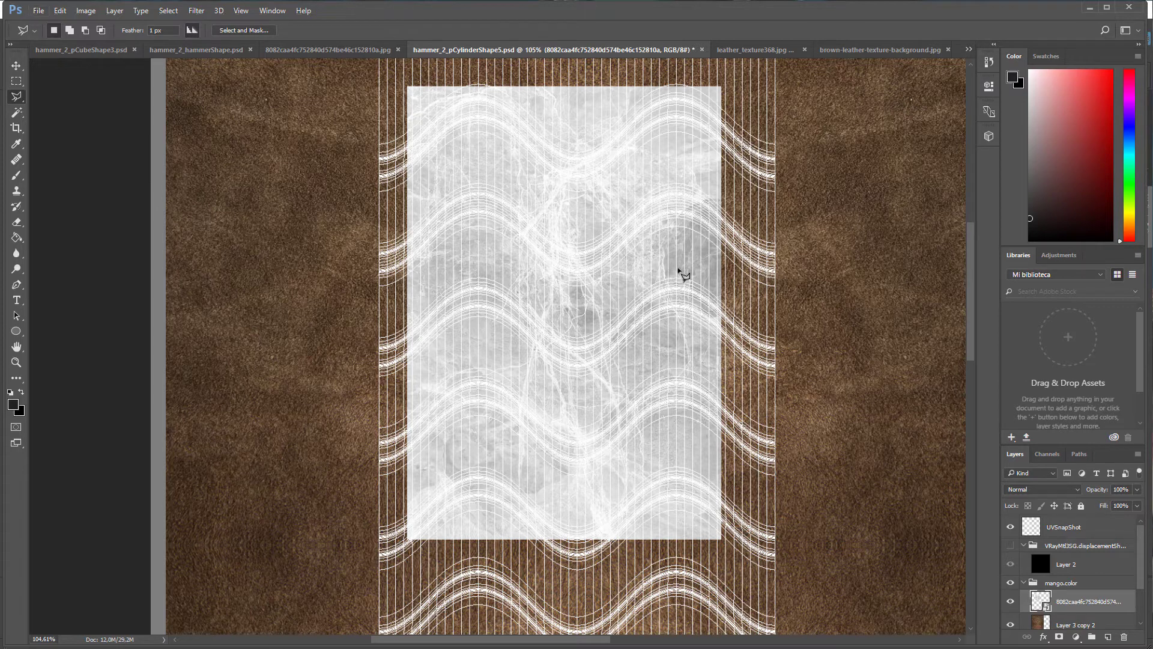
left_click_drag(667, 252, 781, 251)
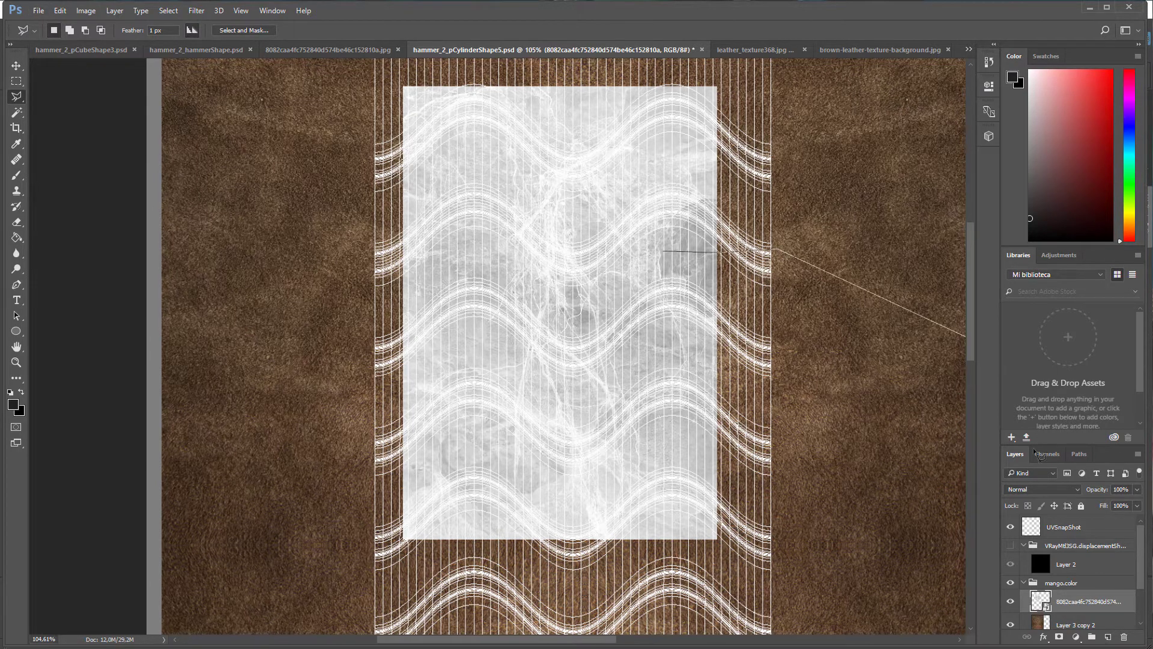
key("Escape")
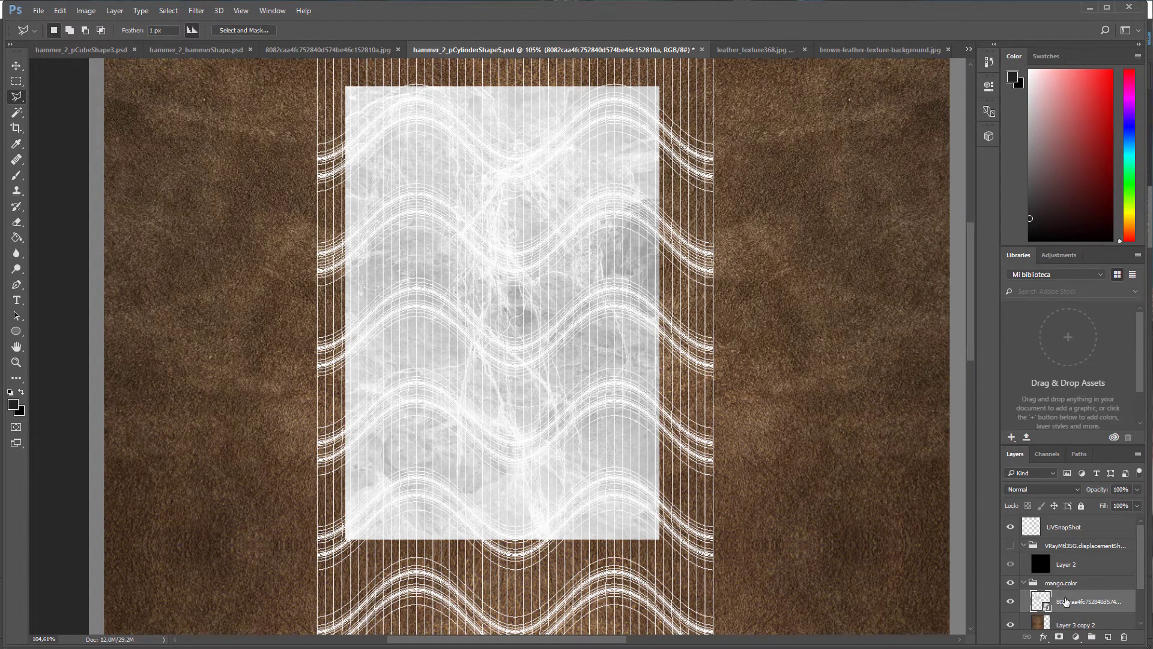
right_click(1066, 602)
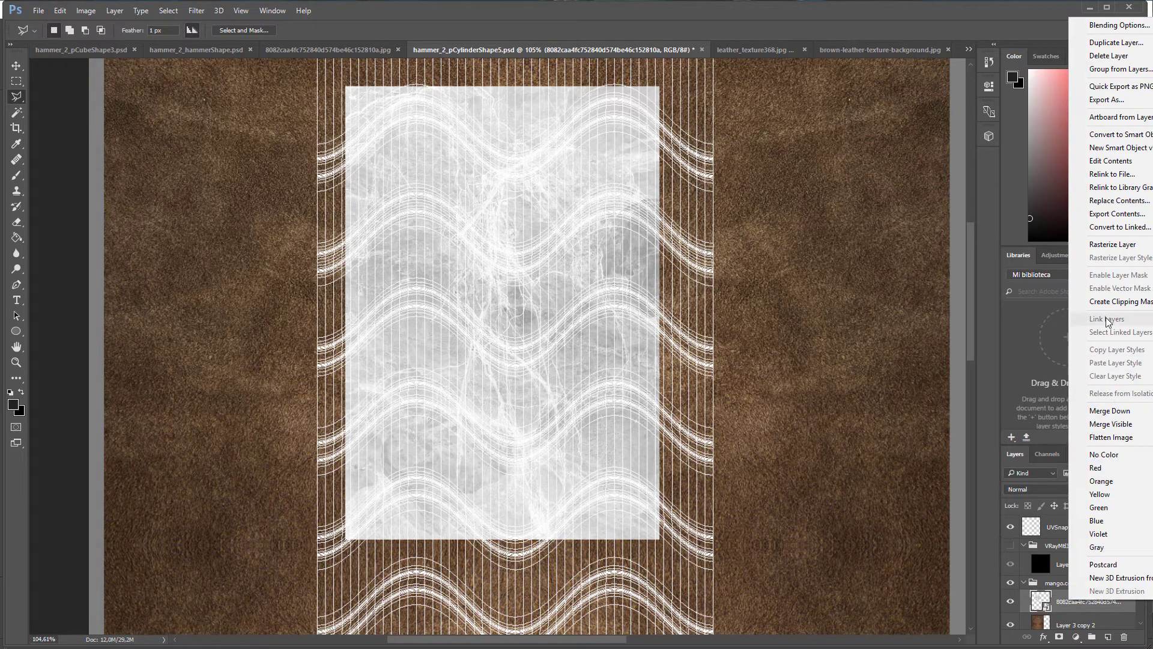
left_click(1112, 244)
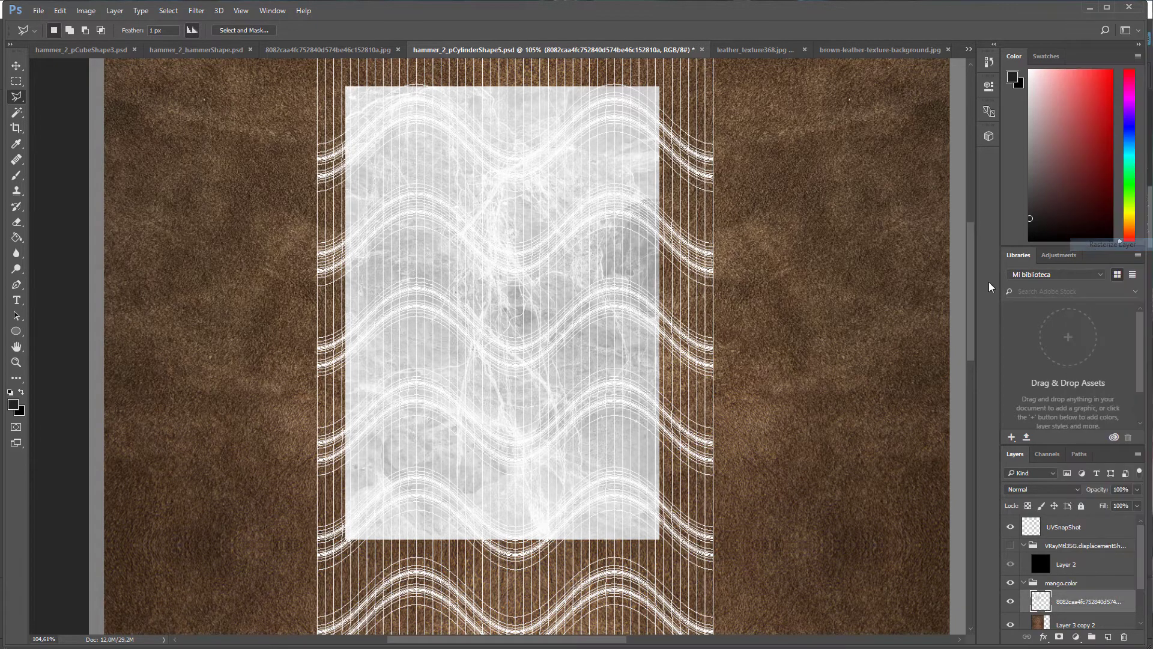
Duplicate the marble layer directly to the right of the original and mirror the copy horizontally.
left_click(10, 69)
left_click_drag(474, 229, 789, 227)
scroll(788, 231, "down", 2)
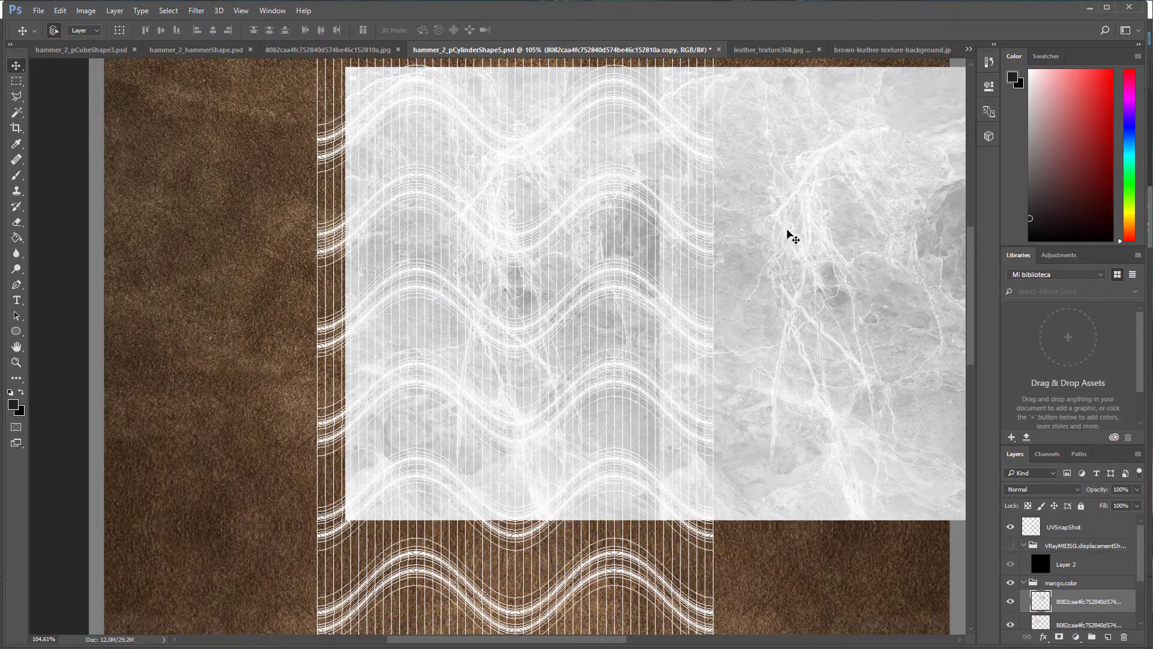
scroll(795, 236, "right", 5, "ctrl")
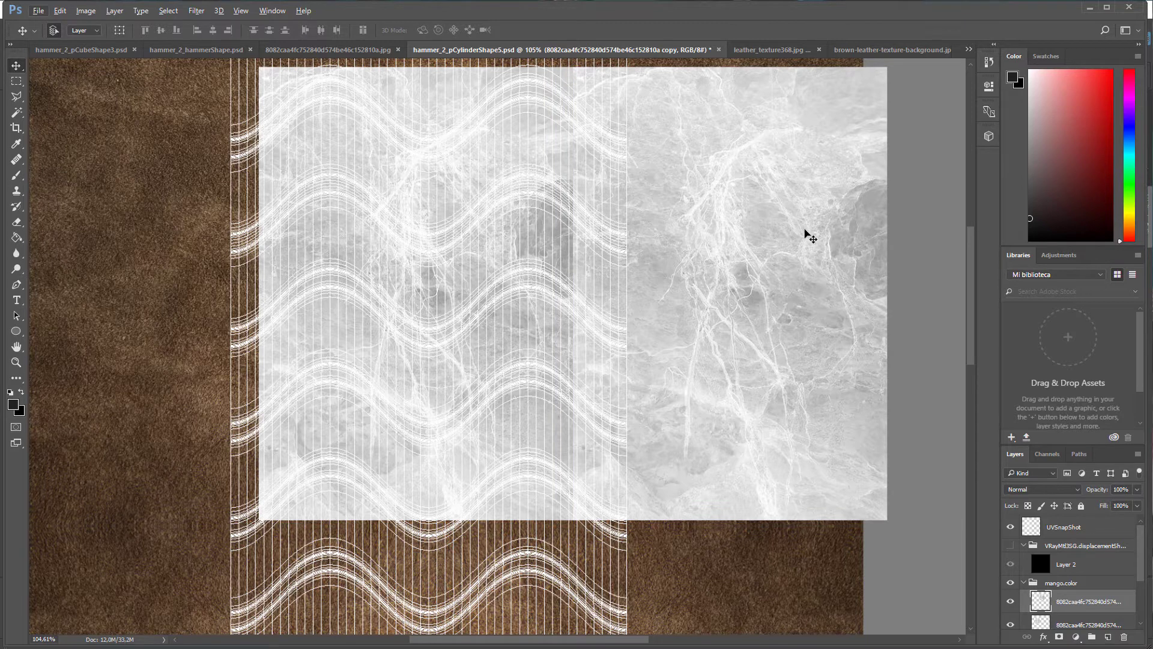
key("ctrl+t")
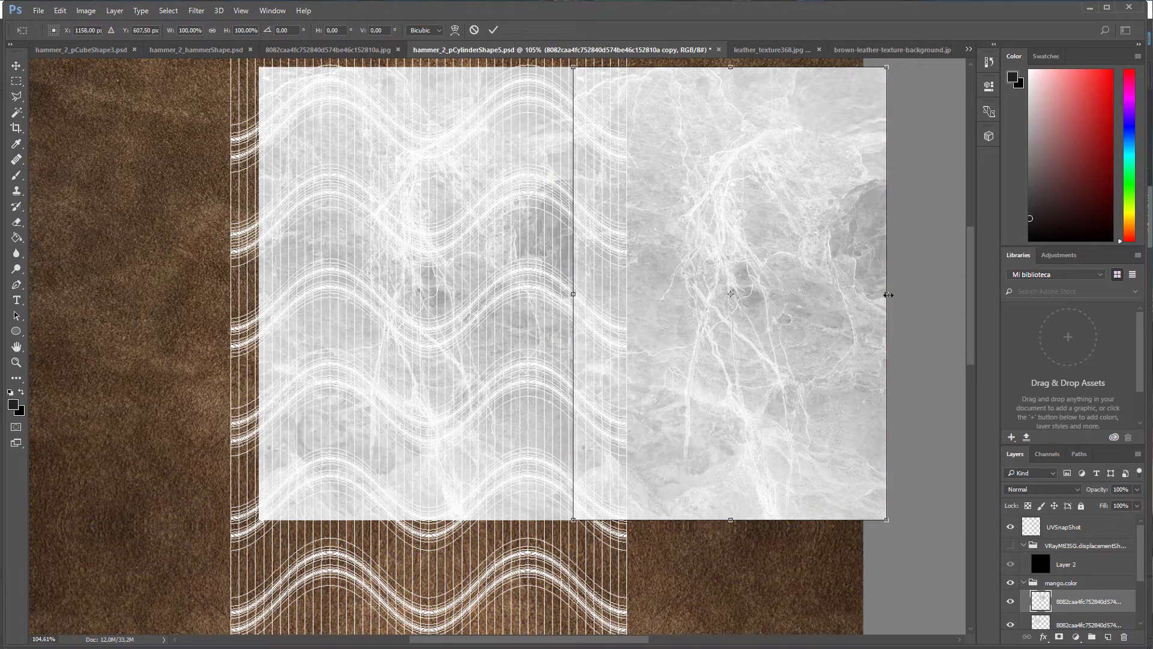
left_click_drag(888, 294, 577, 304)
key("Return")
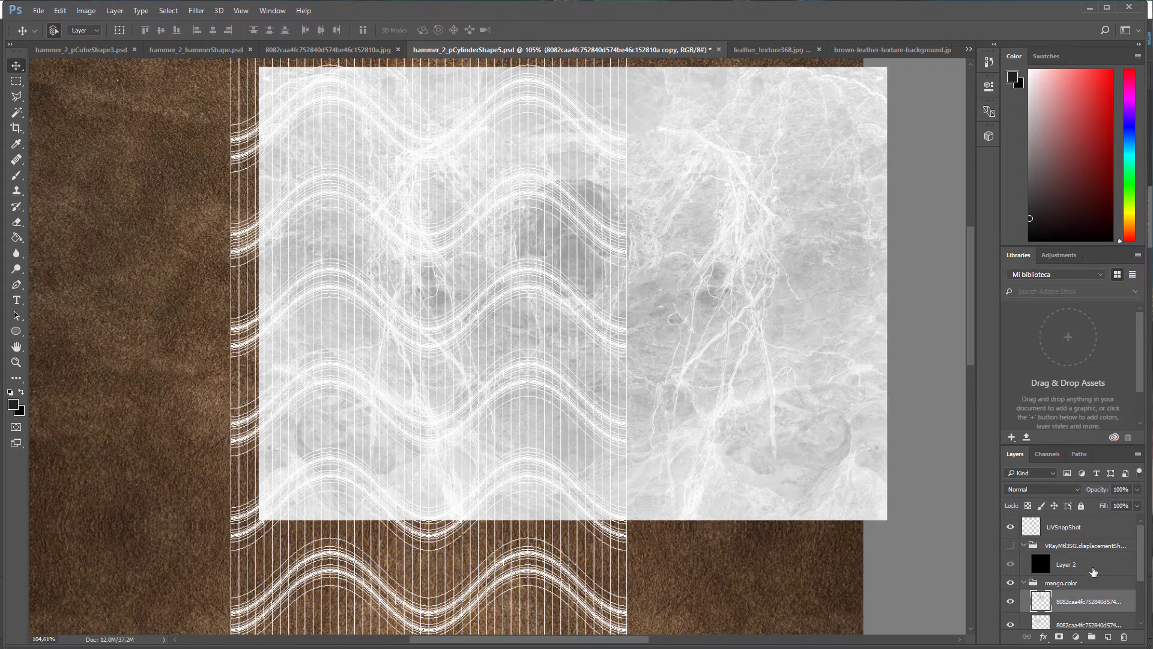
Merge the original marble layer and its mirrored copy into one layer.
left_click(1069, 624, "shift")
right_click(1072, 623)
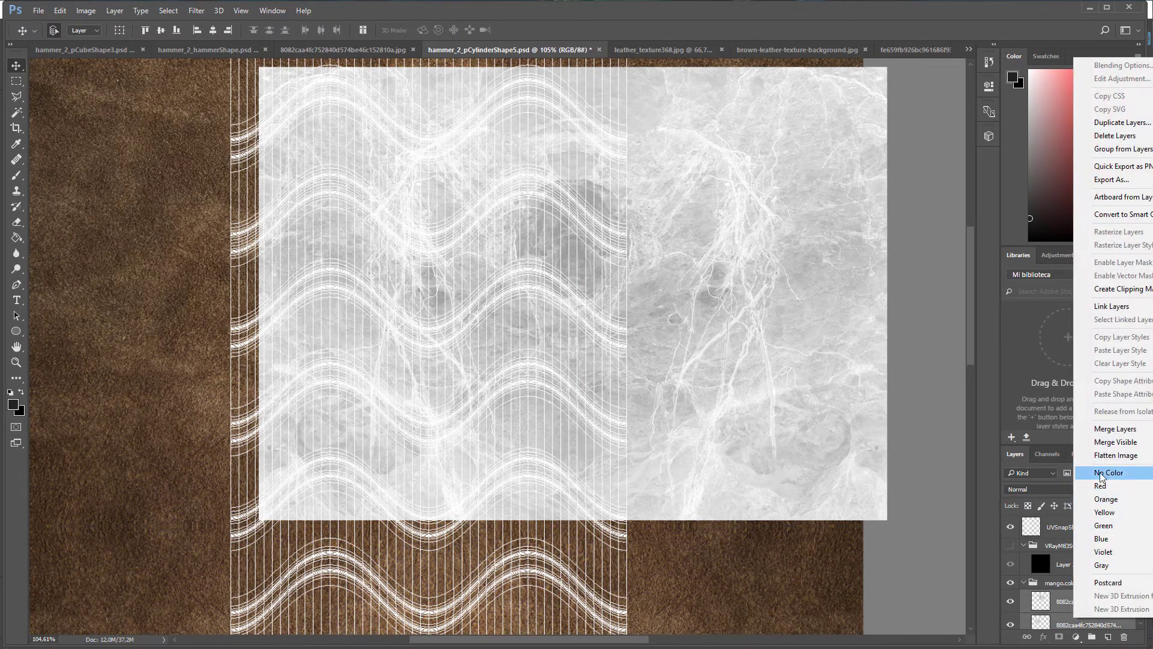
left_click(1114, 429)
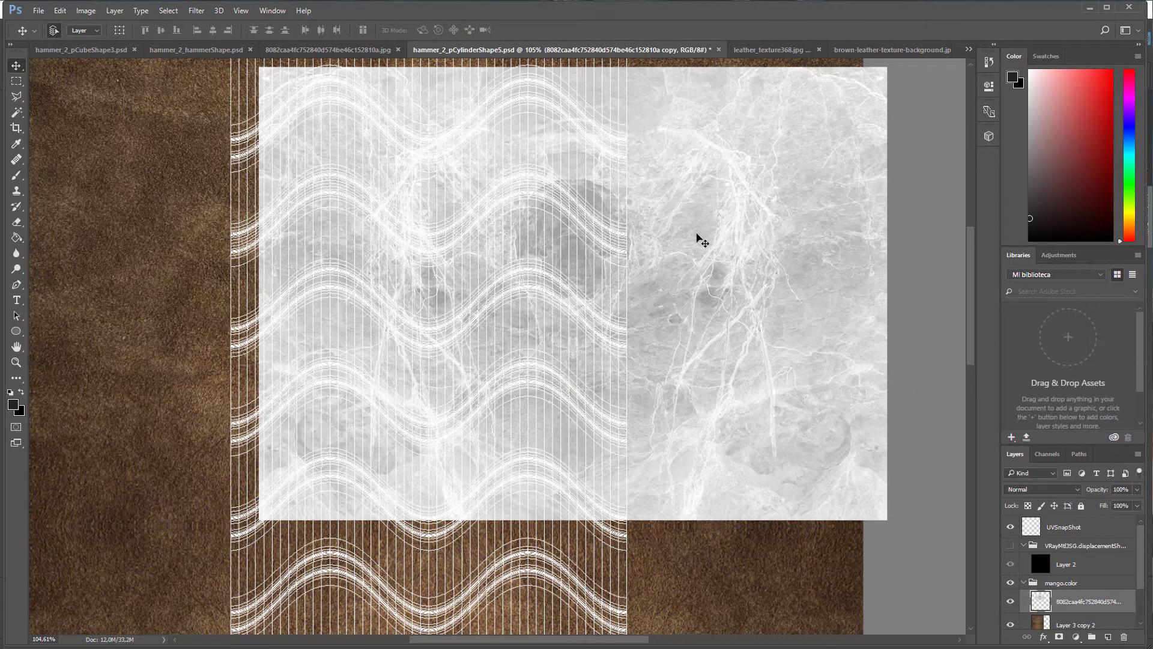
Scale down the merged marble texture proportionally and centre it over the width of the UV layout.
left_click_drag(736, 281, 674, 299)
key("ctrl+t")
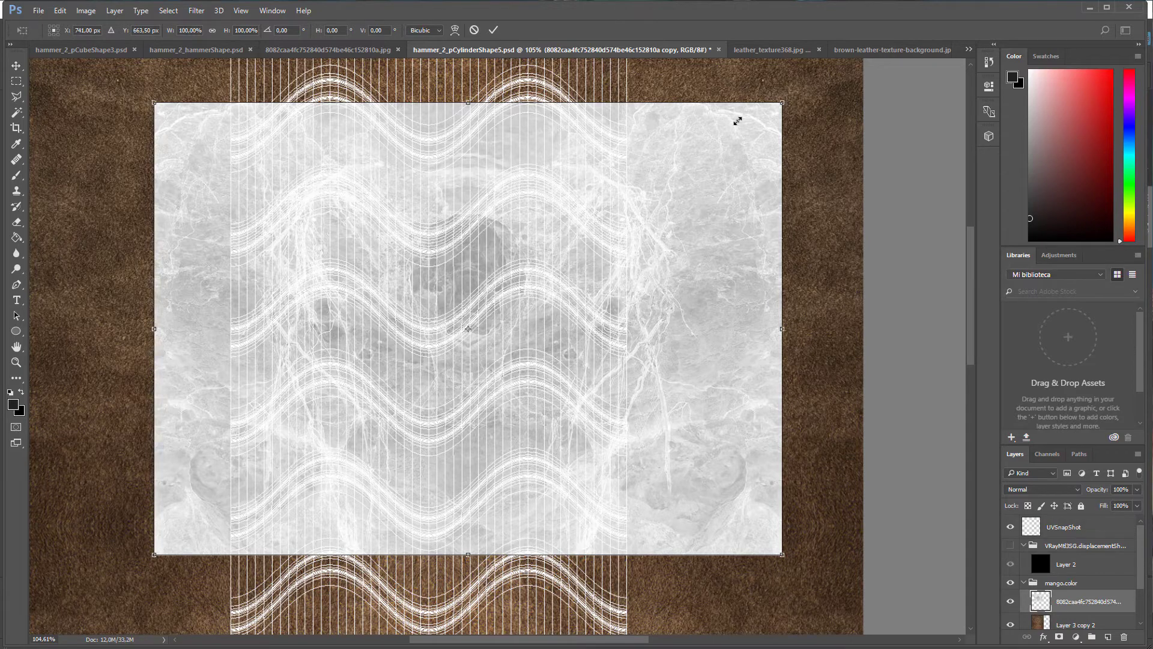
left_click_drag(737, 121, 644, 190)
left_click_drag(435, 301, 466, 281)
key("Return")
Trace the upper edge of a middle wavy UV band with the Pen tool, extending the path past both sides of the layout.
scroll(370, 302, "up", 4, "alt")
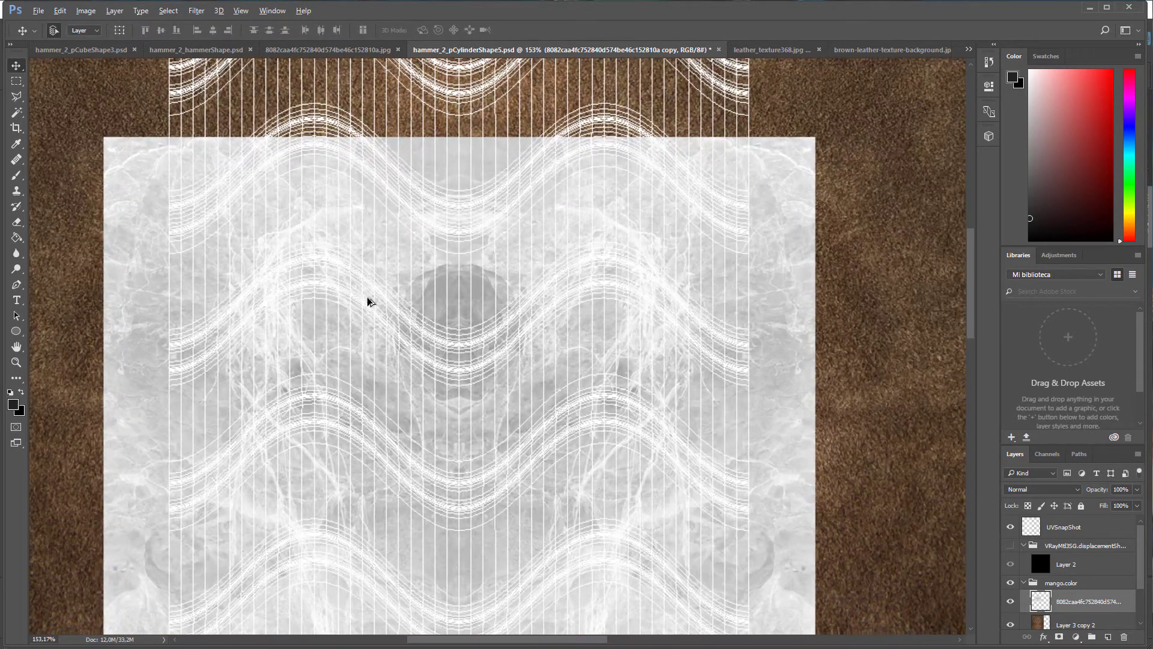
scroll(369, 302, "up", 1, "alt")
key("p")
scroll(685, 436, "up", 2, "alt")
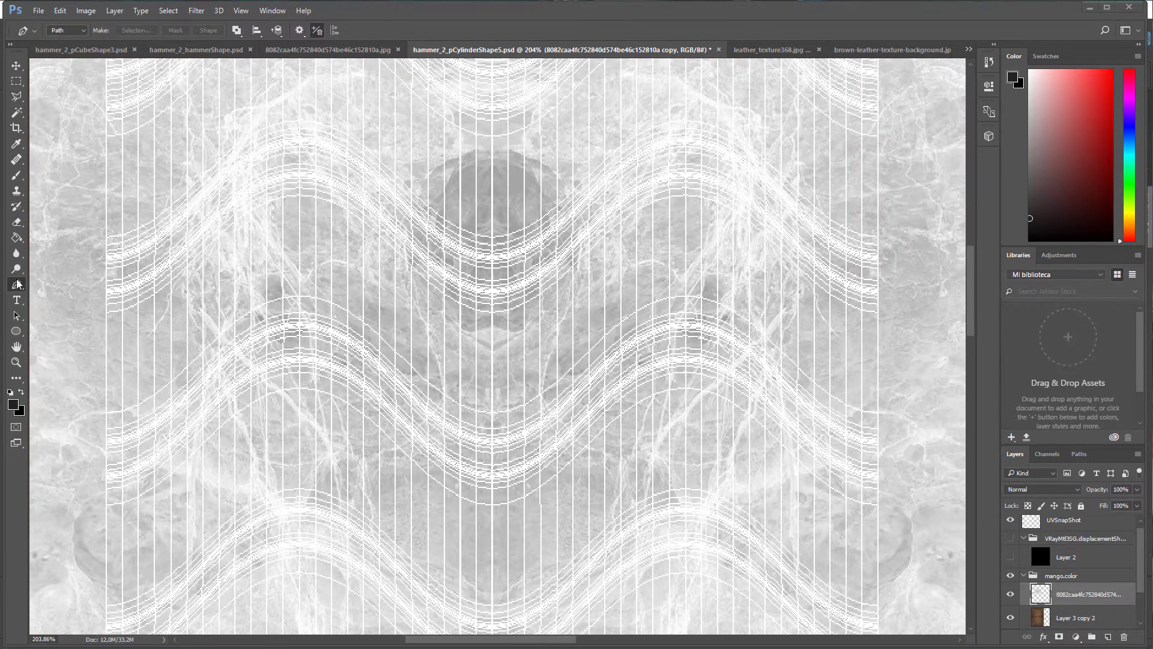
left_click(51, 433)
left_click_drag(105, 440, 152, 435)
left_click_drag(206, 380, 239, 347)
left_click_drag(301, 322, 337, 323)
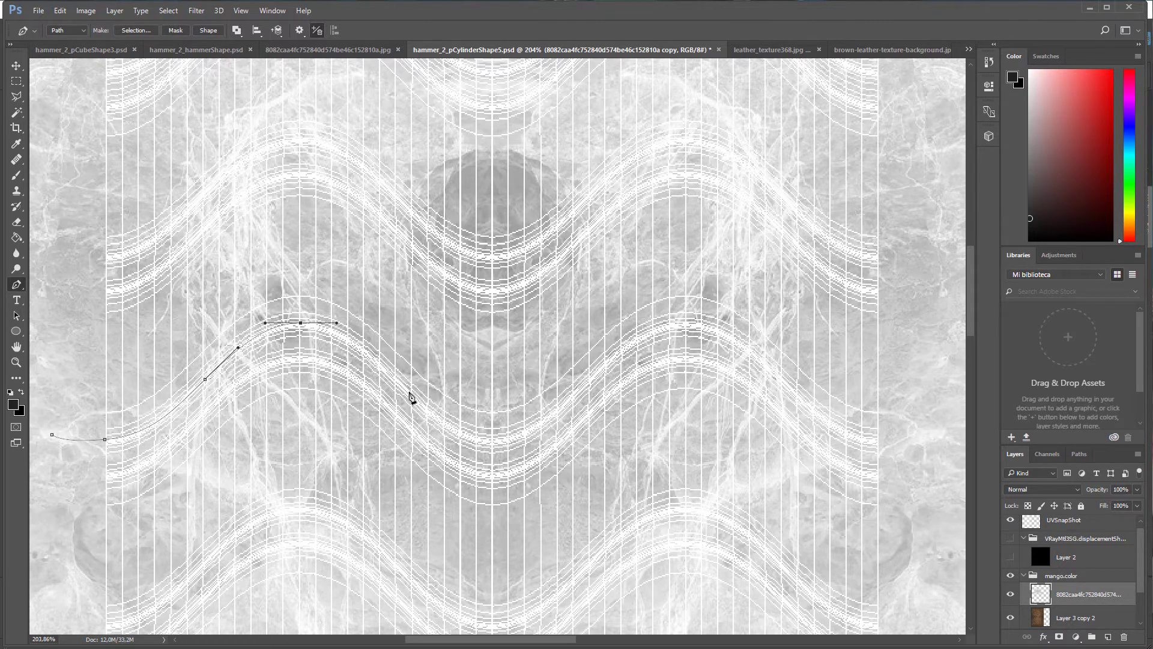
left_click_drag(410, 391, 511, 444)
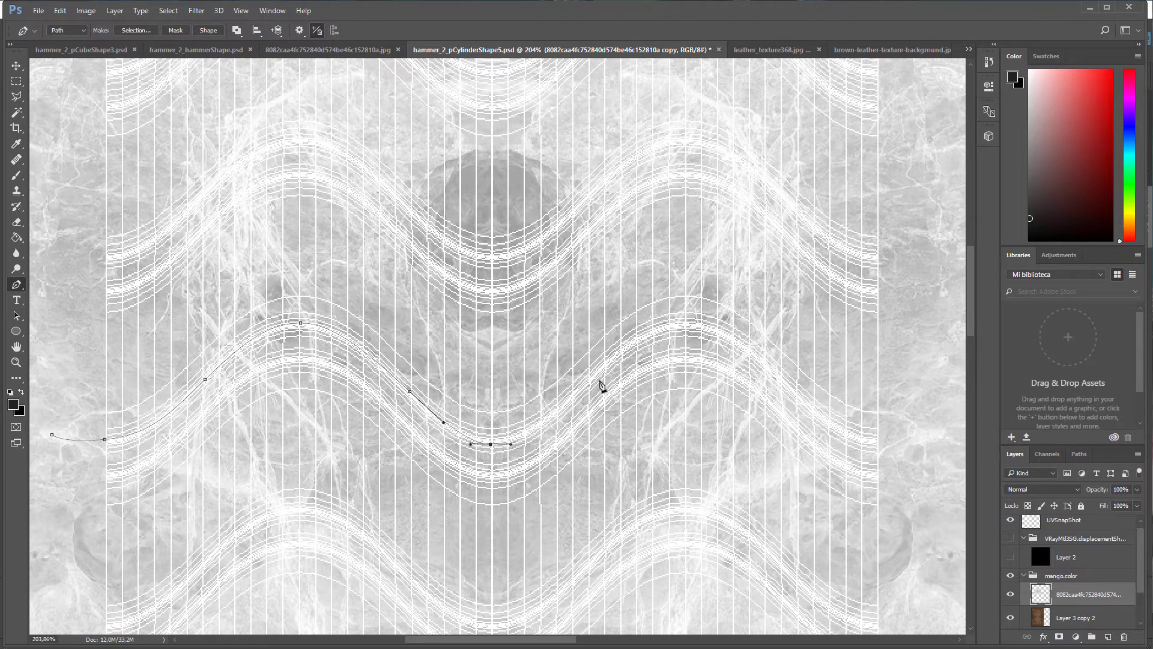
left_click_drag(598, 374, 716, 323)
left_click_drag(782, 383, 803, 404)
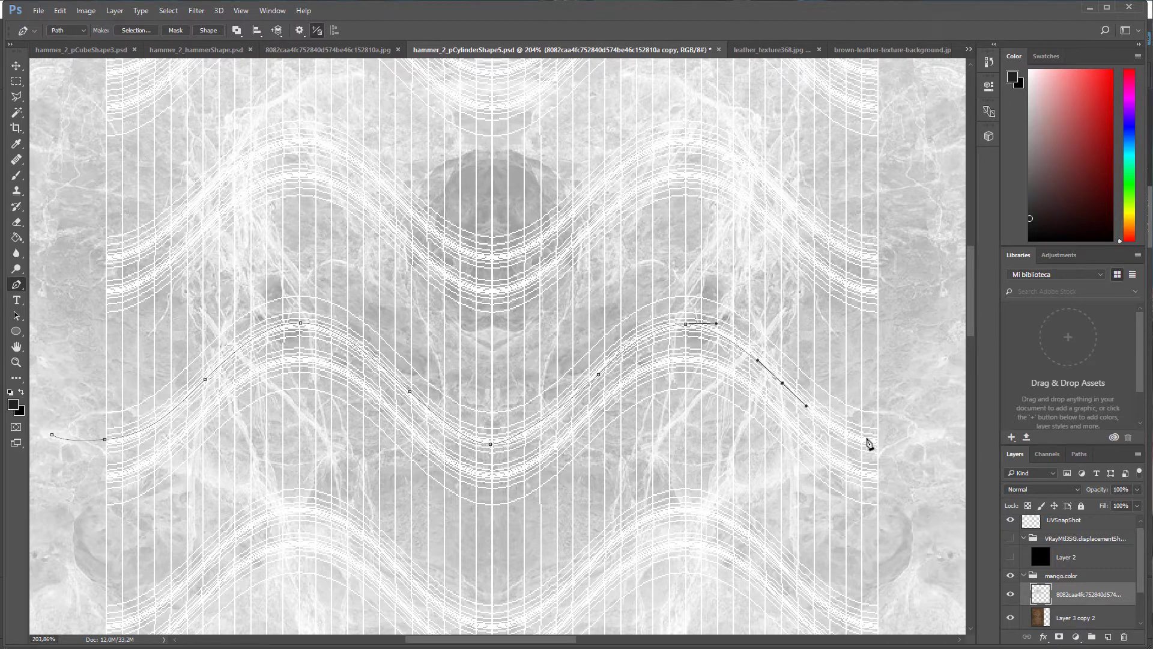
left_click_drag(878, 442, 934, 448)
Trace the lower edge of the same wavy band back to the start and close the path.
left_click(933, 480)
left_click_drag(877, 477, 837, 471)
left_click_drag(779, 414, 754, 391)
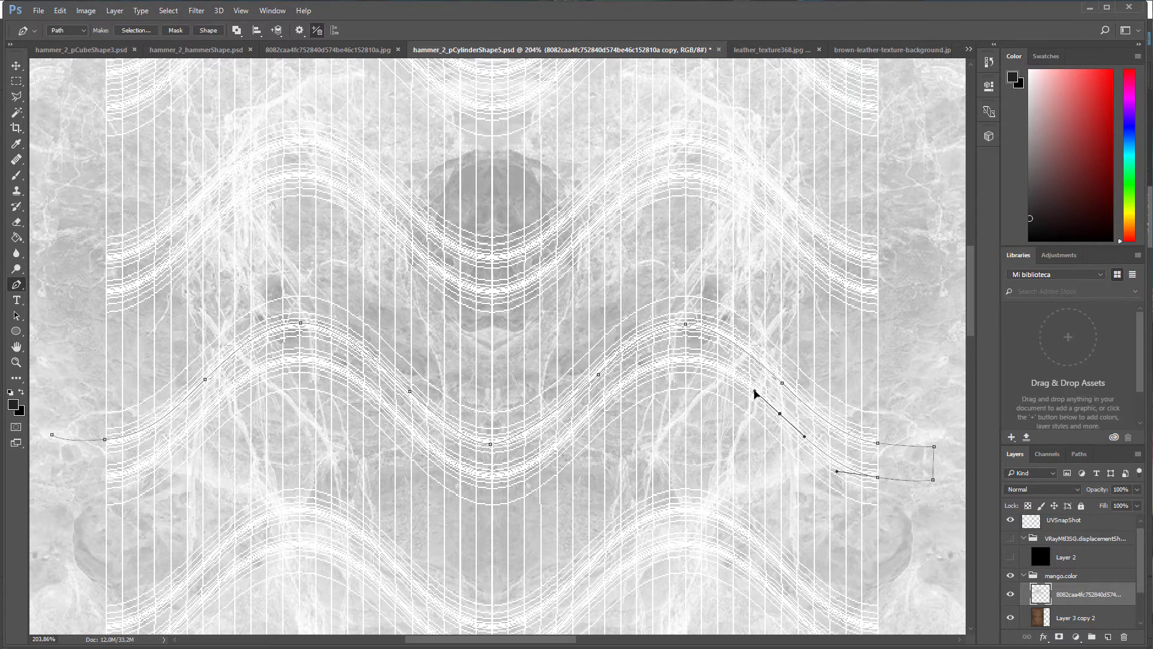
left_click_drag(687, 359, 654, 358)
left_click_drag(601, 404, 586, 420)
left_click_drag(492, 477, 449, 478)
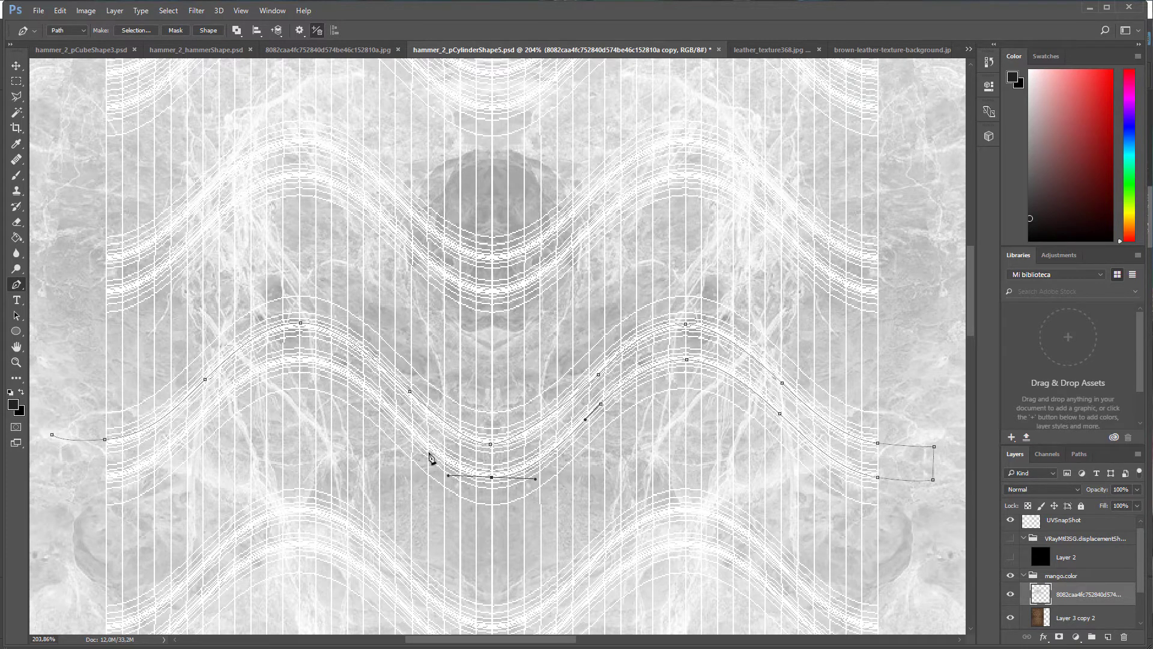
left_click_drag(407, 424, 383, 403)
left_click_drag(300, 361, 258, 362)
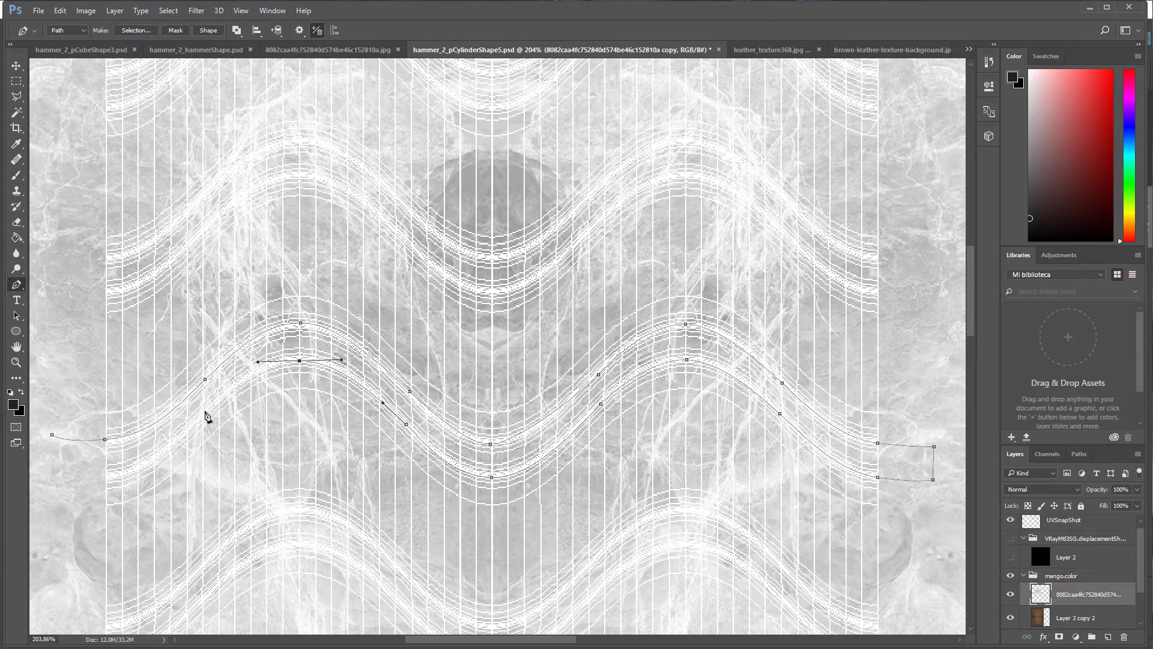
left_click_drag(205, 410, 187, 430)
left_click_drag(106, 473, 65, 473)
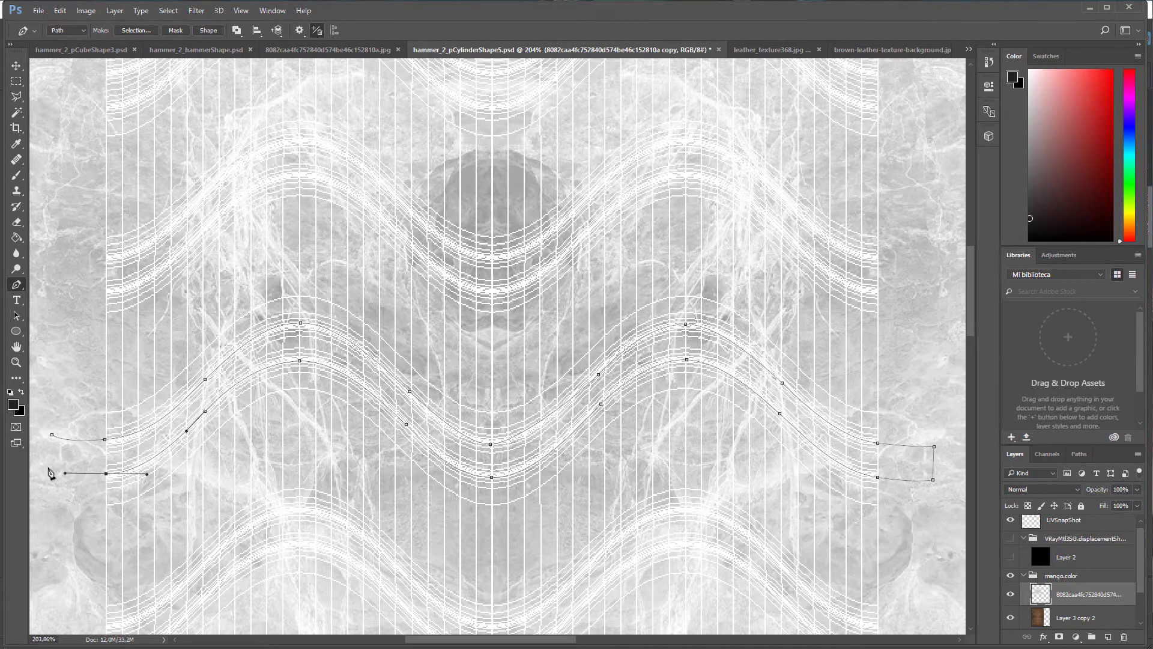
left_click(48, 467)
left_click(52, 433)
Hide the UVSnapShot layer and create a vector mask on the marble layer from the wavy work path.
left_click(1011, 523)
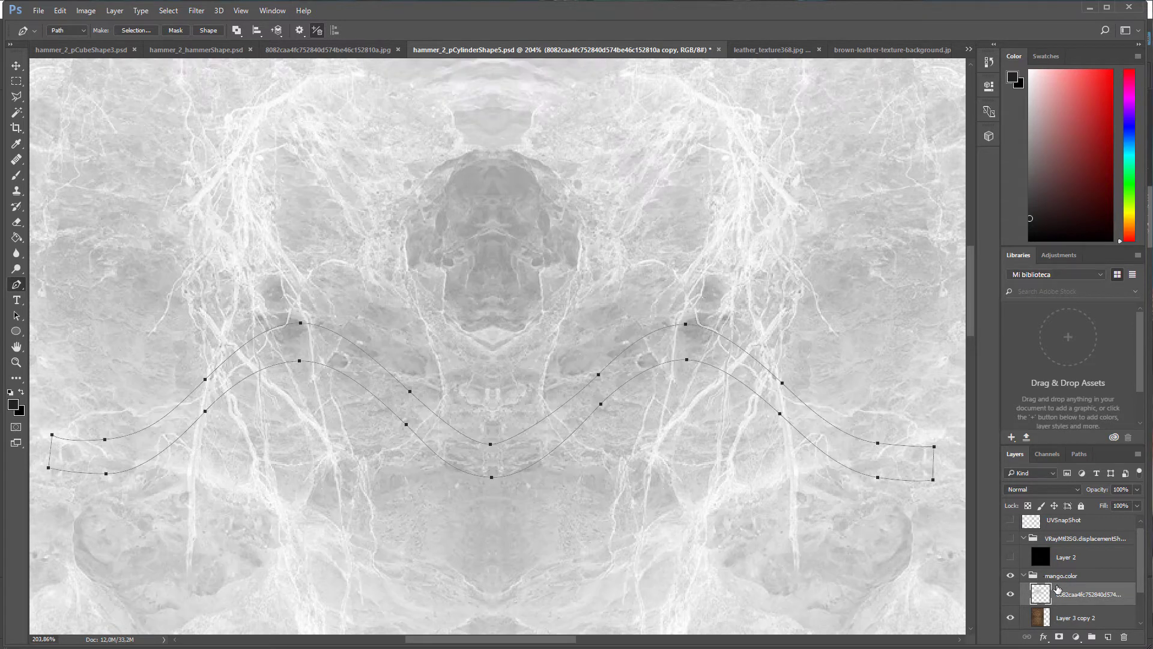
left_click(1080, 454)
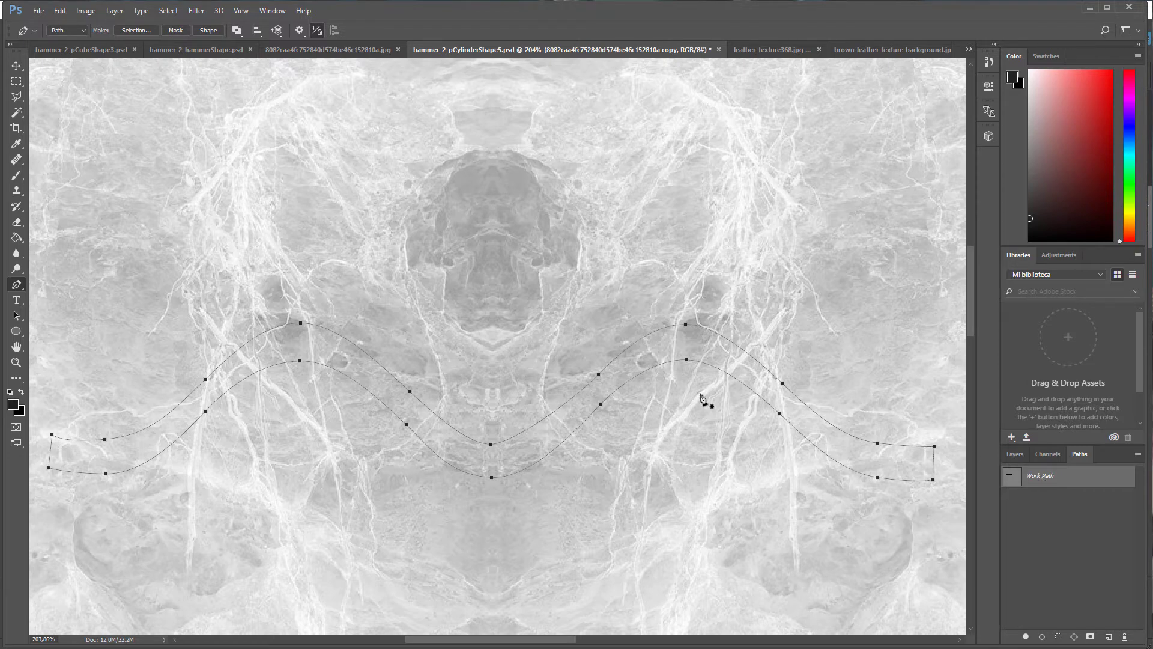
right_click(662, 331)
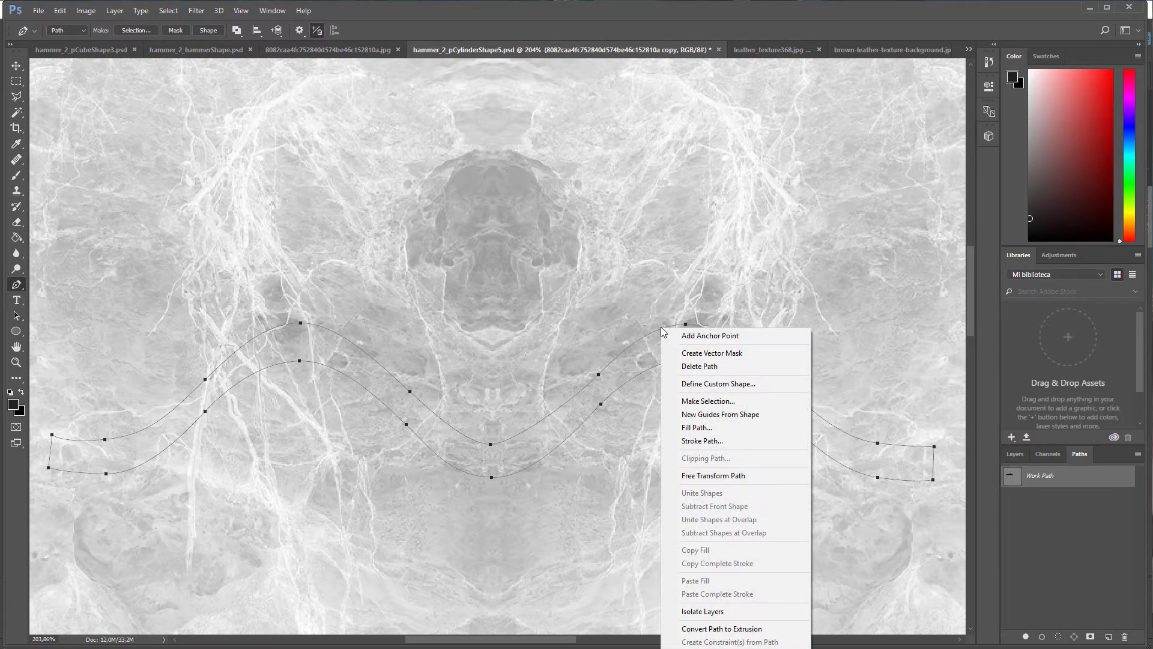
left_click(710, 356)
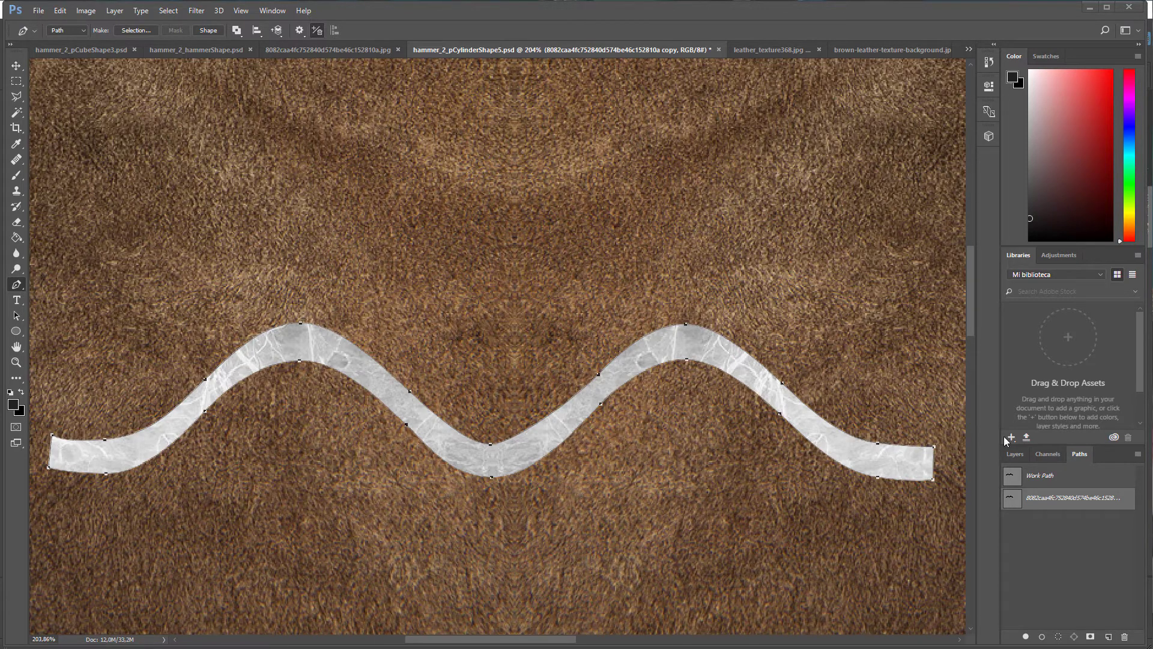
left_click(1016, 454)
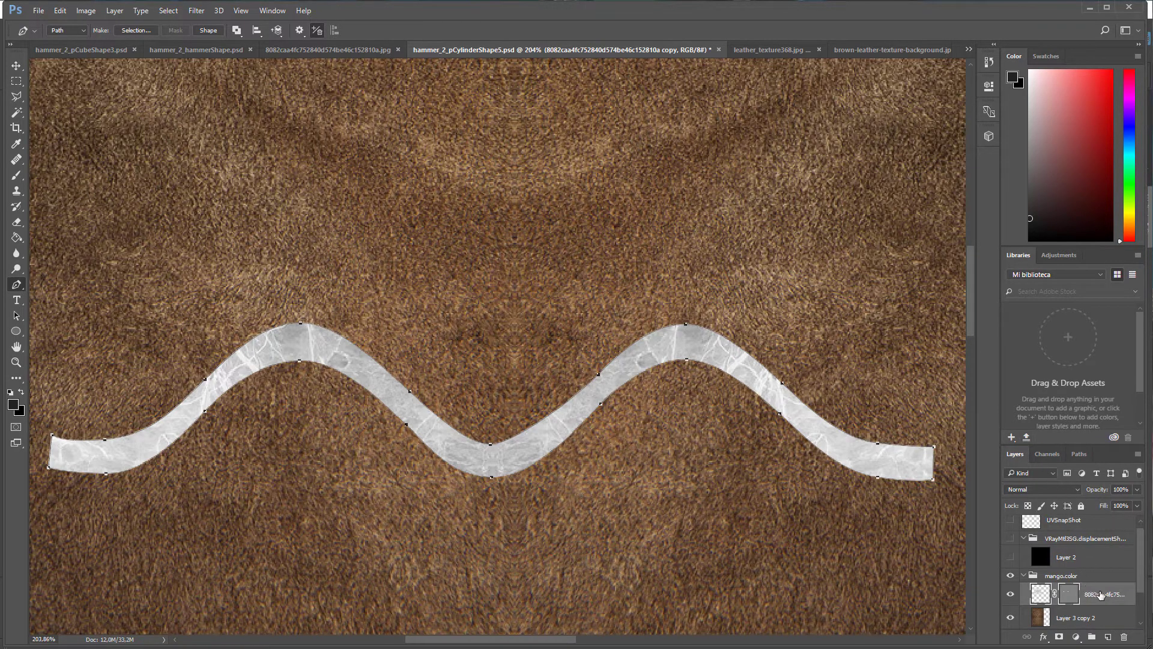
Rasterize the marble layer's vector mask and select the resulting layer mask.
right_click(1101, 595)
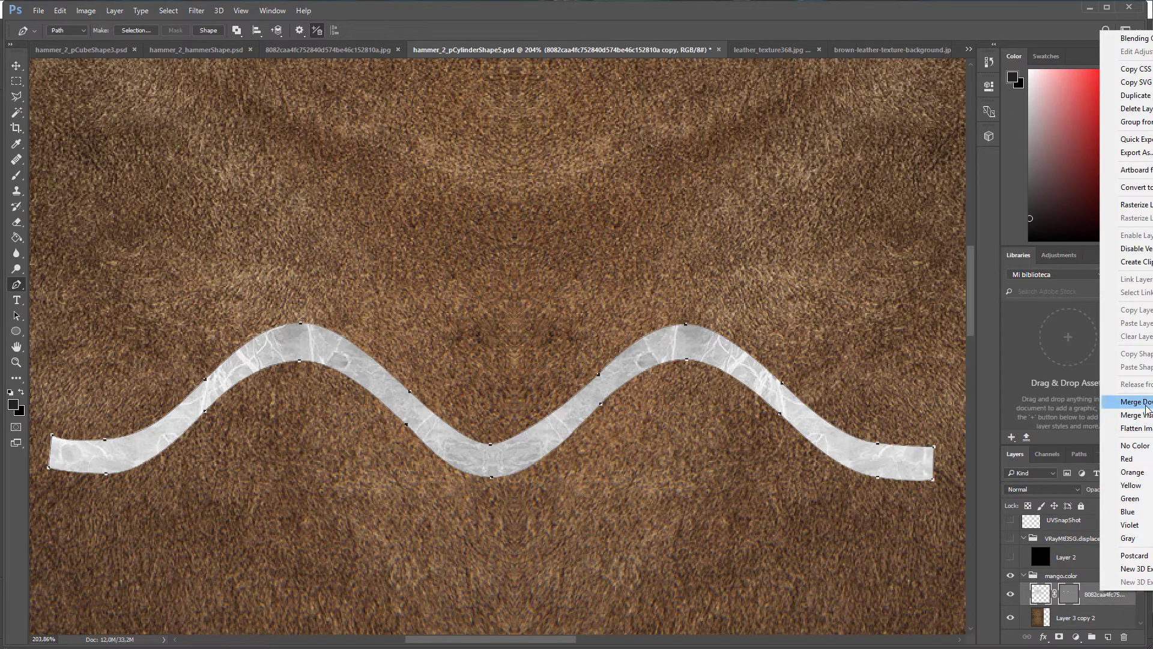
left_click(1135, 249)
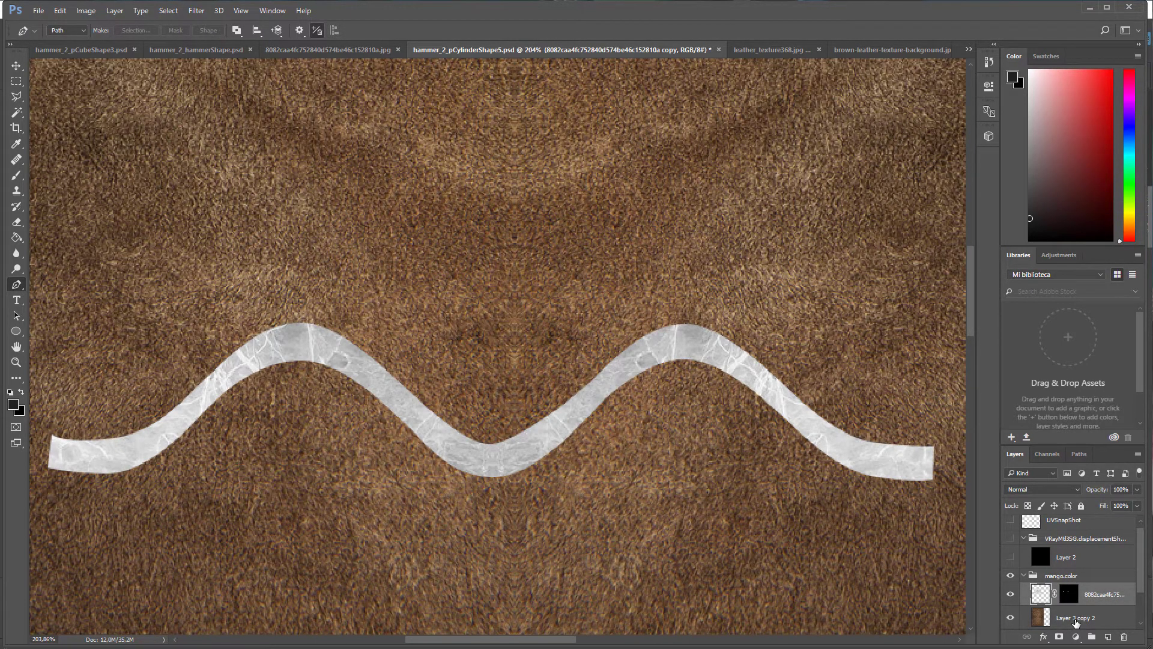
left_click(1076, 620)
left_click(1072, 594)
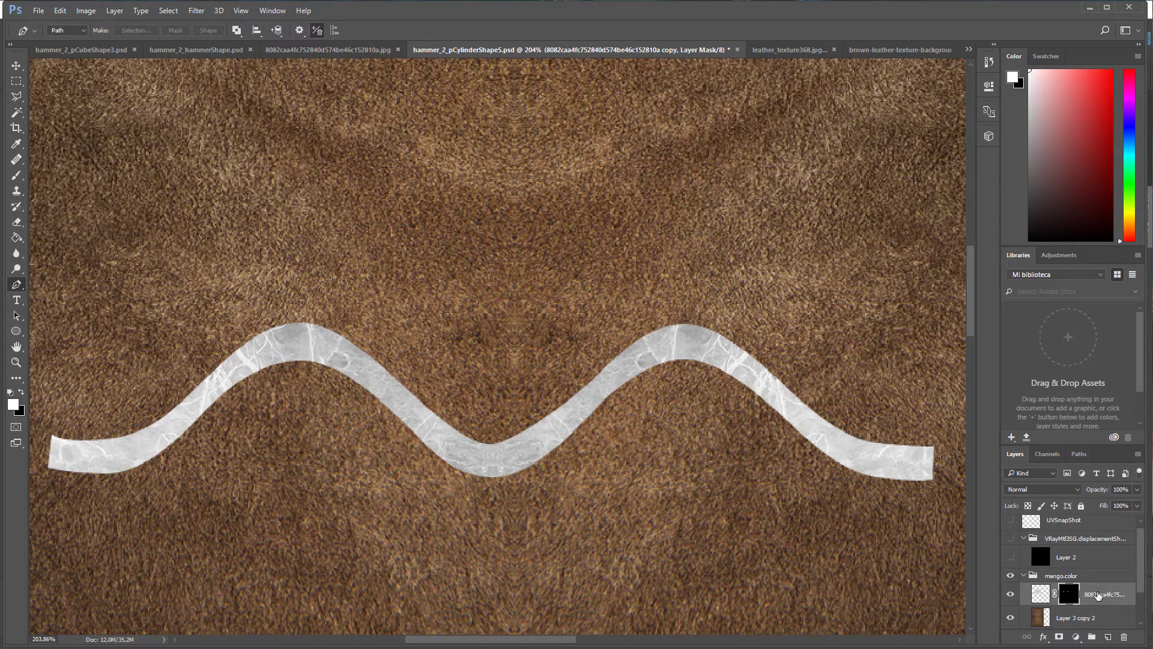
Show the UVSnapShot layer again and switch to the Move tool with the marble strip layer selected.
scroll(593, 399, "down", 3, "alt")
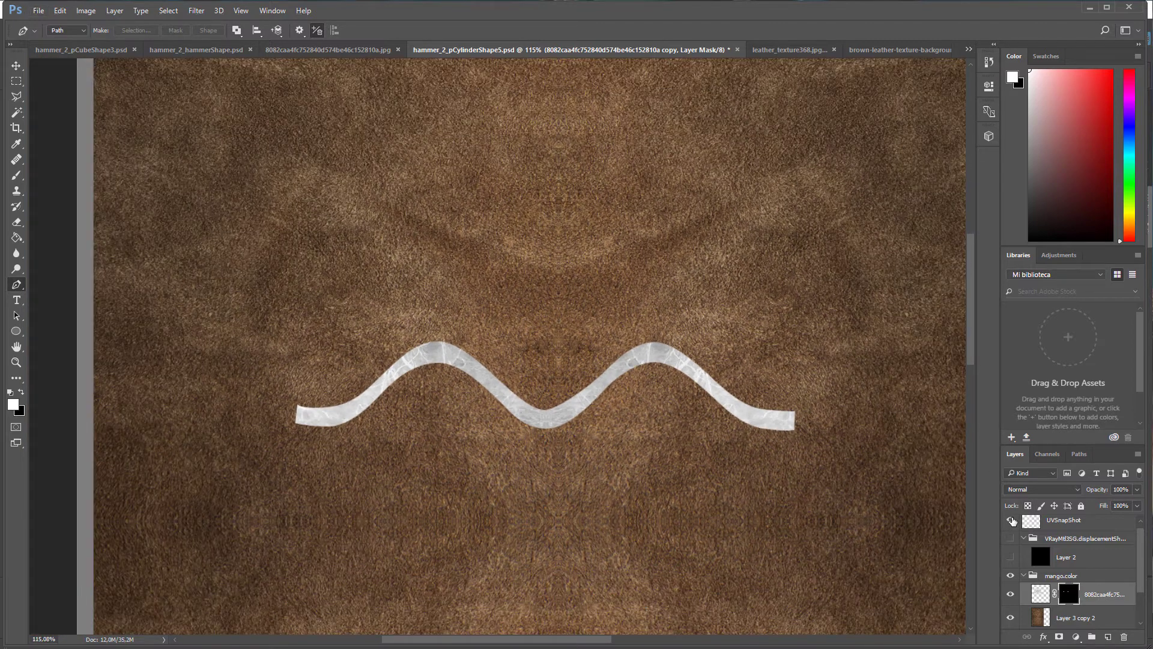
left_click(1012, 521)
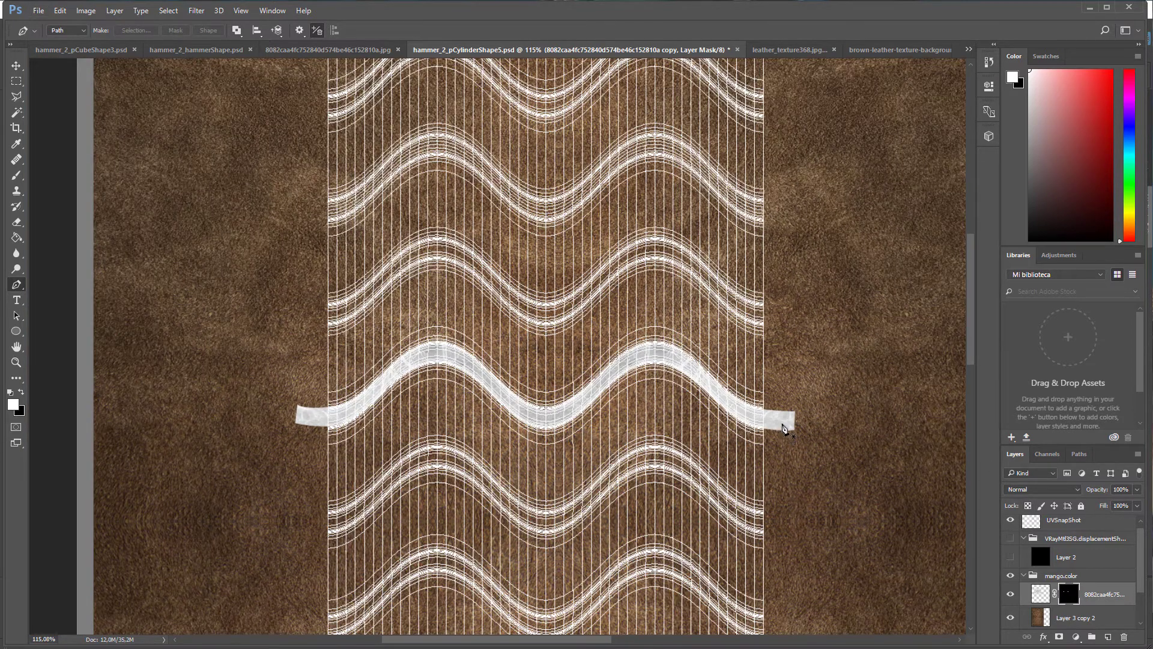
left_click(16, 67)
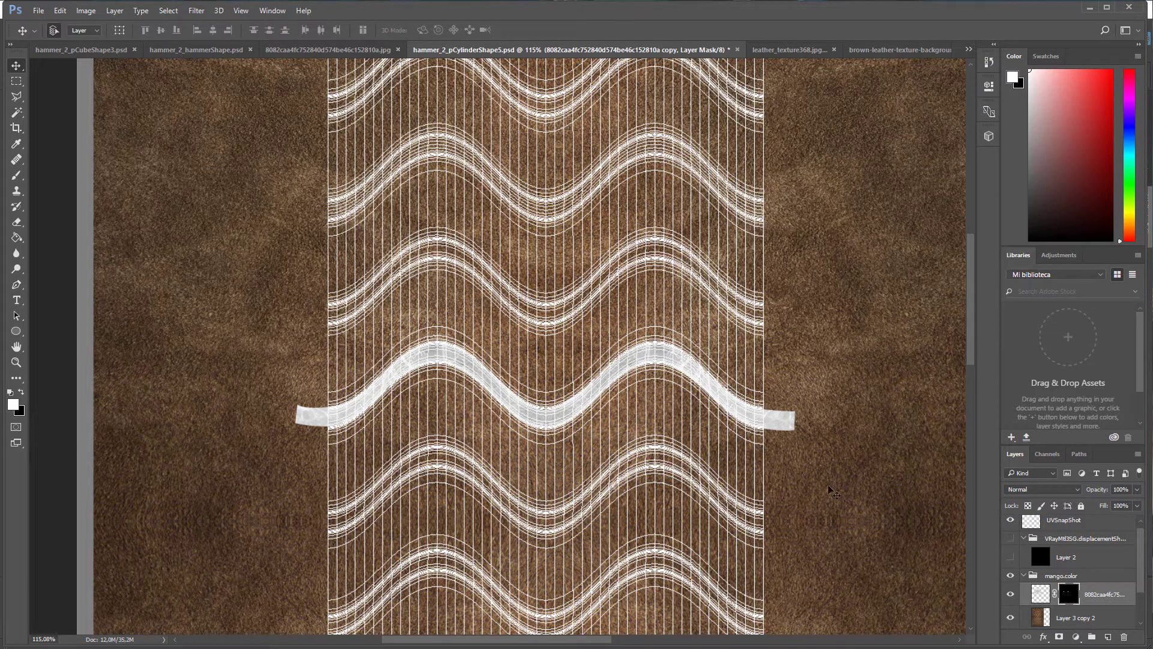
Duplicate the masked marble strip down the handle, aligning a copy on each of the five wavy UV bands below it.
left_click_drag(780, 433, 785, 614, "alt")
scroll(793, 457, "down", 5)
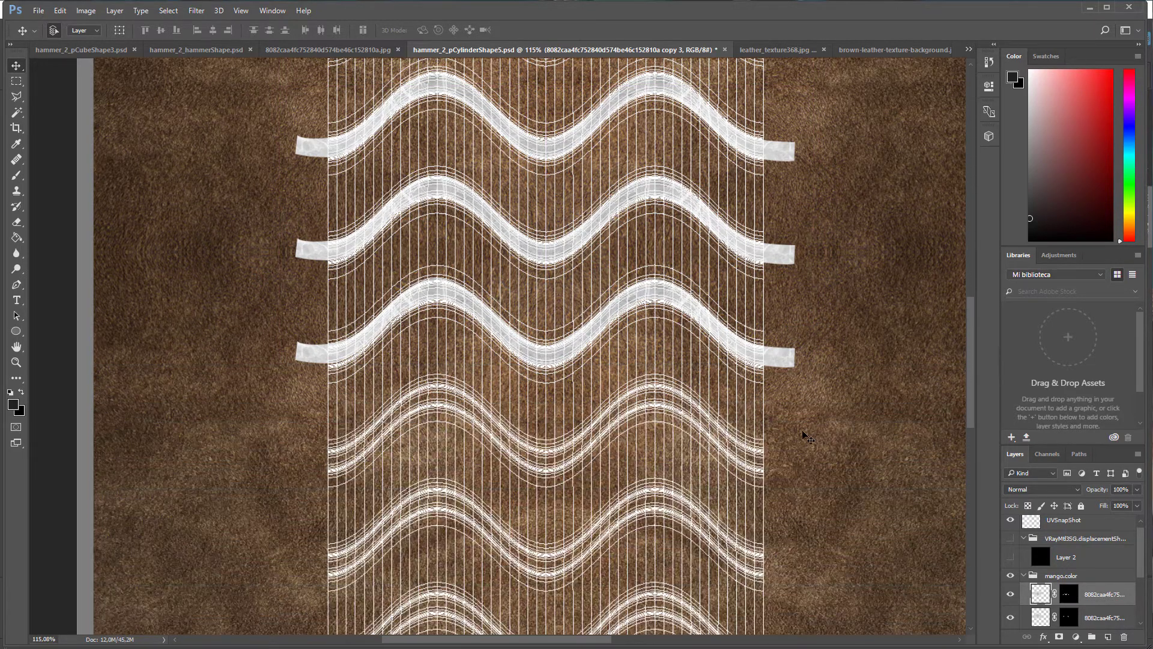
scroll(793, 385, "down", 2)
left_click_drag(780, 287, 780, 591, "alt")
scroll(781, 589, "down", 12)
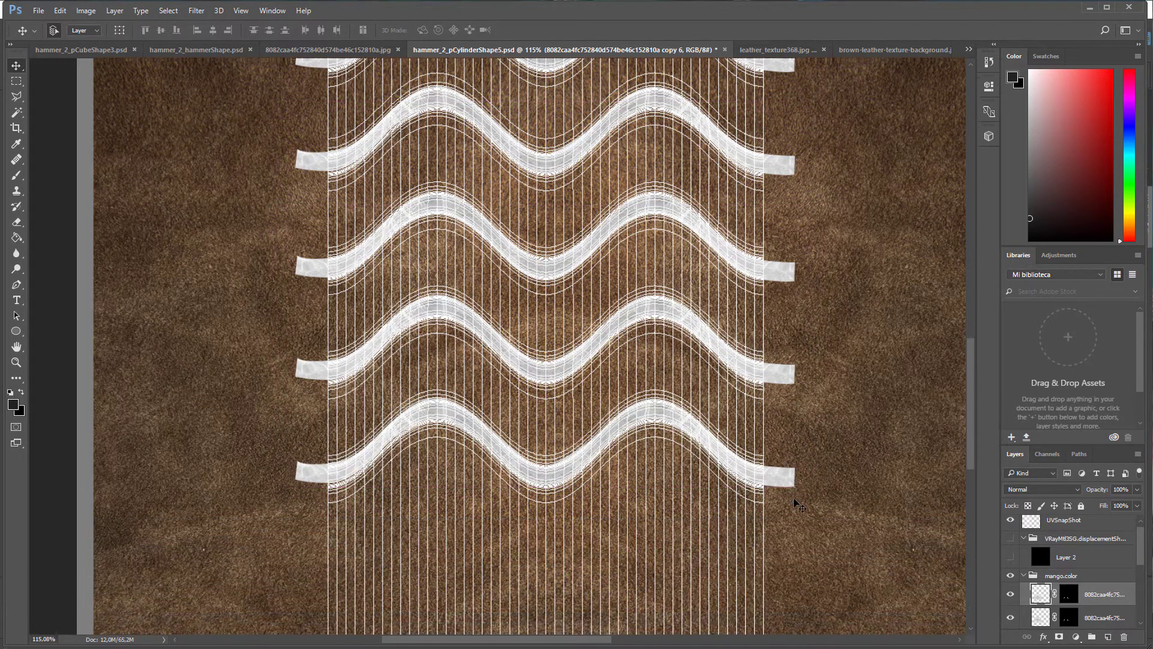
Duplicate the marble strip onto the three wavy UV bands above the original strip.
scroll(788, 495, "up", 13)
scroll(787, 509, "up", 20)
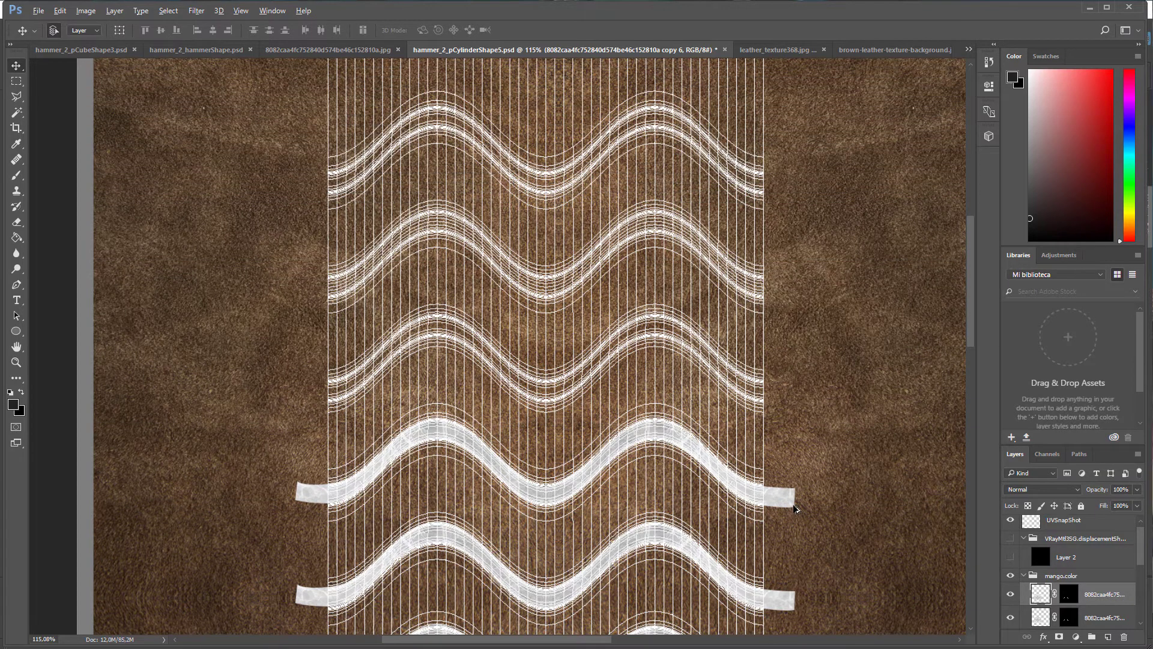
left_click_drag(794, 509, 784, 189, "alt")
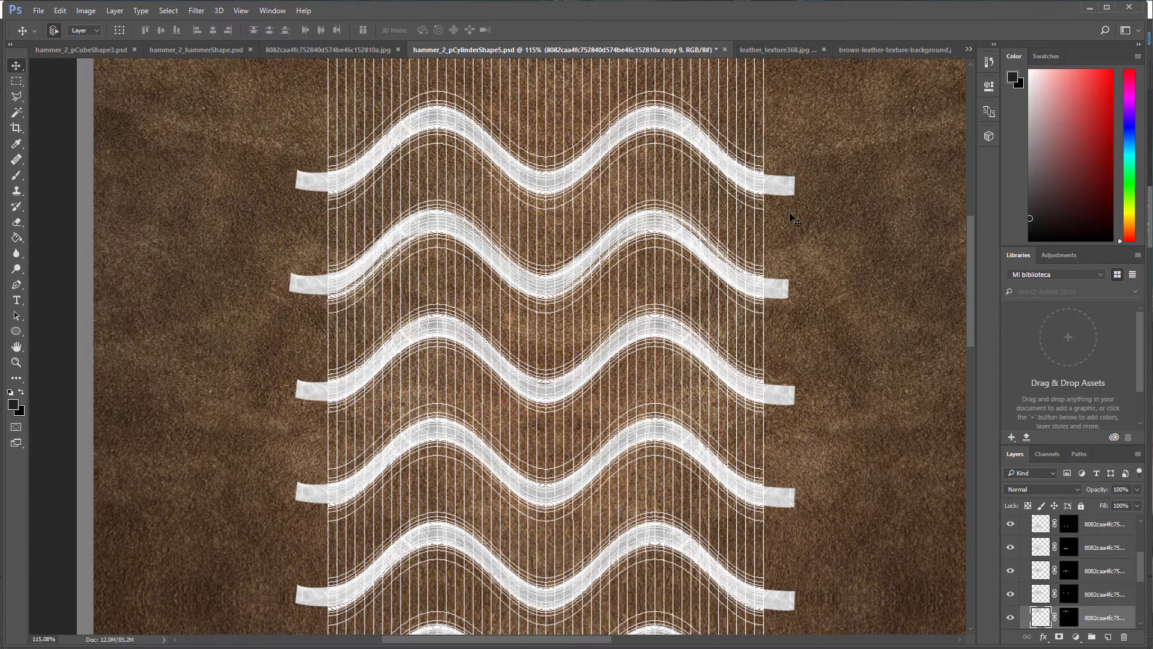
Nudge the topmost marble strip slightly upward to fit its UV band.
scroll(737, 201, "up", 2, "alt")
scroll(737, 201, "up", 3, "alt")
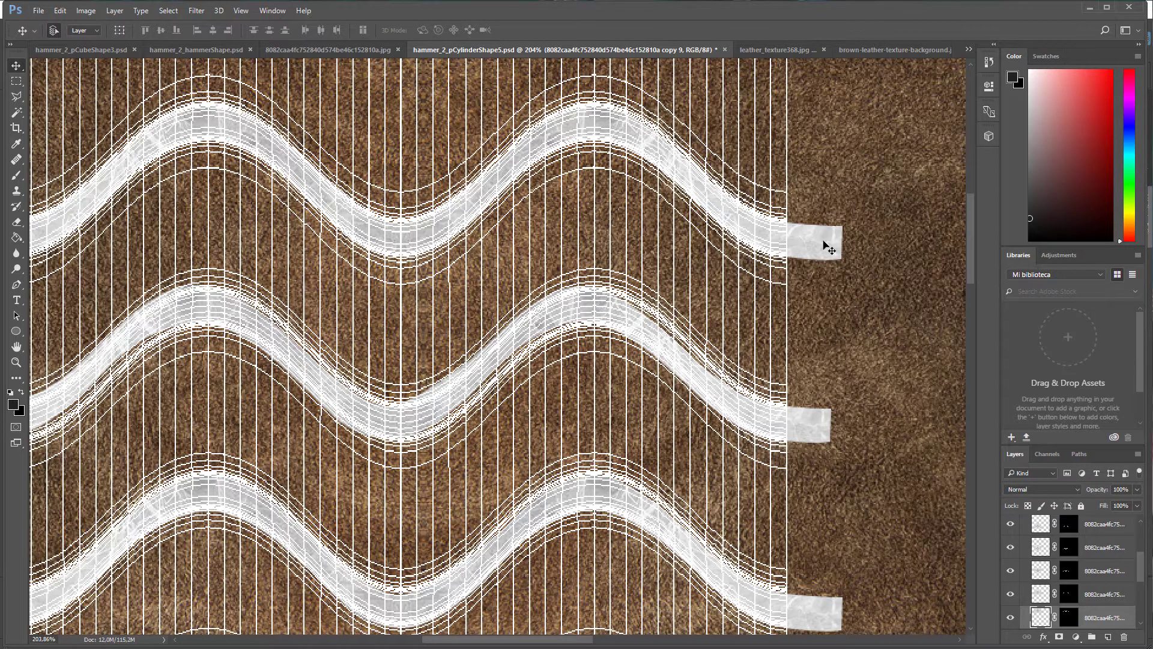
key("Up")
key("Up")
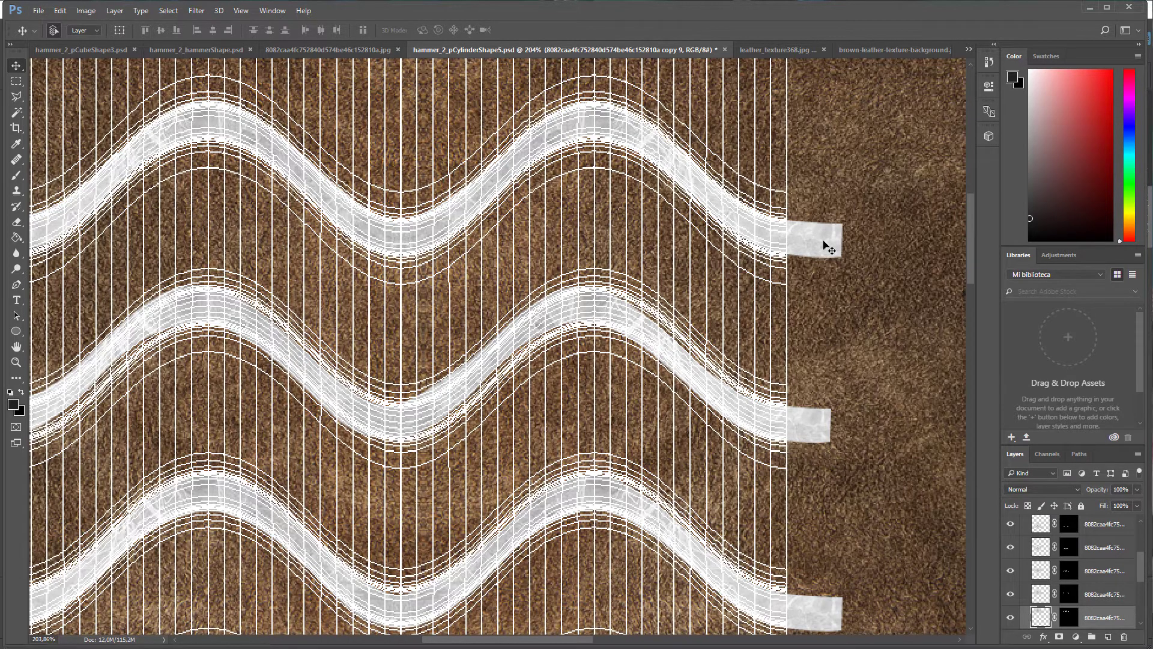
Add the second strip from the top to the selection and nudge both strips right and slightly up to fit their bands.
left_click(821, 430, "shift")
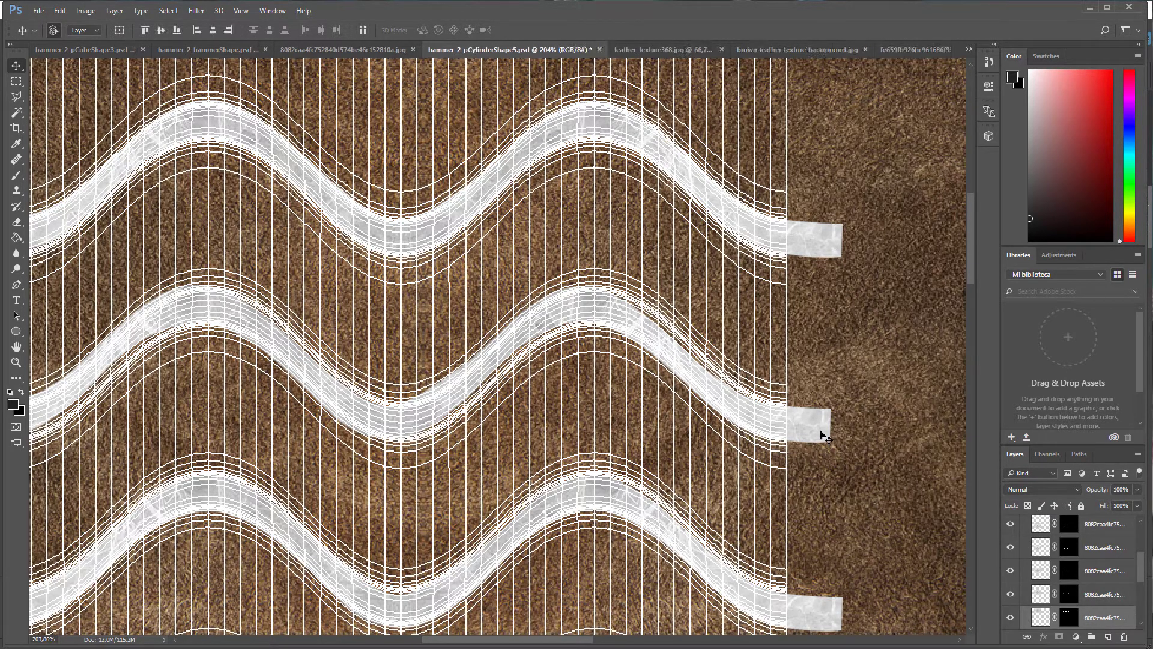
key("Up")
key("Up")
key("Right")
key("Right")
key("Right")
key("Right")
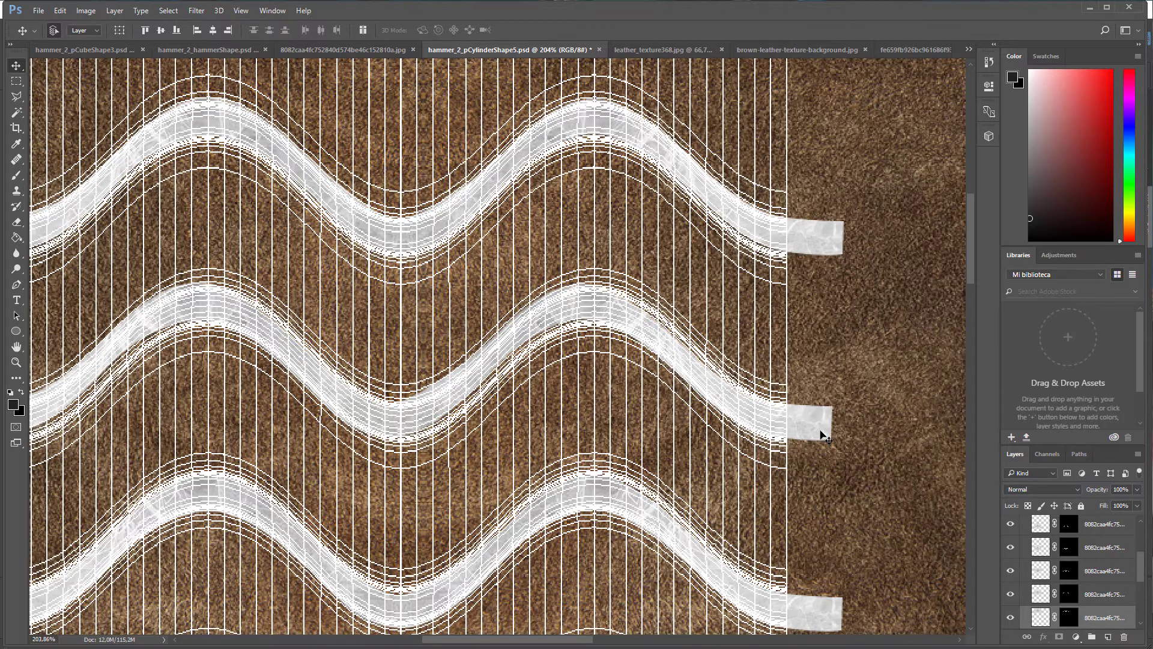
key("Down")
key("Down")
key("Right")
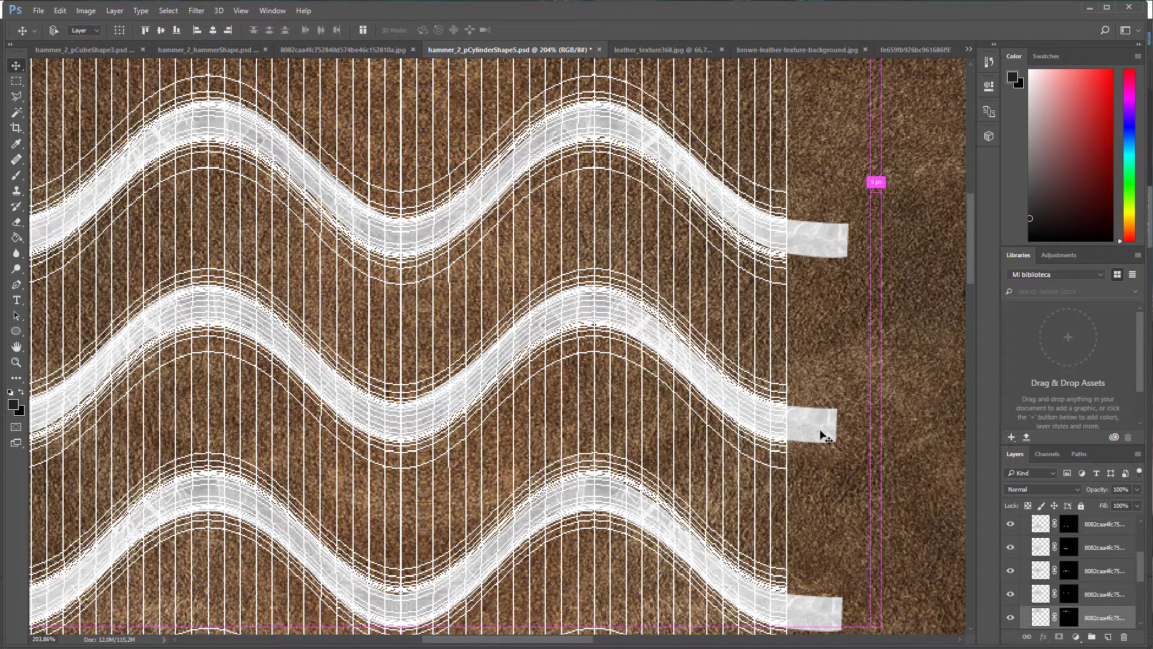
key("Up")
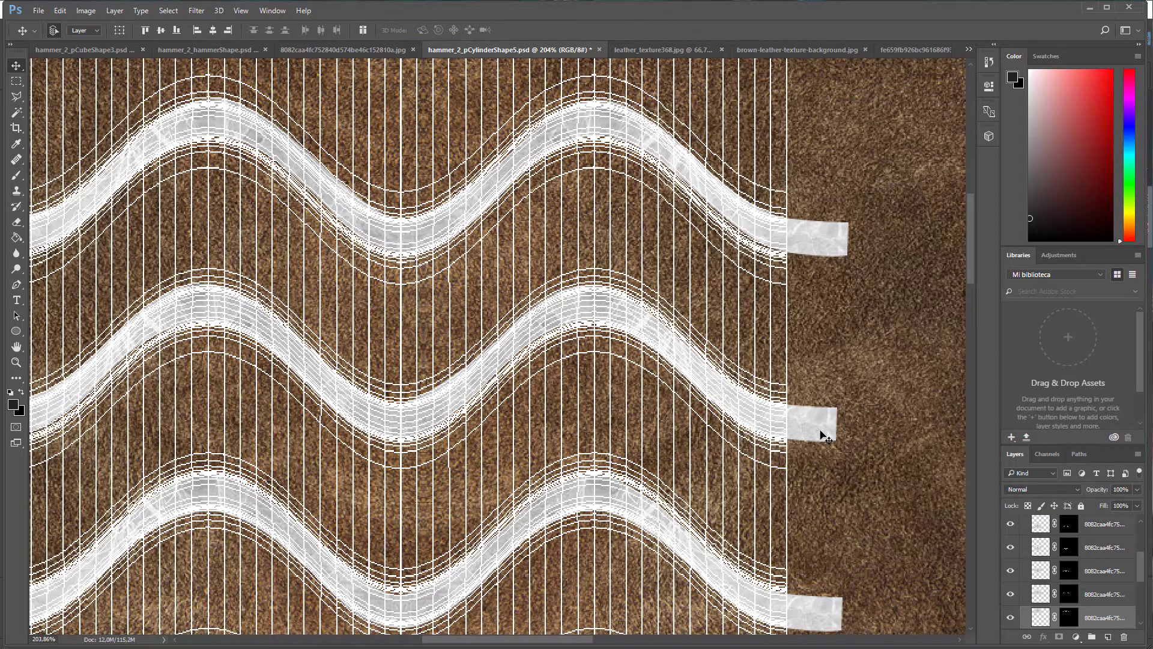
Select the third marble strip from the top and nudge it upward to line up with its UV band.
scroll(823, 436, "down", 3)
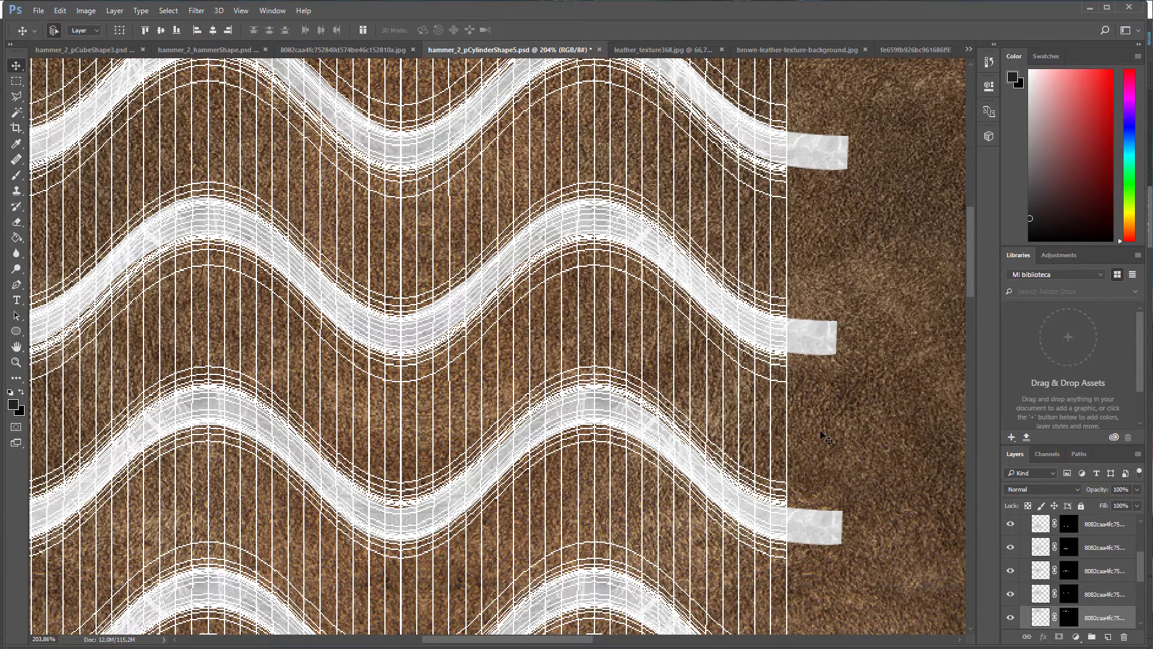
scroll(825, 435, "up", 2)
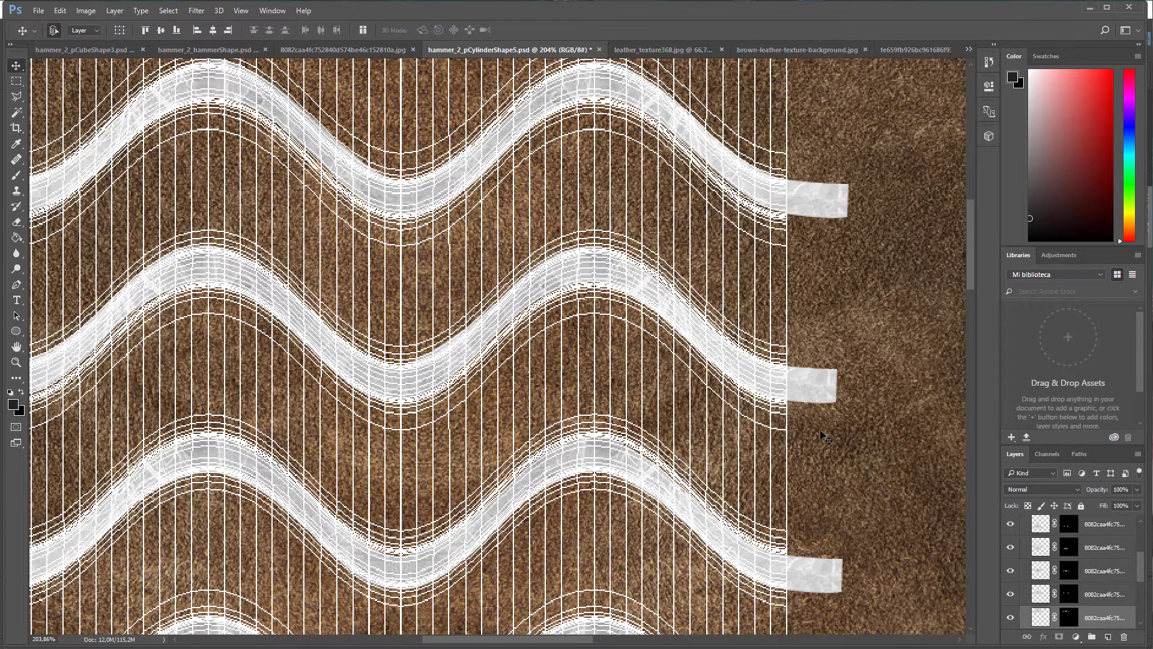
scroll(823, 436, "down", 4)
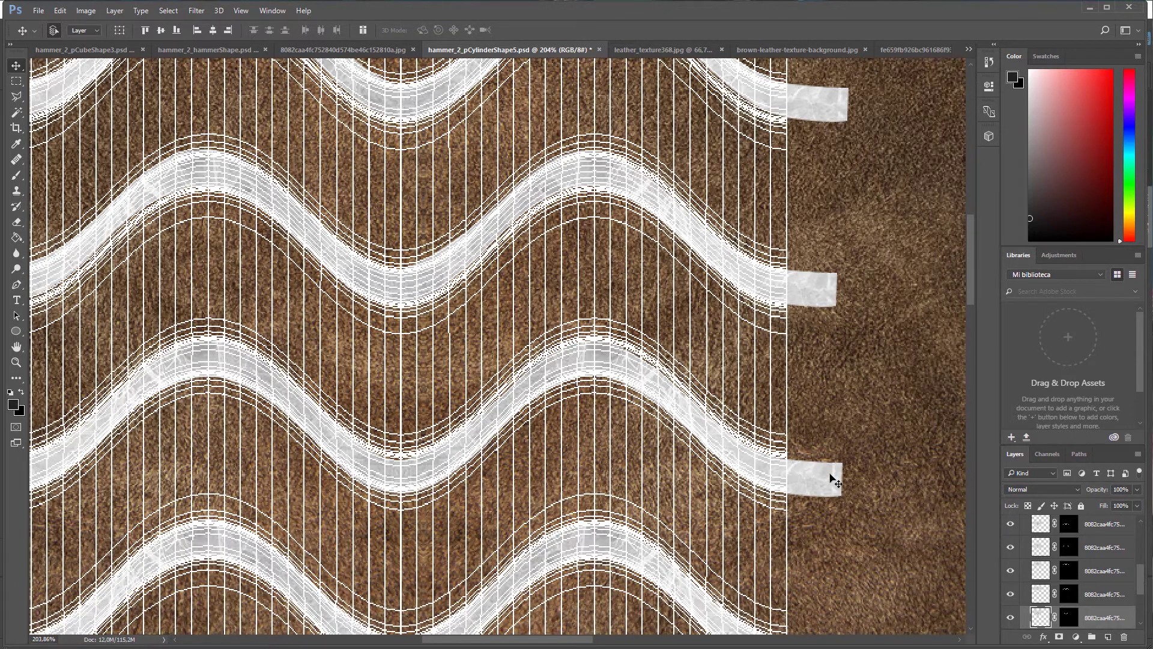
left_click(830, 477)
key("Up")
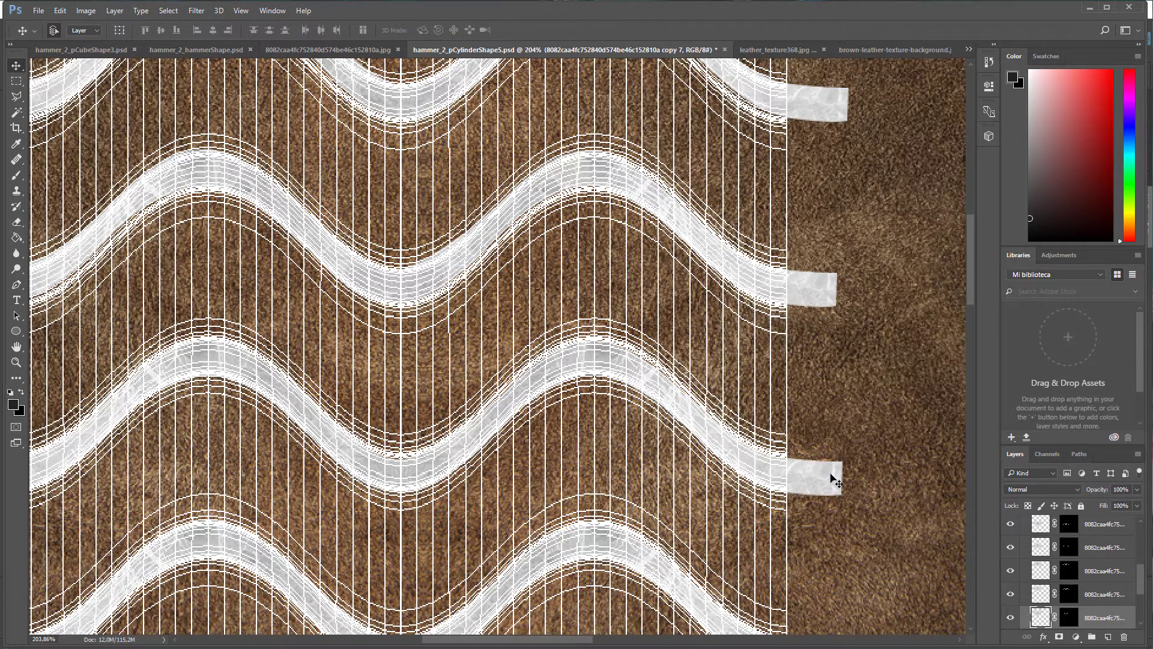
key("Up")
key("Up")
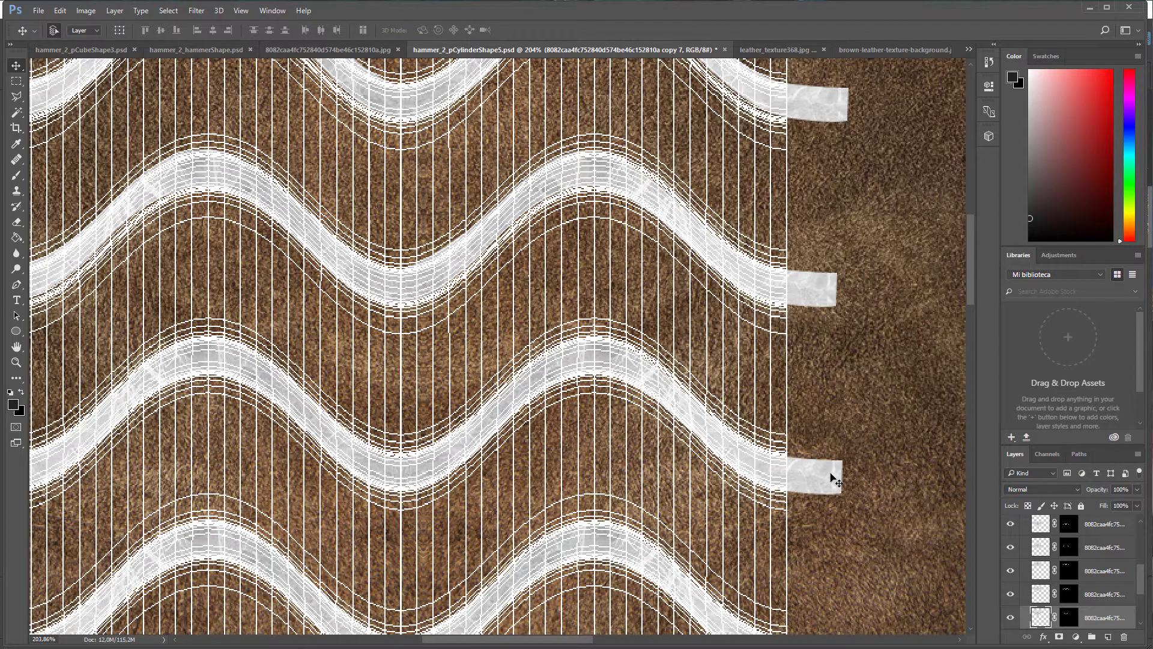
key("Up")
key("Up")
key("Up")
Select the sixth marble strip from the top and nudge it slightly downward onto its UV band.
scroll(831, 479, "down", 8)
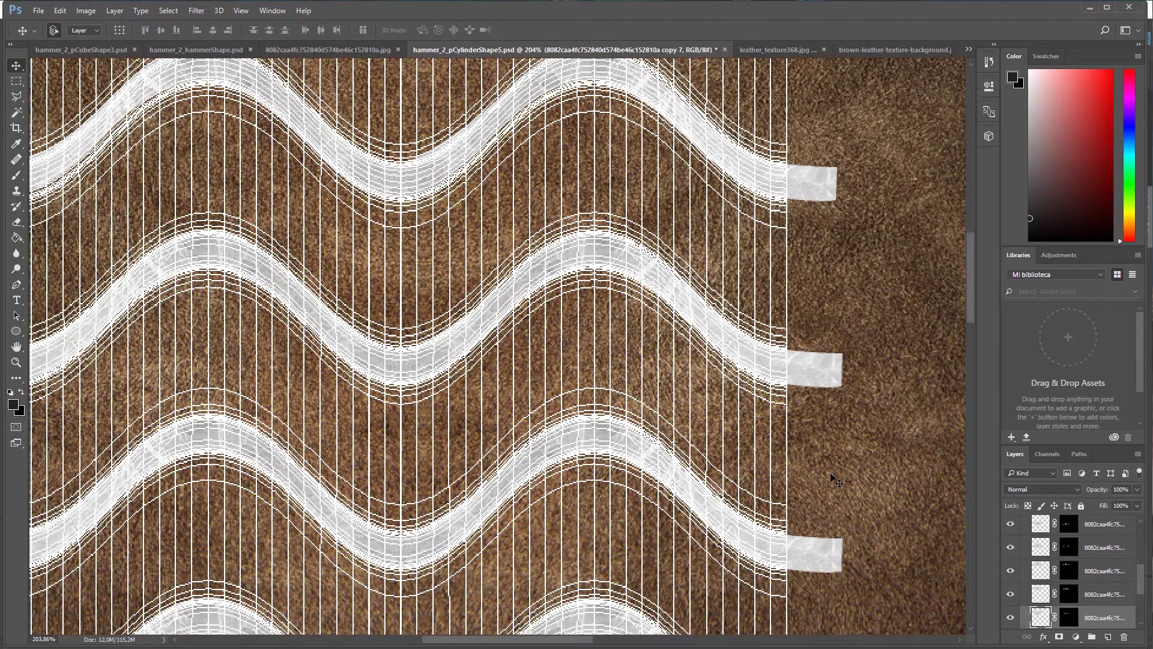
scroll(831, 459, "down", 5)
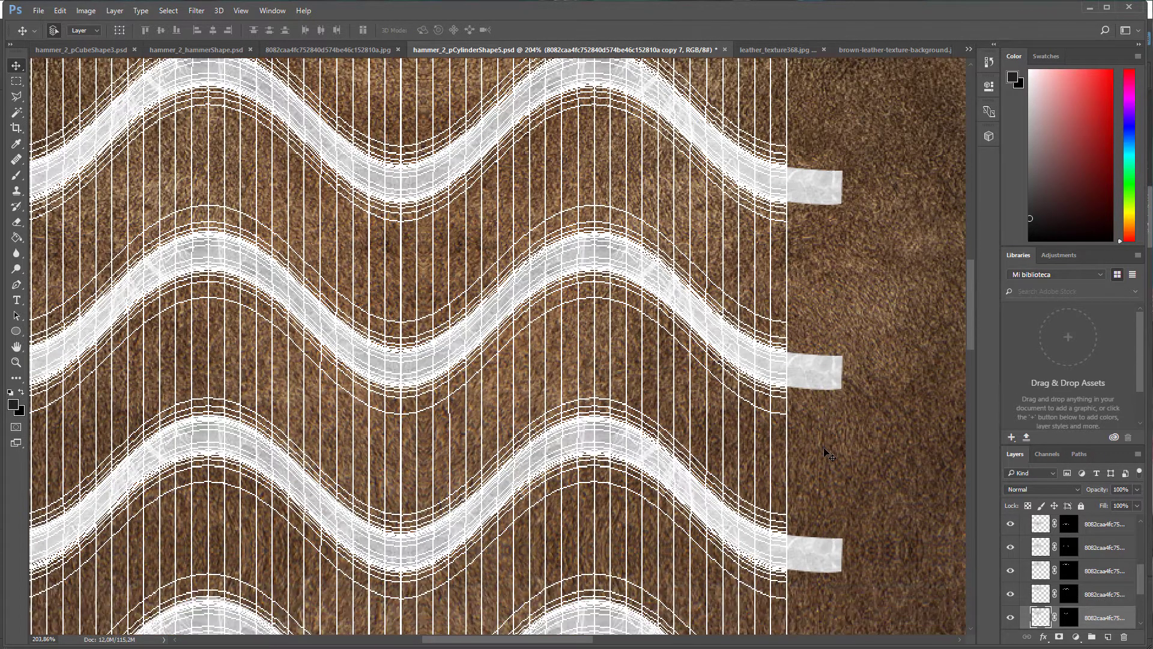
scroll(831, 458, "down", 5)
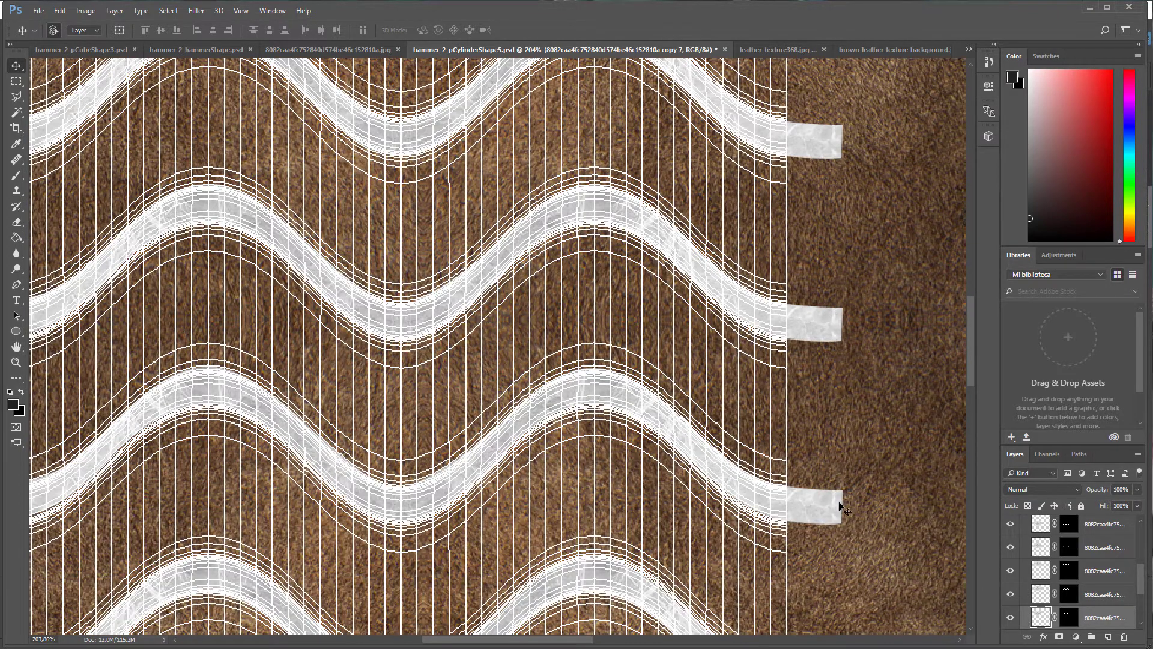
left_click(831, 508)
left_click(831, 507, "shift")
key("Down")
key("Down")
key("Down")
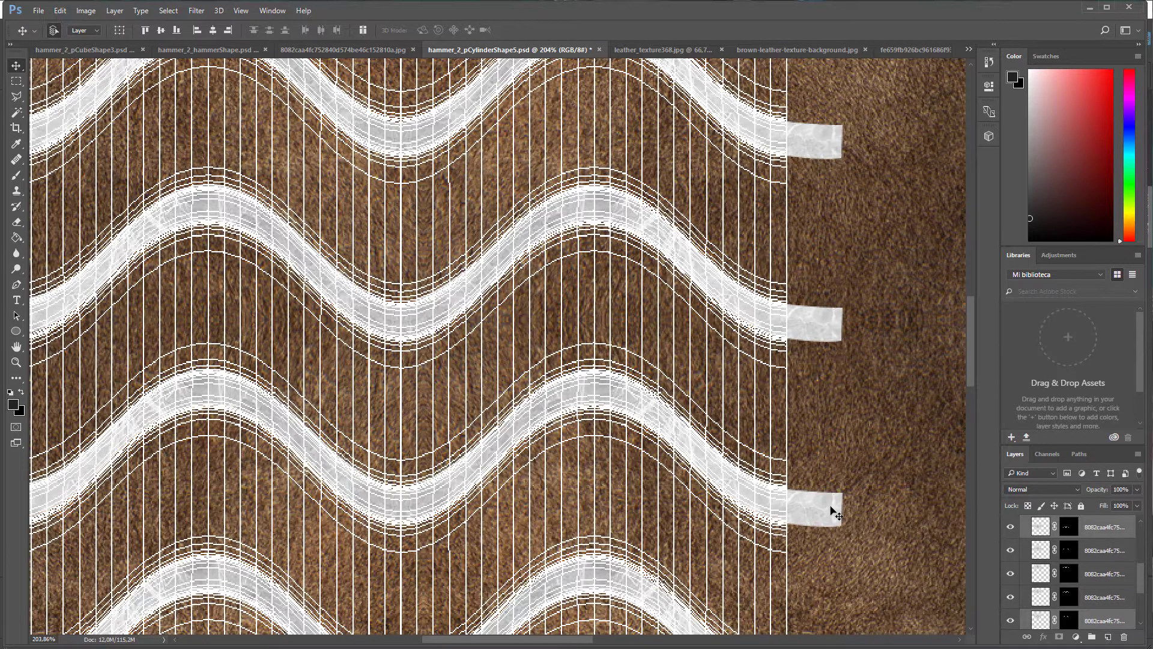
Select the second-lowest marble strip and nudge it slightly downward to match its UV band.
scroll(835, 513, "down", 5)
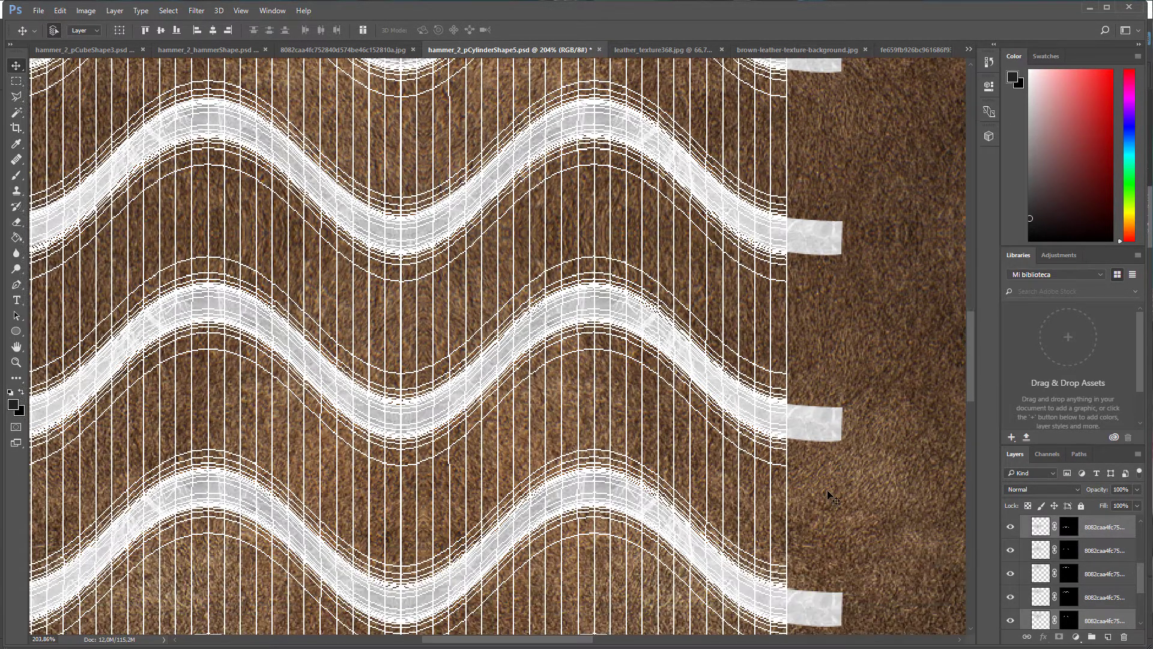
scroll(832, 493, "down", 8)
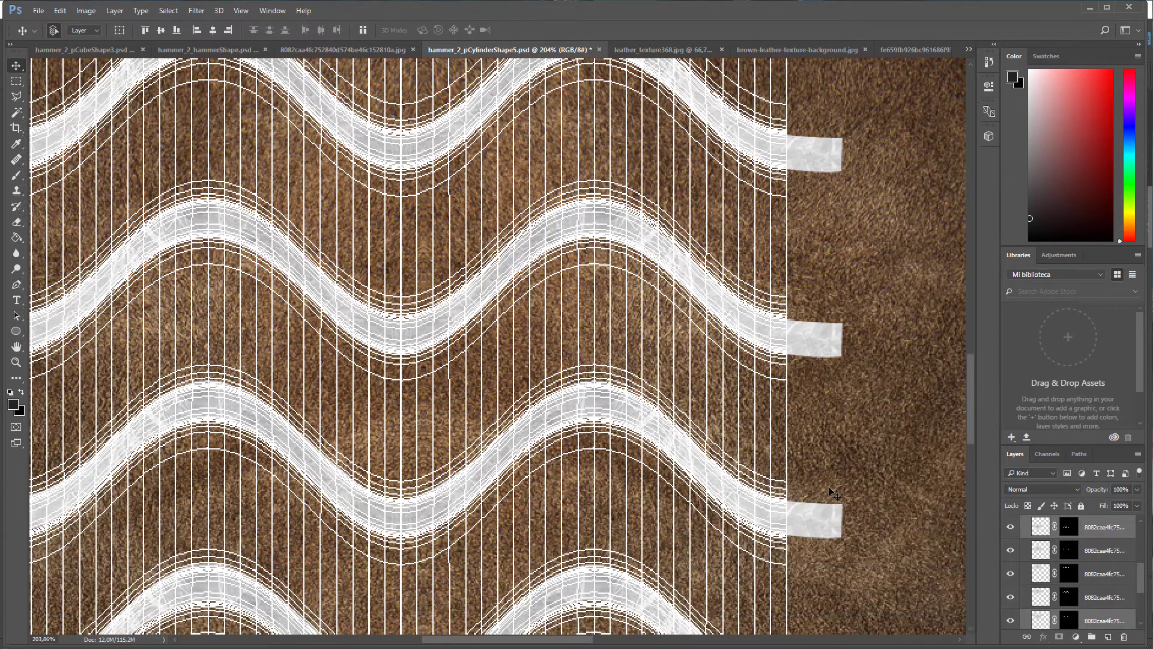
scroll(831, 490, "down", 3)
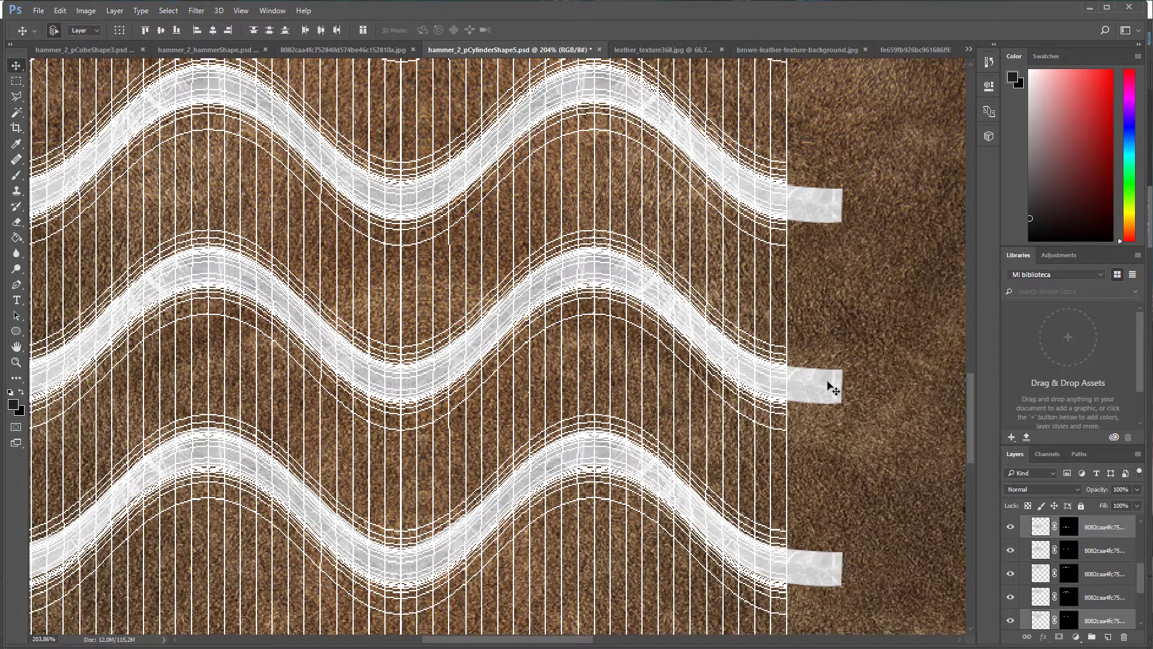
left_click(828, 385, "shift")
key("Down")
key("Down")
key("Down")
key("Up")
key("Up")
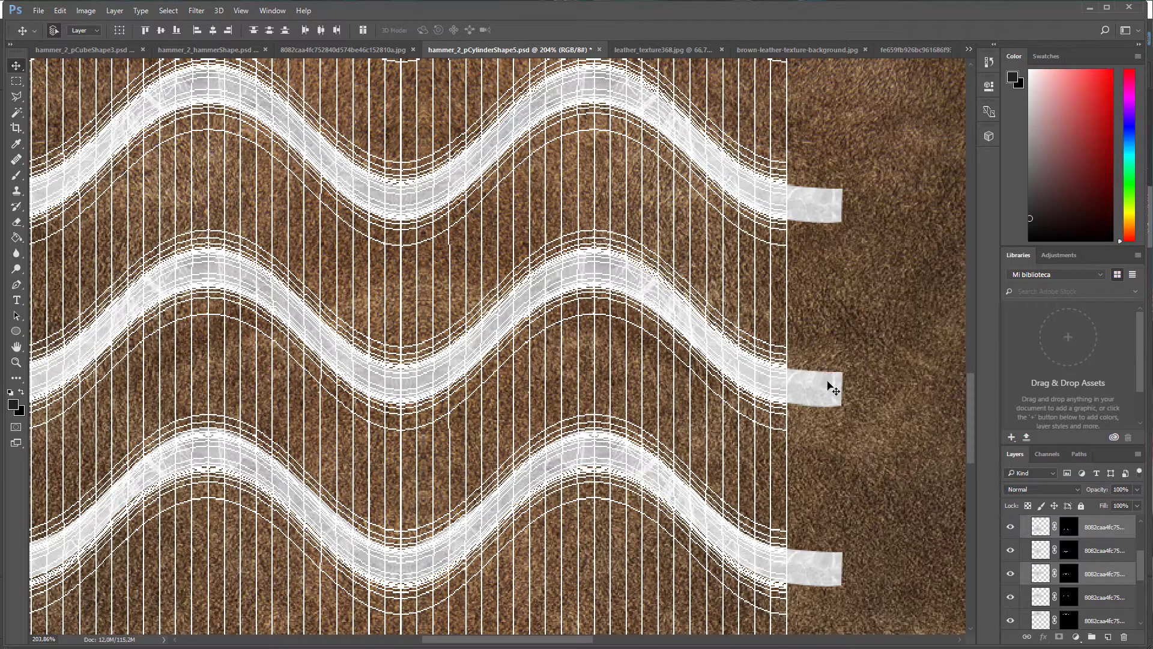
key("Down")
scroll(828, 386, "down", 1)
scroll(829, 385, "down", 5)
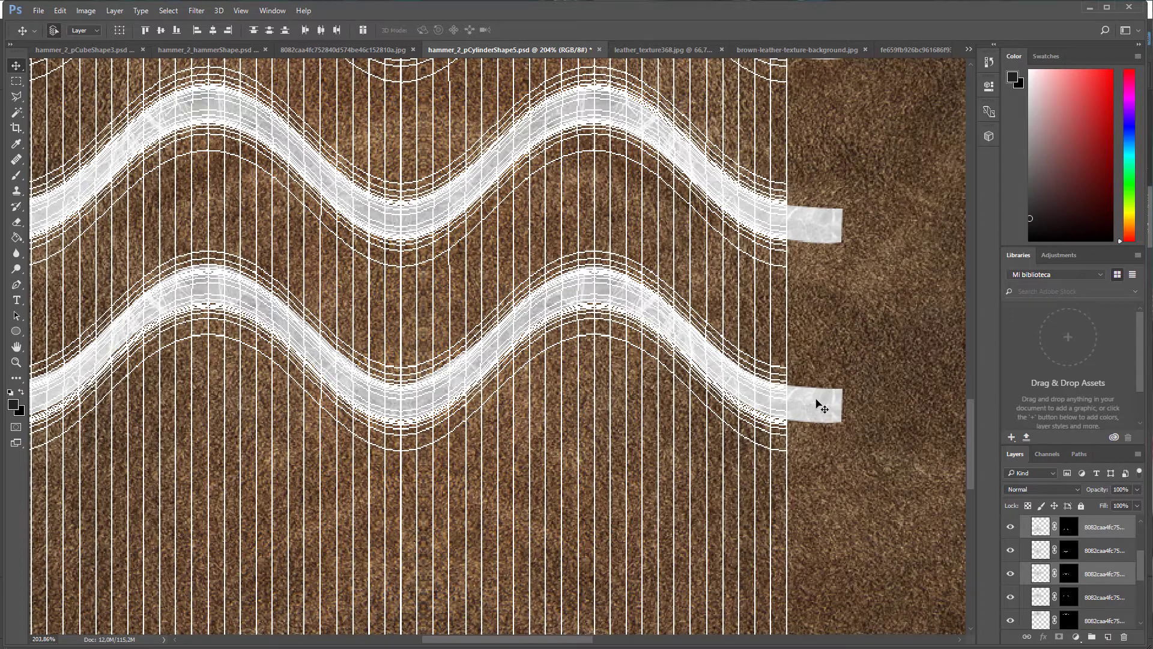
key("Down")
key("Down")
key("Up")
key("Up")
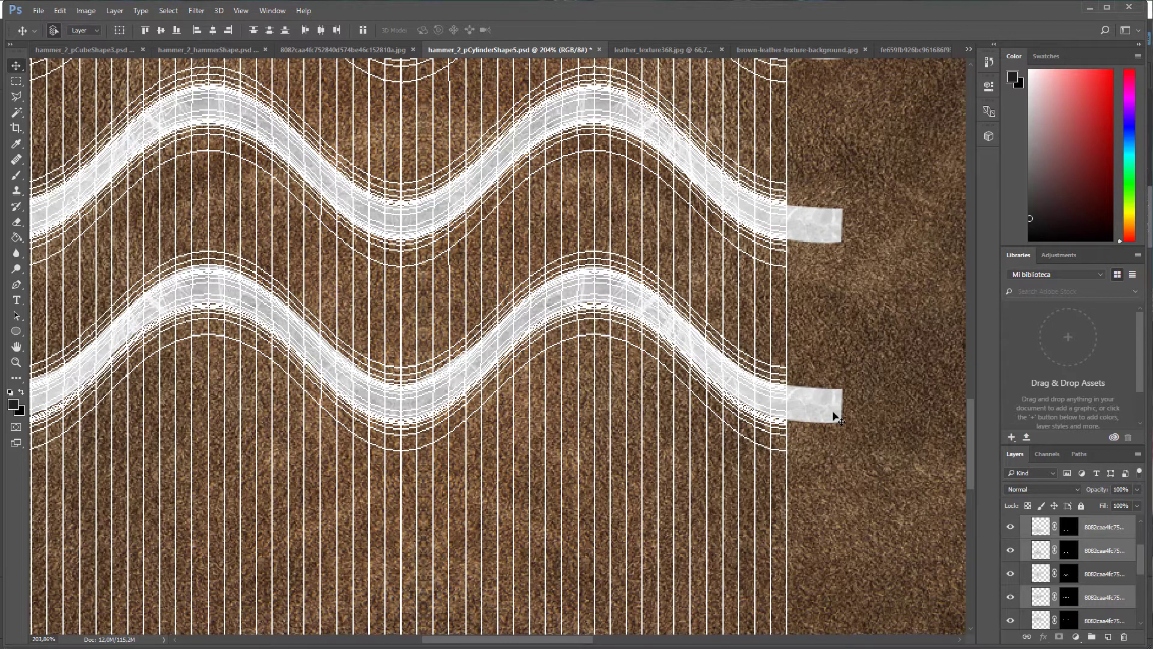
left_click(834, 415, "shift")
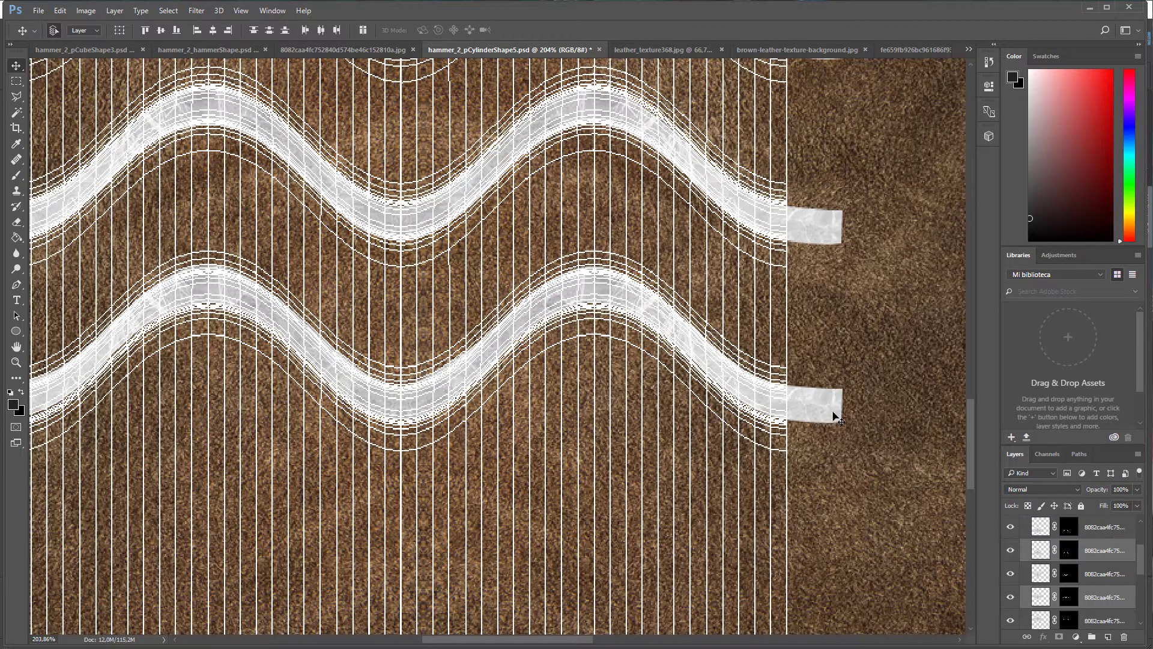
key("Up")
key("Up")
Select only the lowest marble strip and nudge it slightly downward onto its UV band.
left_click(1103, 603)
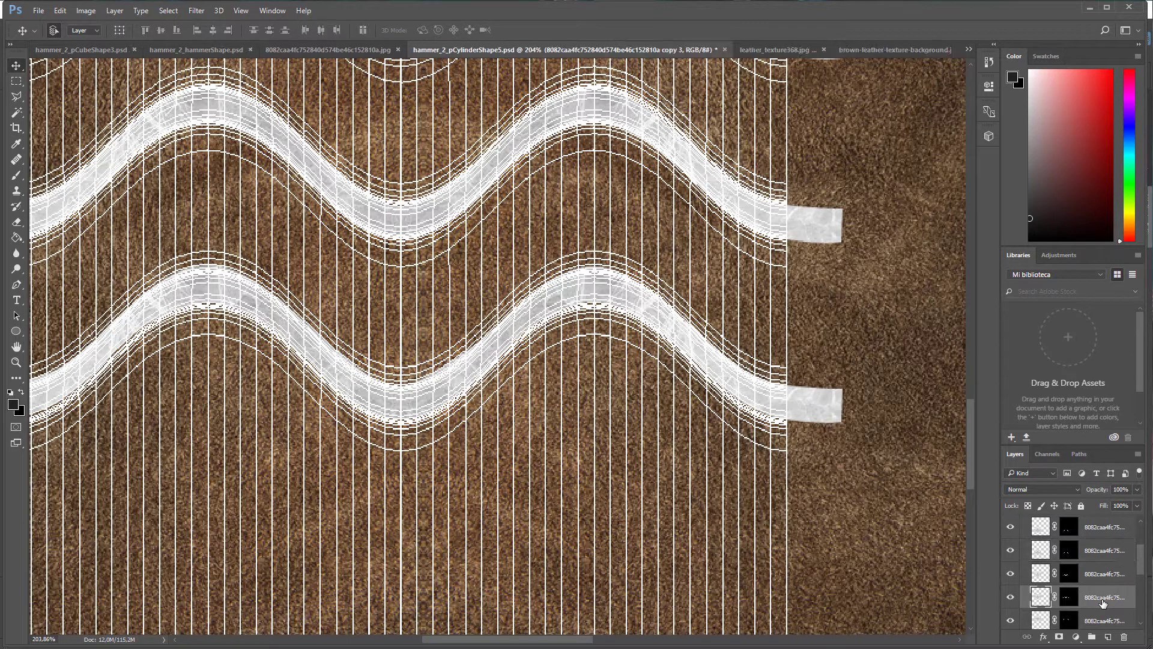
left_click(834, 413)
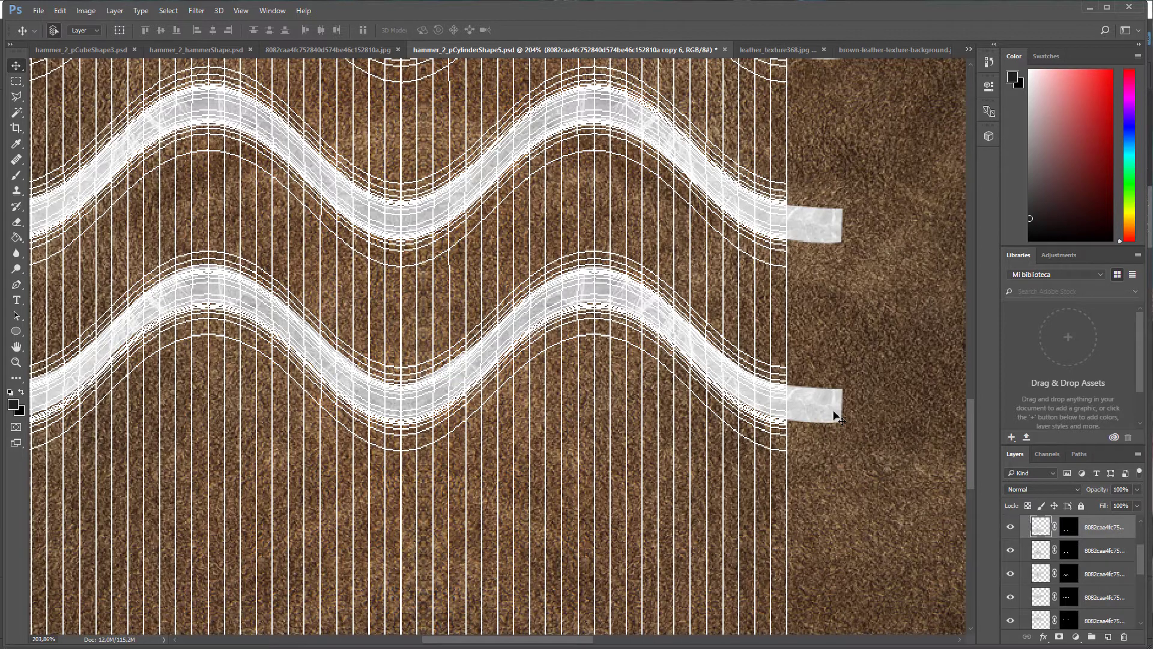
key("Down")
key("Down")
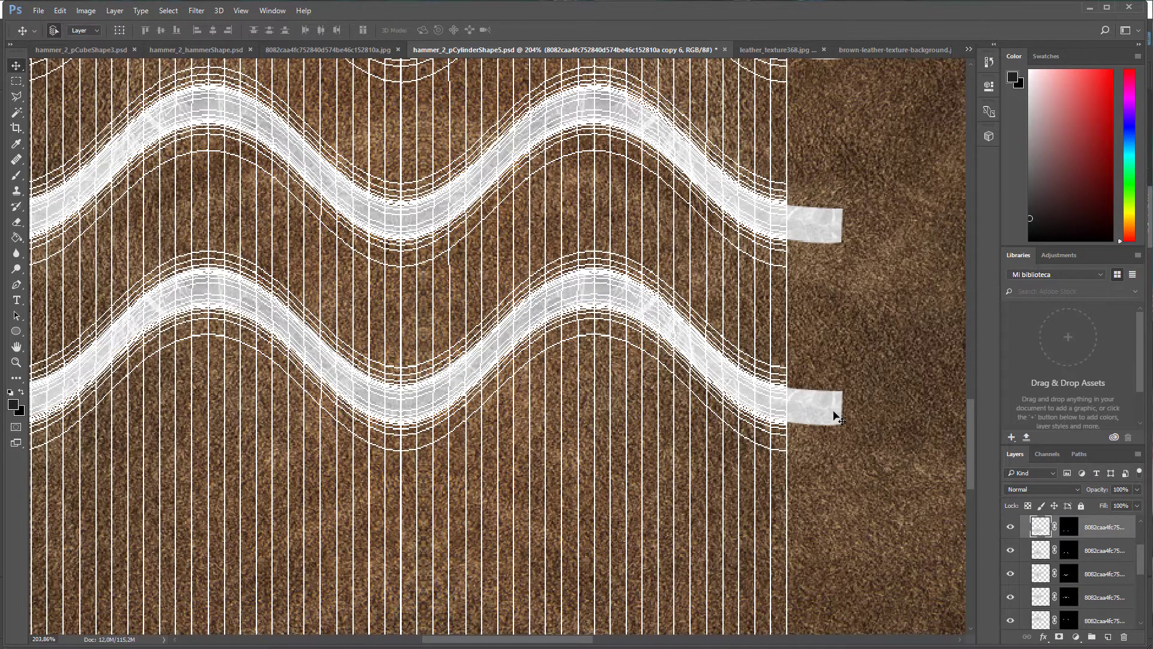
Hide the UVSnapShot layer to review all the wavy marble strips on the leather and save the document.
scroll(838, 415, "up", 5)
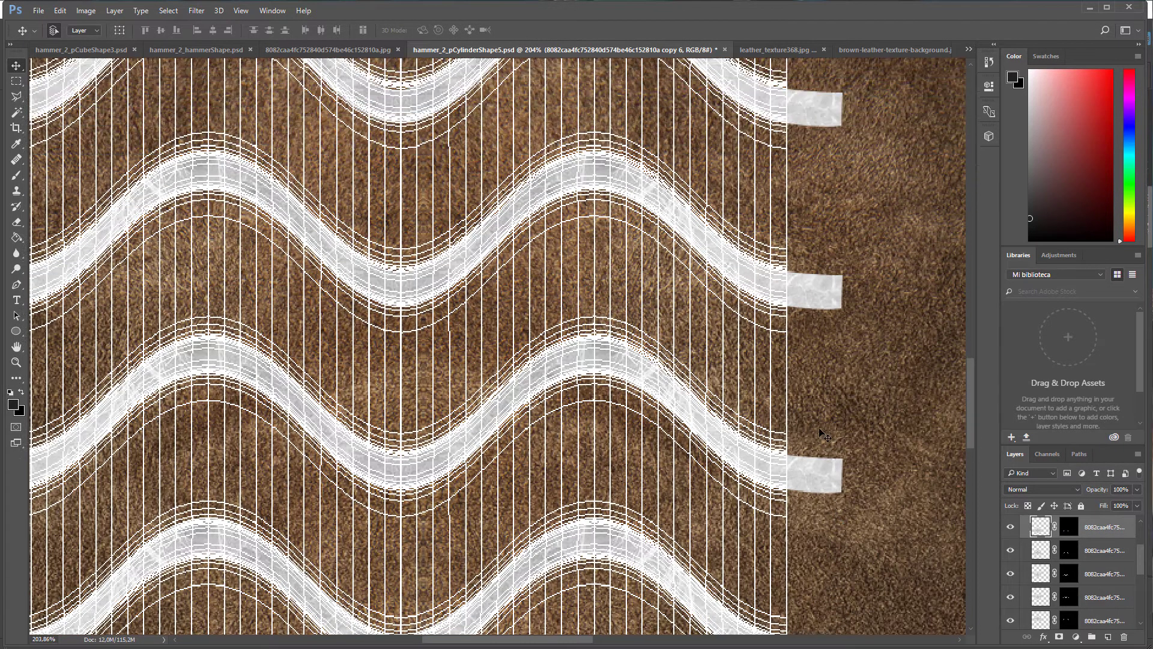
scroll(824, 435, "up", 5)
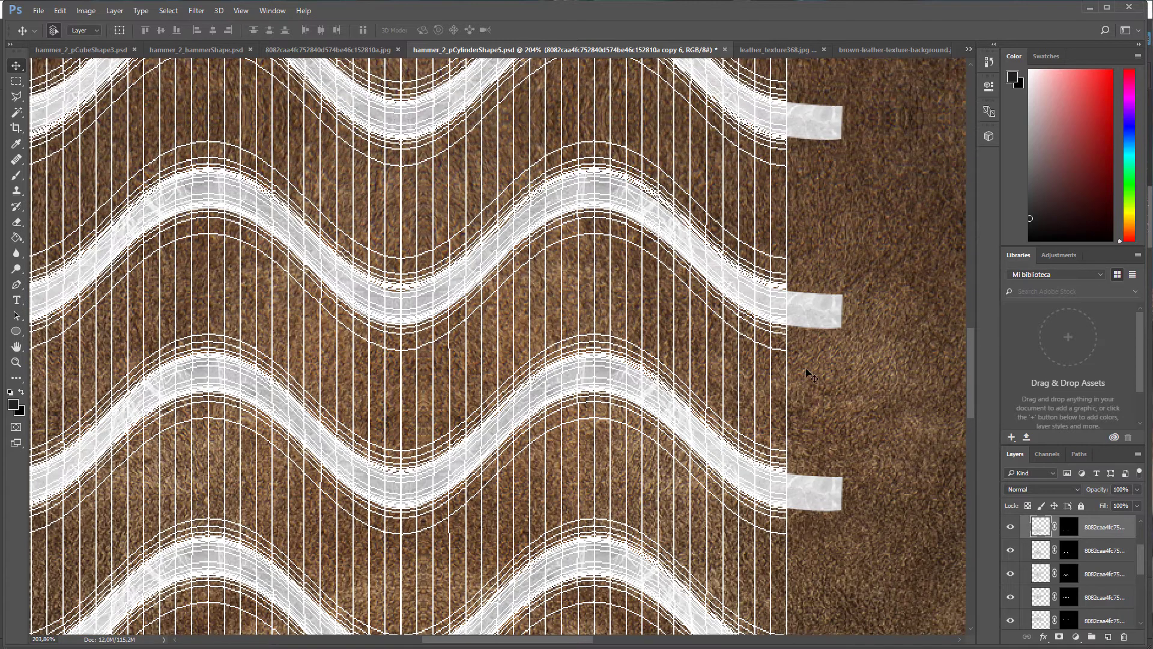
scroll(819, 244, "down", 6, "alt")
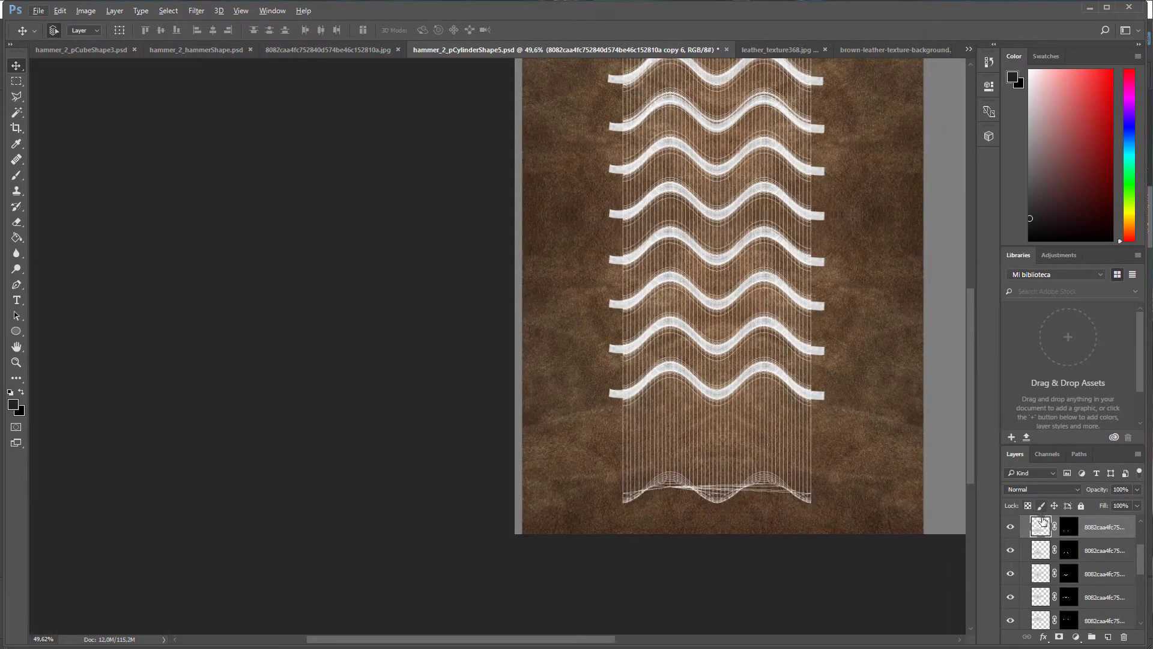
scroll(1072, 564, "up", 3)
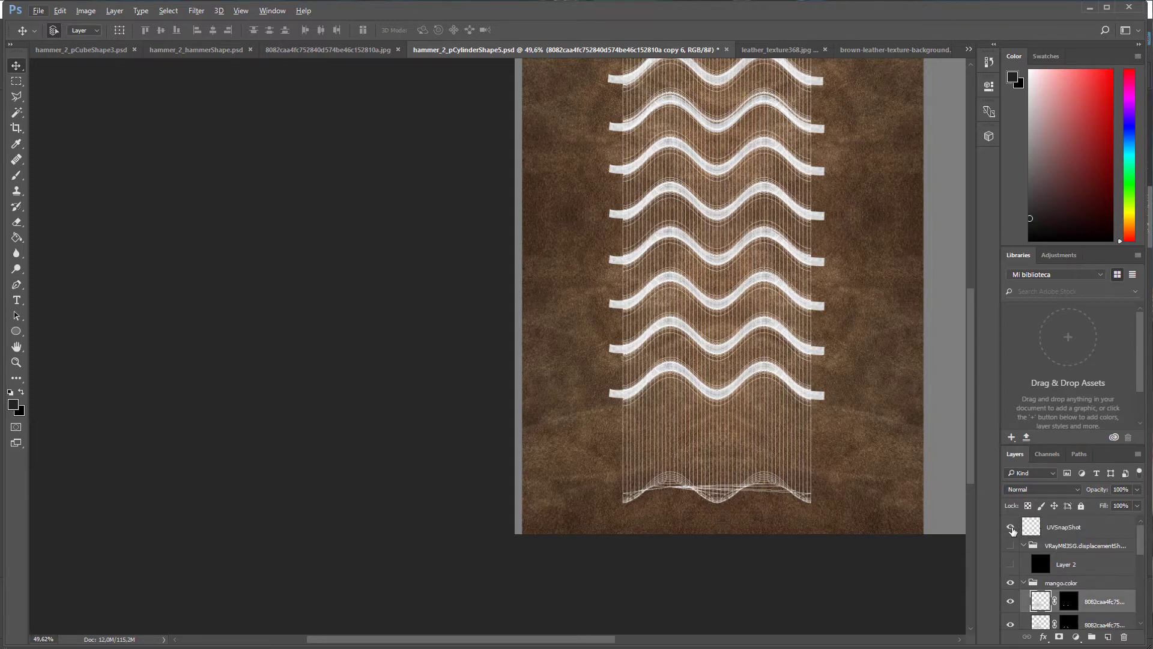
left_click(1011, 527)
scroll(811, 304, "down", 1)
scroll(799, 277, "up", 5)
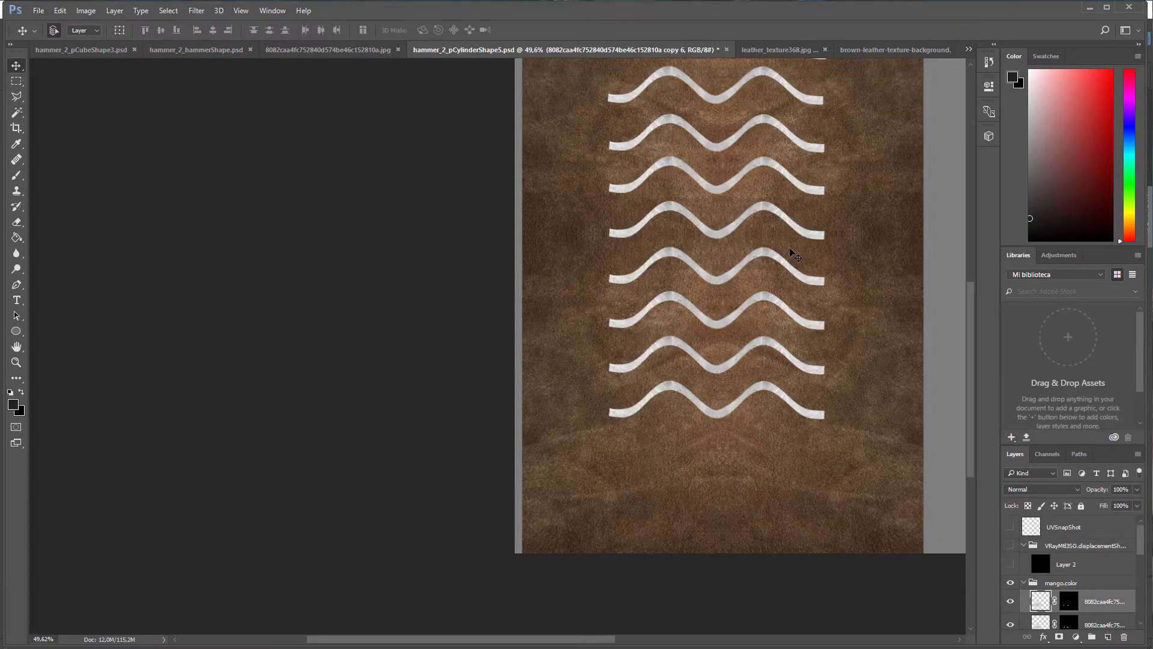
key("ctrl+s")
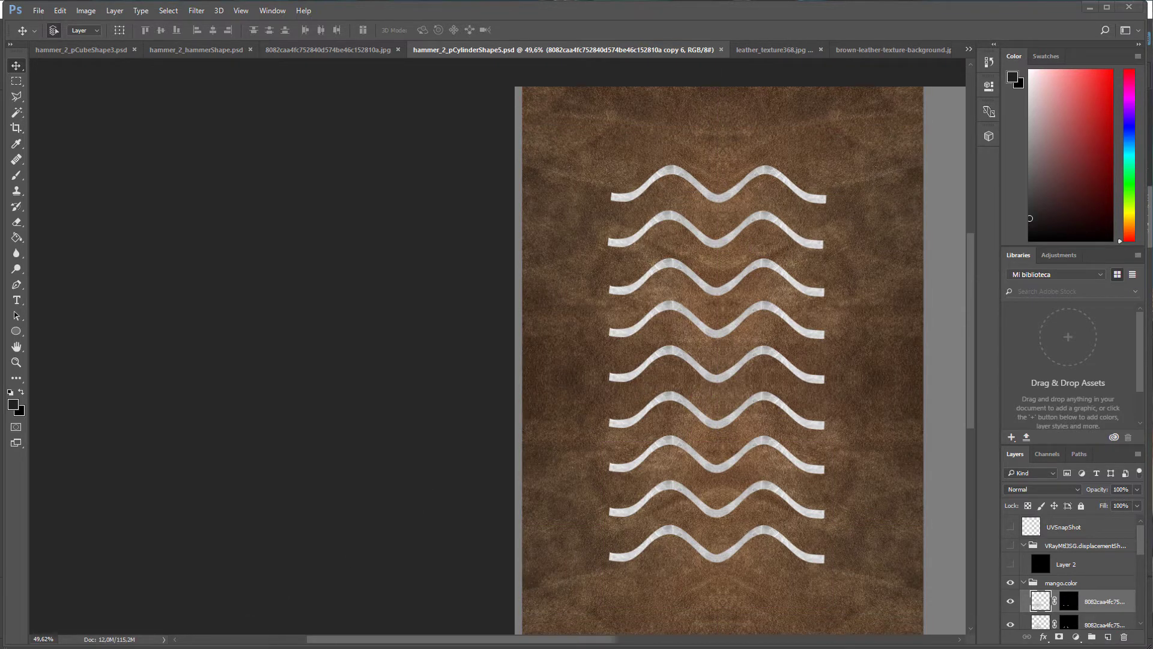
Switch to Maya and reload the PSD_mango_color texture in the diffuse color of the hammer handle's mango material.
key("alt+Tab")
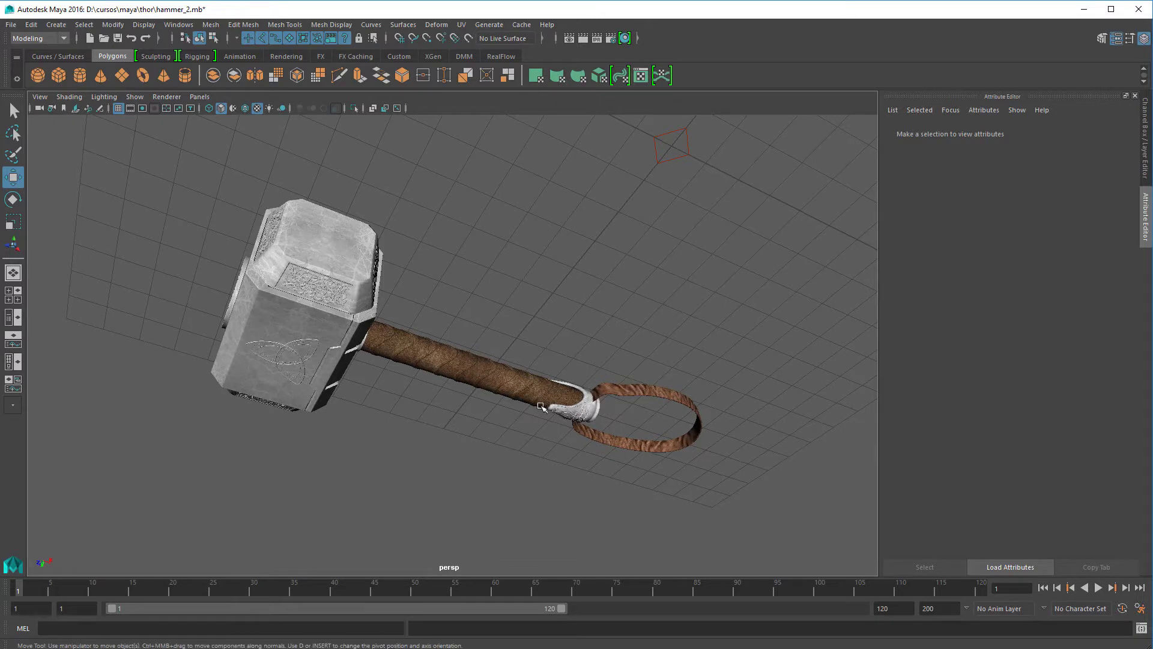
left_click(689, 416)
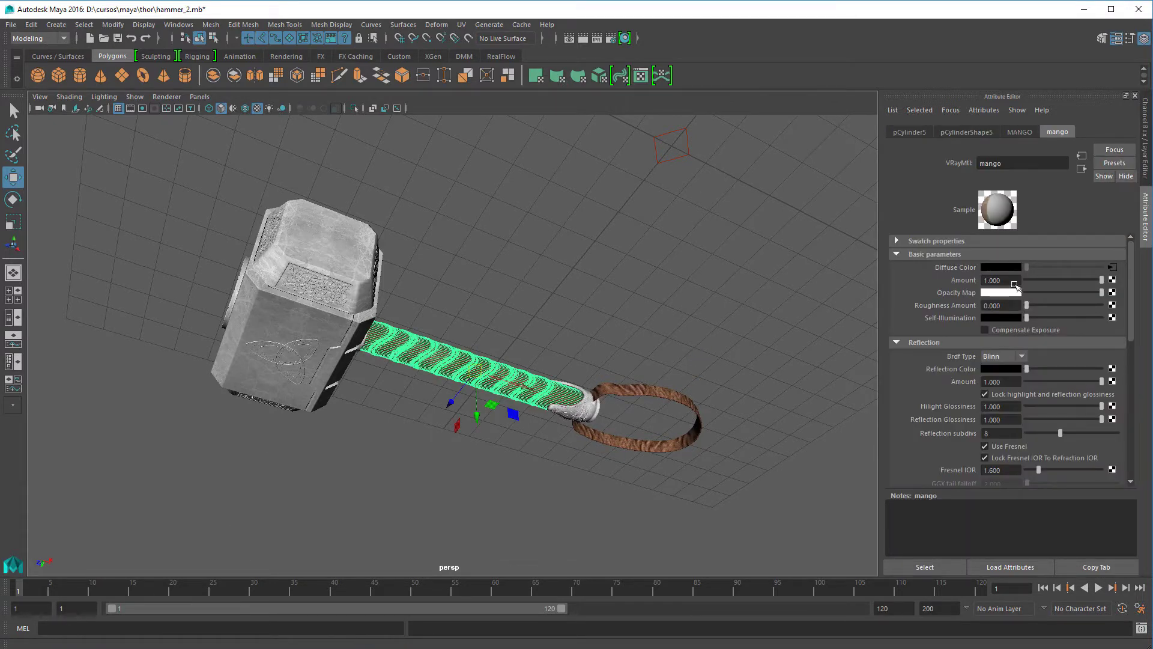
left_click(1115, 267)
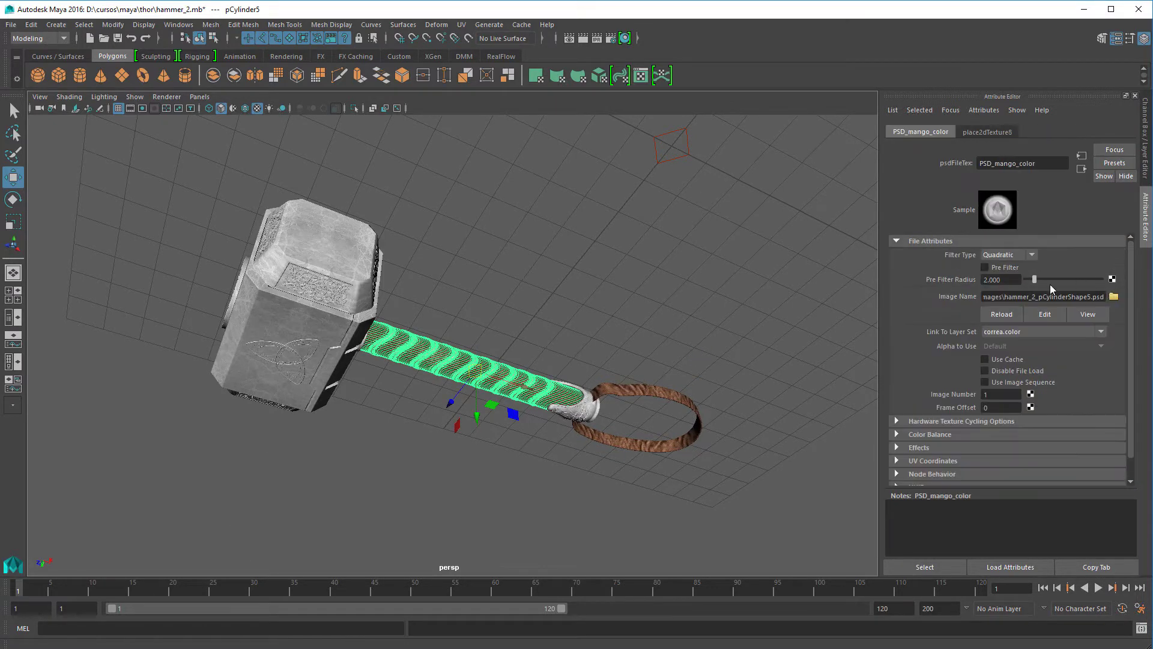
left_click(1007, 315)
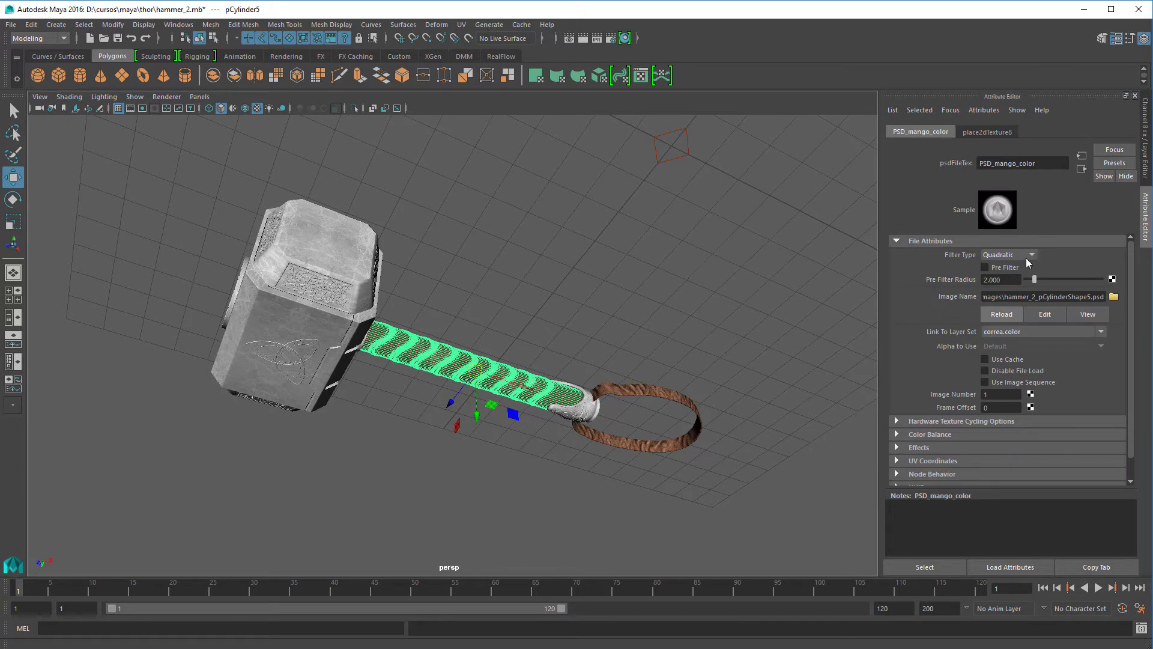
left_click(1000, 216)
scroll(577, 319, "up", 5)
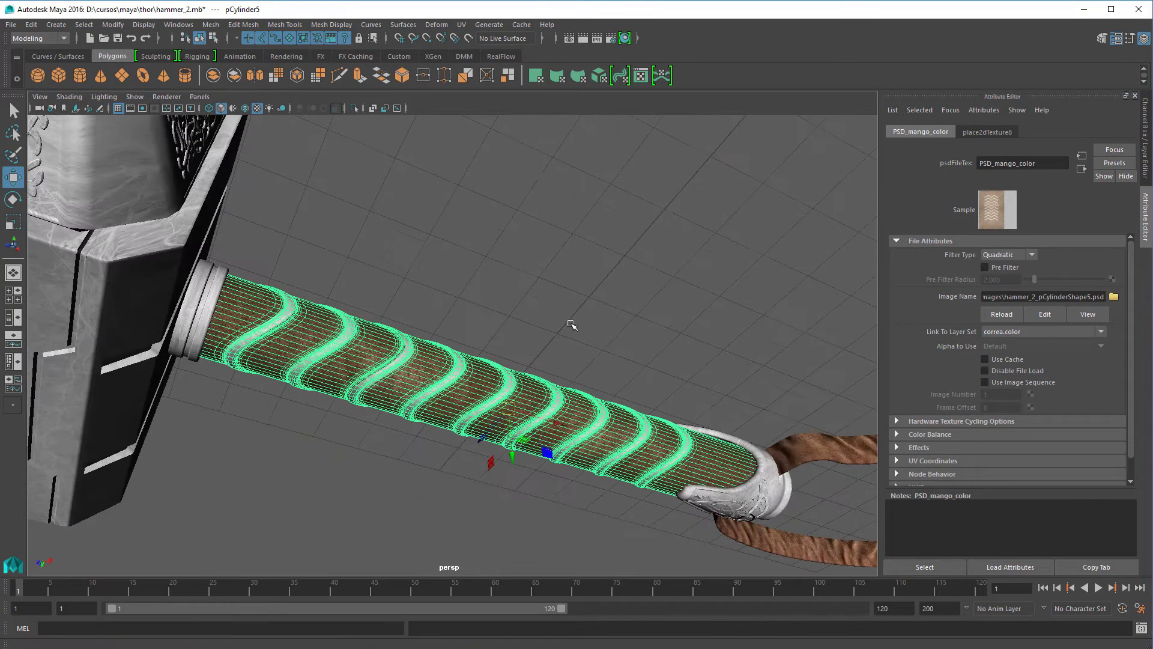
Examine the marble strips around the handle and locate a face of the third strip from the hammer head in the UV layout.
left_click(573, 314)
scroll(558, 361, "up", 3)
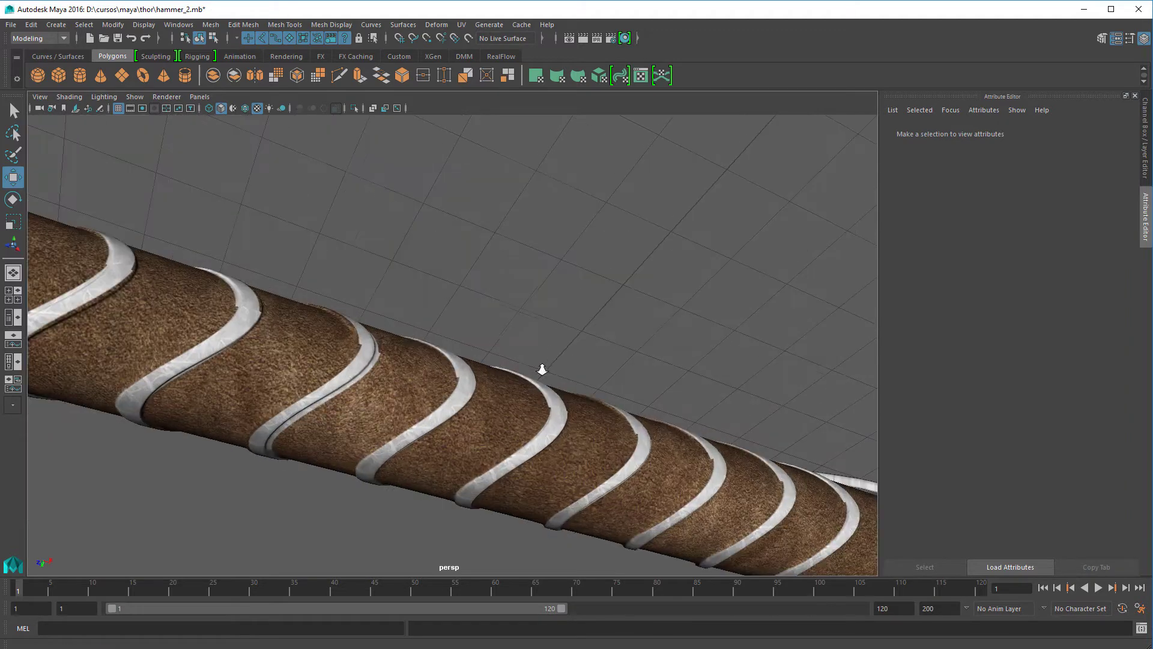
left_click_drag(541, 368, 502, 404, "alt")
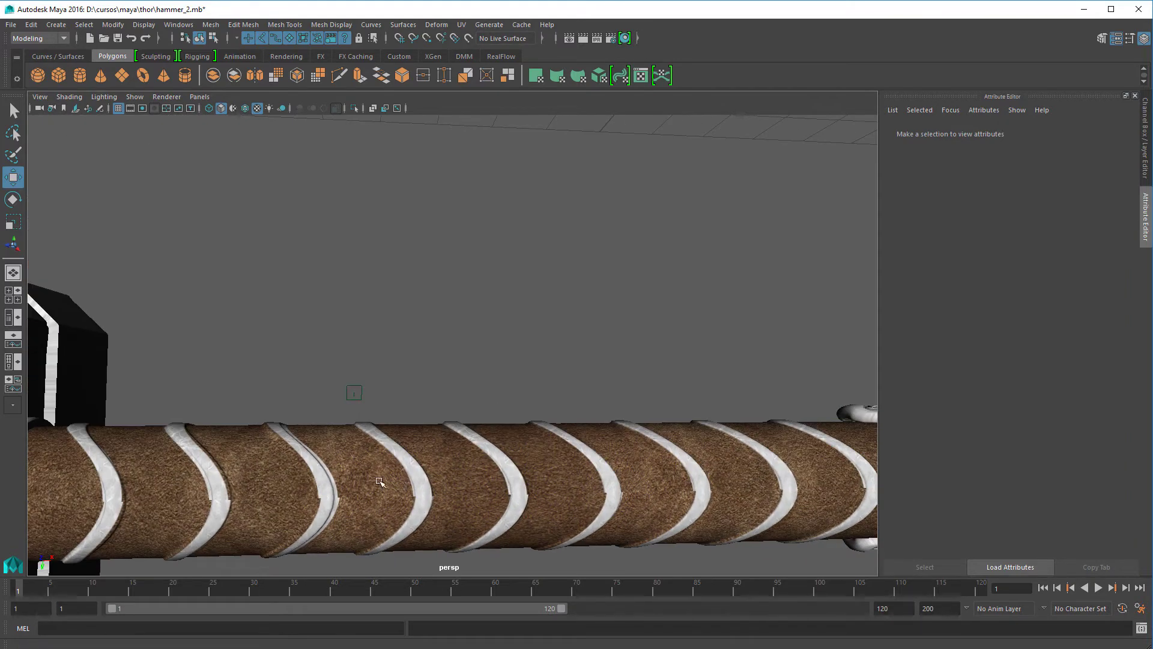
left_click_drag(361, 444, 353, 251, "alt")
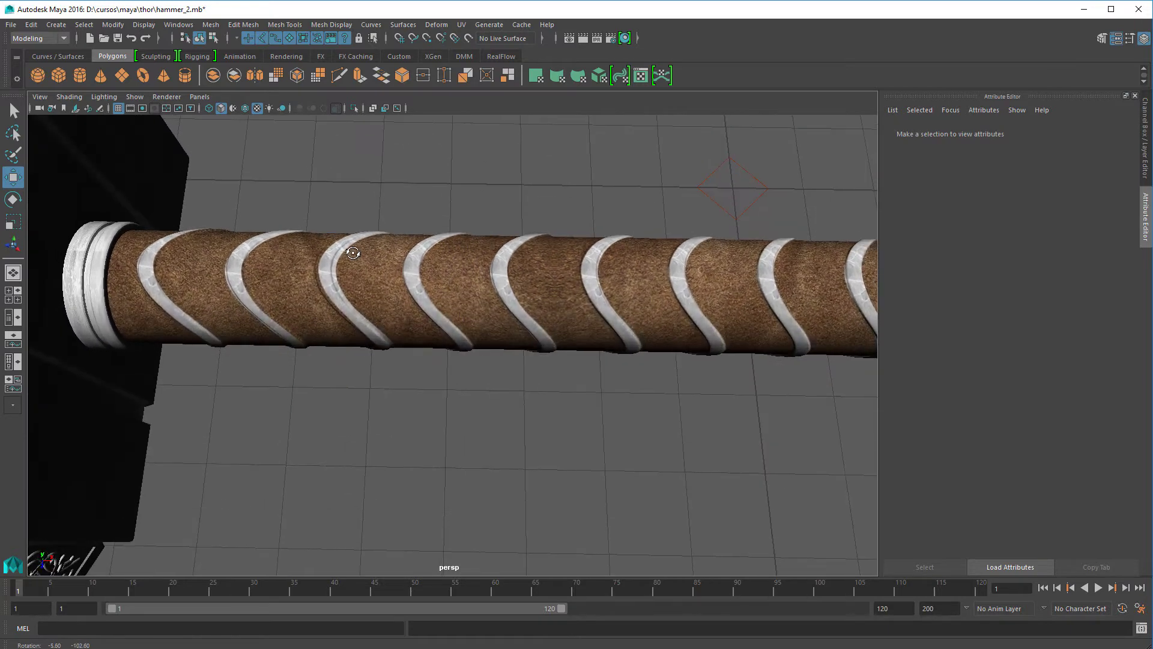
left_click(336, 283)
right_click_drag(337, 258, 336, 281)
left_click(327, 262)
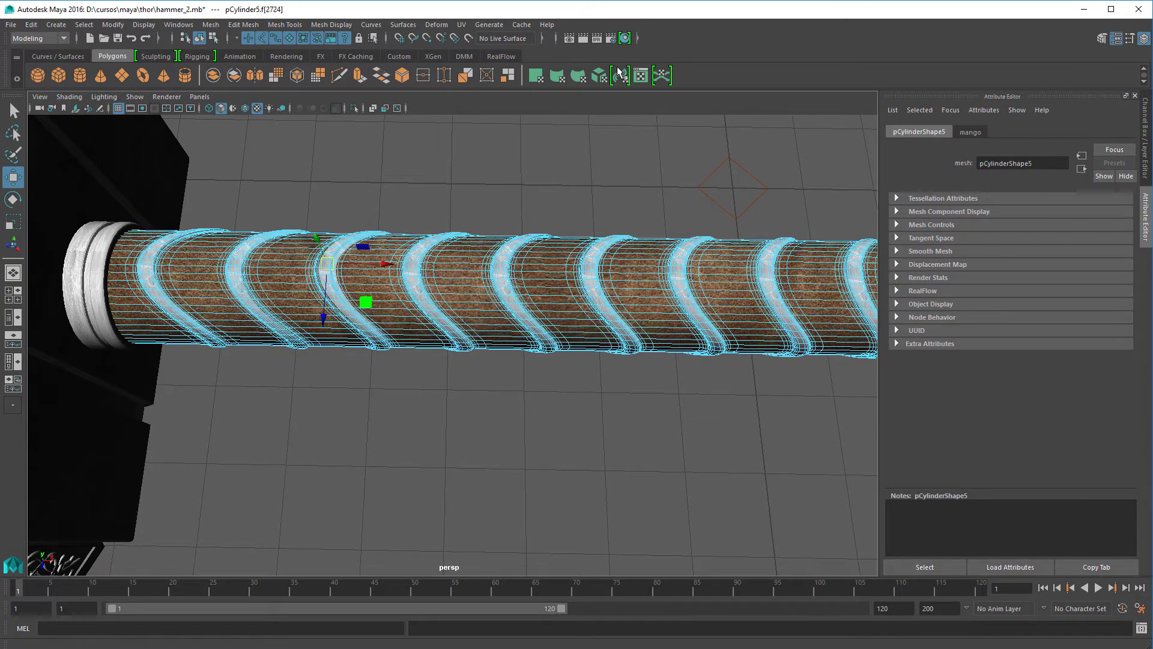
left_click(641, 75)
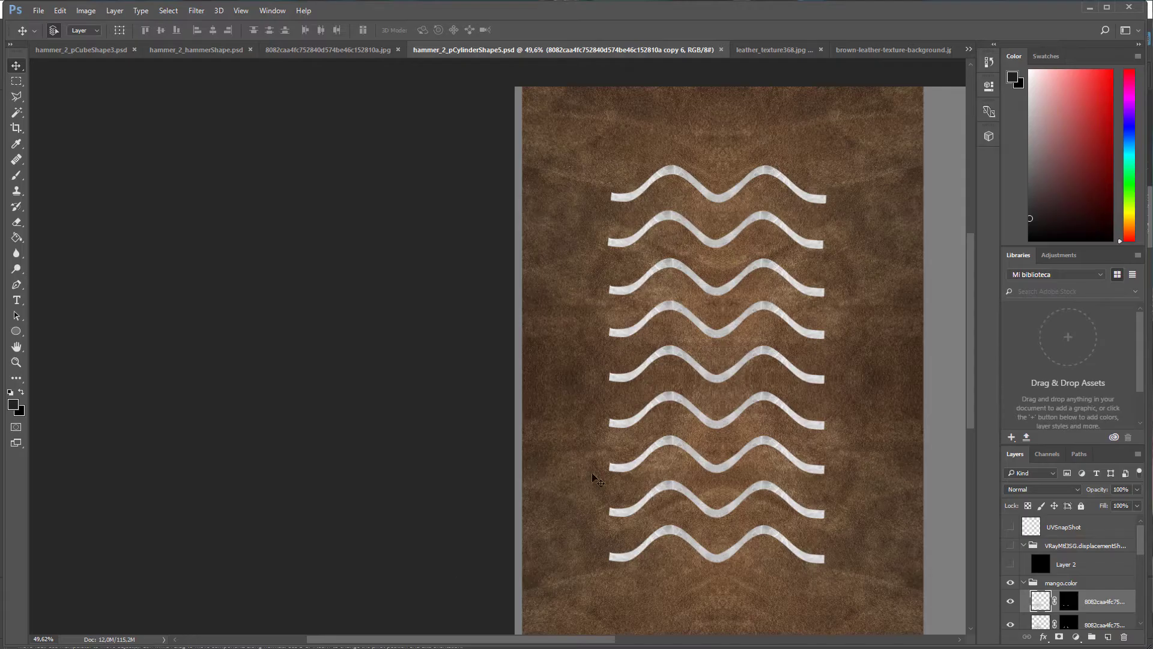
In Photoshop, show the UVSnapShot layer and nudge the third marble strip from the top slightly upward onto its UV band.
left_click(1011, 527)
scroll(784, 275, "up", 5, "alt")
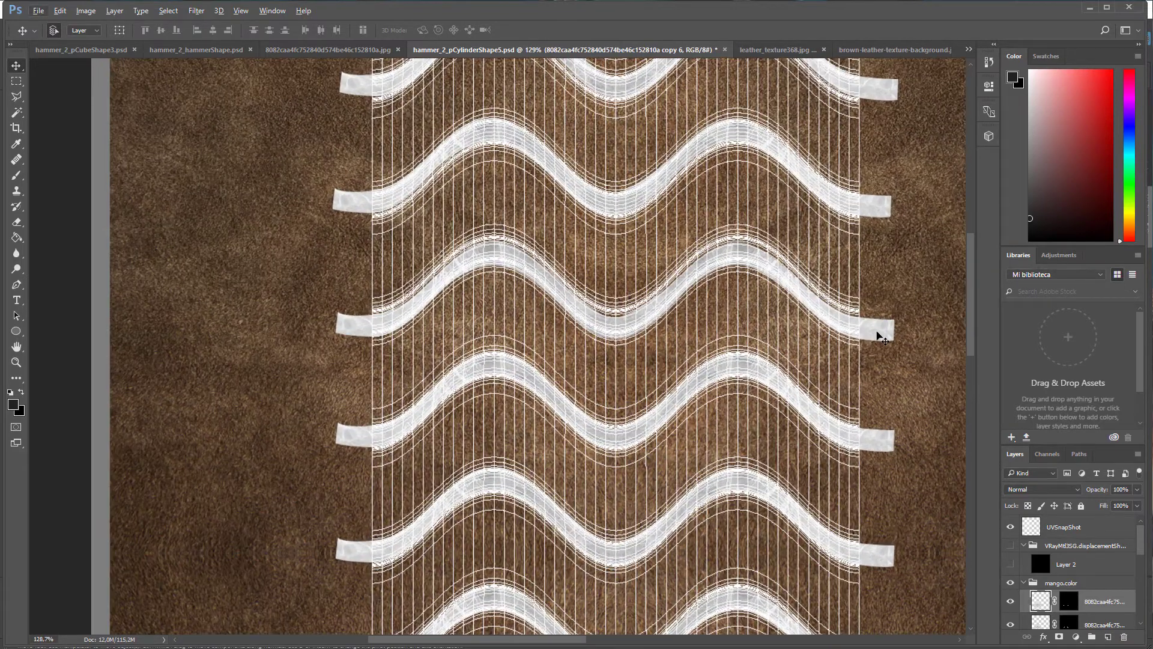
left_click(877, 332)
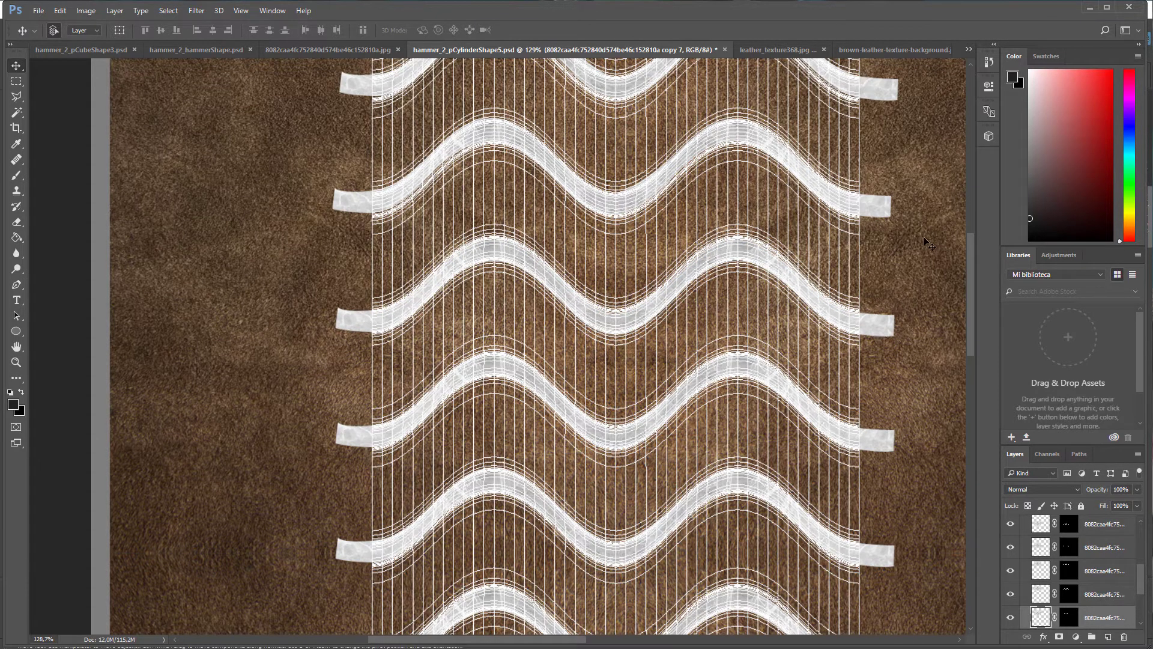
Nudge the second marble strip from the top slightly downward onto its UV band, then save the document with the UVSnapShot layer hidden.
key("alt+bracketright")
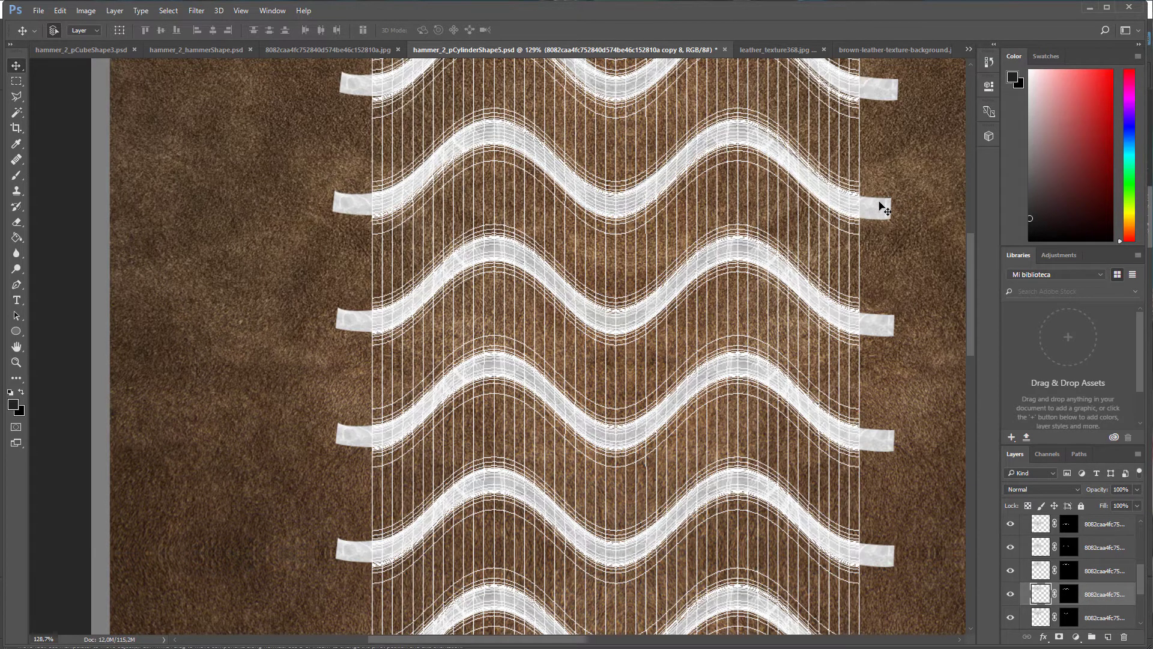
scroll(883, 205, "up", 3)
key("alt+bracketright")
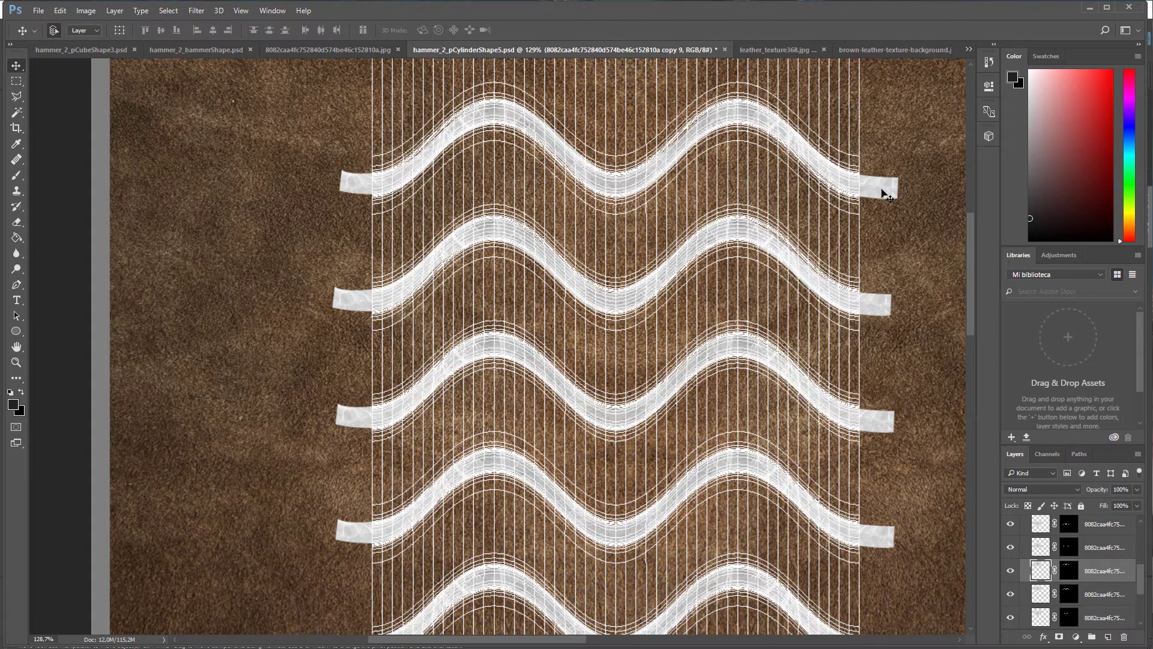
scroll(1042, 541, "up", 3)
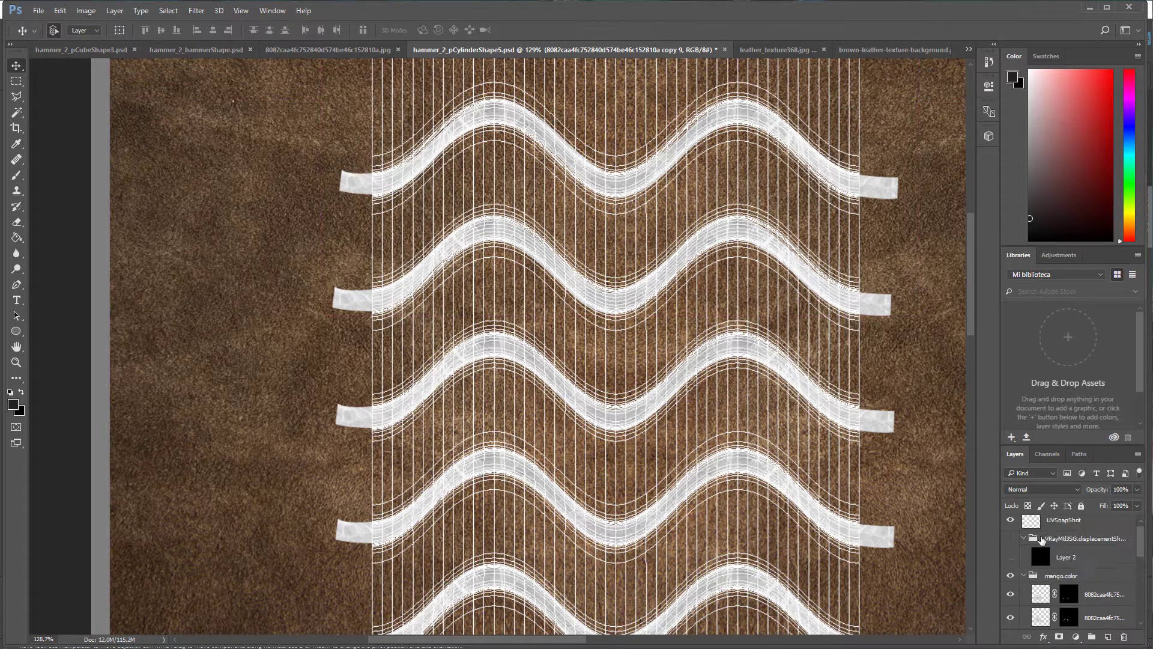
left_click(1009, 521)
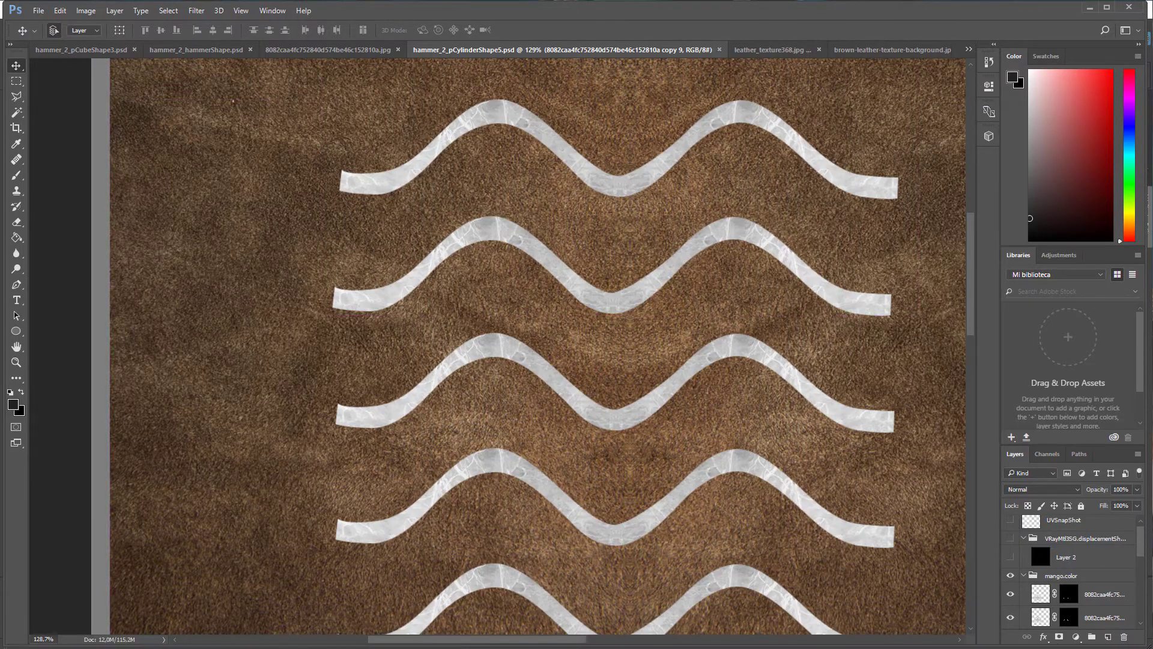
Back in Maya, return the handle to object mode and reload its PSD color texture to update the corrected strips.
key("alt+Tab")
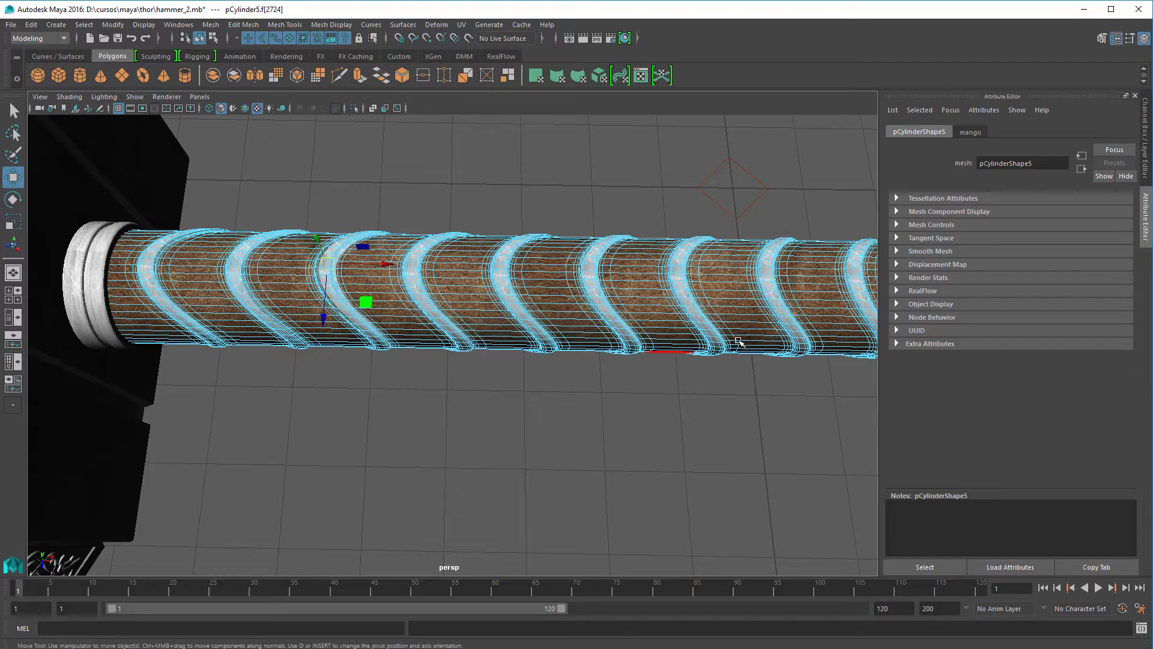
right_click_drag(793, 287, 850, 267)
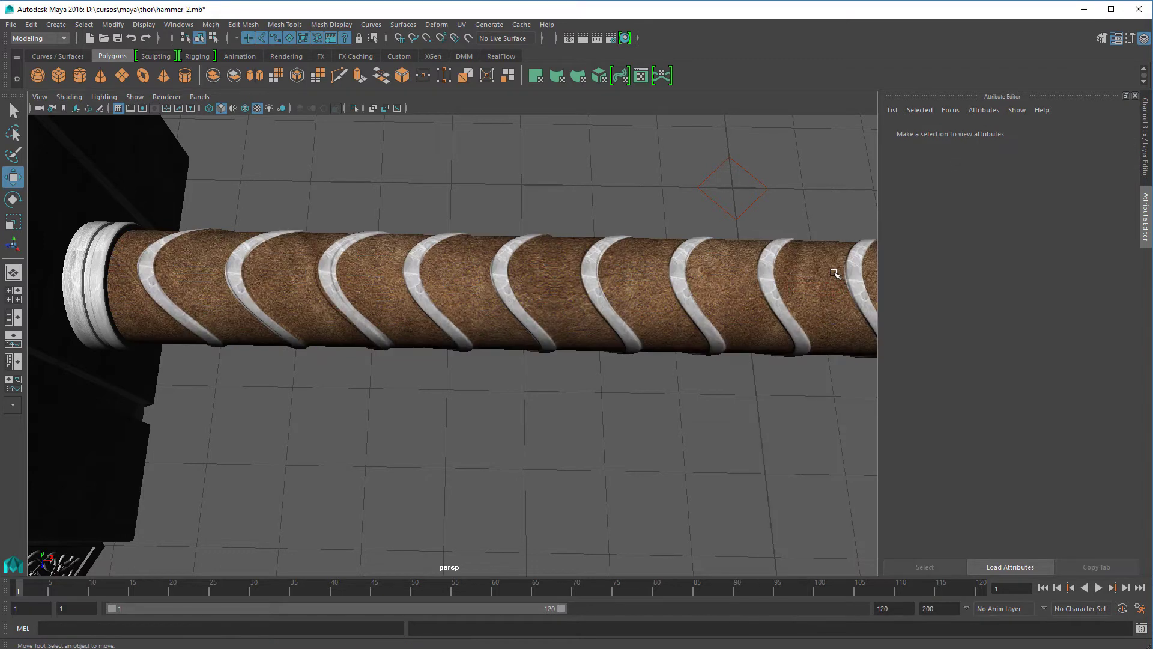
left_click(869, 245)
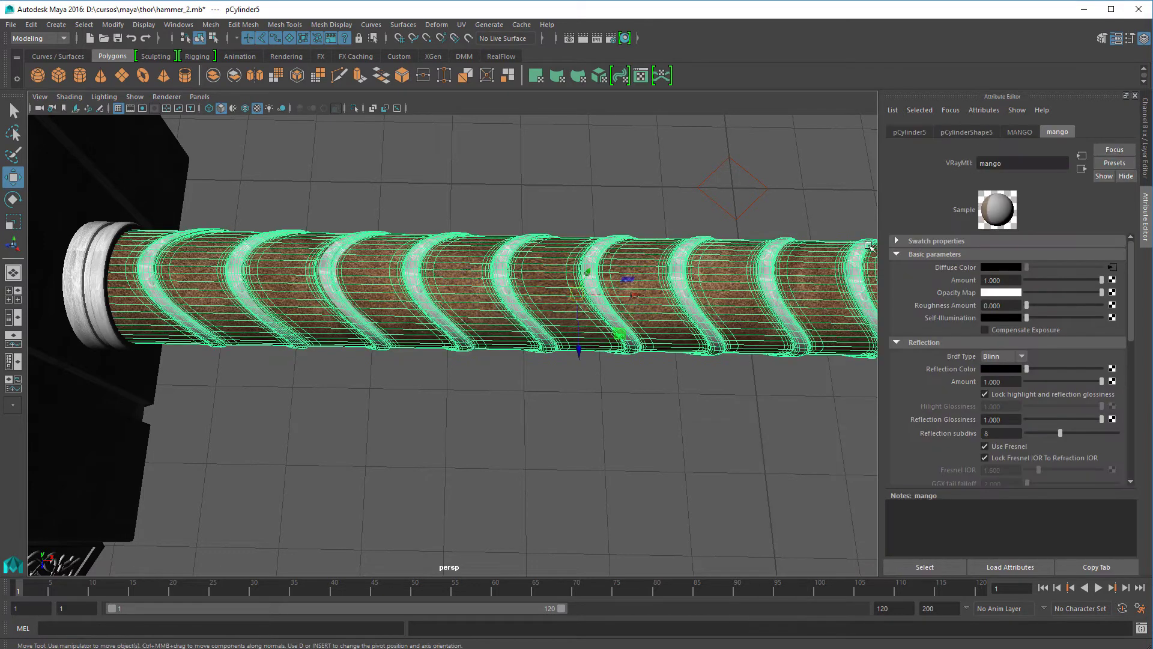
left_click(1113, 268)
left_click(993, 317)
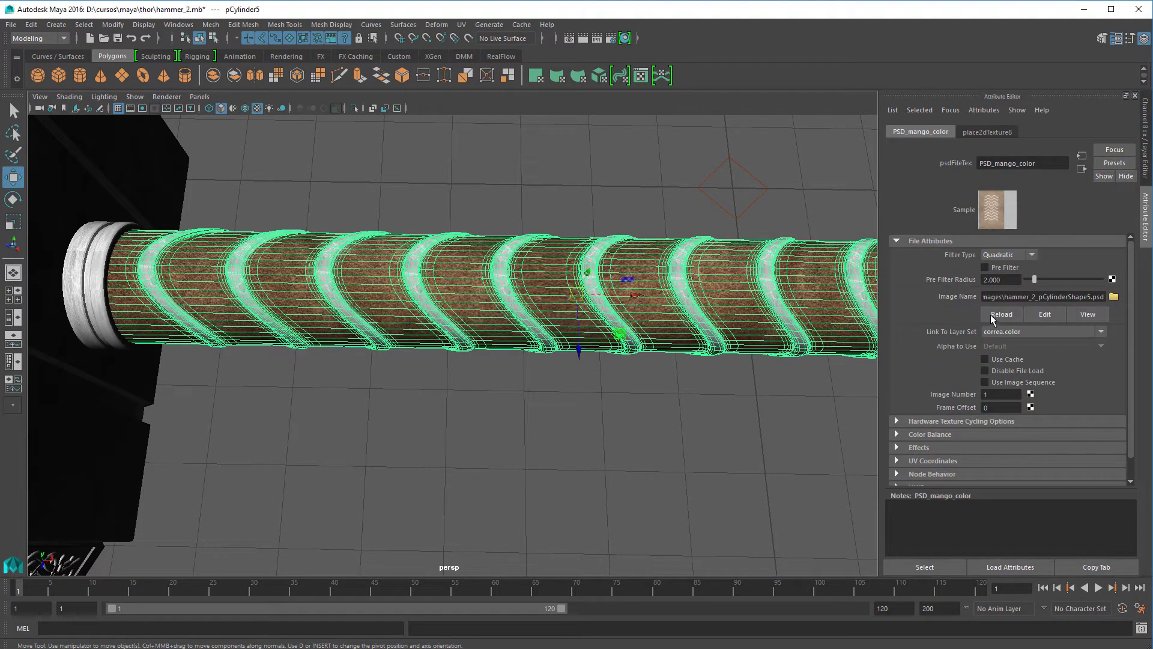
left_click(592, 179)
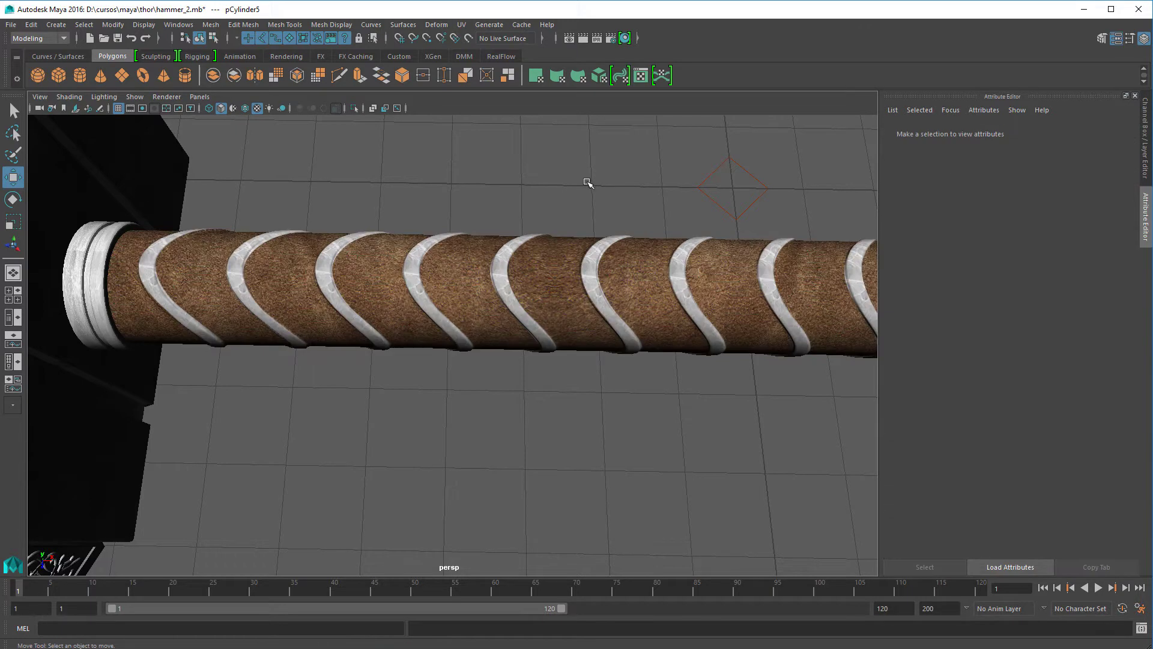
Examine how the marble strips meet along the handle's seam and select a vertex at the edge of one strip.
scroll(631, 276, "down", 5)
left_click_drag(671, 294, 467, 200, "alt")
scroll(364, 278, "up", 4)
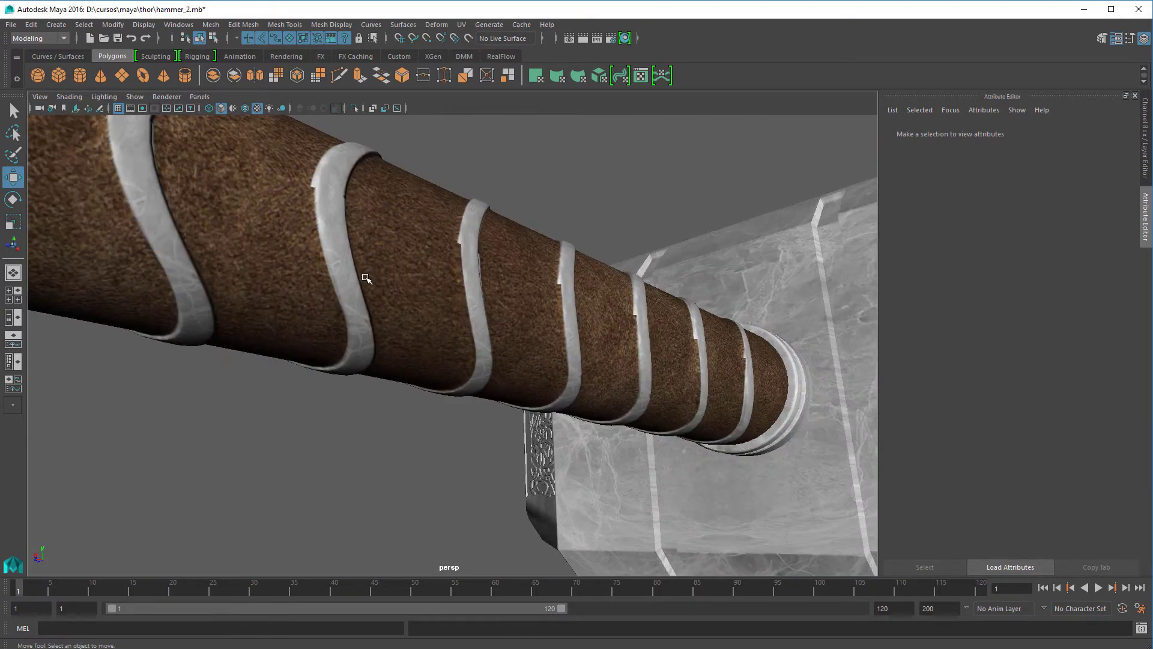
left_click_drag(407, 192, 344, 280, "alt")
right_click_drag(266, 288, 193, 289)
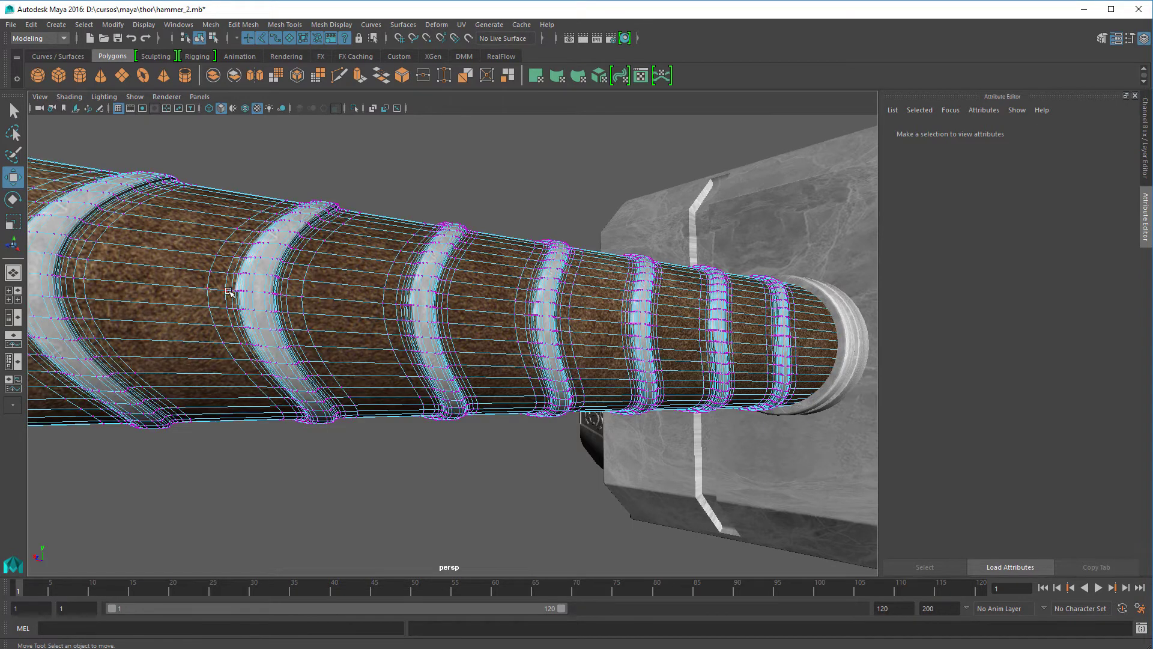
left_click(230, 291)
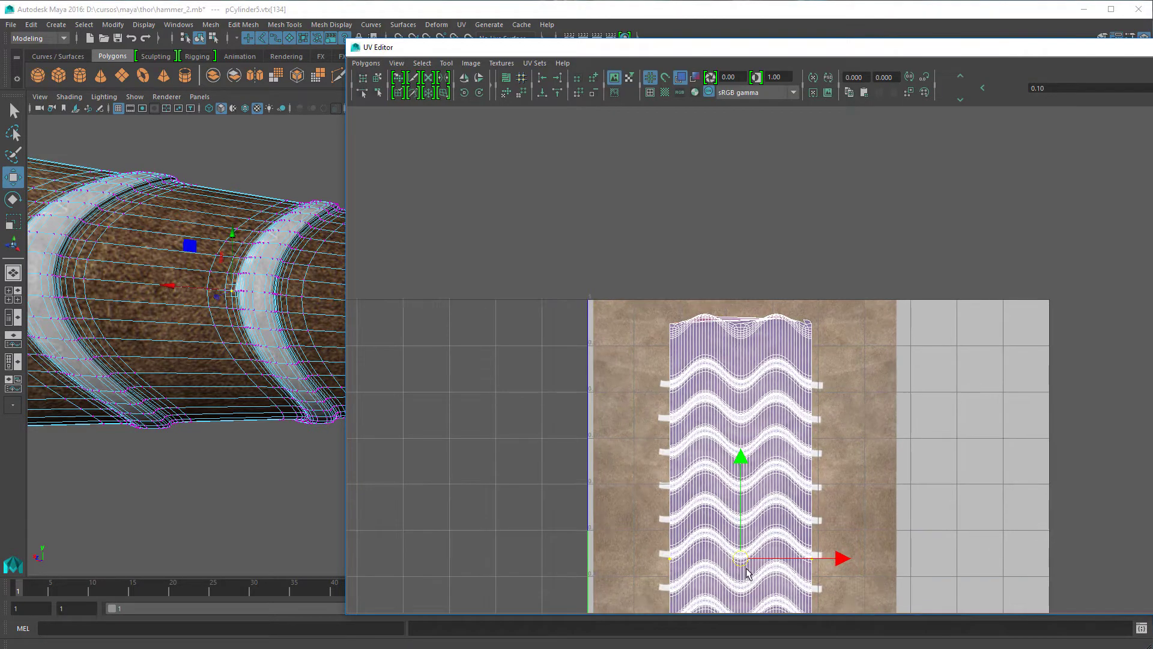
Examine in the UV Editor where the selected vertex lies relative to the wavy marble strip.
scroll(745, 567, "up", 5)
scroll(745, 568, "up", 4)
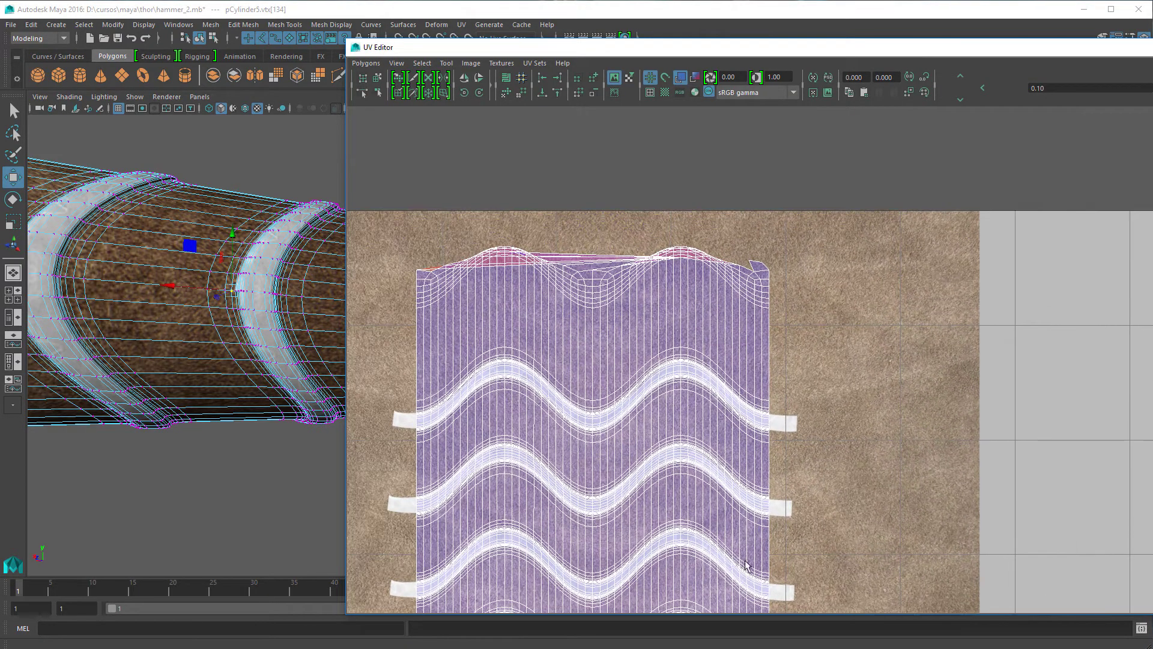
scroll(815, 423, "down", 3)
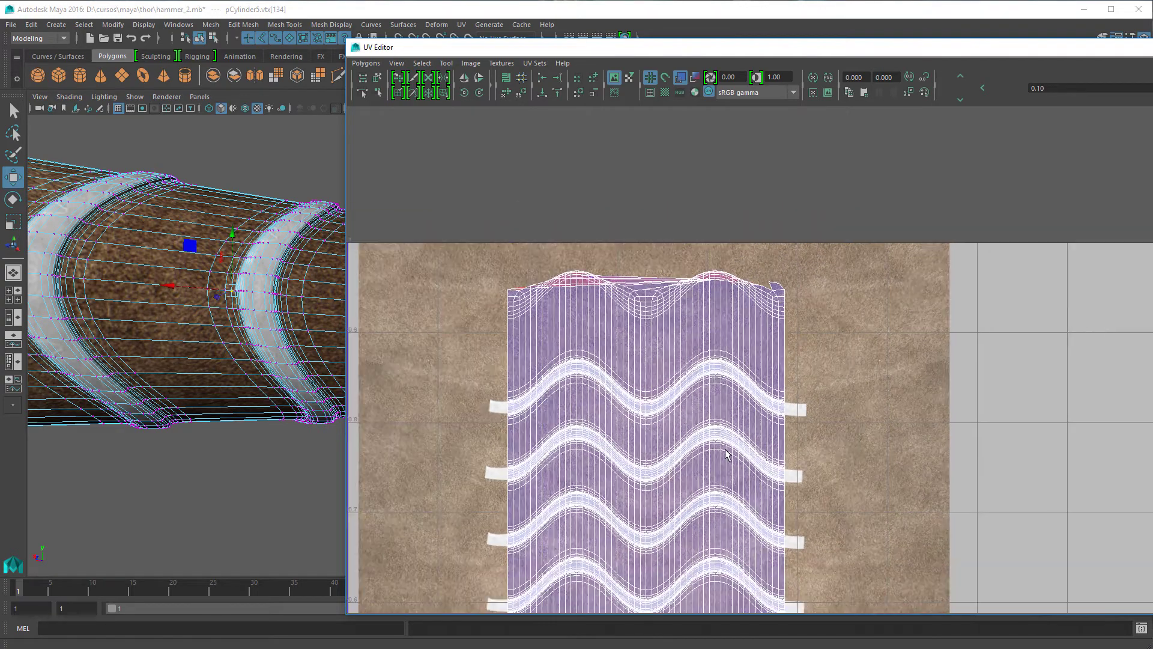
scroll(679, 494, "up", 2)
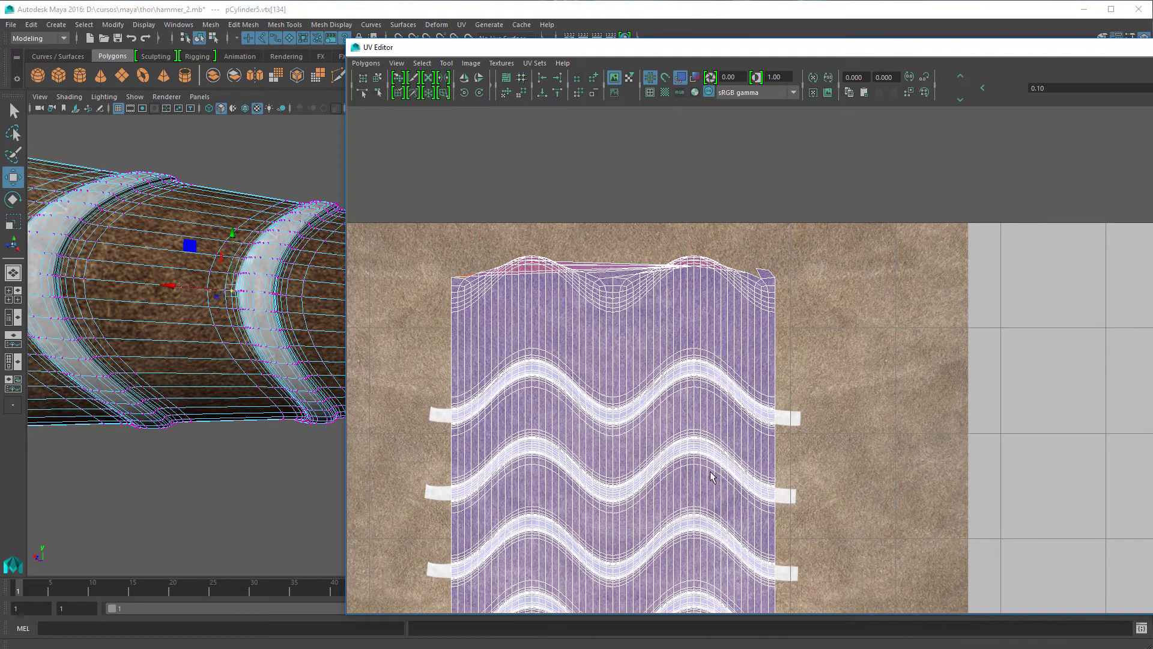
middle_click_drag(756, 427, 760, 216, "alt")
middle_click_drag(596, 604, 641, 475, "alt")
scroll(640, 474, "up", 5)
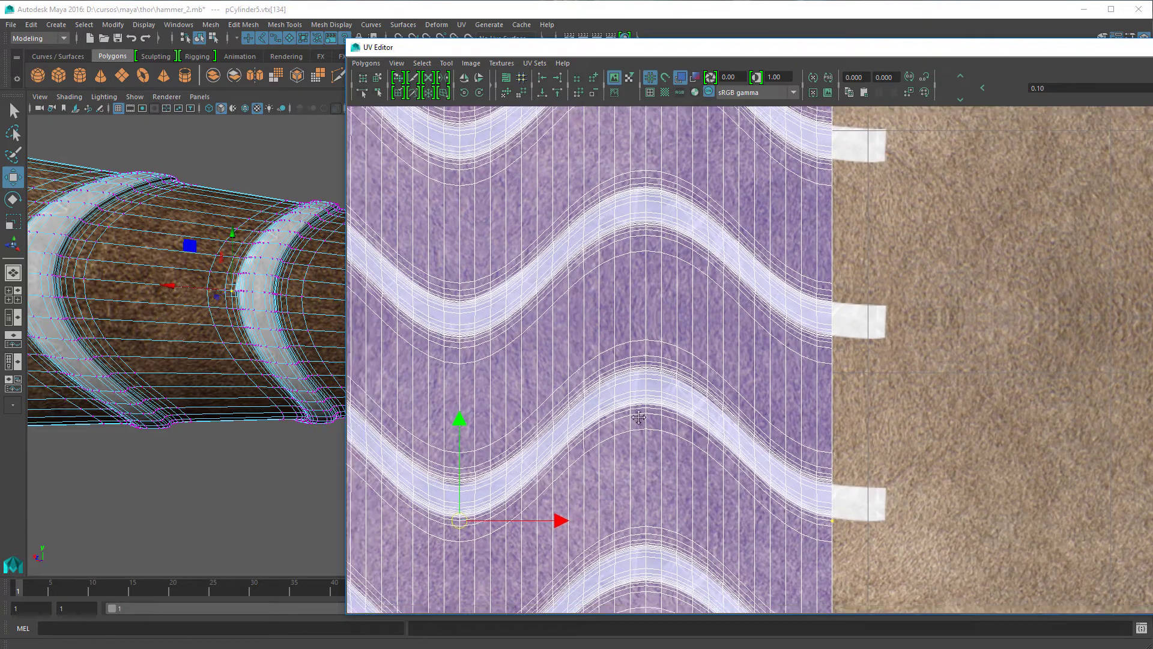
middle_click_drag(638, 416, 773, 355, "alt")
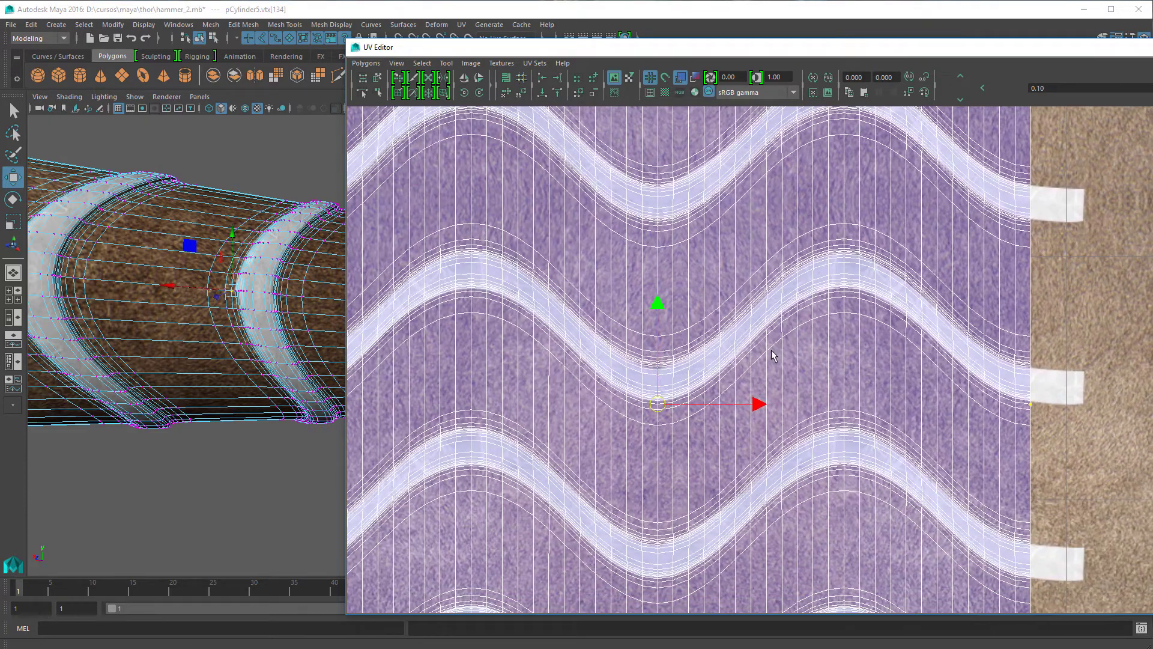
Examine the strip's seam up close and select a vertex on its edge to compare both sides of the UV layout.
left_click_drag(255, 262, 232, 285, "alt")
left_click(235, 263)
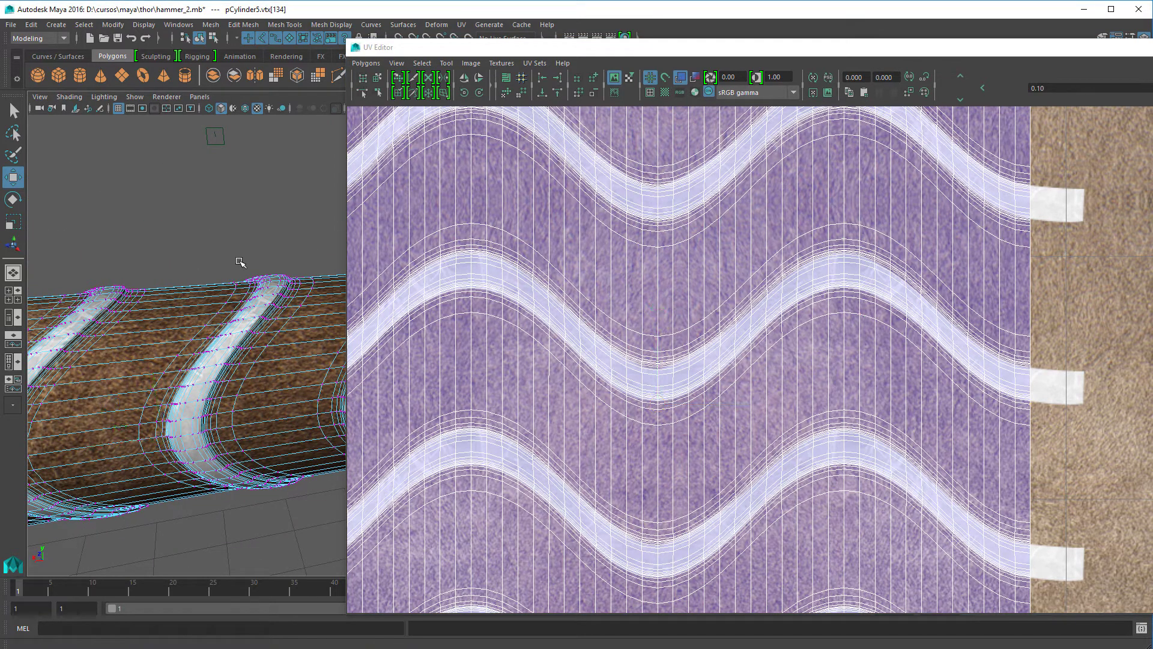
left_click(298, 257)
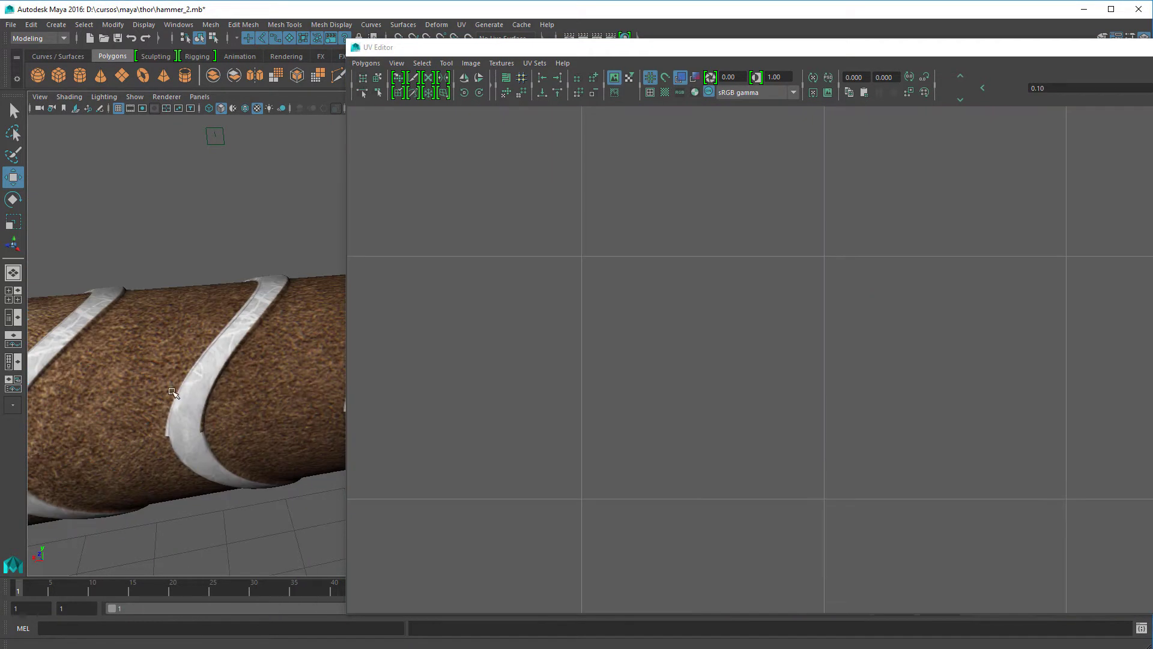
left_click_drag(174, 394, 204, 364, "alt")
scroll(279, 265, "up", 4)
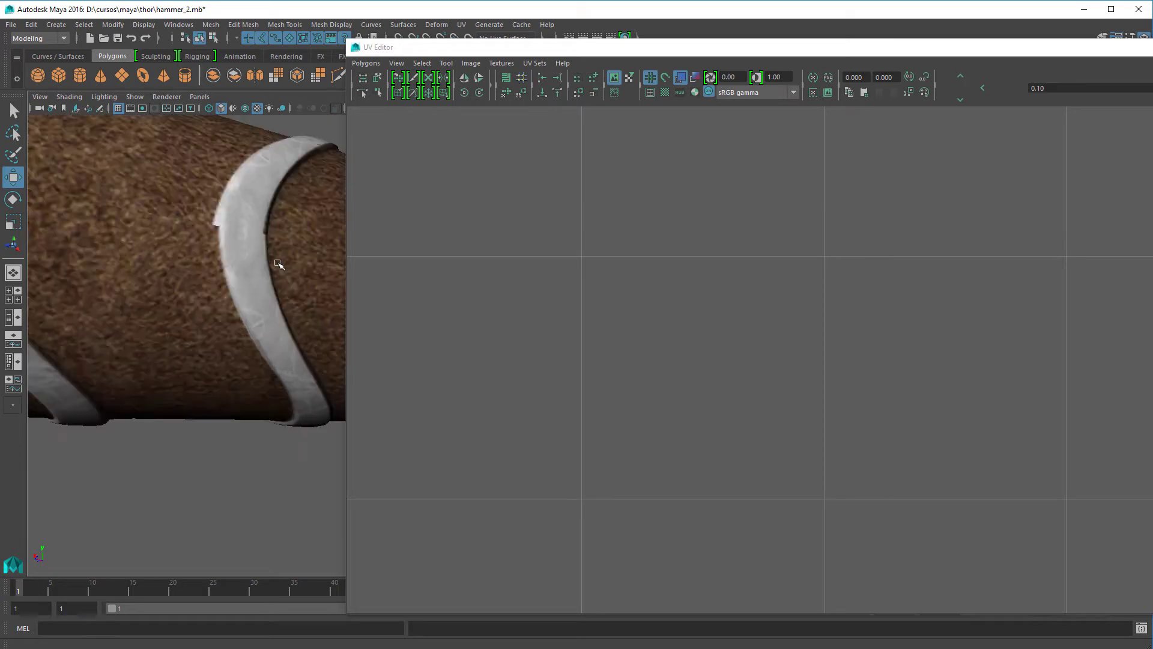
right_click_drag(144, 160, 100, 162)
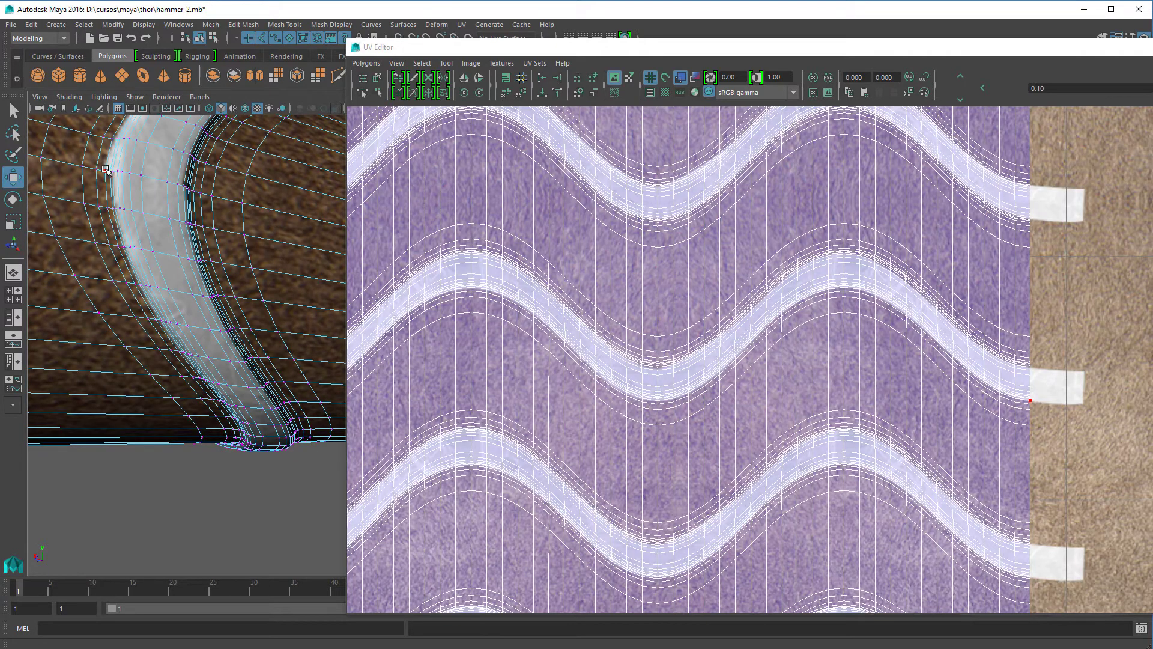
left_click(105, 173)
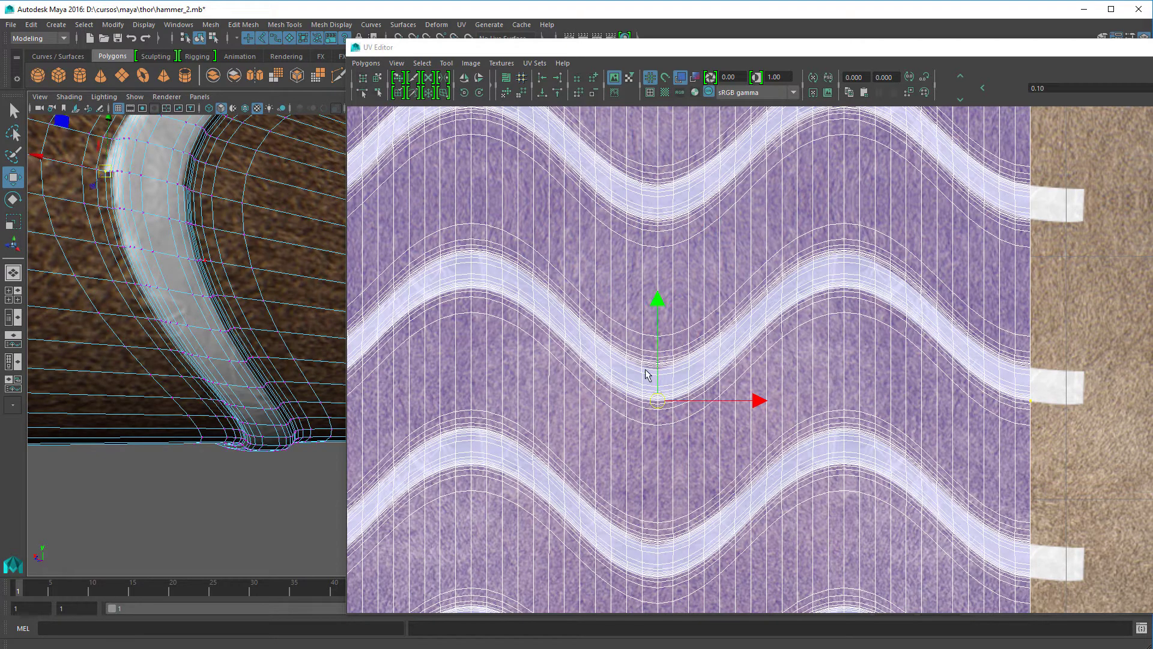
scroll(692, 415, "down", 5)
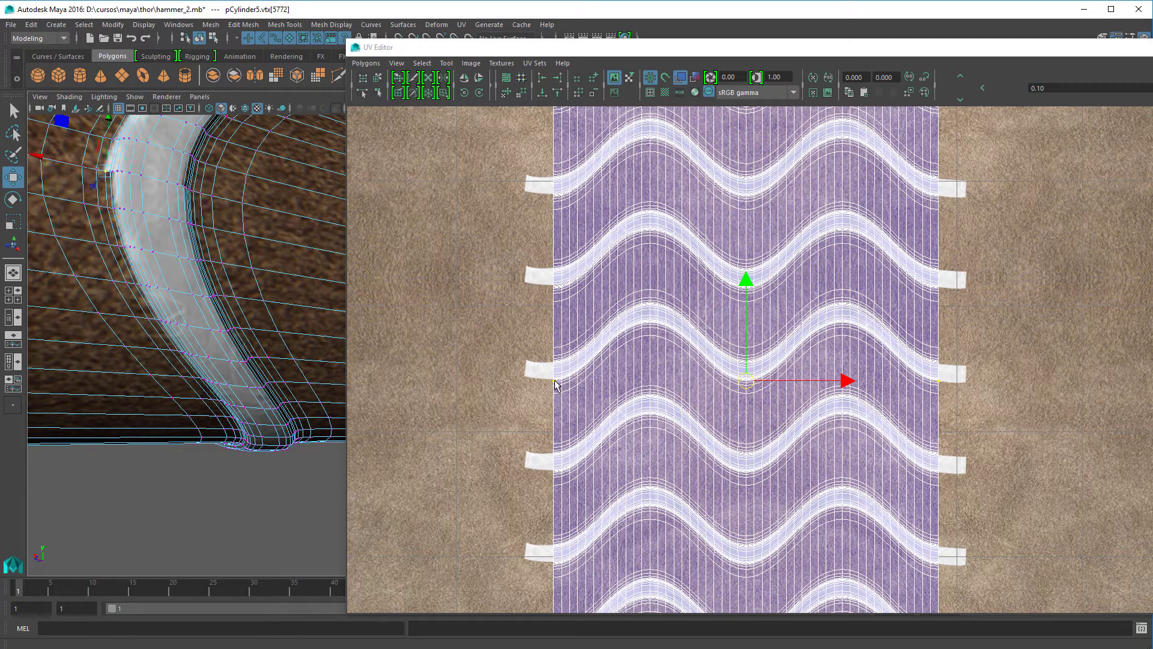
Inspect the strip's edge at the seam and switch the handle to UV component selection.
scroll(548, 379, "up", 3)
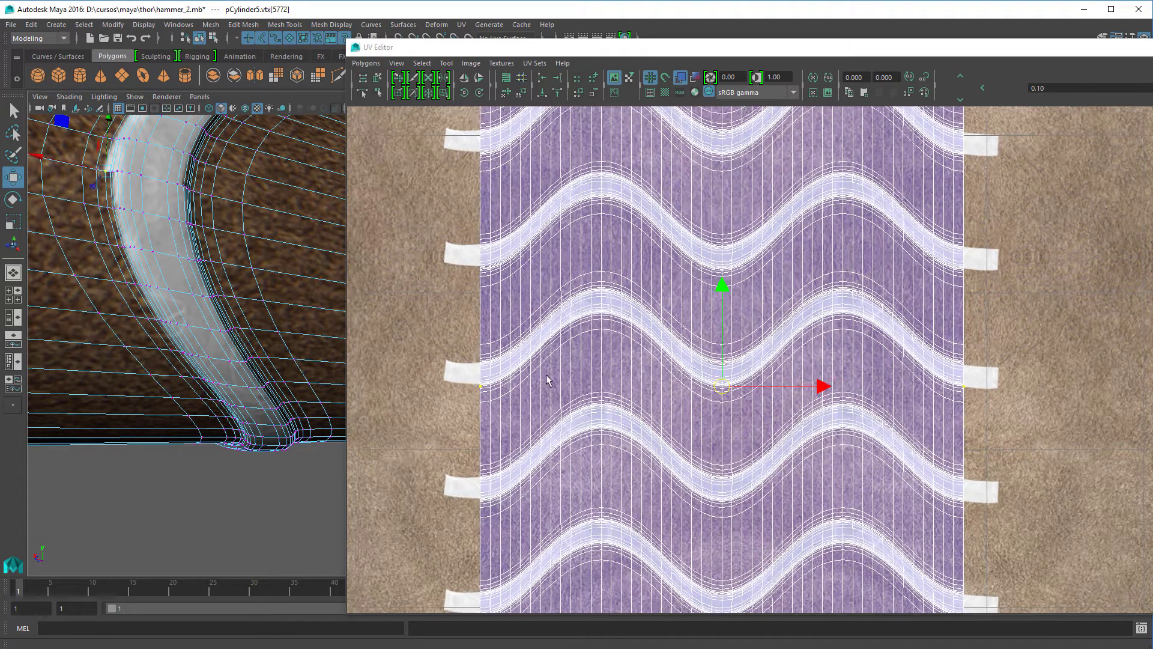
scroll(117, 176, "up", 3)
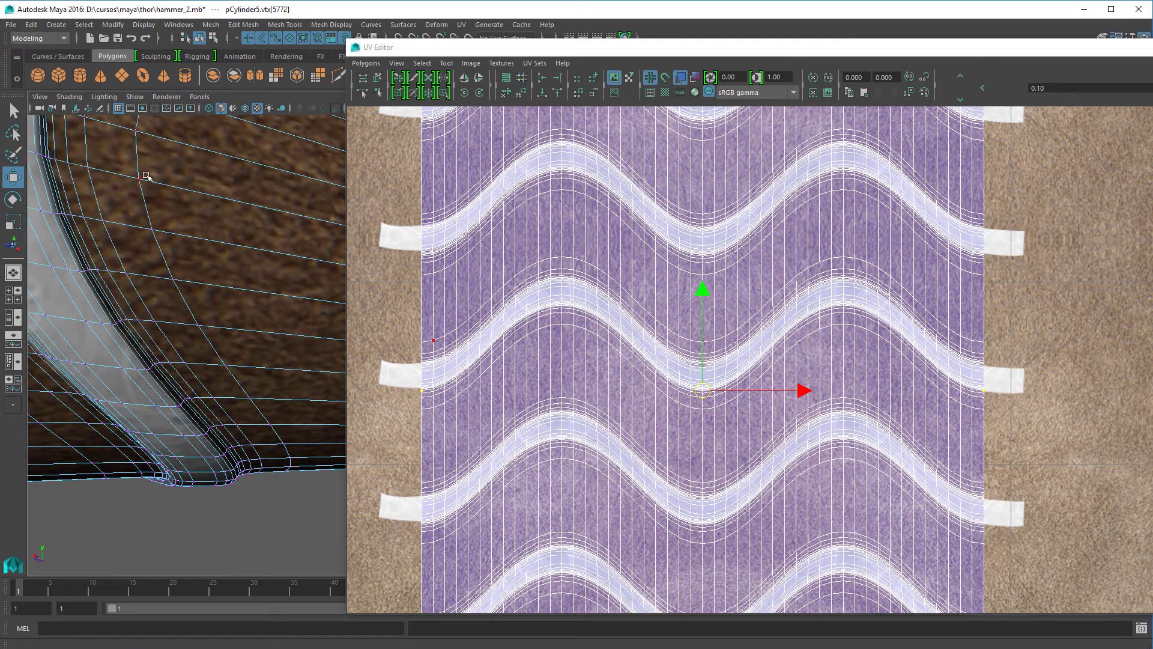
left_click_drag(117, 176, 226, 198, "alt")
middle_click_drag(215, 180, 239, 210, "alt")
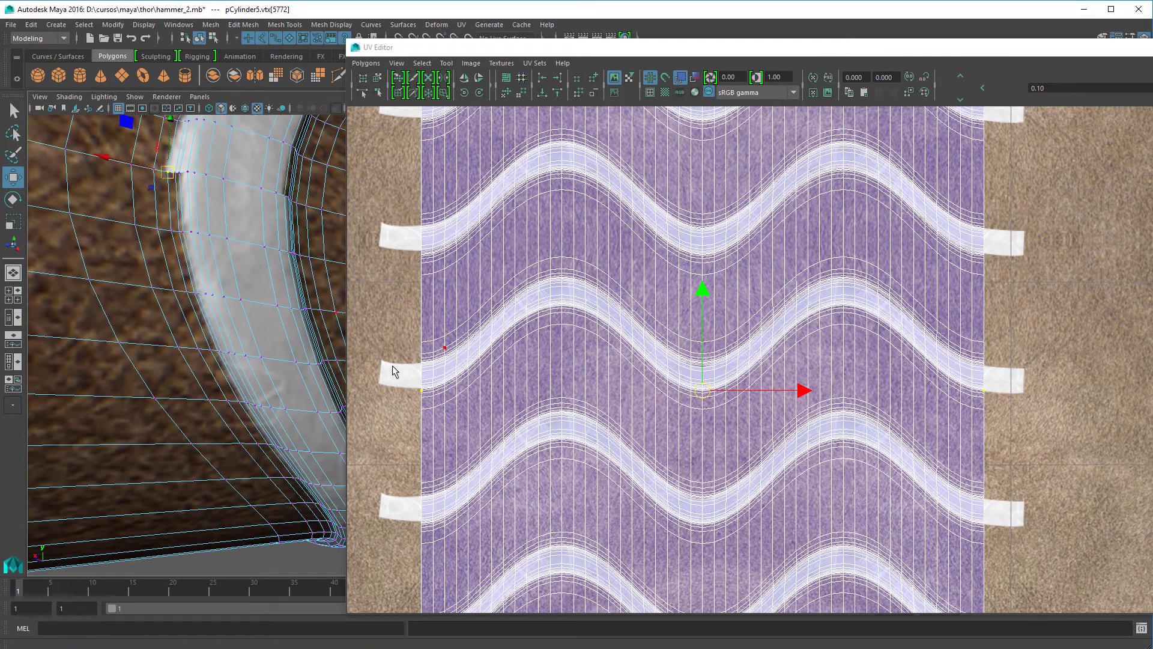
scroll(397, 373, "up", 2)
middle_click_drag(412, 360, 598, 359, "alt")
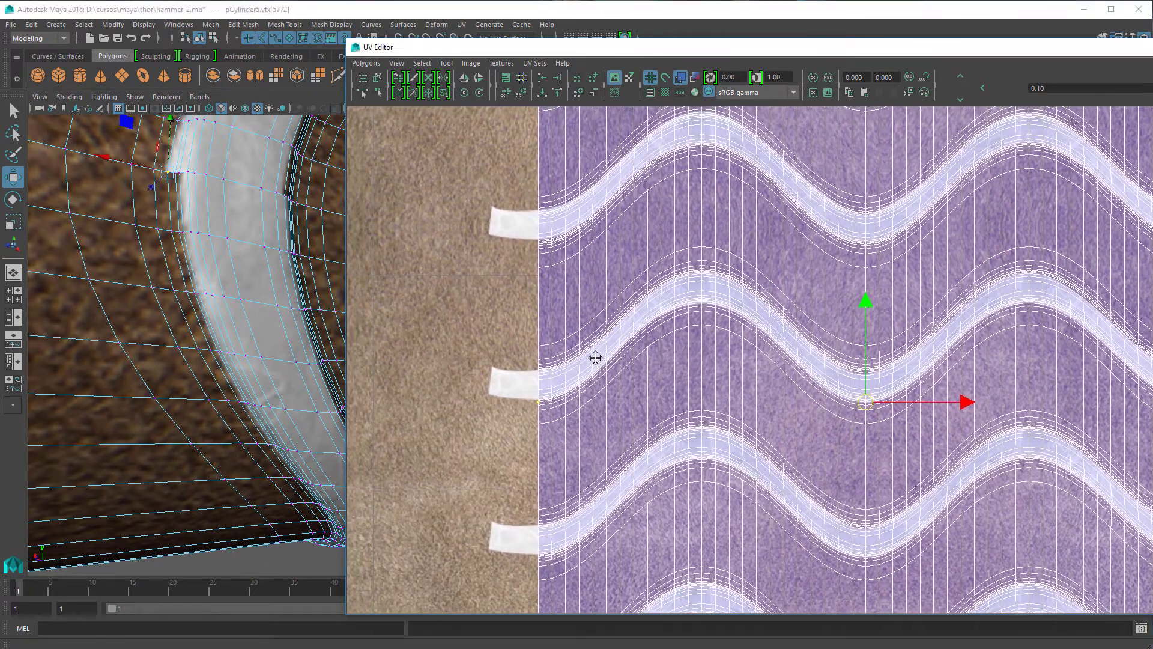
right_click_drag(541, 344, 582, 342)
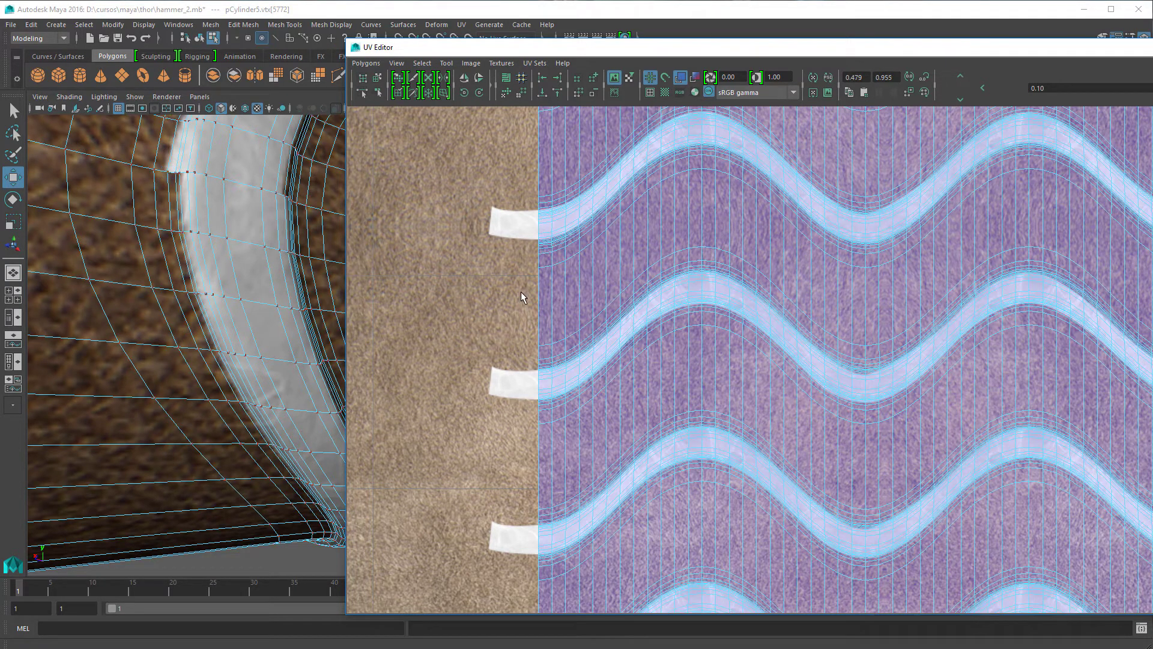
scroll(547, 203, "down", 8)
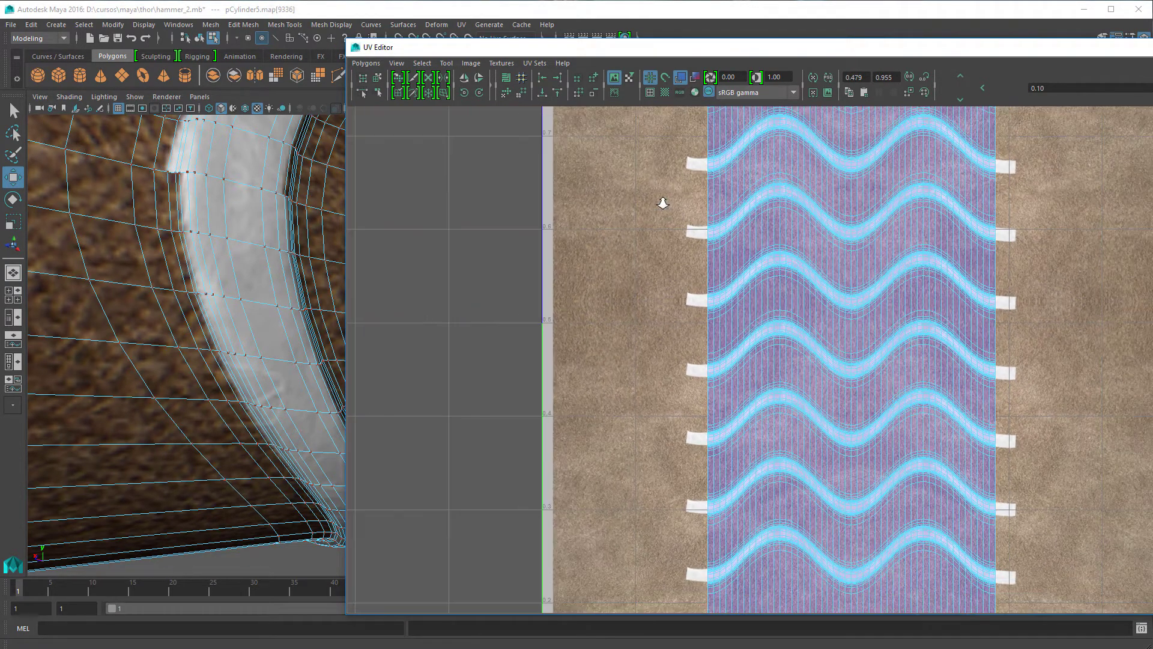
scroll(672, 203, "down", 5)
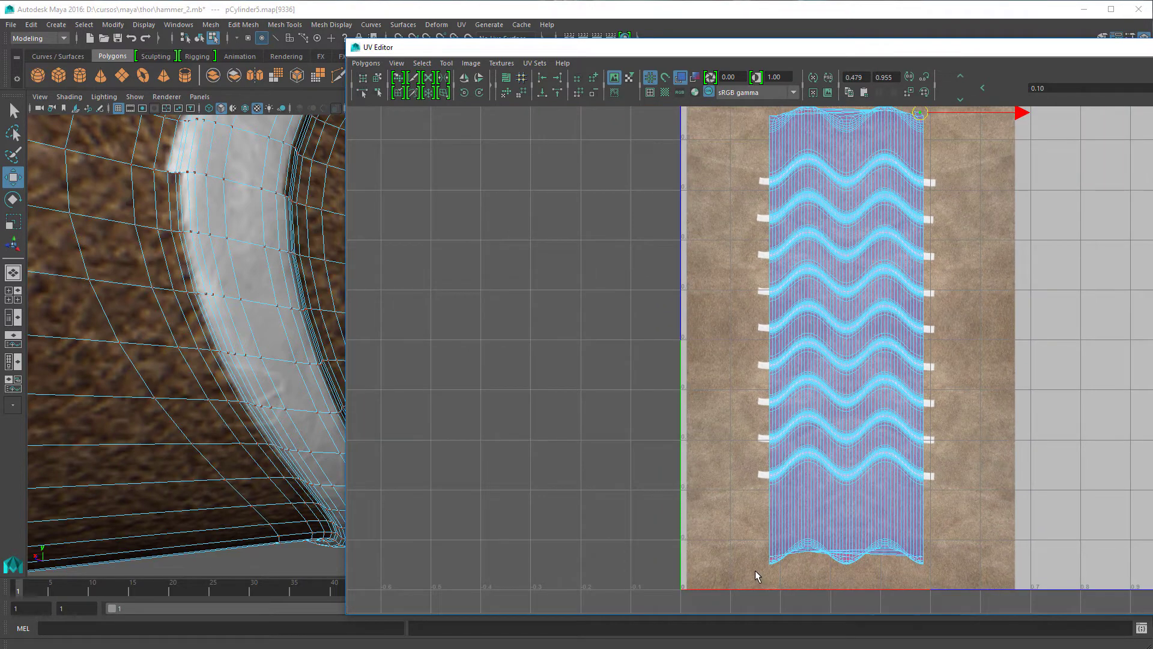
Try shifting the column of UVs on the layout's left edge slightly upward, and undo the move.
left_click_drag(755, 571, 772, 113)
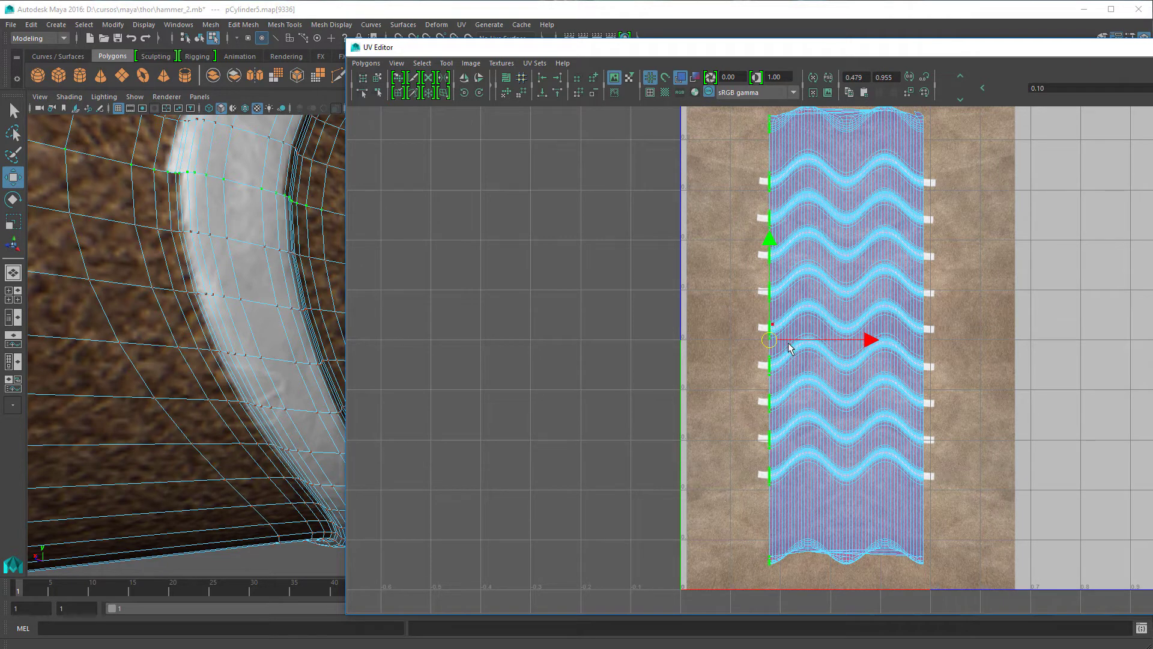
scroll(790, 348, "up", 3)
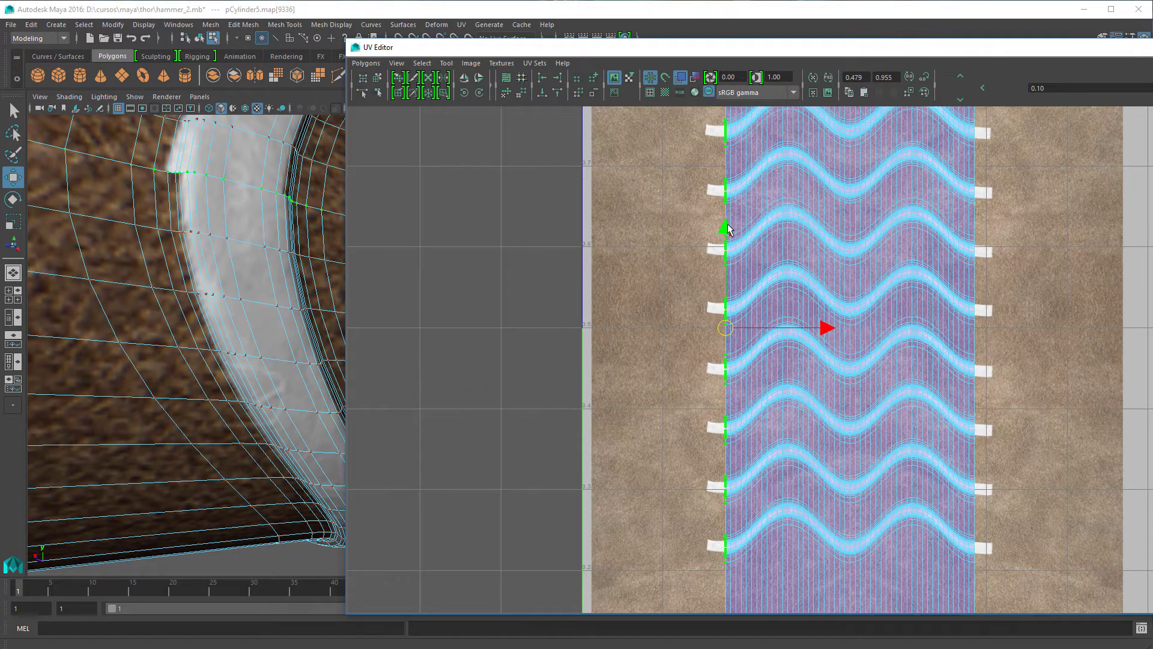
scroll(730, 300, "up", 8)
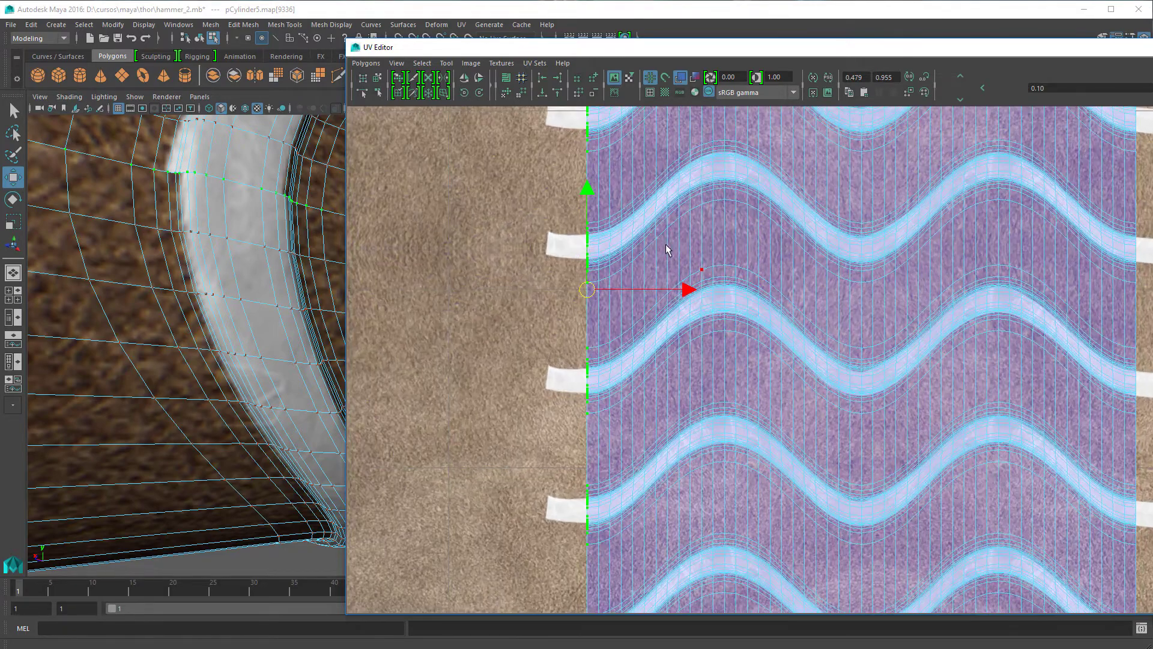
middle_click_drag(666, 270, 688, 389, "alt")
scroll(633, 329, "up", 1)
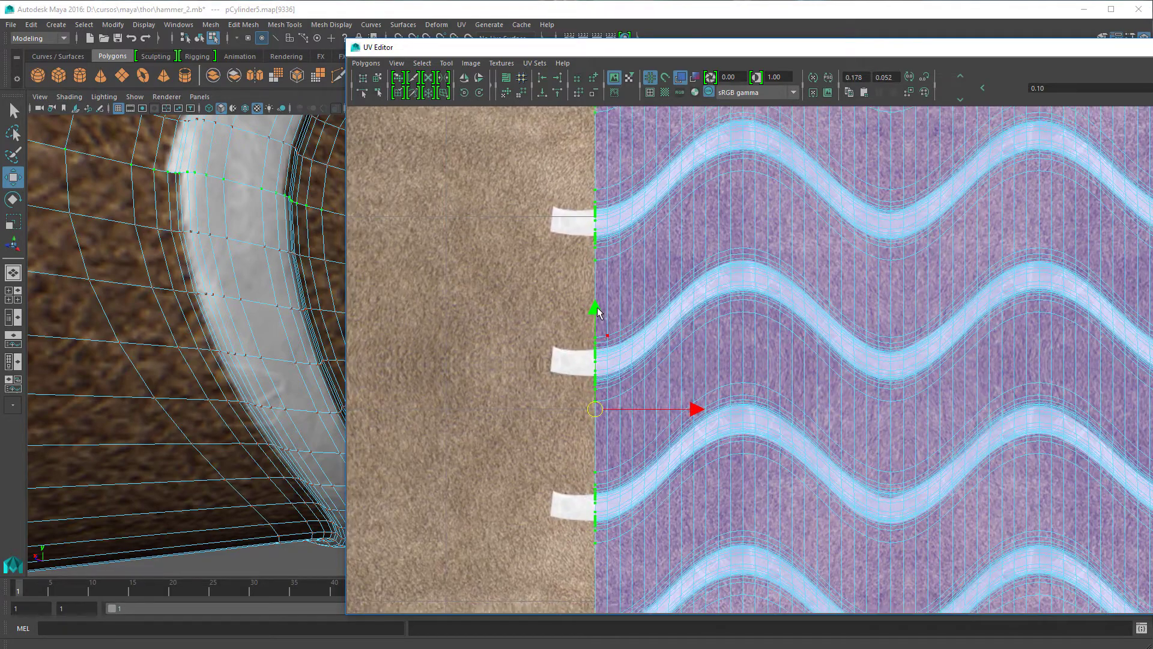
left_click_drag(599, 311, 598, 307)
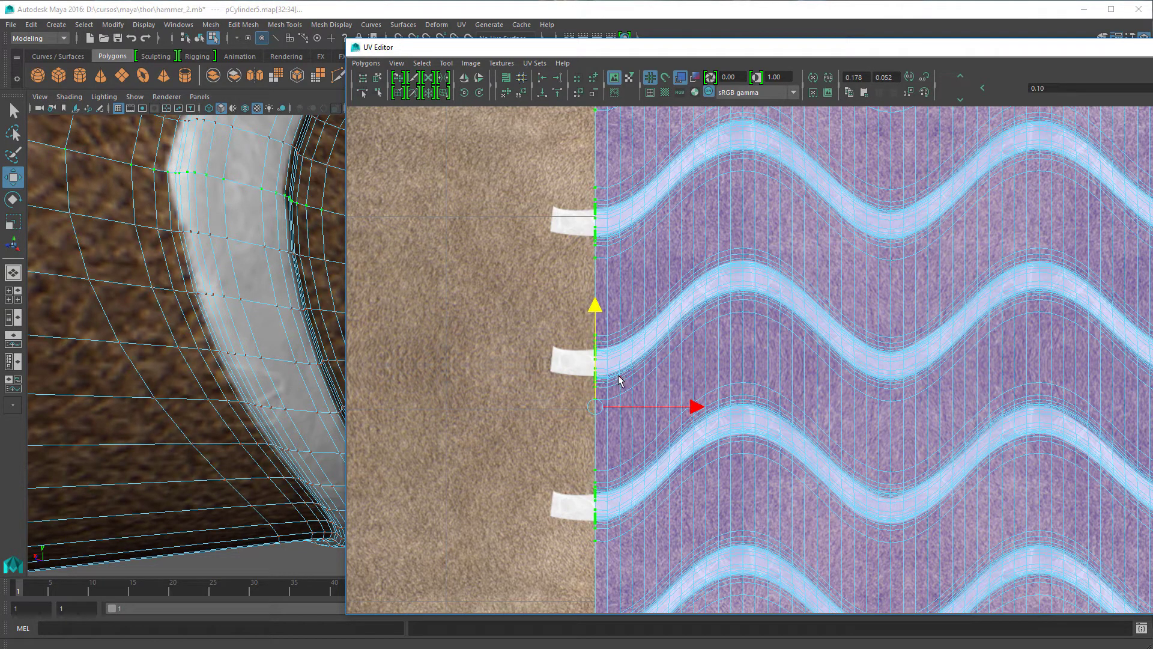
key("ctrl+z")
Select the two leftmost columns of UVs in the handle's layout and shift them slightly upward to align the strips at the seam.
scroll(620, 341, "down", 3)
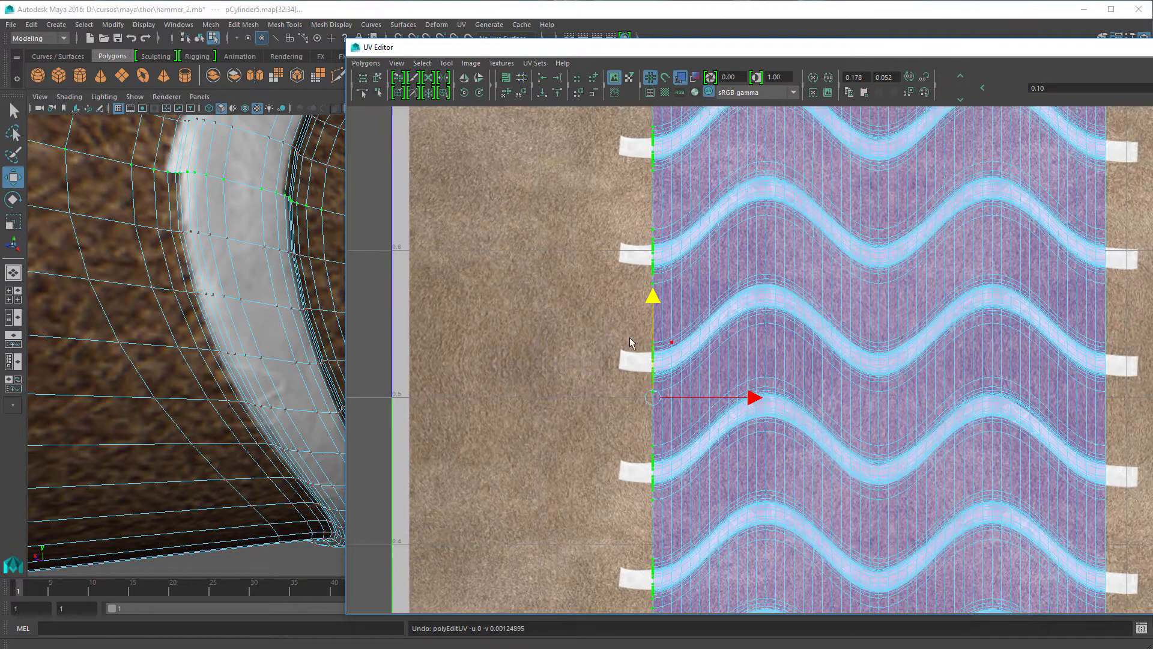
scroll(631, 343, "down", 5)
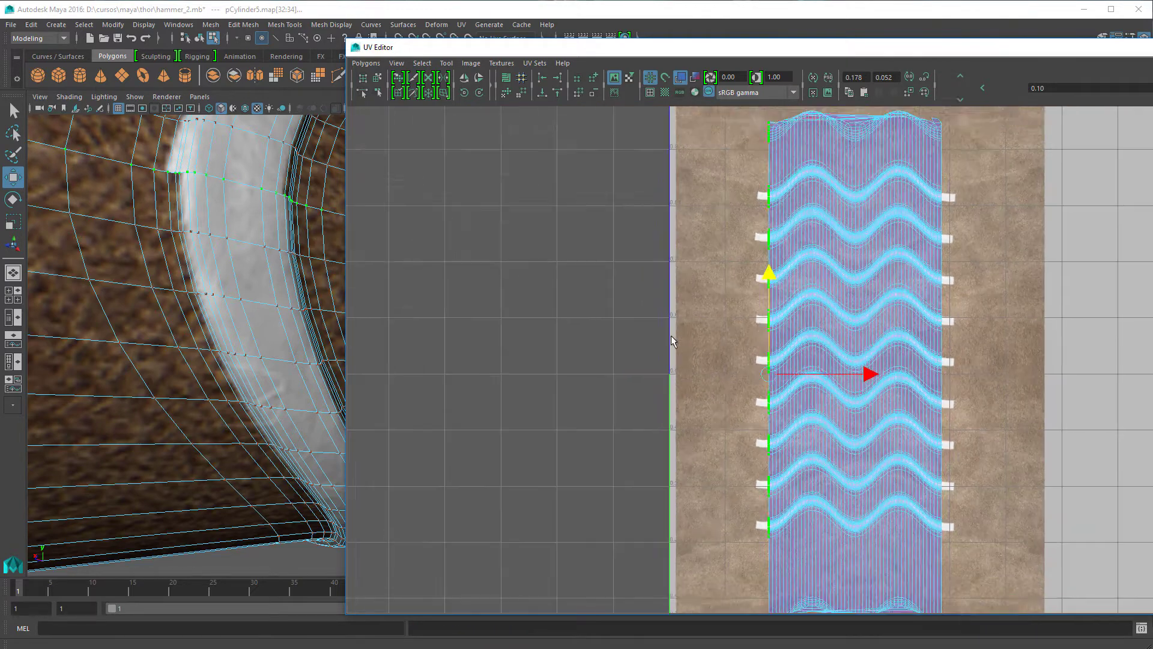
scroll(672, 341, "down", 1)
left_click_drag(769, 372, 789, 165)
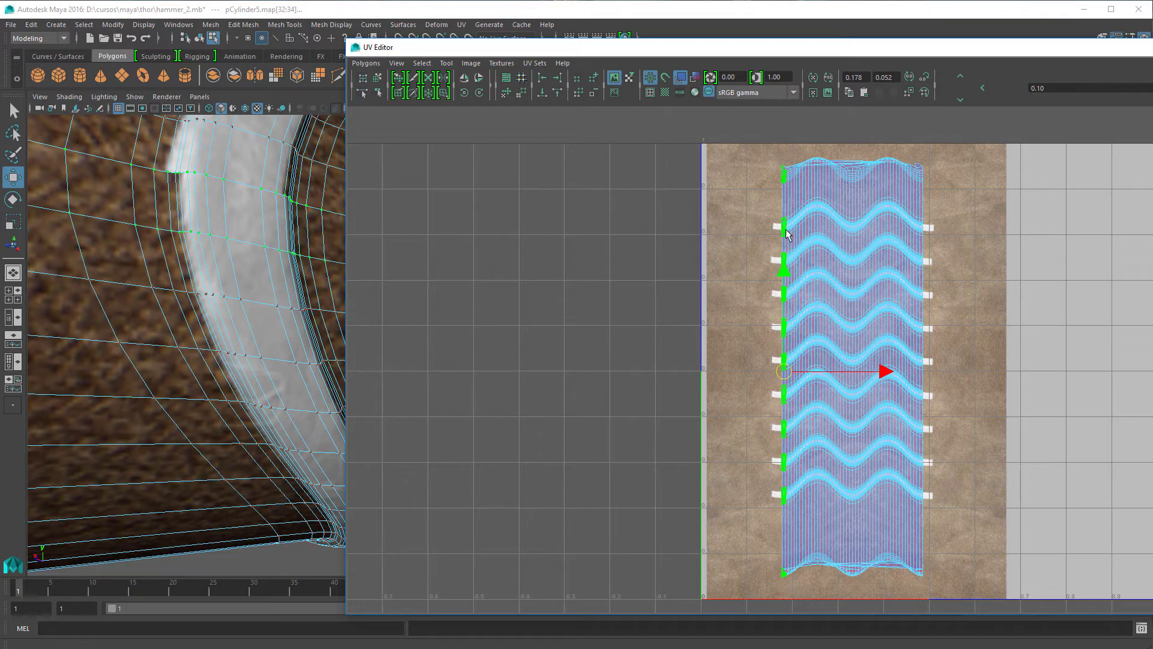
scroll(795, 326, "up", 5)
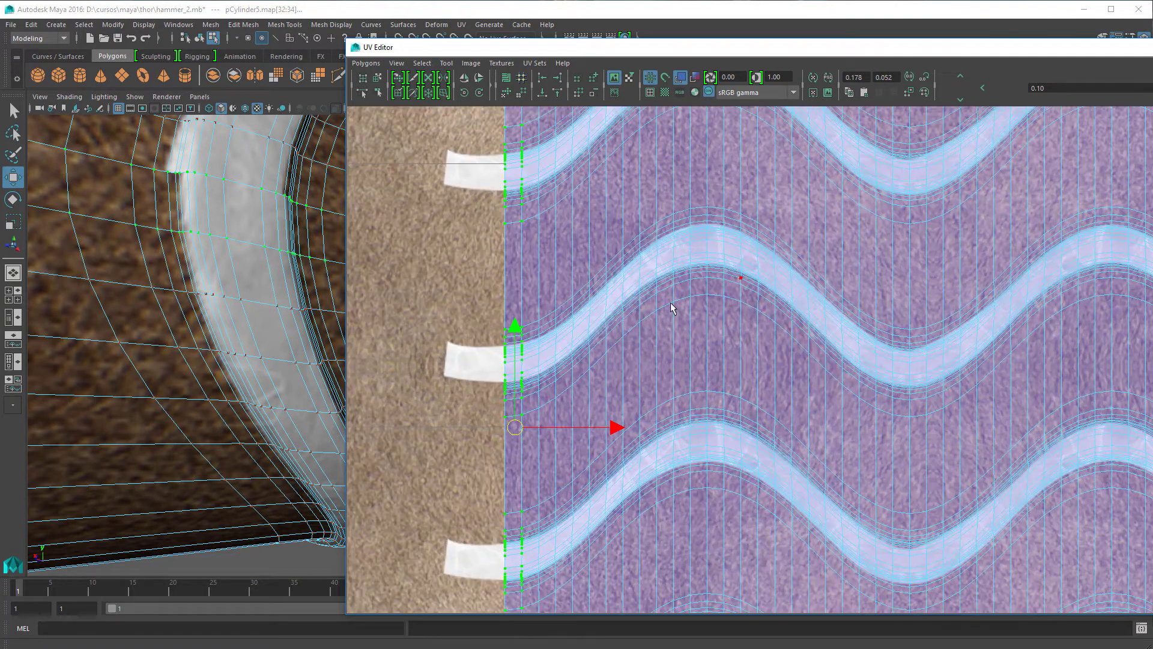
left_click_drag(516, 332, 519, 329)
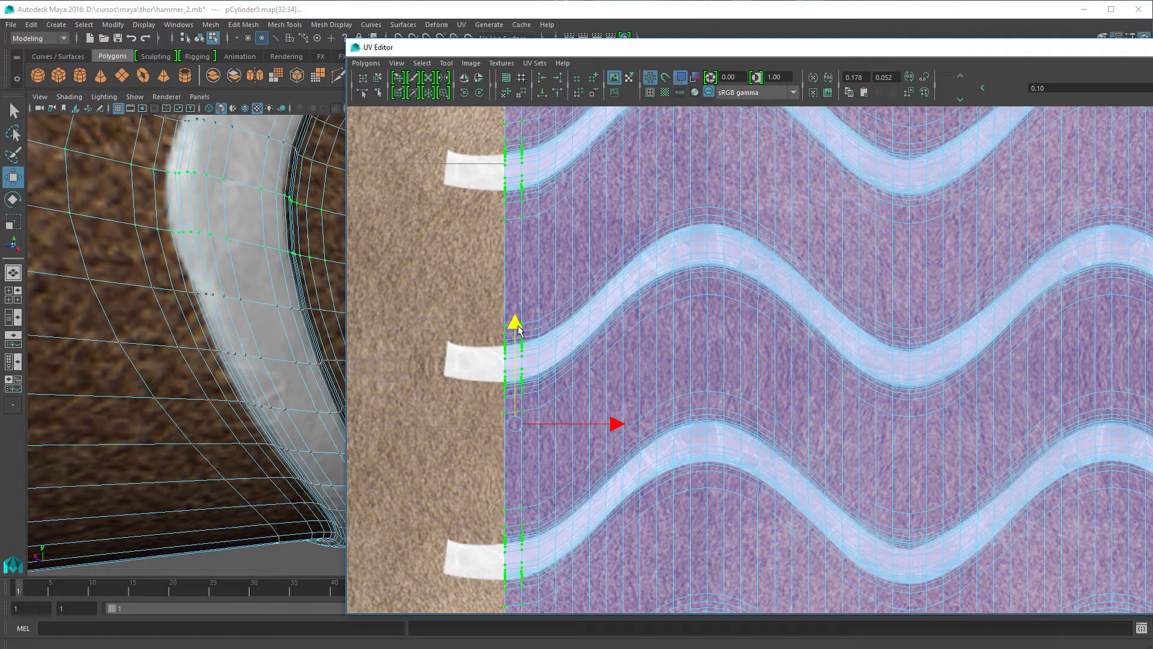
Return the handle to object mode, deselect it and check the whole textured hammer.
key("f")
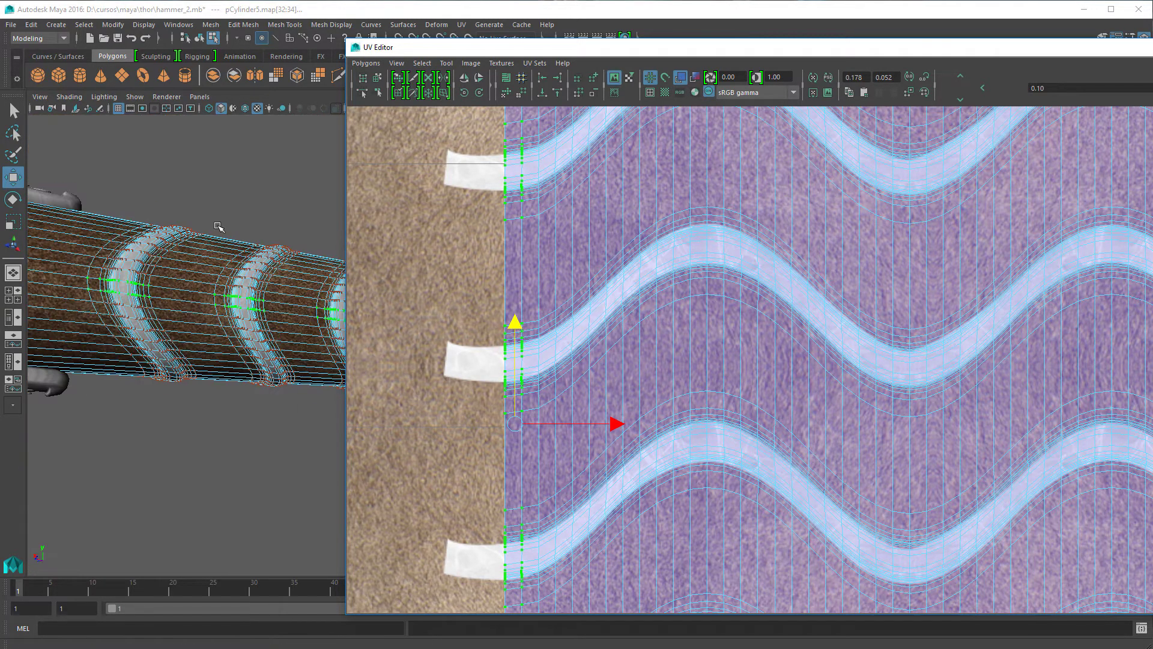
scroll(1006, 189, "down", 3)
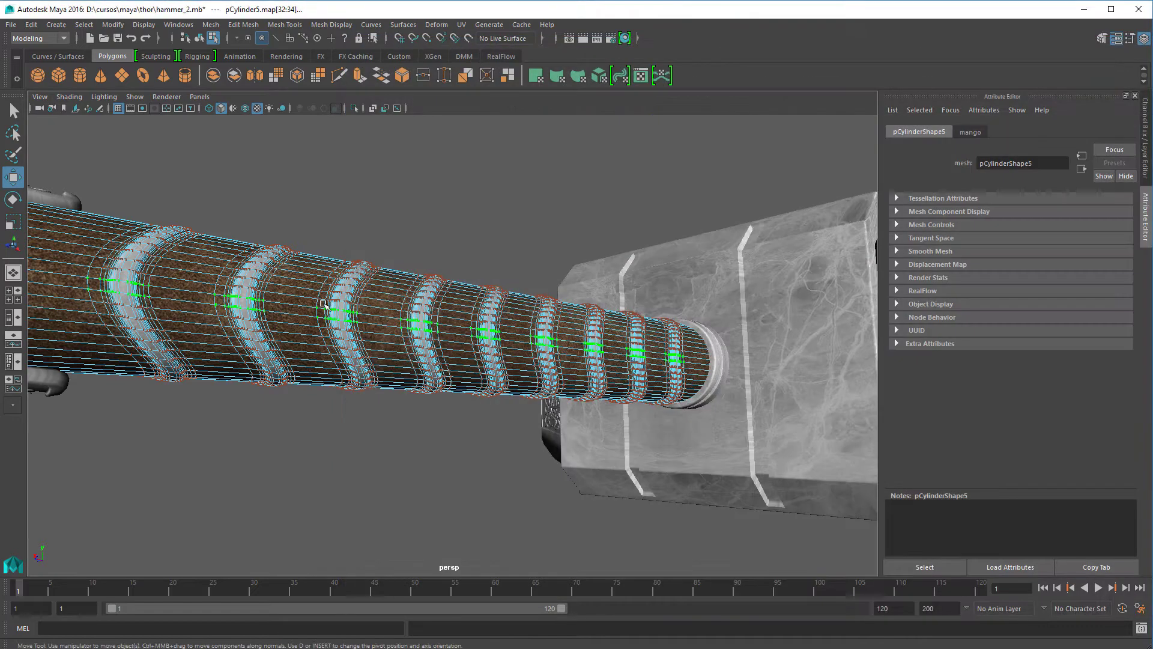
right_click_drag(338, 300, 397, 278)
left_click(438, 222)
left_click_drag(438, 222, 439, 309, "alt")
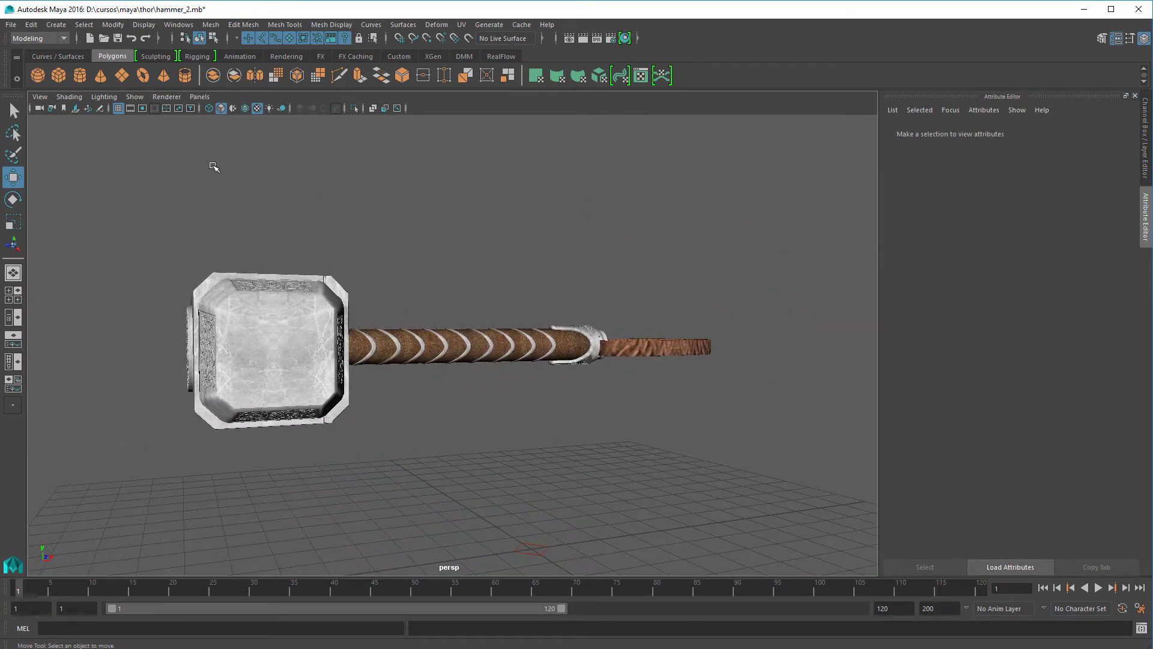
Create a large polygon plane on the grid beneath the hammer as a floor.
left_click(122, 75)
left_click_drag(488, 255, 493, 295, "alt")
left_click_drag(292, 196, 660, 357)
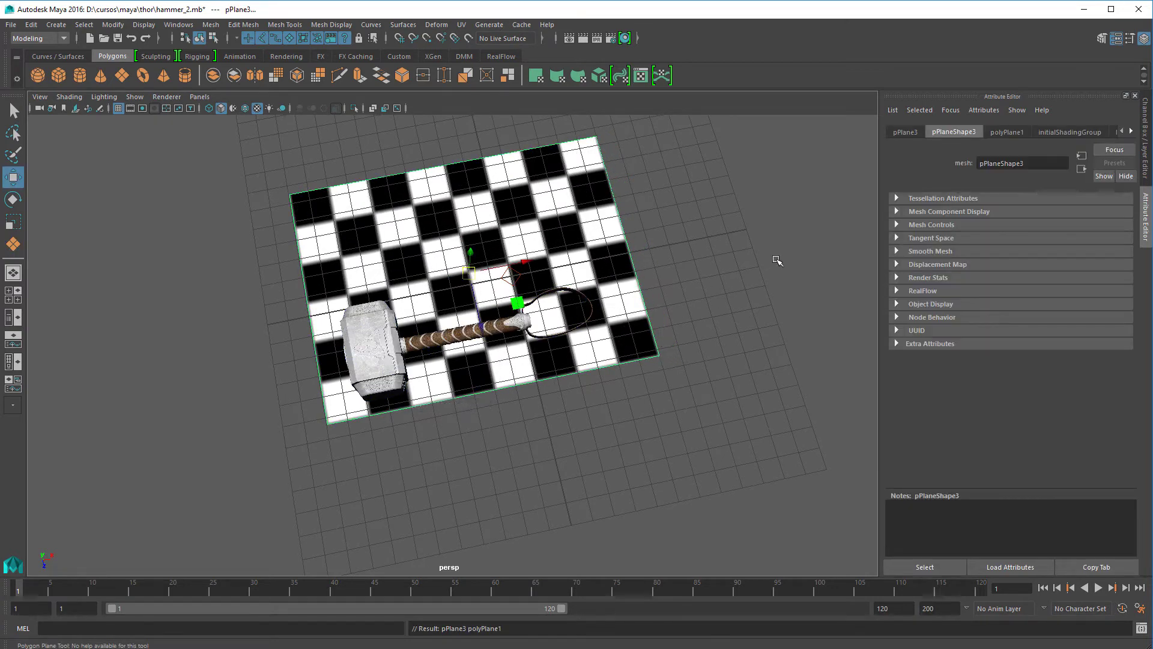
Break the checker texture's connection to the color of the floor plane's lambert1 material.
left_click(1130, 132)
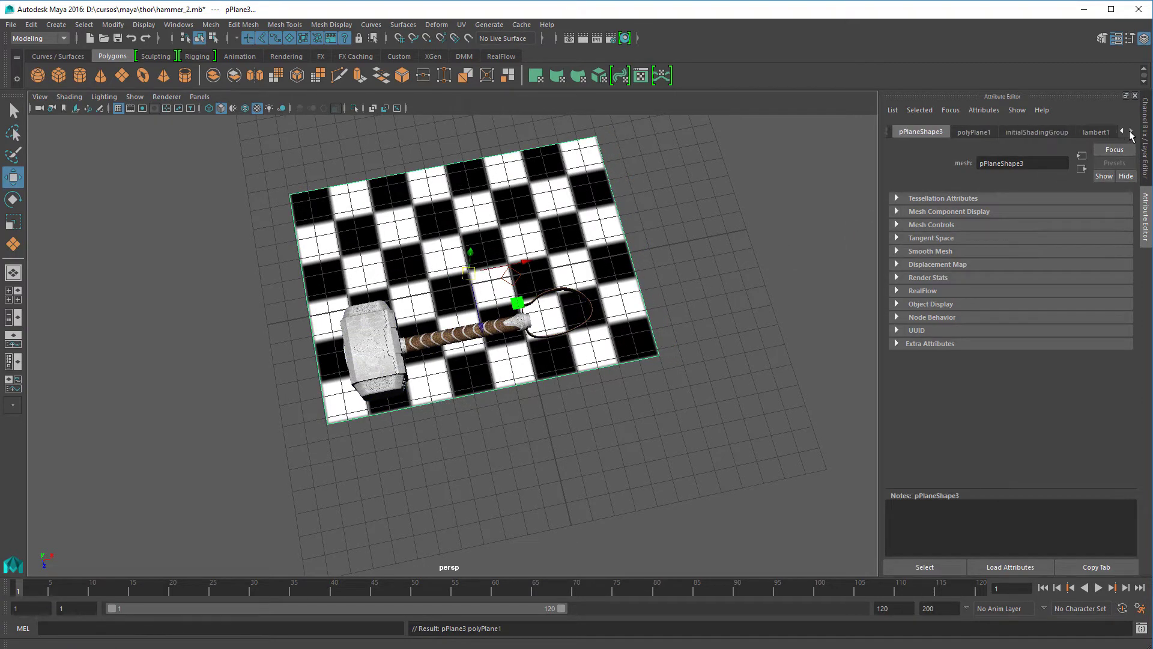
left_click(1096, 132)
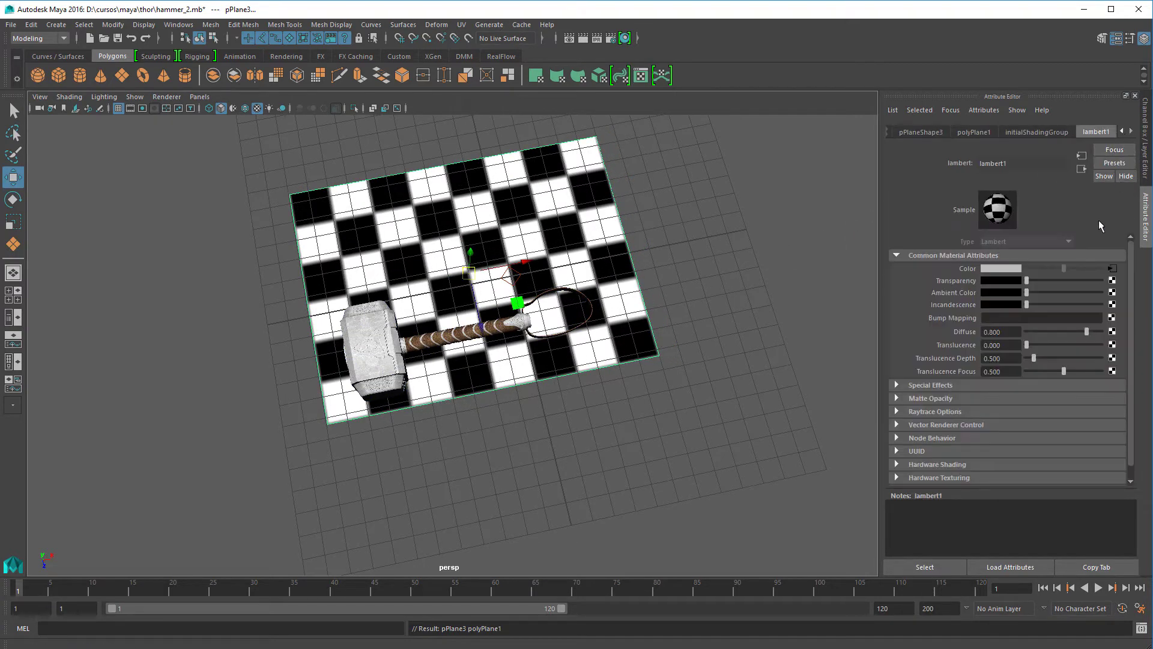
right_click(967, 268)
left_click(997, 295)
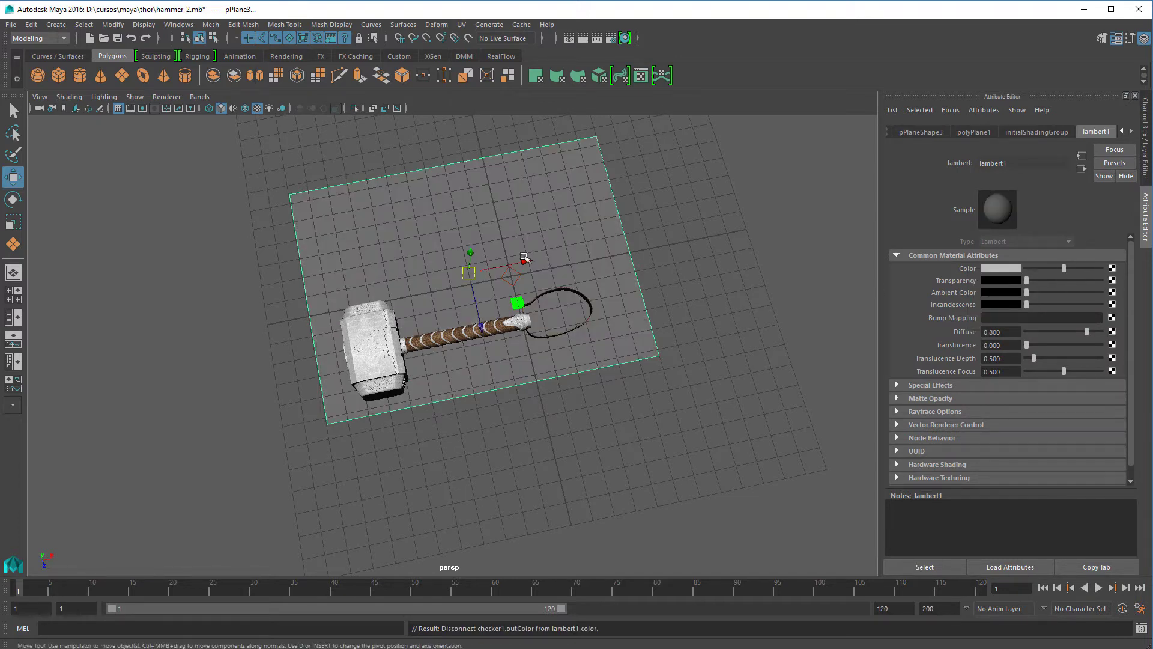
Select the whole MARTILLO group and move it over the floor plane to X 0.968, Z -2.485.
left_click(373, 335)
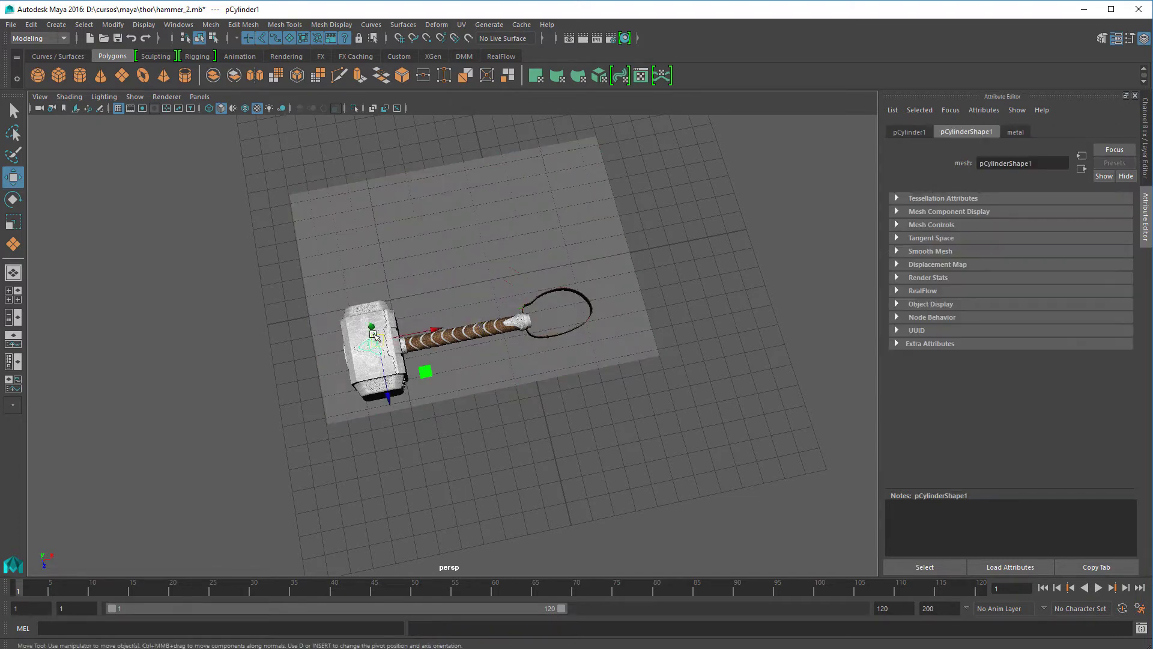
key("Up")
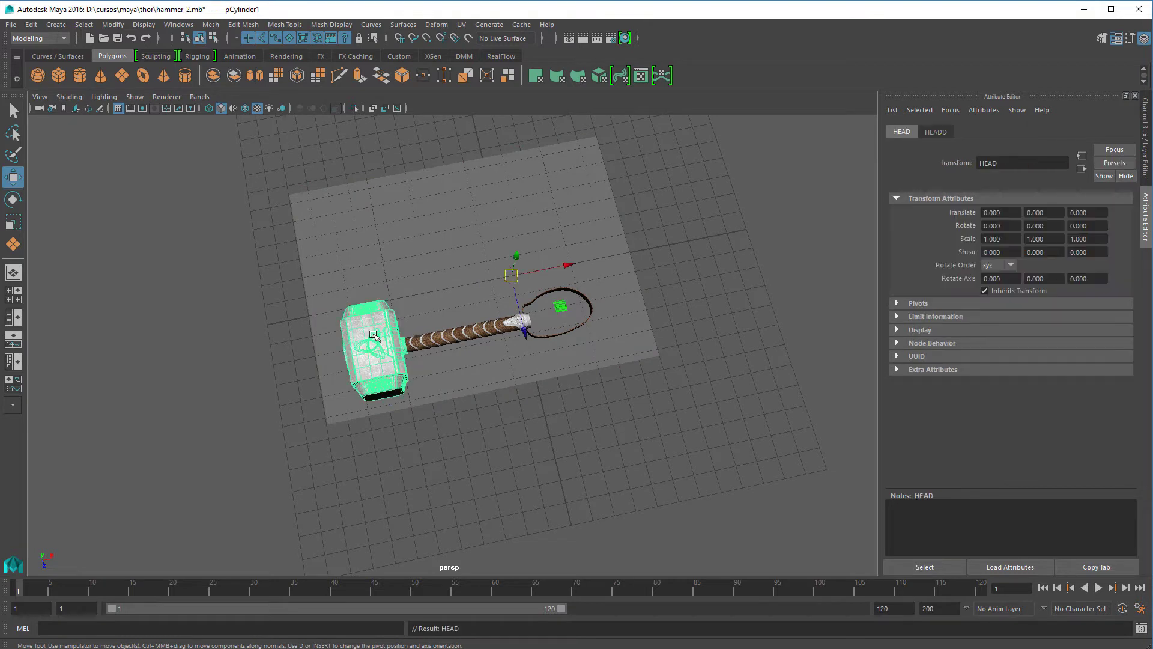
key("Up")
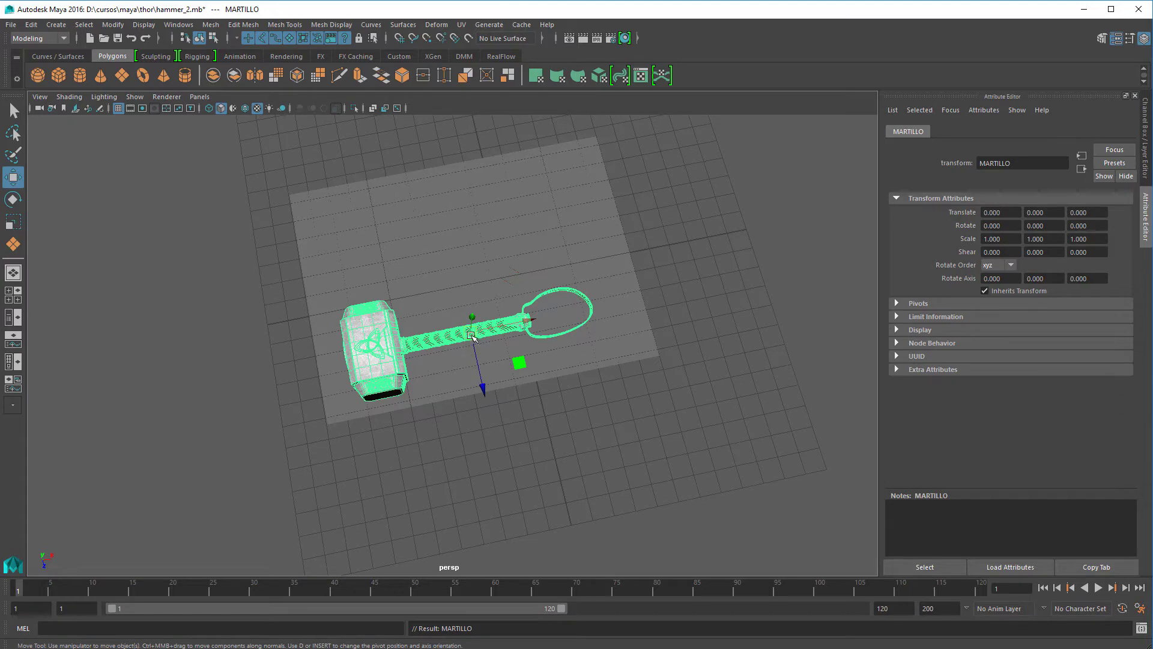
left_click_drag(472, 337, 537, 265)
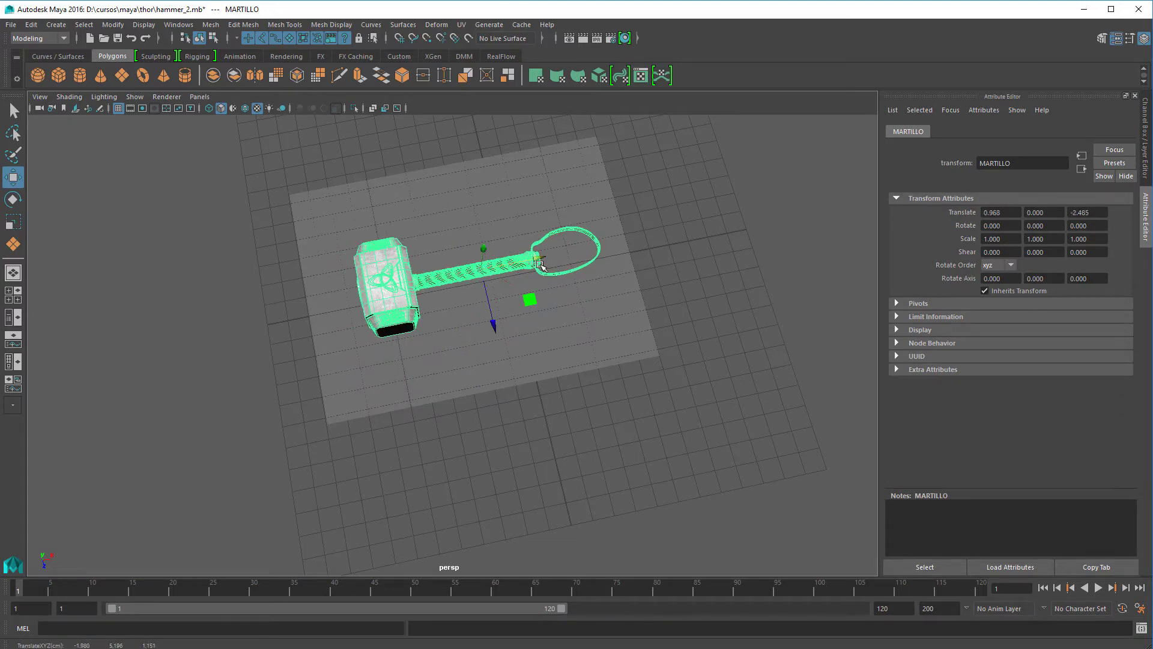
Rotate the MARTILLO group to 90 degrees on the X axis.
scroll(536, 265, "up", 3)
left_click_drag(459, 324, 652, 331, "alt")
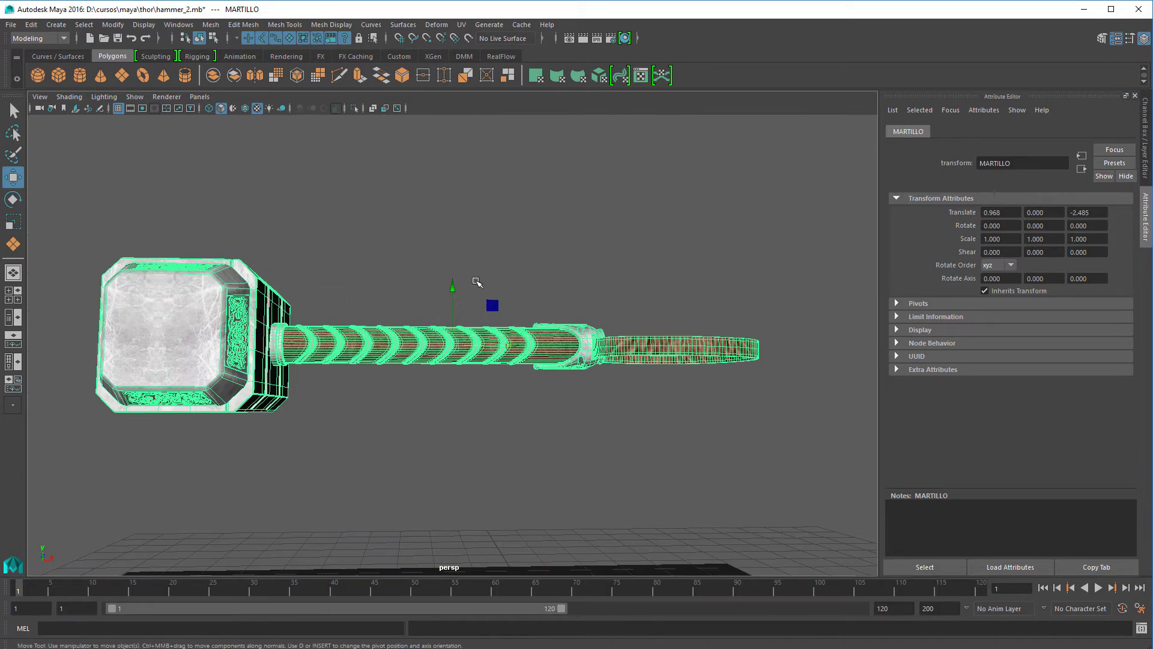
key("e")
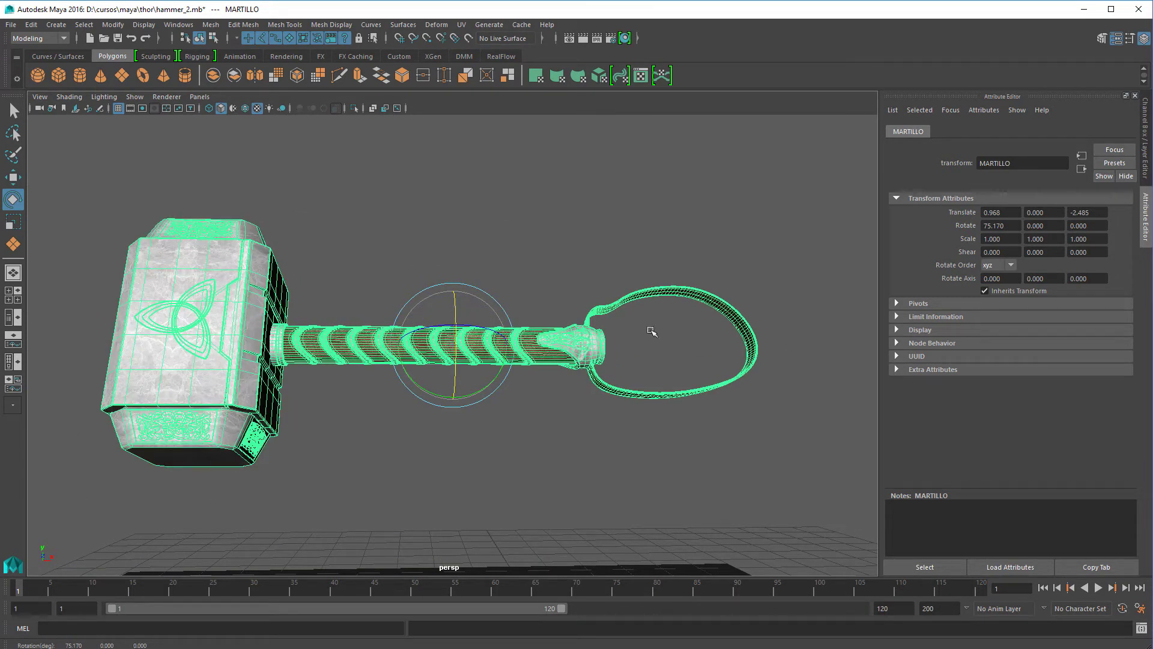
left_click(1004, 230)
type("90")
key("Return")
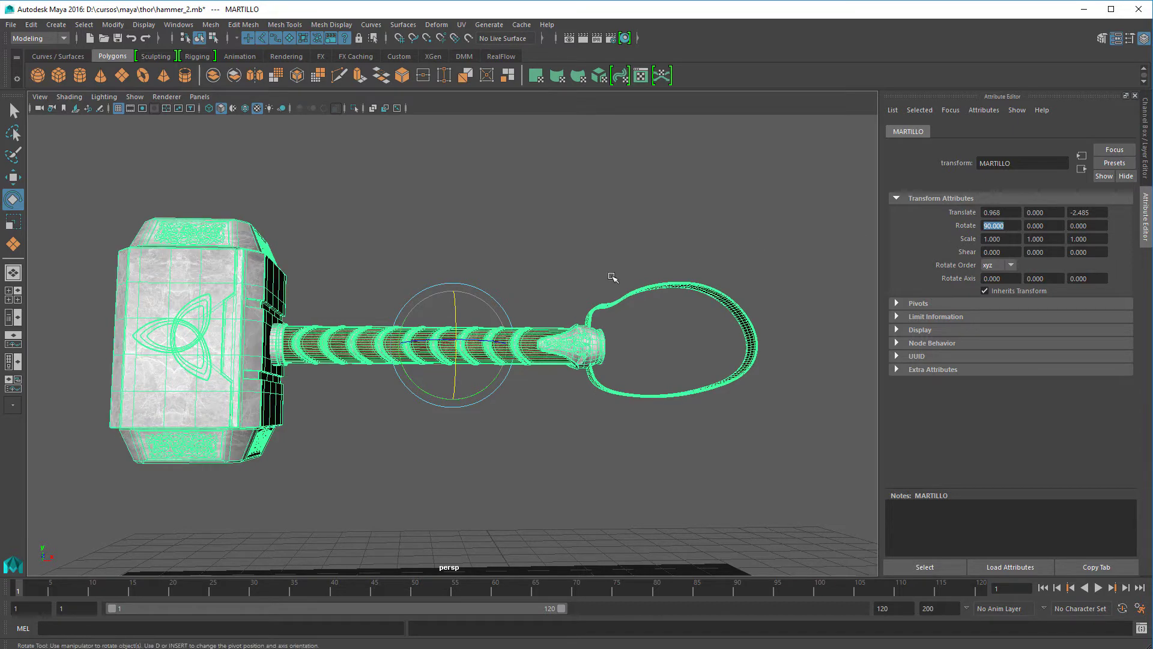
Tilt the hammer to -11.746 degrees on Z and lower it toward the floor plane to Y -4.119.
left_click_drag(481, 302, 486, 512, "alt")
key("w")
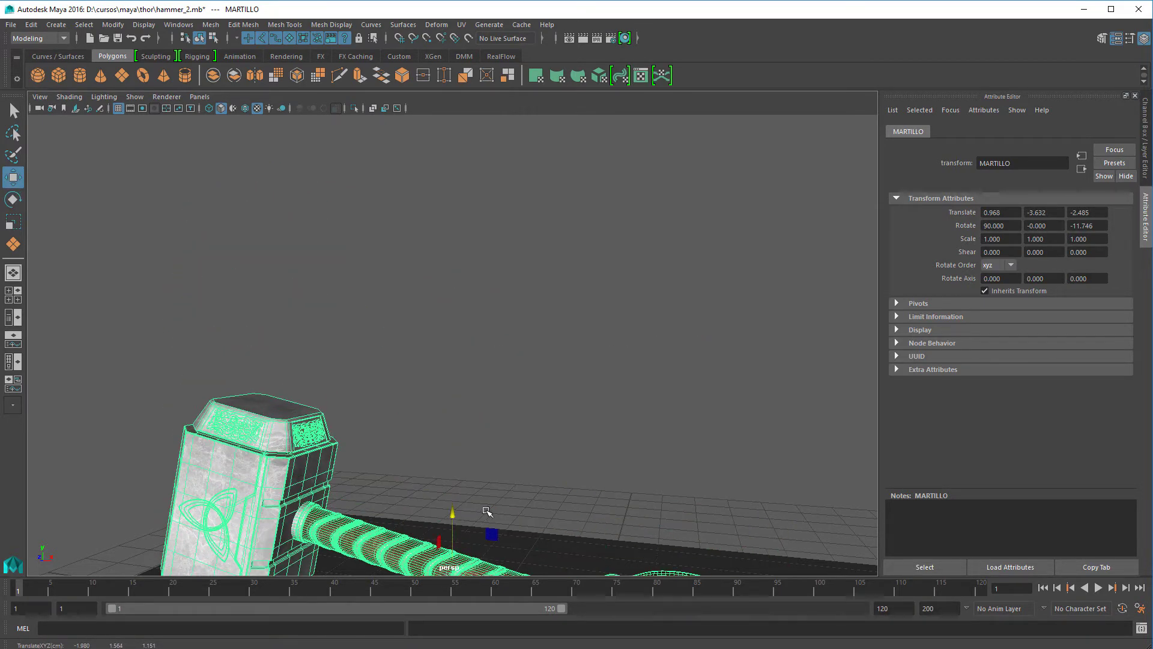
key("f")
left_click_drag(454, 286, 456, 310)
left_click_drag(462, 394, 464, 383, "alt")
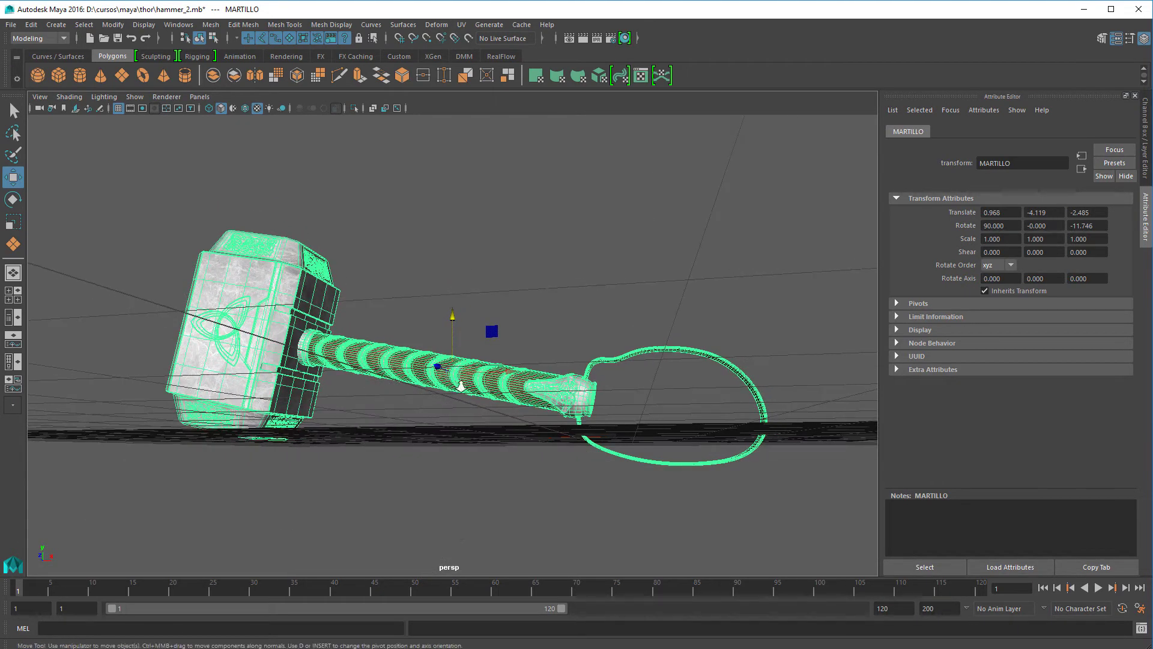
Hide the viewport grid and view the hammer's handle up close above the floor plane.
scroll(464, 383, "up", 4)
middle_click_drag(464, 383, 526, 328, "alt")
scroll(526, 328, "up", 1)
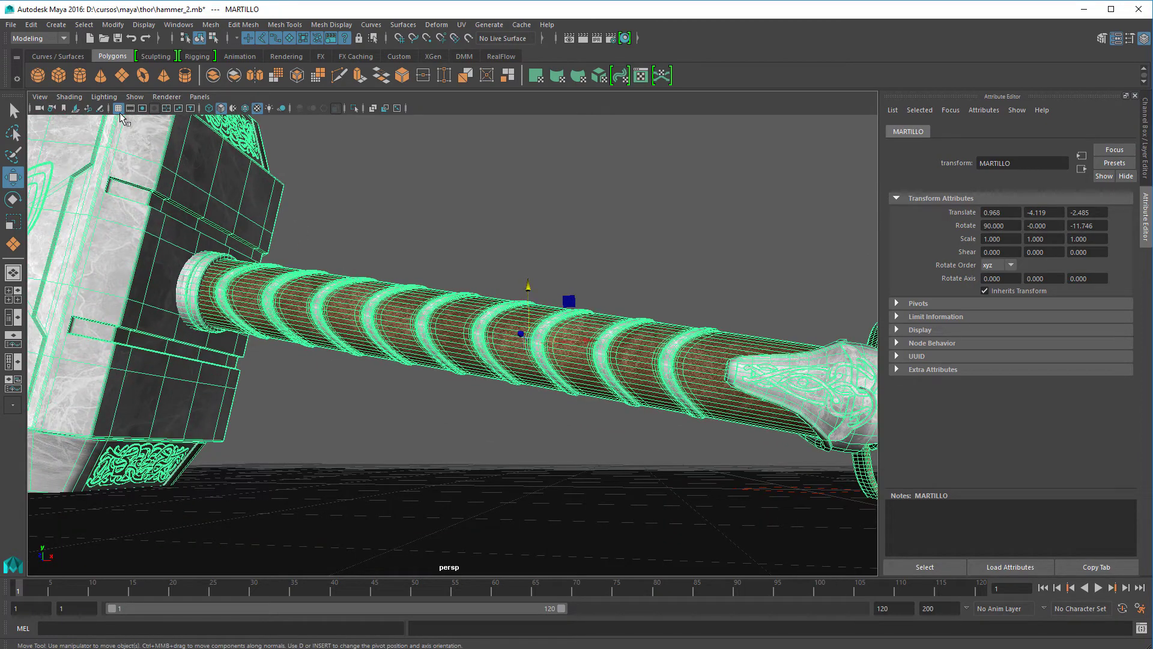
left_click_drag(295, 409, 294, 408, "alt")
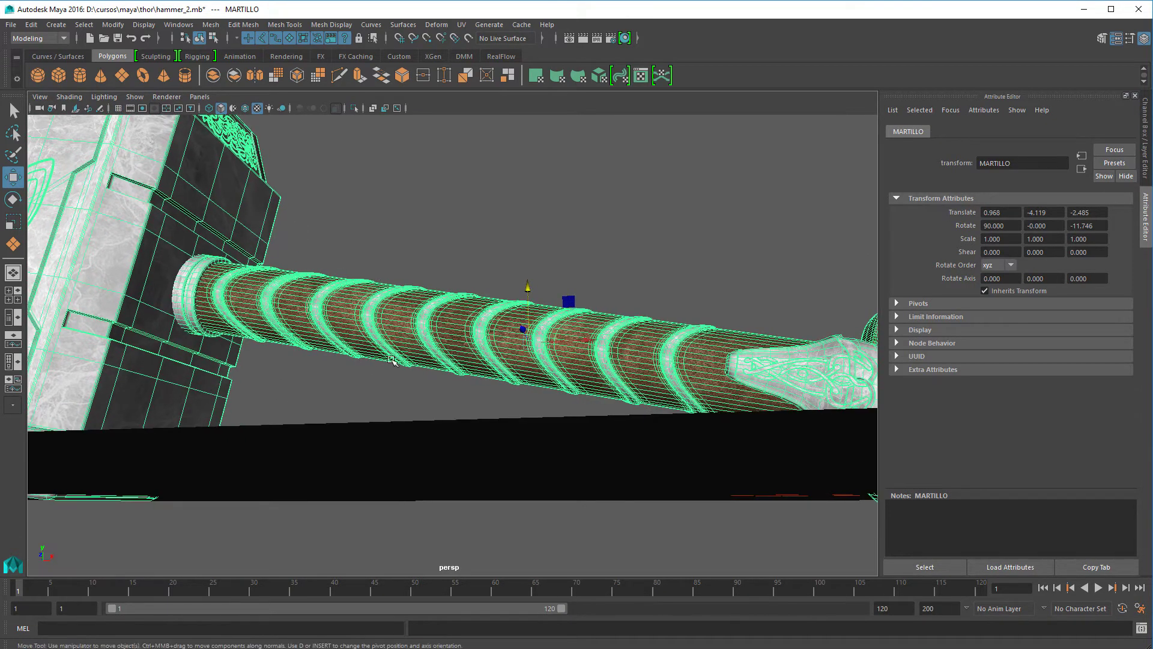
Raise the MARTILLO group slightly to Y -4.080 so it clears the floor plane, and deselect it.
left_click_drag(512, 304, 474, 334, "alt")
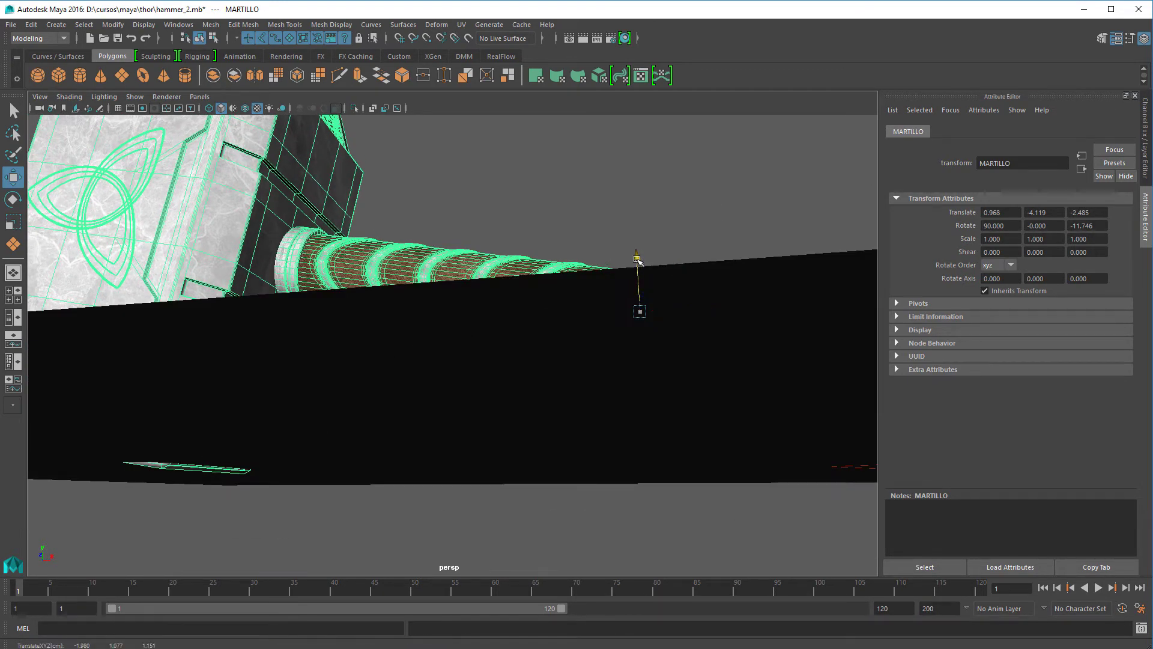
left_click_drag(637, 258, 677, 234)
scroll(677, 235, "down", 5)
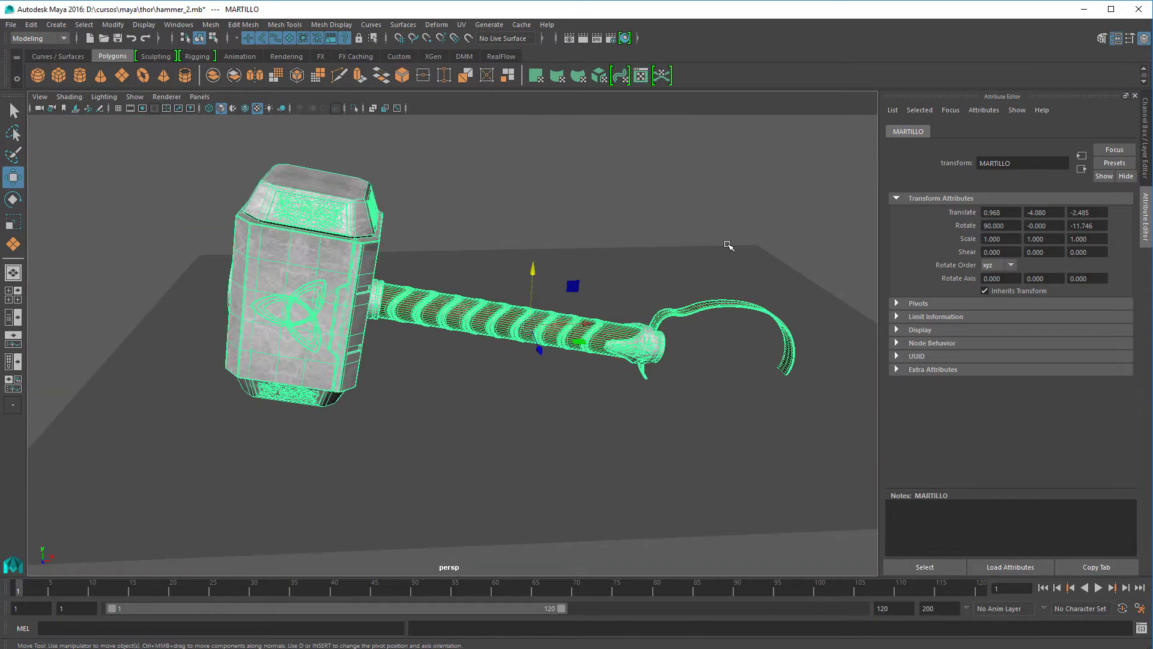
middle_click_drag(703, 248, 575, 243, "alt")
left_click(559, 184)
Select the leather strap at the handle's end and add a Lattice deformer to it.
left_click_drag(639, 349, 591, 416, "alt")
left_click_drag(637, 327, 641, 332, "alt")
left_click(641, 332)
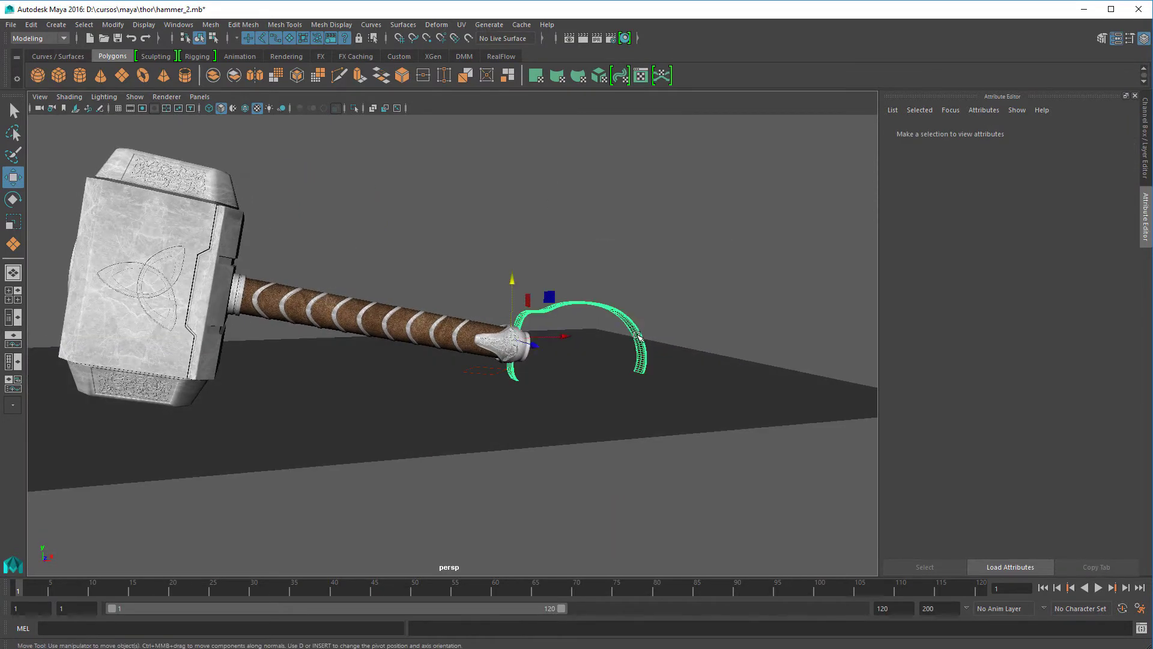
scroll(640, 327, "up", 5)
middle_click_drag(627, 332, 528, 311, "alt")
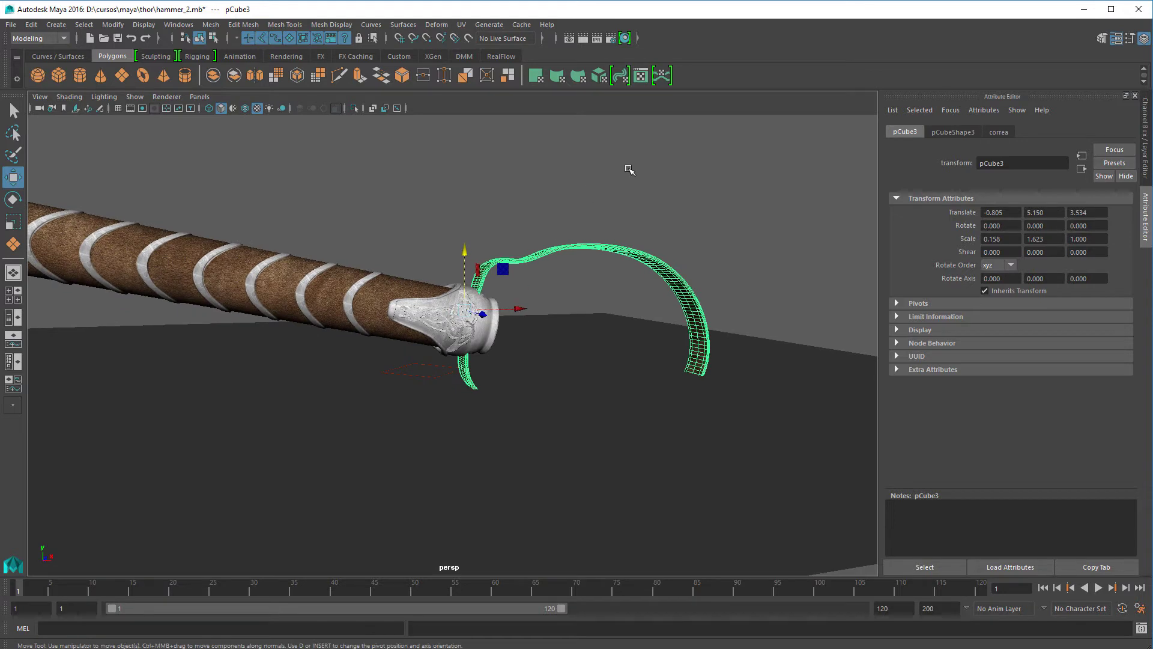
left_click(489, 24)
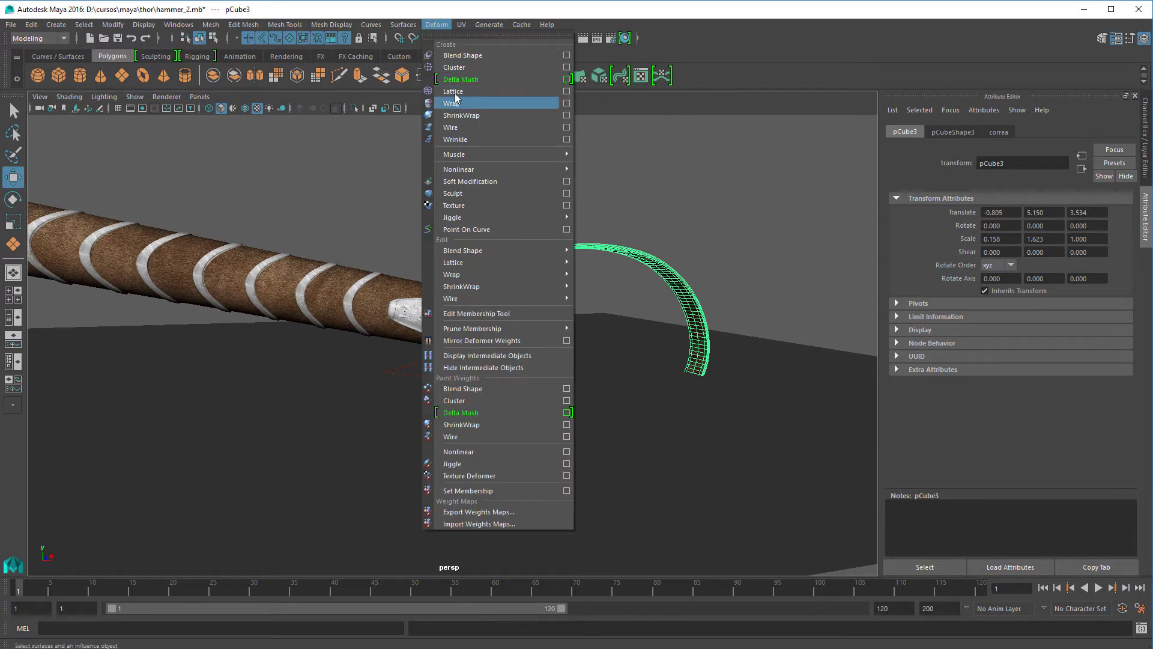
left_click(455, 92)
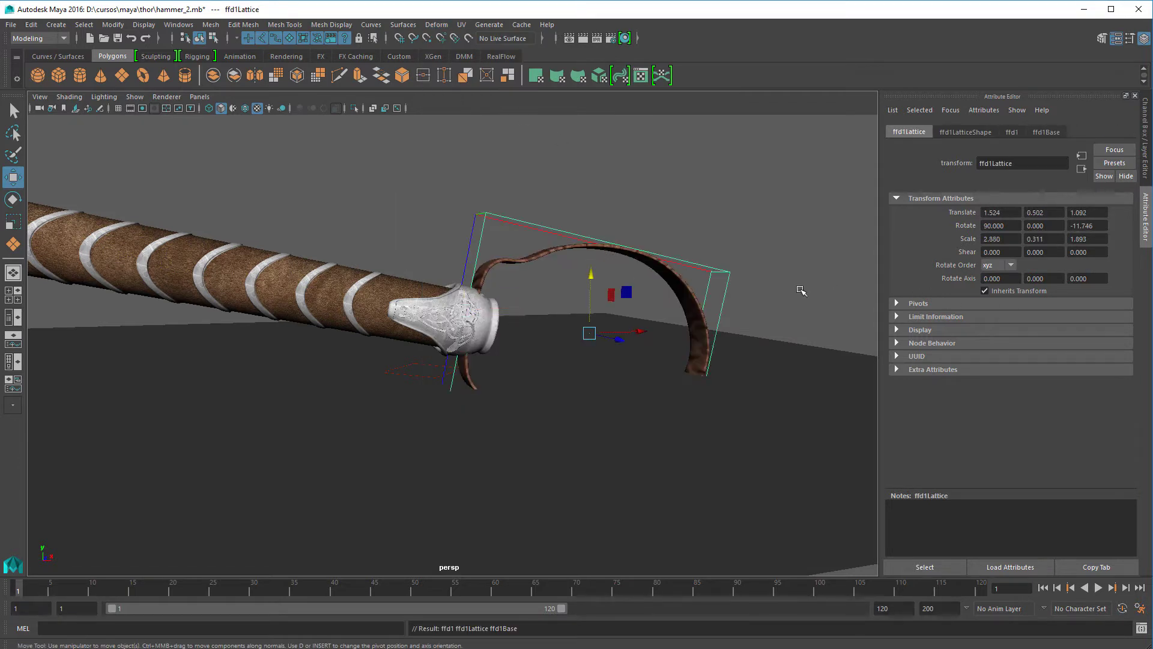
Set the strap lattice's S Divisions to 4 and U Divisions to 4.
key("ctrl+a")
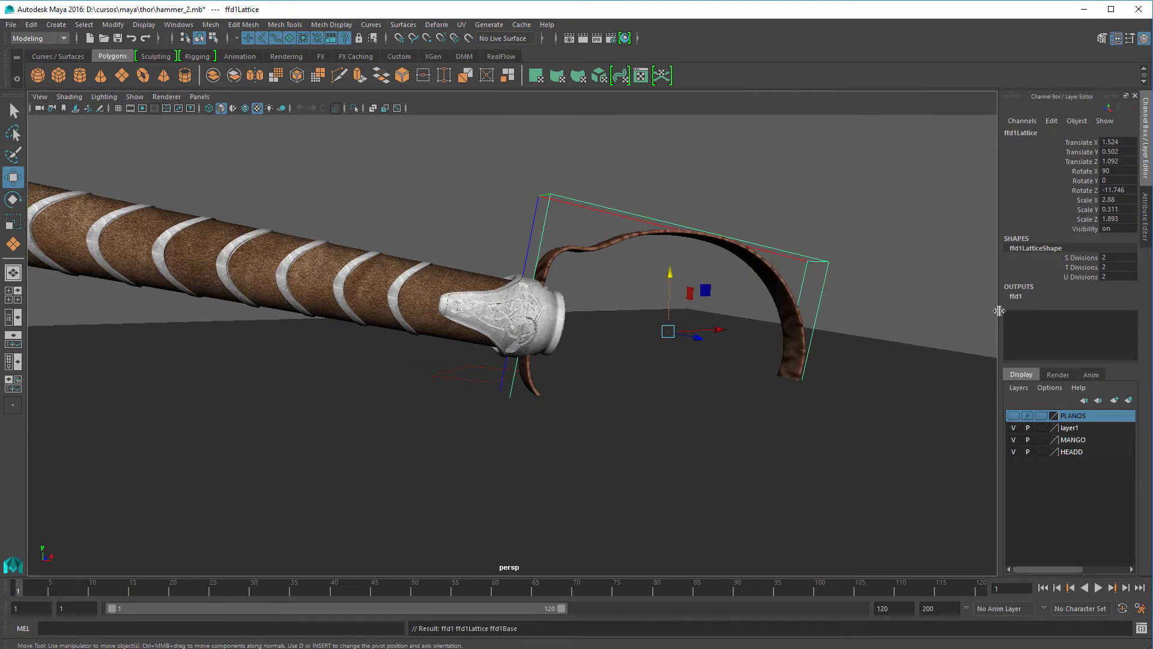
left_click(1112, 258)
key("Return")
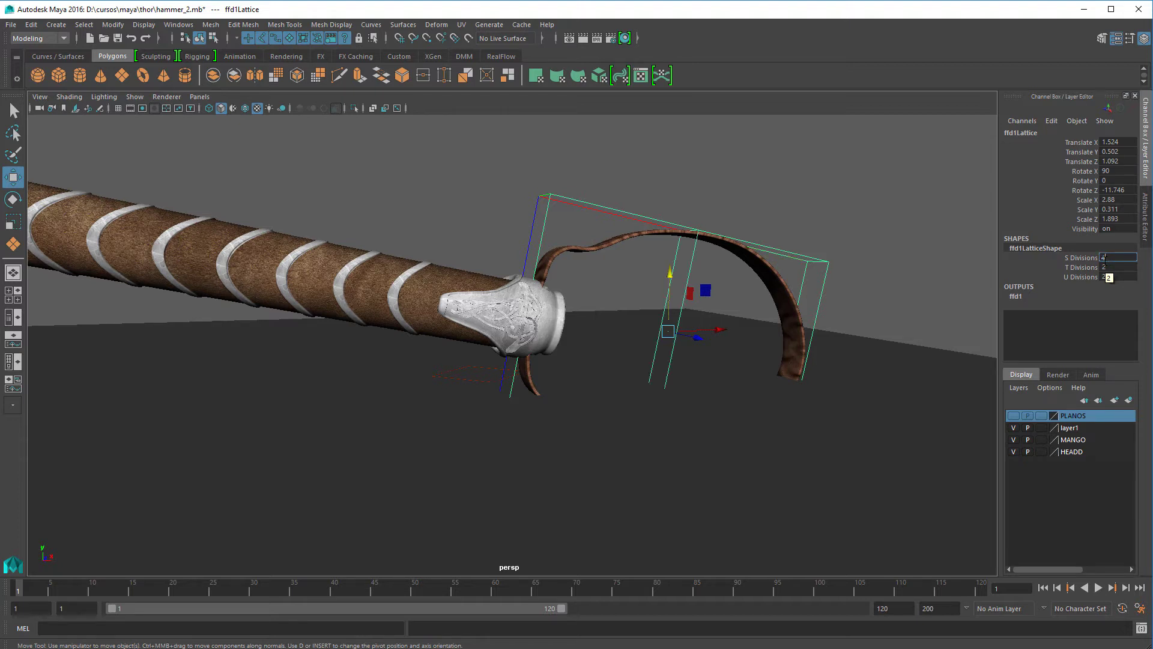
key("Return")
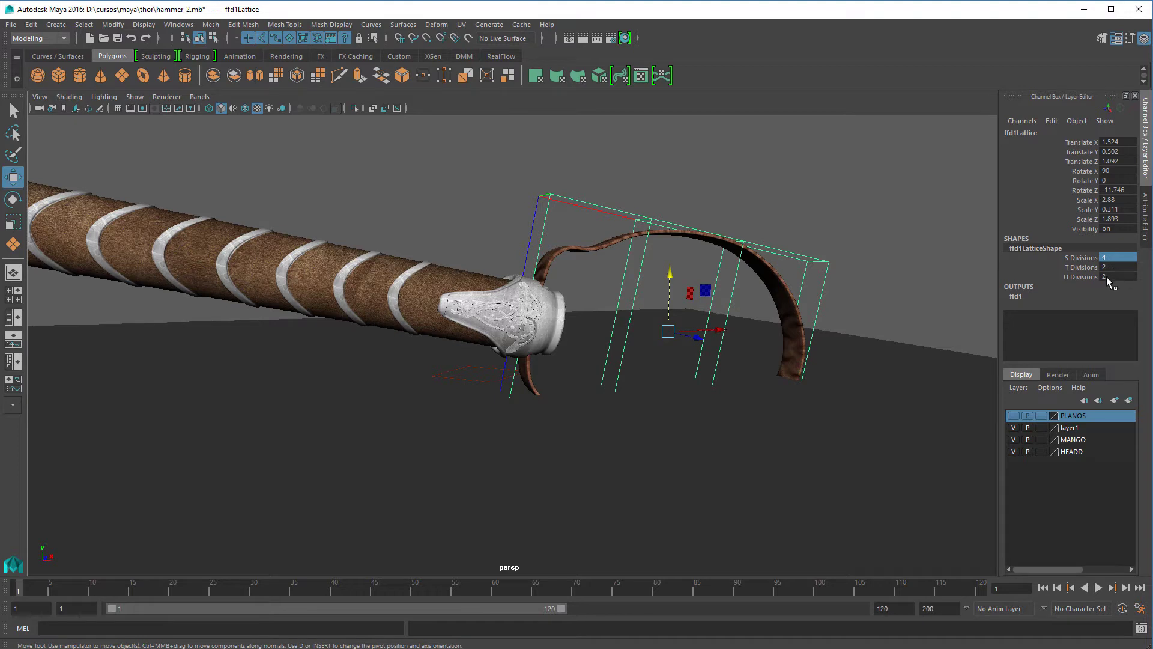
left_click(1105, 276)
type("4")
key("Return")
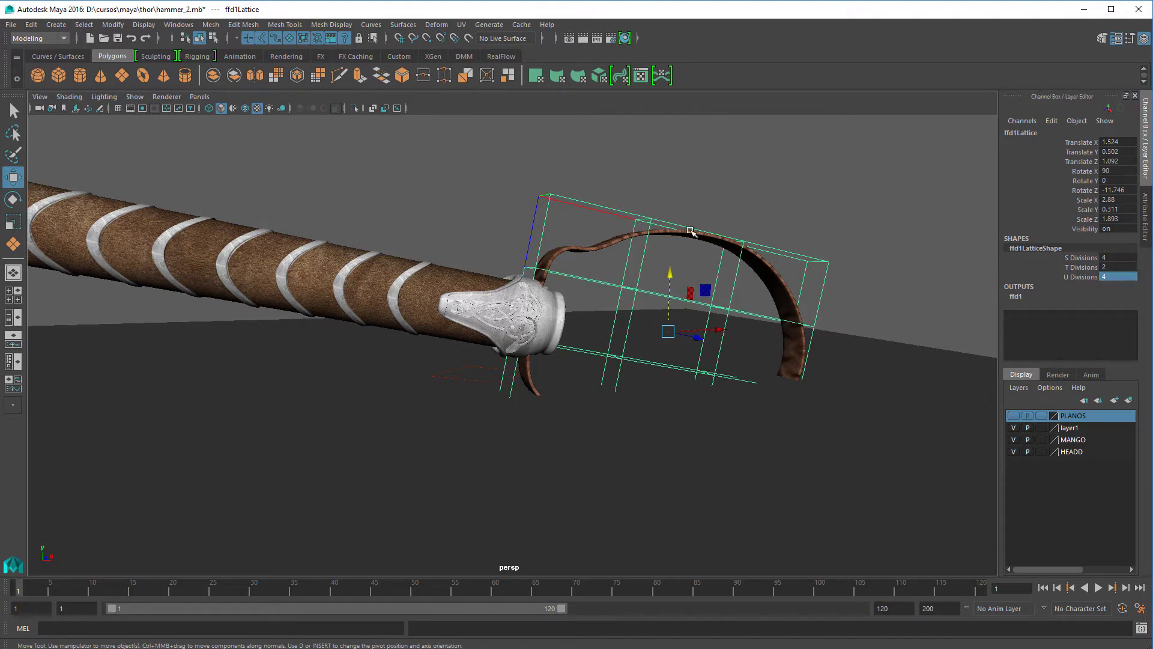
Edit the lattice points and raise the lower rows at the strap's outer end, lifting the lowest row further above the floor.
right_click_drag(649, 221, 649, 187)
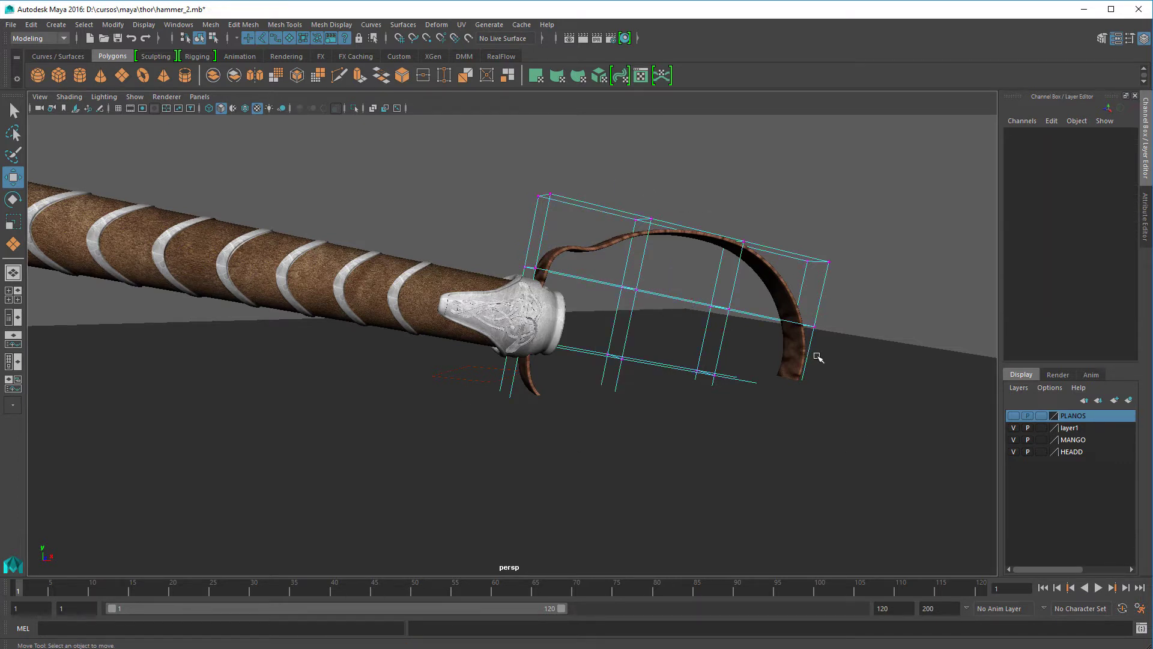
left_click_drag(823, 354, 643, 532)
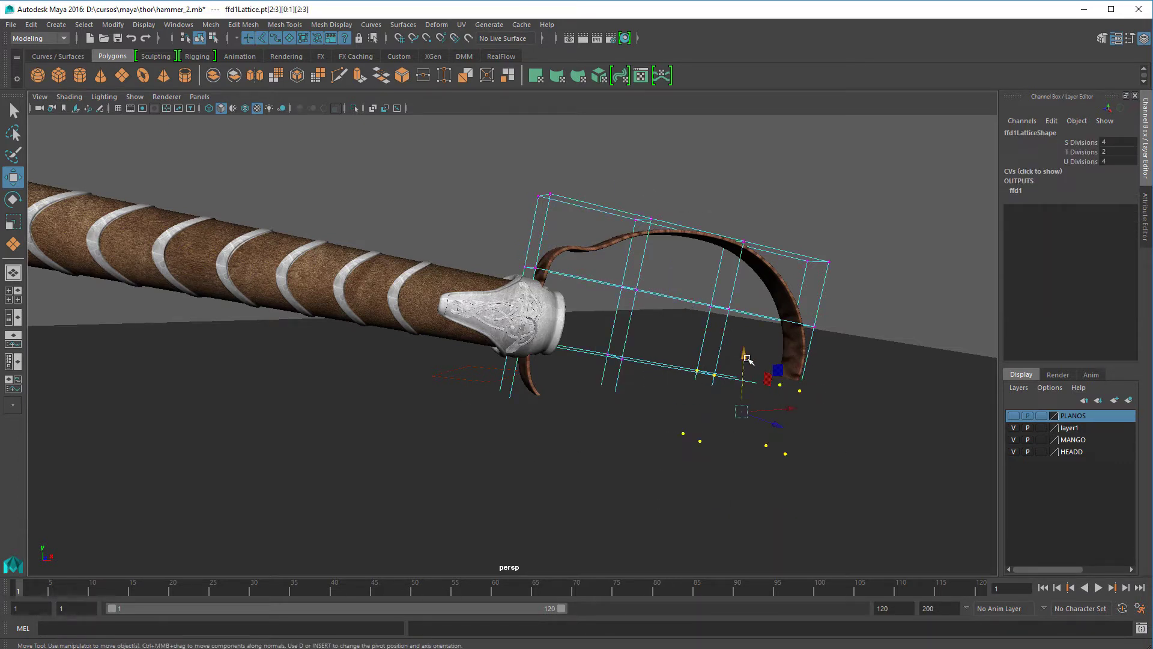
left_click_drag(746, 358, 764, 330)
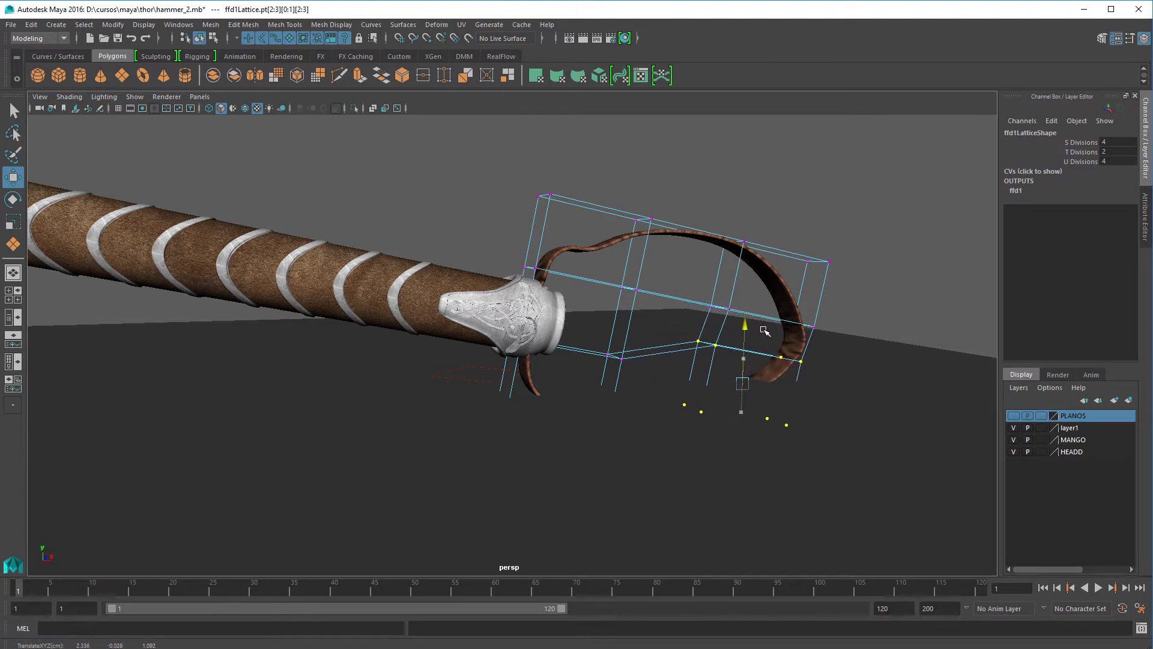
left_click_drag(677, 371, 831, 489)
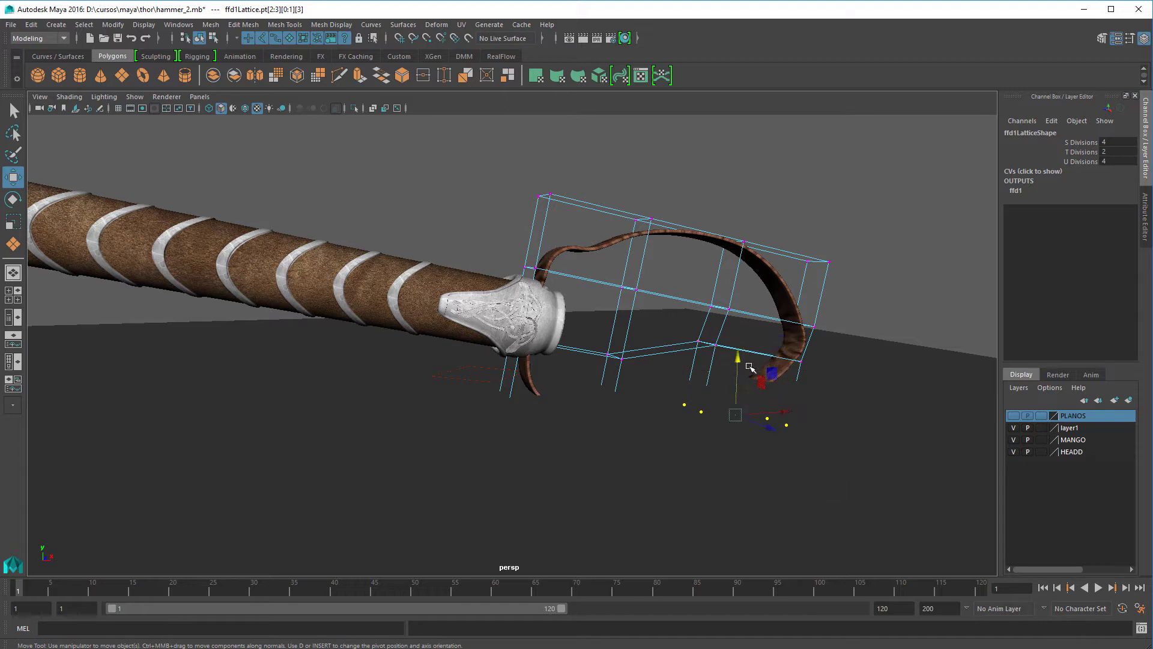
left_click_drag(743, 358, 746, 340)
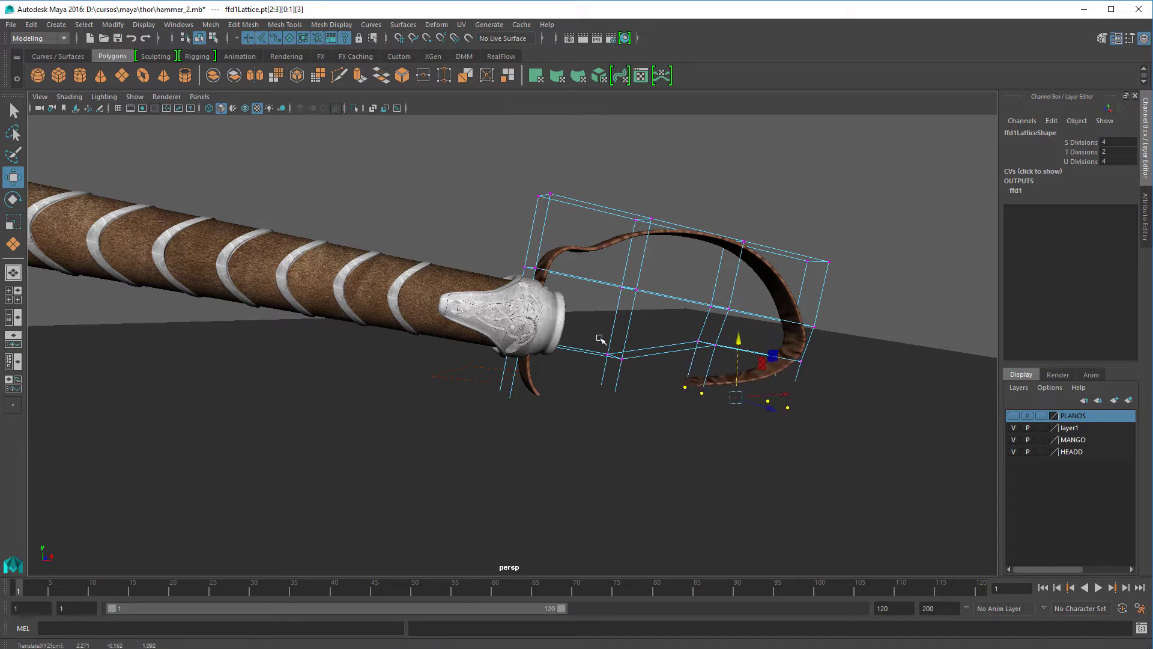
Raise the lower lattice points along the strap's middle to lift its underside out of the floor.
left_click_drag(600, 338, 654, 452)
left_click_drag(652, 332, 571, 472)
left_click_drag(613, 332, 626, 304)
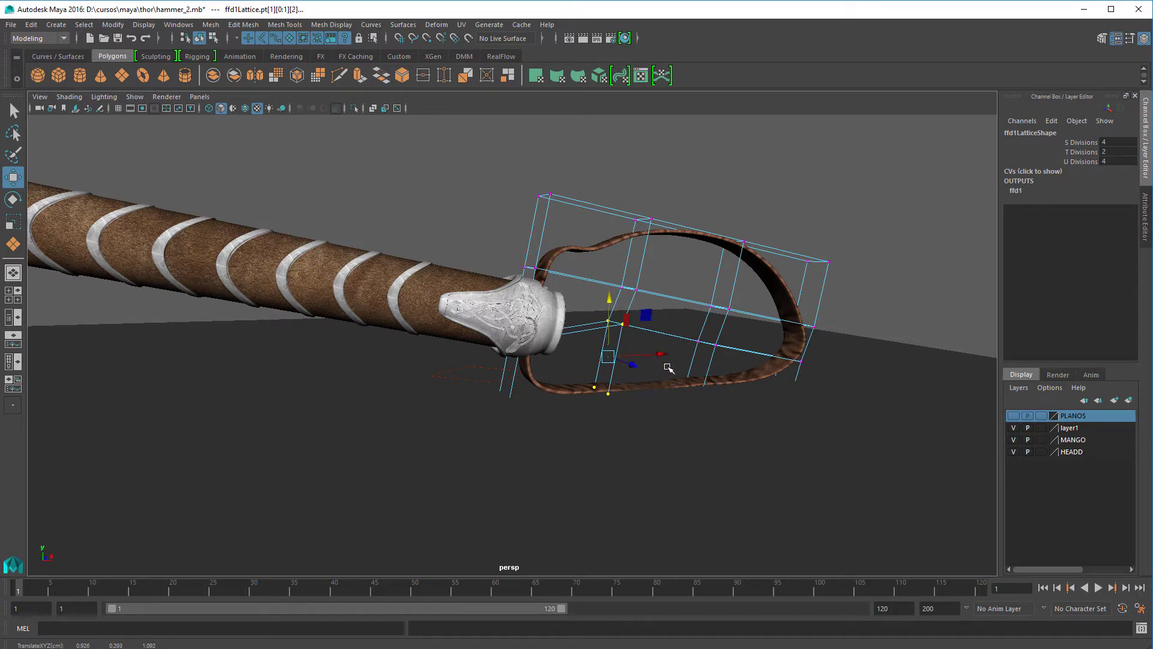
left_click_drag(668, 367, 746, 442)
left_click_drag(691, 334, 695, 330)
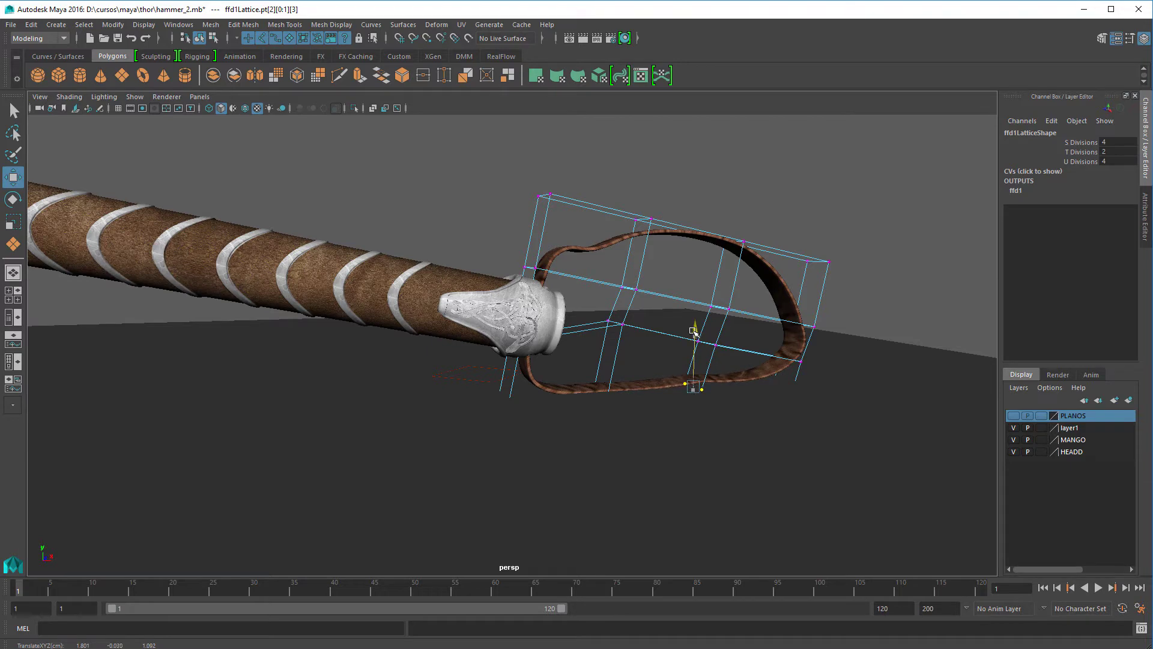
Raise the lowest lattice points in the two columns nearest the handle, checking the strap from beneath the floor plane.
left_click_drag(623, 391, 672, 401, "alt")
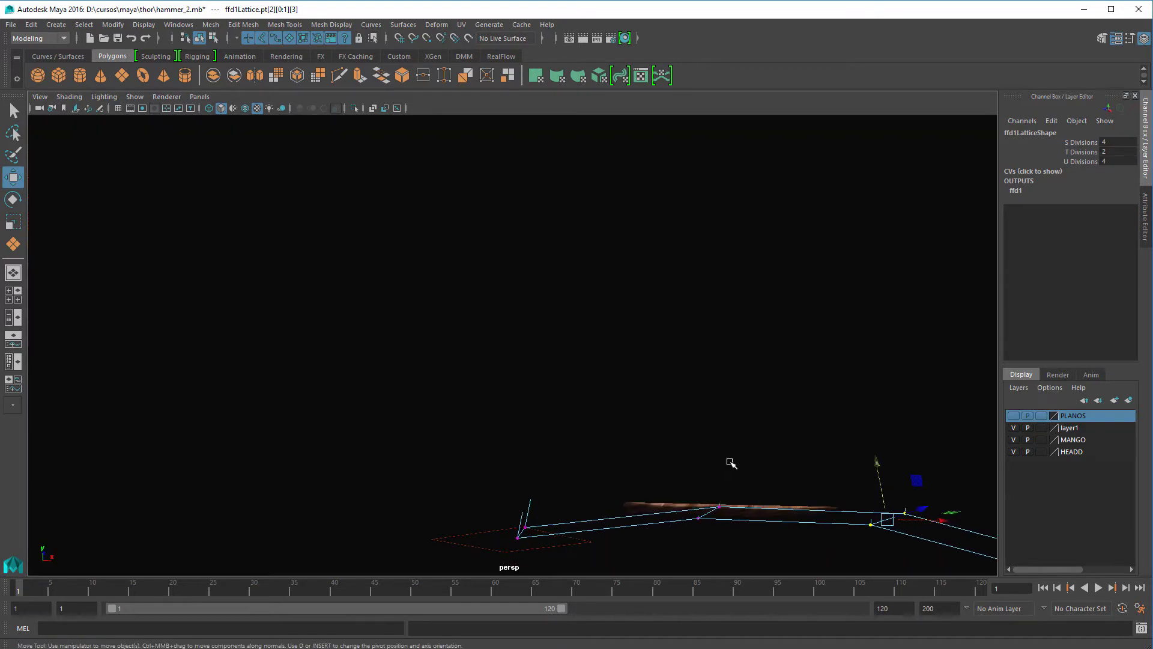
left_click_drag(484, 517, 543, 575)
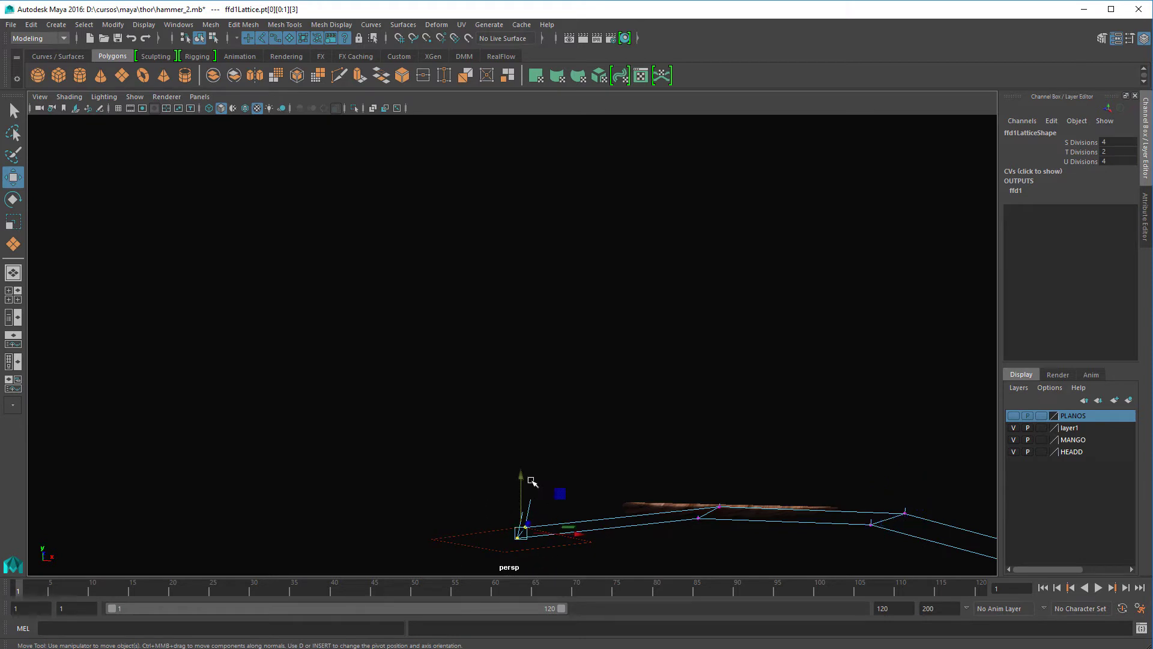
left_click_drag(521, 474, 521, 459)
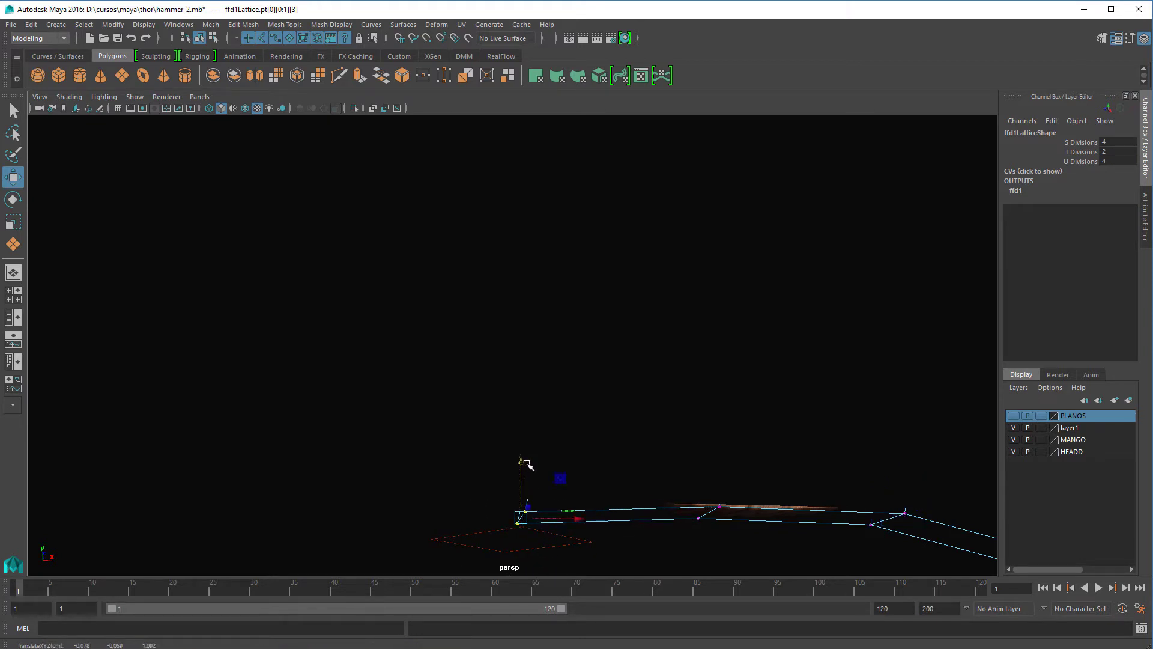
left_click_drag(751, 464, 678, 549)
left_click_drag(702, 461, 700, 455)
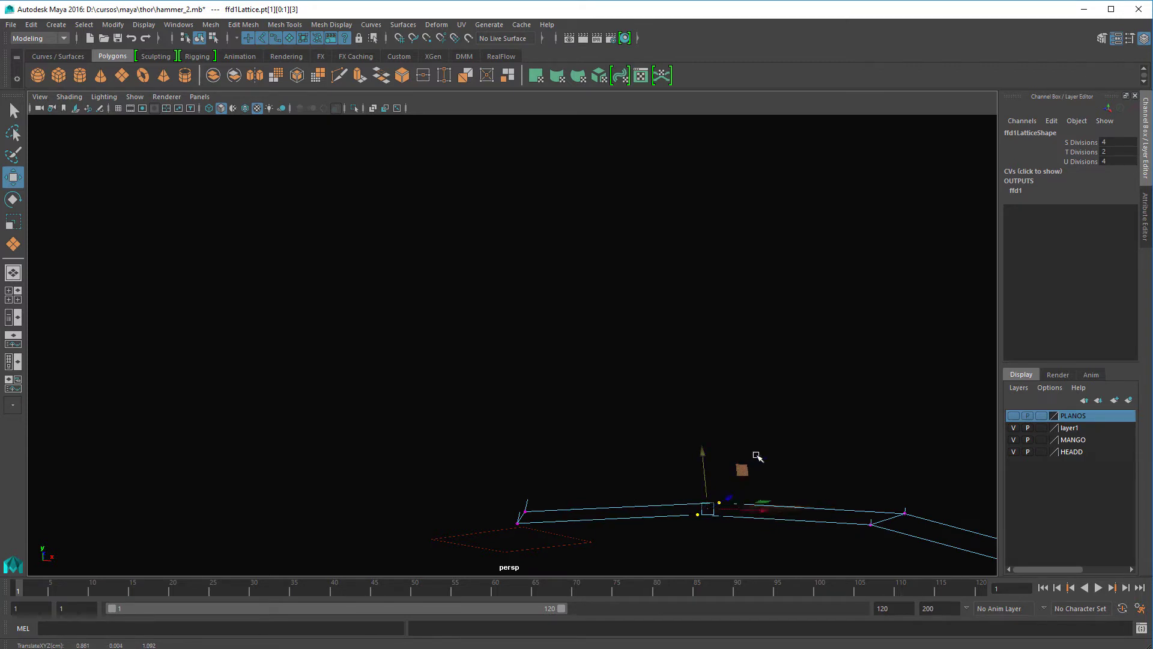
scroll(786, 454, "down", 3)
left_click_drag(804, 288, 803, 333, "alt")
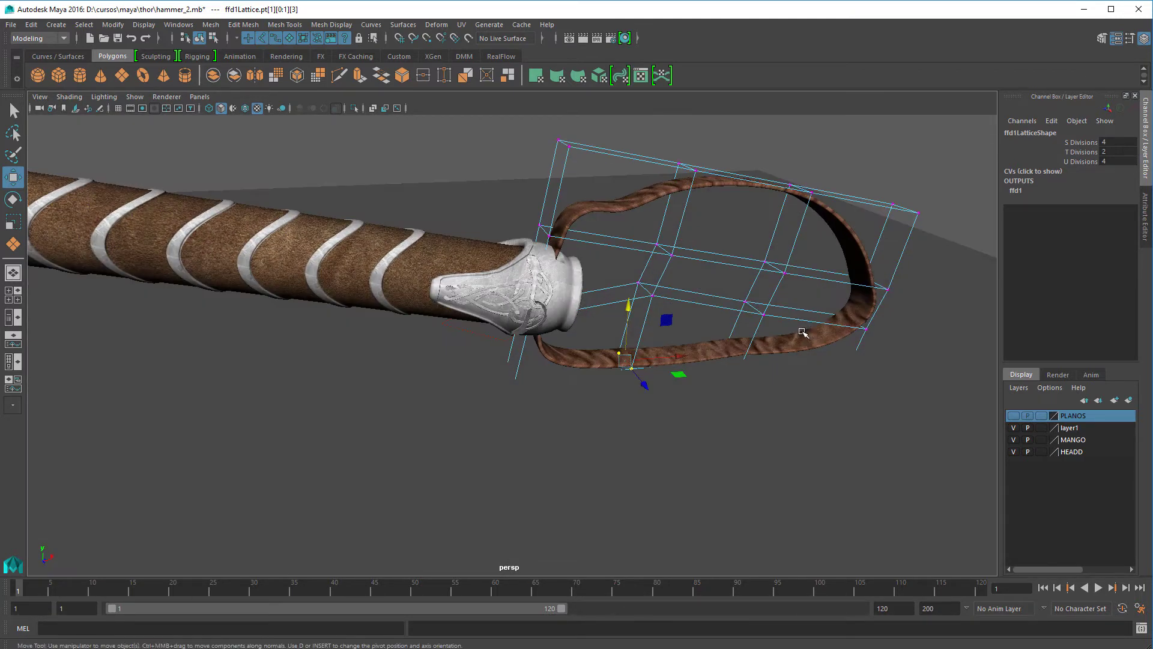
Delete all history in the scene to bake the strap's deformation and remove the lattice.
scroll(801, 323, "down", 6)
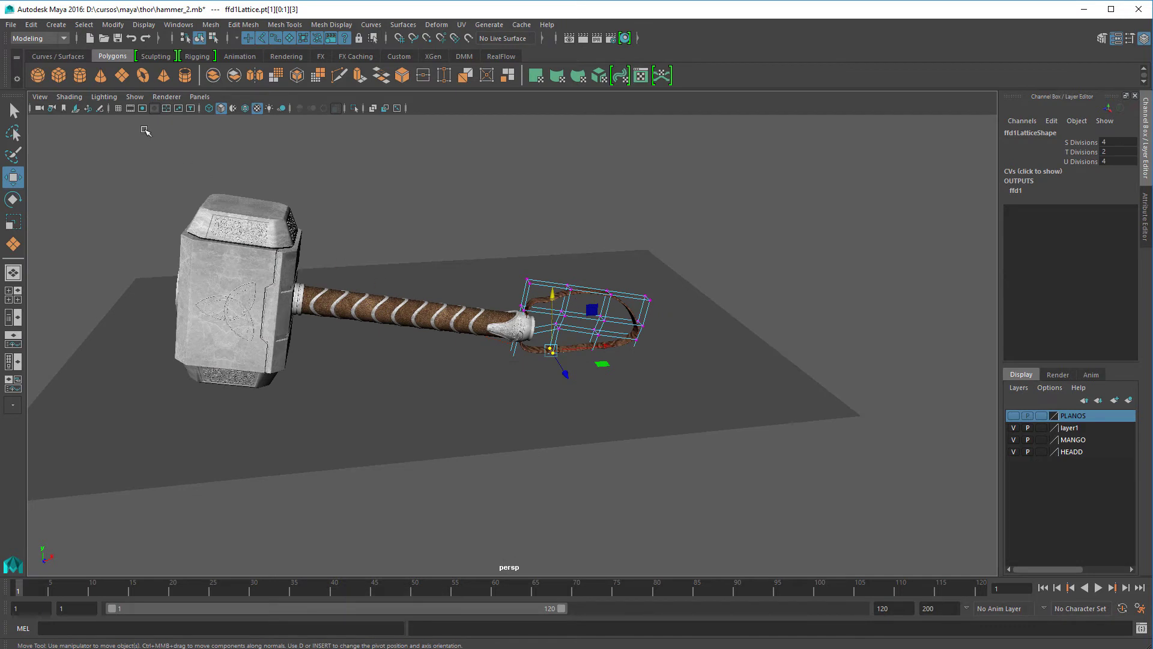
left_click(31, 24)
mouse_move(70, 179)
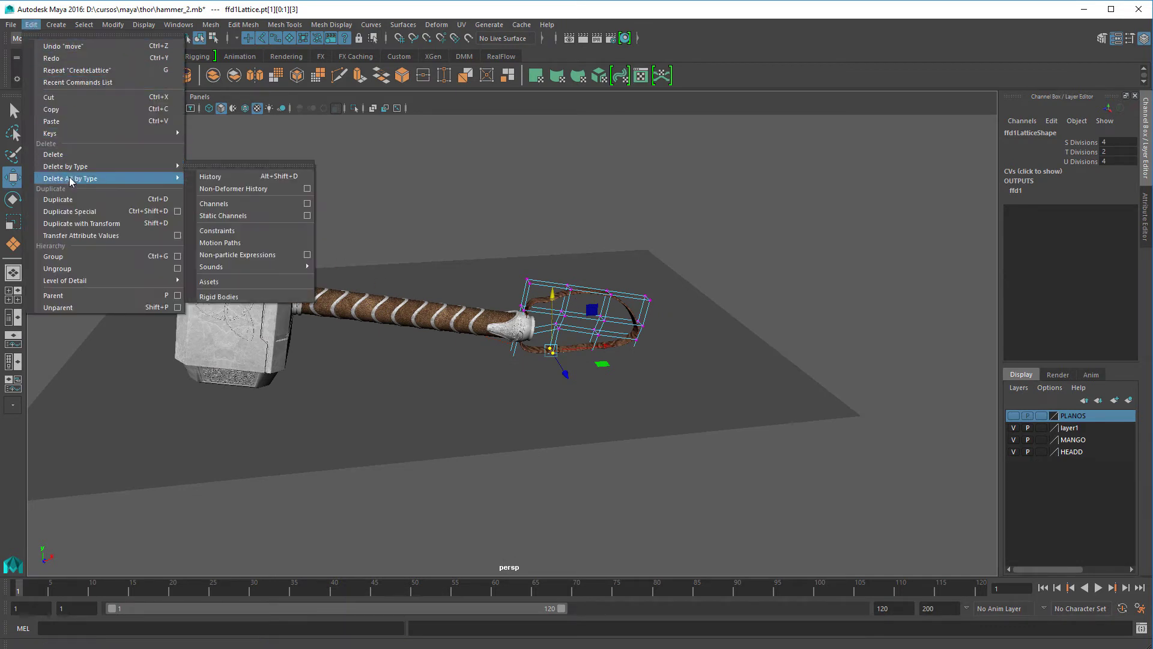
left_click(218, 188)
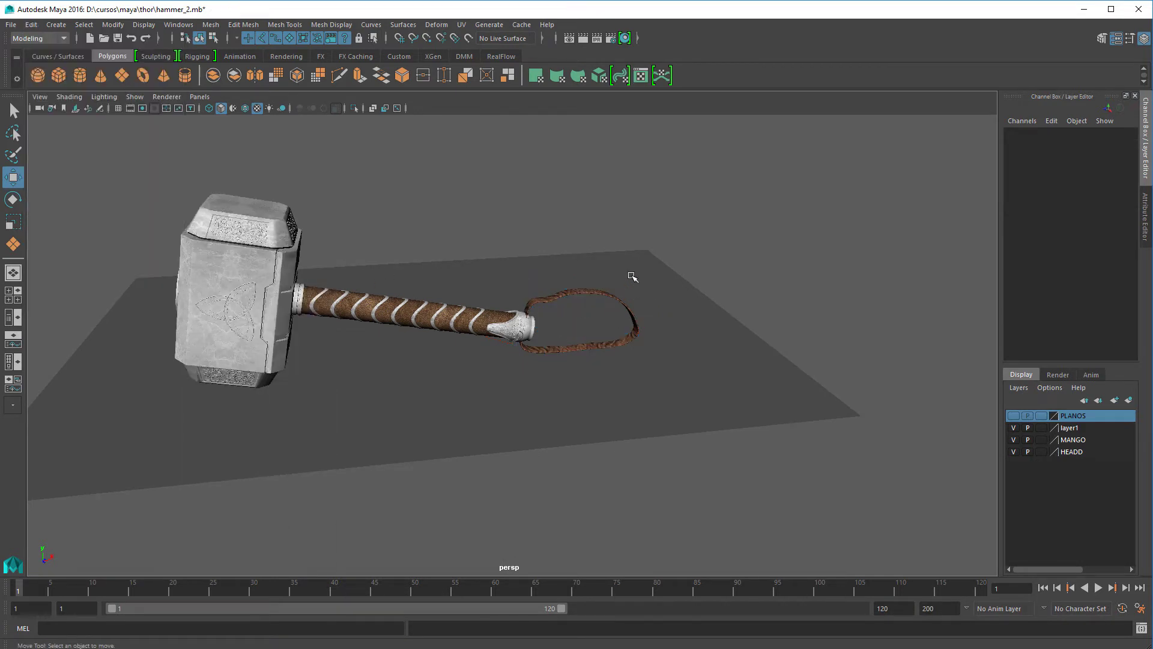
Select the floor plane and frame the hammer from its other side, with the strap and head both in view.
left_click_drag(671, 234, 517, 298, "alt")
left_click(662, 301)
left_click_drag(722, 270, 643, 279, "alt")
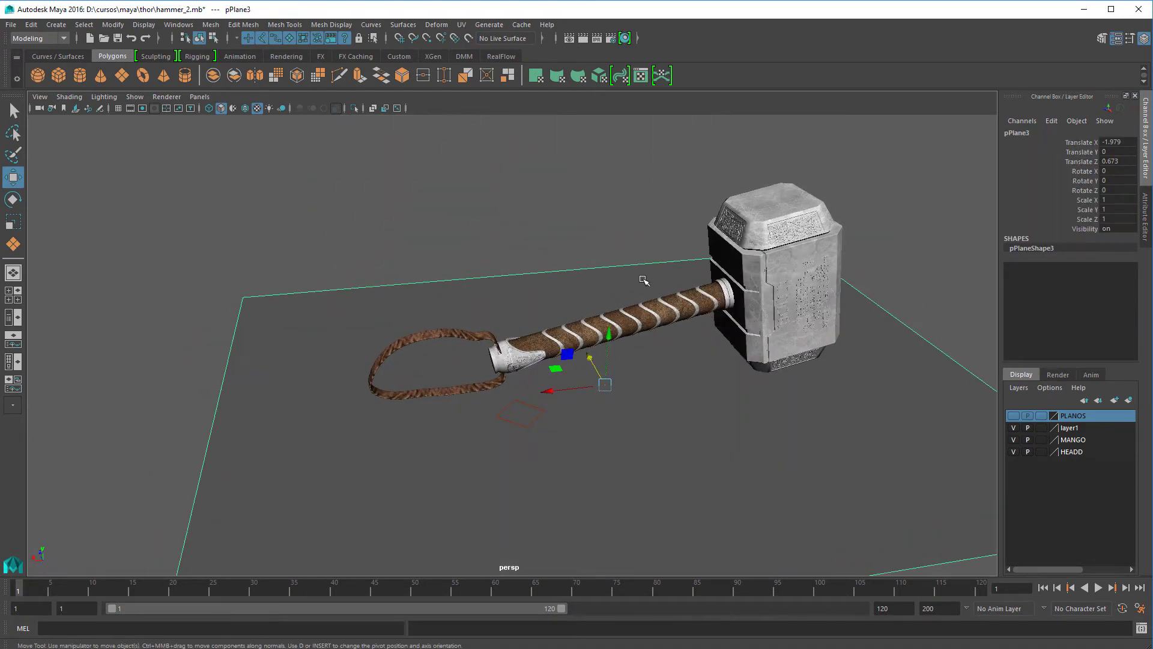
scroll(742, 311, "up", 2)
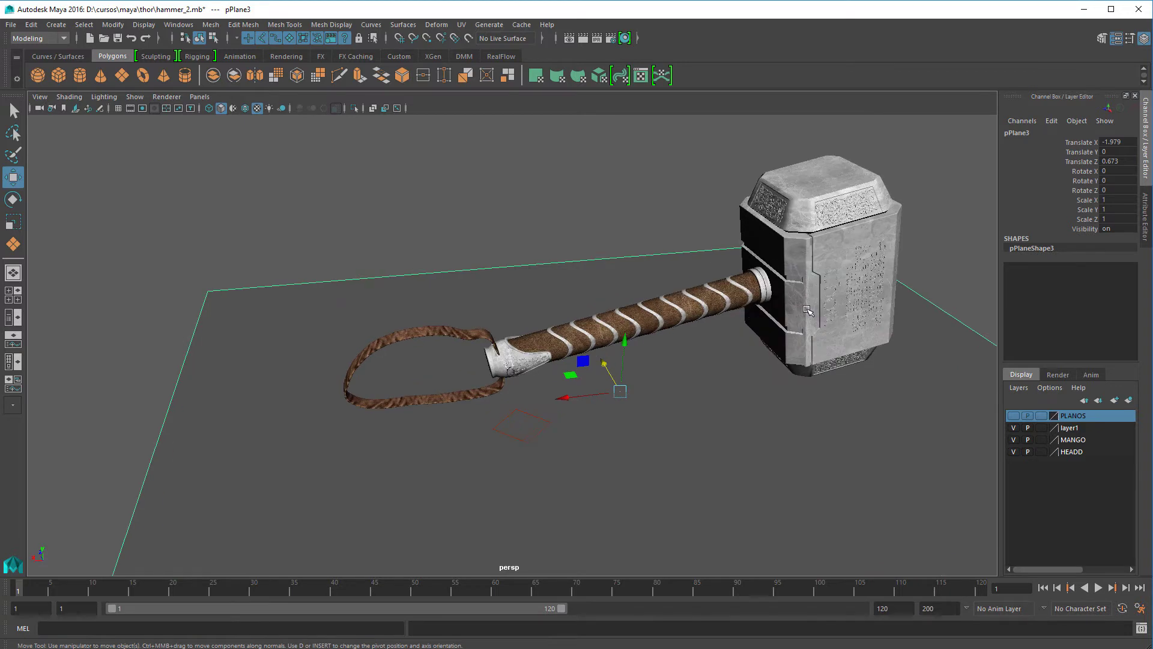
middle_click_drag(808, 310, 670, 327, "alt")
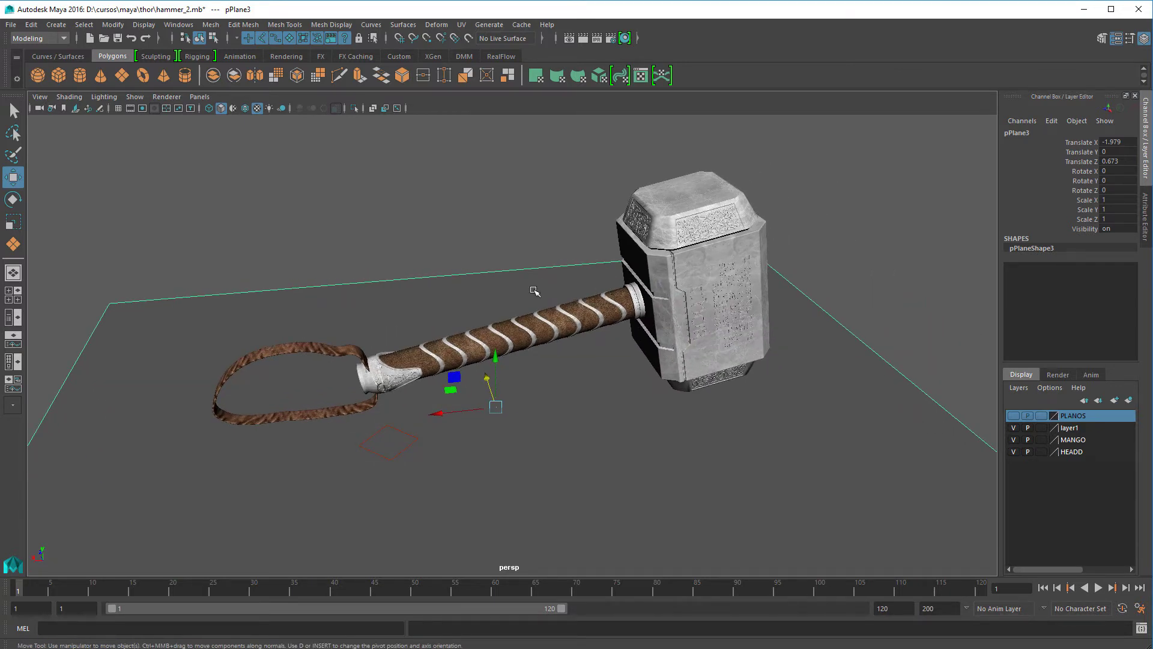
Select the persp camera and enable Treat as VRay Physical camera in its extra V-Ray attributes.
left_click(40, 109)
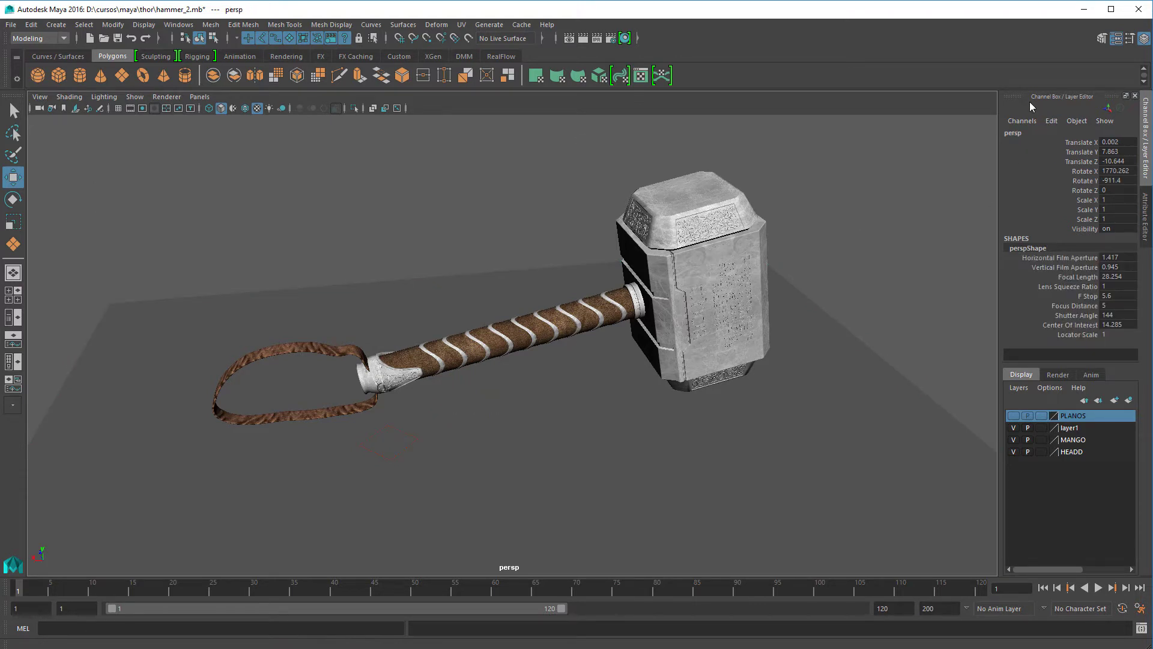
key("ctrl+a")
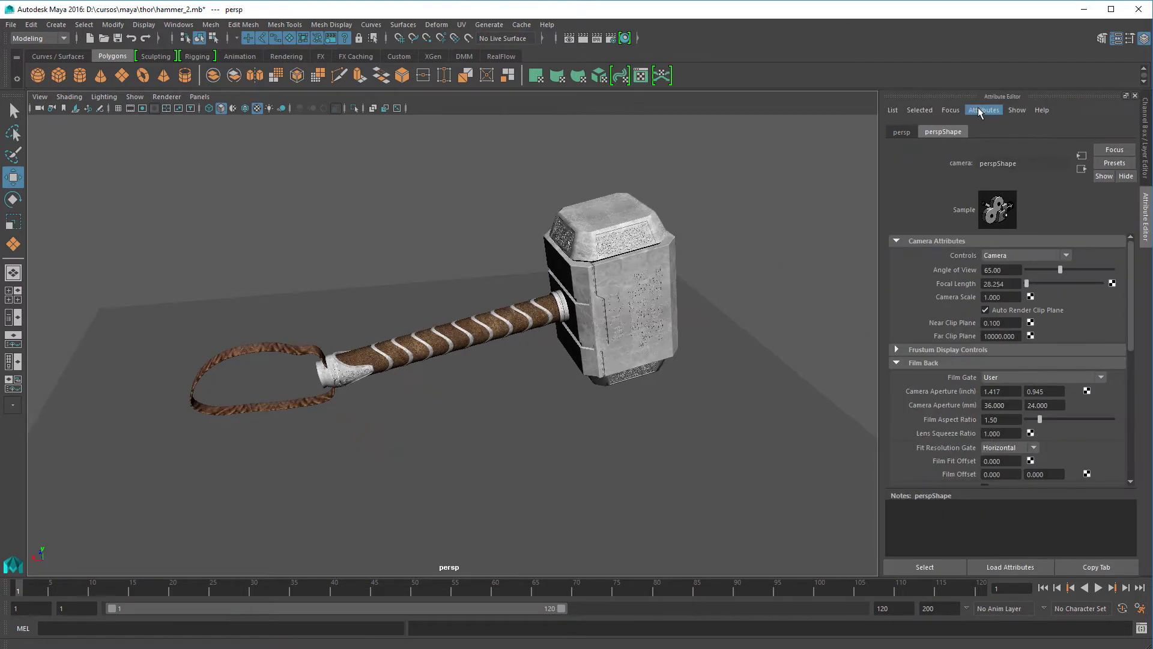
left_click(981, 109)
mouse_move(1070, 158)
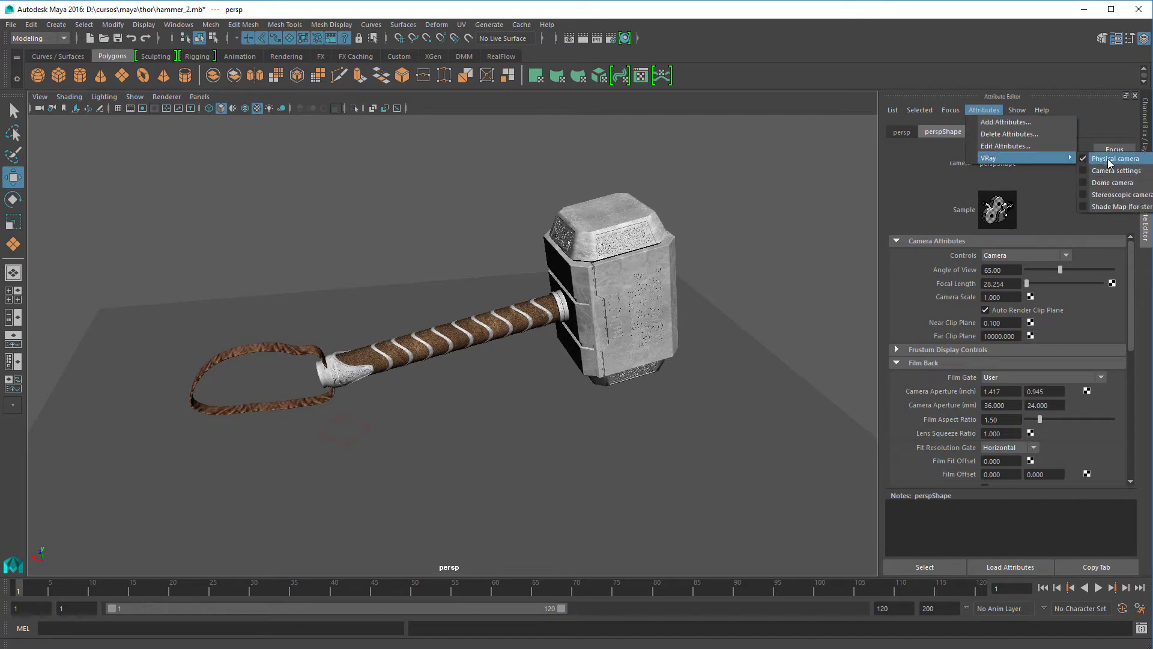
left_click(1134, 279)
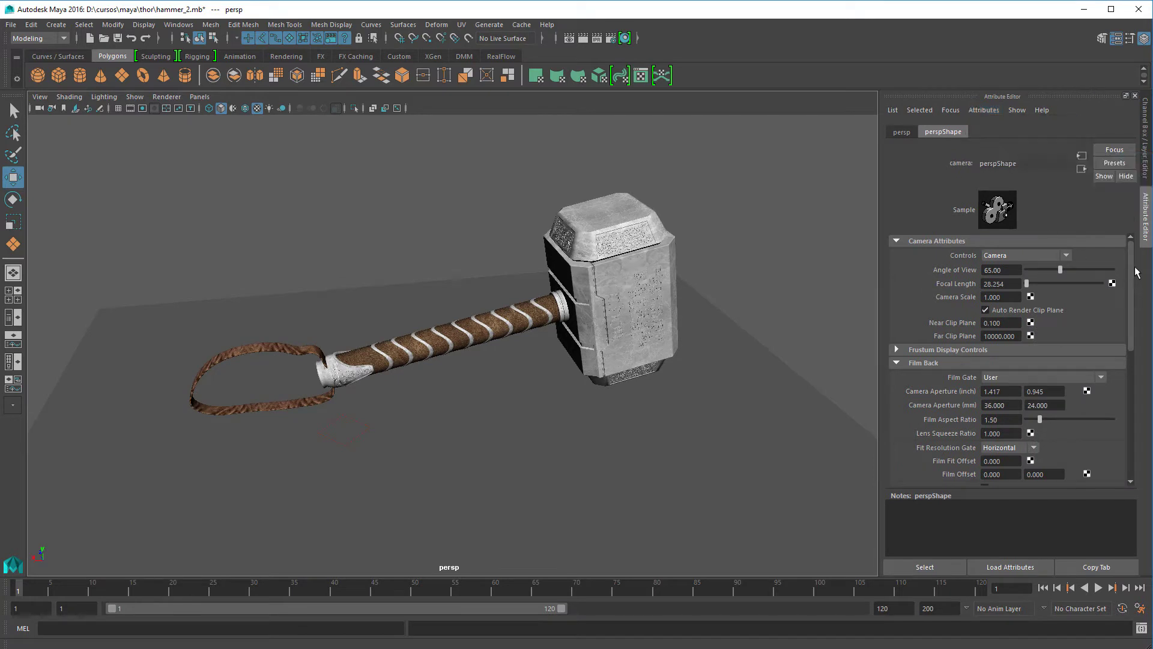
left_click_drag(1131, 271, 1143, 487)
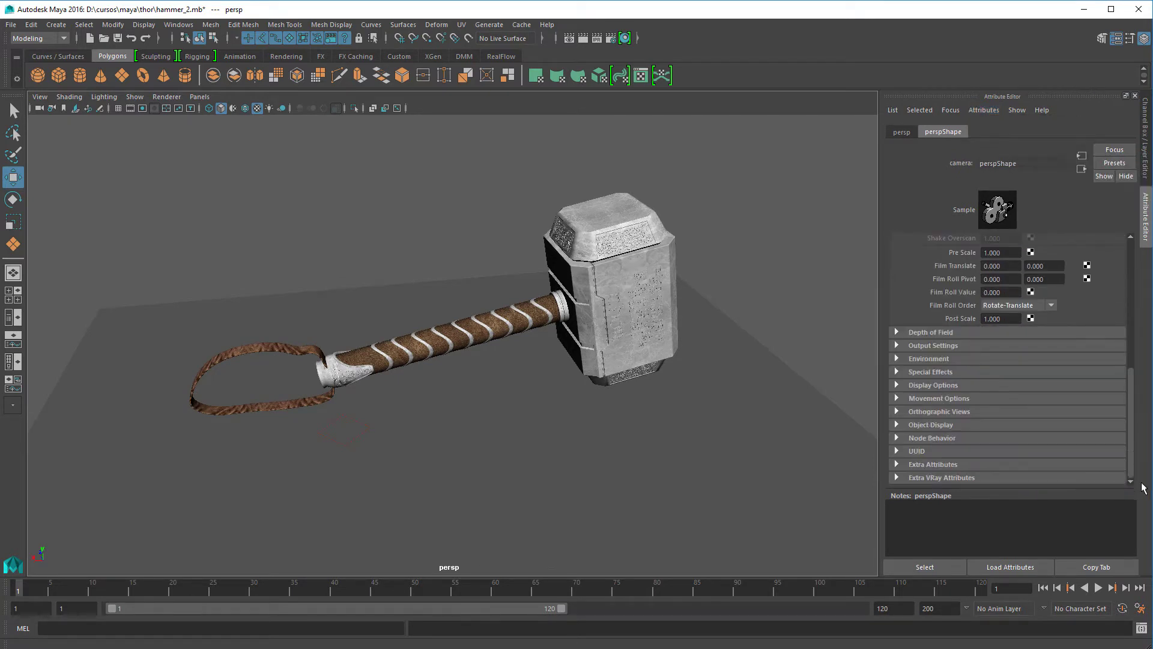
left_click(1005, 480)
scroll(978, 431, "down", 5)
left_click(982, 290)
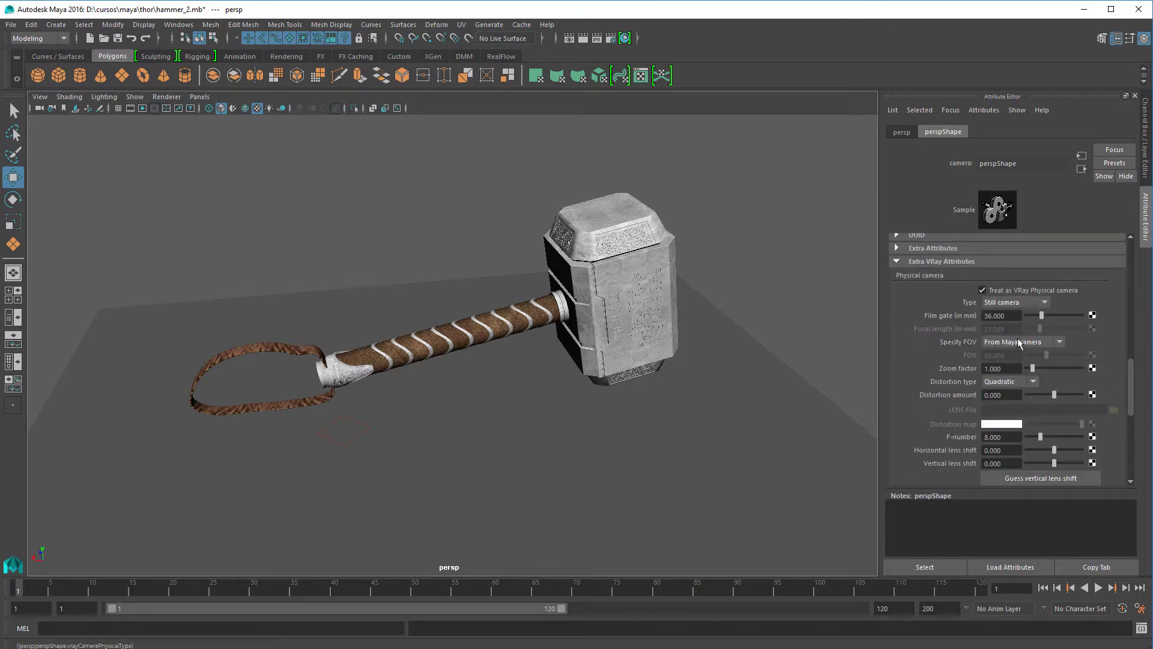
scroll(1021, 360, "down", 3)
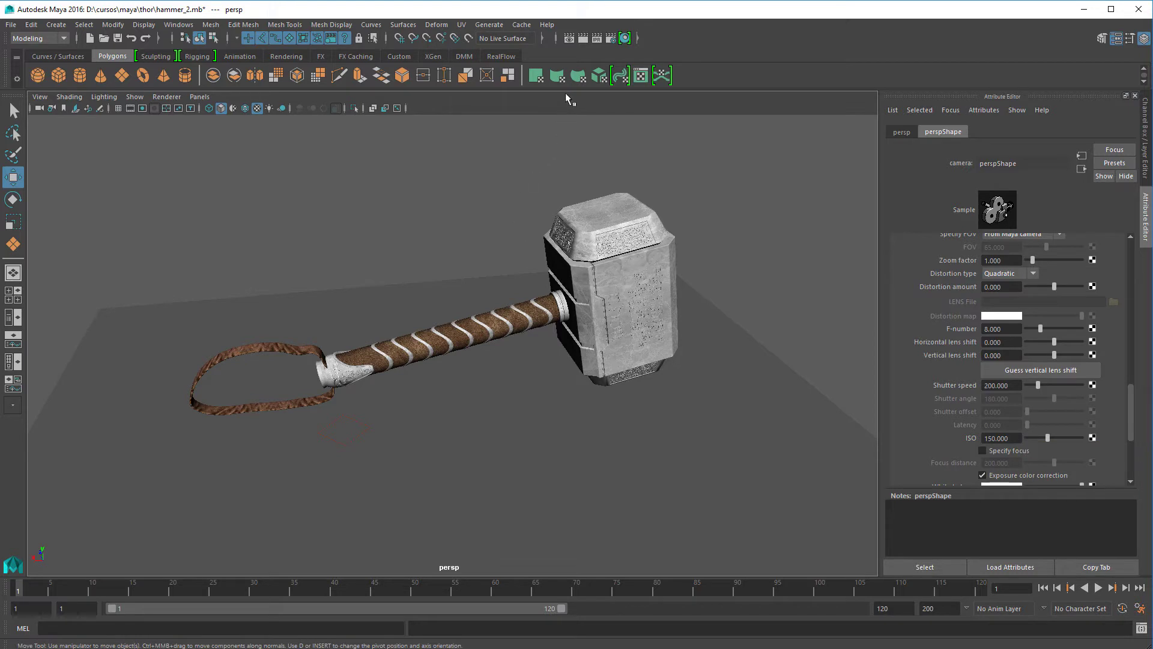
Review the V-Ray render settings and create a V-Ray sky with its sun for the scene.
left_click(610, 38)
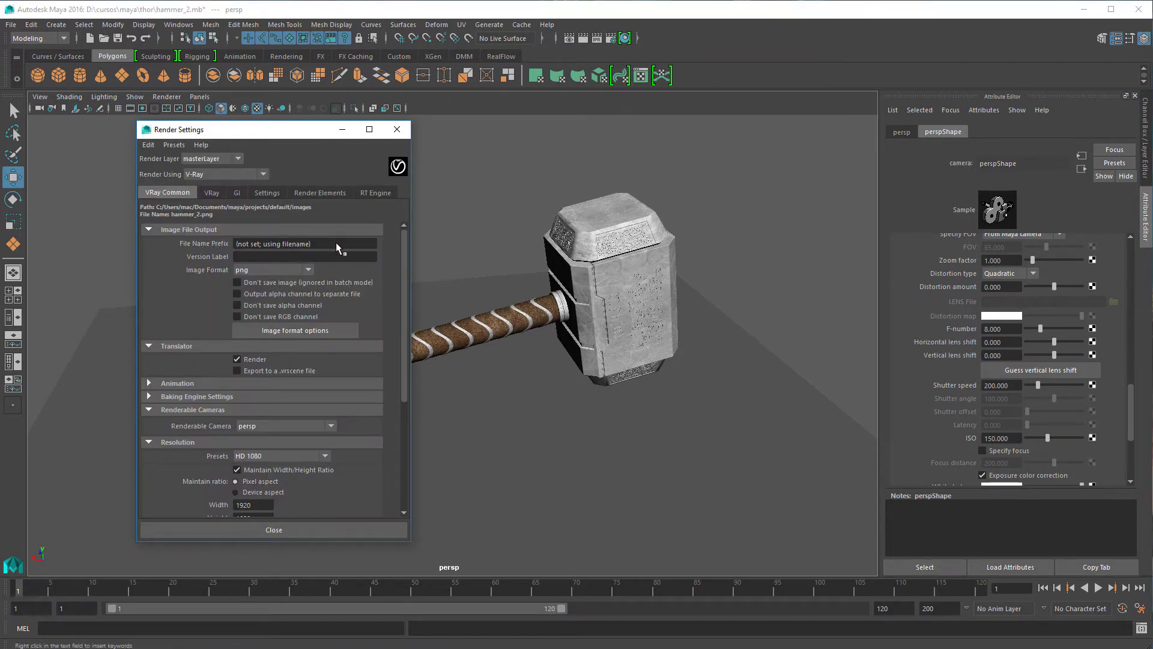
left_click(149, 383)
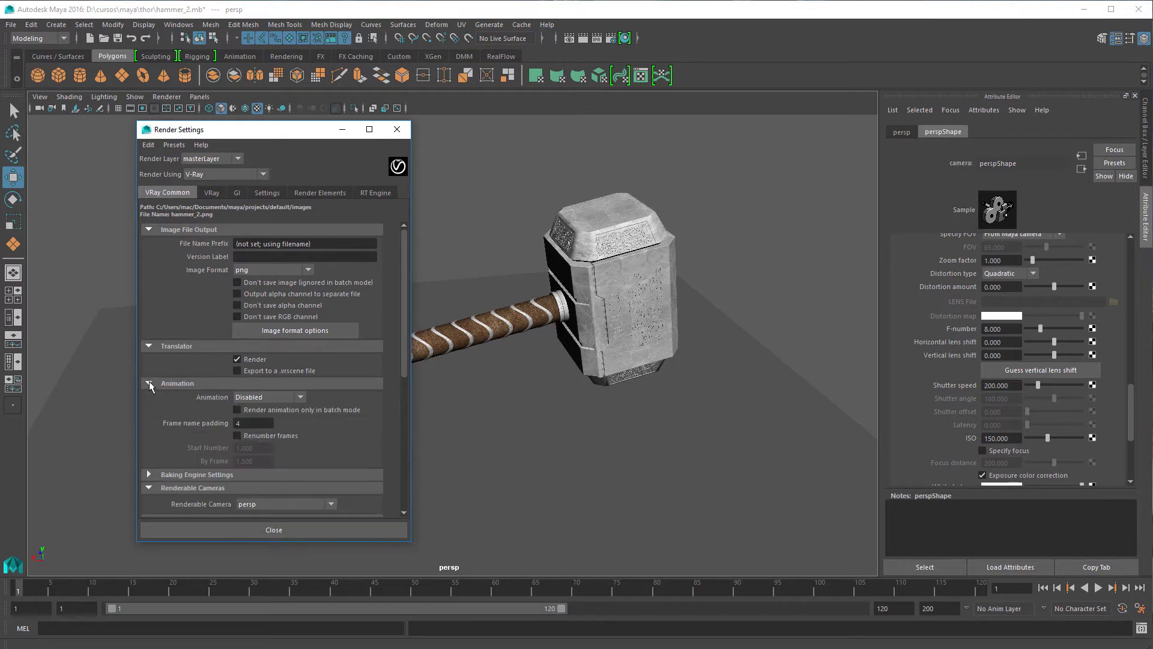
left_click(149, 383)
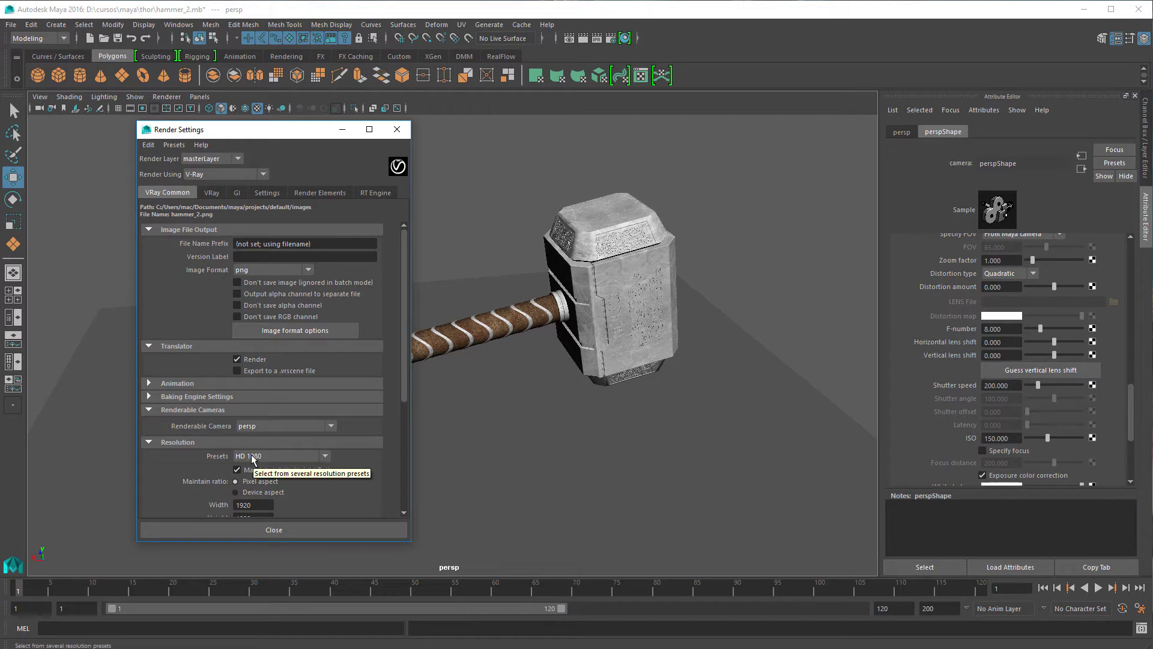
left_click(212, 193)
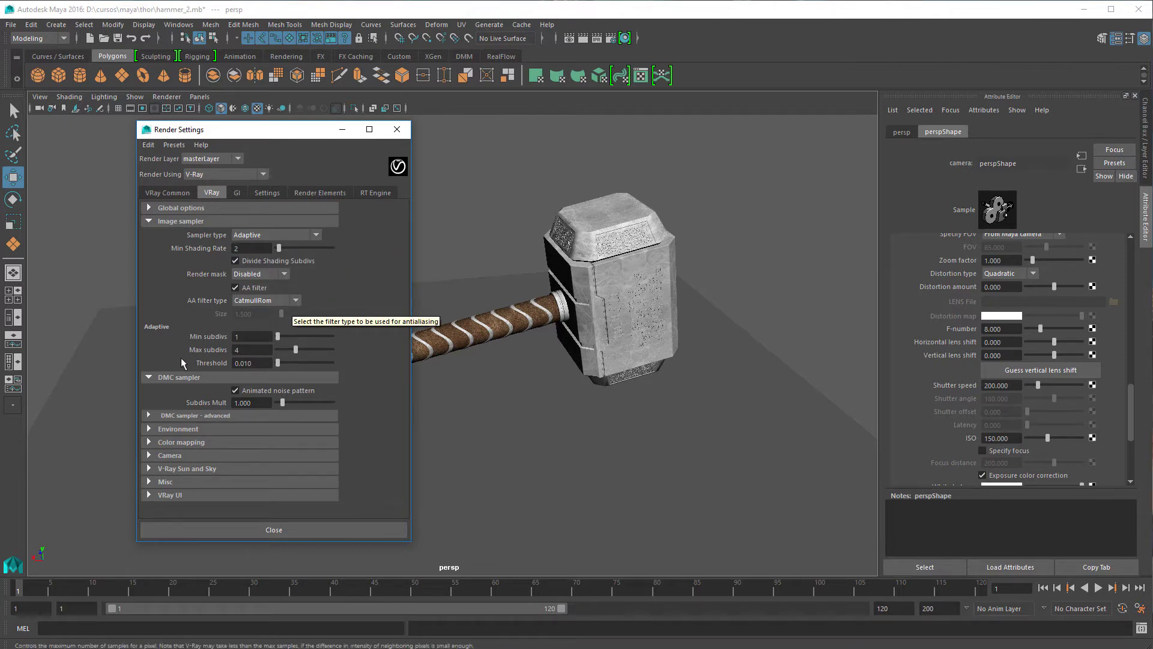
left_click(172, 469)
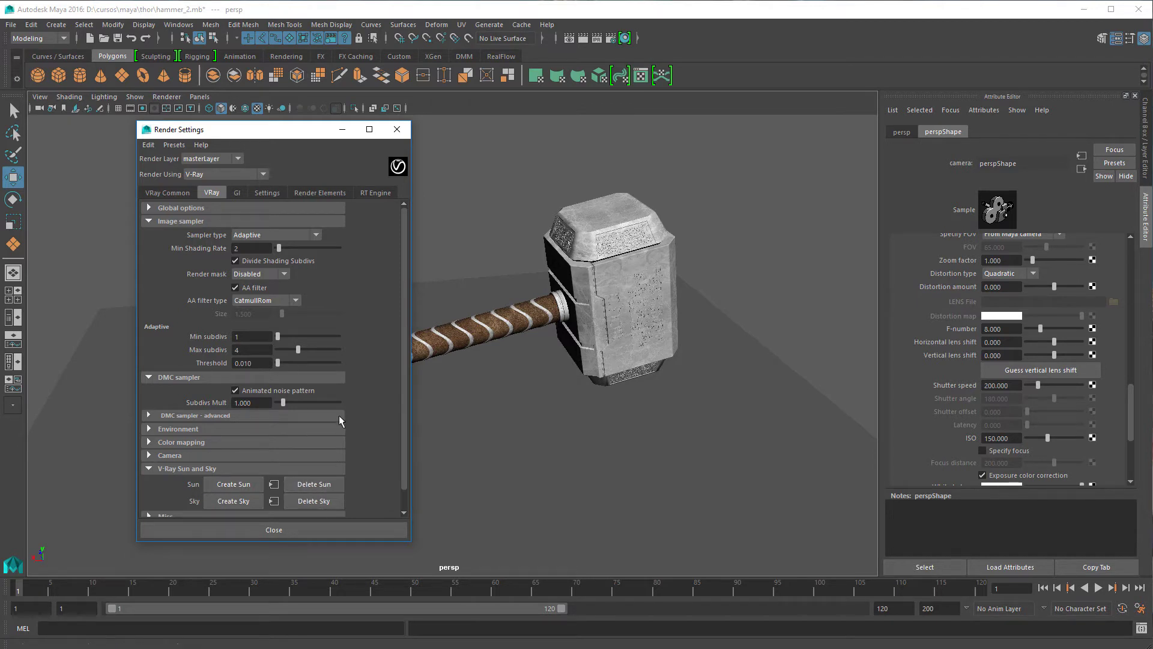
scroll(282, 430, "down", 1)
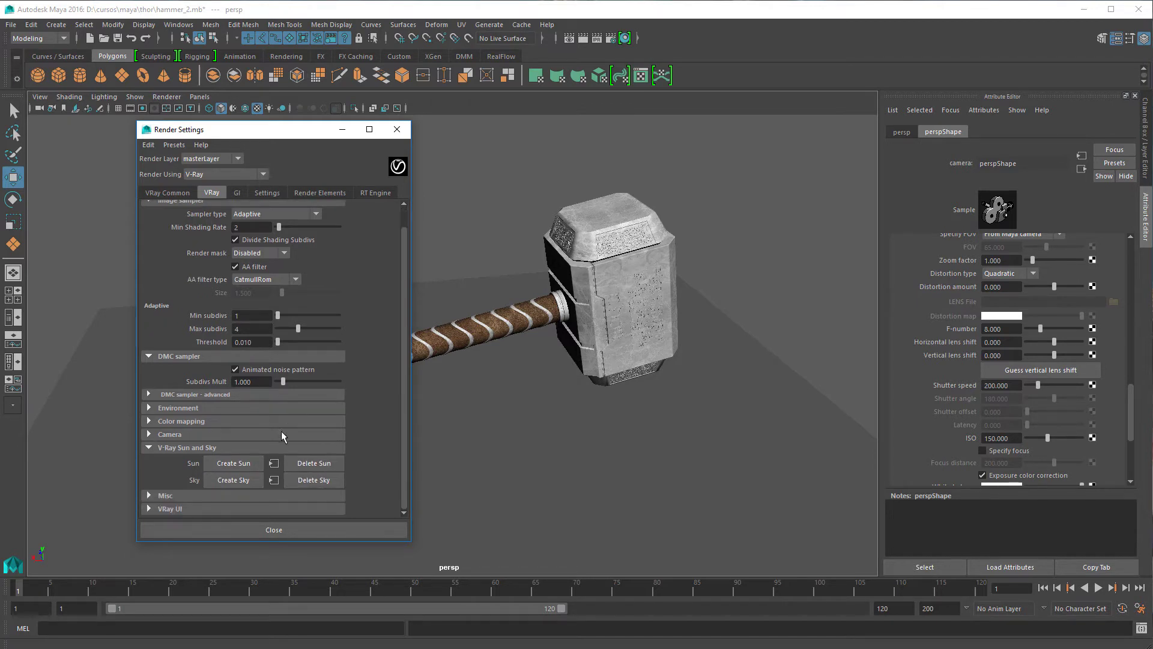
left_click(229, 480)
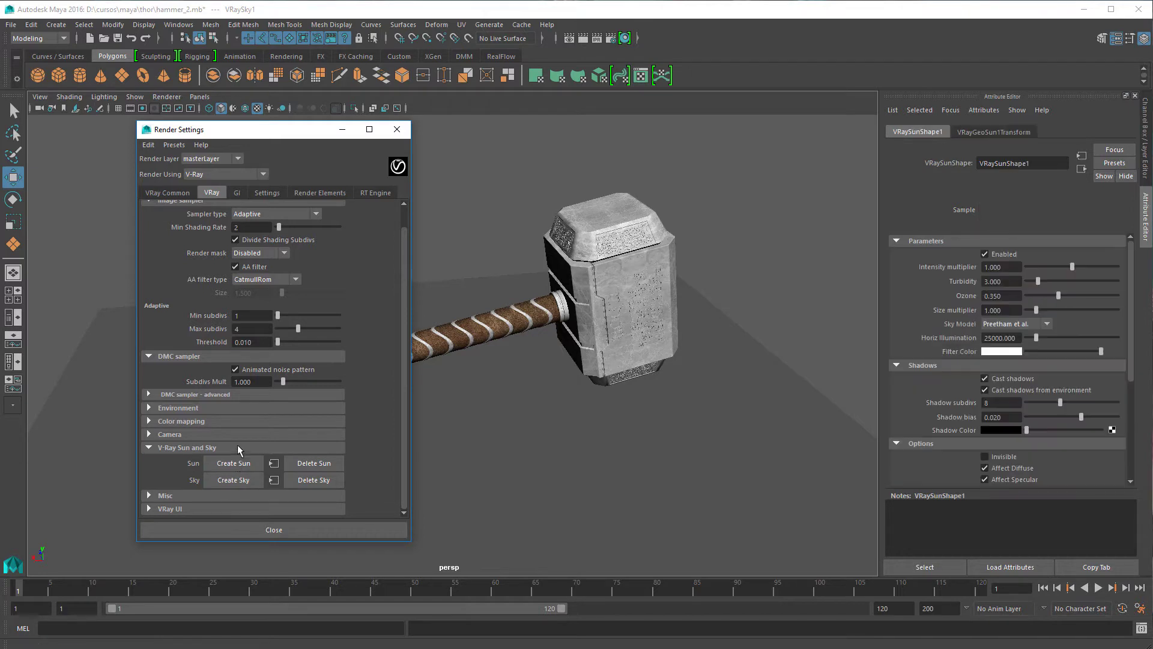
Locate the V-Ray sun around the hammer and reframe the camera with the strap in front and the head behind.
key("f")
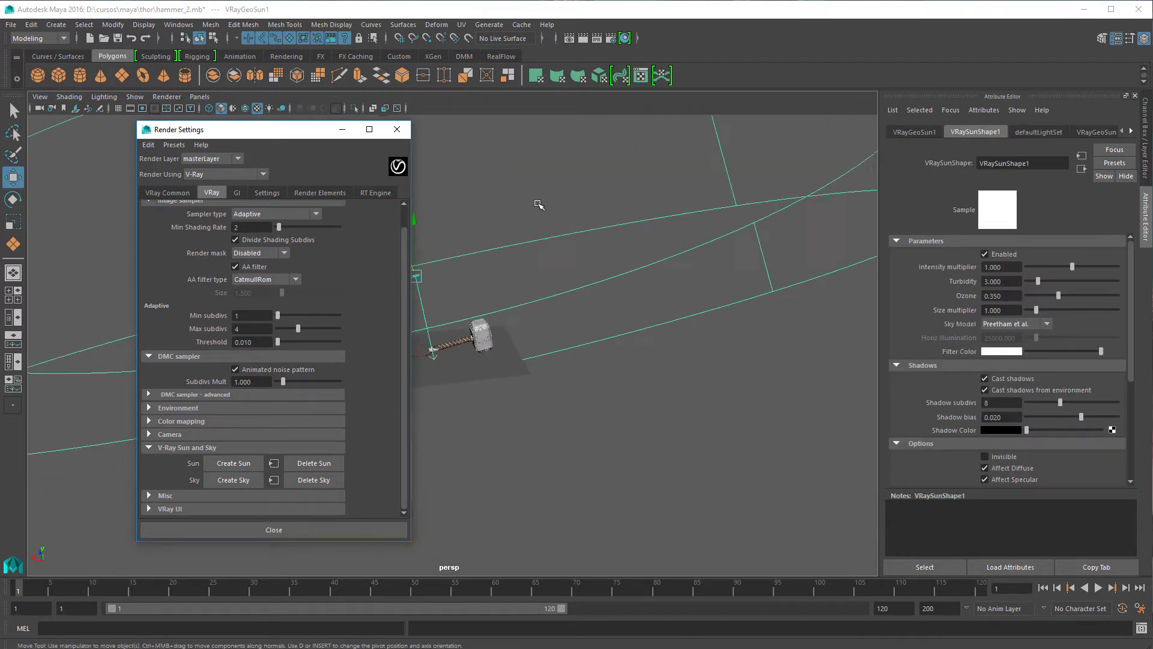
left_click(342, 129)
left_click_drag(421, 253, 411, 335, "alt")
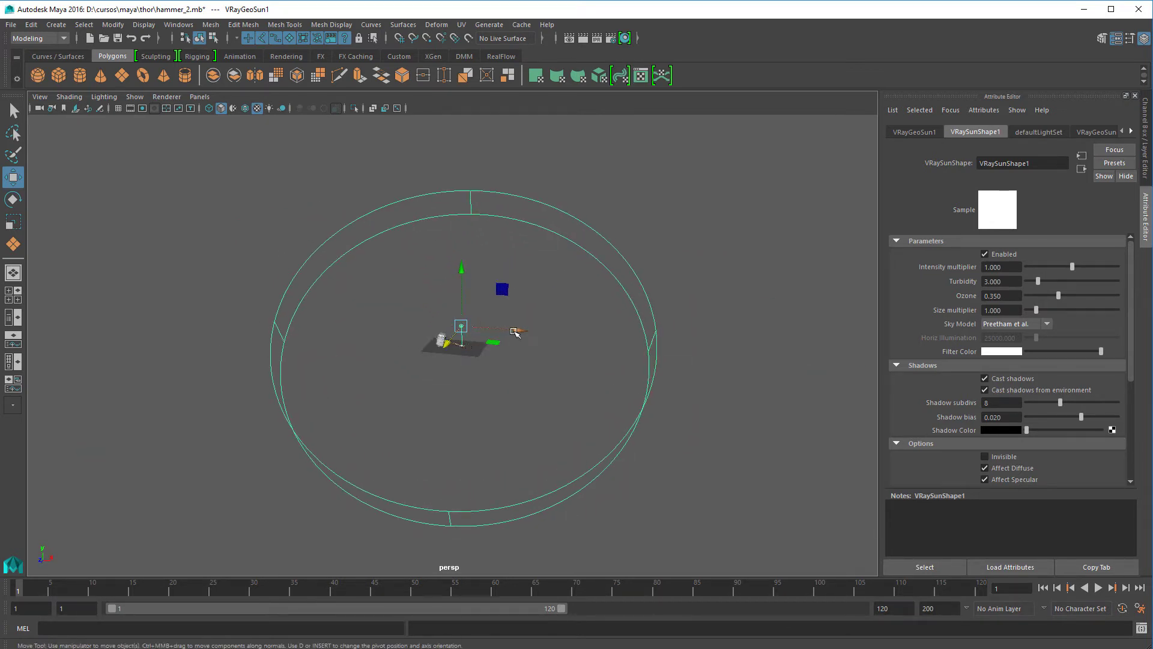
mouse_move(515, 333)
left_mouse_down("alt")
mouse_move(505, 331)
mouse_move(533, 330)
left_mouse_up("alt")
scroll(524, 329, "up", 3)
scroll(523, 330, "up", 10)
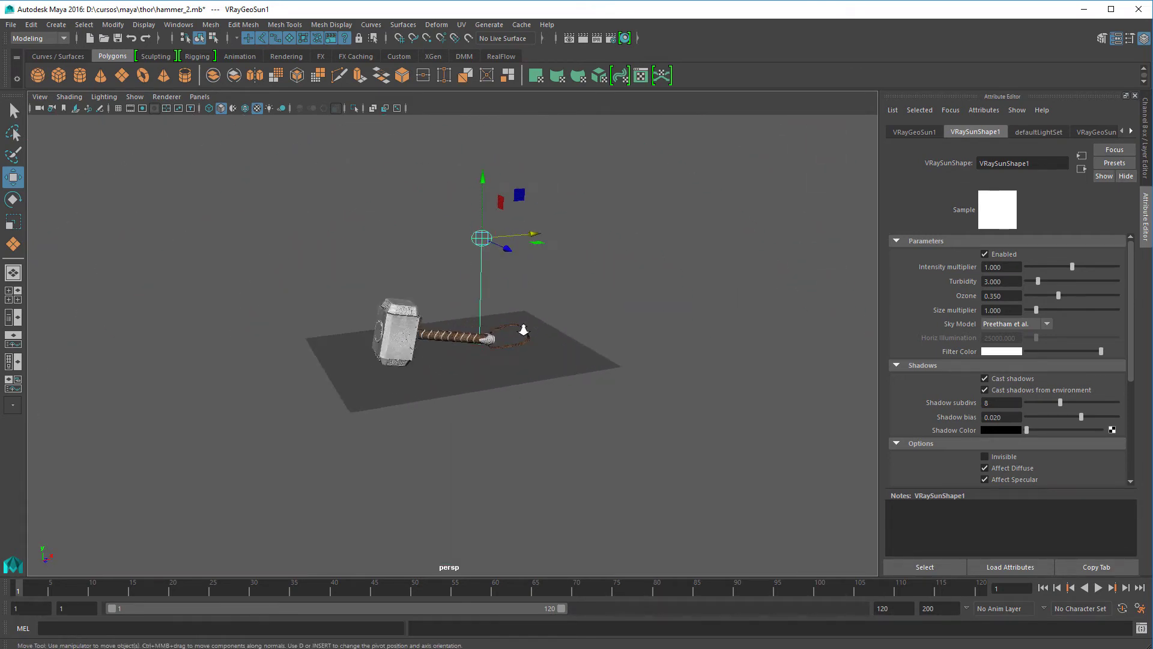
left_click_drag(597, 337, 333, 332, "alt")
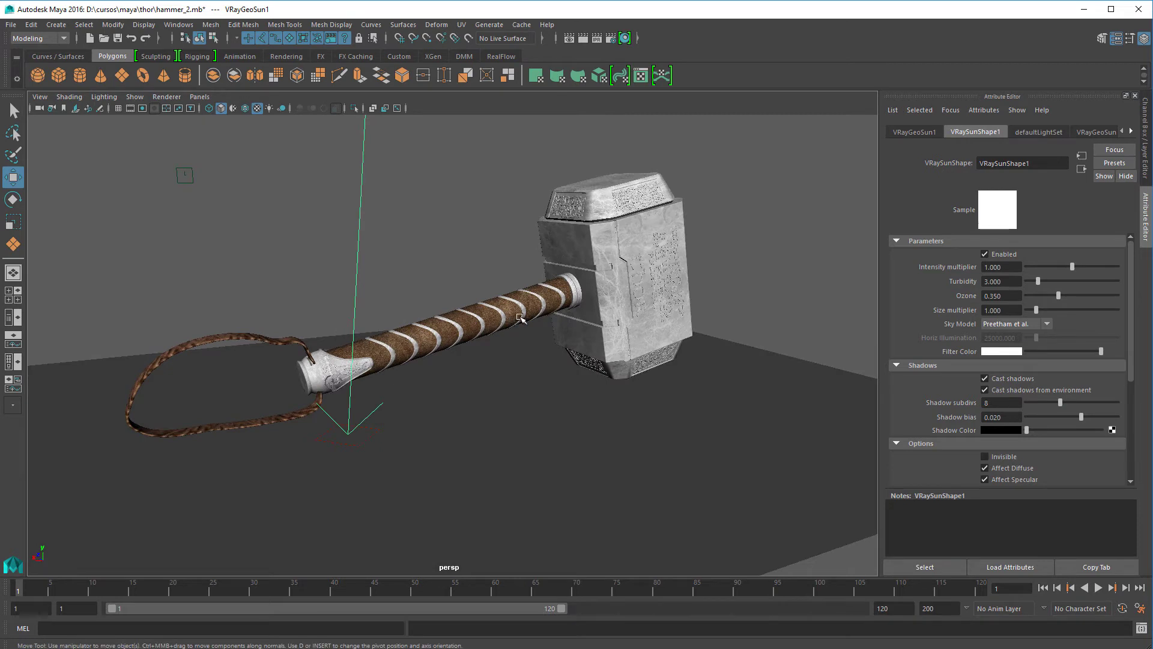
left_click_drag(521, 318, 591, 368, "alt")
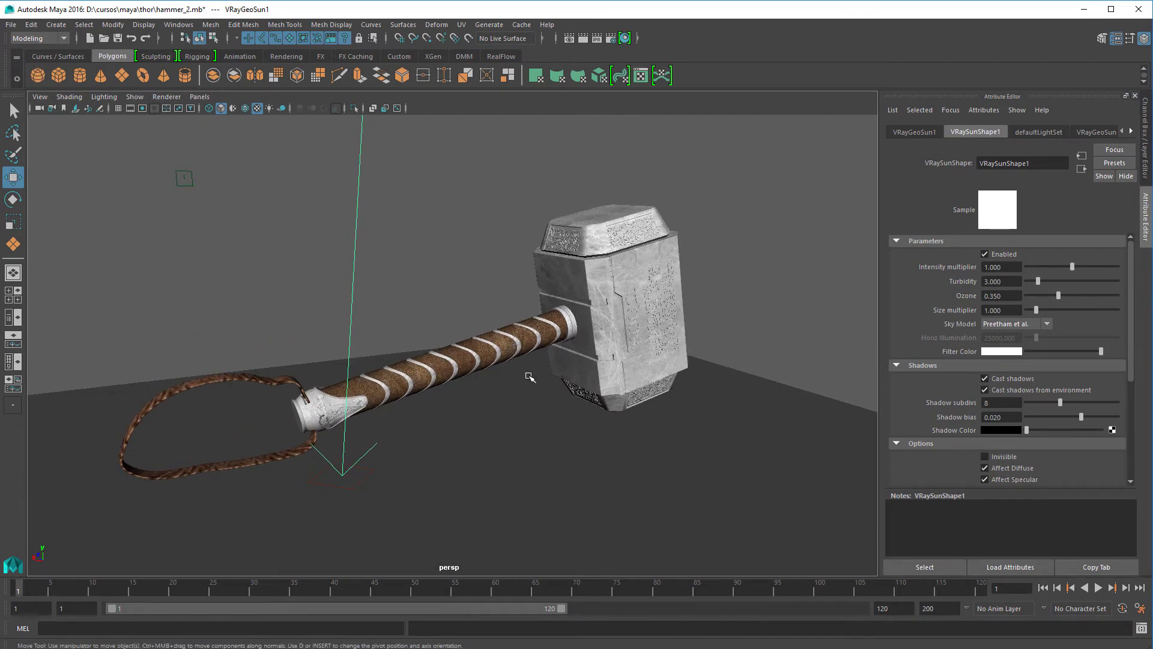
Check the V-Ray global illumination settings and render the current frame of the hammer at 1920 x 1080.
left_click(610, 38)
left_click(237, 192)
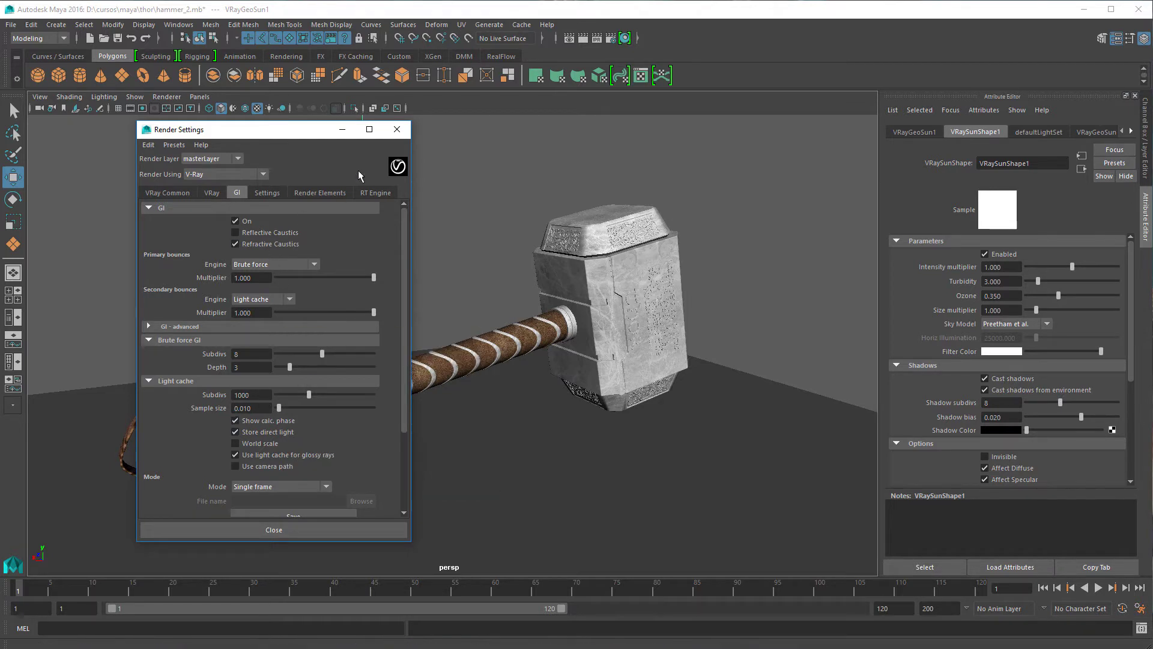
left_click(400, 130)
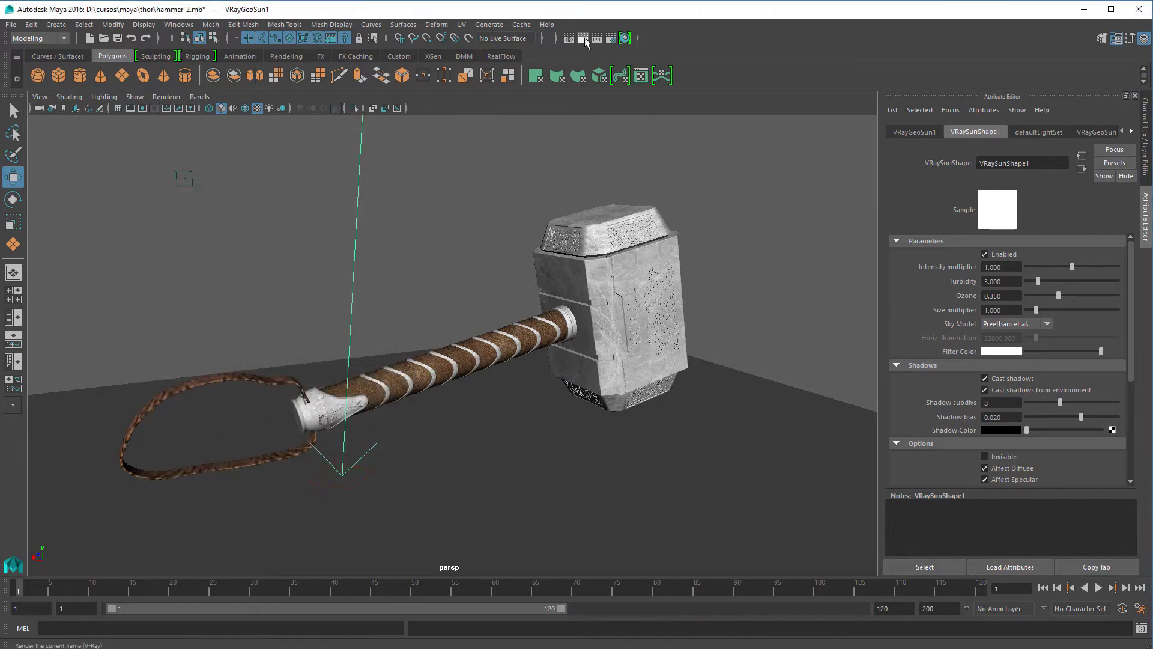
left_click(584, 38)
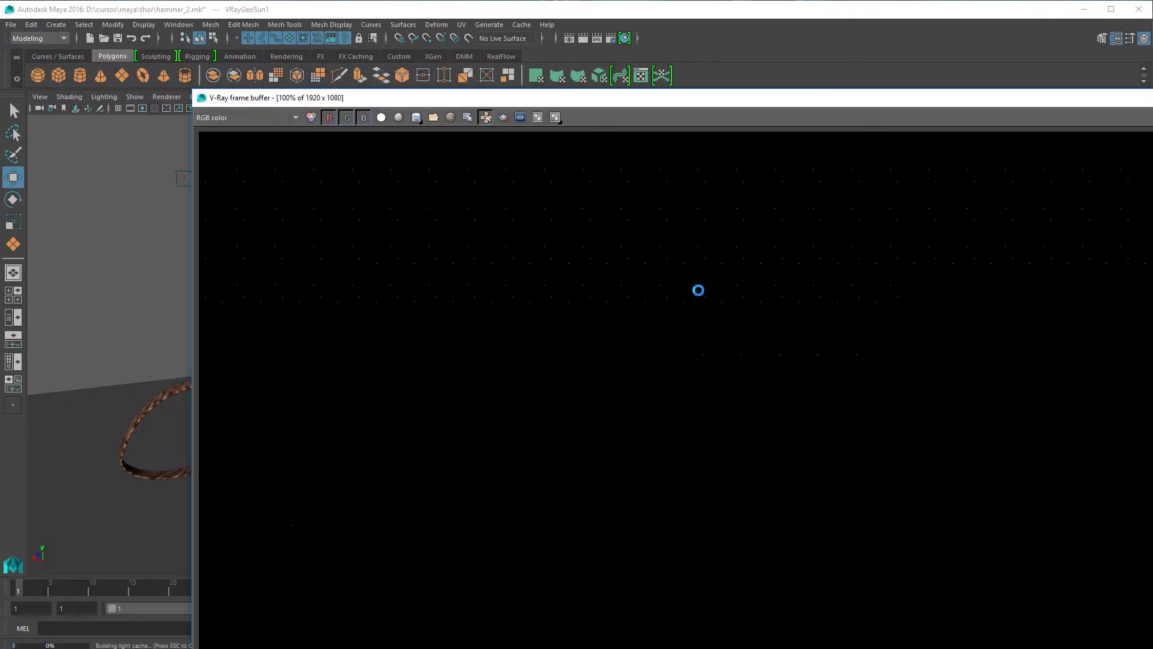
left_click_drag(725, 96, 524, 32)
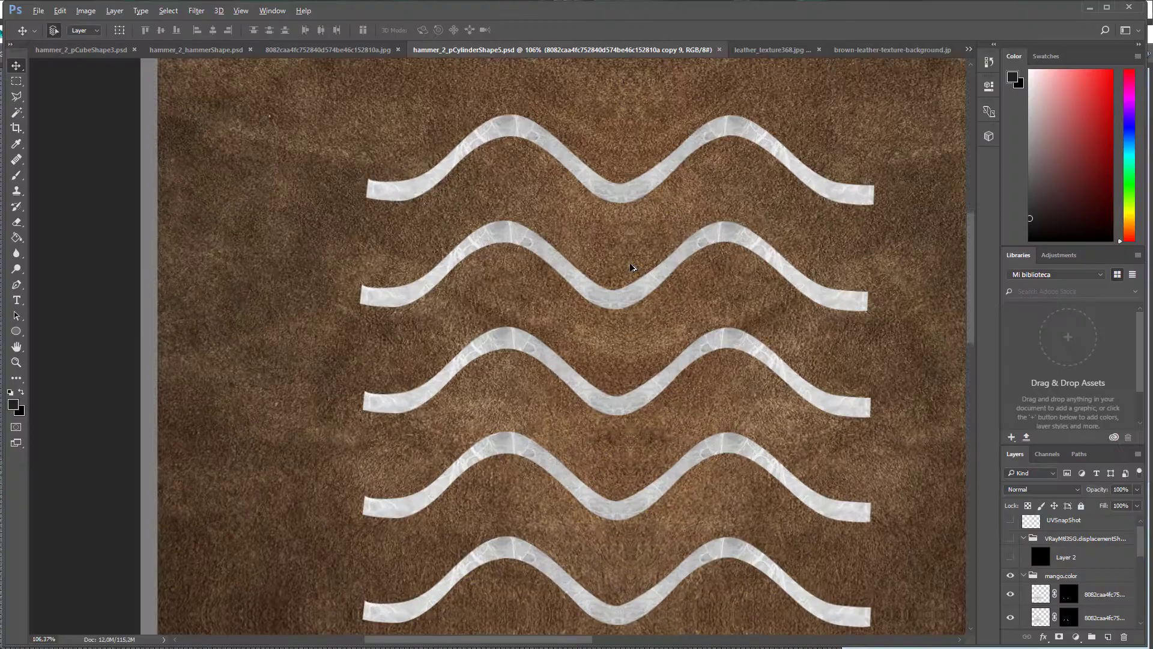
Switch to Photoshop and save hammer_2_pCylinderShape5.psd as mango.png in the thor folder, replacing the existing file and using smallest compression.
scroll(638, 261, "down", 4, "alt")
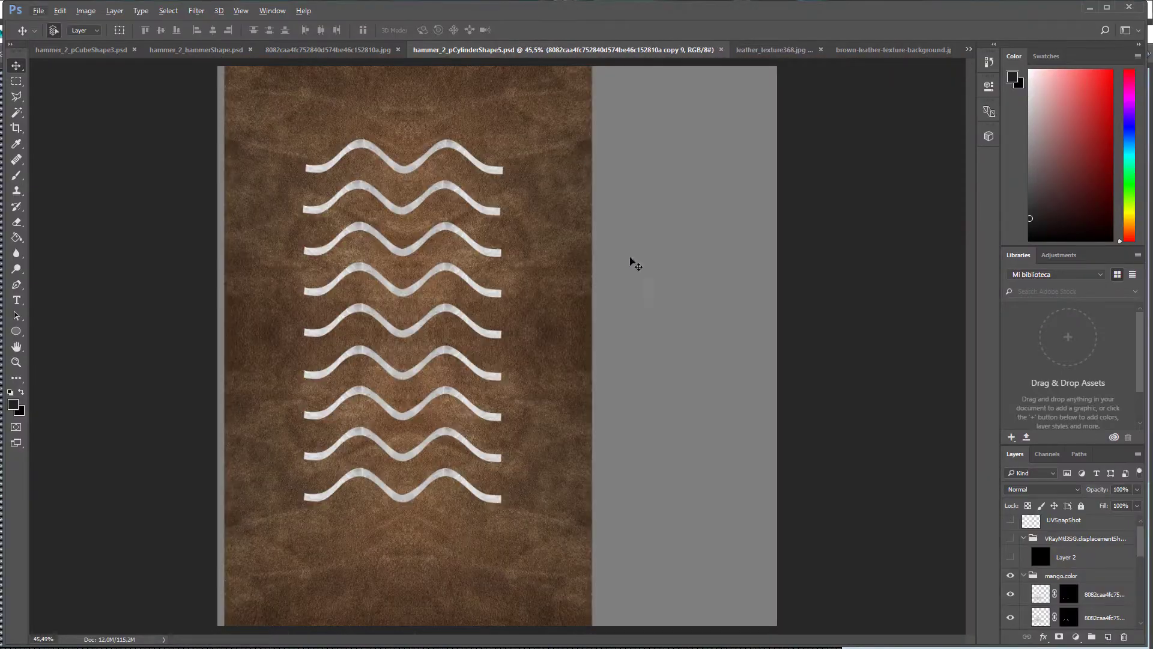
left_click(38, 11)
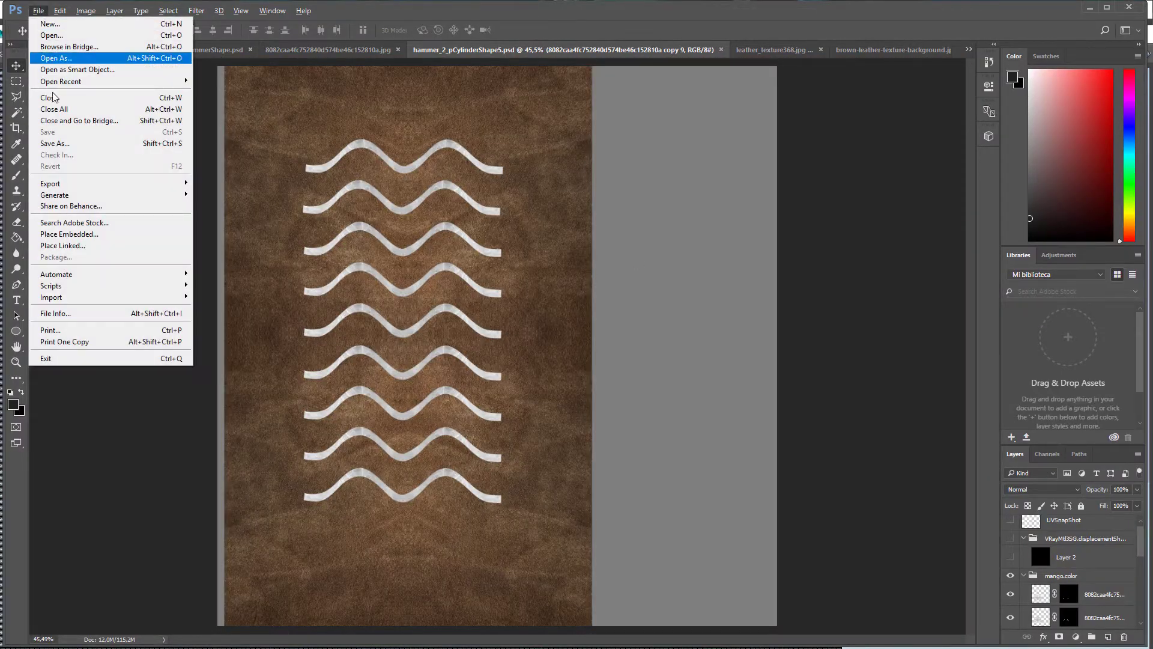
left_click(72, 143)
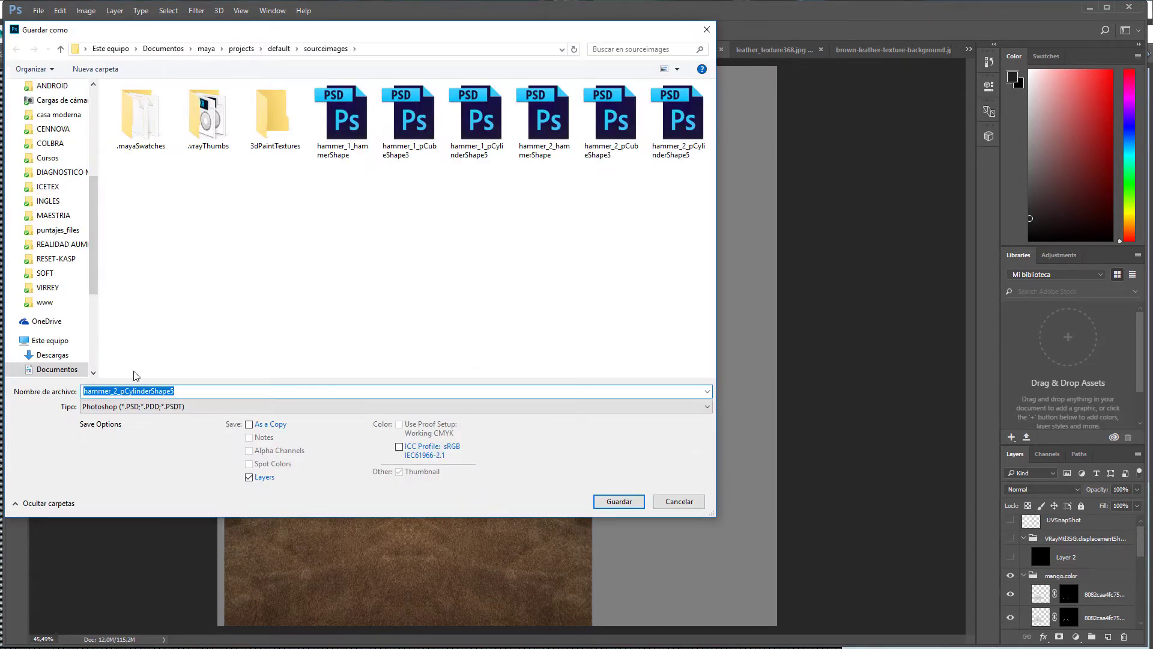
left_click(138, 406)
left_click(120, 574)
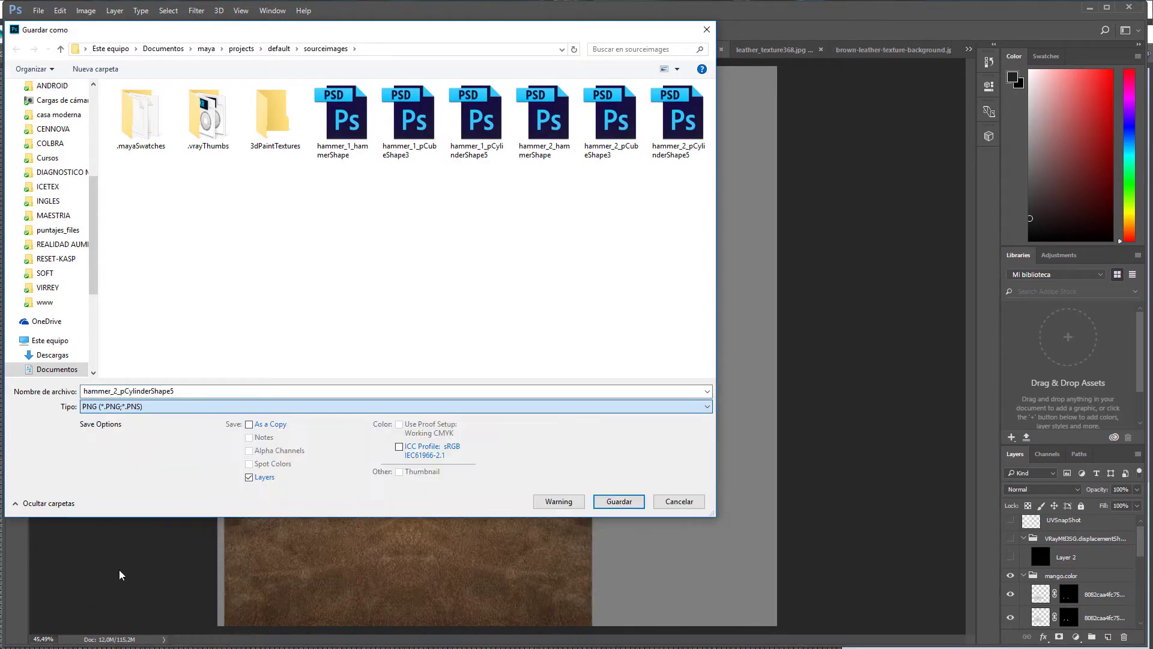
left_click(201, 391)
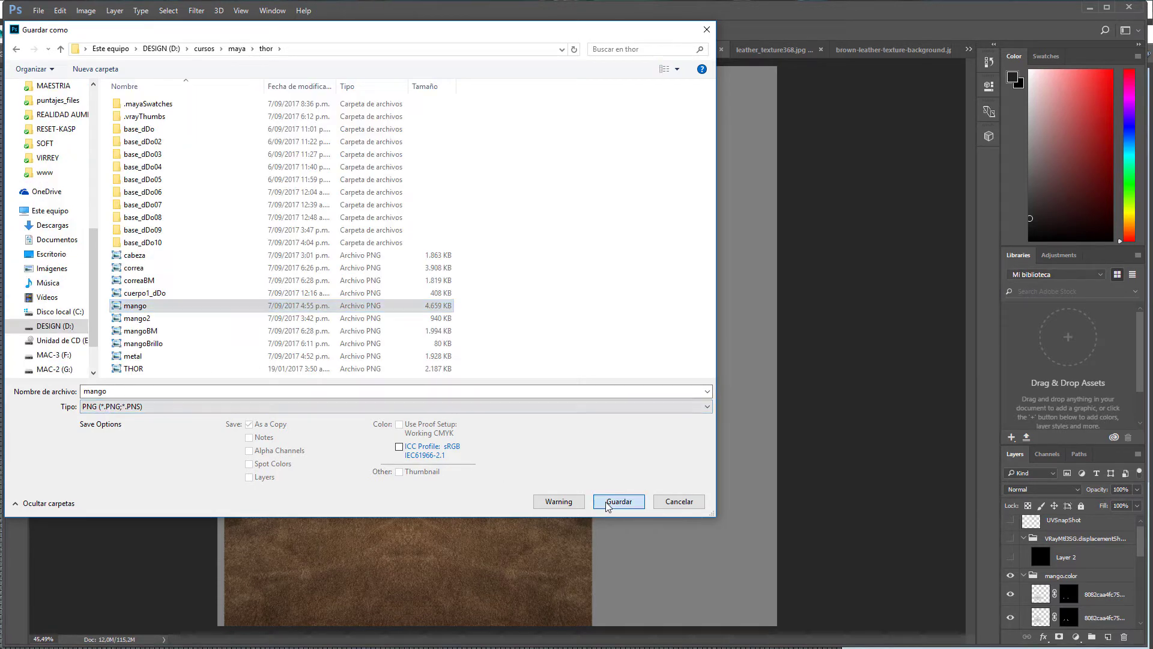
left_click(622, 502)
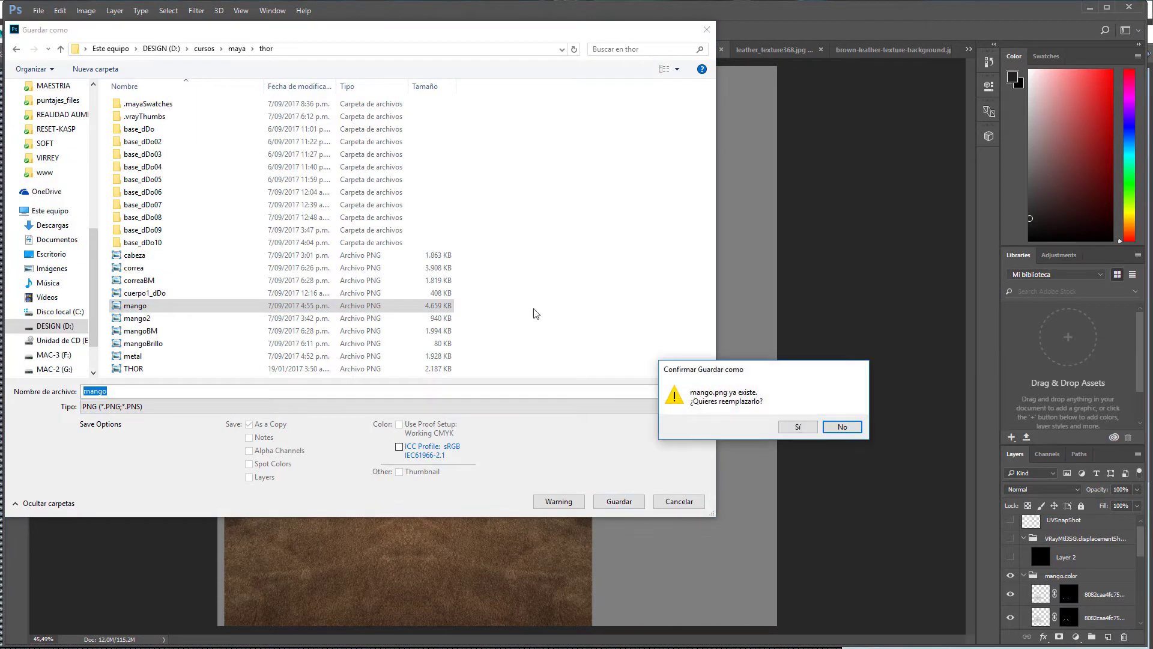
left_click(792, 428)
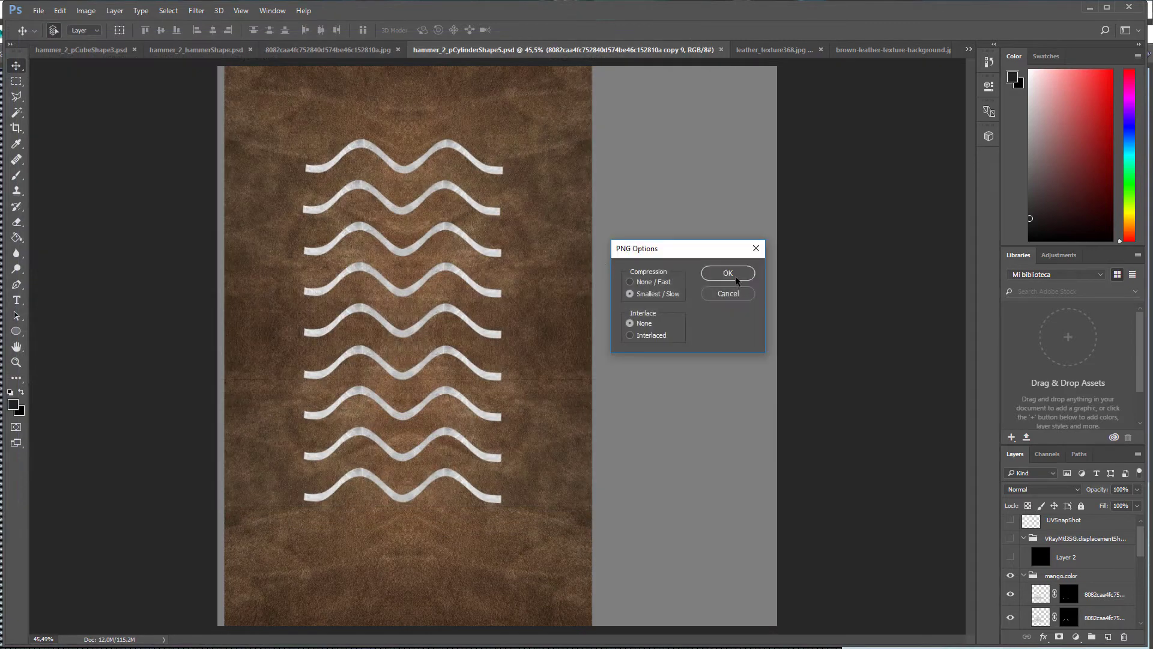
left_click(729, 274)
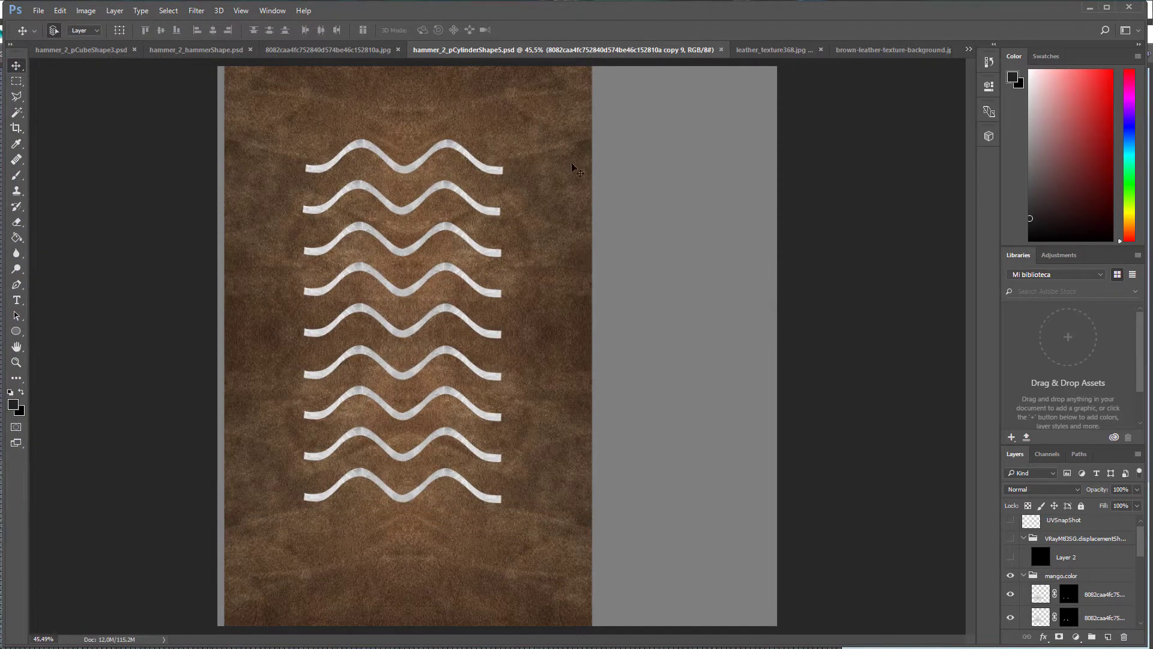
Save hammer_2_hammerShape.psd as metal.png in the thor folder, replacing the existing file with smallest compression and no interlacing.
left_click(371, 51)
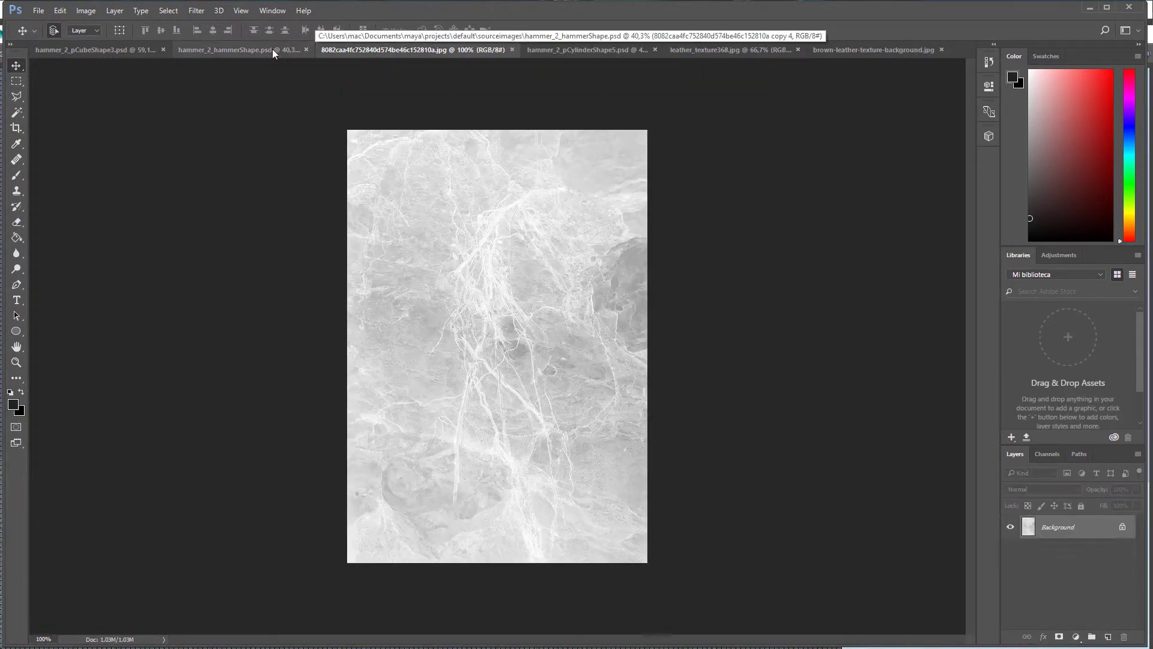
left_click(252, 49)
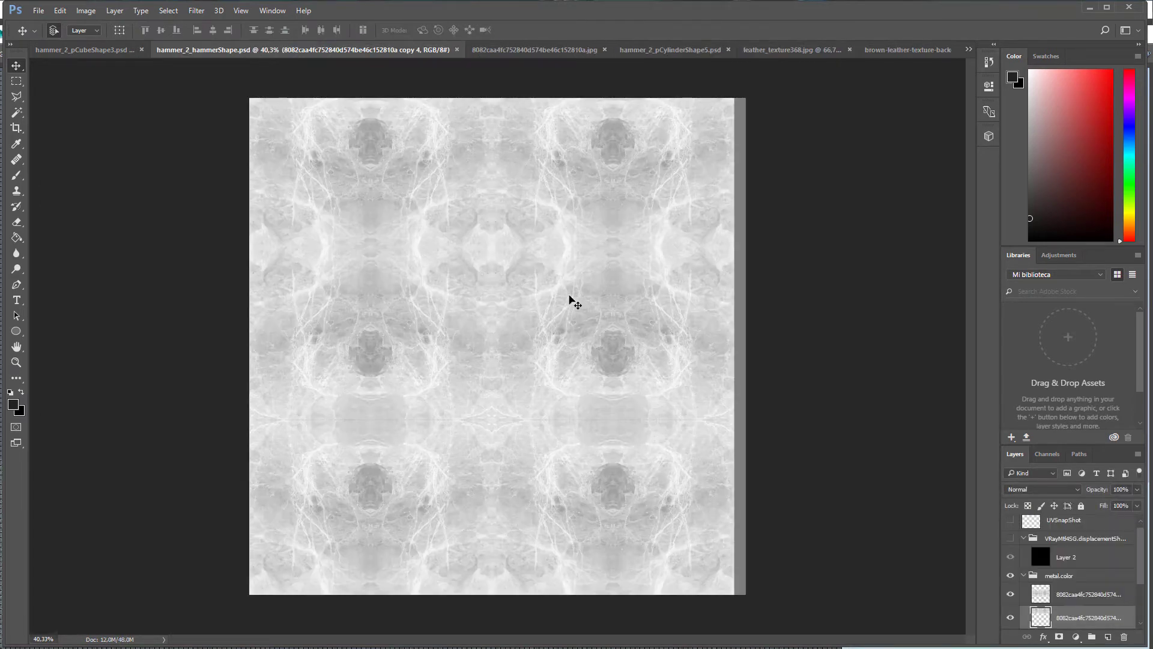
left_click(38, 11)
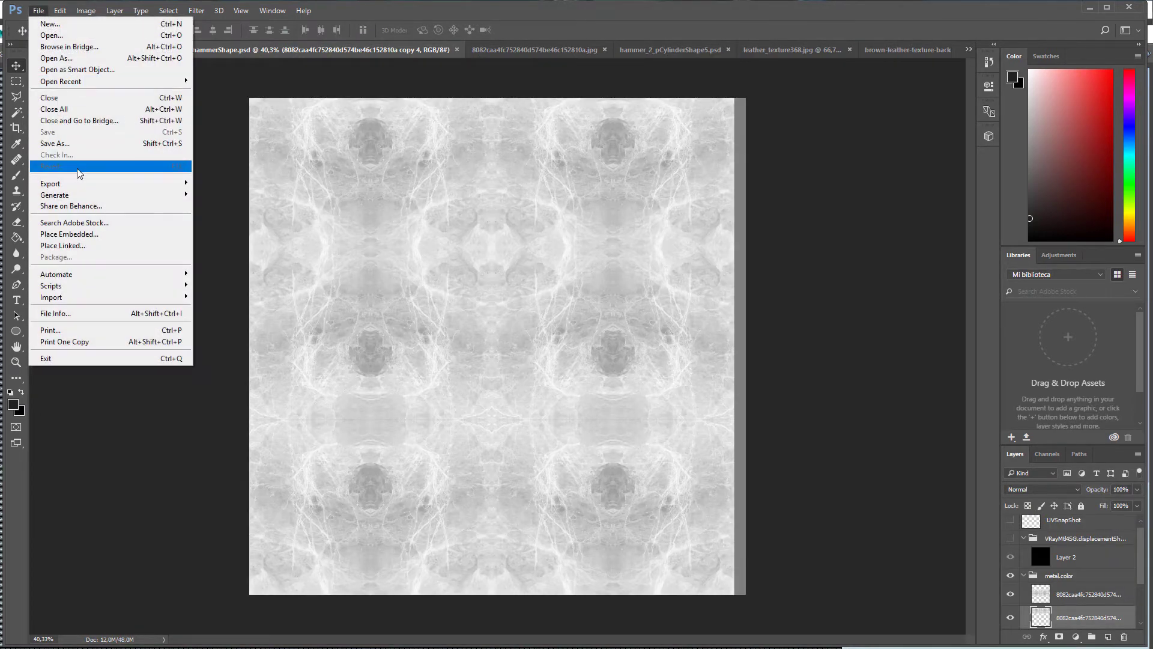
left_click(64, 144)
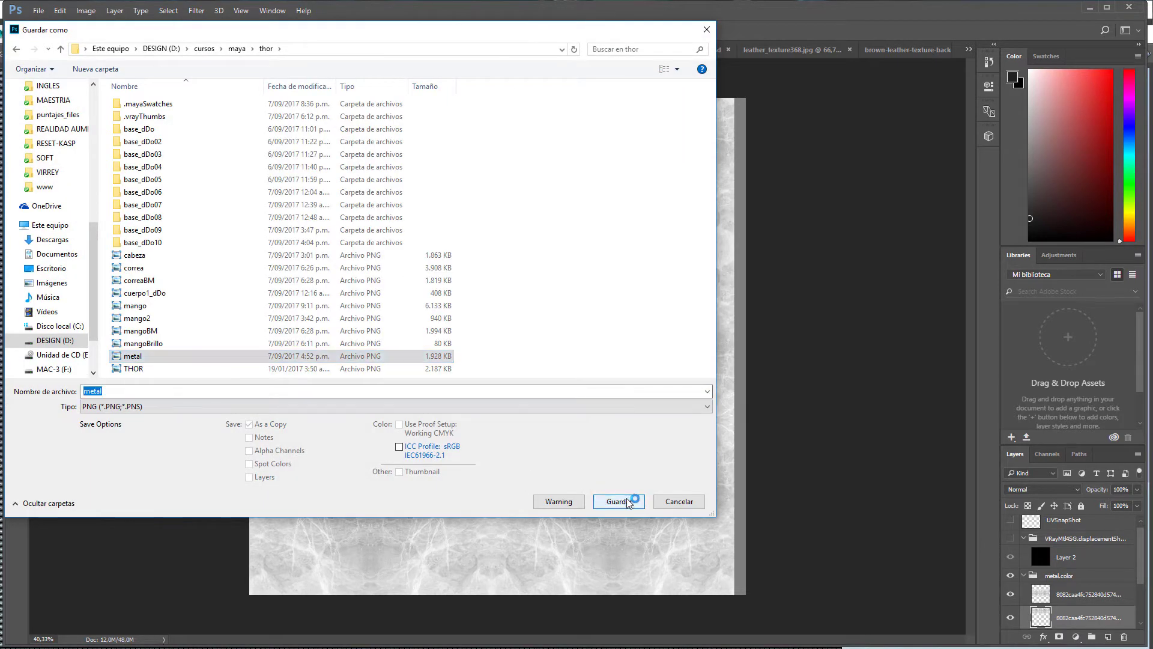
left_click(619, 501)
left_click(799, 427)
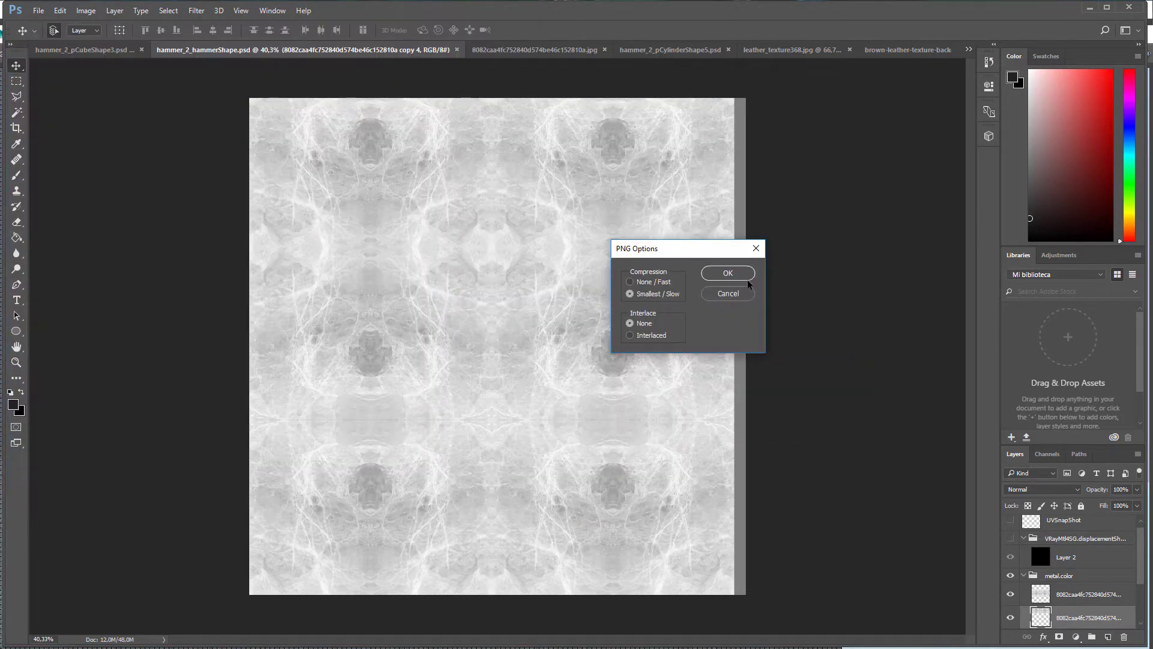
left_click(745, 275)
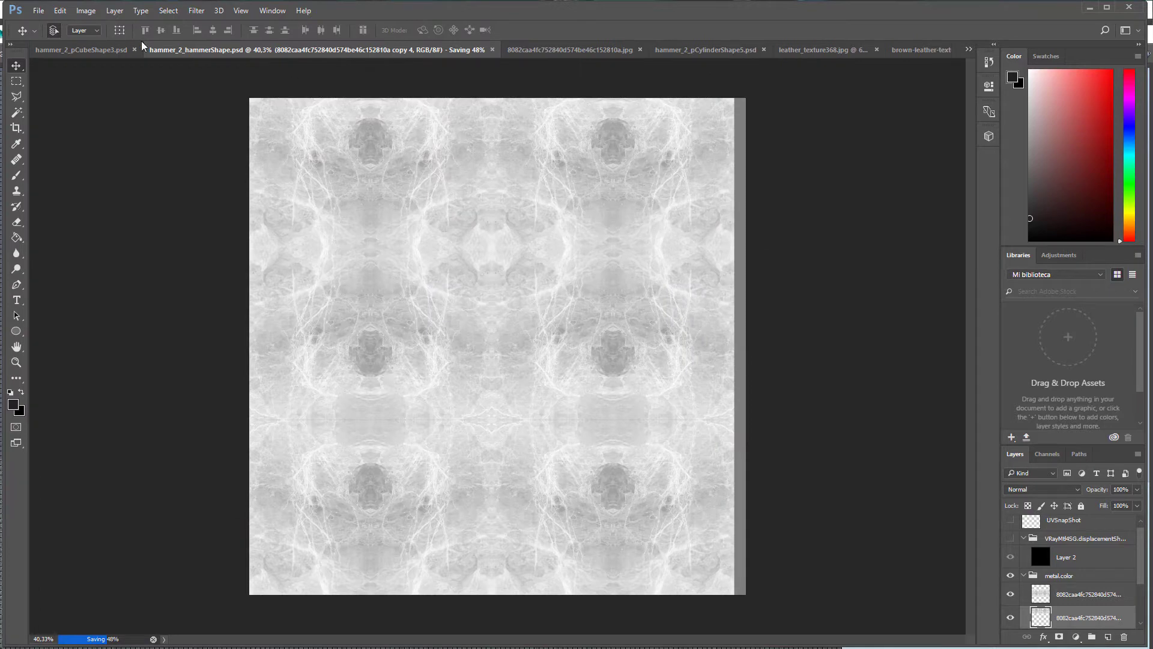
In hammer_2_pCubeShape3.psd, show the UVSnapShot layer and merge the two IMG8244-2 copy layers in the correa.color group.
left_click(107, 51)
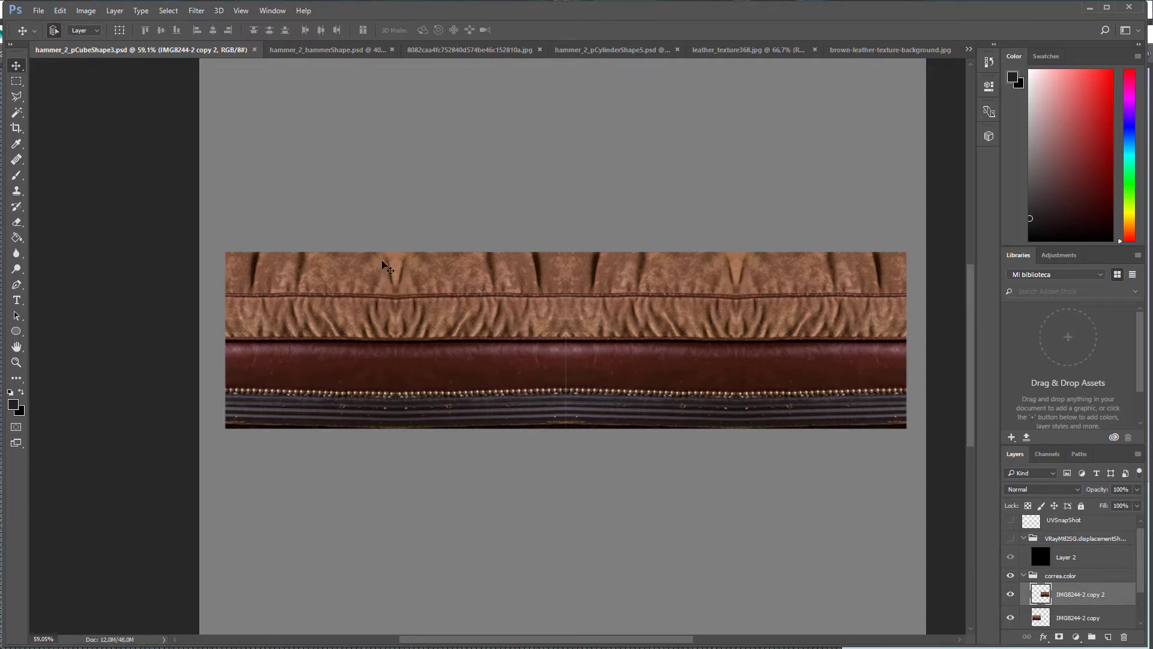
left_click(1010, 521)
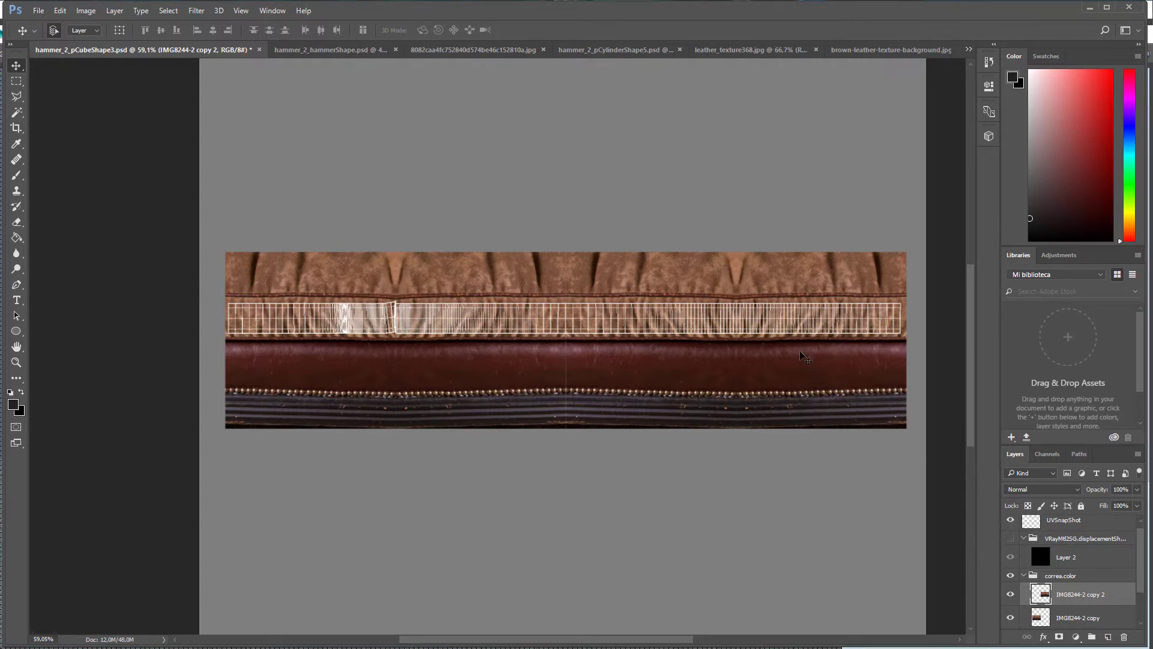
scroll(731, 345, "up", 1, "alt")
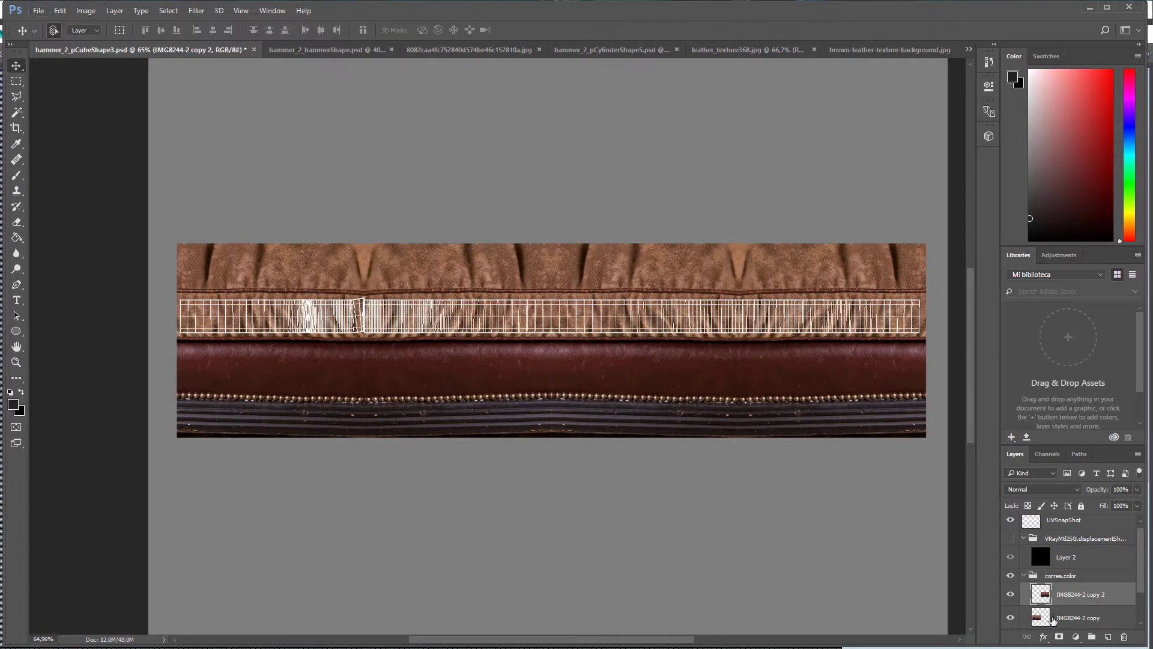
right_click(1088, 619)
left_click(1118, 423)
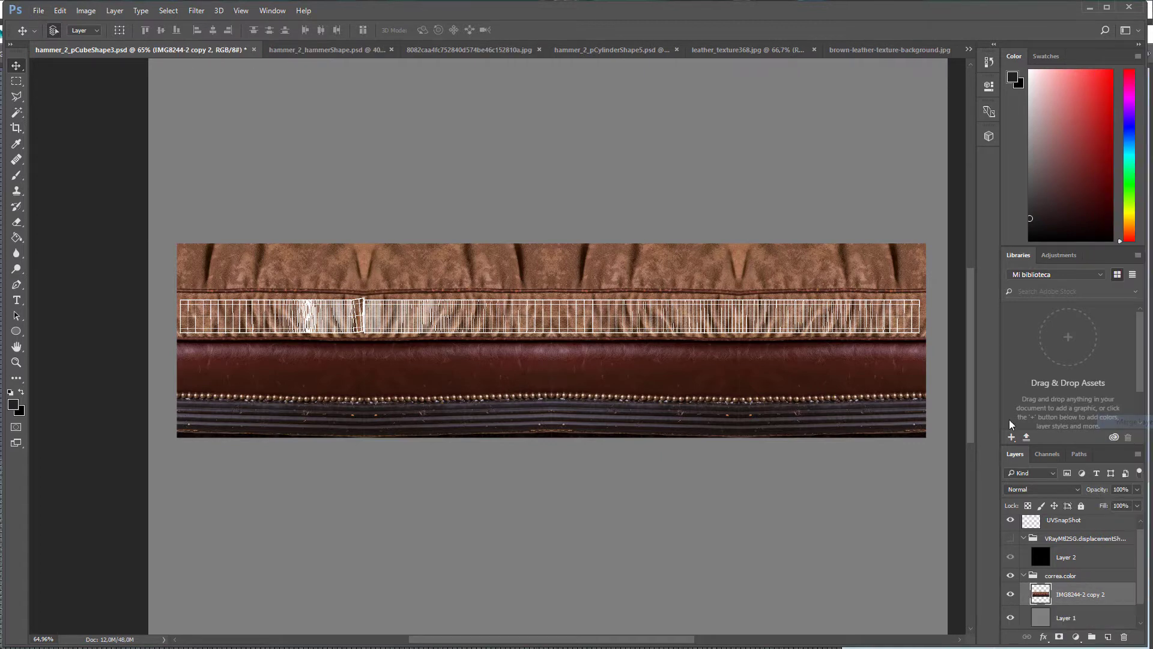
Squash the merged IMG8244-2 copy 2 layer vertically to 70.68% around the UV strip, and hide the UVSnapShot layer.
key("ctrl+t")
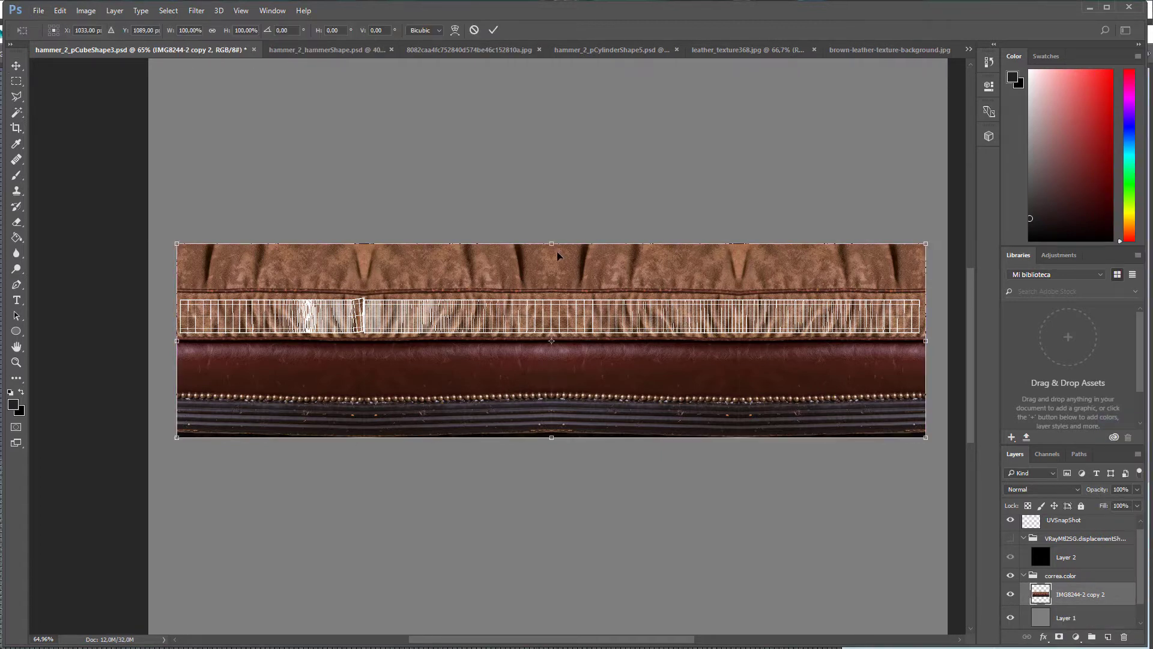
left_click_drag(556, 244, 562, 256)
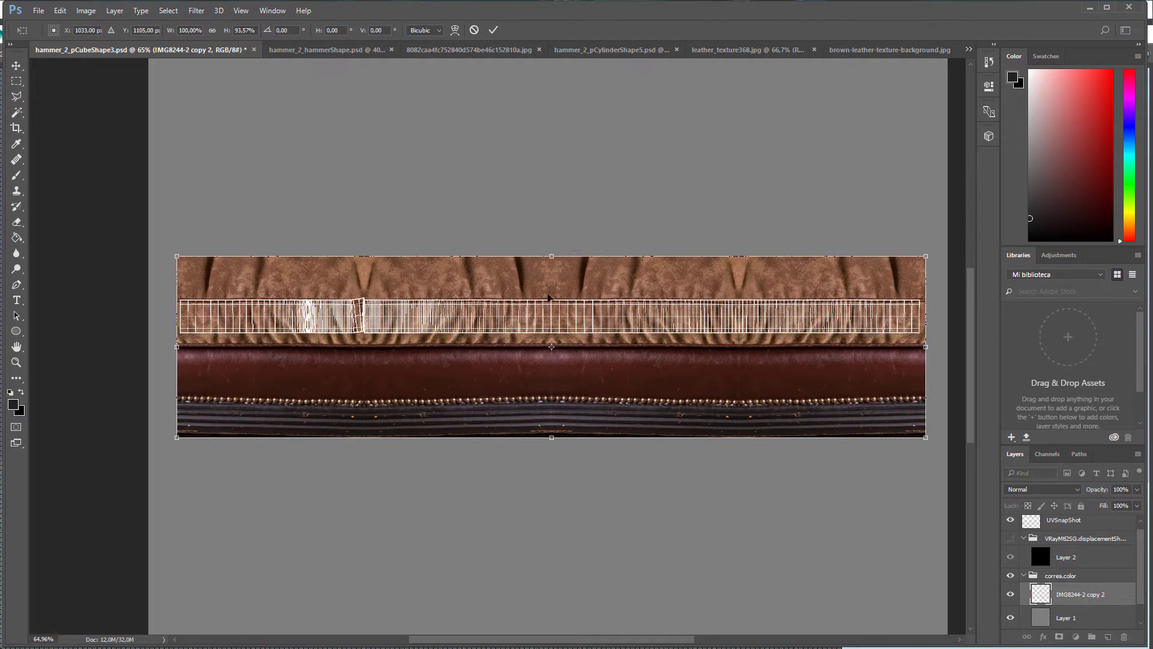
left_click_drag(551, 437, 552, 413)
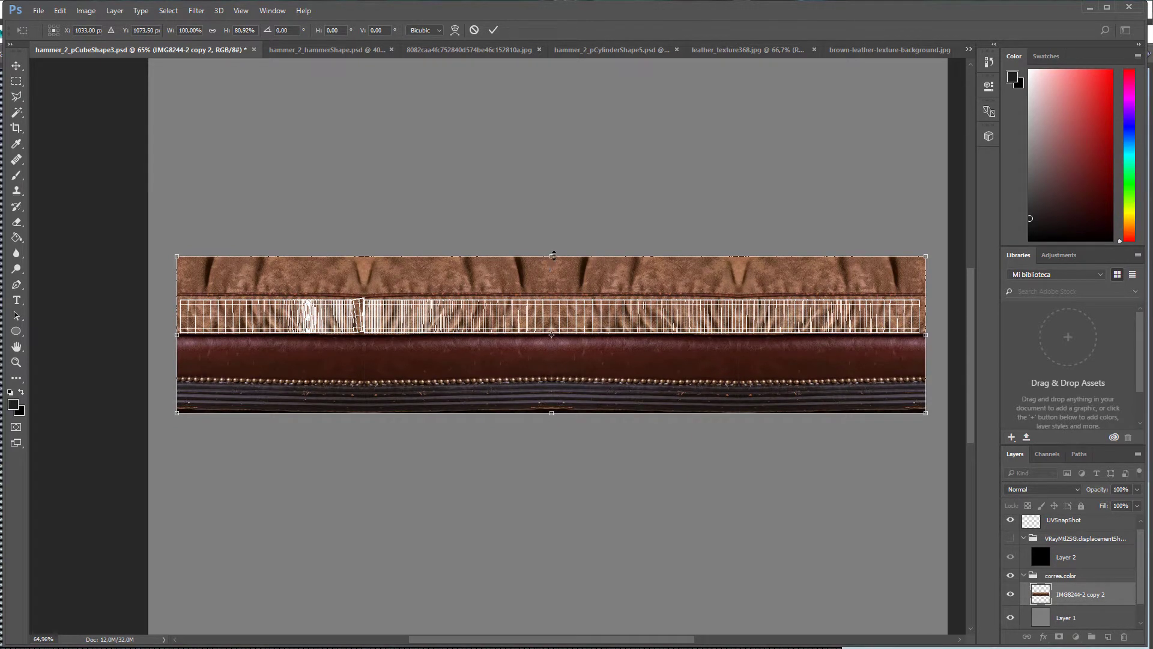
left_click_drag(553, 256, 557, 265)
left_click_drag(552, 413, 563, 405)
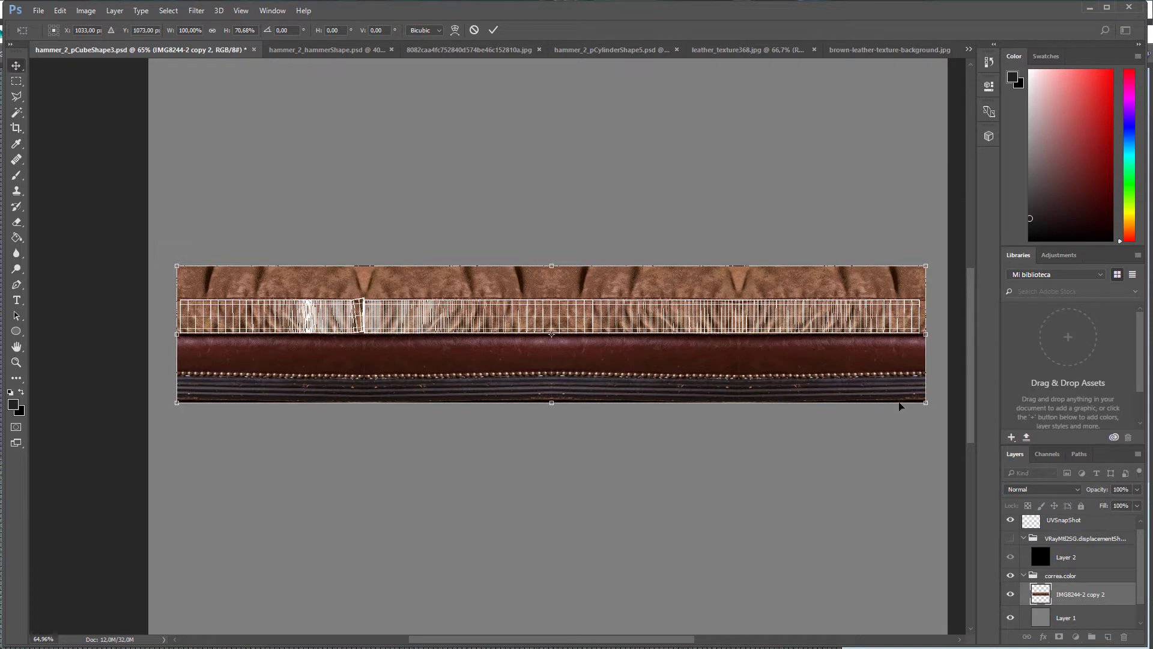
key("Return")
left_click(1011, 520)
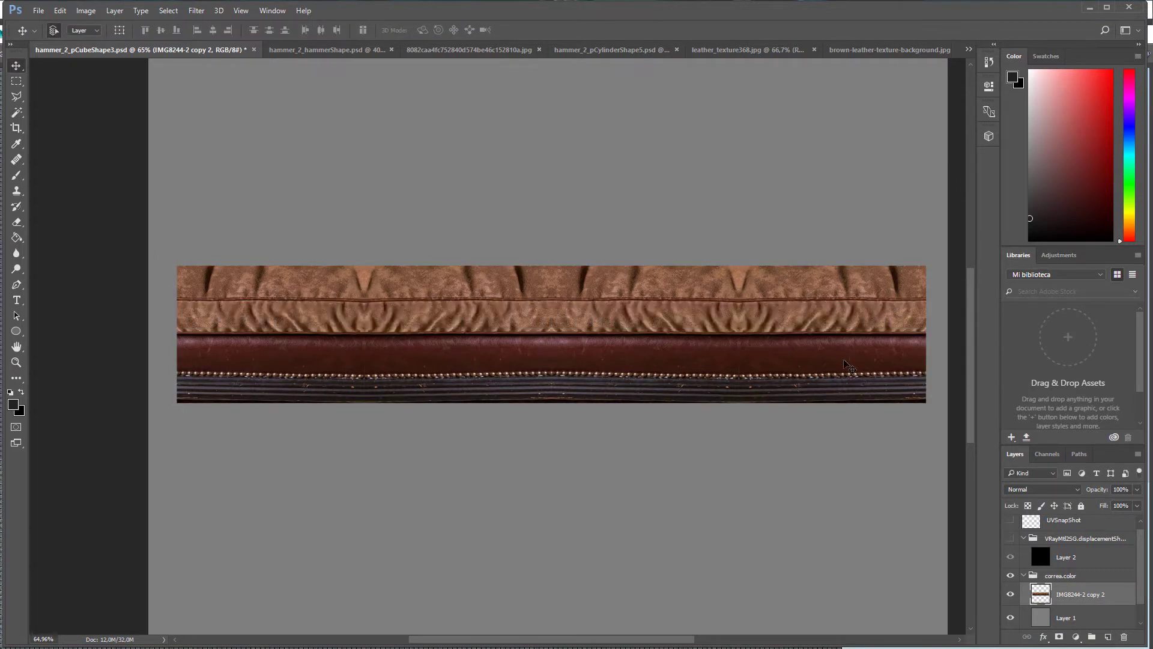
Save the PSD, and save a copy as correa.png in the thor folder, replacing the existing file with smallest compression and no interlacing.
key("ctrl+s")
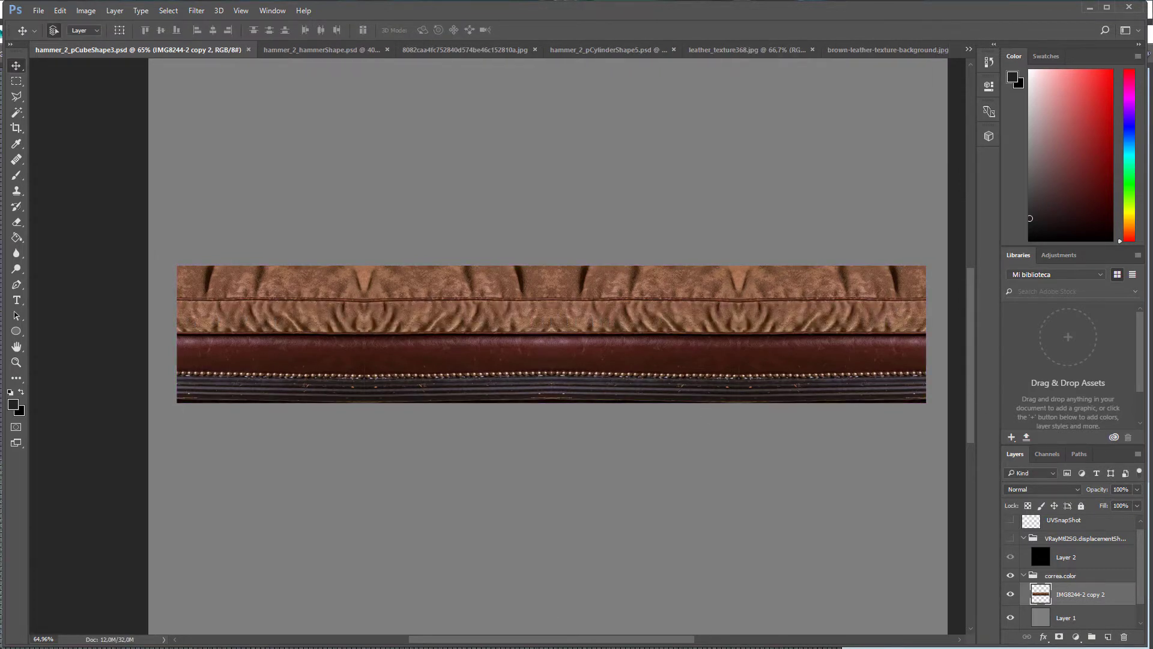
left_click(115, 145)
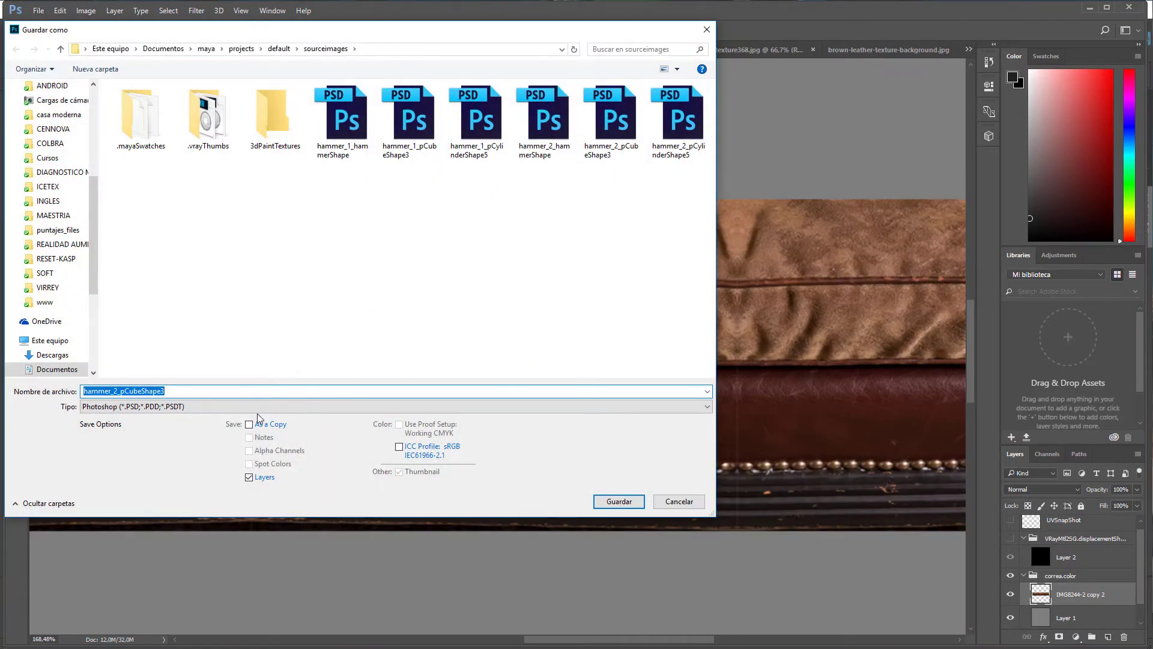
left_click(220, 407)
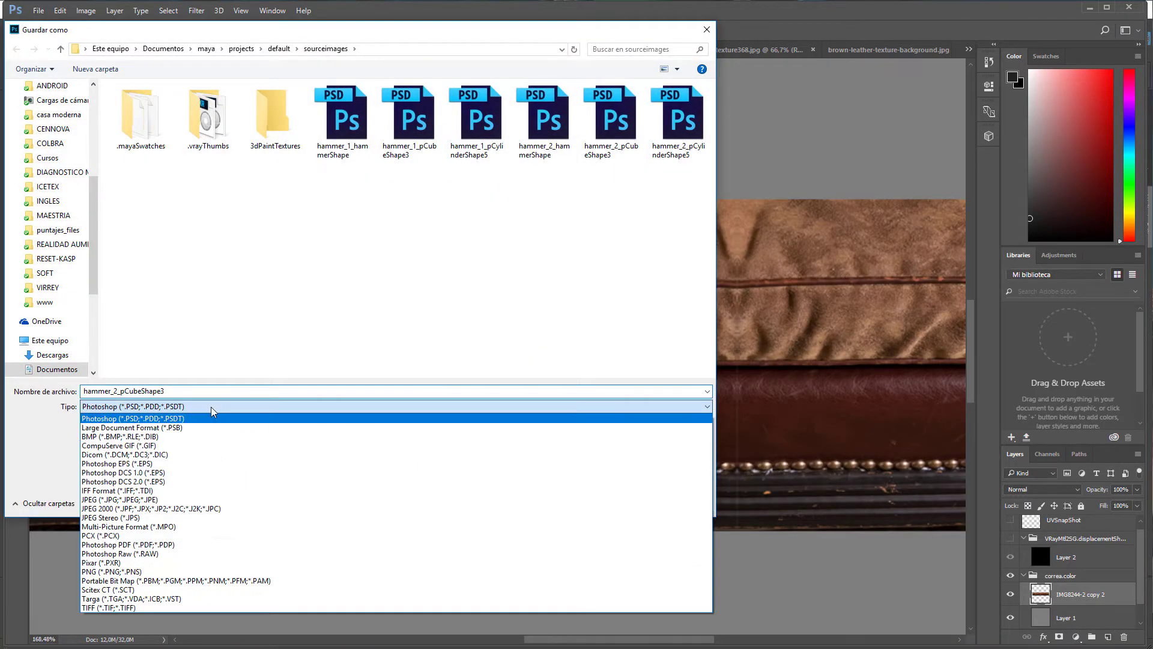
left_click(105, 575)
scroll(60, 312, "down", 5)
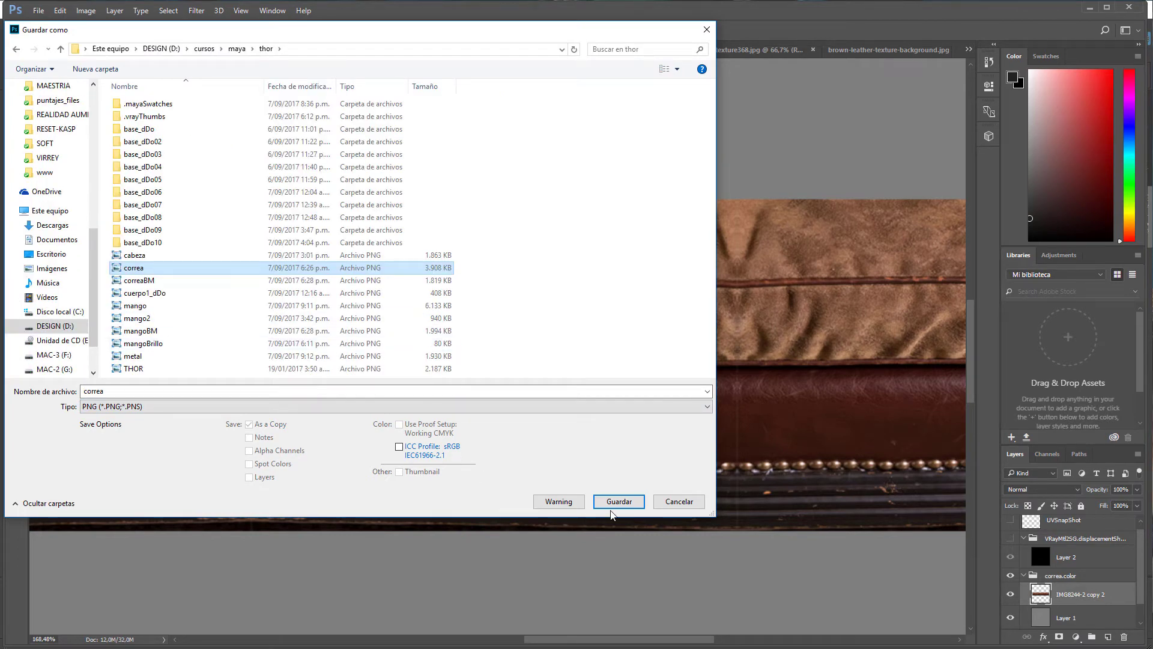
left_click(612, 508)
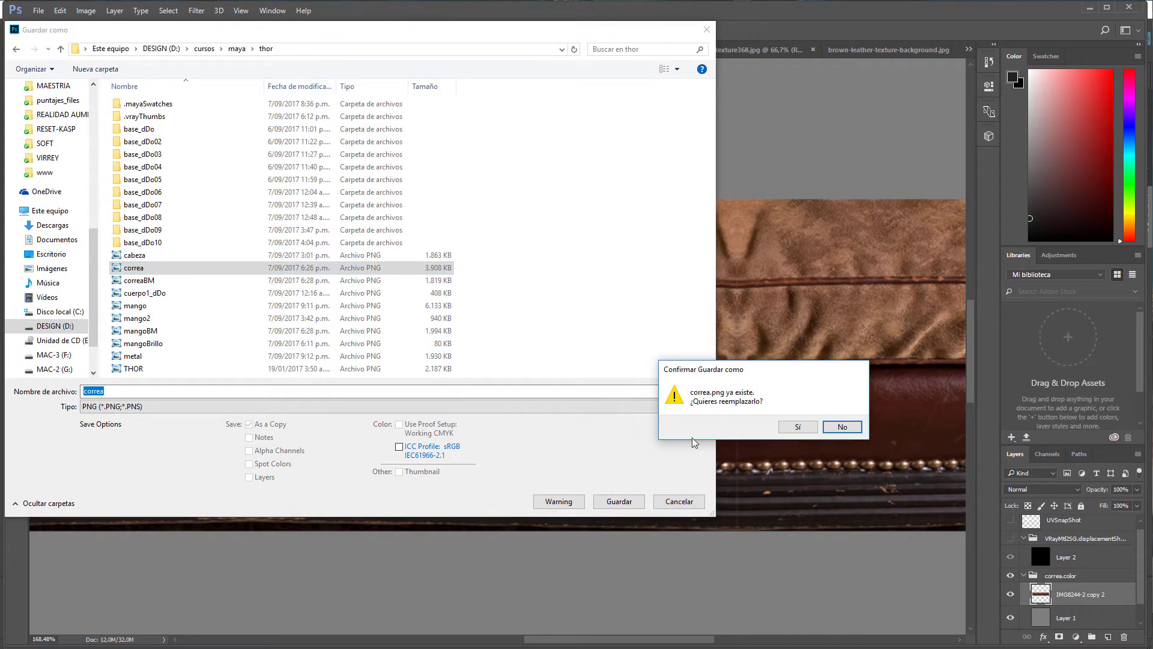
left_click(796, 431)
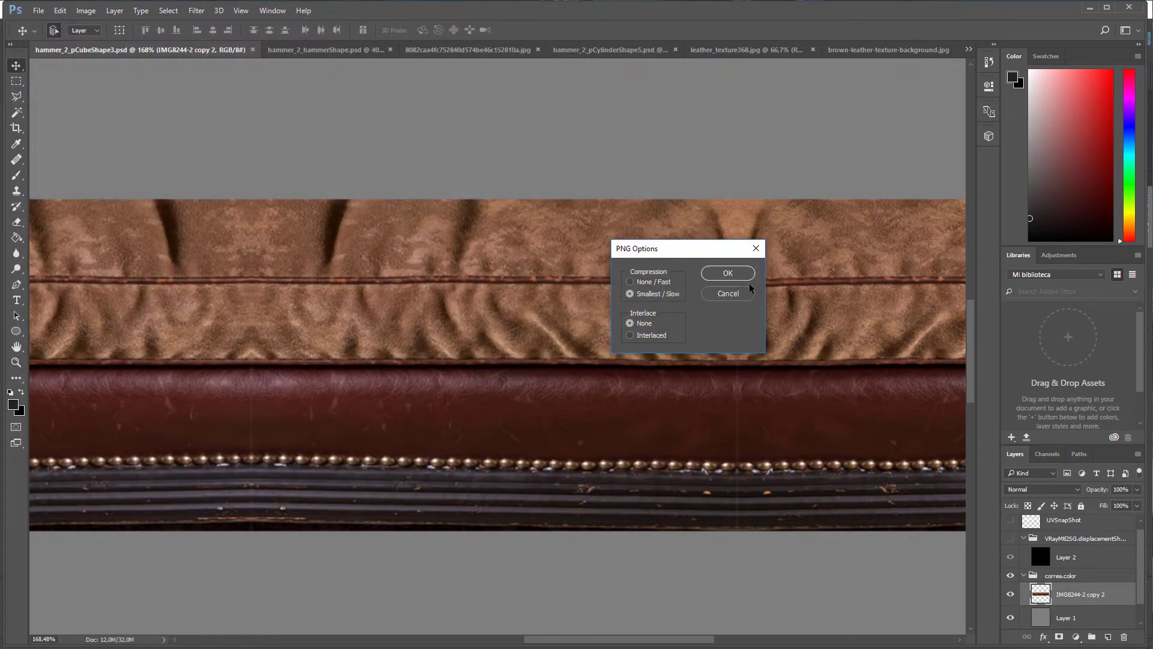
left_click(738, 274)
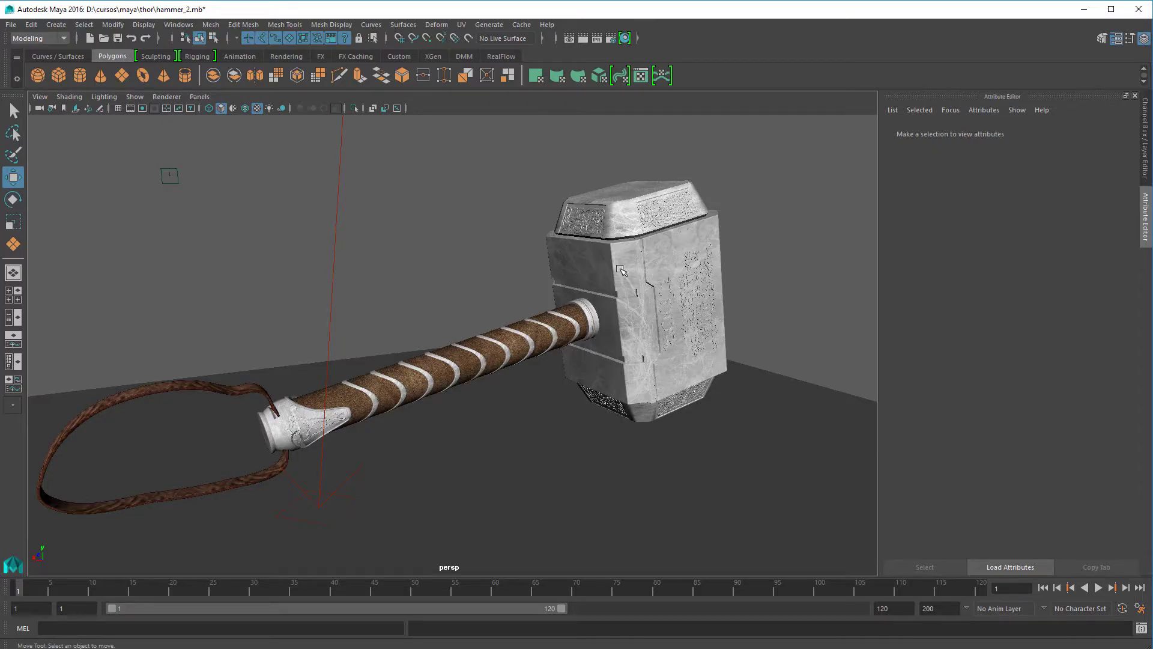
Switch to Maya and replace the diffuse color connection of the hammer head's metal material with a File texture using metal.png.
left_click(620, 268)
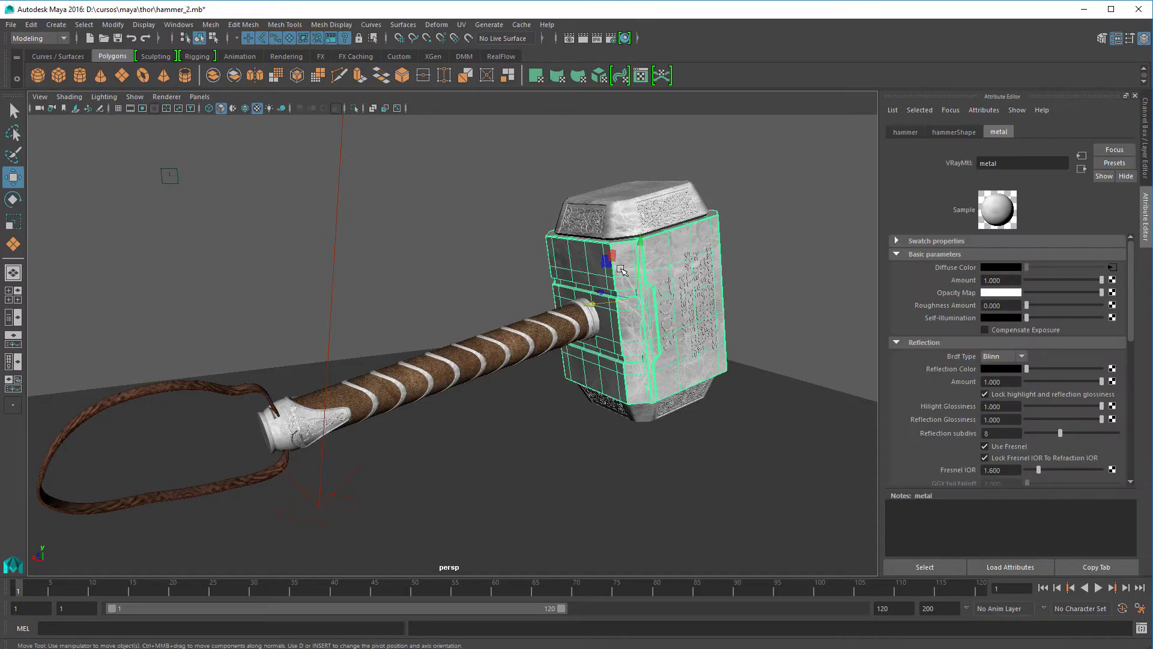
right_click(970, 266)
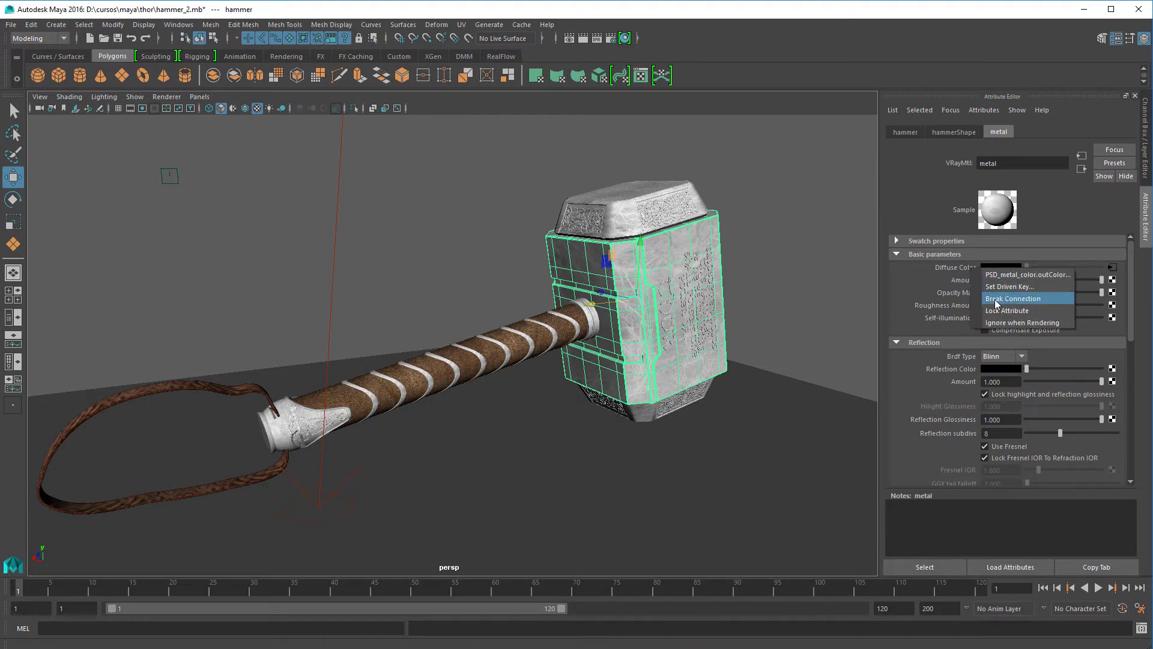
left_click(997, 298)
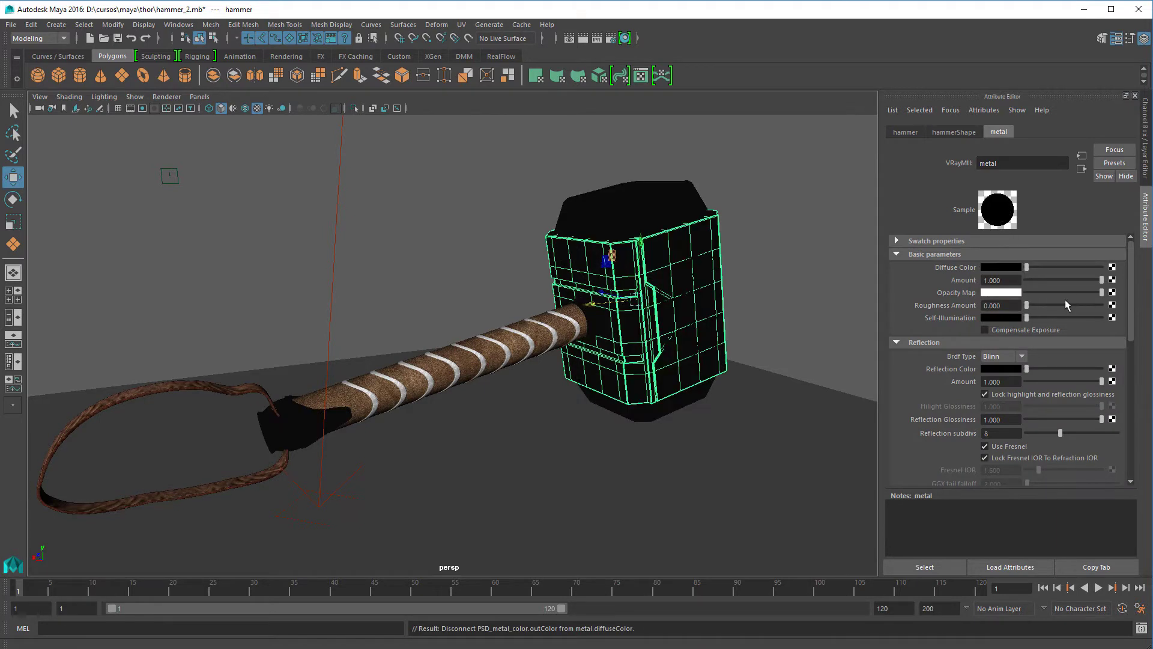
left_click(1113, 267)
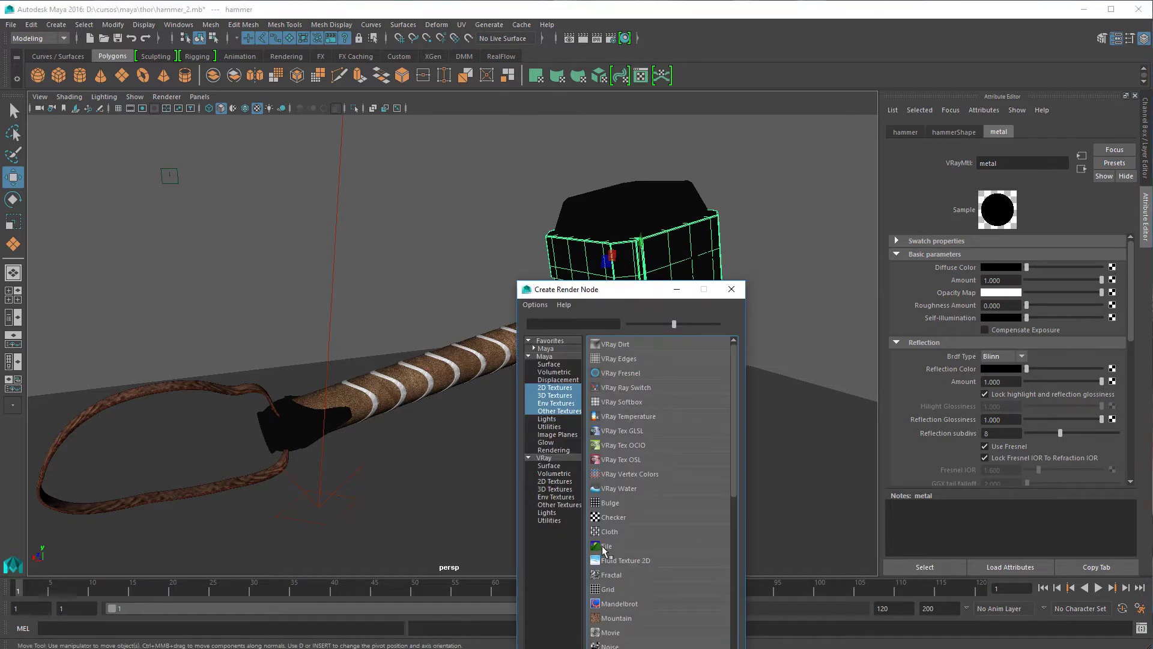
left_click(603, 546)
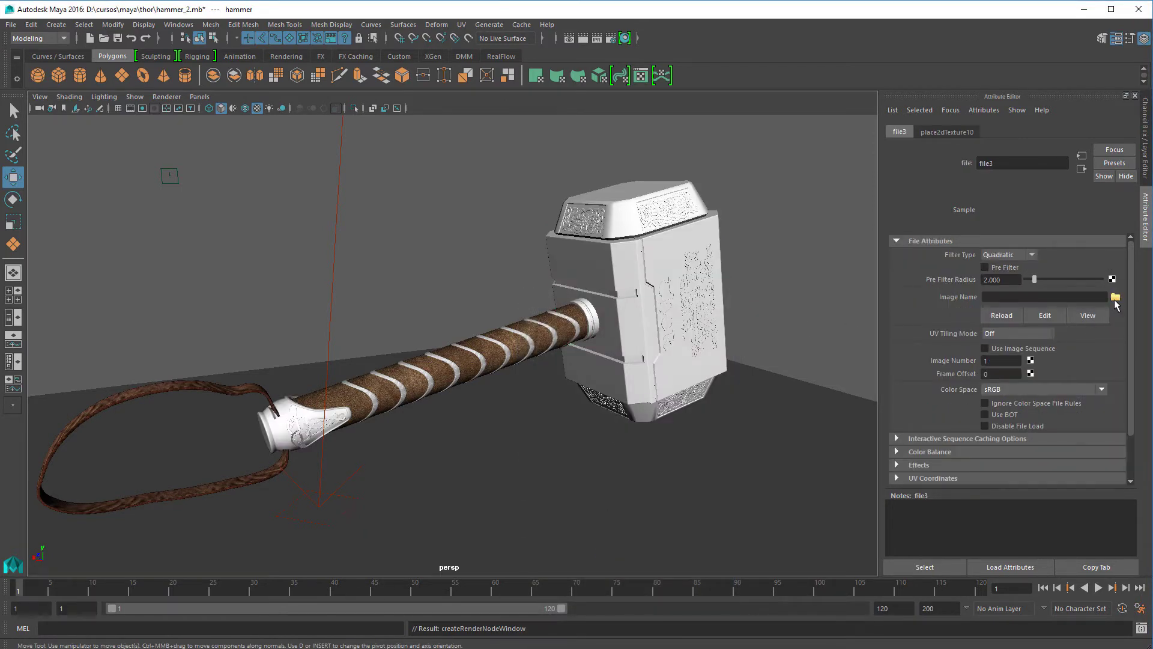
left_click(1116, 297)
left_click(467, 531)
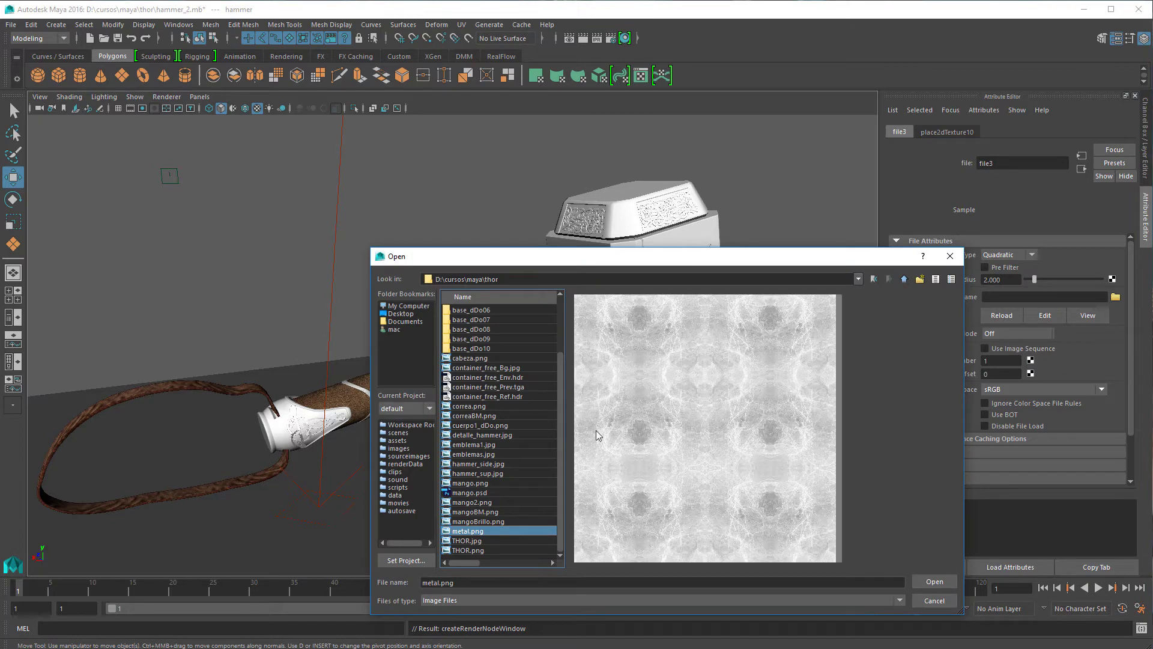
left_click(934, 583)
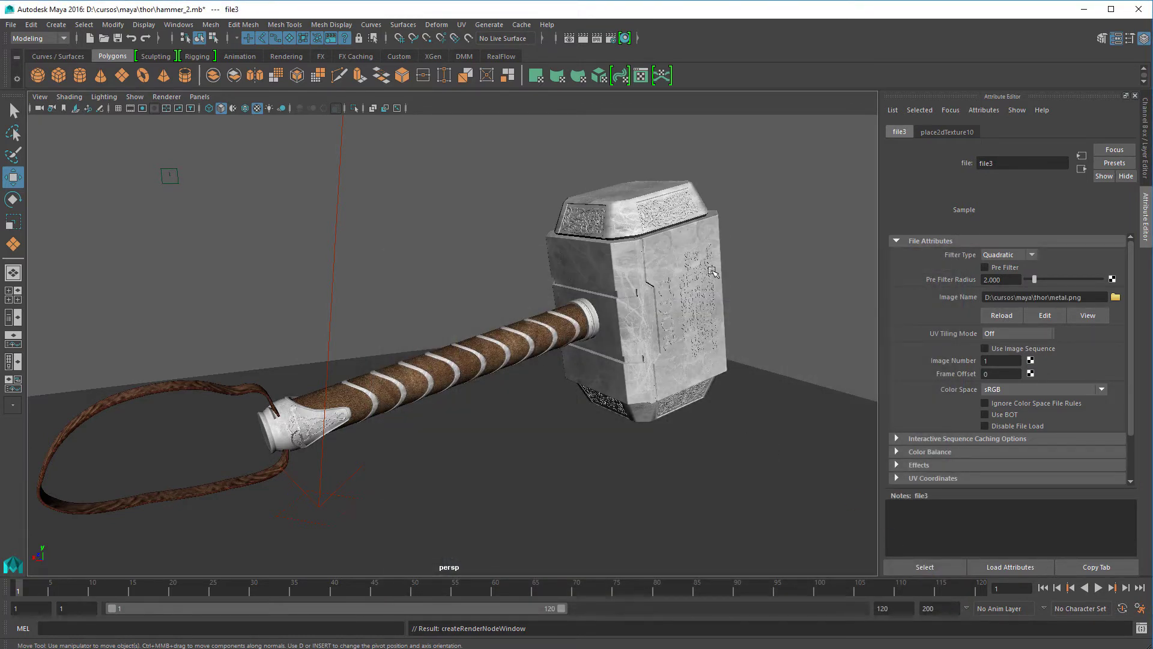
Break the diffuse color connection of the handle's mango material and assign a File texture using mango.png.
left_click(549, 327)
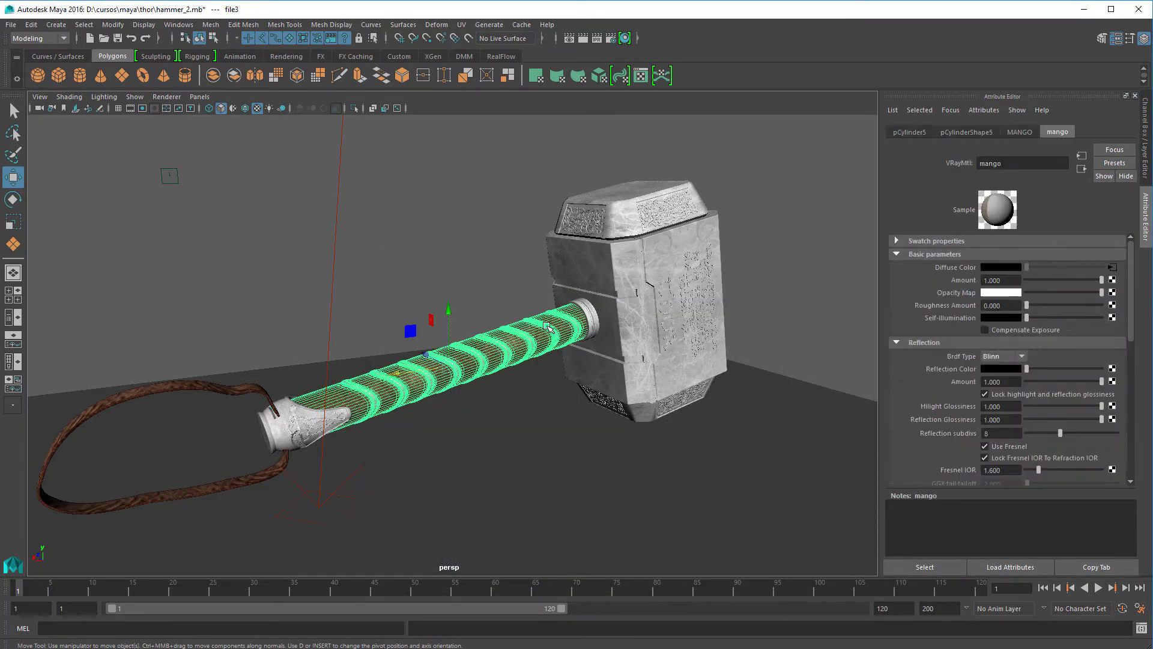
right_click(966, 268)
left_click(1046, 291)
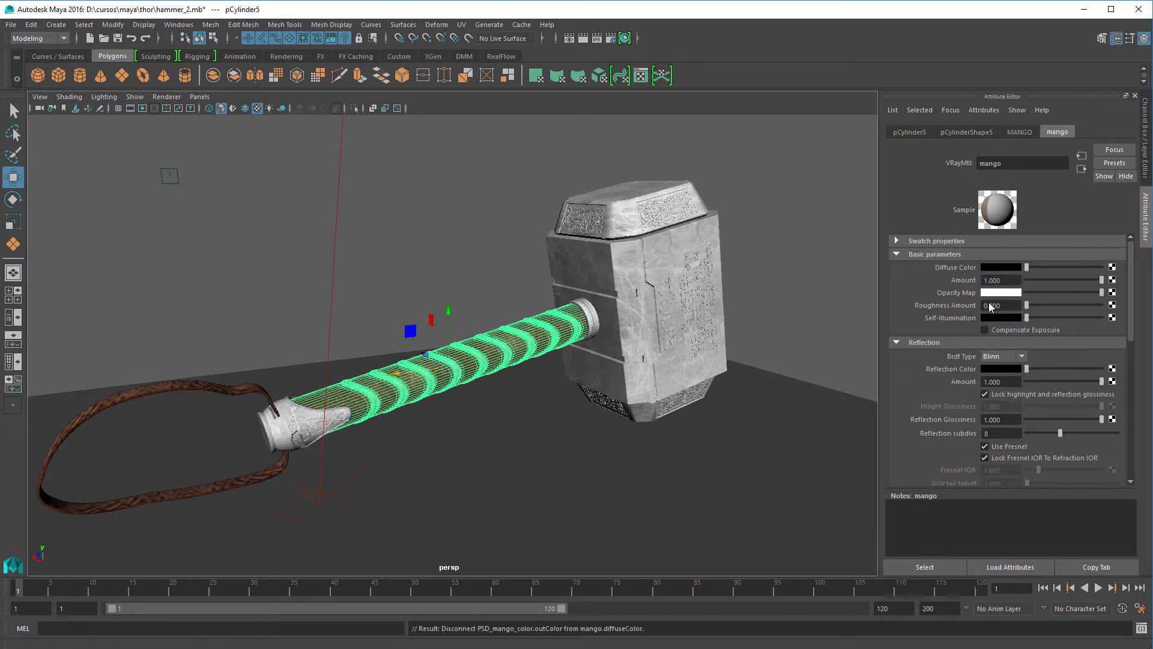
left_click(1112, 268)
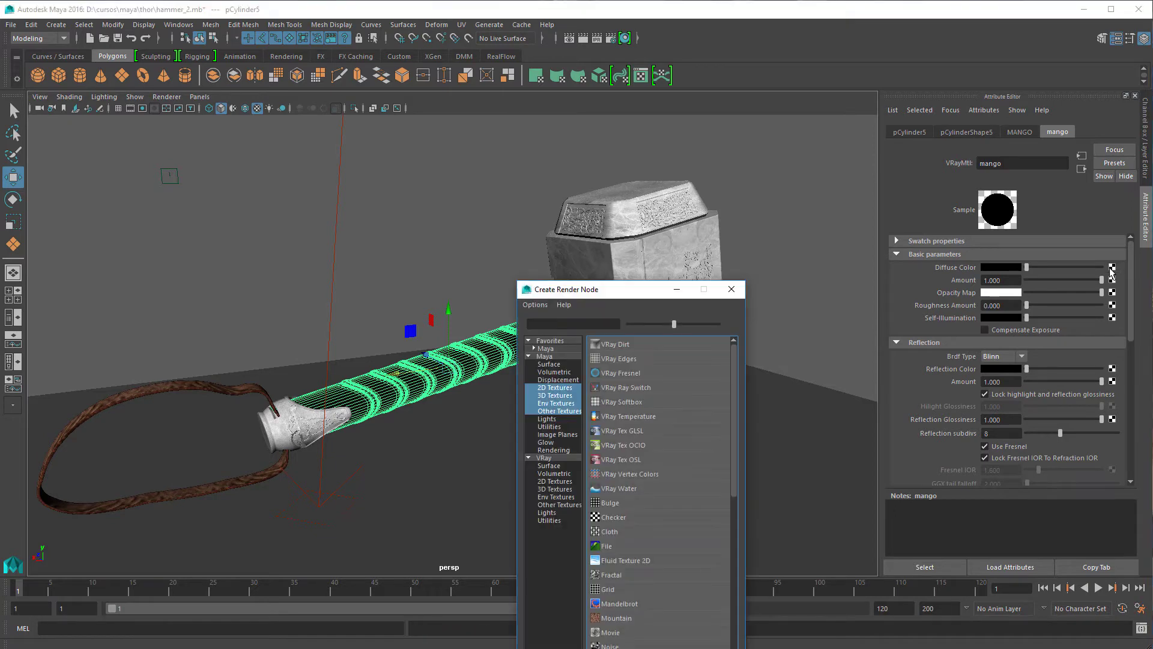
left_click(611, 550)
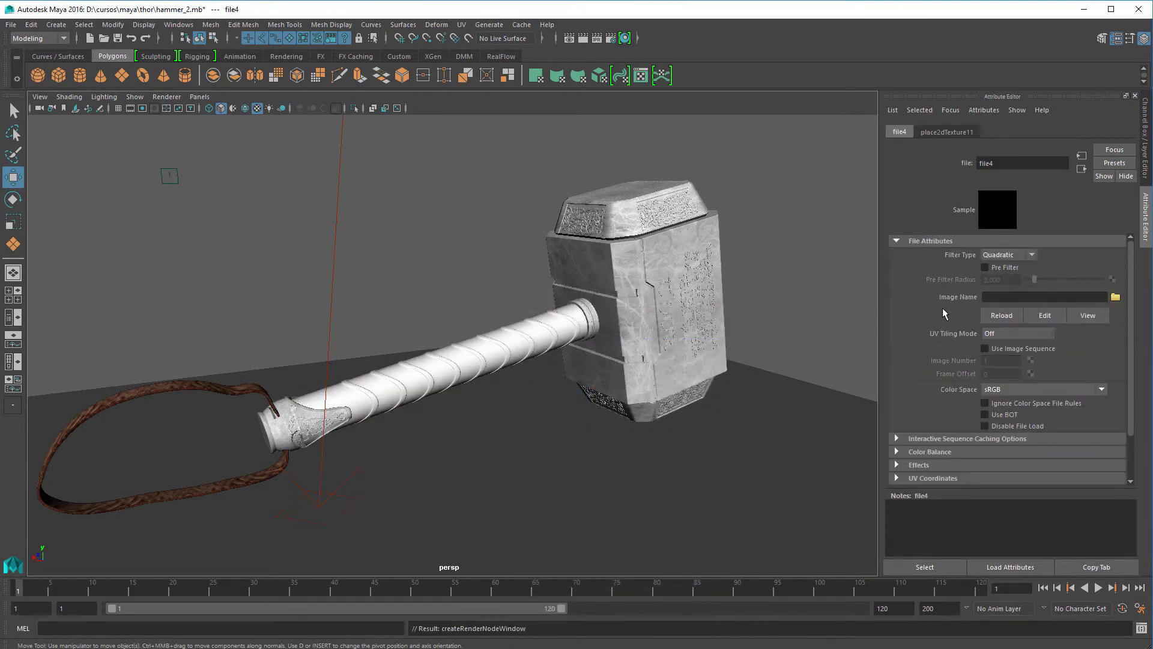
left_click(1116, 297)
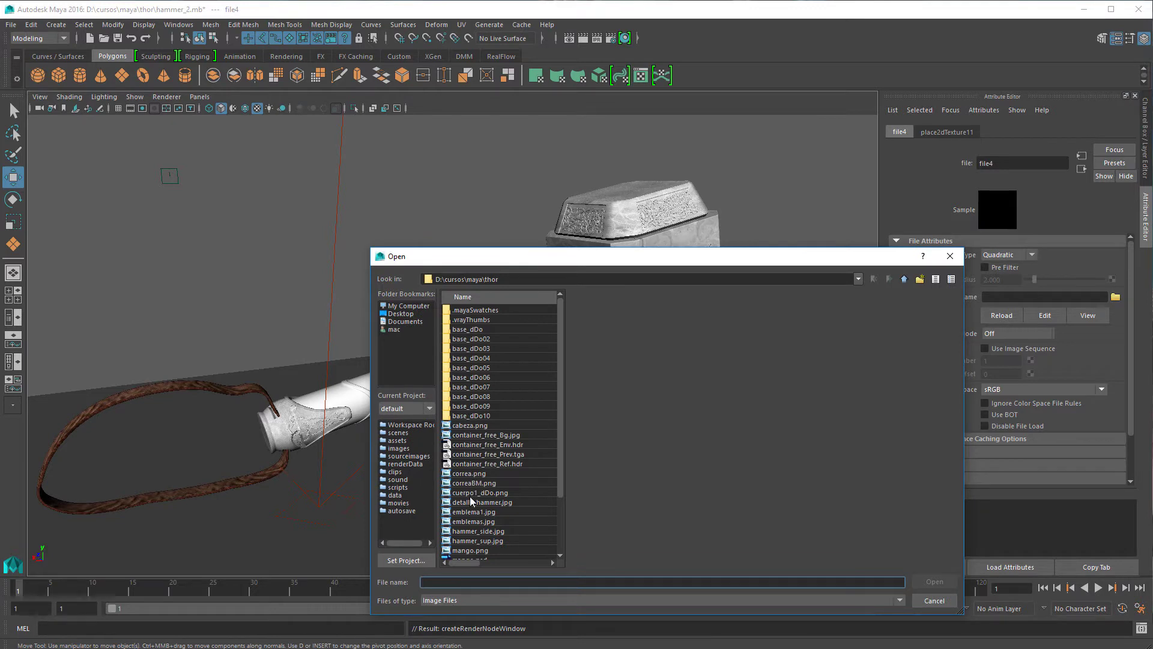
scroll(469, 515, "down", 3)
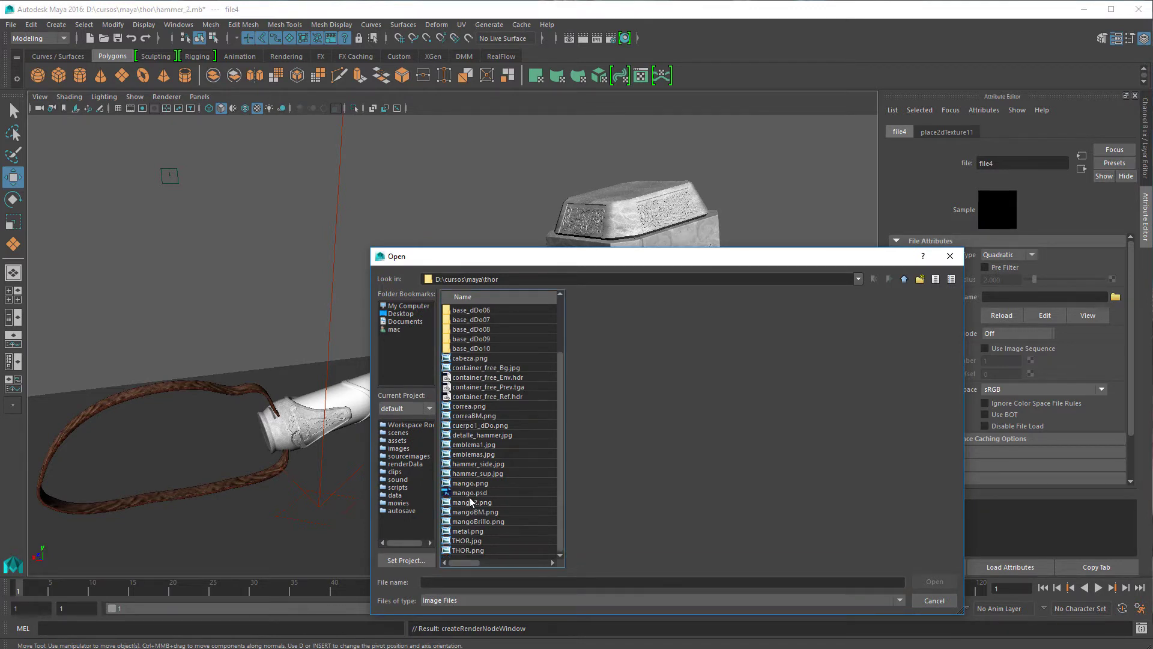
left_click(469, 483)
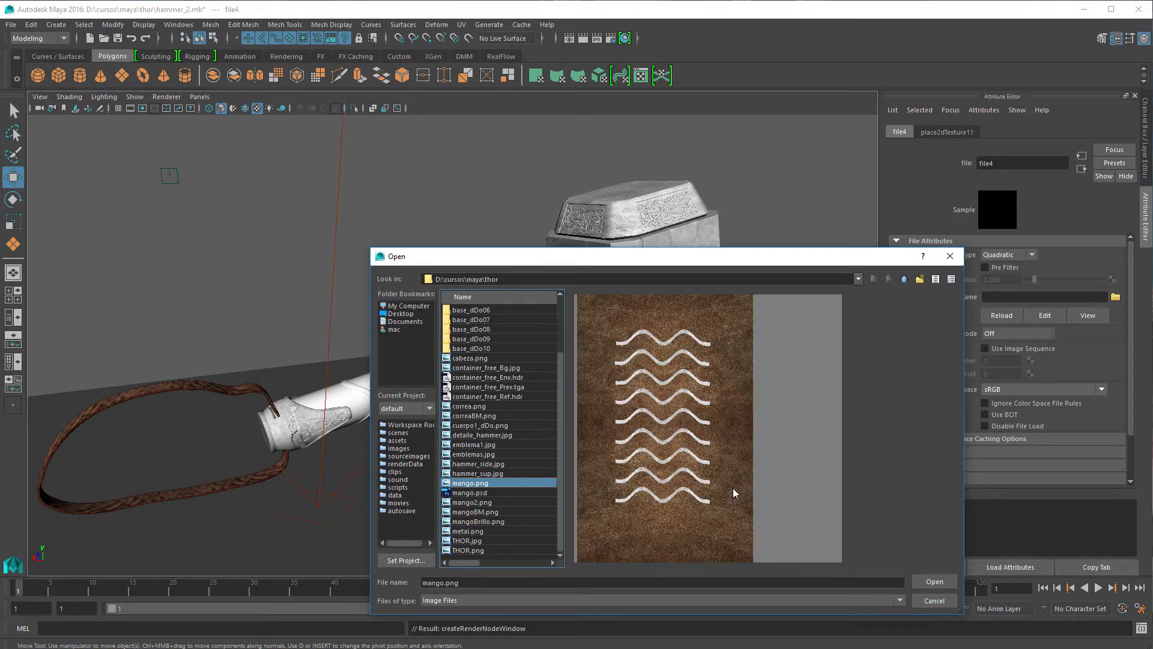
left_click(934, 581)
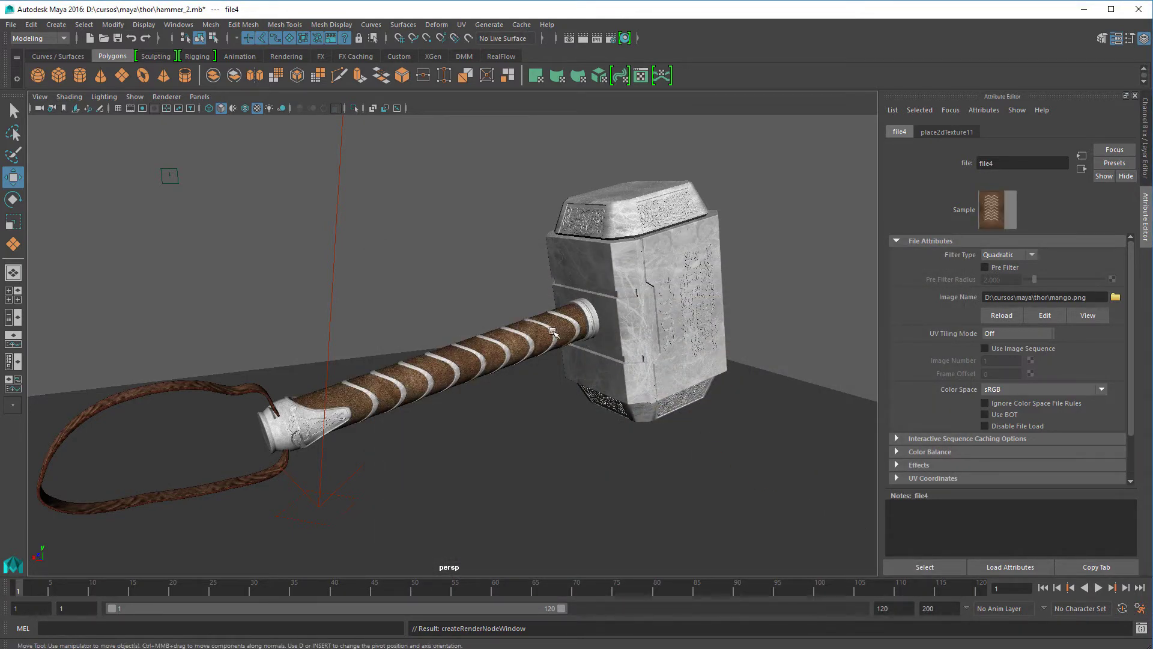
Replace the diffuse color connection of the strap's correa material with a File texture using correa.png, and render the current frame with V-Ray.
left_click(249, 385)
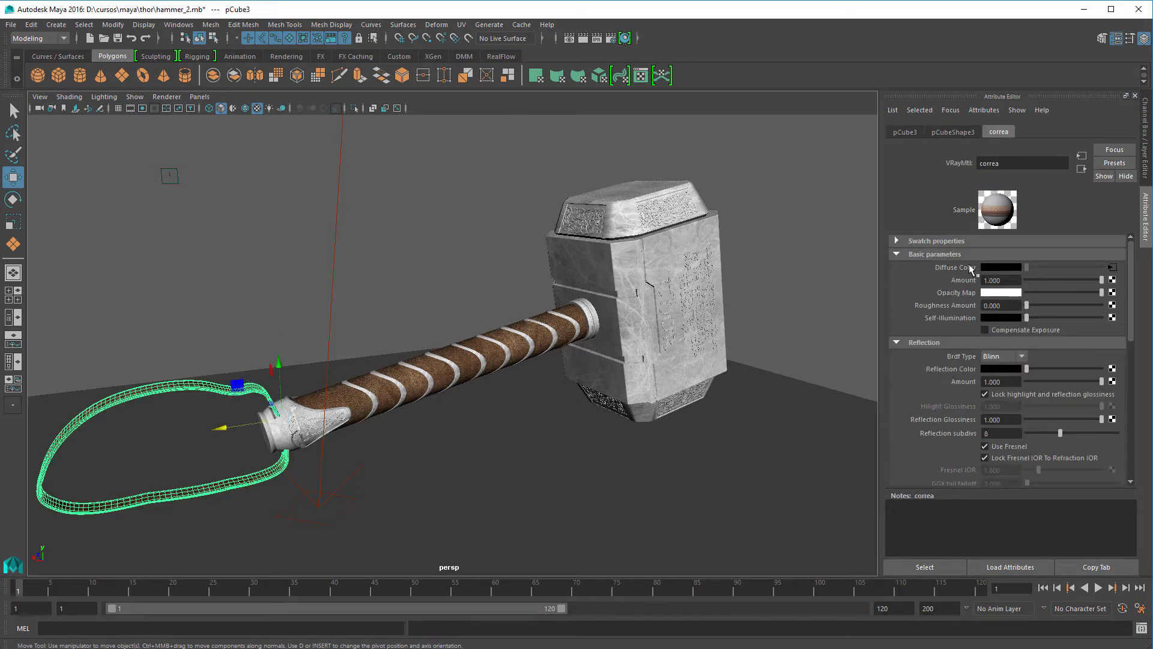
right_click(1001, 275)
left_click(1015, 303)
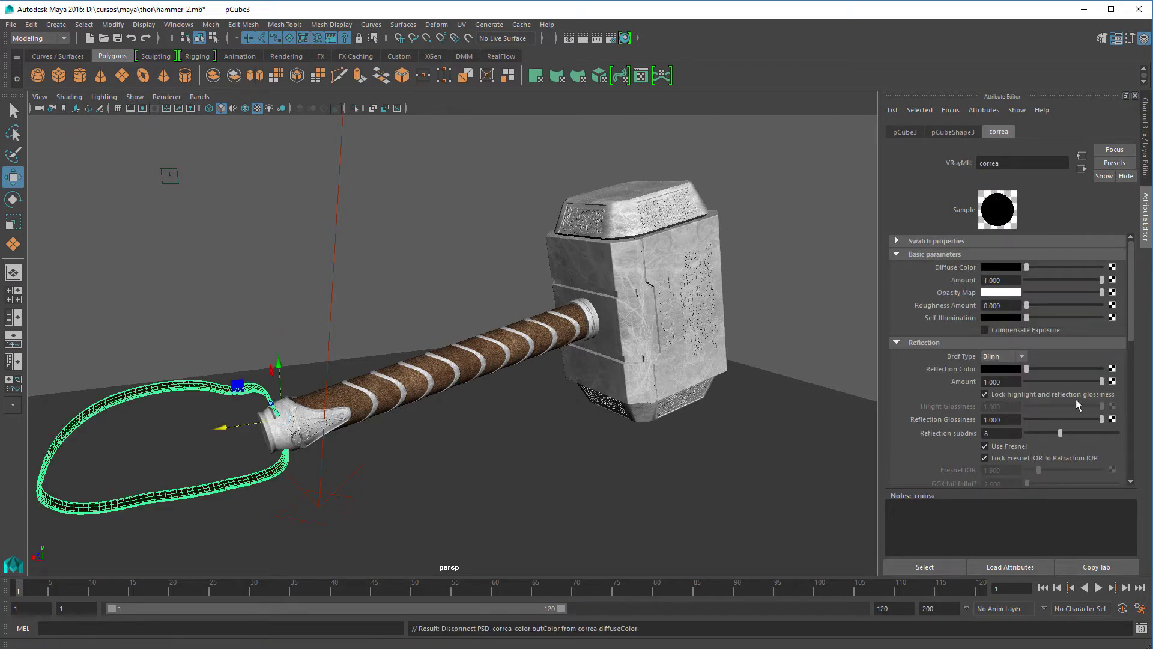
left_click(1113, 268)
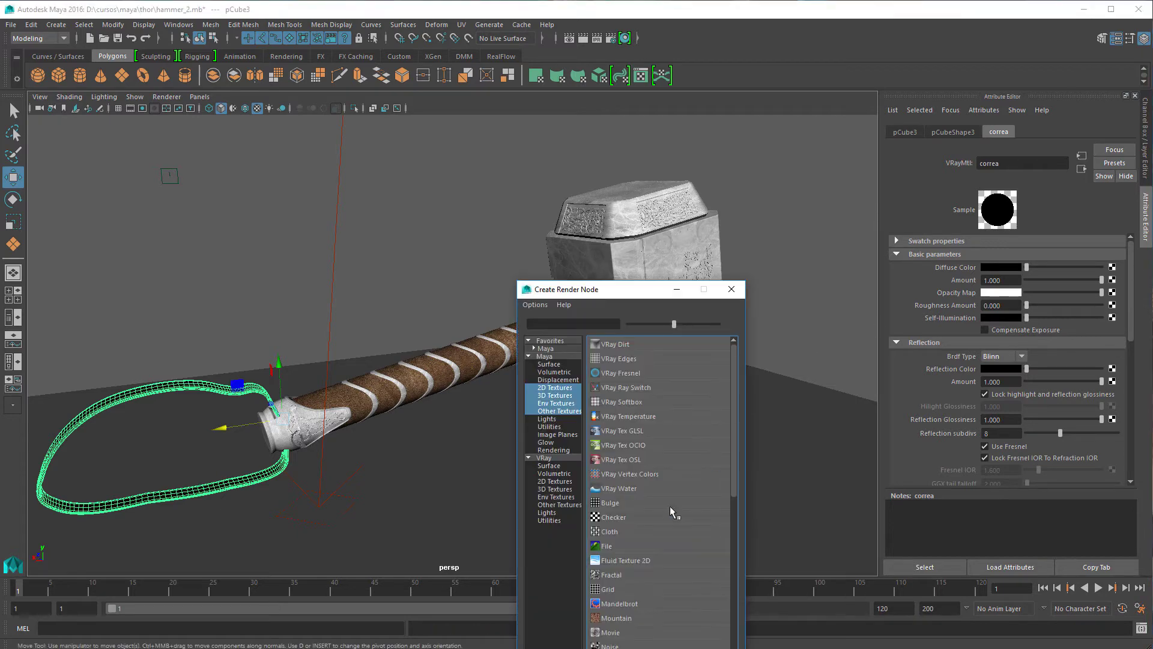
left_click(607, 547)
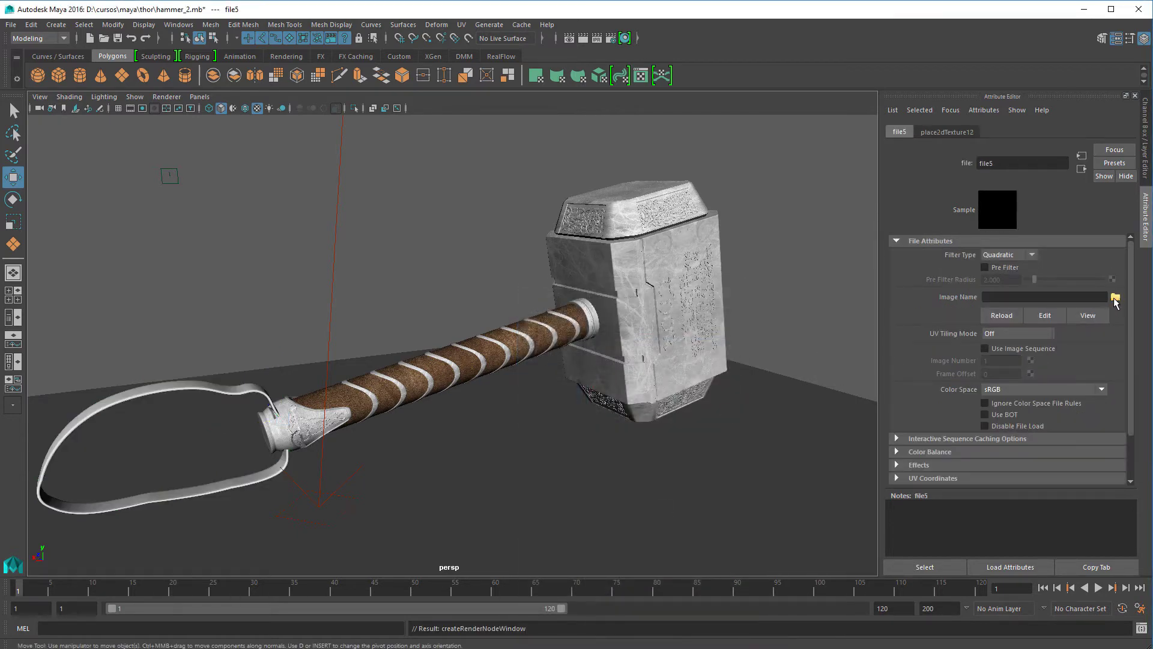
left_click(1116, 297)
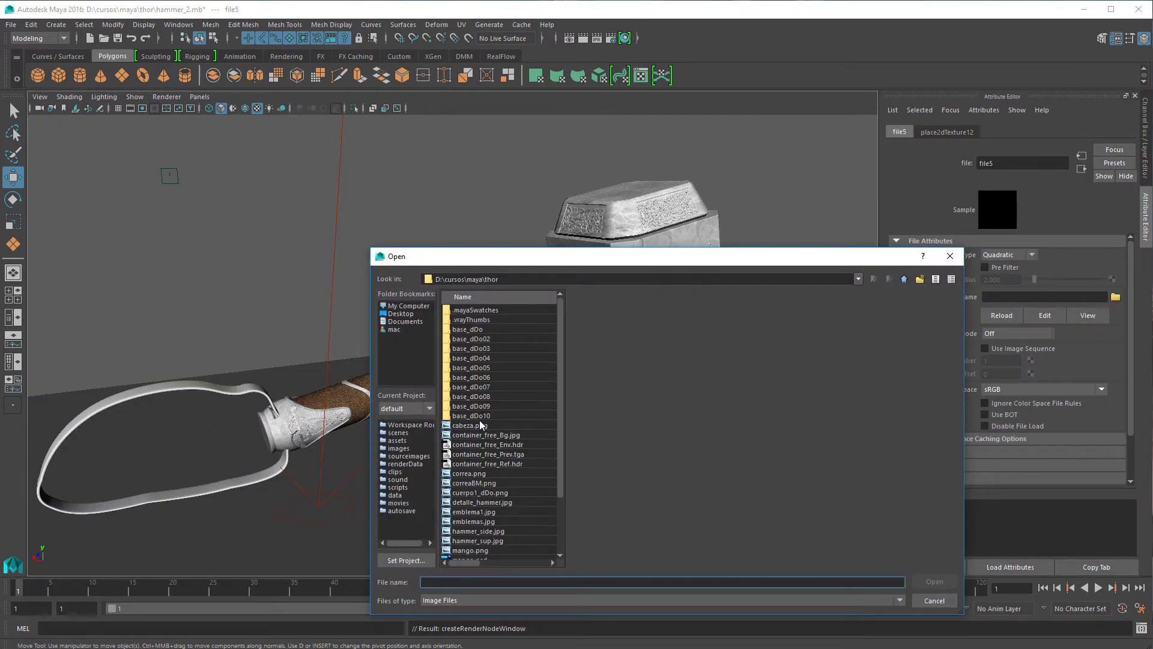
left_click(466, 477)
left_click(935, 582)
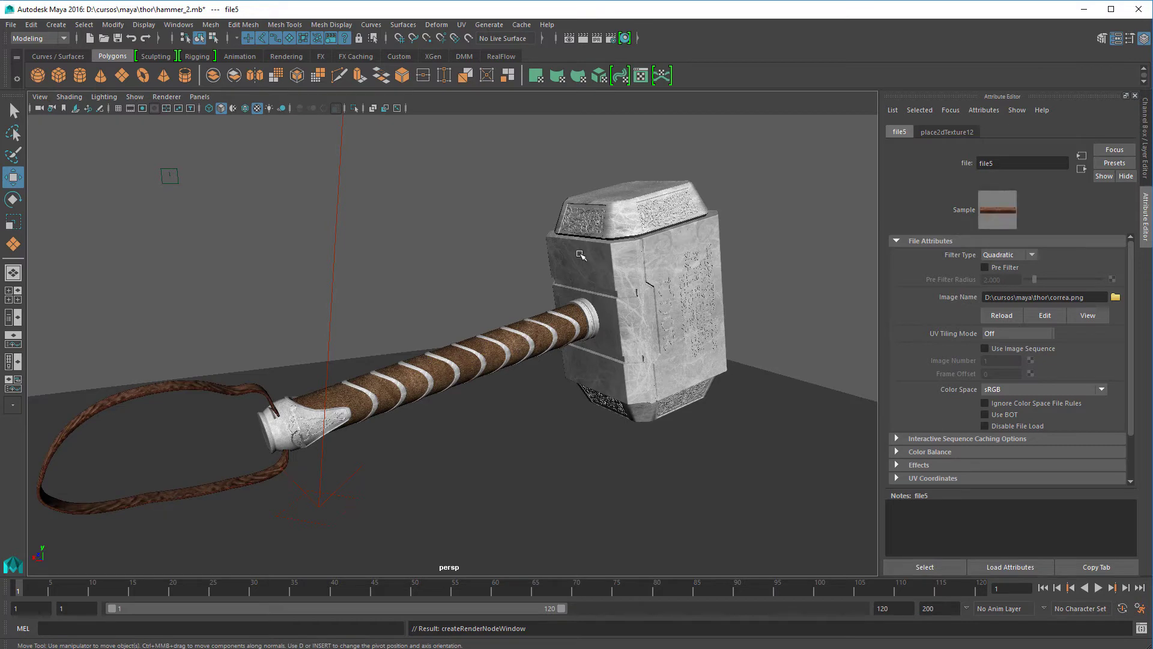
left_click(583, 38)
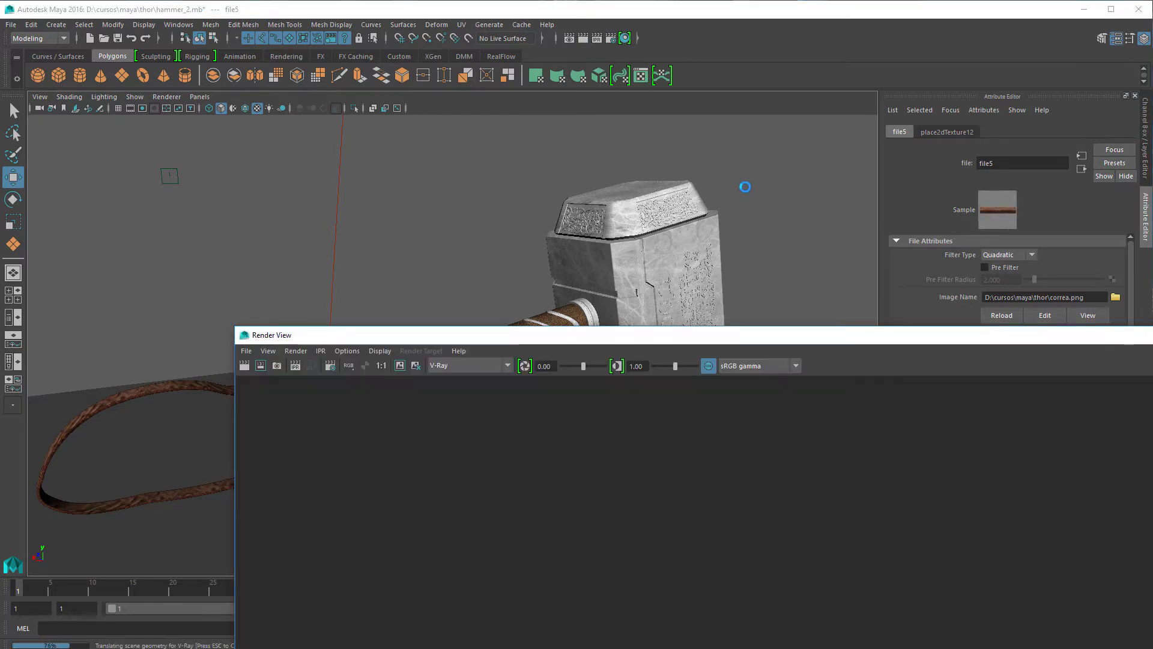
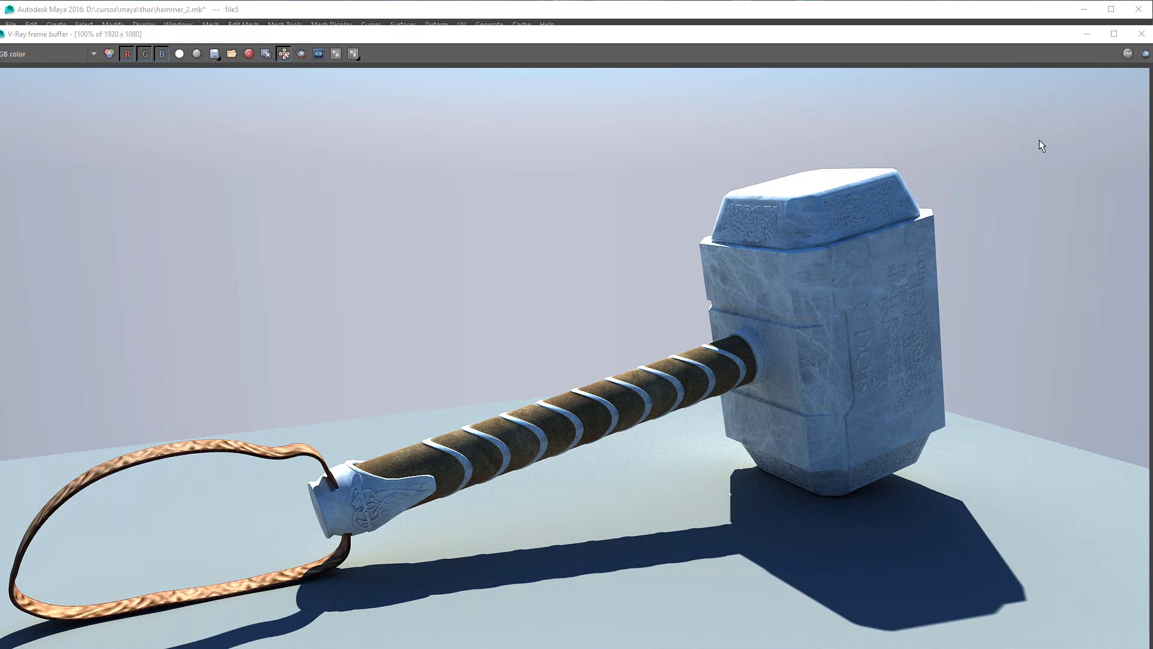
Close the render and give the hammer head's metal material a white reflection color, unlocked Fresnel IOR of 5, and slightly lower reflection glossiness.
left_click(1142, 34)
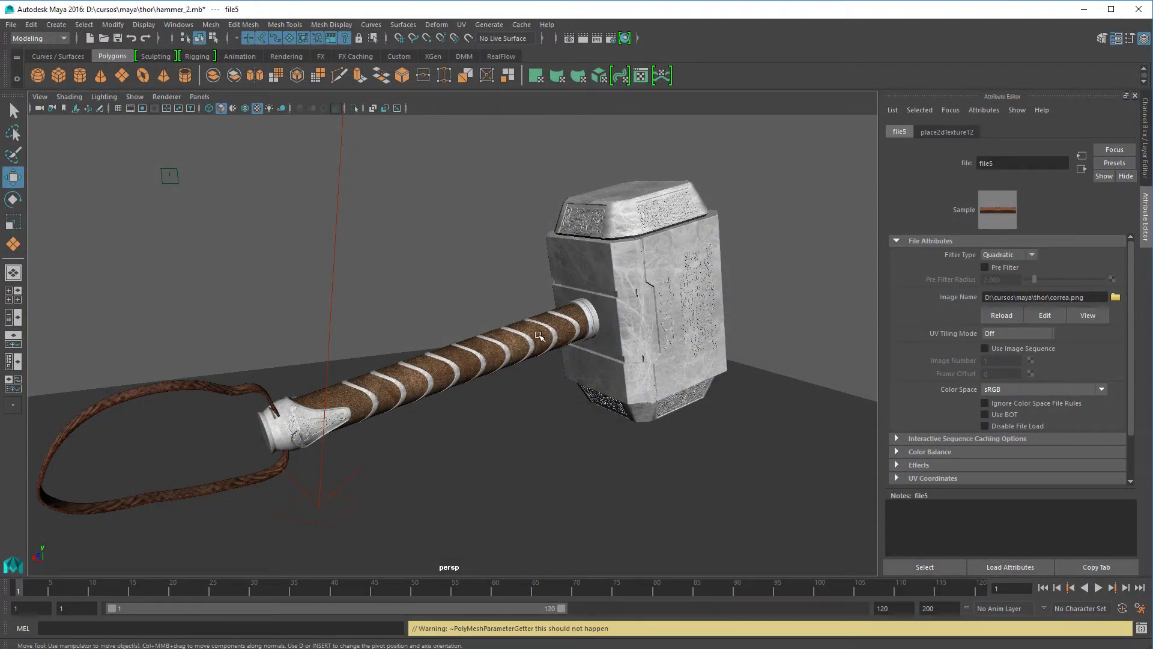
left_click(630, 268)
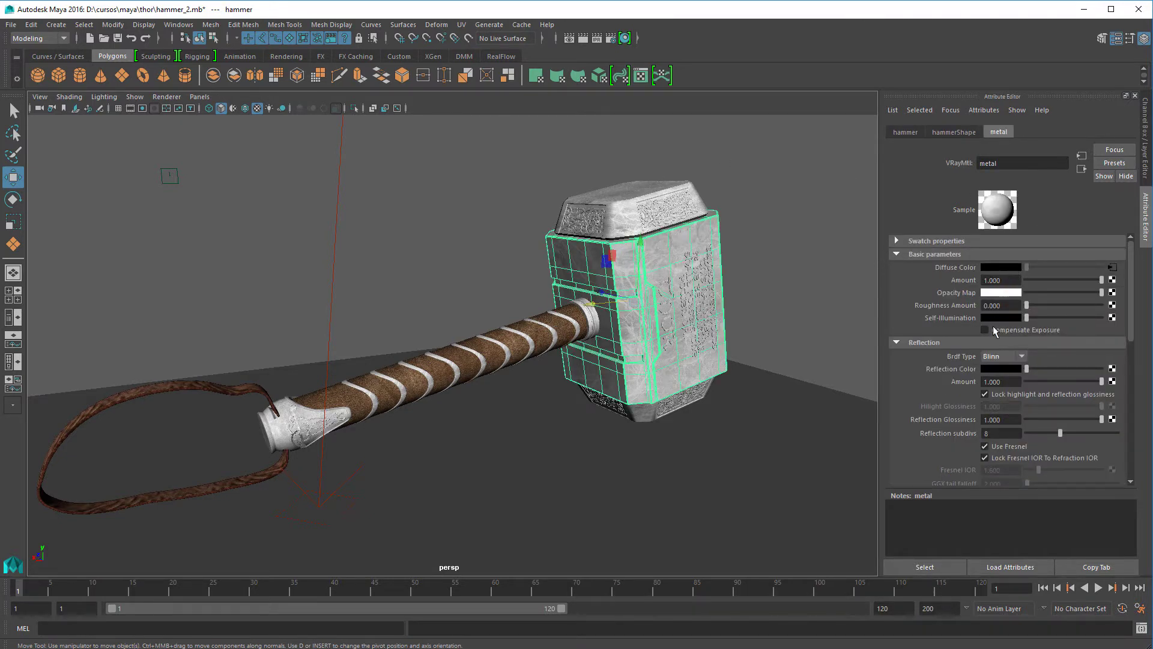
left_click_drag(1030, 367, 1105, 368)
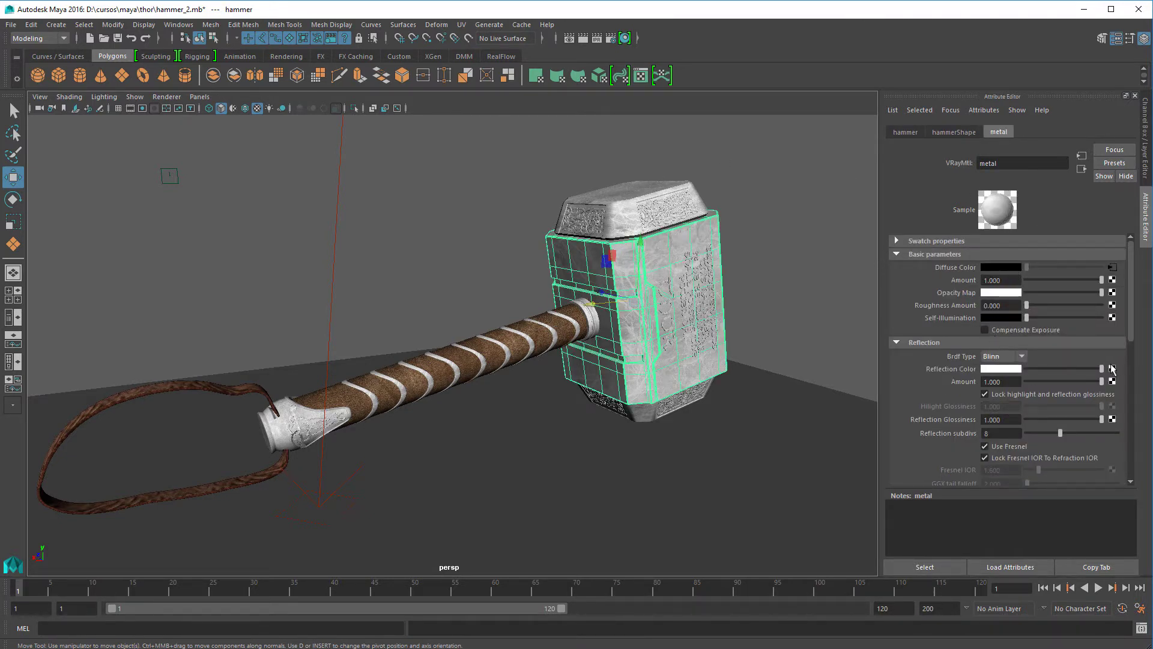
left_click(985, 458)
left_click_drag(1017, 470, 951, 482)
type("5")
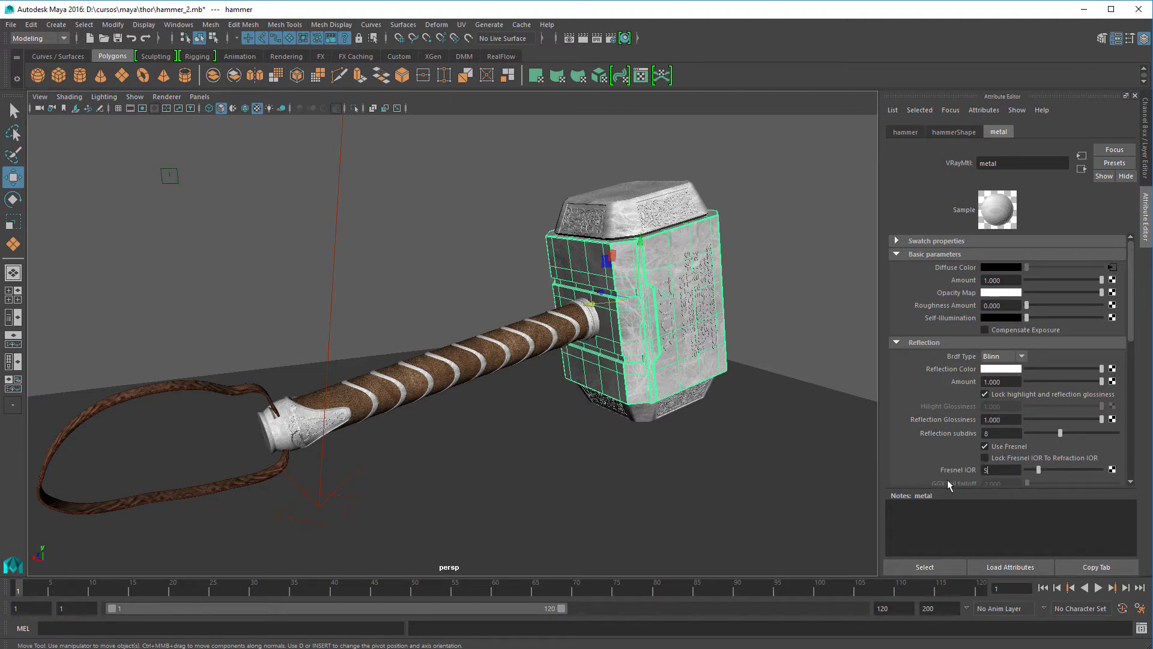
key("Return")
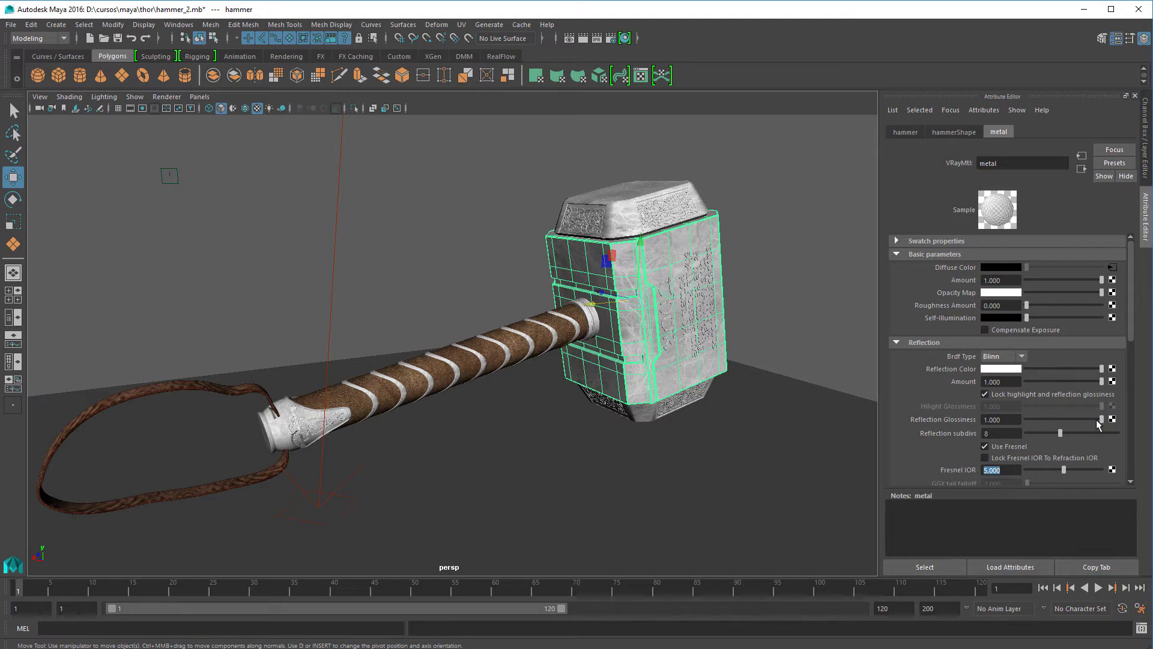
left_click_drag(1102, 421, 1085, 422)
Give the strap's correa material a grey reflection color and a reflection glossiness of about 0.715.
left_click(264, 399)
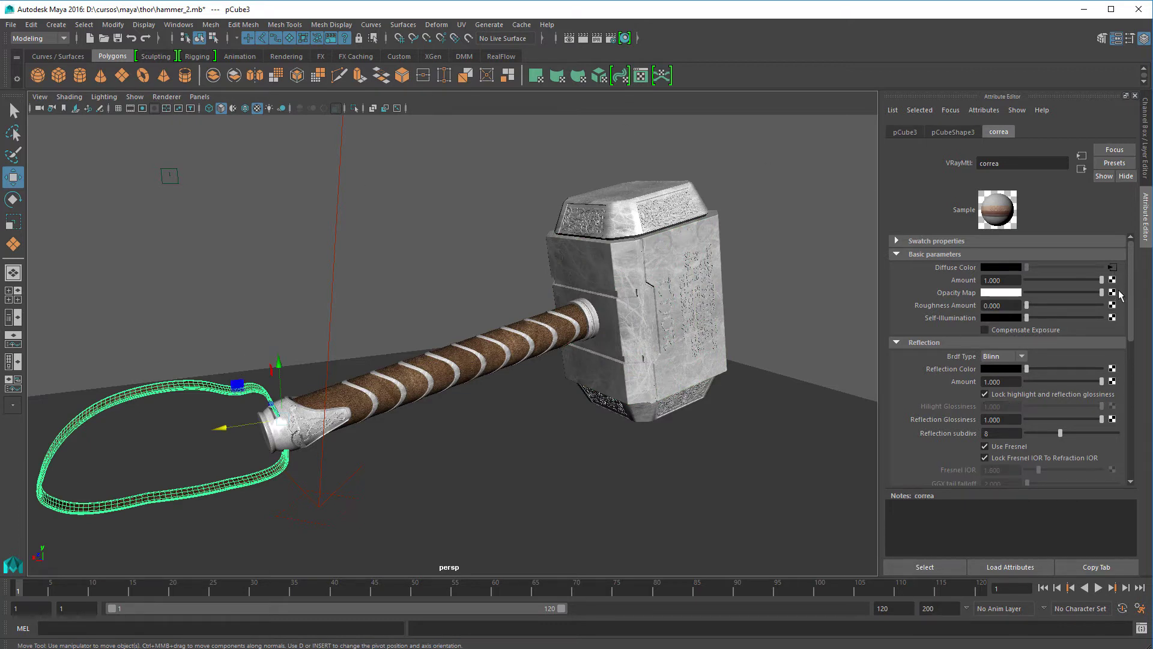
left_click(1043, 369)
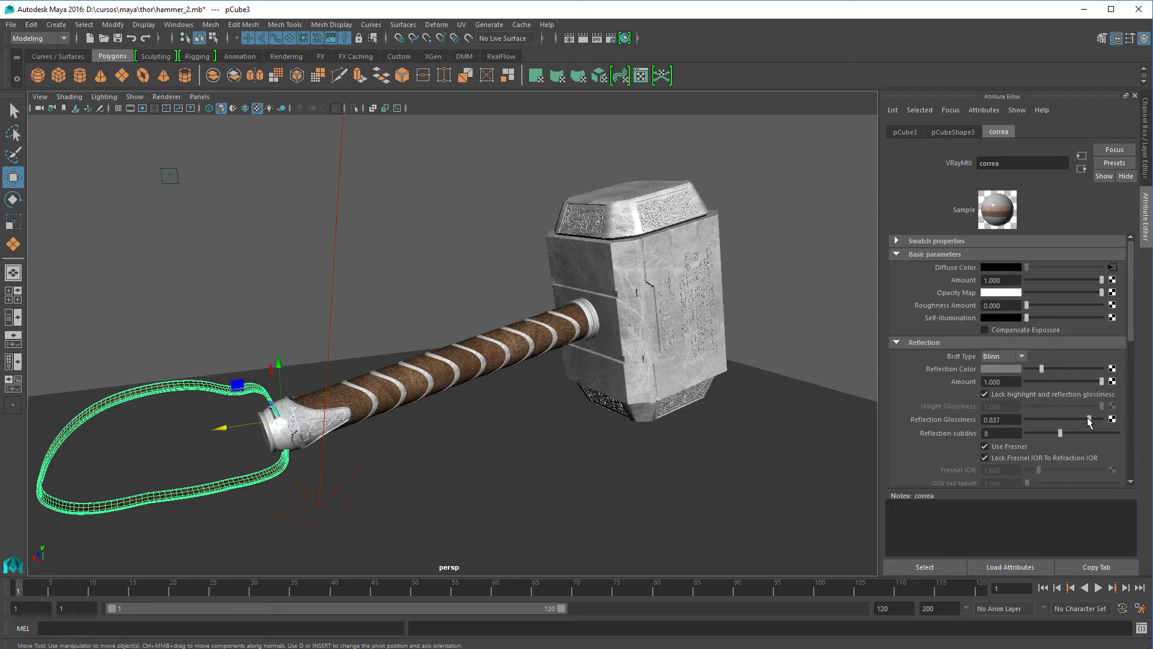
mouse_move(1088, 417)
left_mouse_down()
mouse_move(1074, 418)
mouse_move(1086, 419)
left_mouse_up()
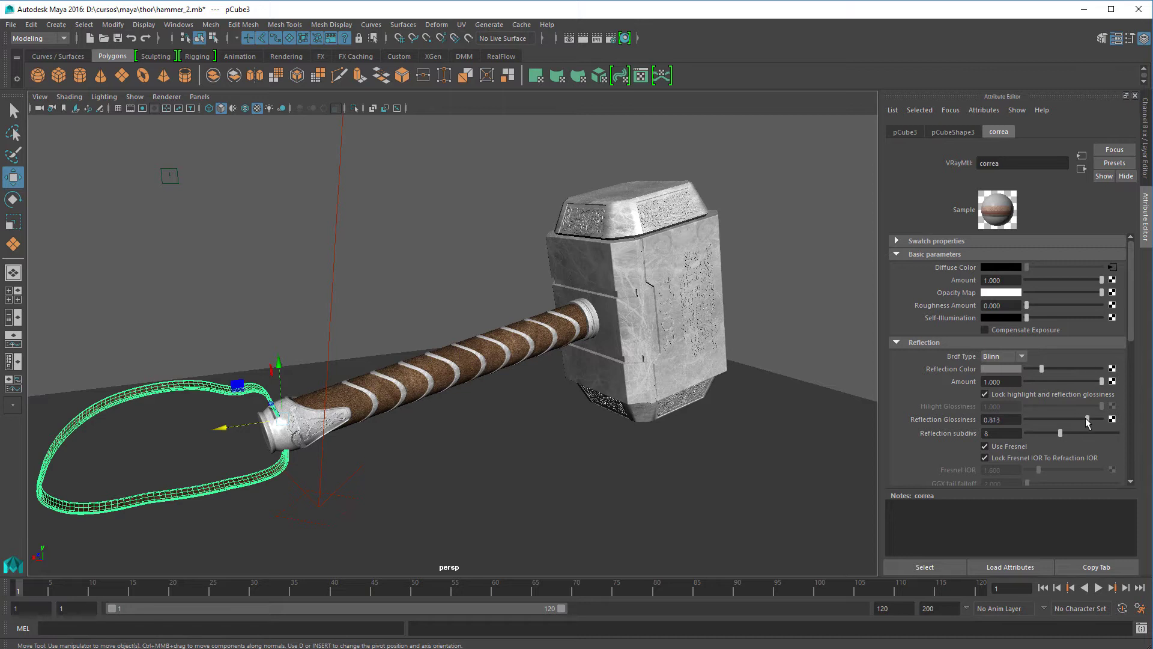
left_click(1061, 369)
left_click_drag(1089, 419, 1079, 419)
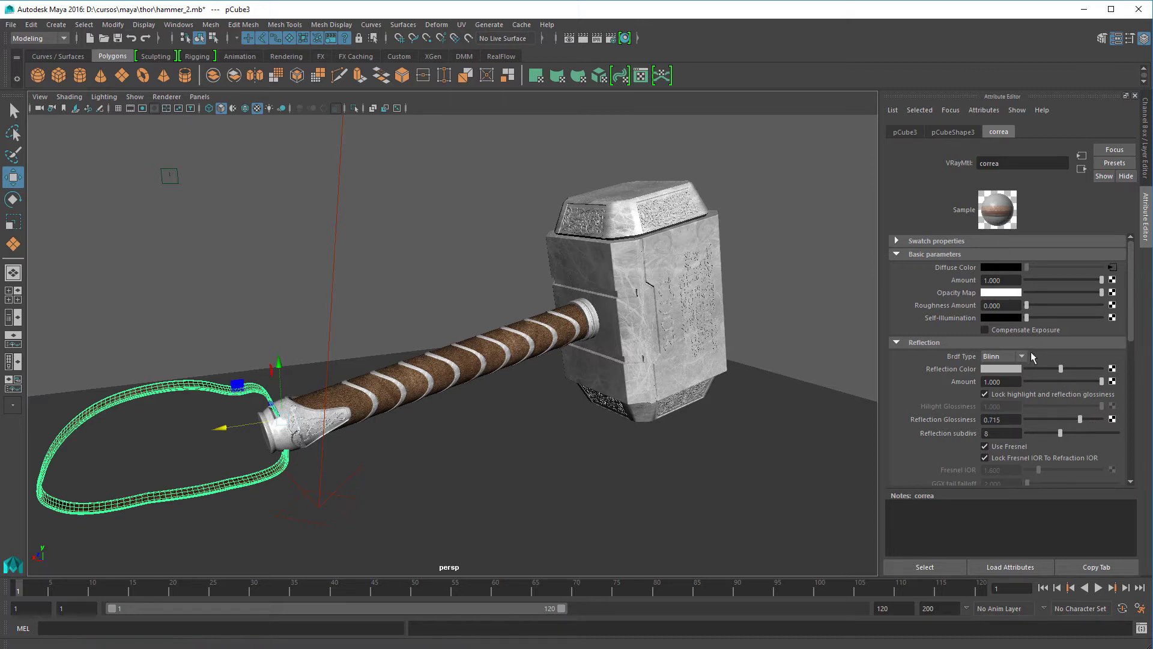
left_click(1048, 368)
Switch to hammer_2_pCylinderShape5.psd in Photoshop and merge all the wavy metal stripe layers in the mango.color group into one layer.
left_click(435, 357)
key("alt+Tab")
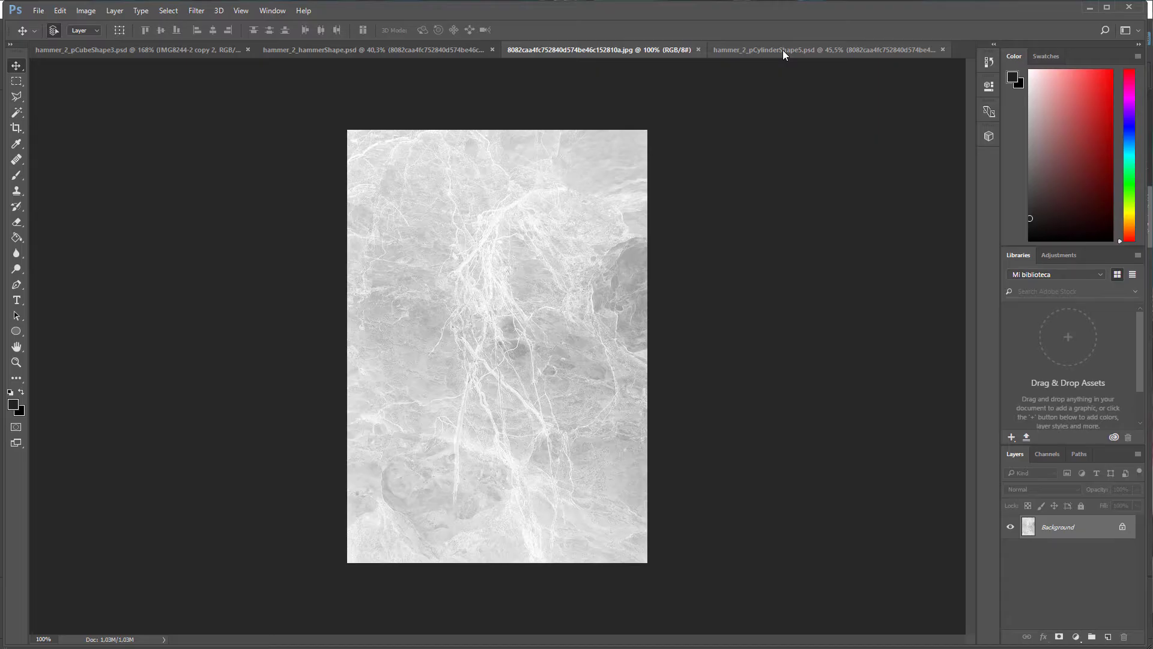
left_click(784, 49)
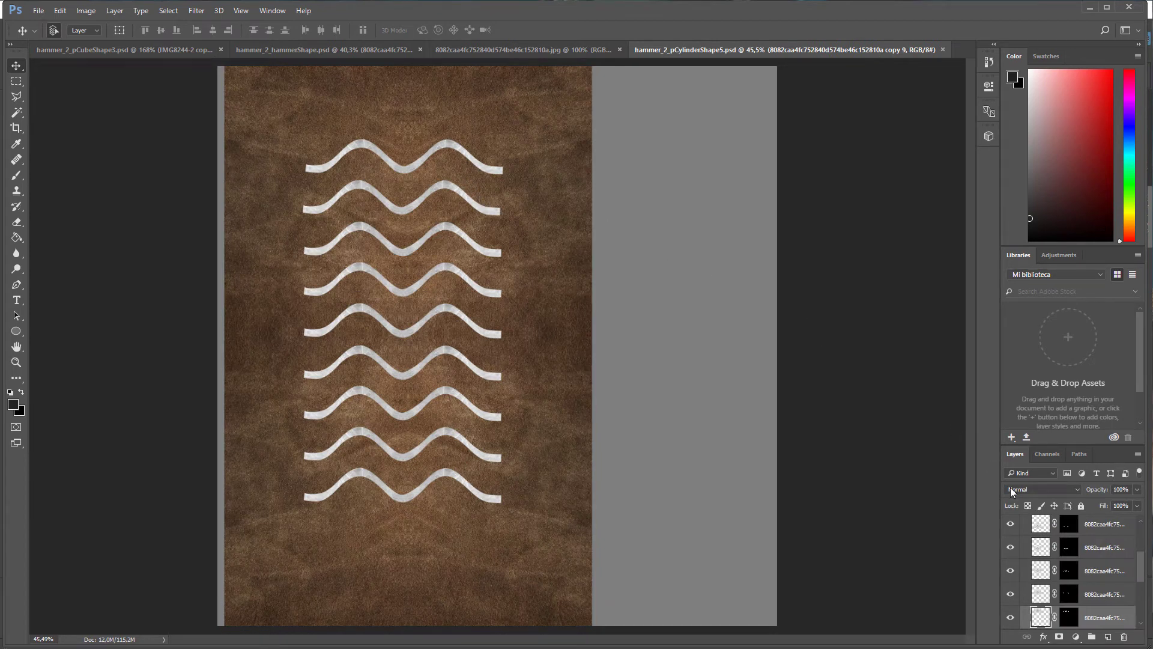
left_click_drag(1143, 571, 1147, 540)
left_click(1091, 601)
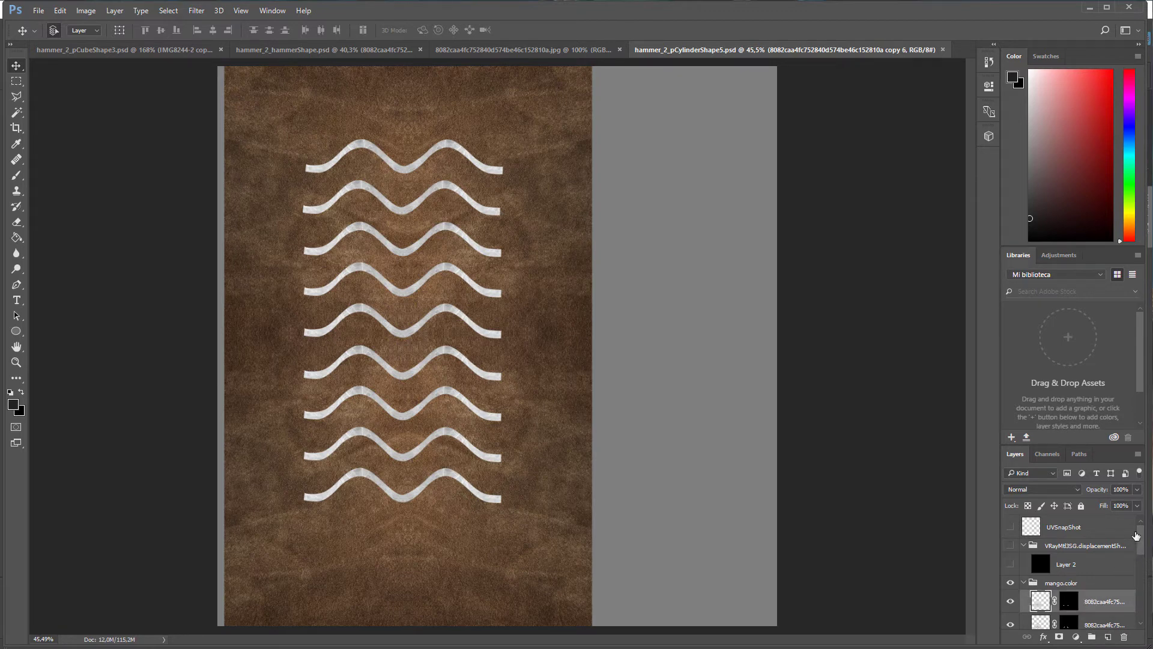
left_click_drag(1143, 539, 1152, 601)
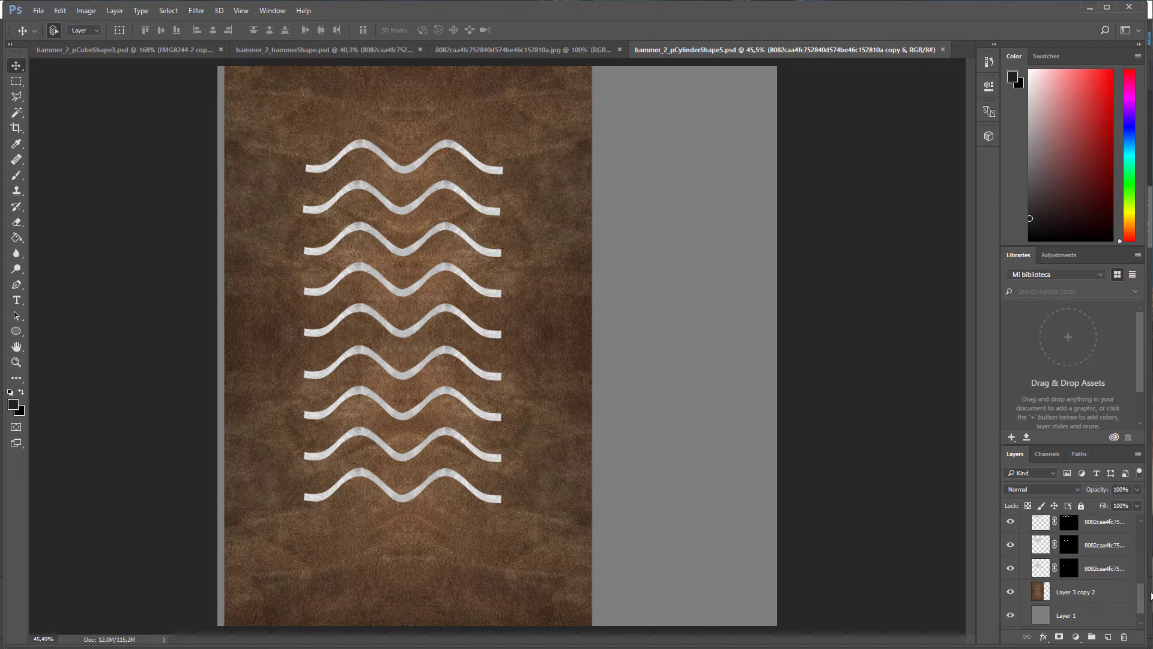
left_click(1122, 575, "shift")
right_click(1122, 575)
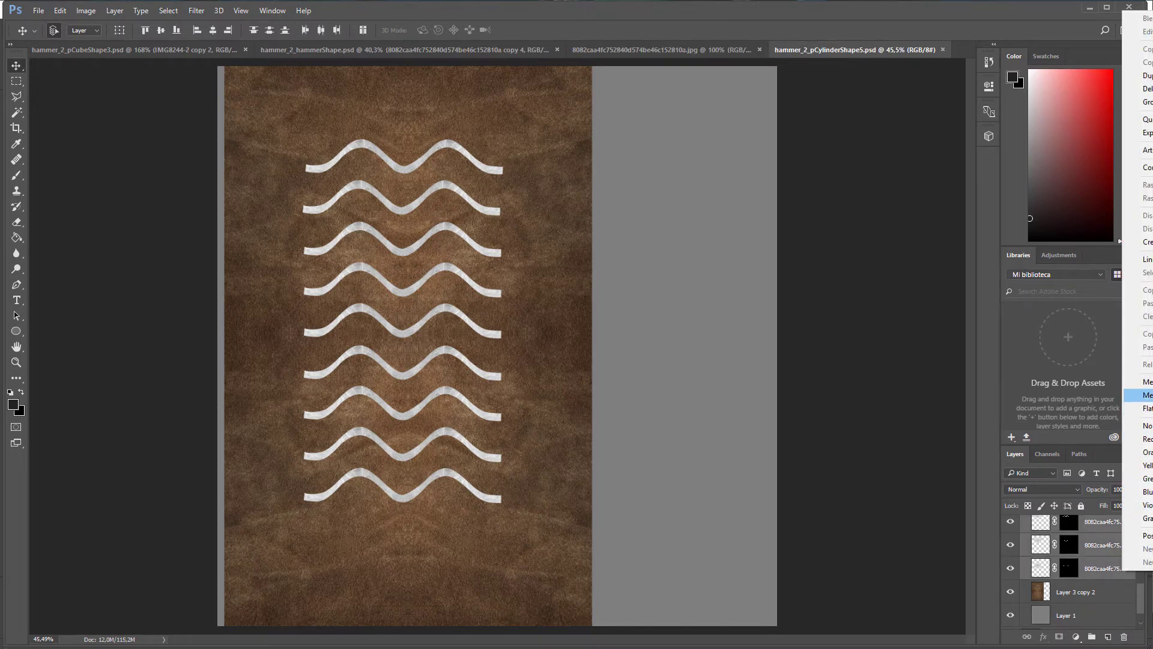
left_click(1135, 395)
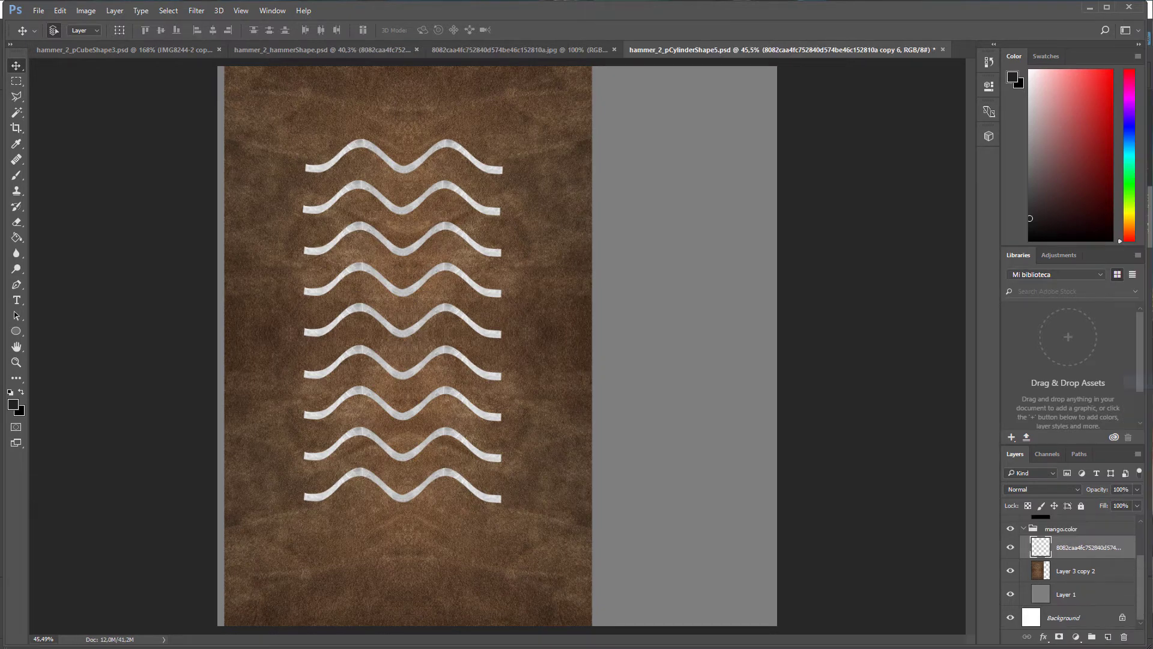
Duplicate the merged stripes layer and move the copy out of mango.color to the top of the layer stack.
right_click(1084, 549)
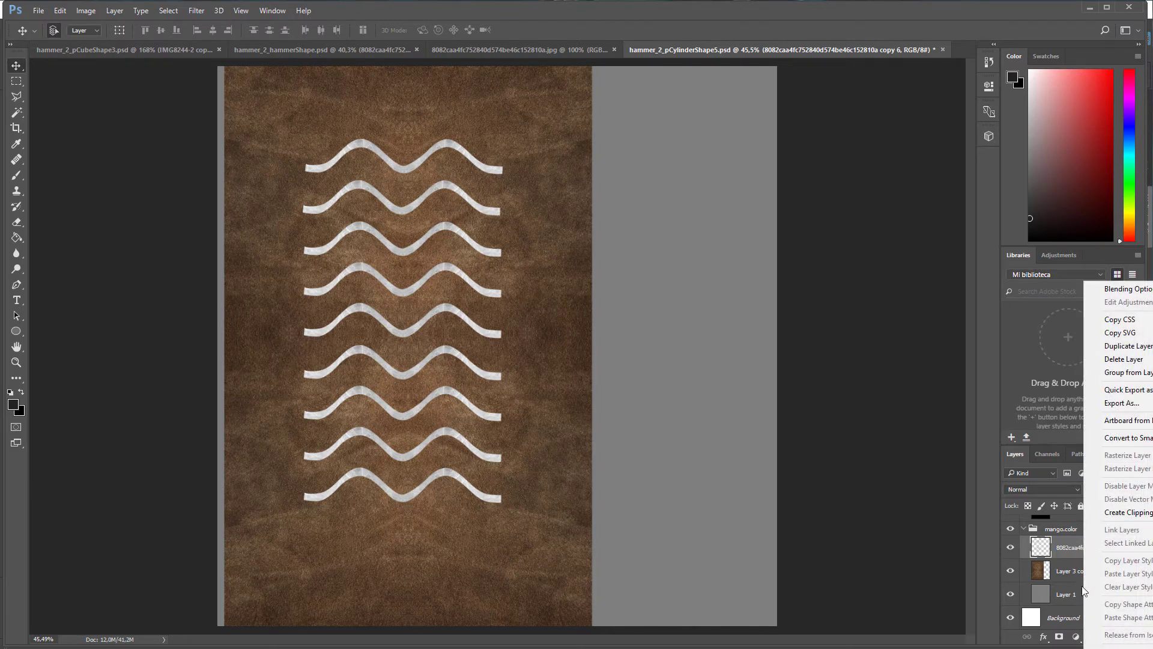
left_click(1128, 346)
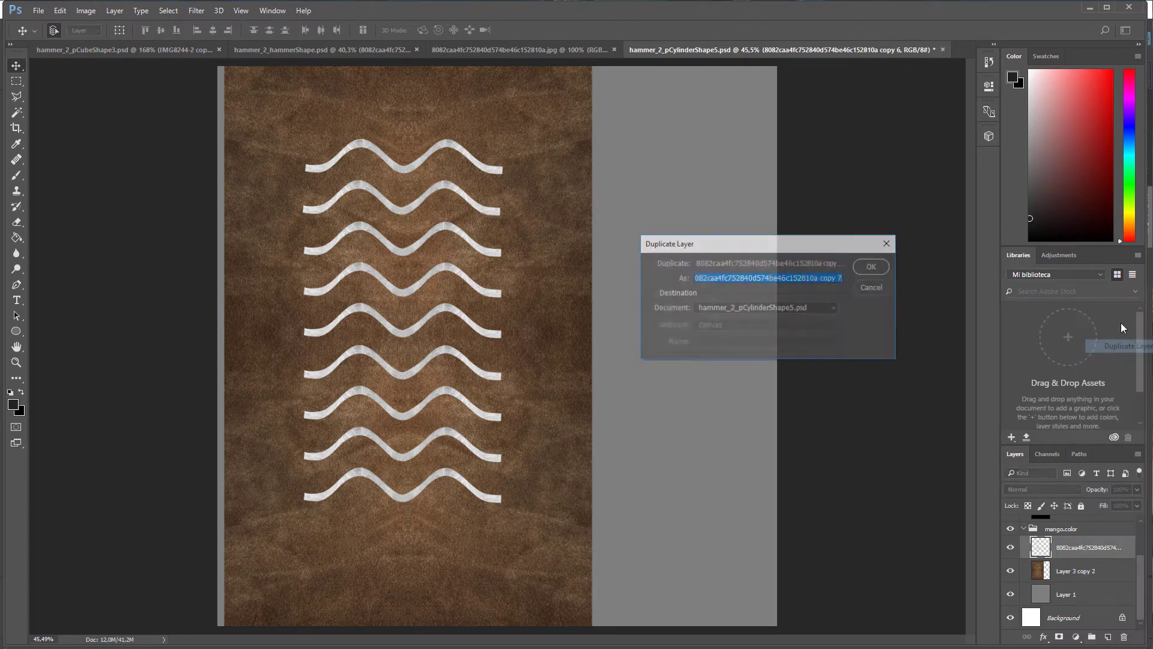
left_click(871, 267)
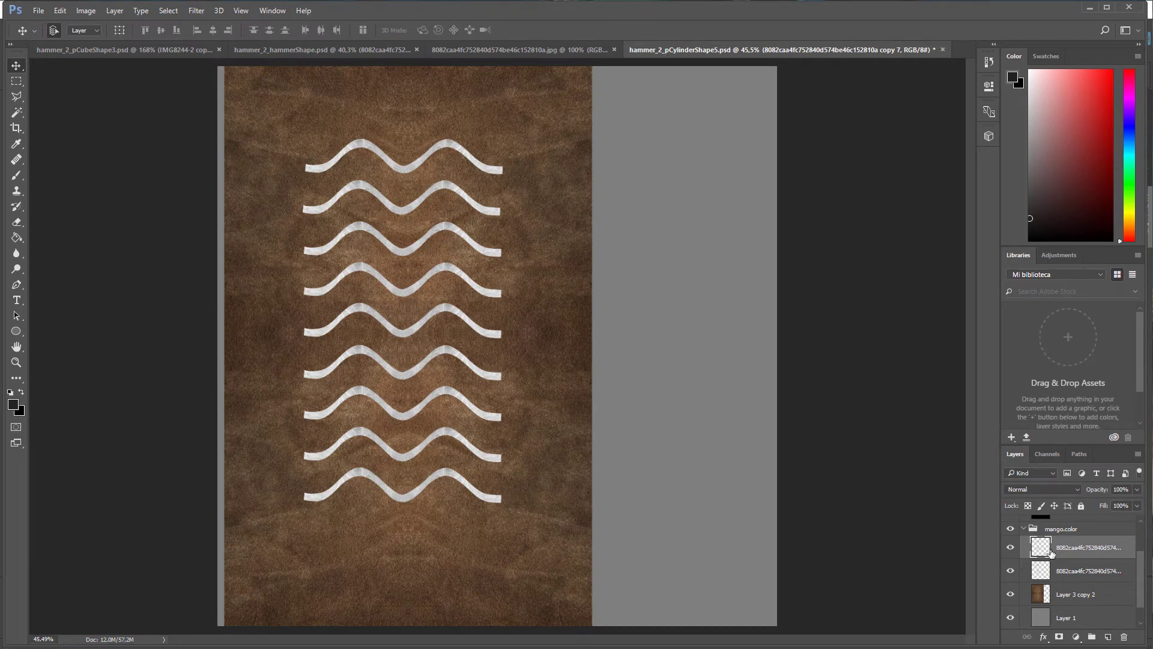
scroll(1061, 576, "up", 2)
scroll(1059, 594, "up", 1)
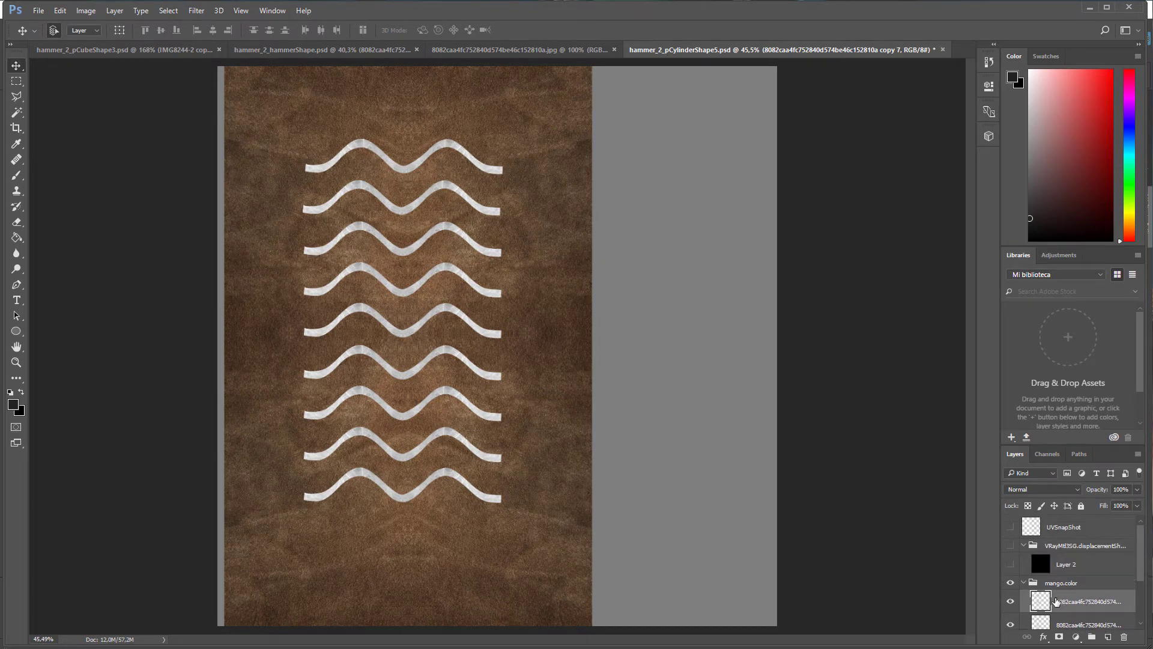
left_click_drag(1044, 595, 1074, 527)
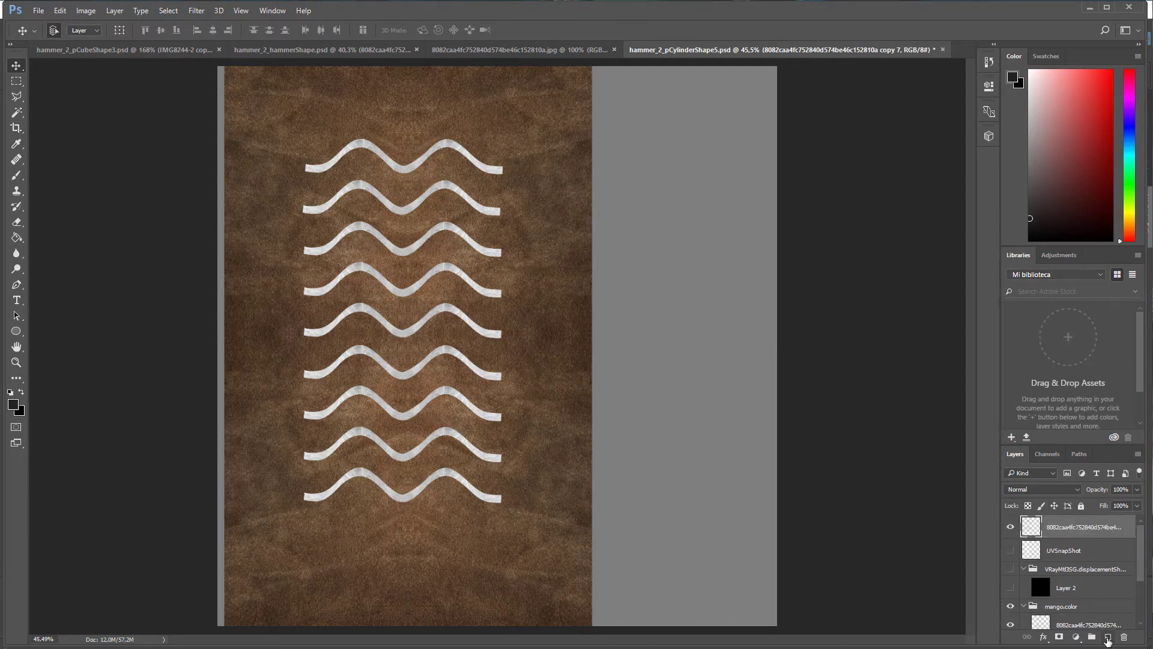
Add a new empty layer and place it directly beneath the duplicated stripes layer.
left_click(1108, 637)
left_click(1048, 552)
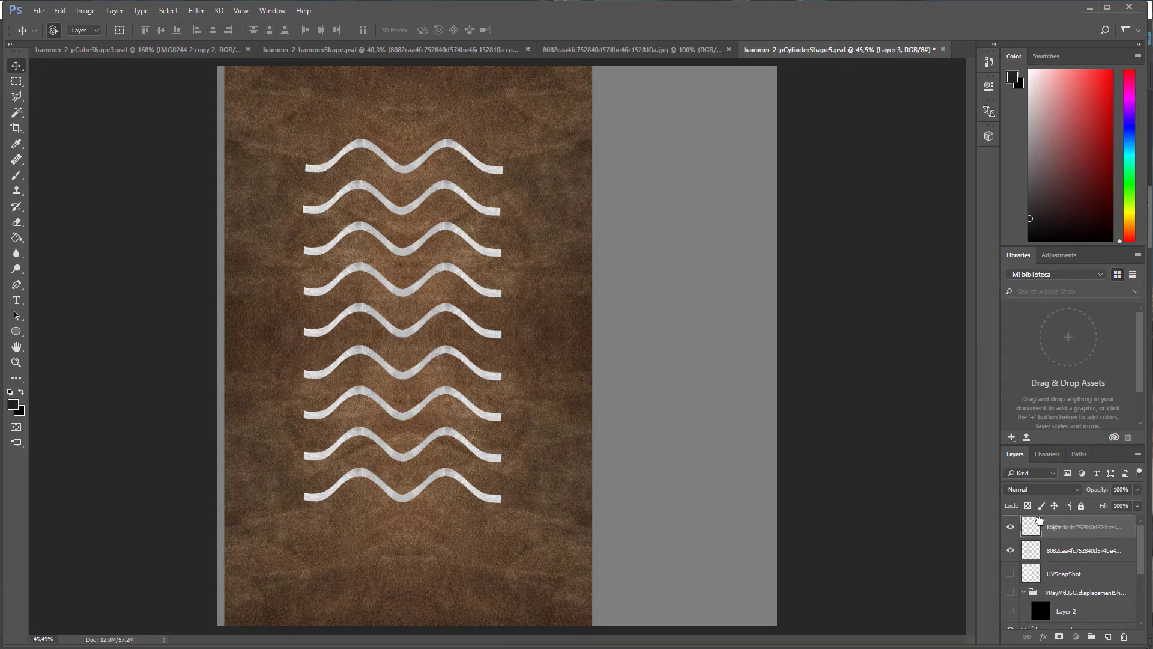
left_click_drag(1054, 552, 1048, 527)
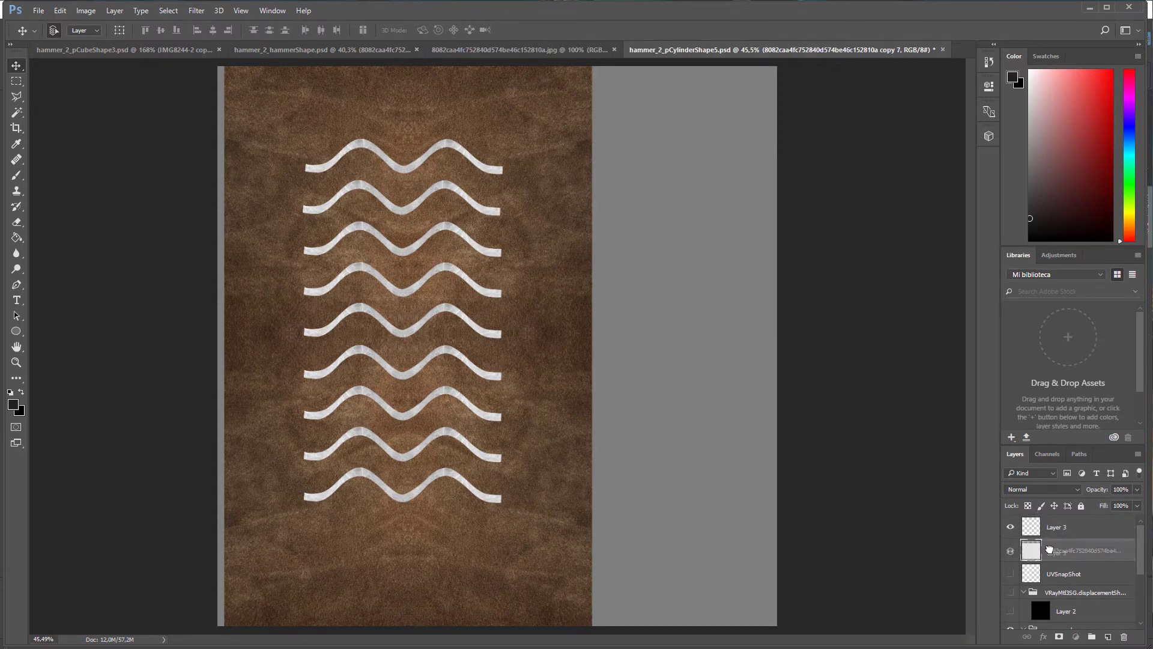
left_click(1054, 558)
left_click(1041, 528)
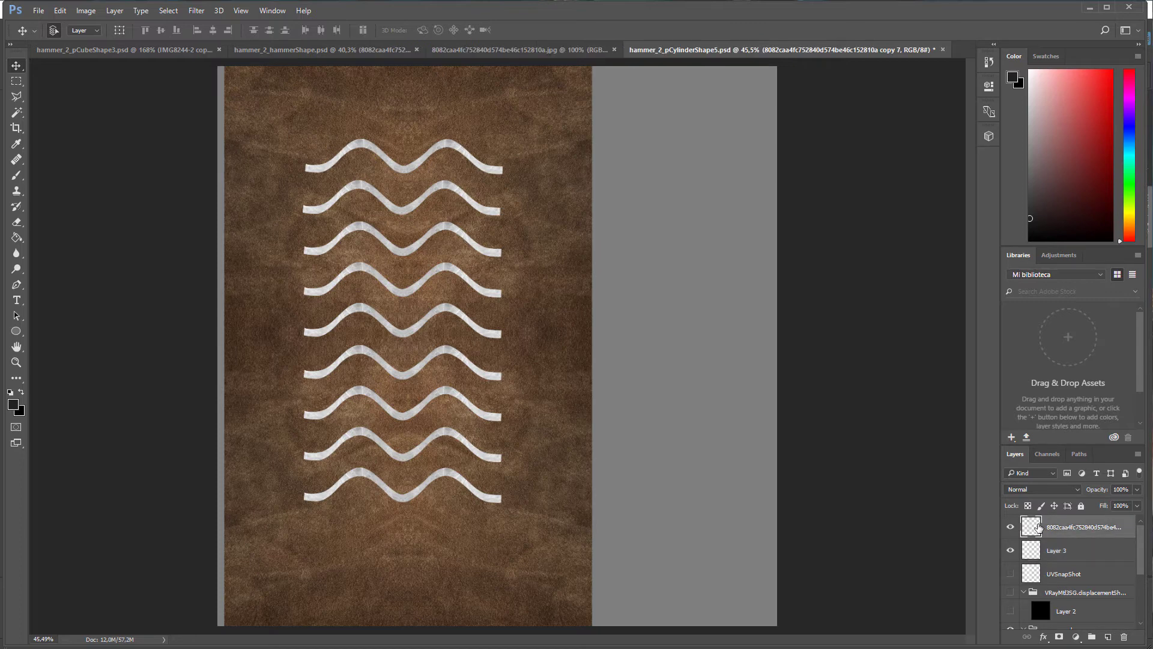
left_click(1035, 550)
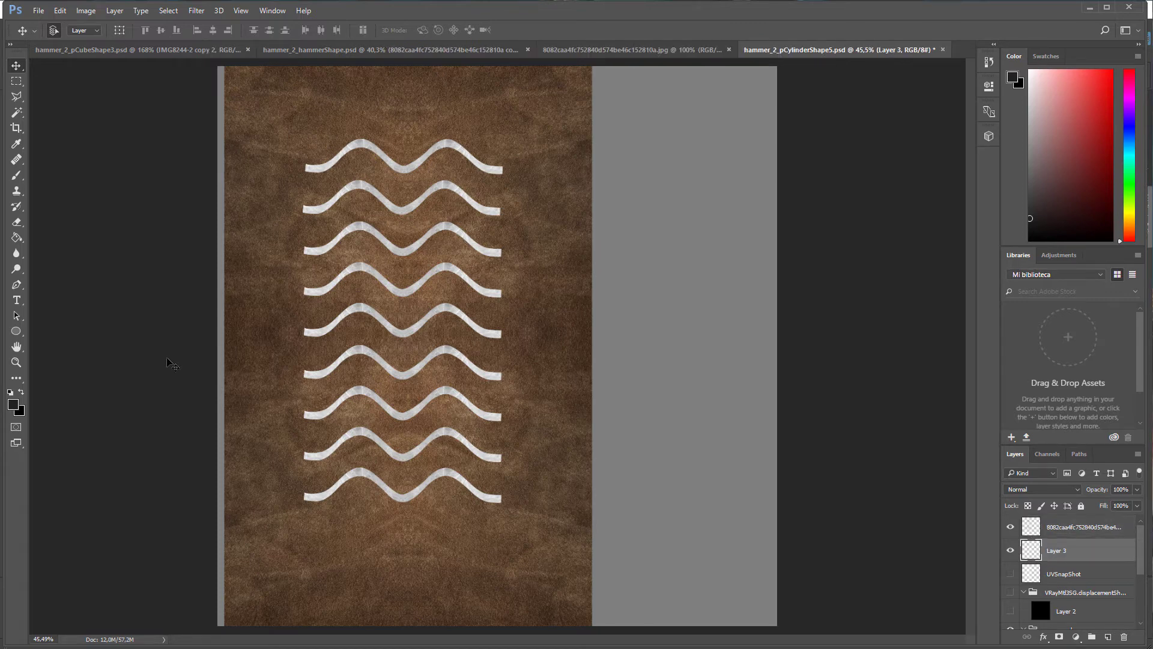
Set the foreground color to #1a1a1a and fill Layer 3 with it using the Paint Bucket.
left_click(13, 406)
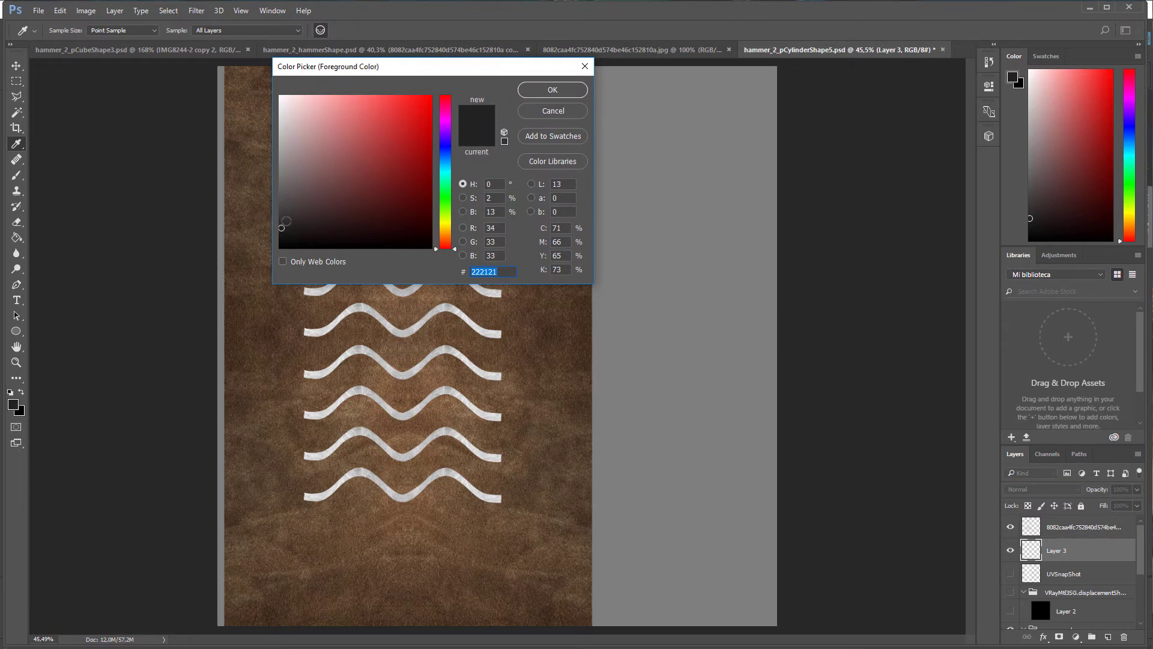
key("alt+Tab")
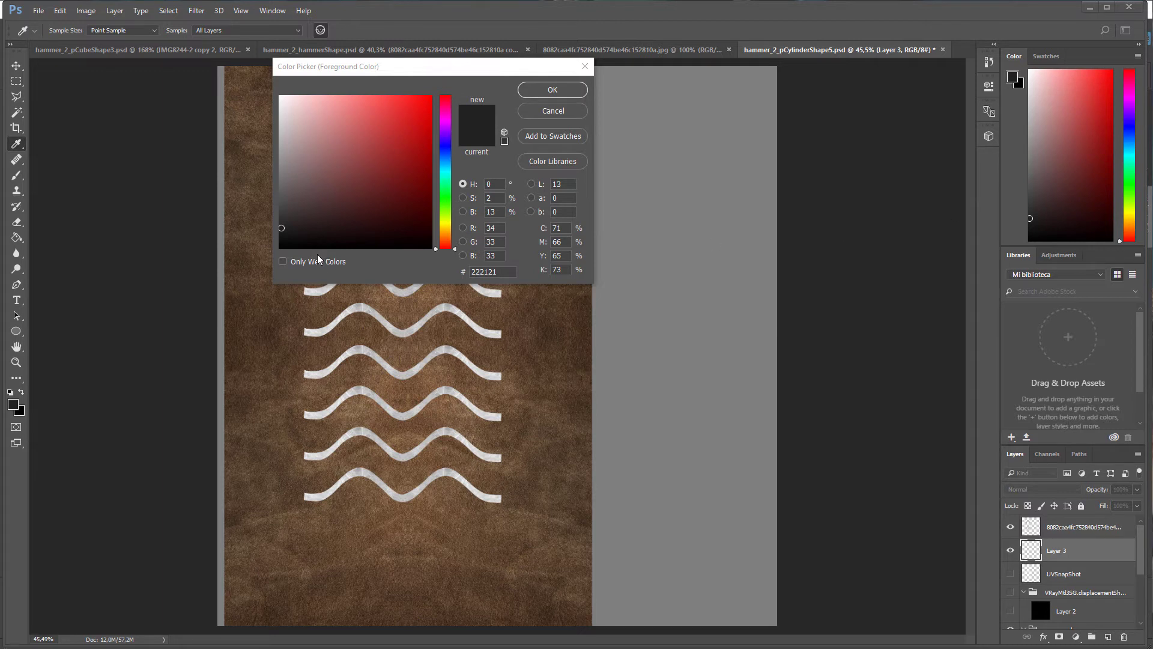
left_click(281, 233)
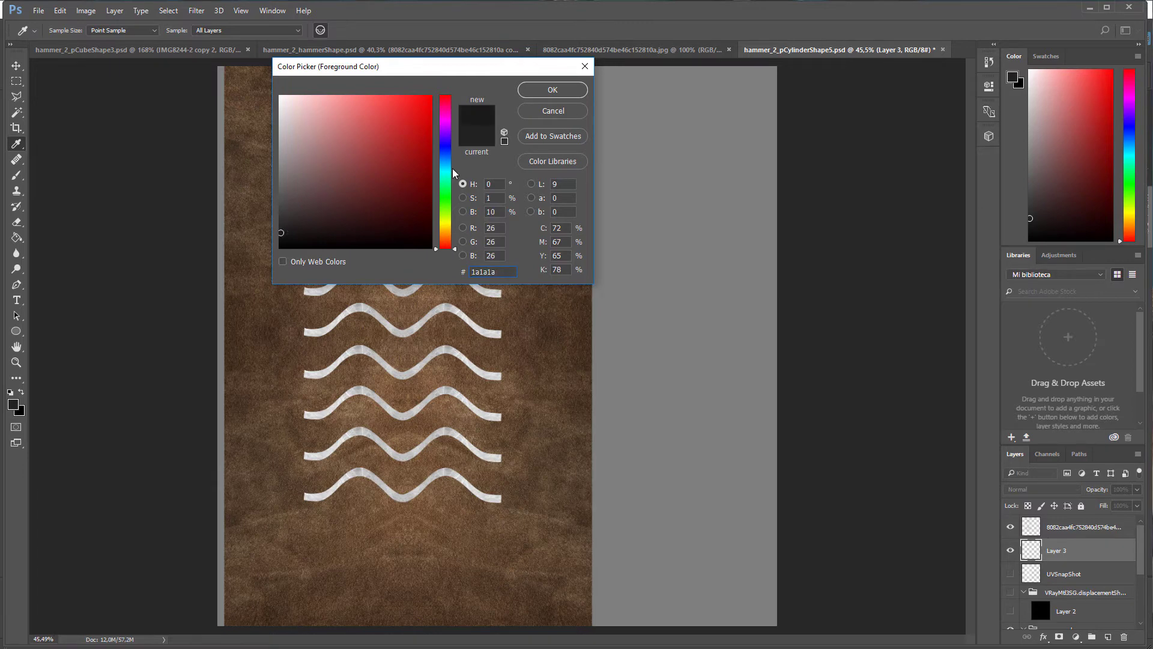
left_click(571, 91)
key("v")
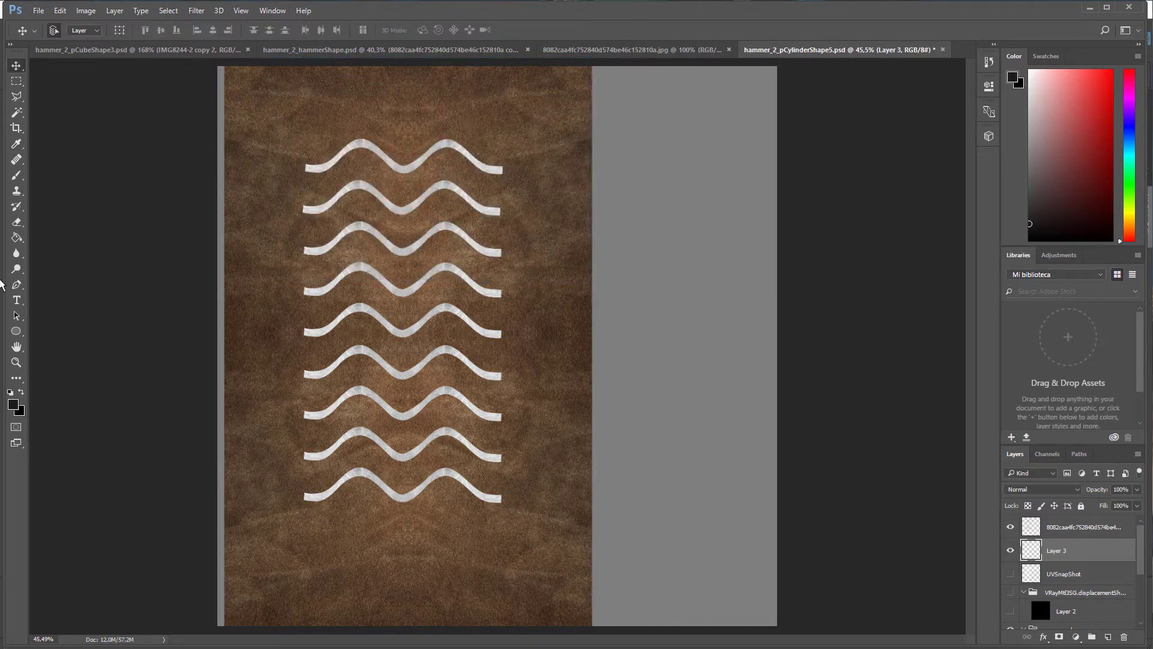
left_click(17, 237)
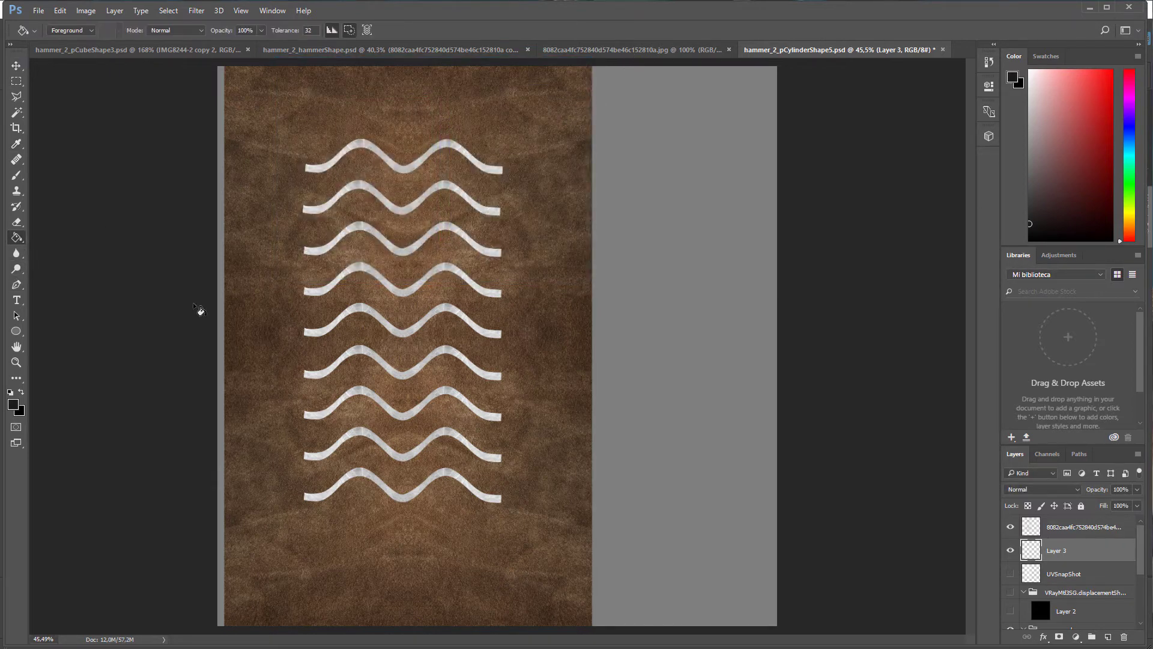
left_click(608, 217)
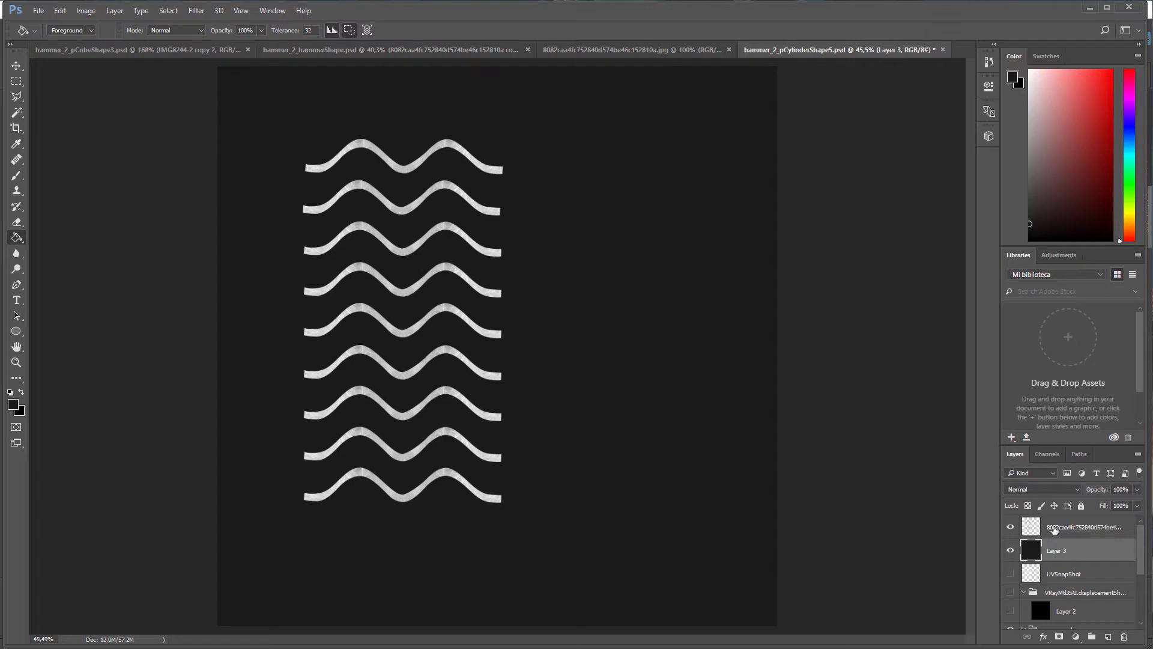
Make the duplicated wavy stripes layer active and load its opaque pixels as a selection.
left_click(1054, 528)
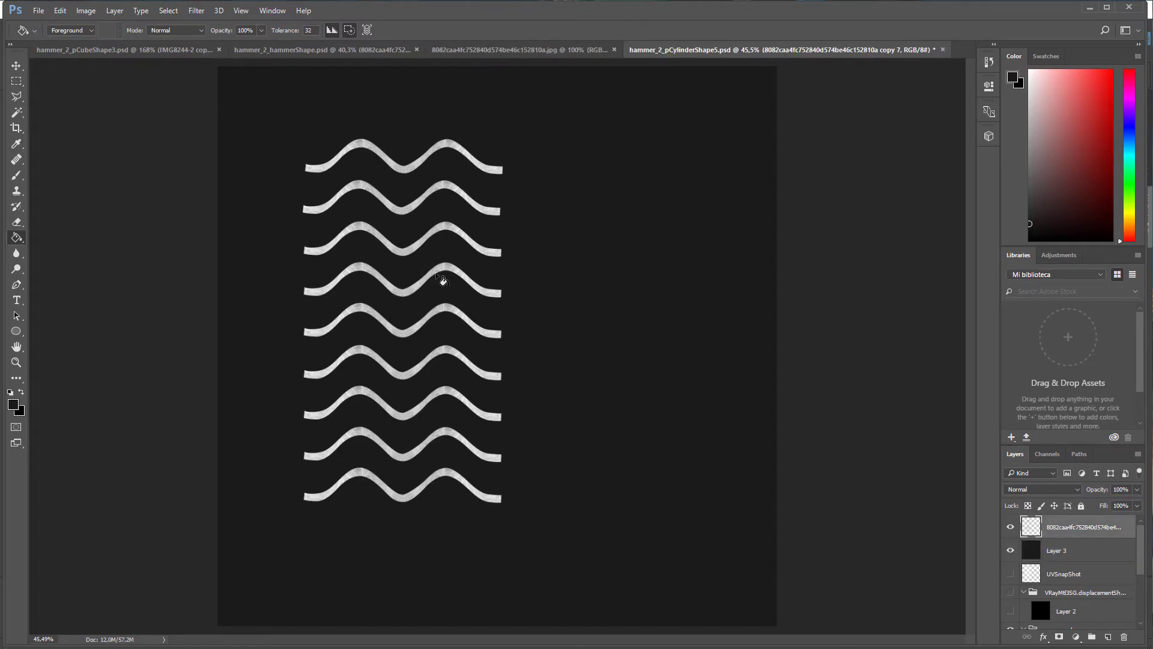
left_click(453, 270)
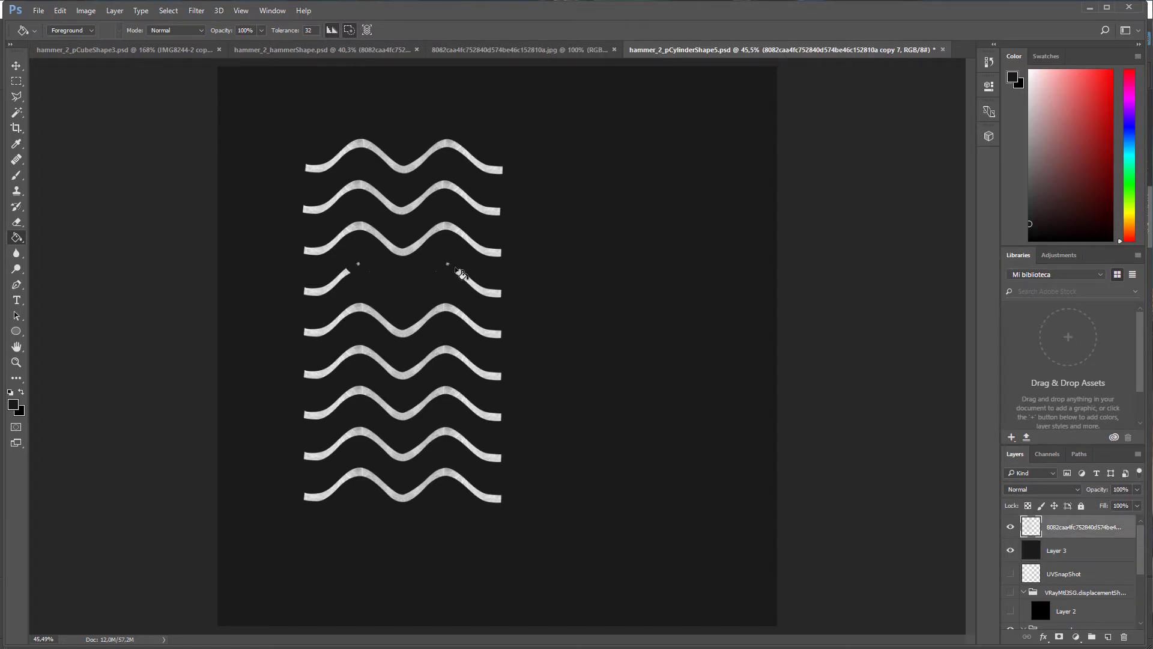
key("ctrl+z")
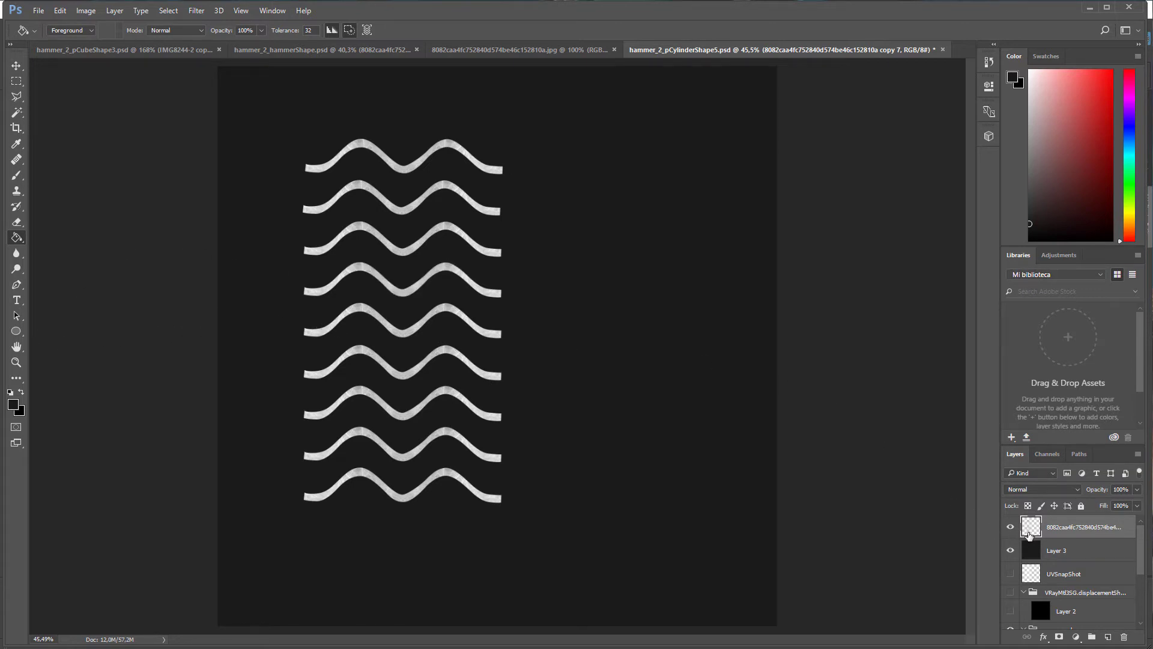
left_click(1032, 527, "ctrl")
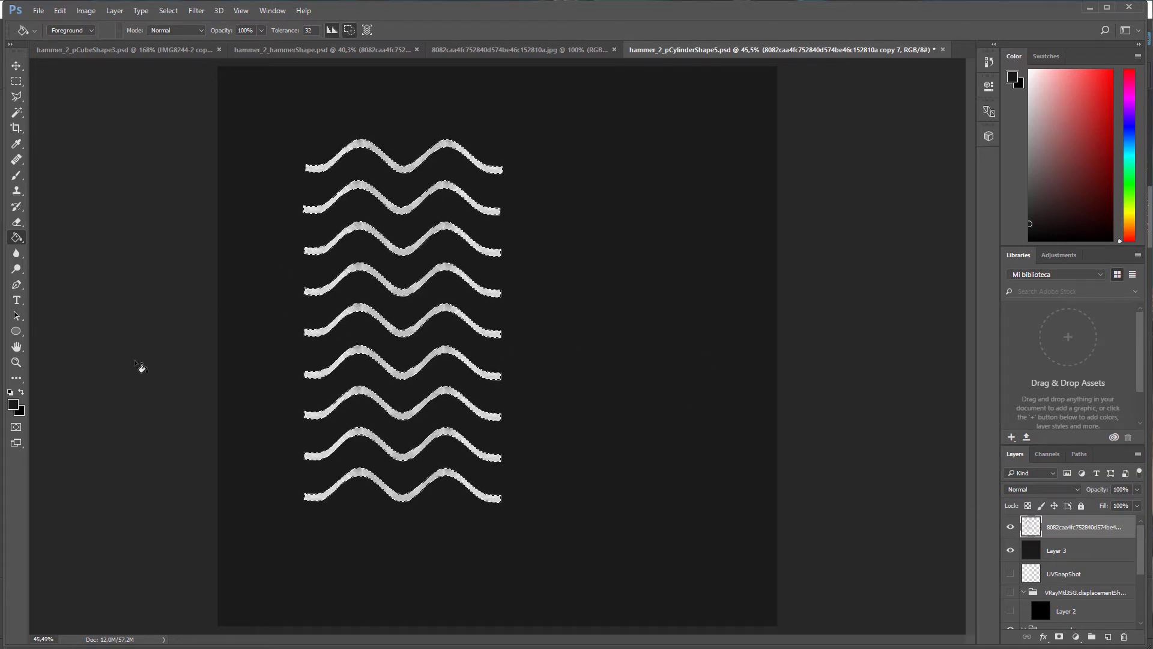
Paint all the selected wavy stripes solid #ffffff with a large 511 px brush and clear the selection.
left_click(13, 404)
type("ffffff")
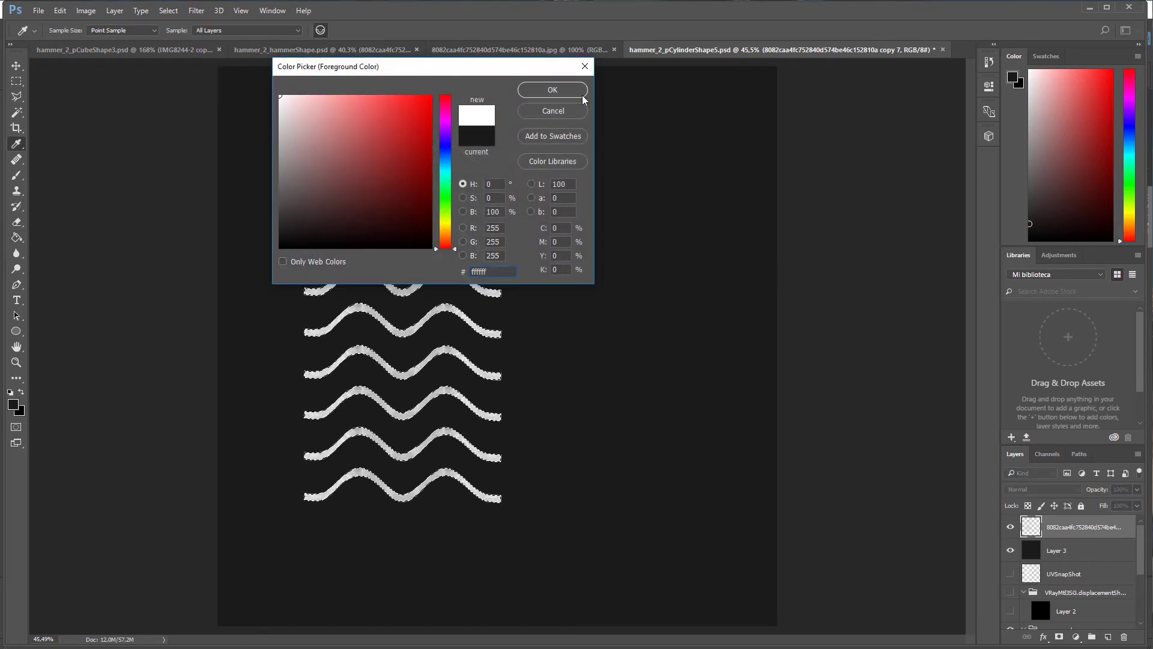
left_click(553, 89)
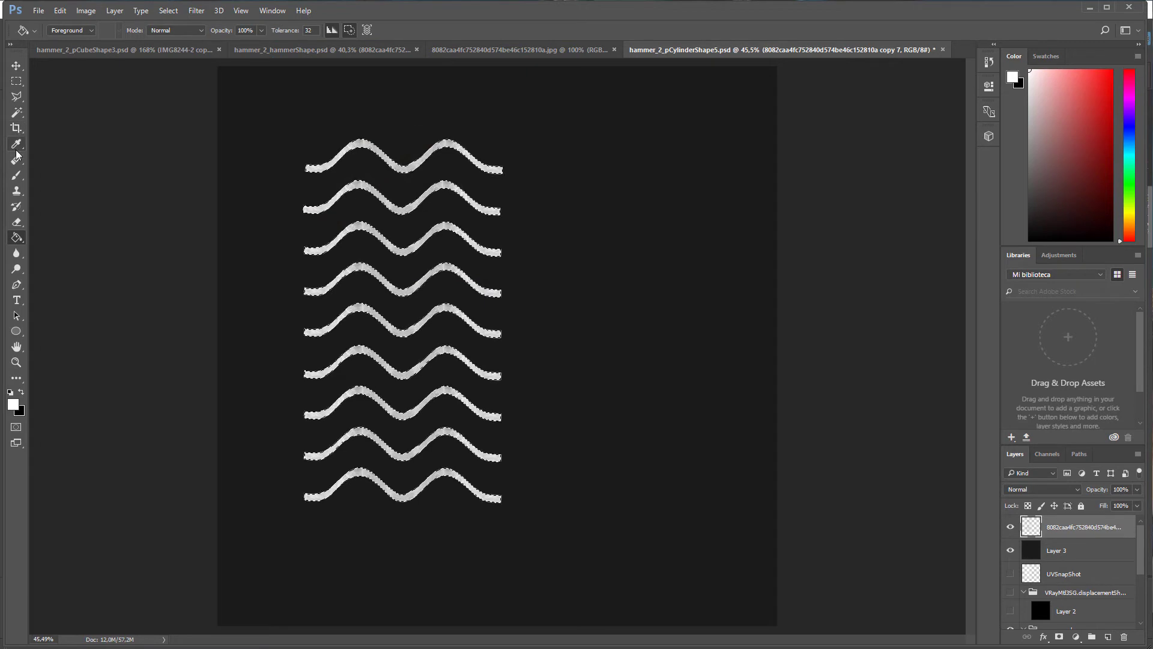
left_click(16, 175)
mouse_move(261, 171)
left_mouse_down()
mouse_move(502, 168)
mouse_move(445, 154)
mouse_move(309, 203)
mouse_move(463, 237)
mouse_move(322, 301)
mouse_move(455, 272)
mouse_move(493, 300)
mouse_move(211, 346)
mouse_move(481, 361)
mouse_move(252, 392)
mouse_move(496, 423)
mouse_move(342, 443)
mouse_move(301, 490)
mouse_move(541, 491)
mouse_move(479, 483)
mouse_move(505, 453)
left_mouse_up()
right_click(377, 330)
left_click_drag(494, 359, 509, 360)
mouse_move(485, 151)
left_mouse_down()
mouse_move(477, 357)
mouse_move(477, 182)
mouse_move(401, 527)
mouse_move(376, 123)
mouse_move(302, 347)
mouse_move(350, 574)
mouse_move(314, 188)
mouse_move(325, 527)
mouse_move(343, 150)
left_mouse_up()
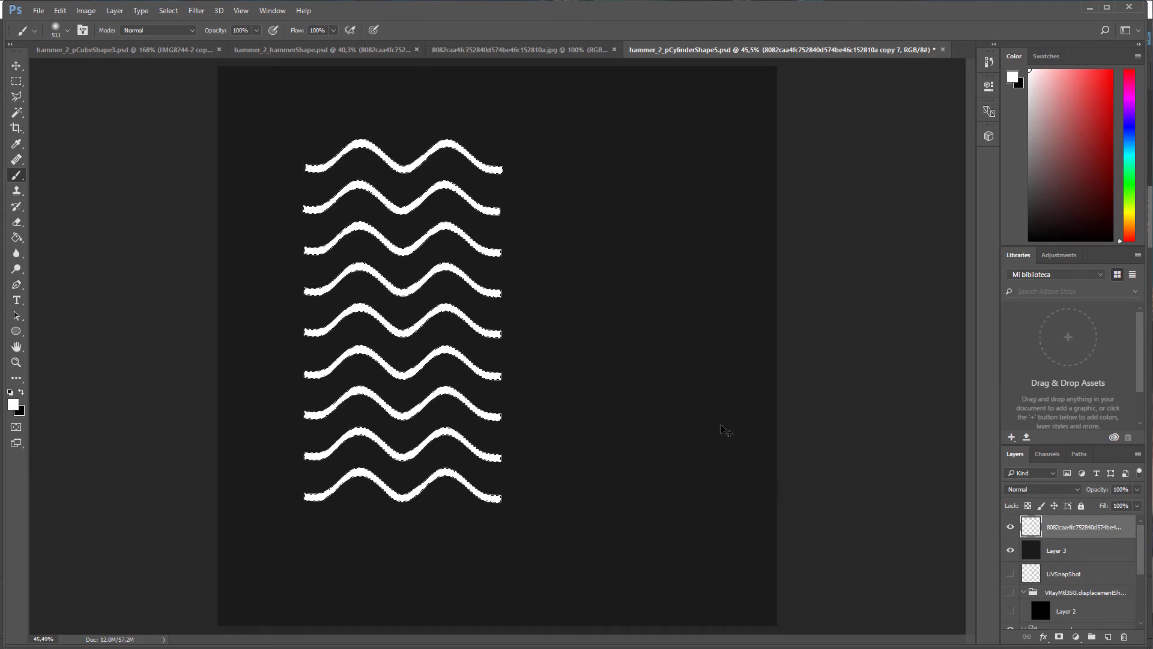
key("ctrl+d")
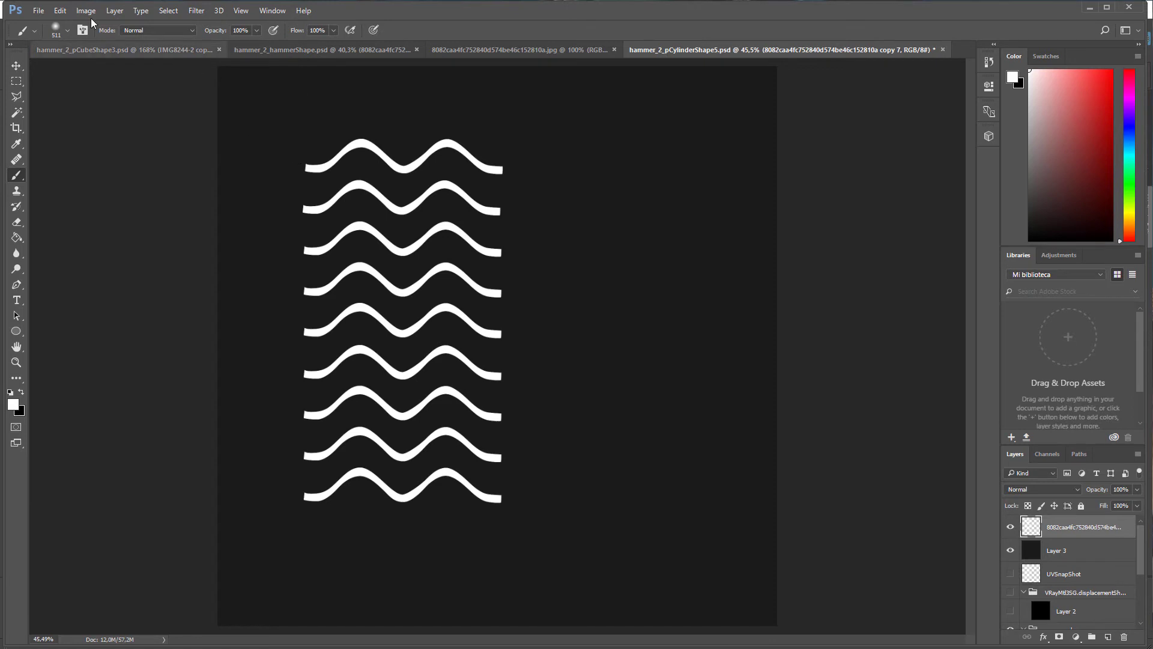
Save the black-and-white map as a PNG over mangoBrillo in the D: drive's cursos/maya/thor folder, accepting the PNG options.
left_click(38, 11)
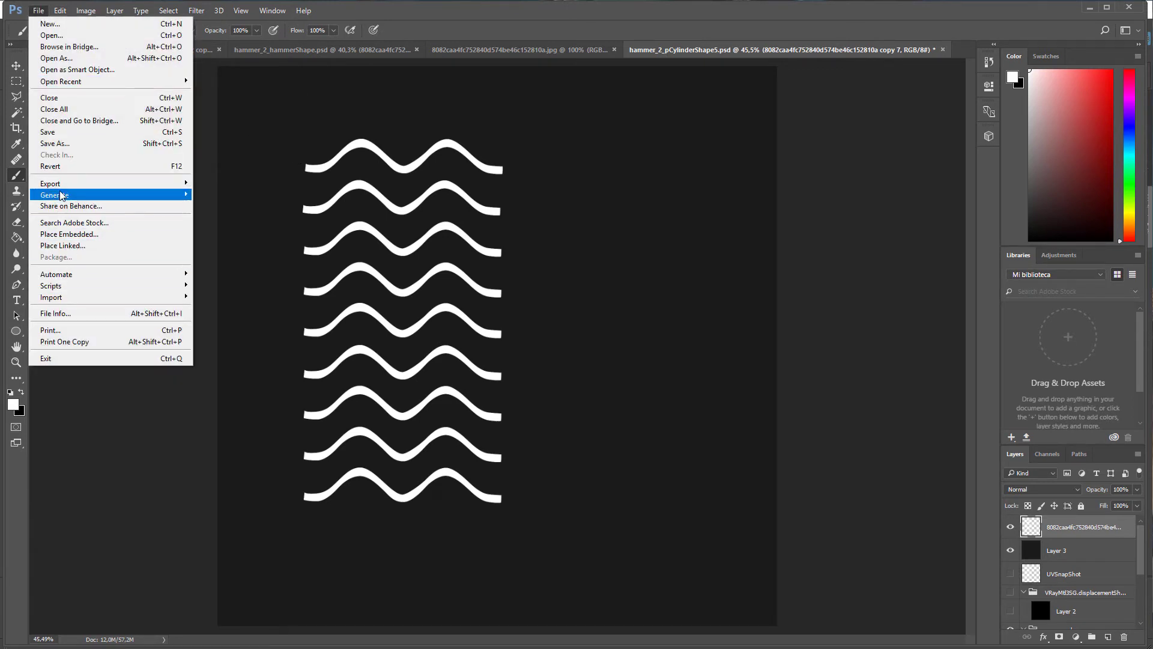
left_click(55, 143)
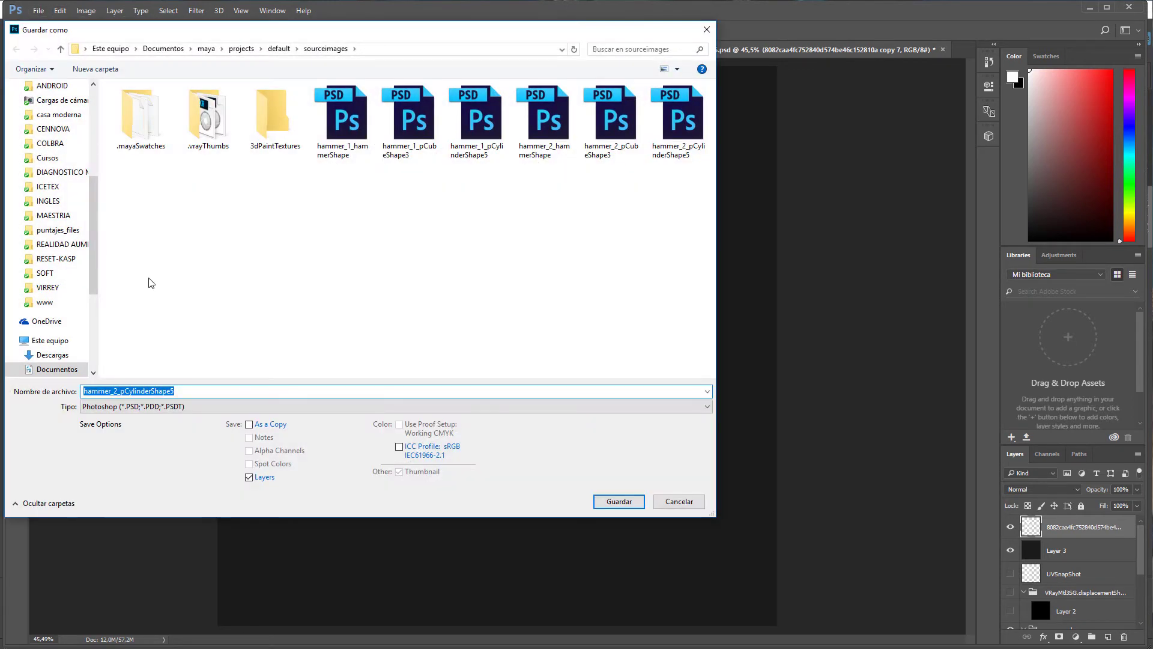
left_click(157, 407)
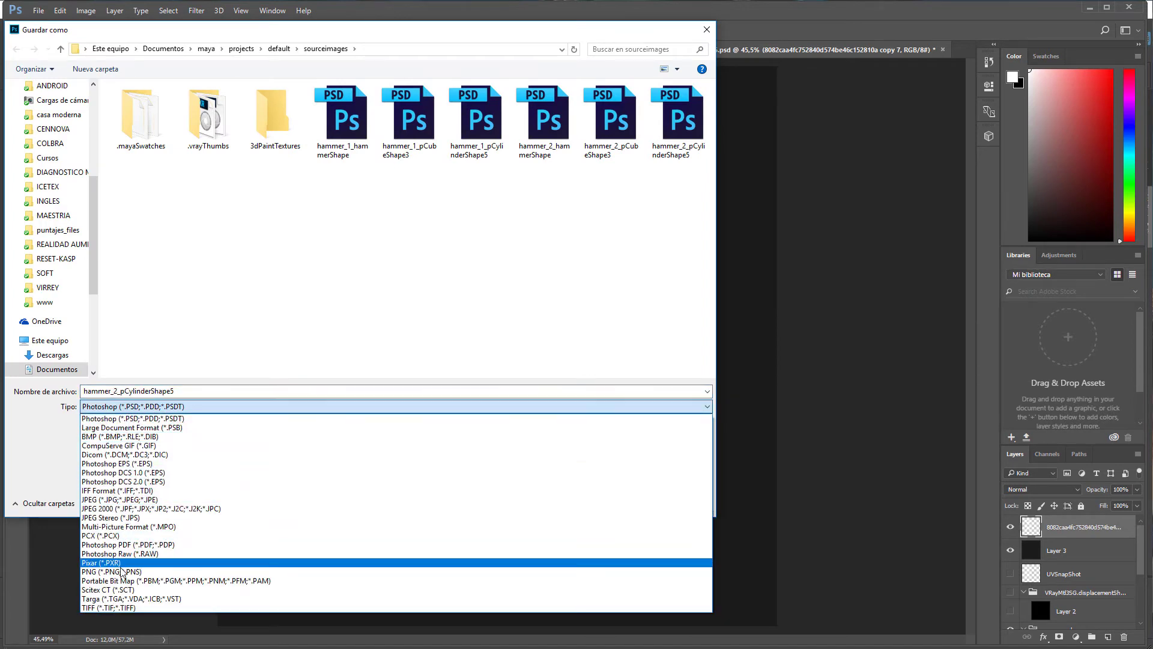
left_click(122, 572)
scroll(47, 330, "down", 3)
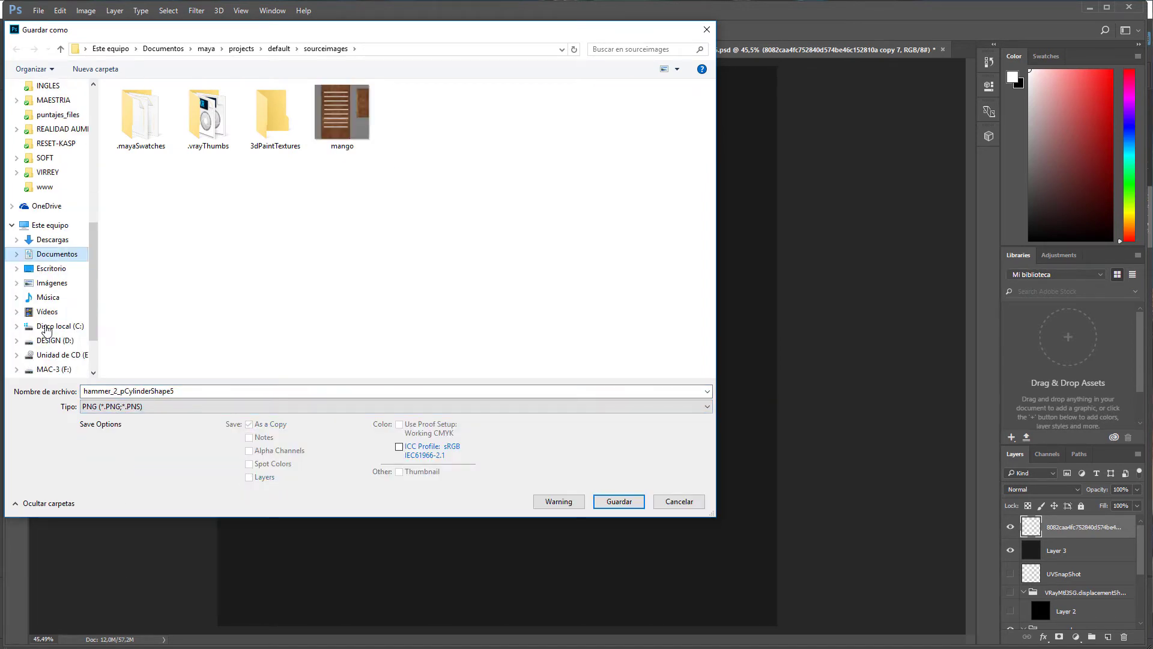
left_click(48, 340)
left_click(144, 344)
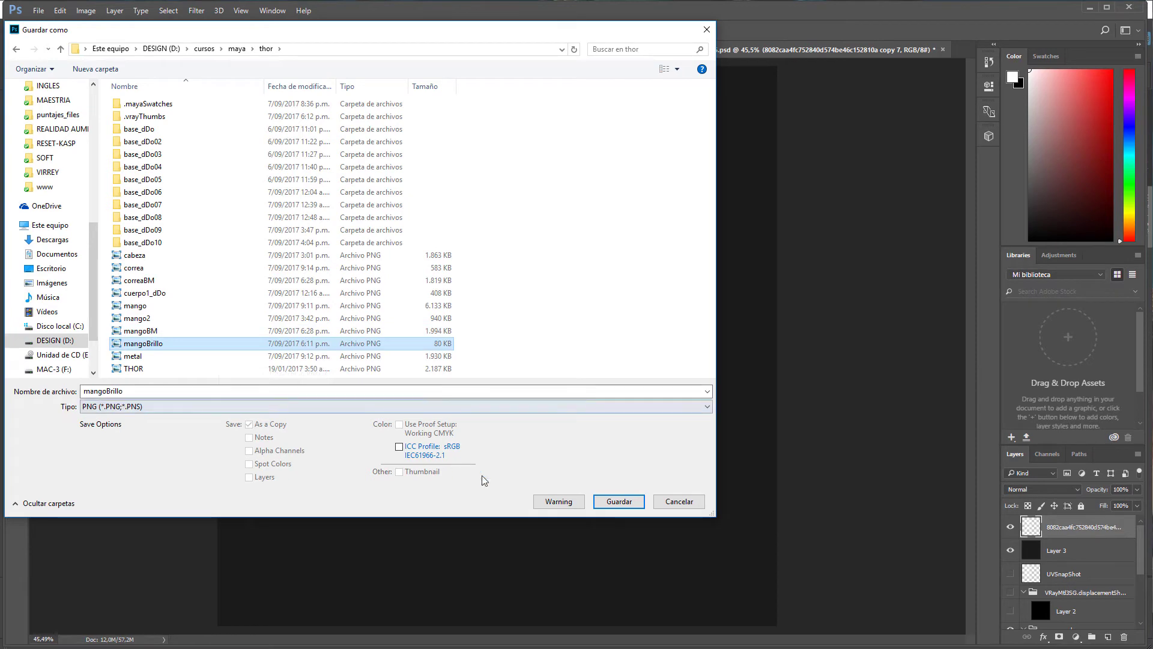
left_click(619, 501)
left_click(783, 424)
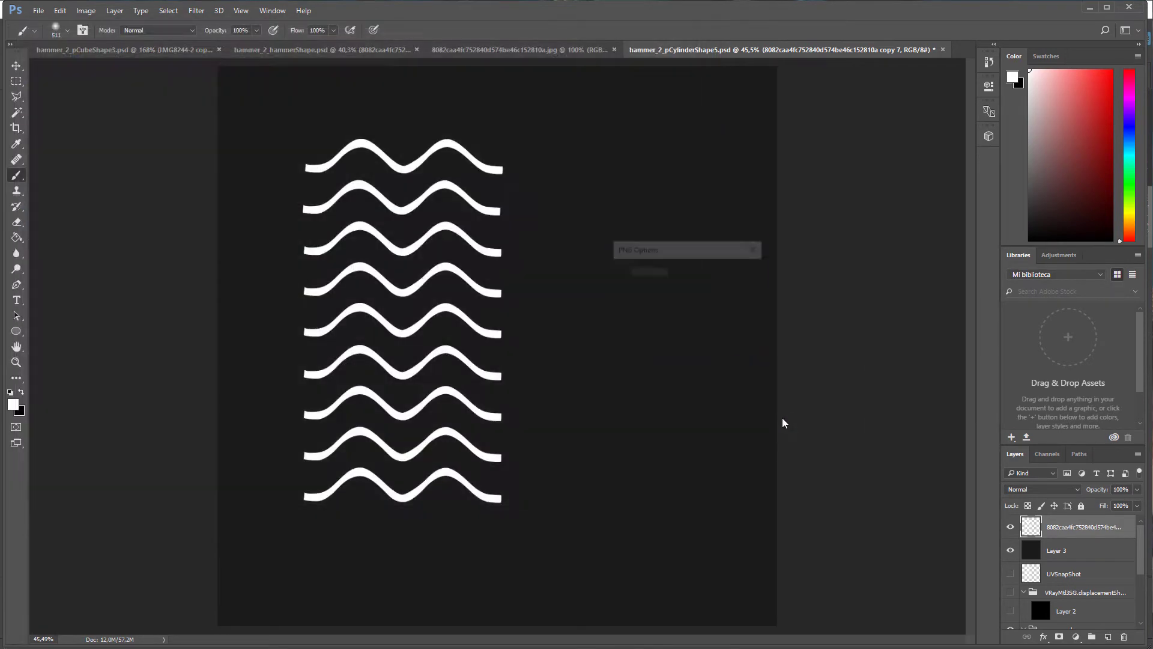
left_click(738, 274)
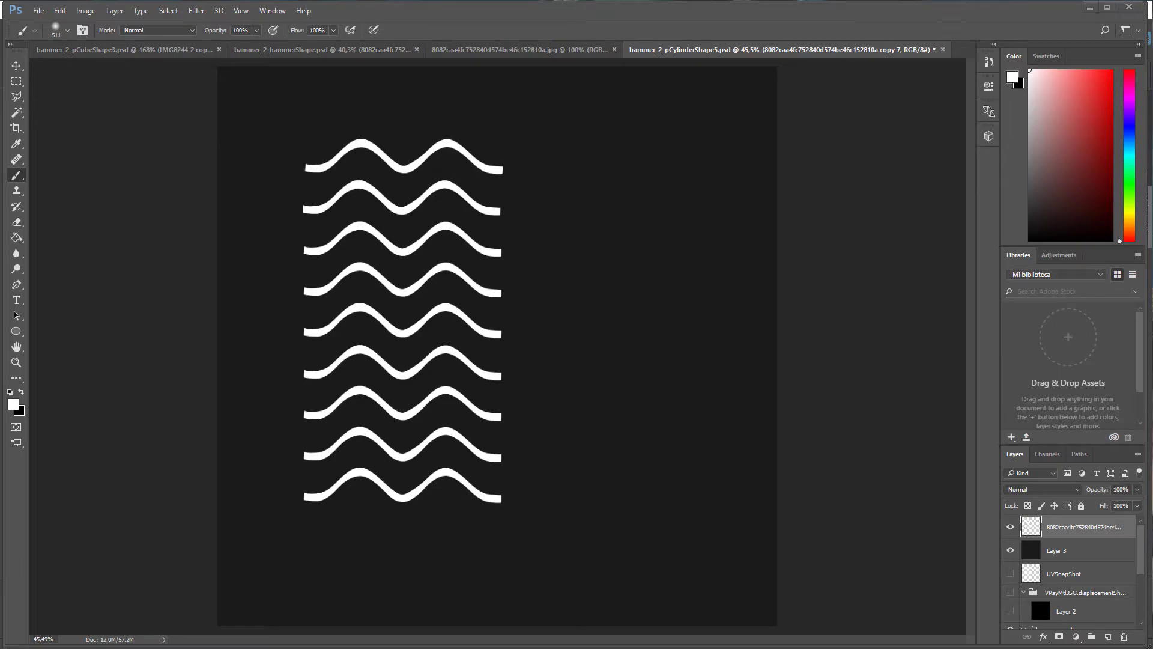
Switch to Maya and load mangoBrillo.png as a file texture on the mango material's Reflection Color.
key("alt+Tab")
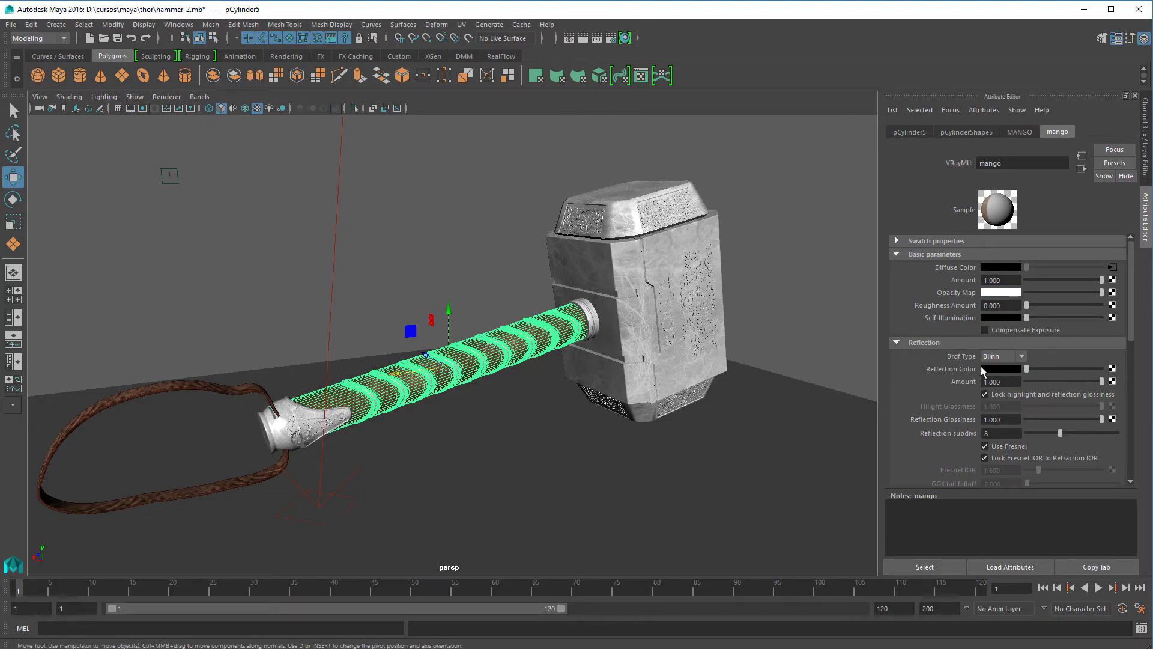
left_click(1113, 374)
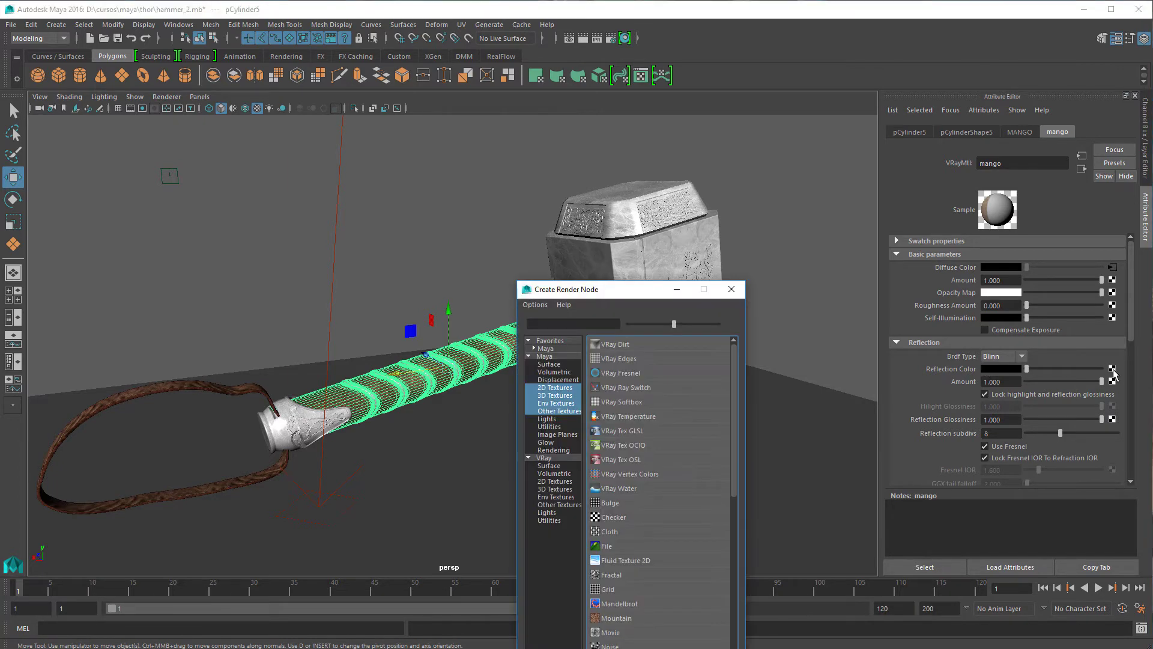
left_click(626, 532)
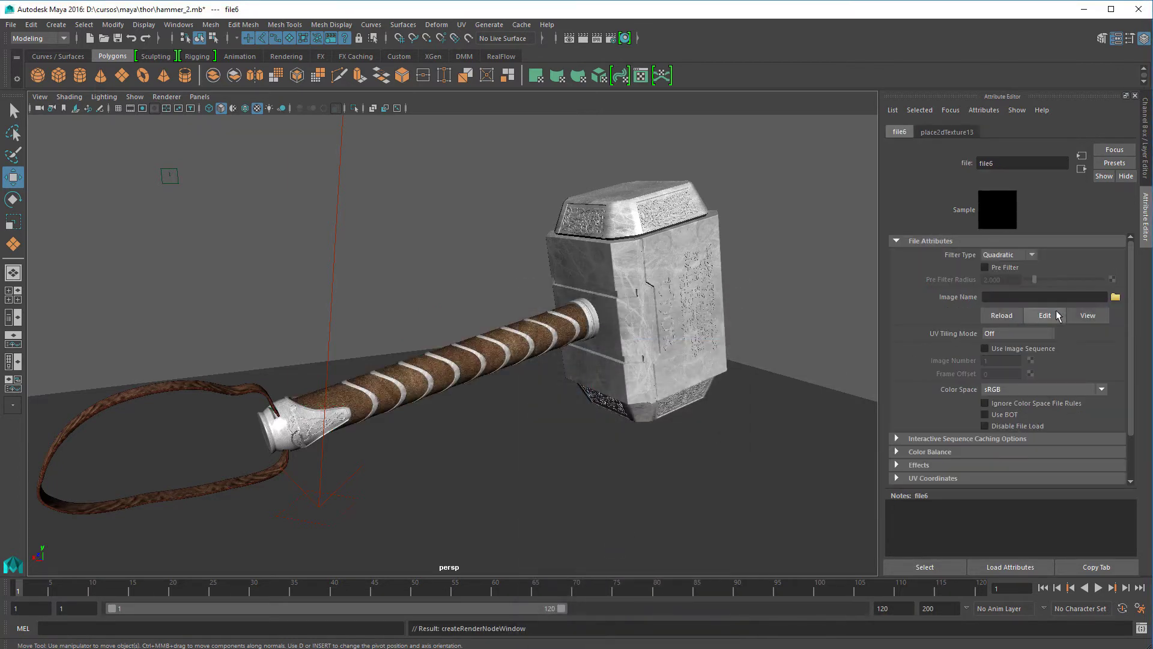
left_click(1115, 298)
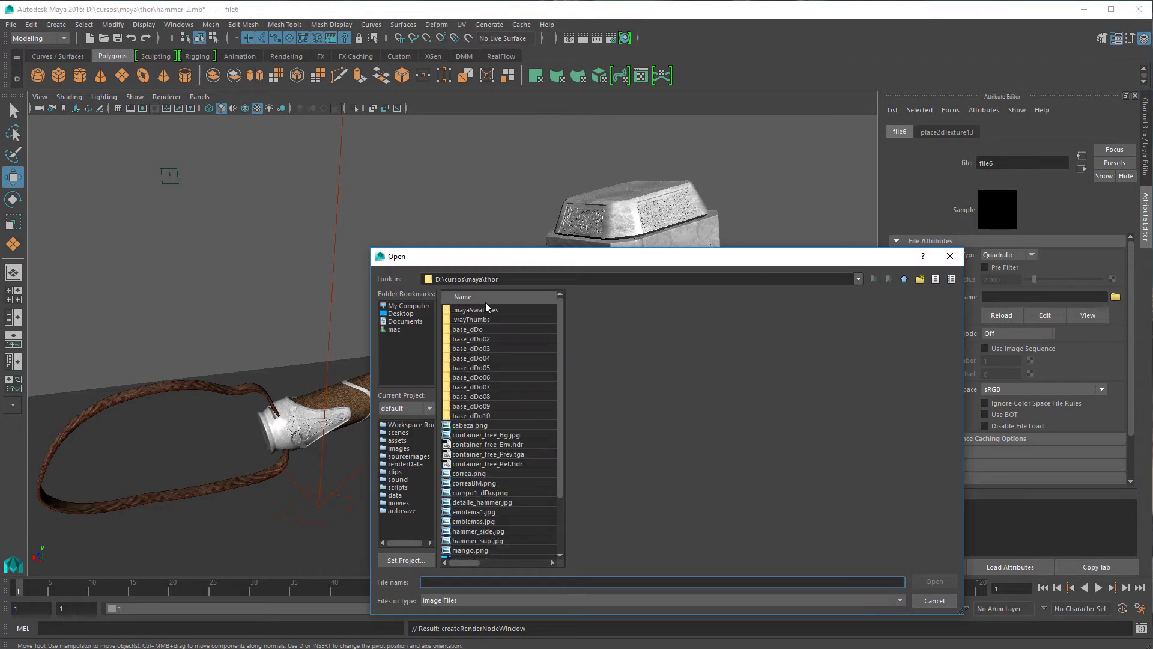
scroll(476, 488, "down", 3)
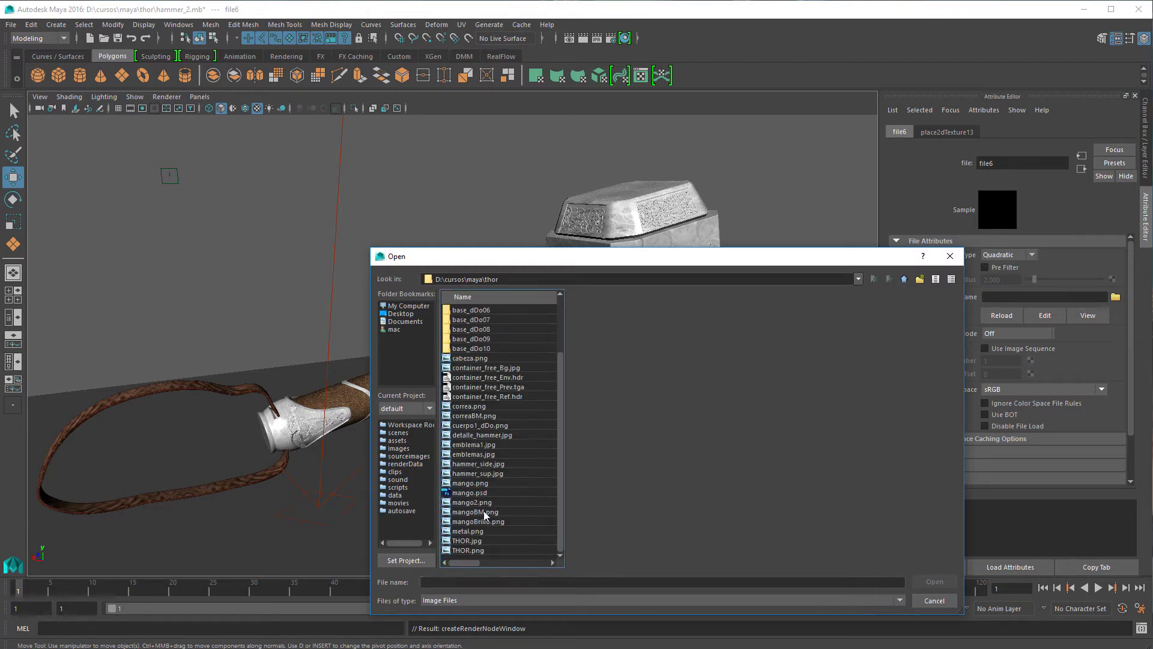
left_click(486, 521)
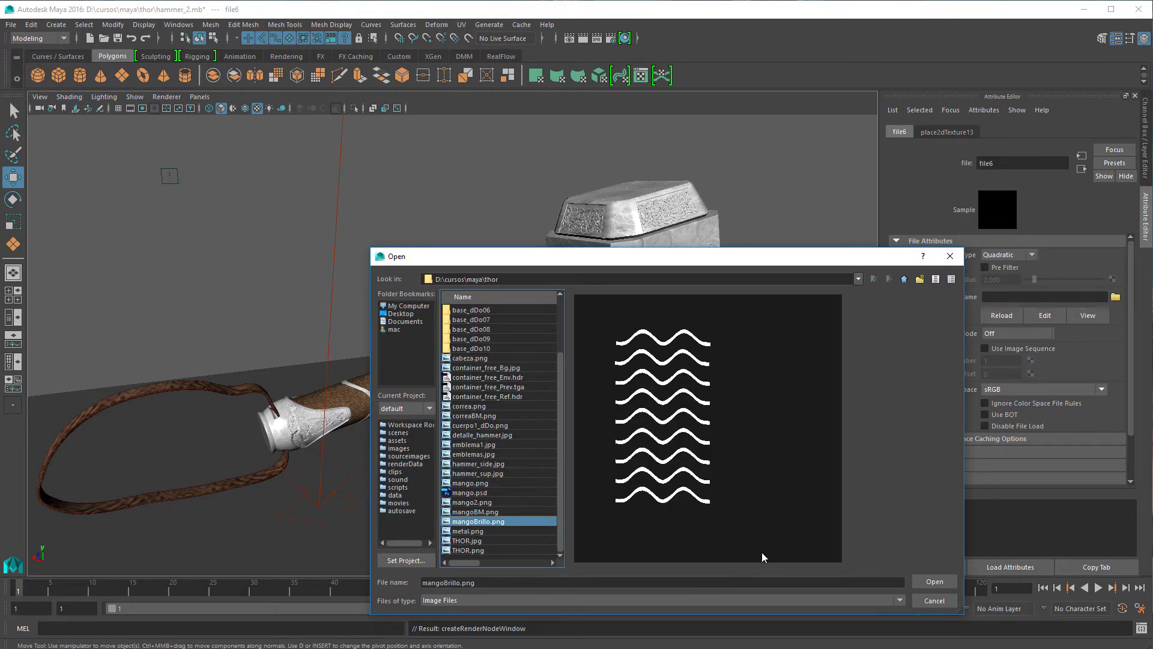
left_click(939, 582)
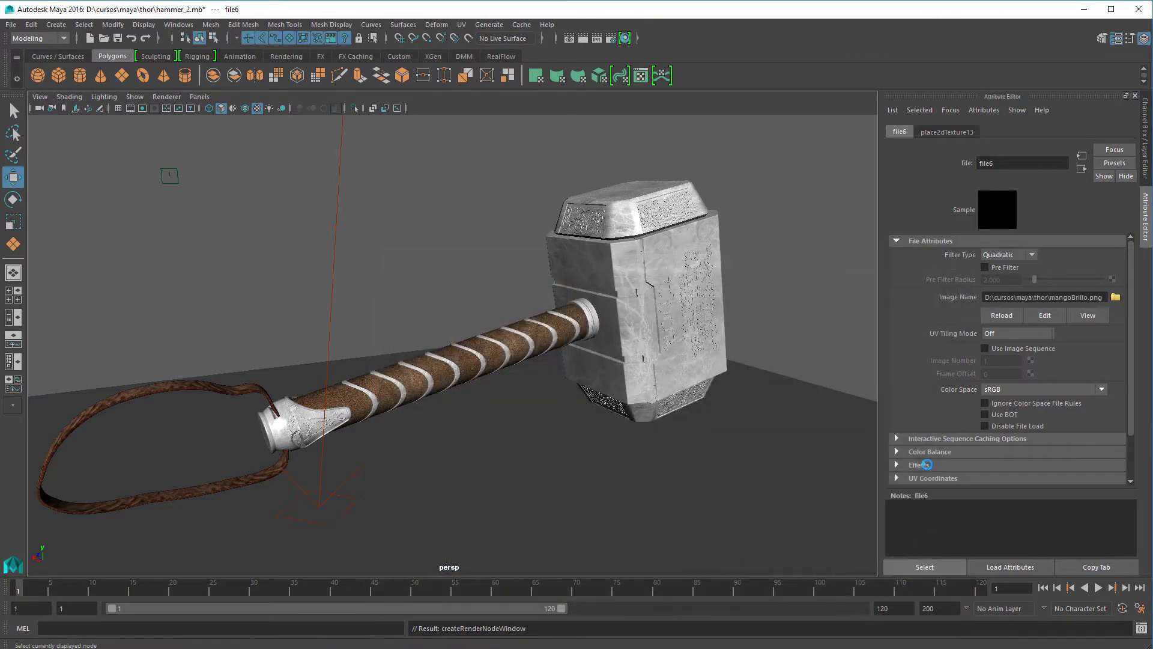
Unlock the mango material's Fresnel IOR from its refraction IOR and set the Fresnel IOR to 5.
left_click(1082, 170)
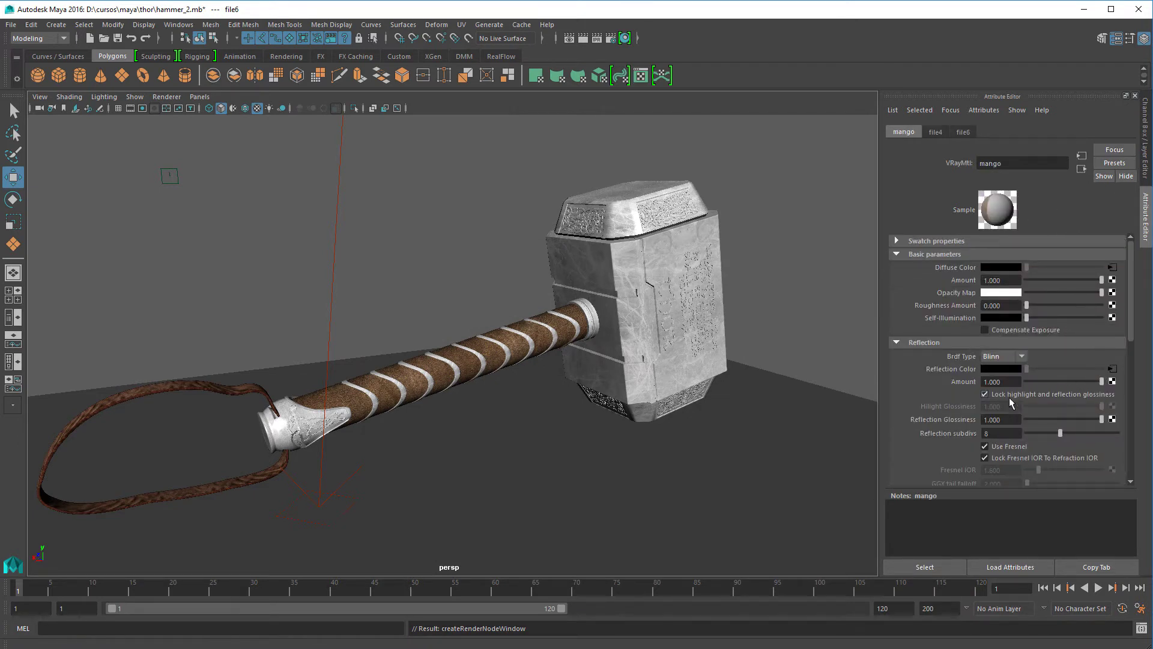
left_click(1007, 458)
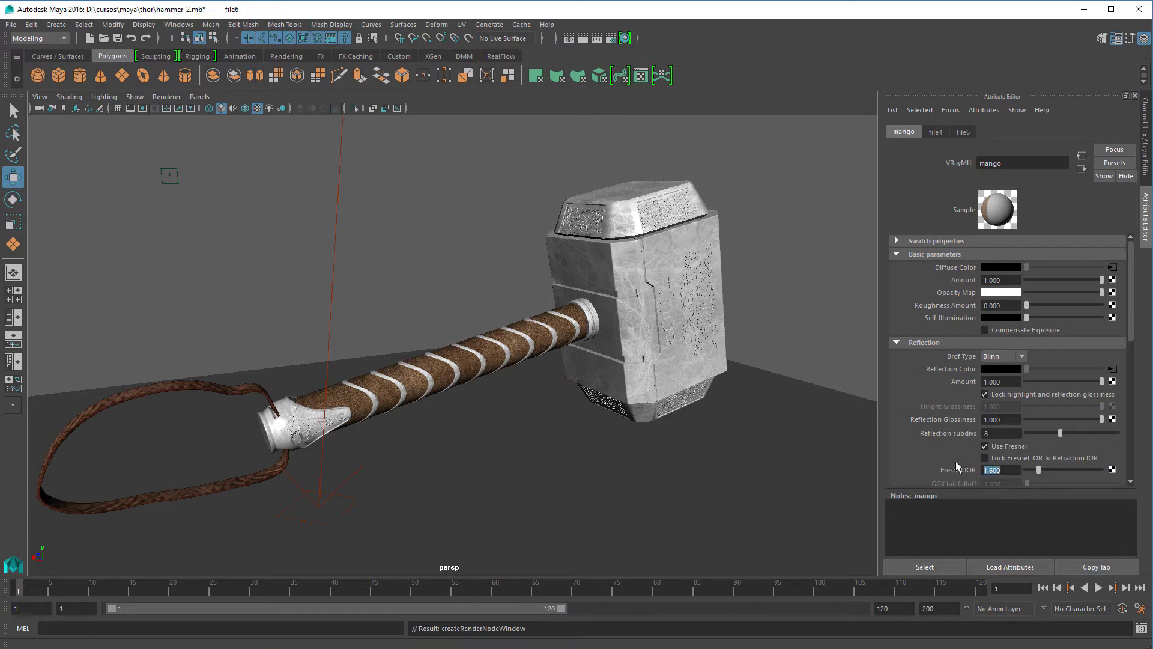
type("5")
key("Return")
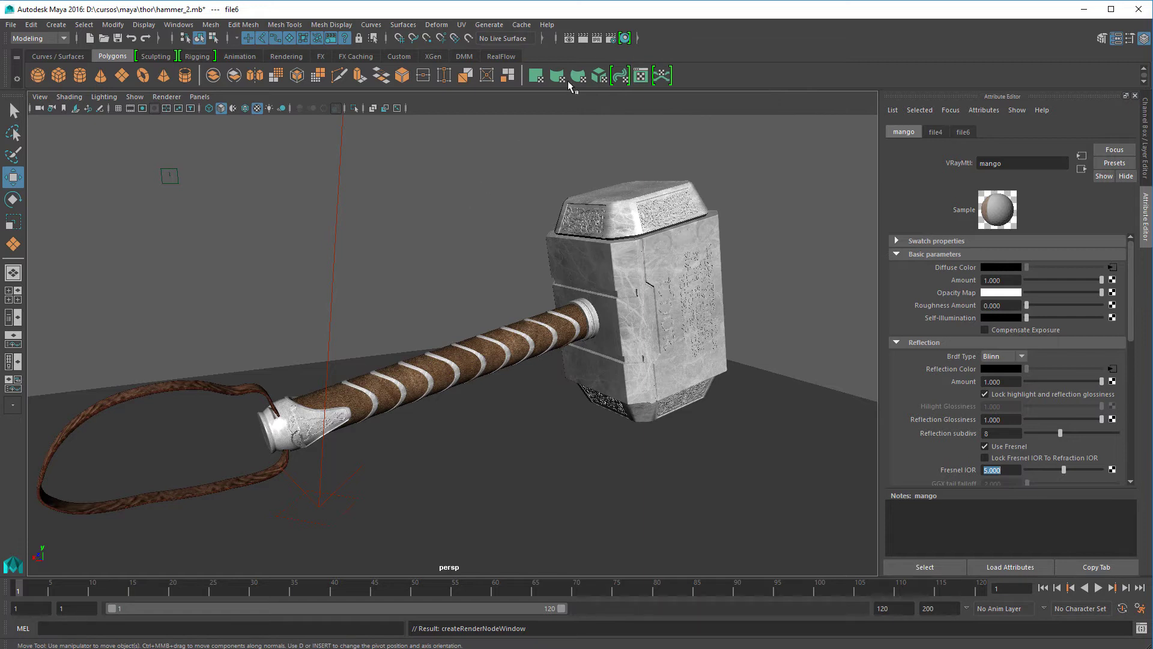
Show the V-Ray frame buffer from the common render settings.
left_click(611, 39)
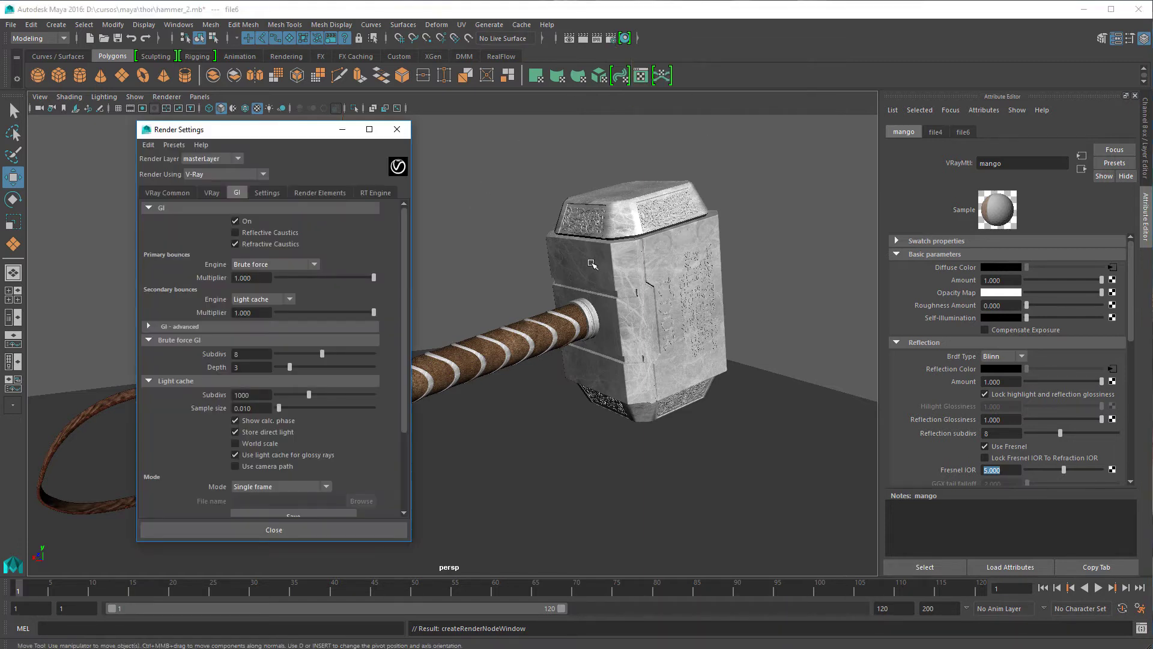
scroll(279, 313, "down", 2)
left_click(173, 194)
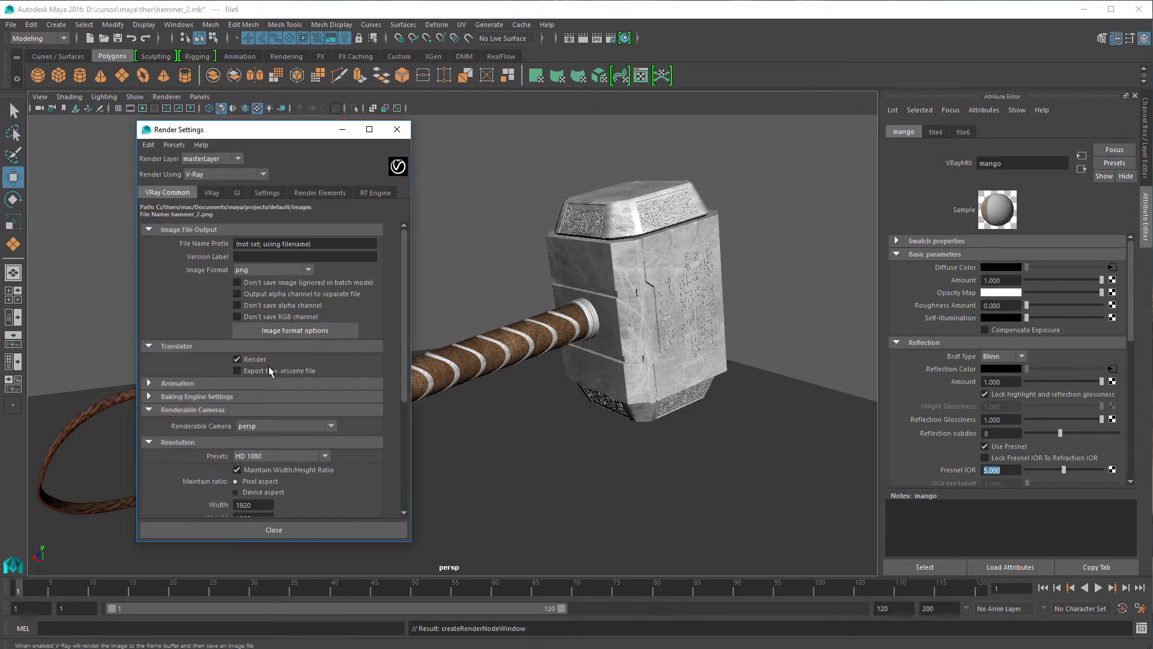
scroll(271, 371, "down", 4)
left_click(292, 481)
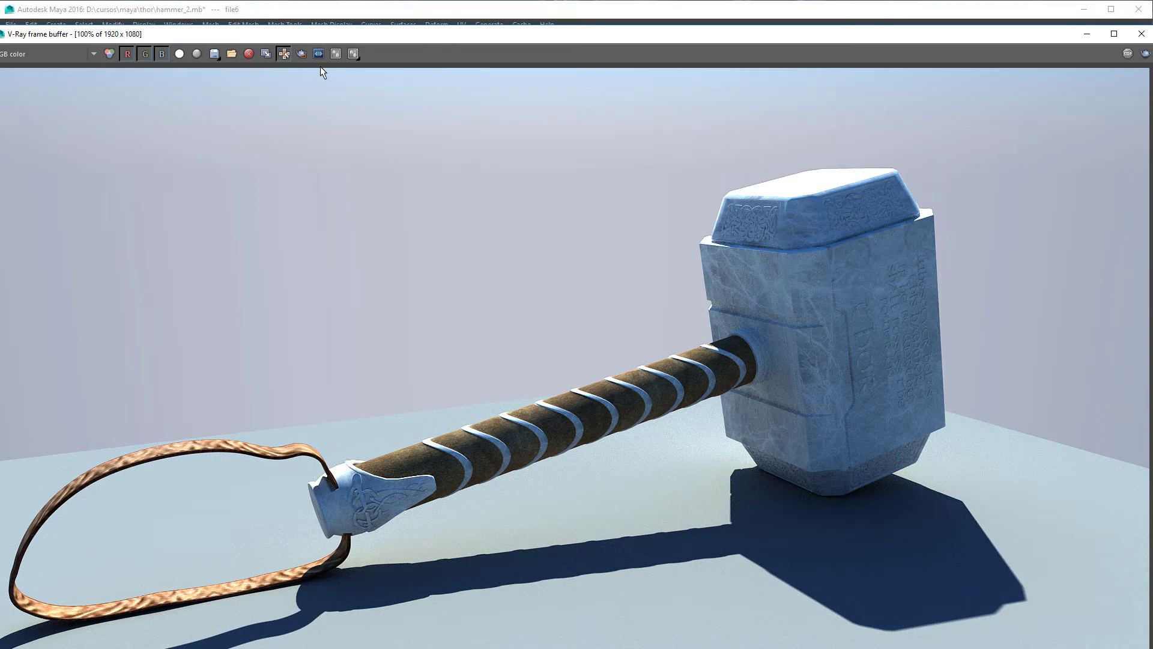
Define a render region around the joint between handle and hammer head and render it.
left_click(302, 53)
left_click_drag(640, 283, 753, 423)
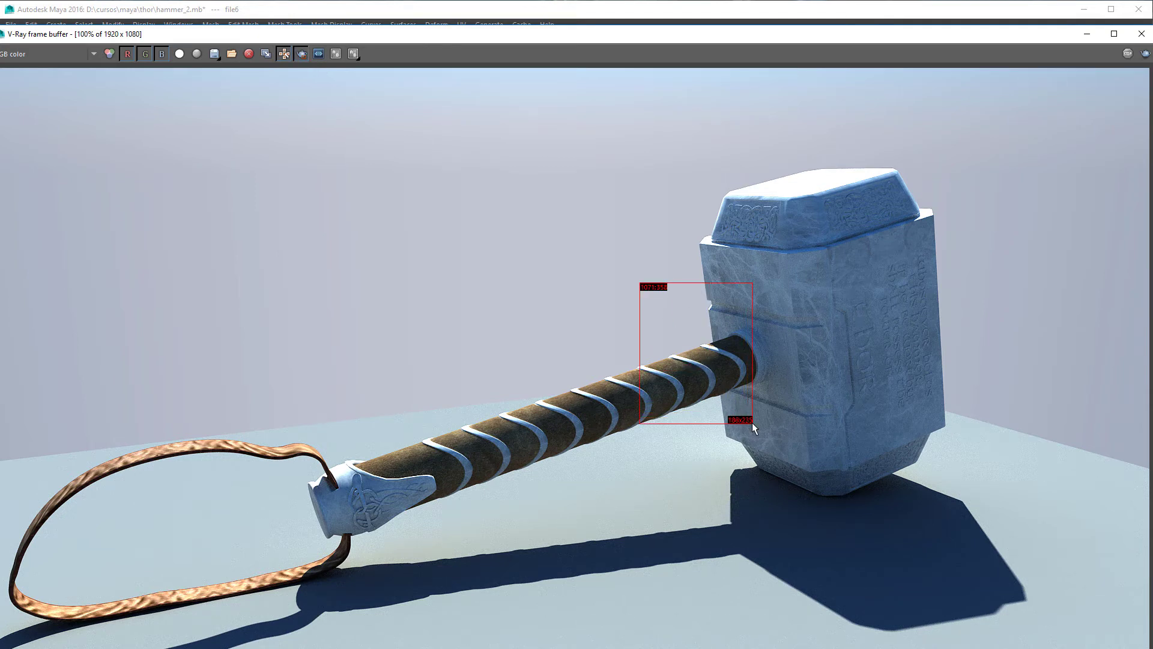
left_click(1145, 54)
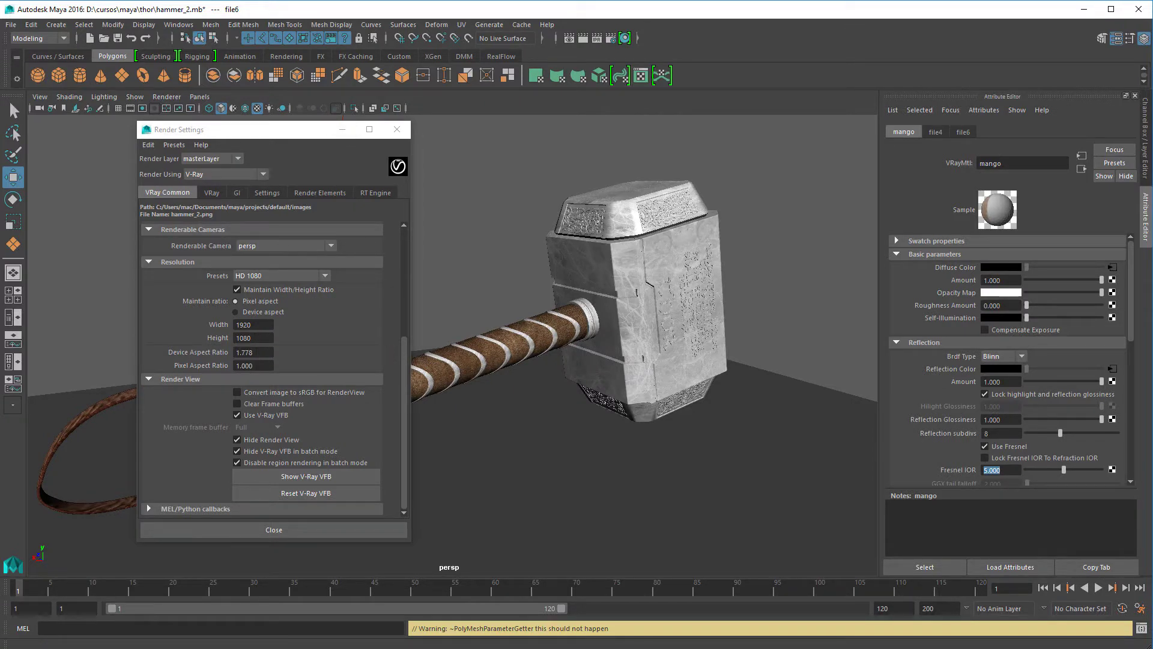
Switch to Photoshop and hide the white wave layer and the dark Layer 3 to reveal the leather texture.
key("alt+Tab")
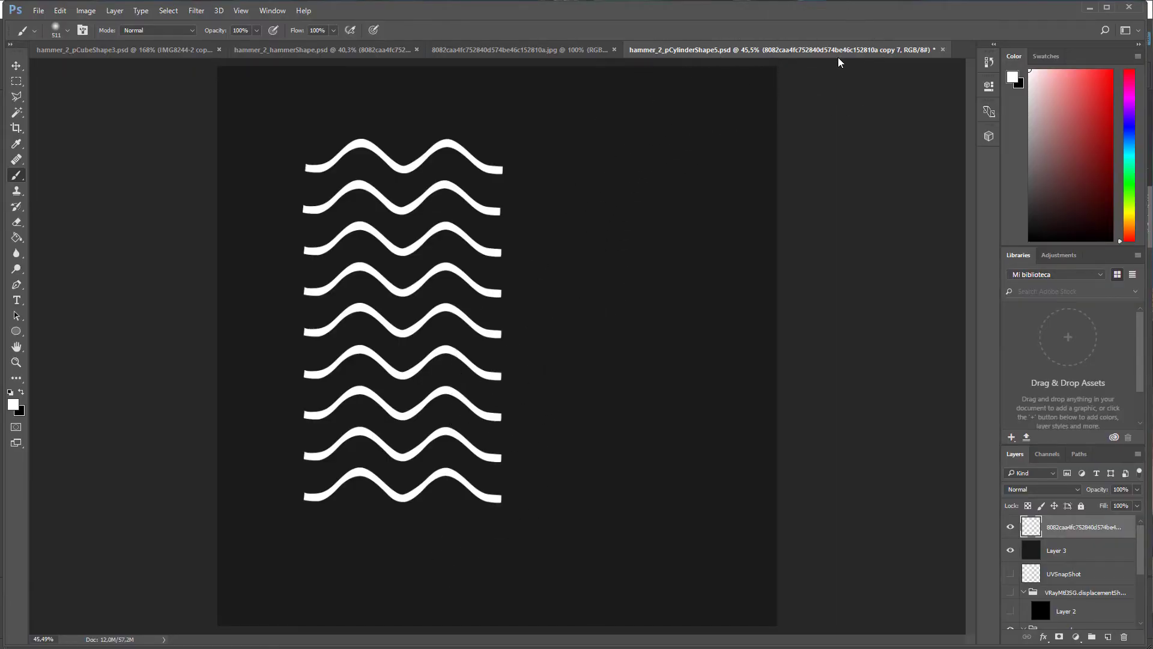
left_click(1010, 527)
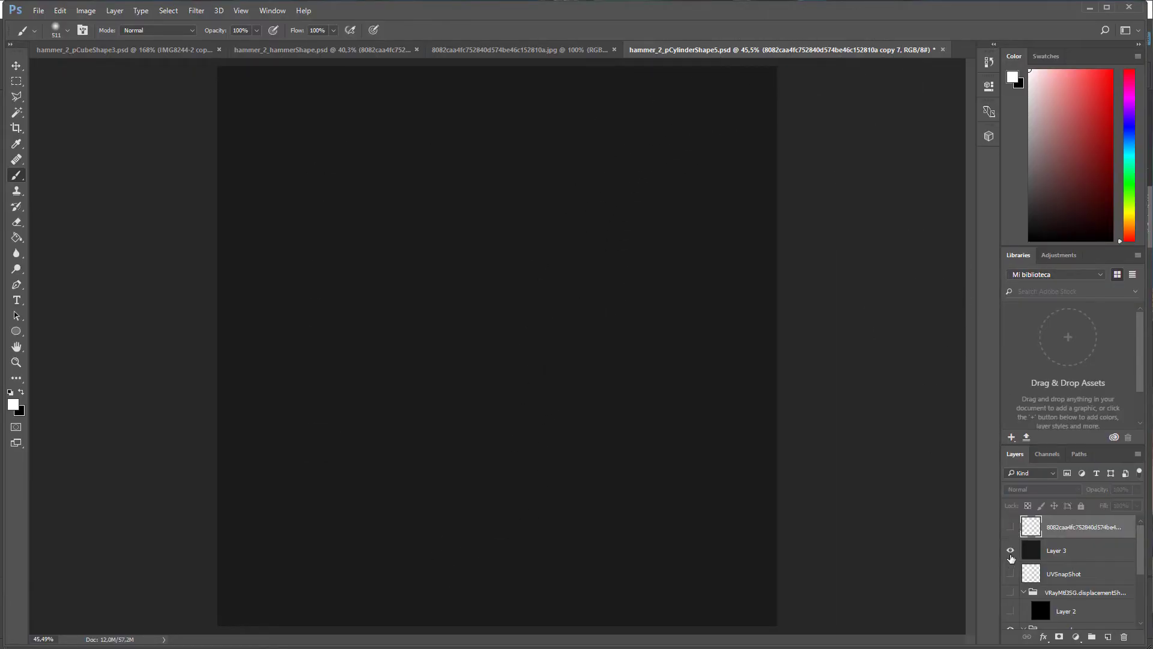
left_click(1010, 551)
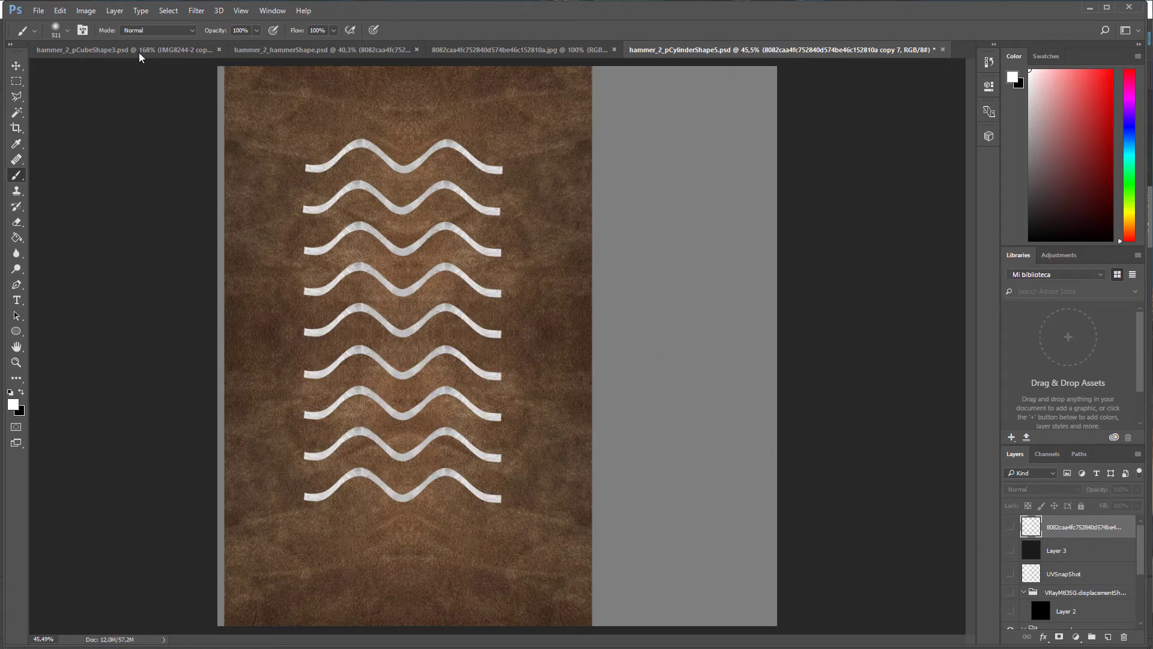
Convert the handle texture to Grayscale mode, flattening its layers.
left_click(87, 11)
mouse_move(94, 25)
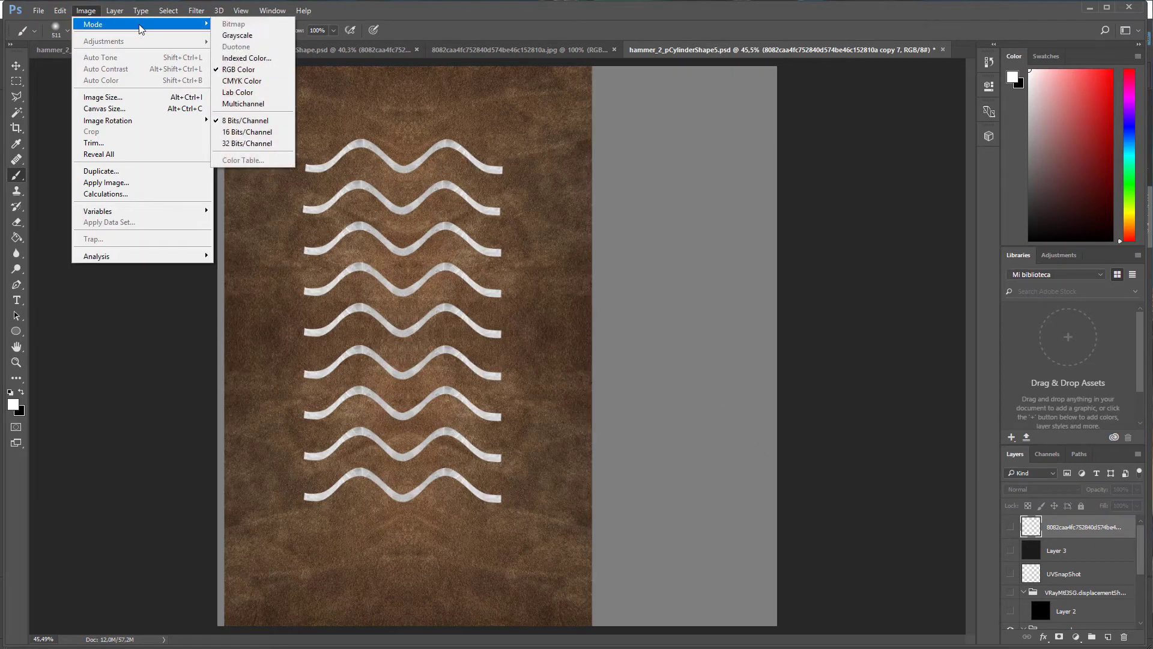
left_click(240, 36)
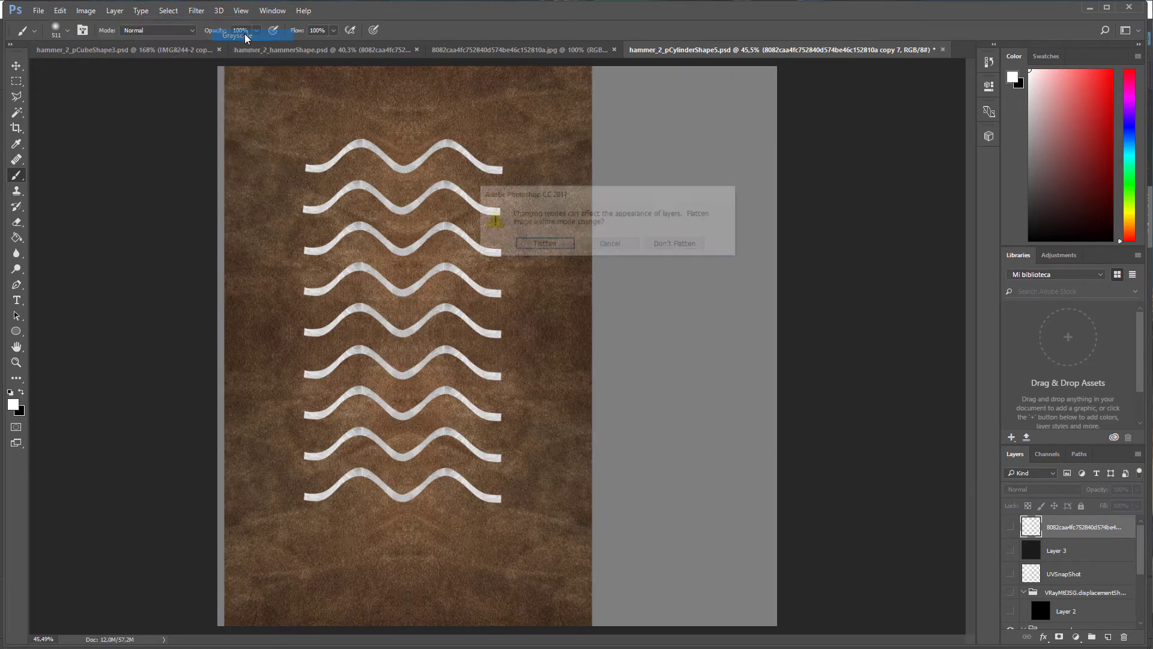
left_click(554, 244)
left_click(540, 269)
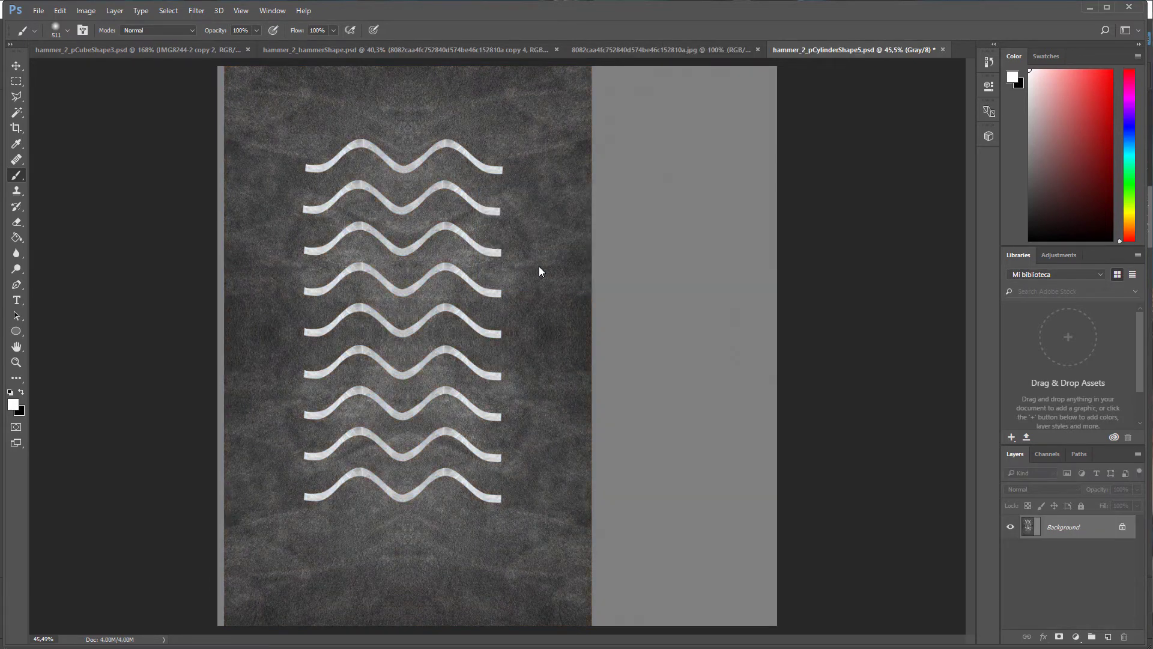
Invert the tones of the grayscale handle texture.
left_click(86, 11)
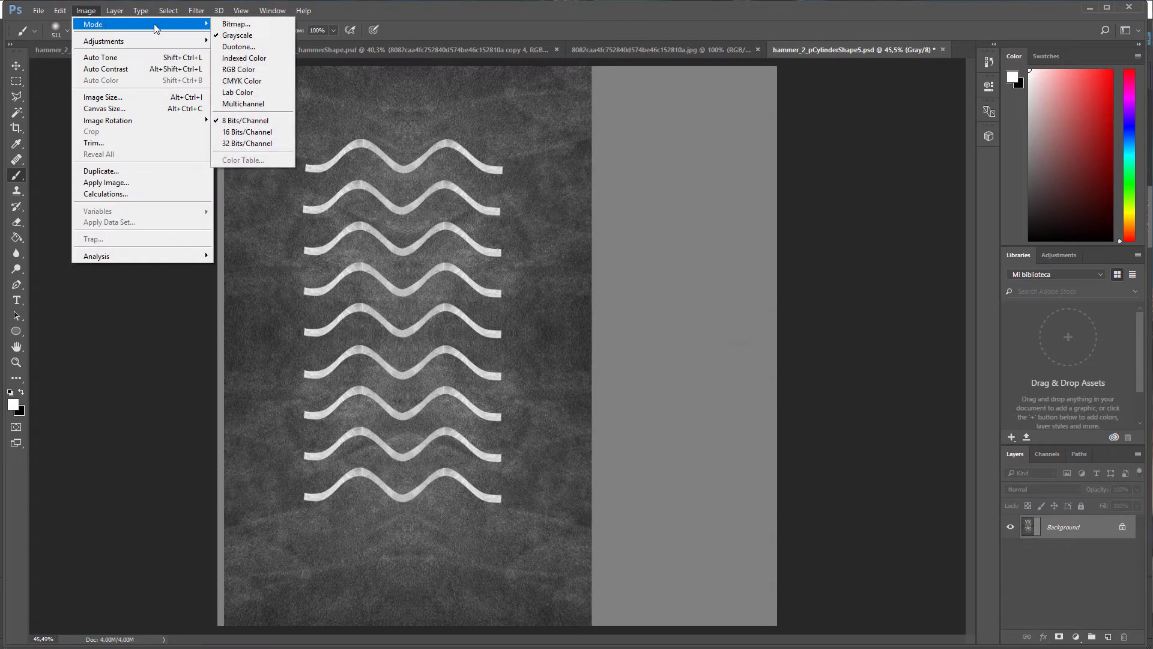
mouse_move(135, 40)
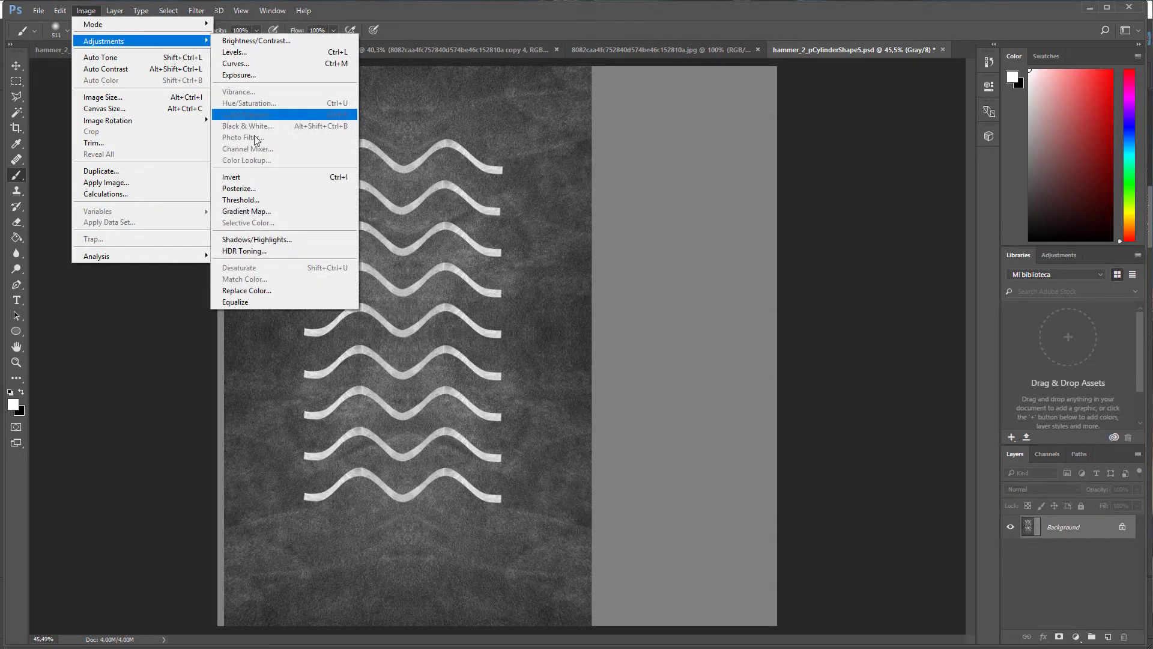
left_click(255, 179)
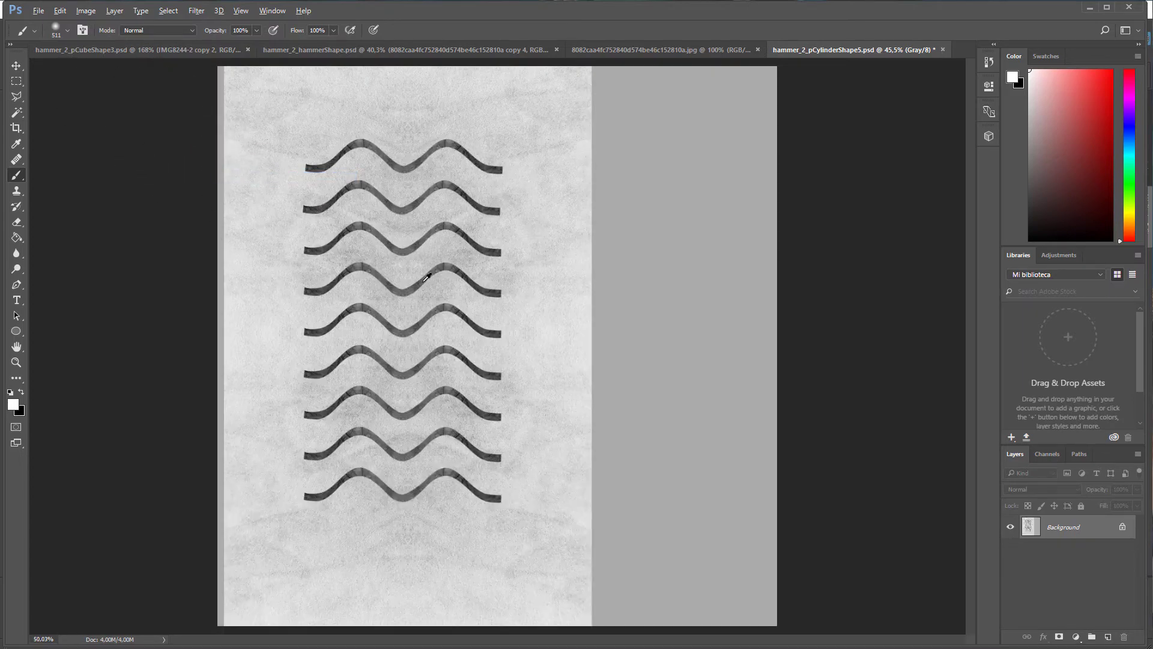
scroll(427, 276, "up", 5, "alt")
scroll(628, 246, "down", 5, "alt")
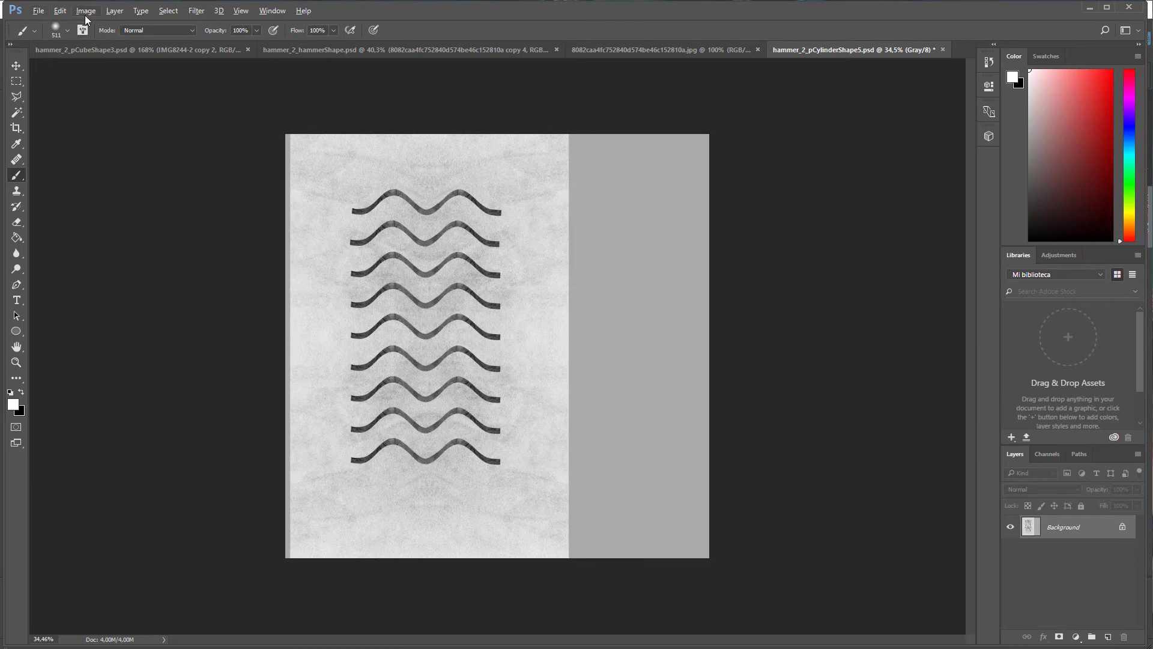
Save the inverted texture as a PNG named mangoBM in the thor folder, replacing the existing file and keeping the default PNG options.
left_click(42, 11)
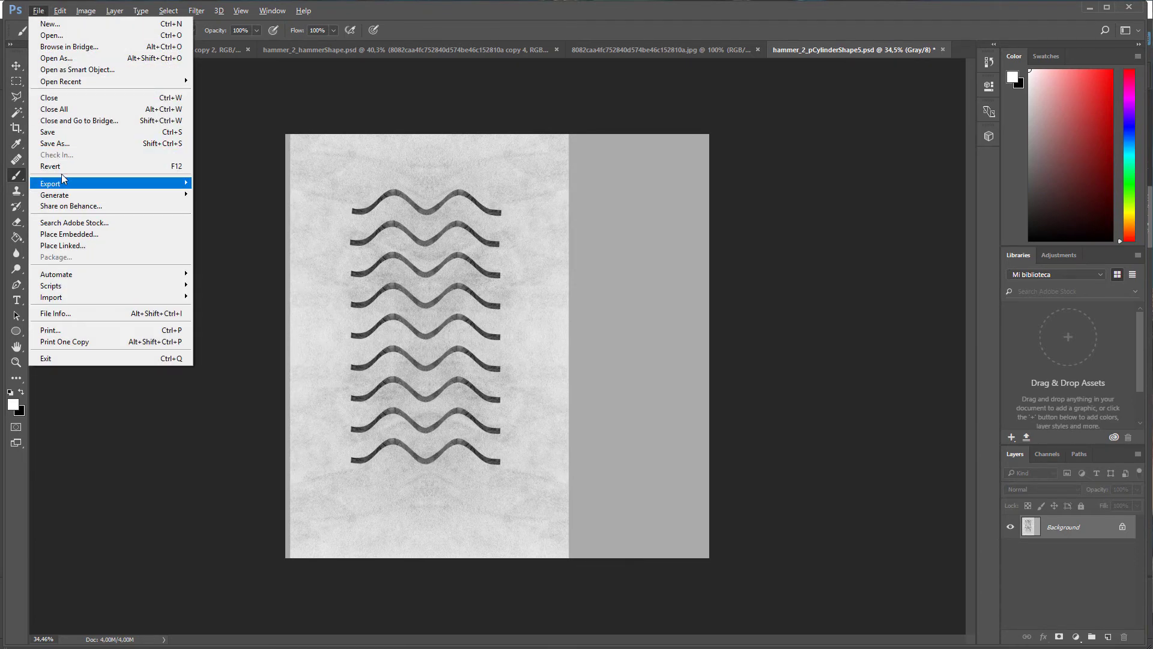
left_click(60, 149)
left_click(240, 406)
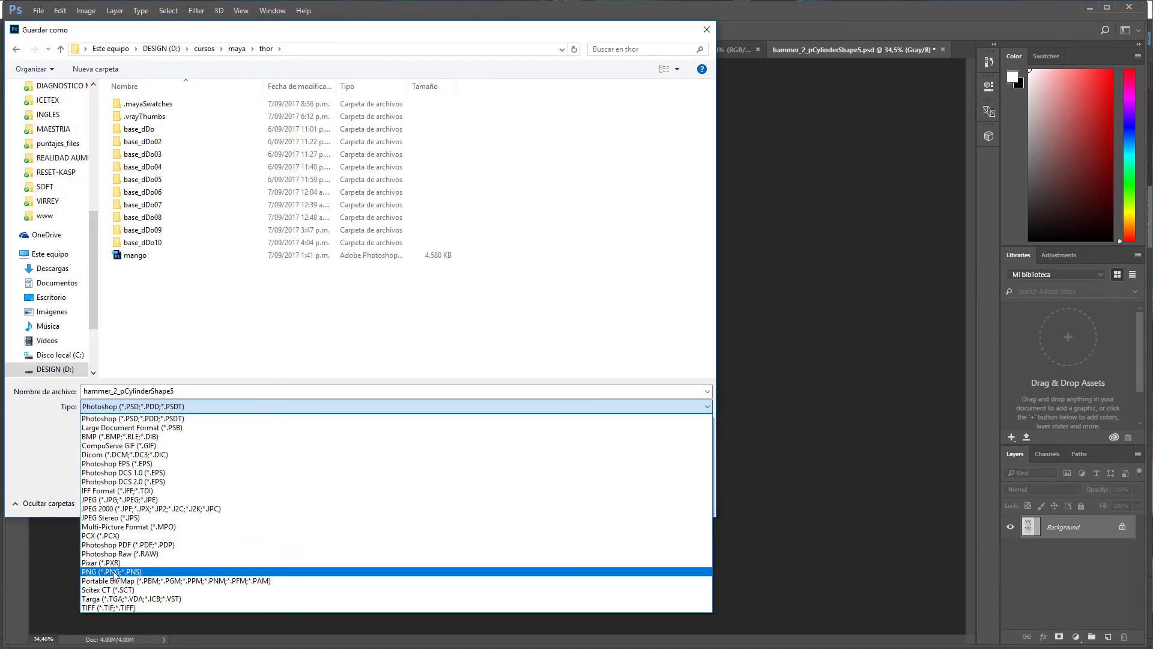
left_click(114, 550)
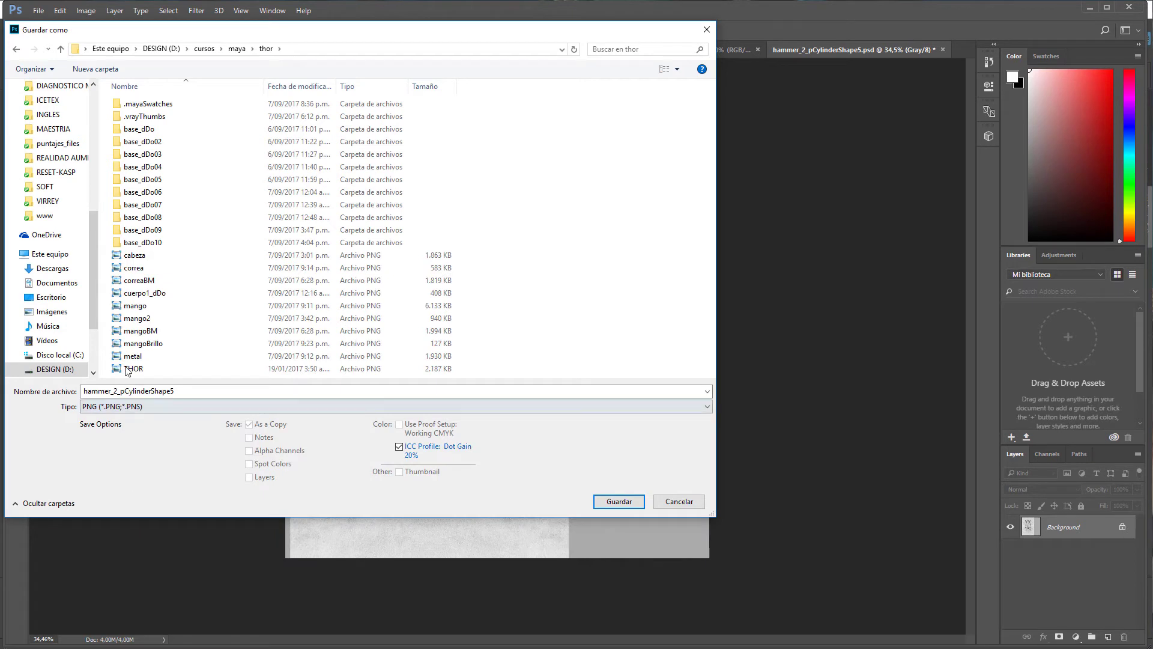
left_click(150, 331)
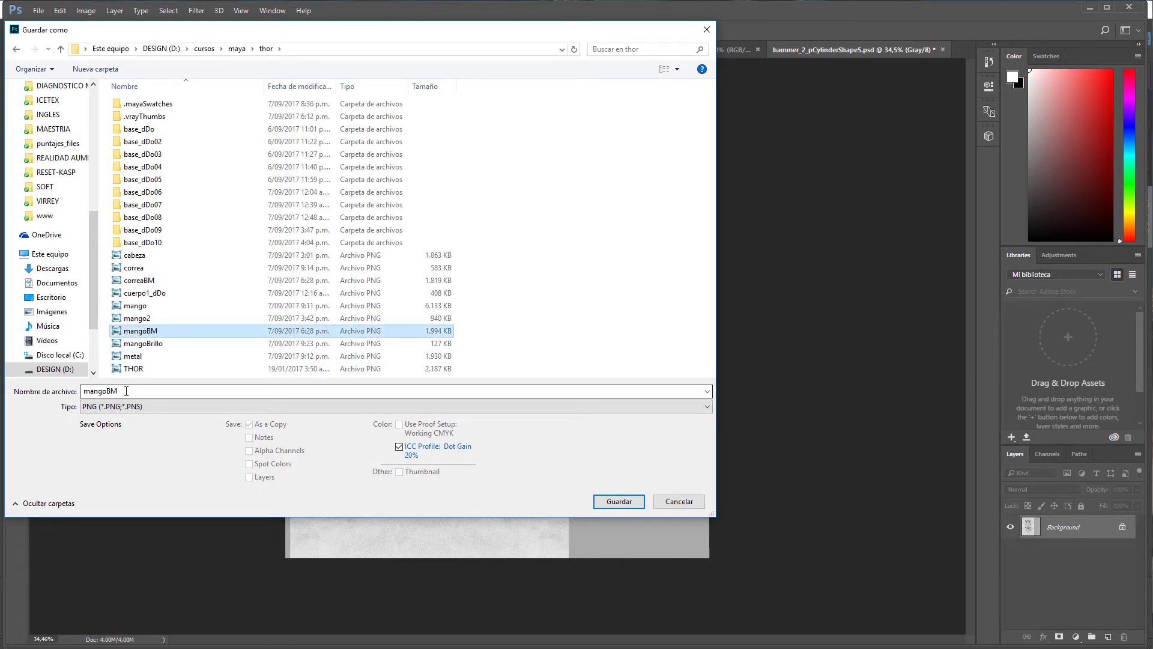
left_click(625, 503)
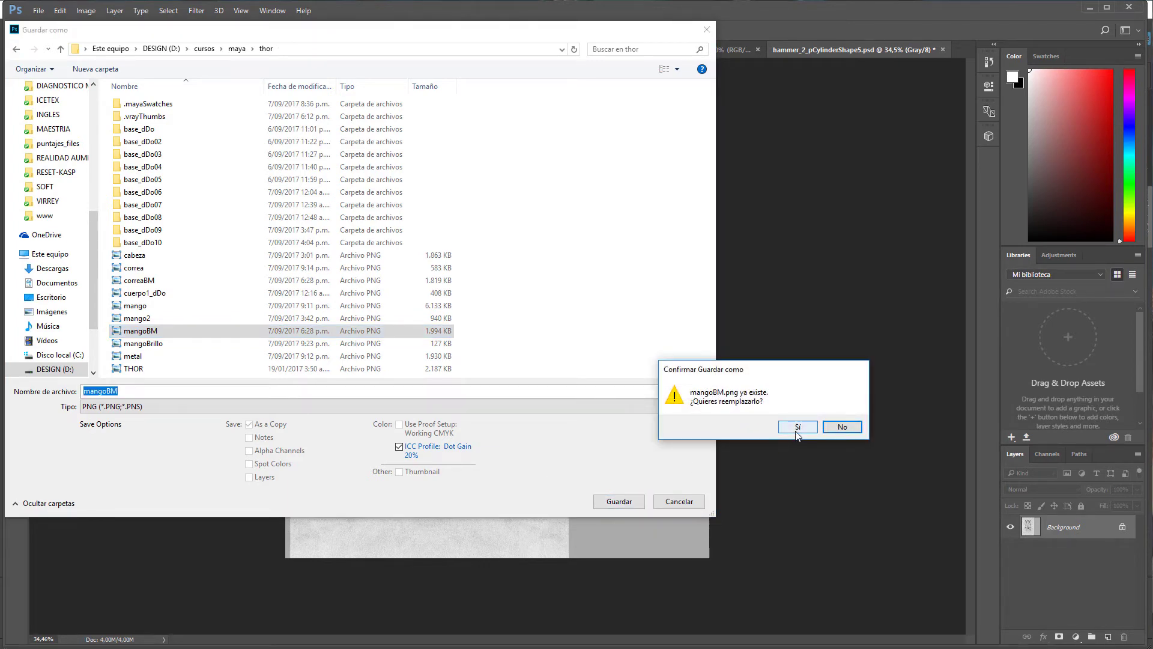
left_click(798, 427)
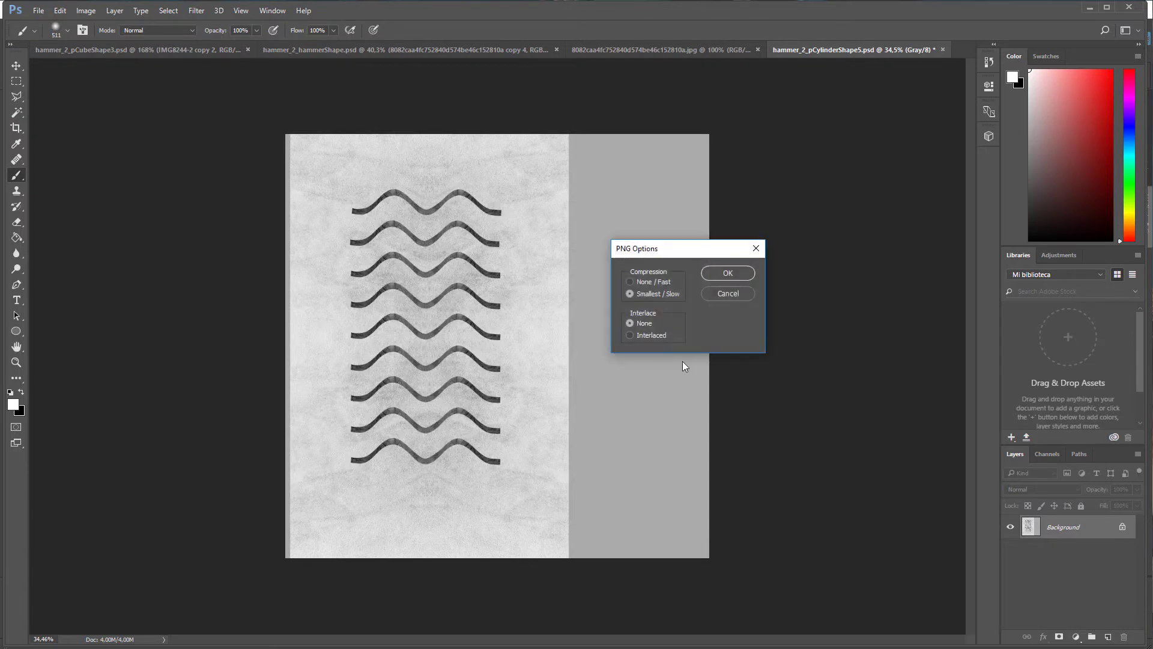
left_click(724, 274)
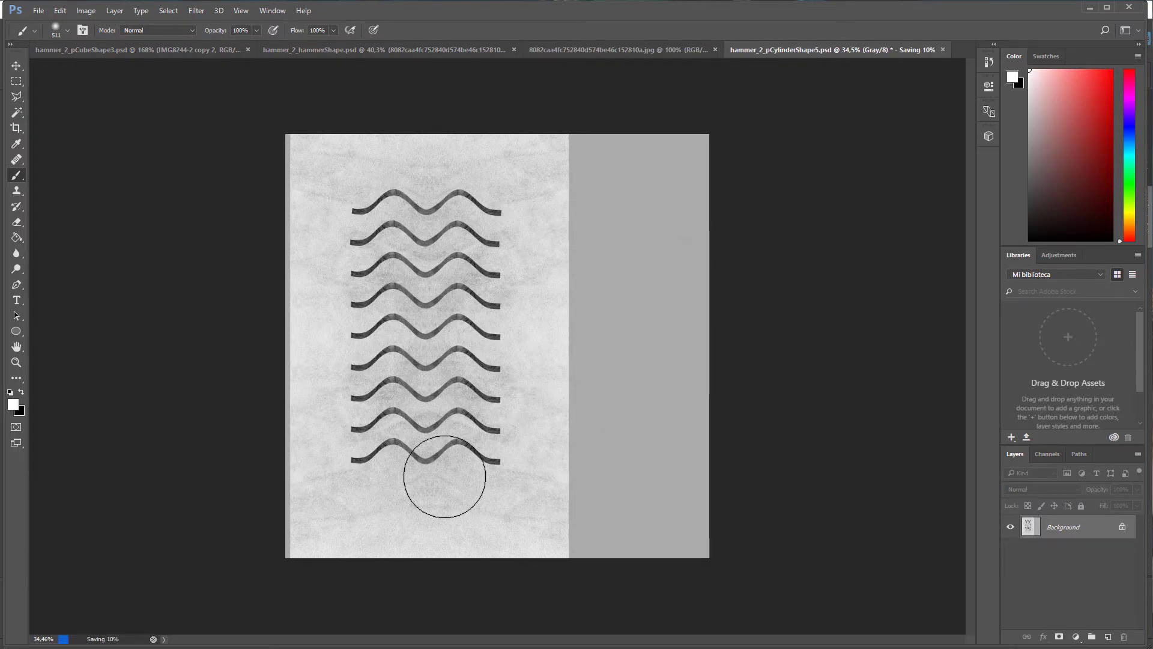
Switch to Maya, close the render settings, and add a File texture to the bump map of the handle's mango material.
key("alt+Tab")
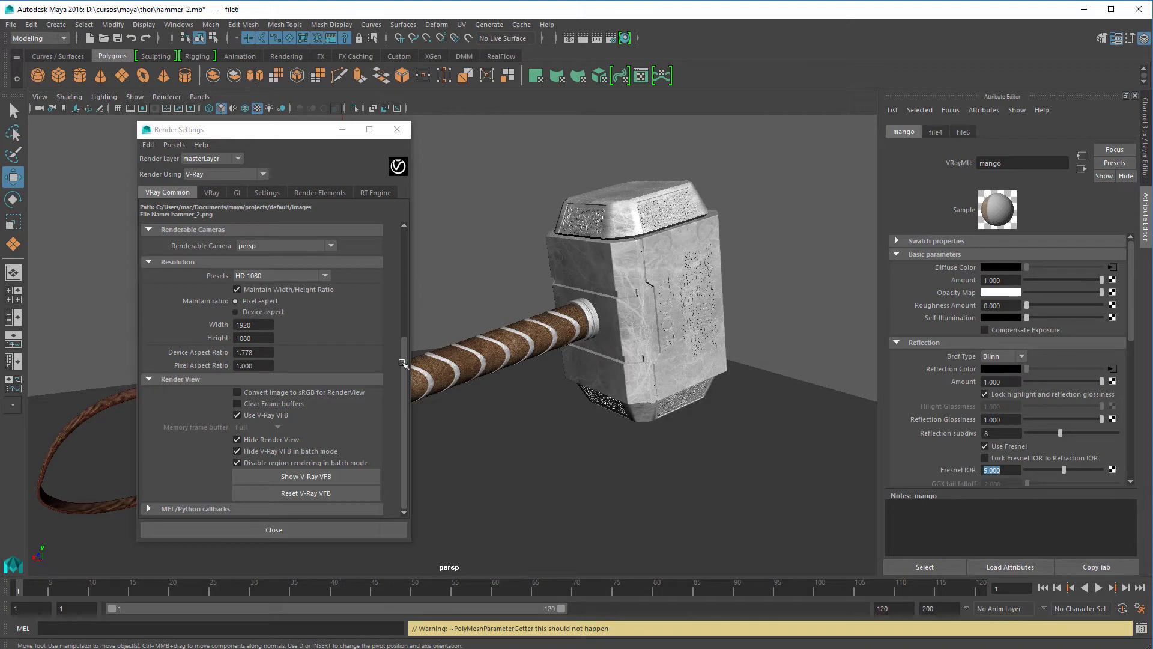
left_click(396, 129)
left_click(507, 341)
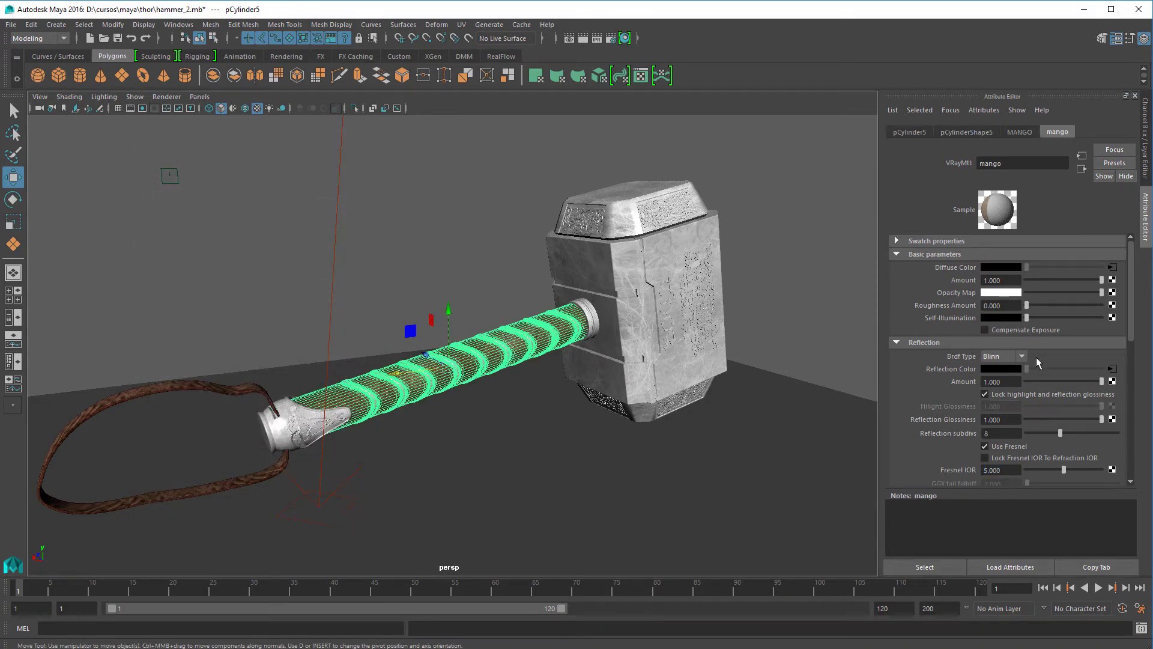
scroll(1084, 396, "down", 5)
scroll(1085, 396, "down", 2)
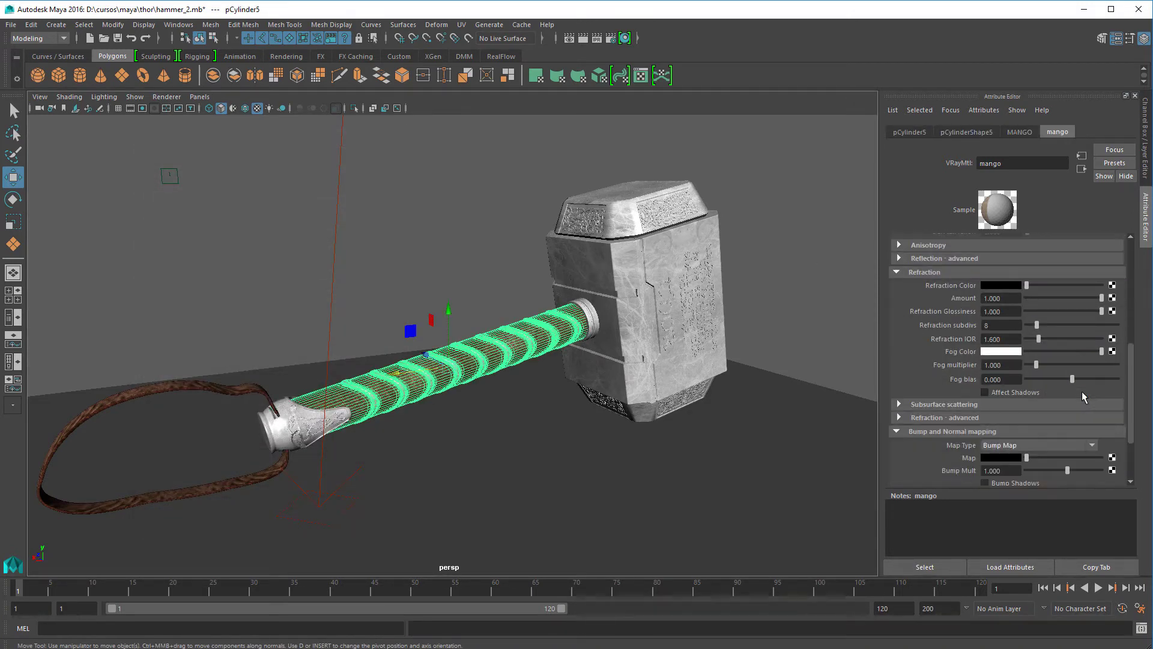
left_click(1112, 458)
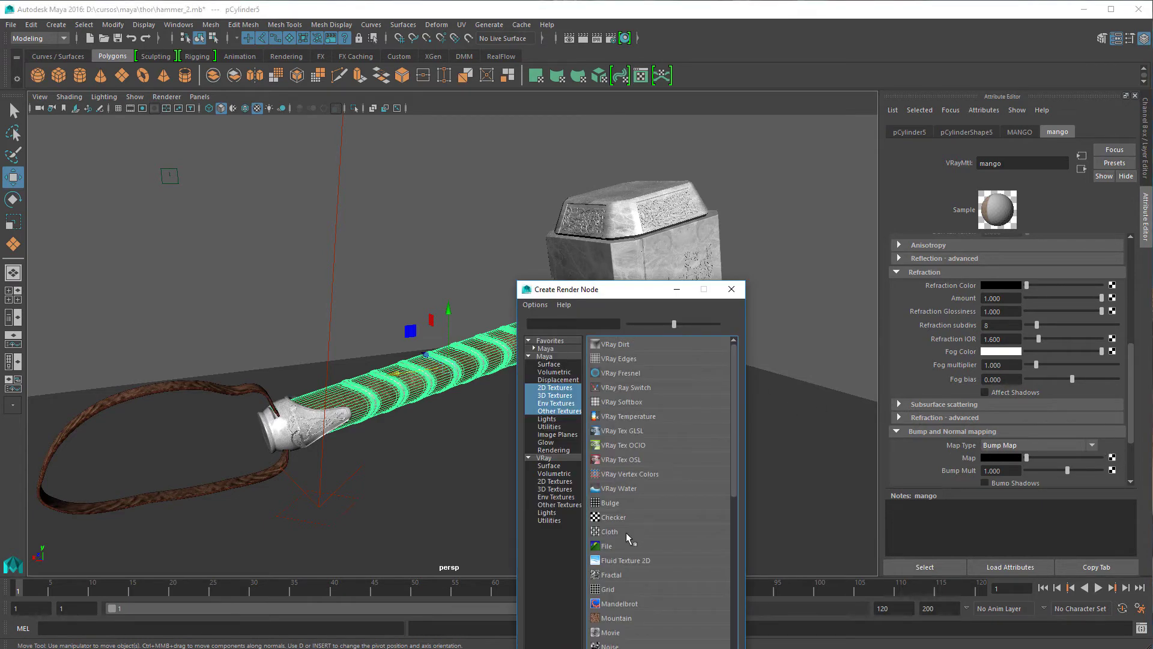
left_click(612, 545)
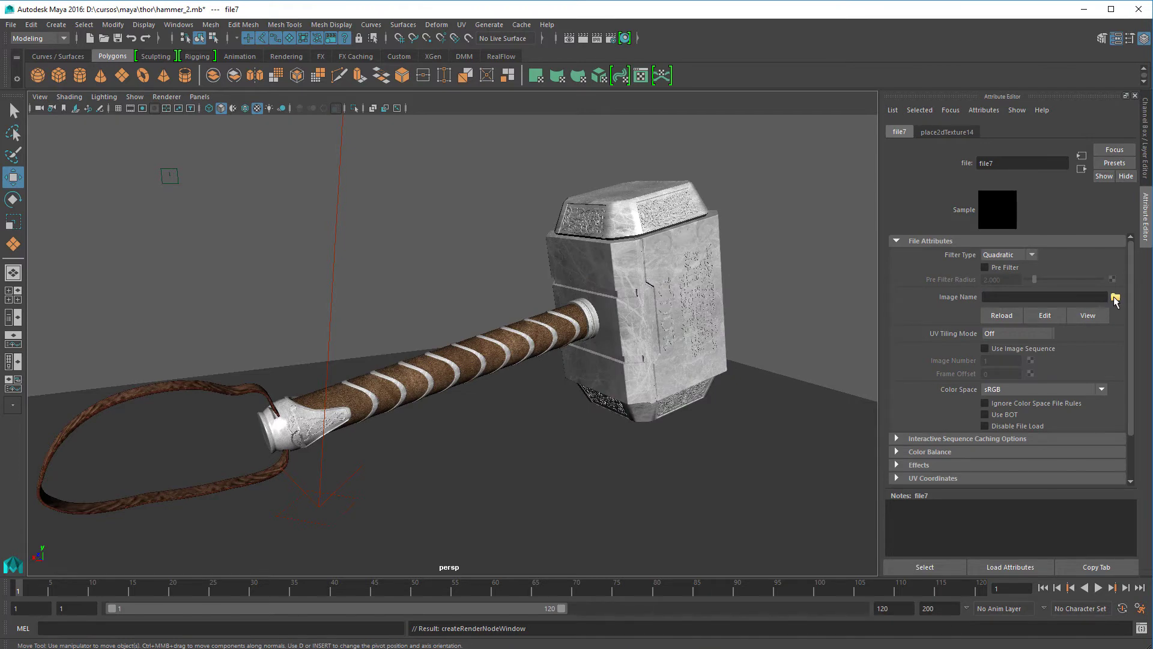
Load mangoBM.png from the thor folder as the image of the new file texture.
left_click(1115, 297)
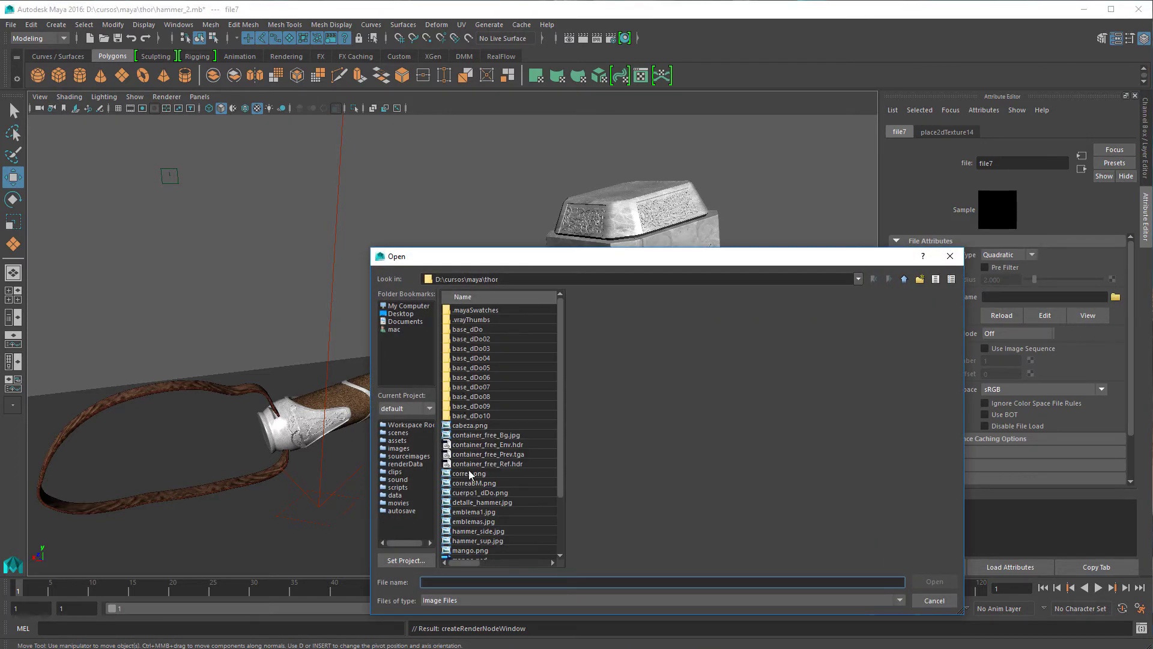
scroll(472, 478, "down", 1)
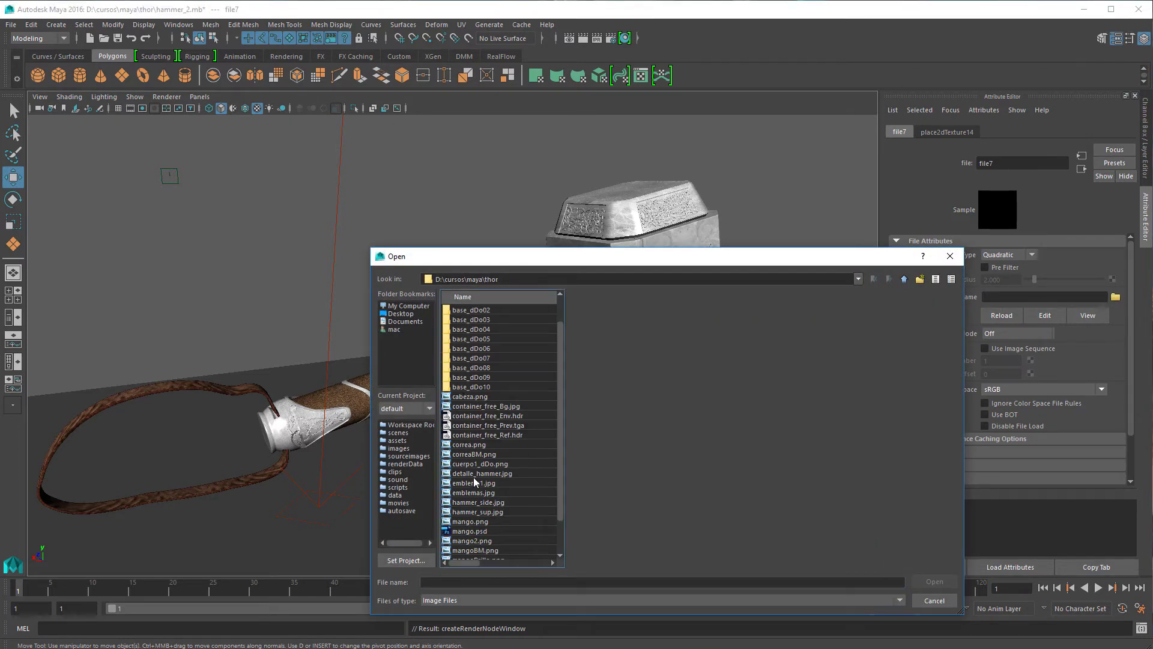
left_click(475, 551)
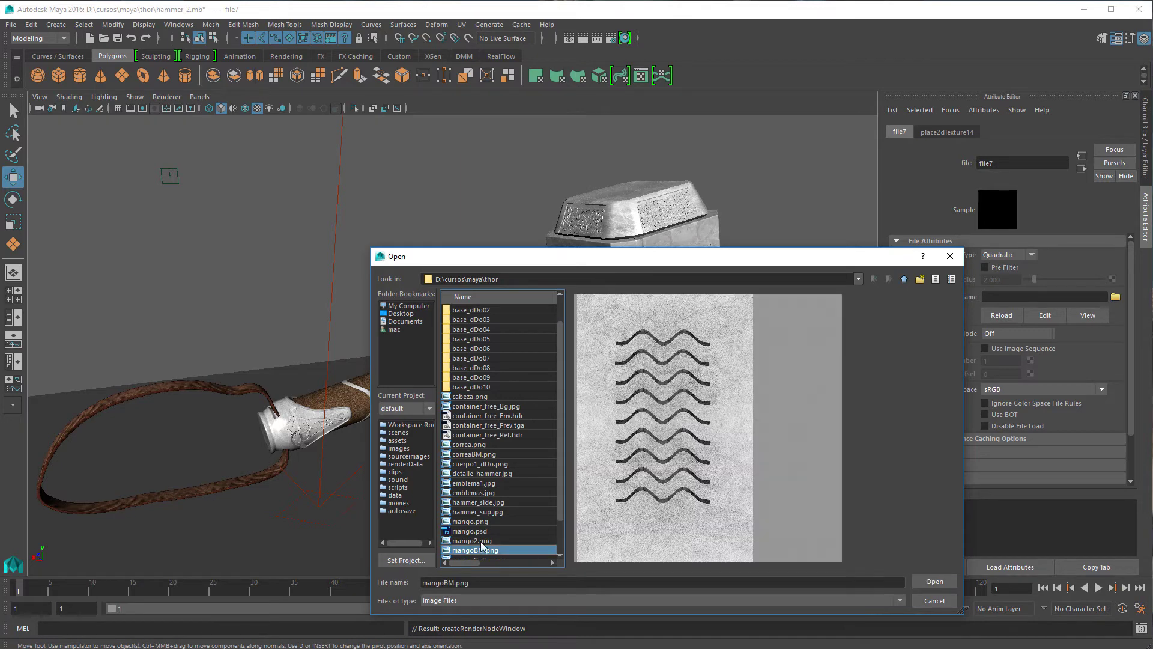
left_click(943, 583)
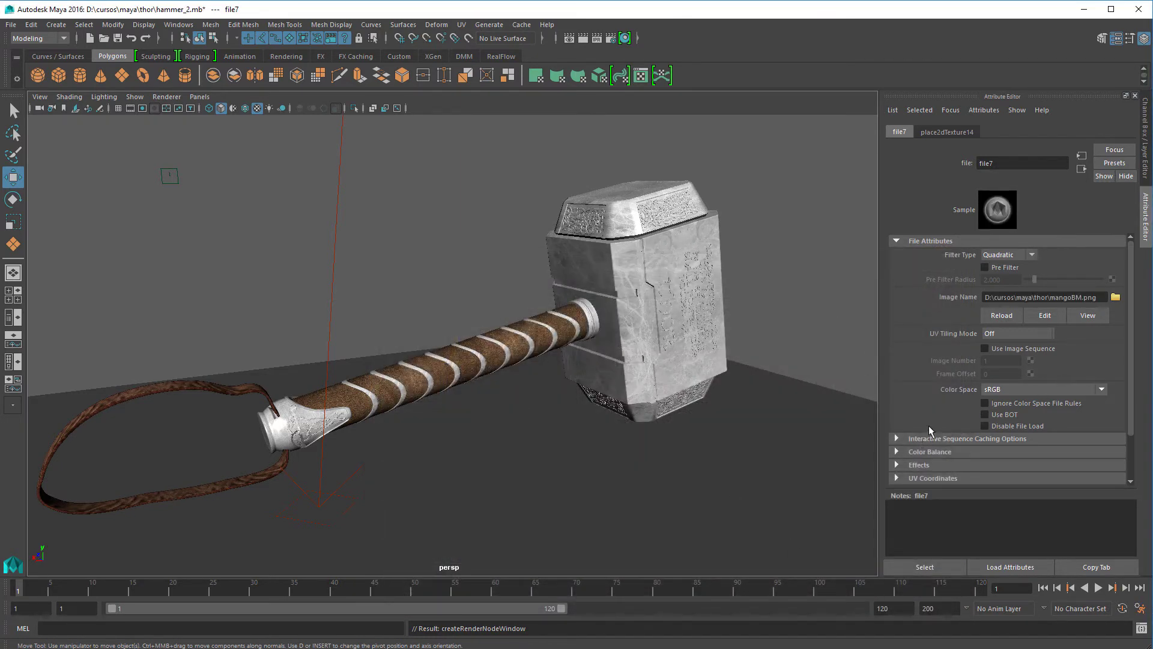
Return to the mango material and enable Bump Shadows in its bump settings.
left_click(1082, 169)
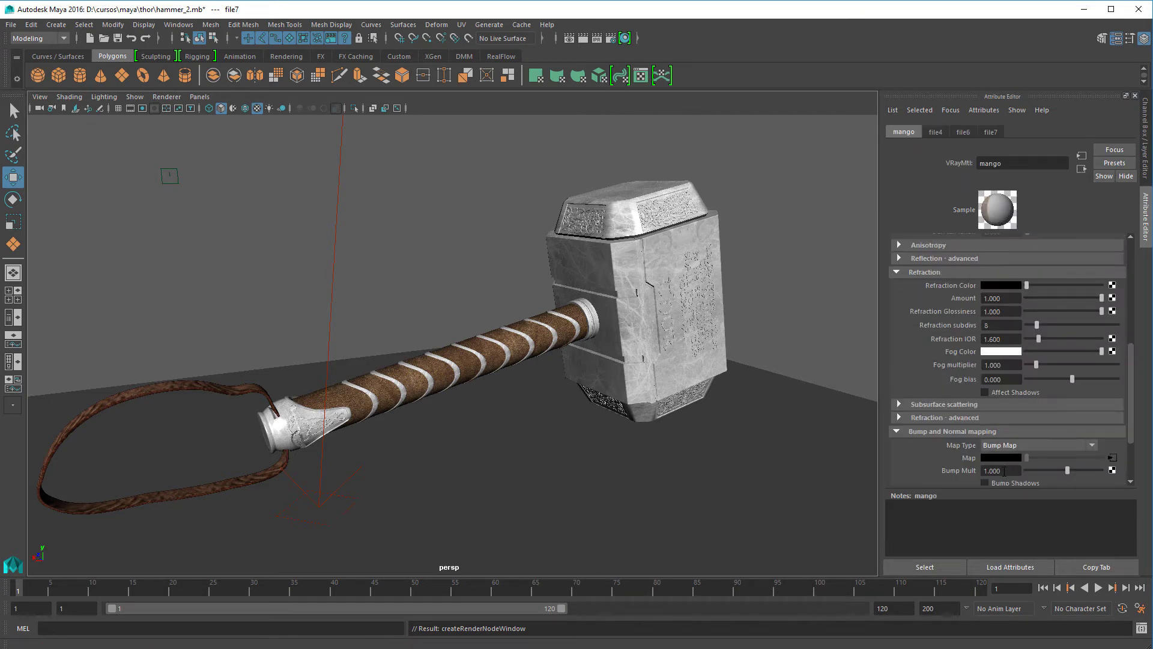
scroll(1044, 442, "down", 2)
left_click(985, 447)
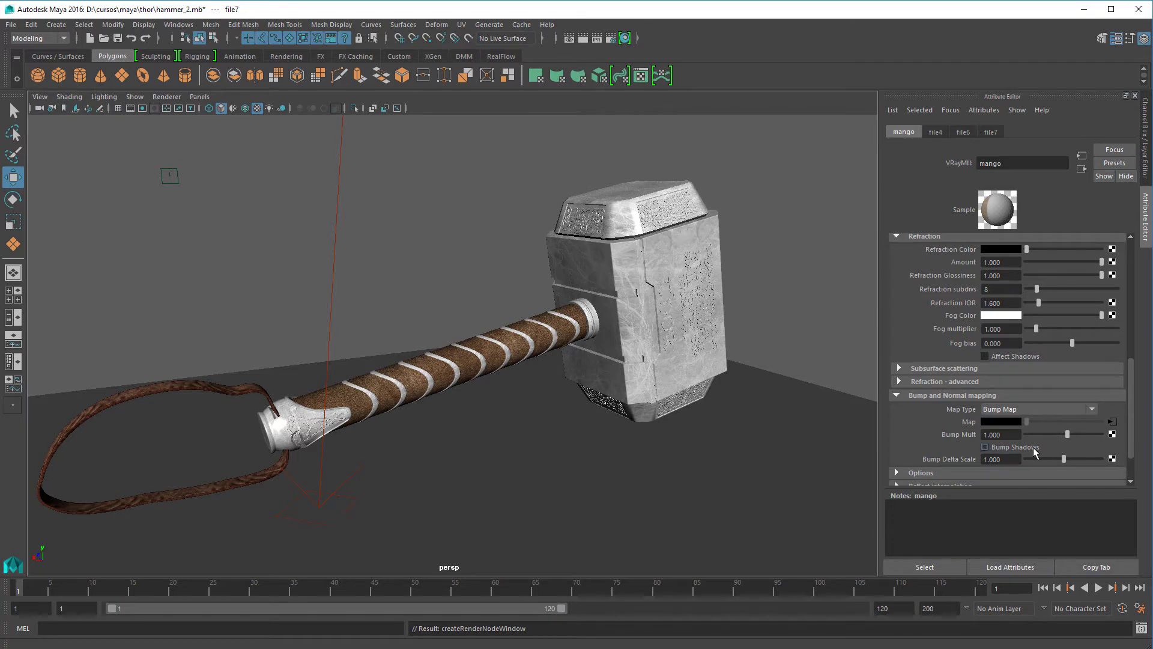
Show the V-Ray frame buffer, test-render the handle region near the hammer head, and uncover the material attributes.
left_click(610, 37)
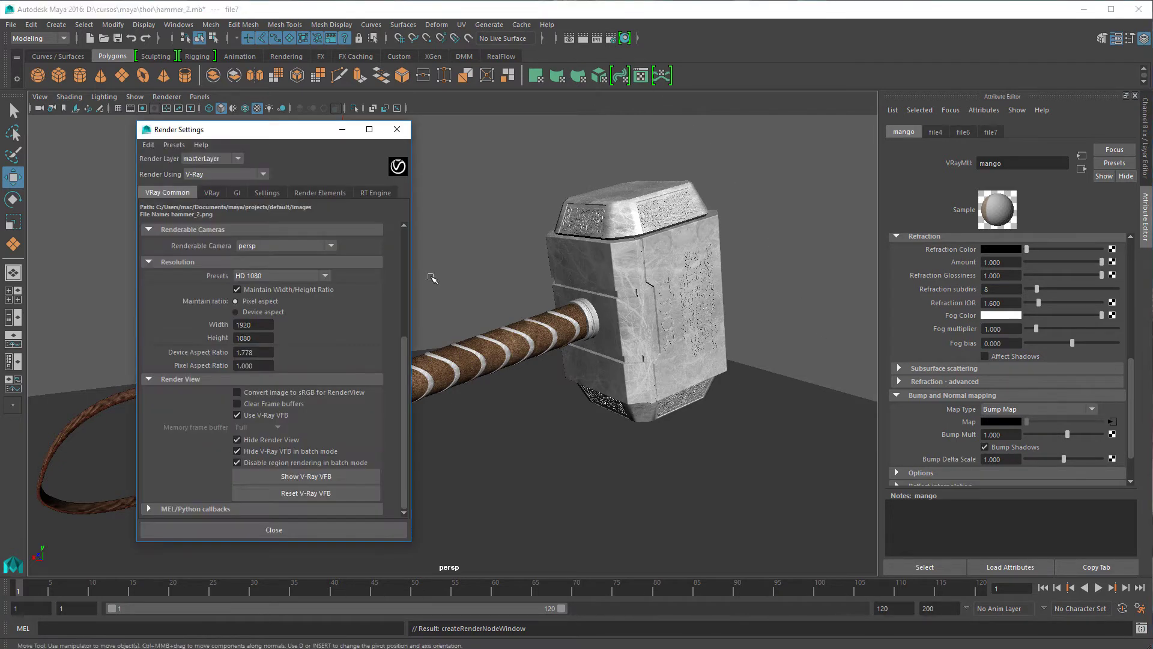
left_click(290, 477)
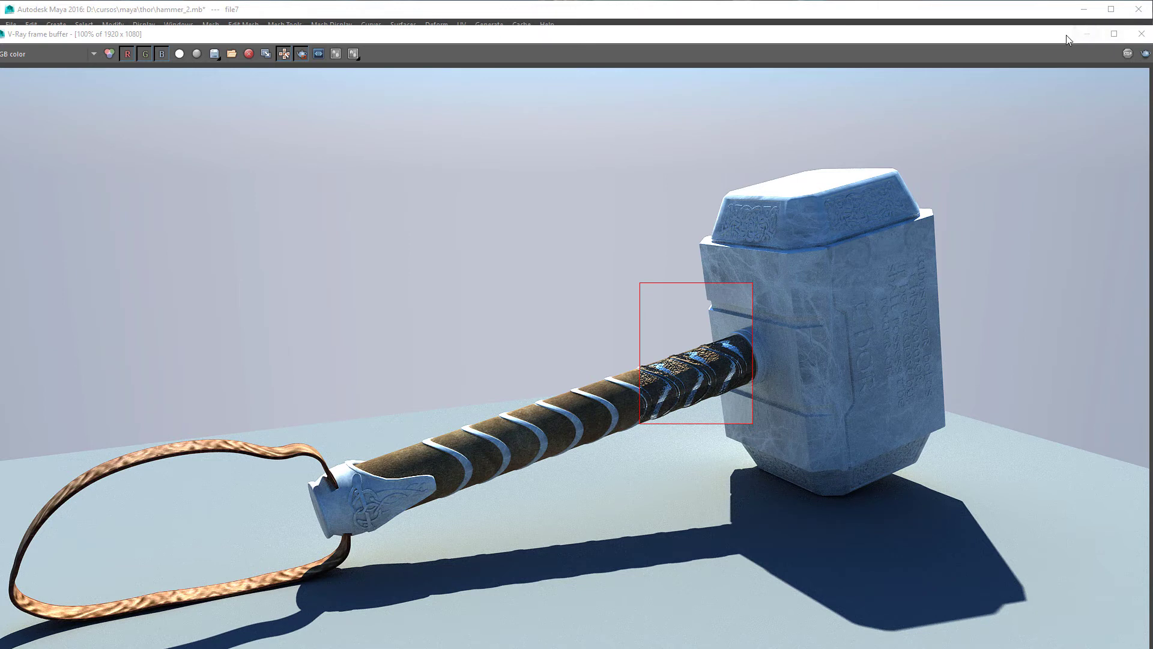
left_click_drag(1044, 35, 713, 18)
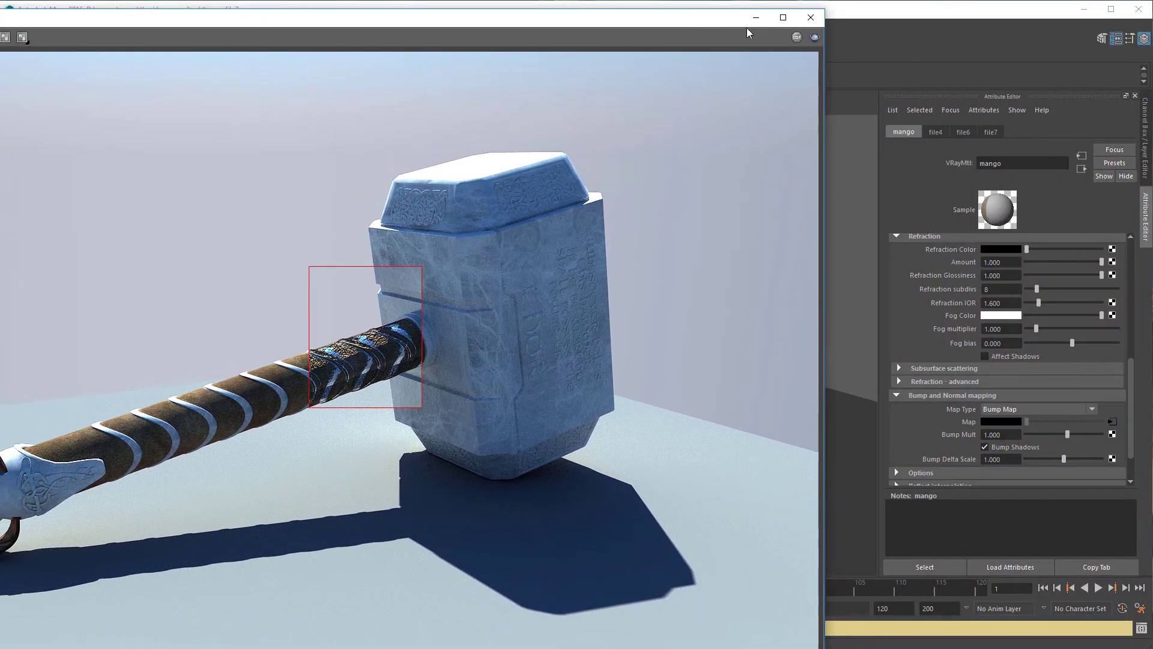
Set the mango material's Bump Mult to 0.1 and re-render the handle region.
left_click_drag(1012, 437, 957, 438)
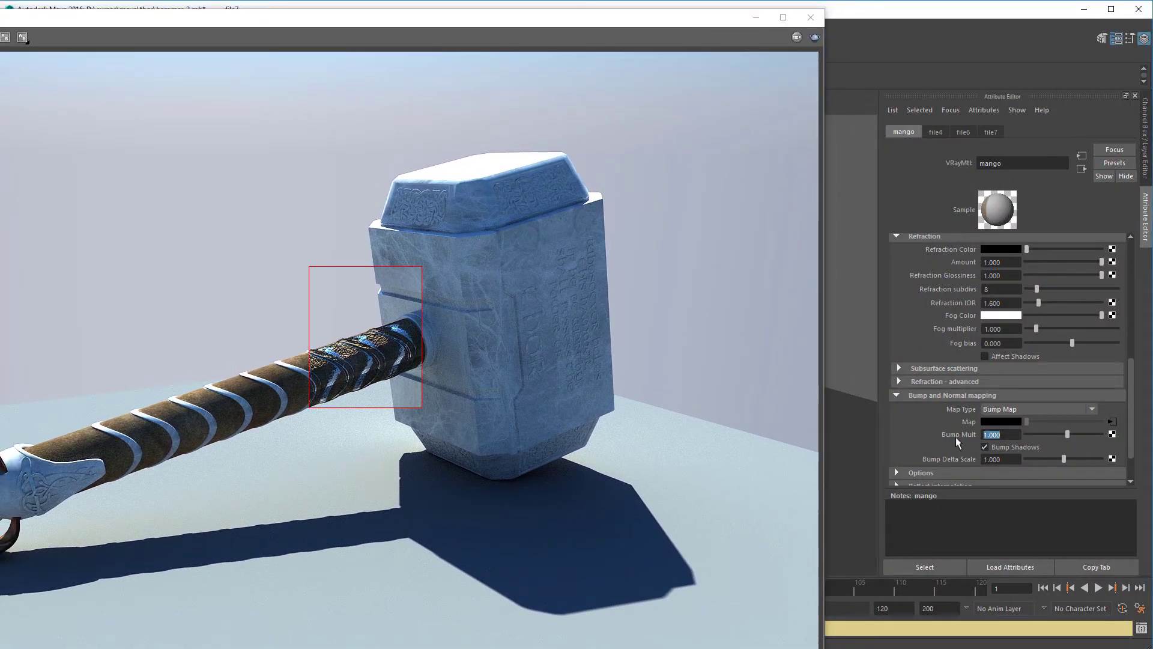
type(".1")
key("Return")
left_click(814, 37)
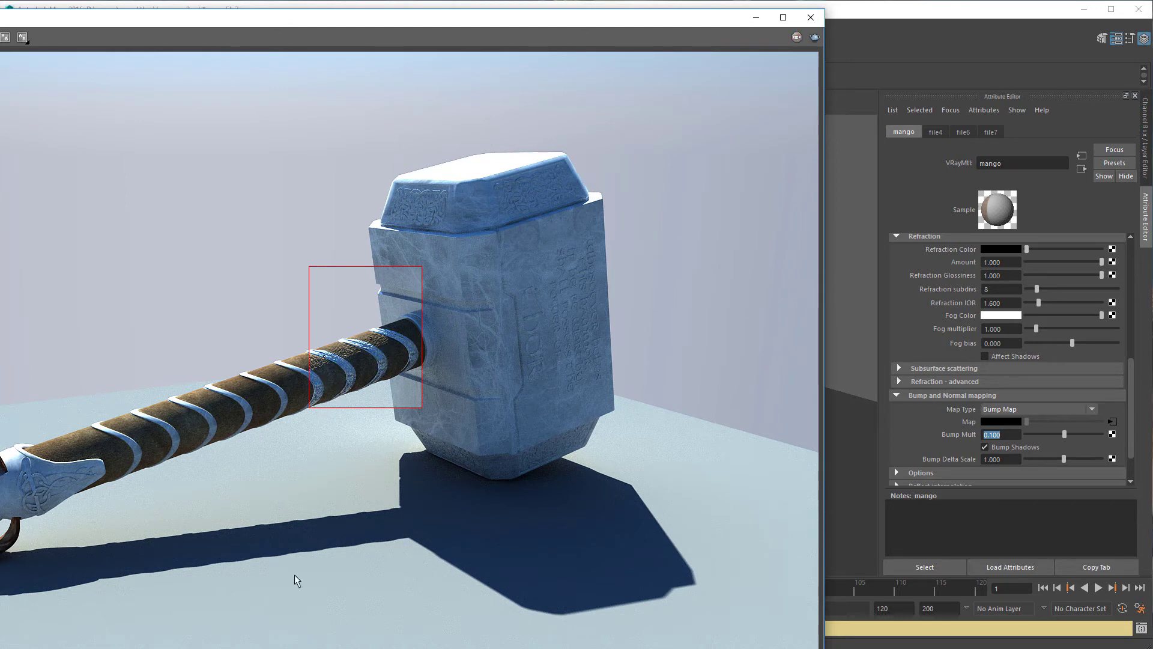
Switch to Photoshop, step the handle texture back to its layered RGB state, and show the white wave layer.
left_click(603, 647)
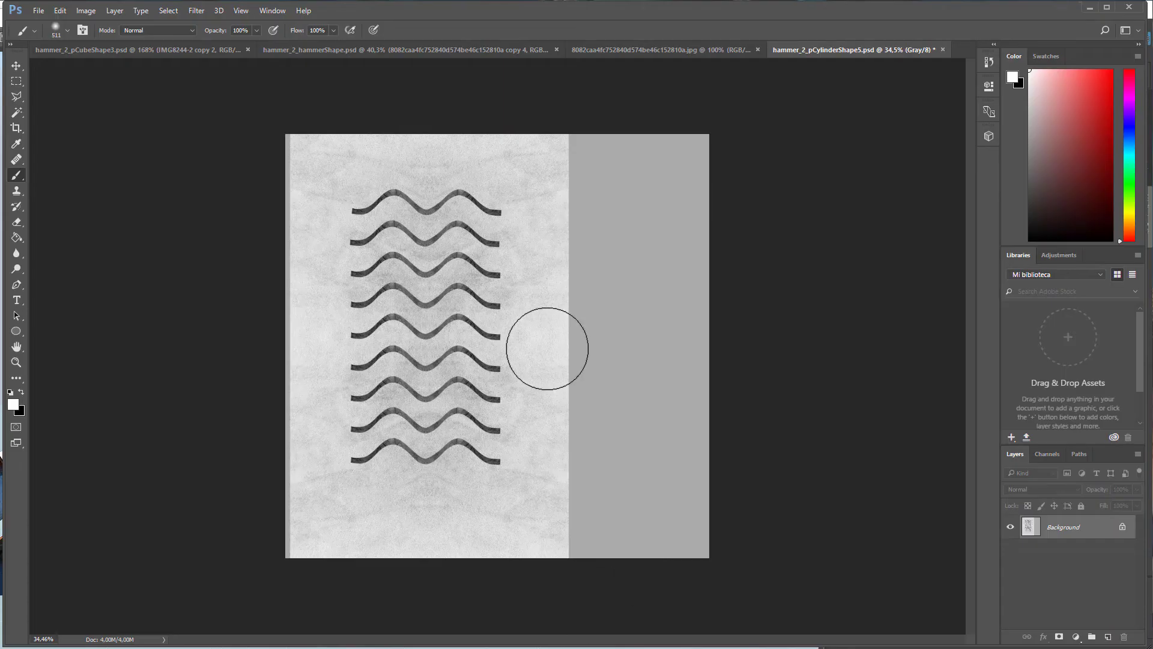
scroll(433, 230, "up", 4, "alt")
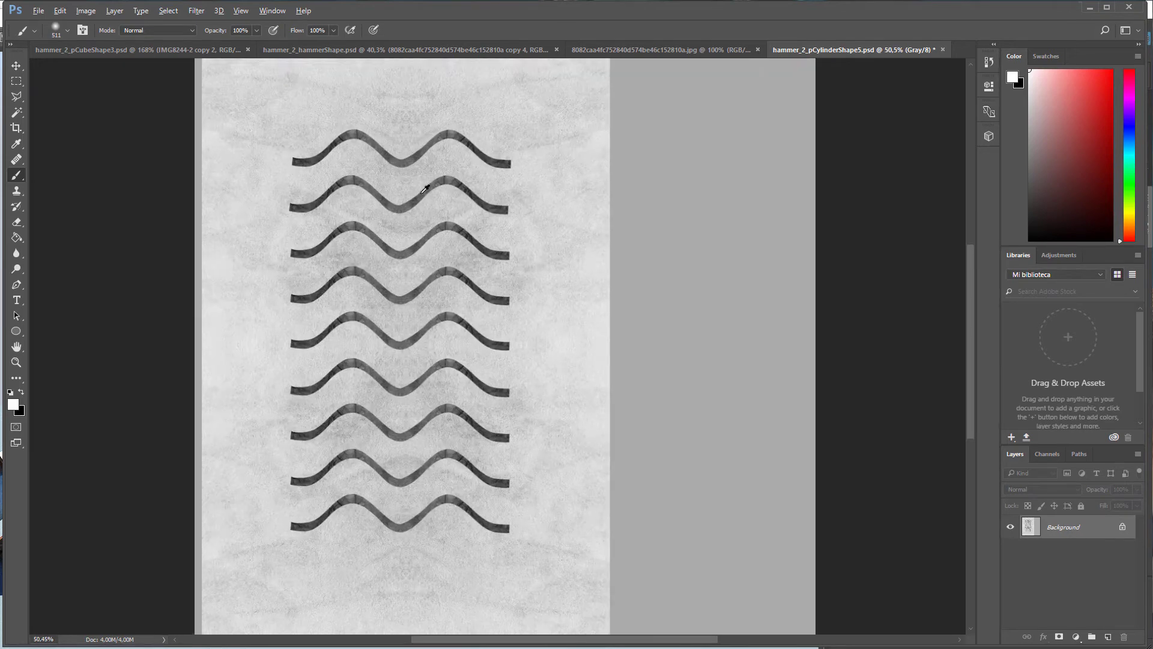
scroll(428, 187, "up", 1, "alt")
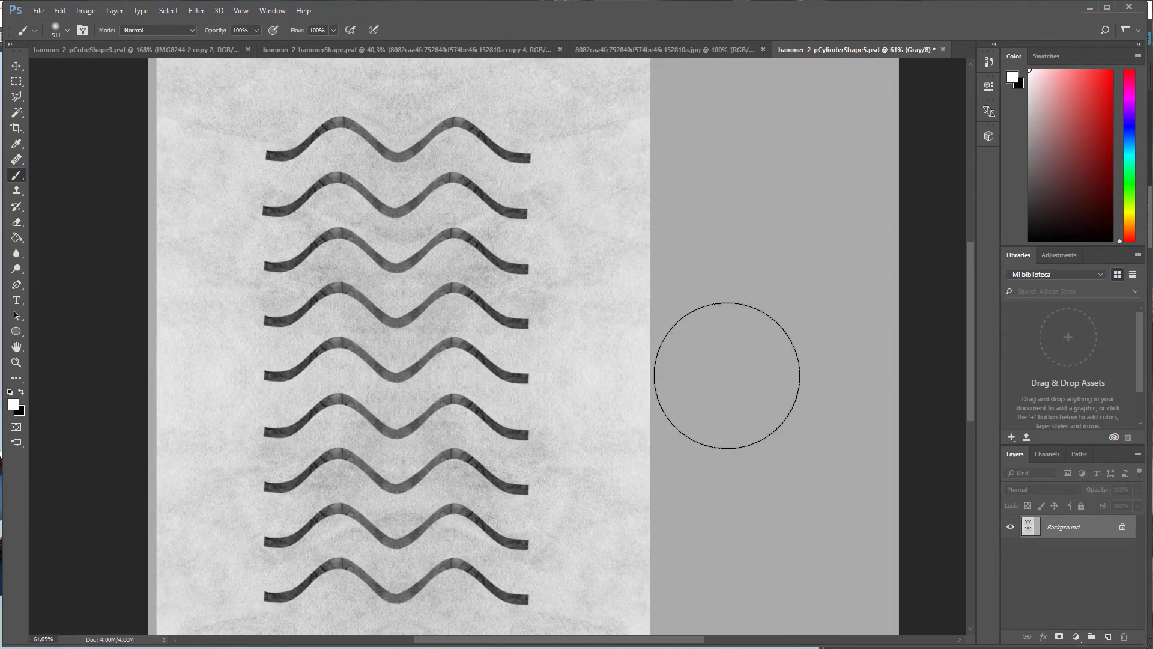
key("ctrl+i")
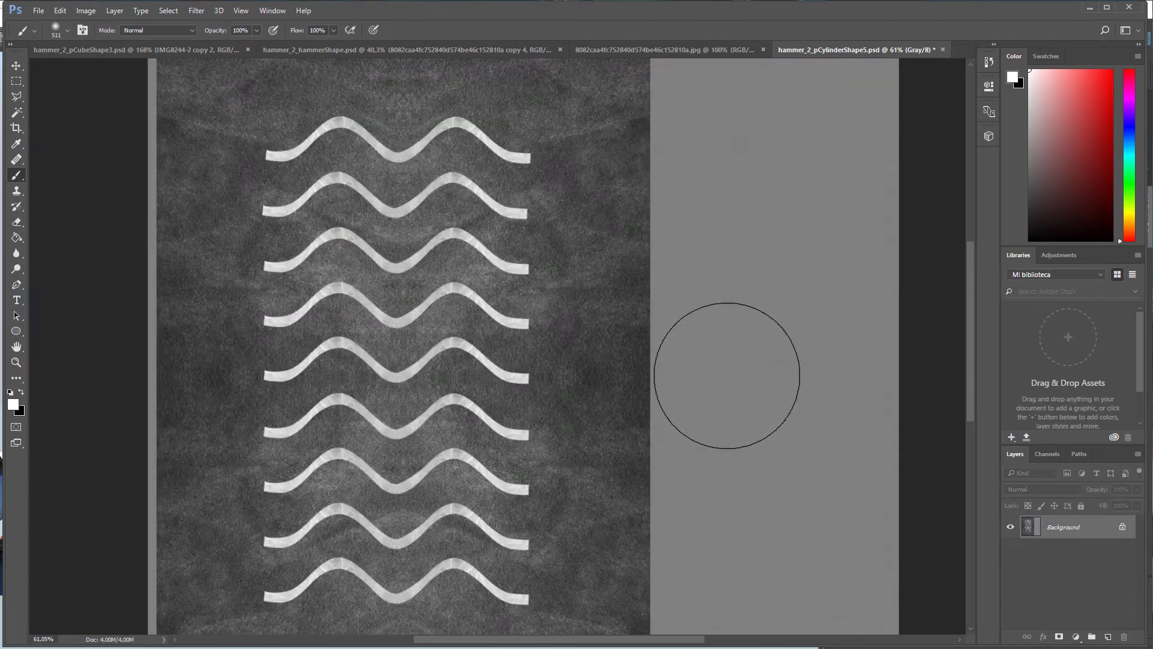
key("ctrl+alt+z")
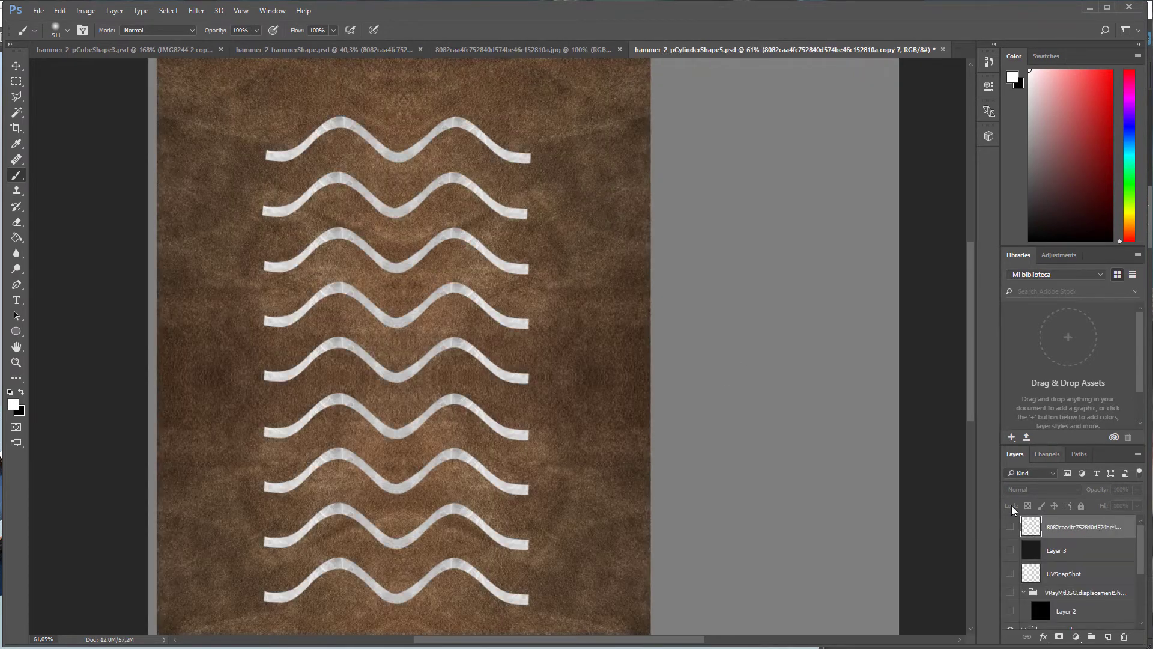
left_click(1012, 526)
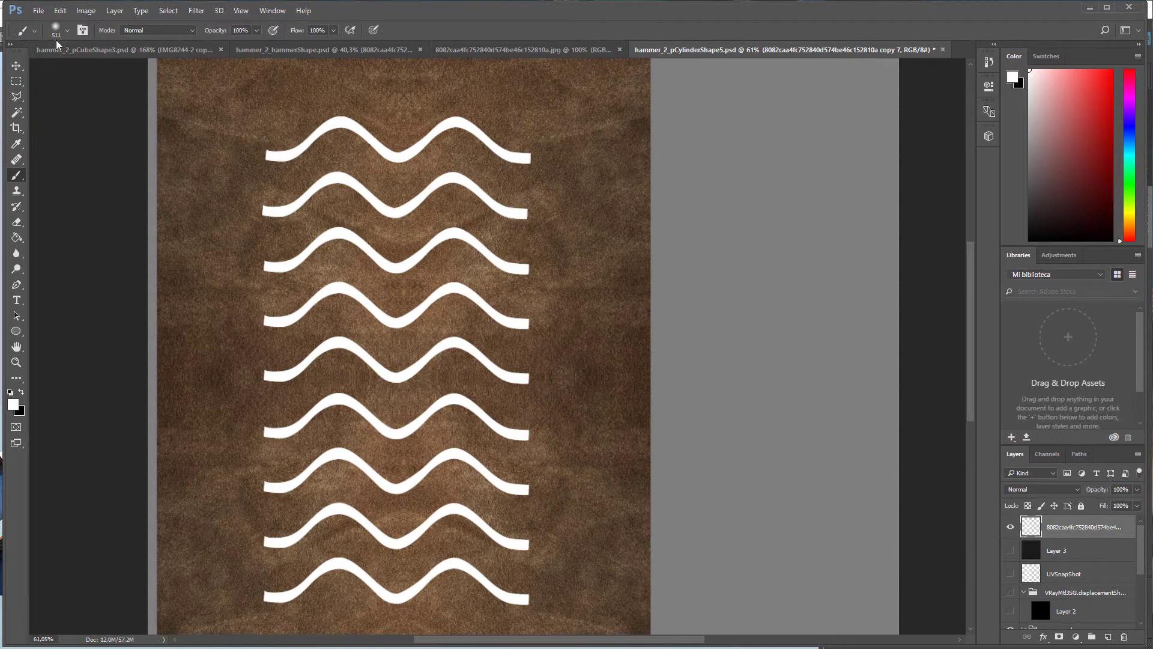
Convert the handle texture with its white waves to Grayscale, flattening the layers and discarding the color information.
left_click(38, 10)
mouse_move(86, 10)
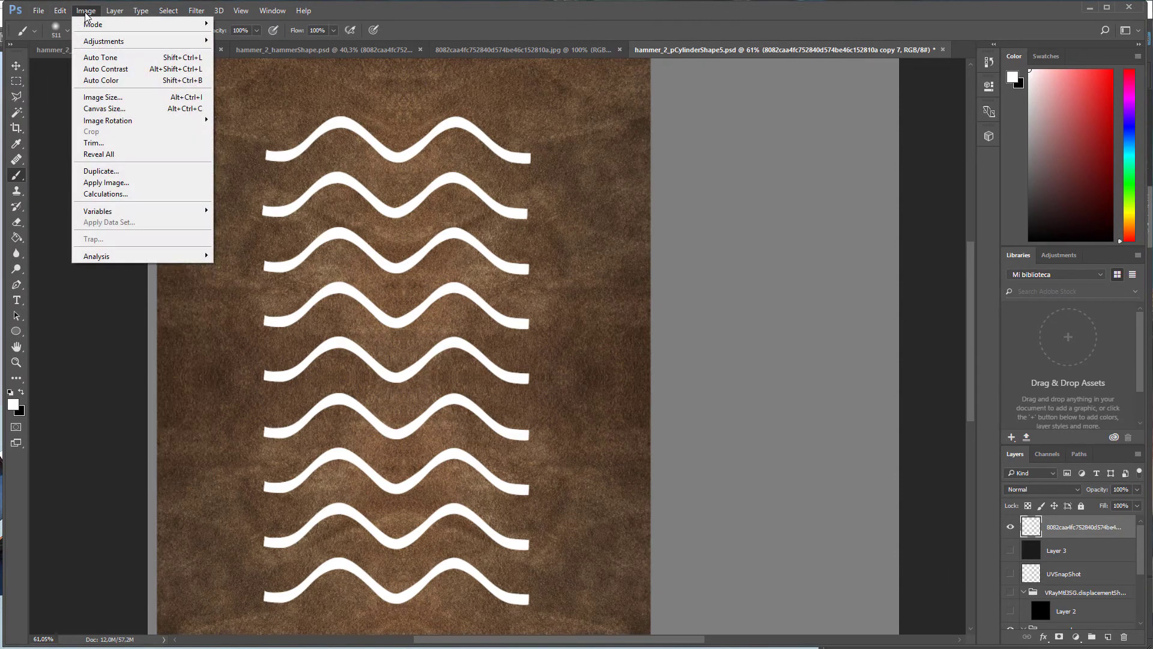
left_click(241, 35)
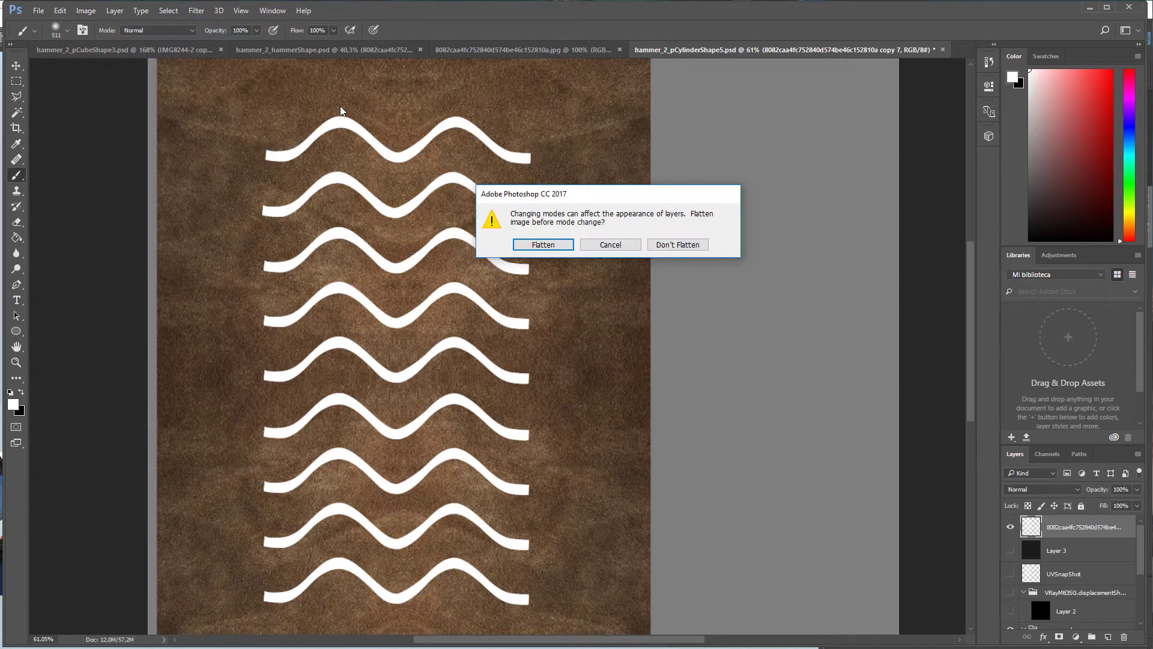
left_click(558, 246)
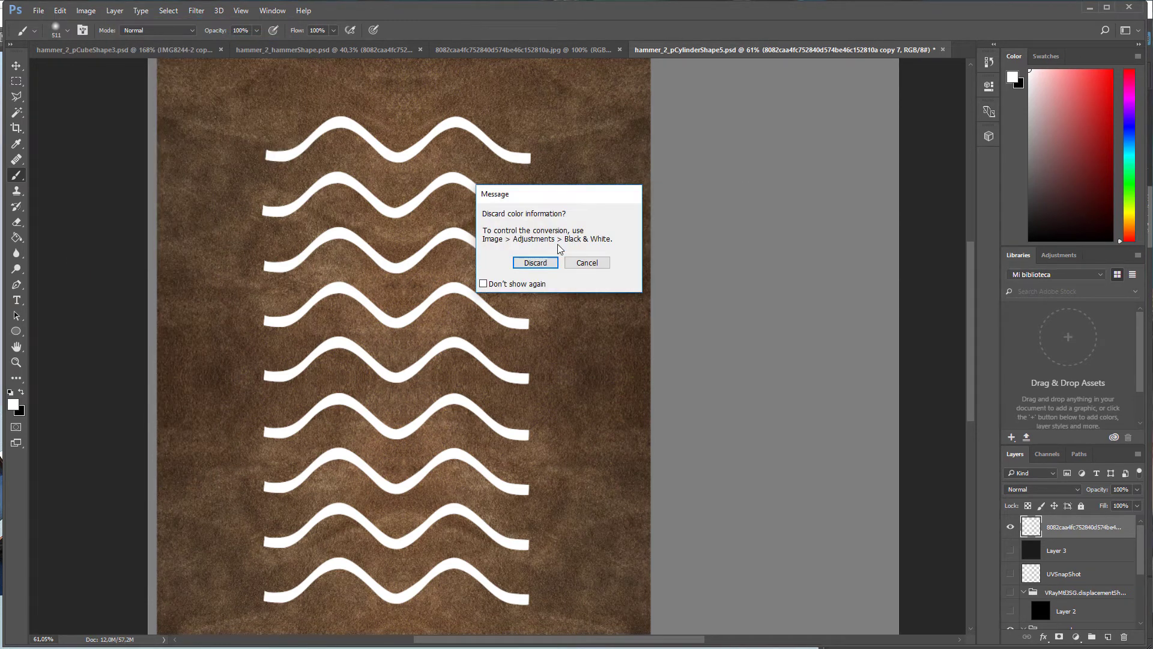
left_click(551, 264)
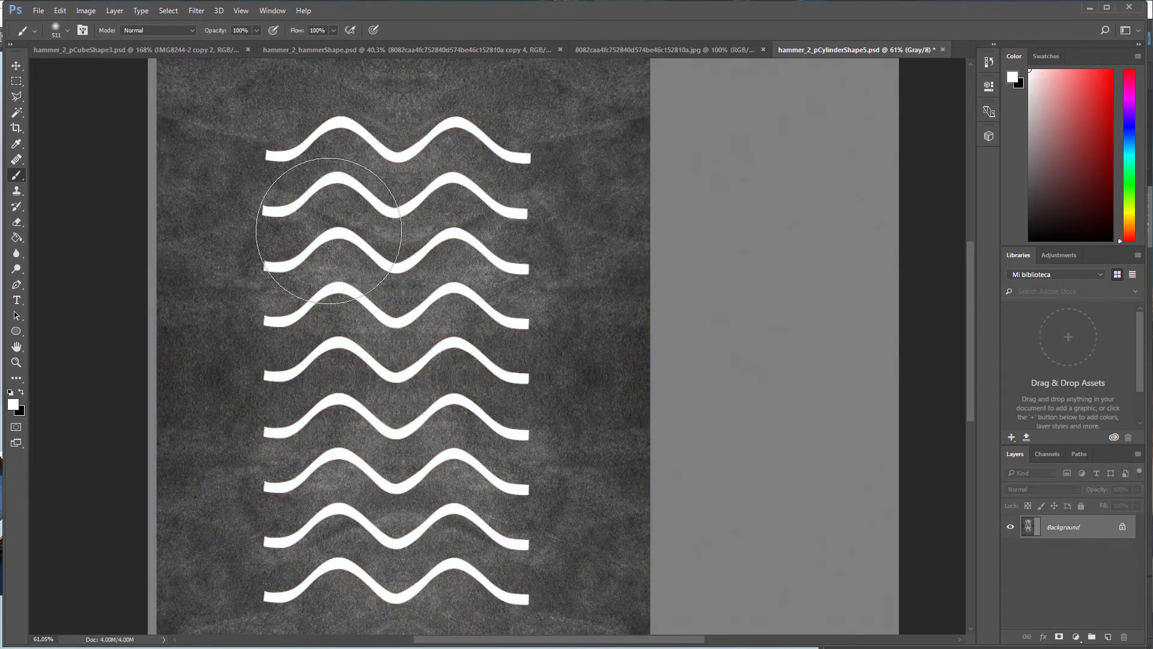
Invert the grayscale texture so the waves turn black on a light leather background.
left_click(85, 10)
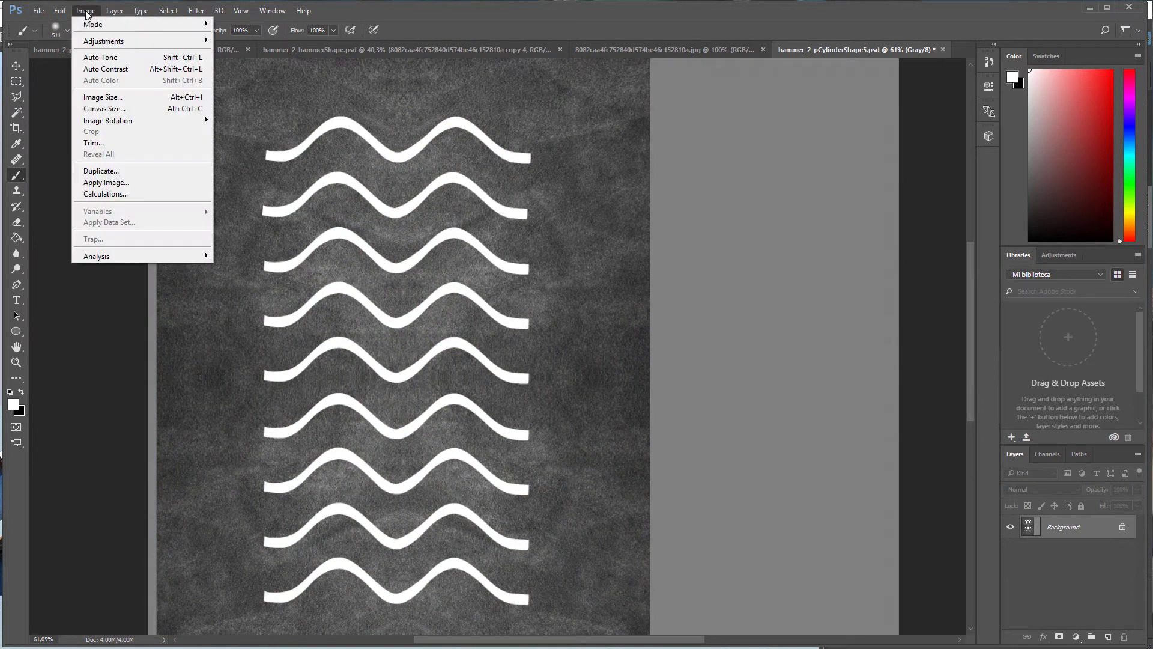
mouse_move(120, 41)
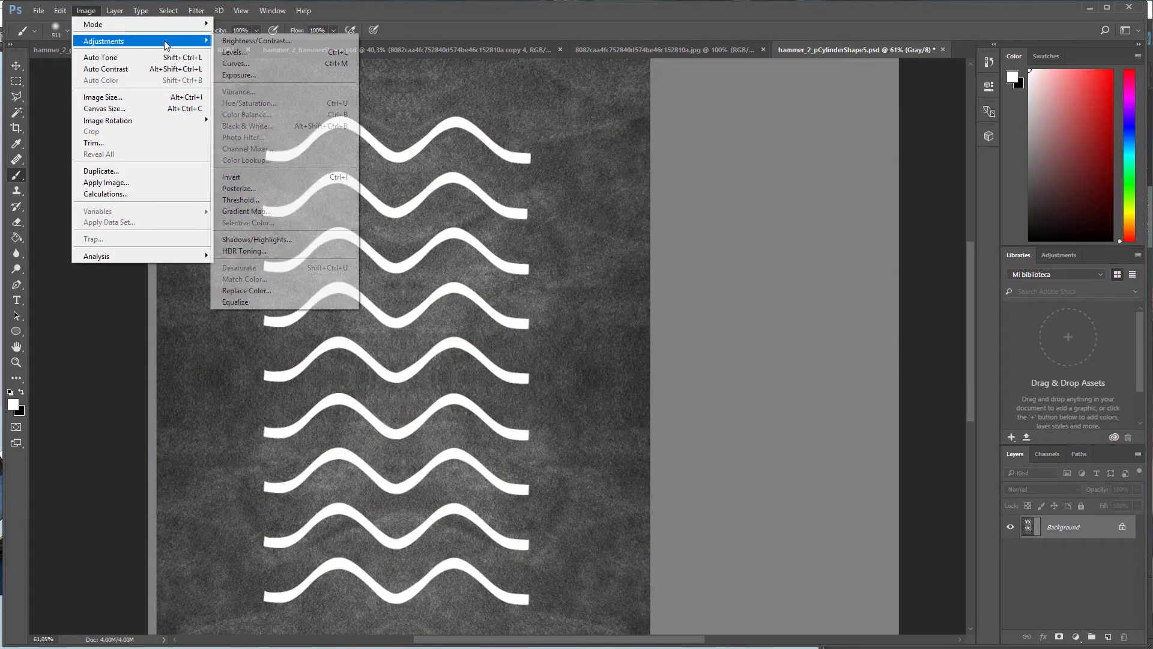
left_click(243, 177)
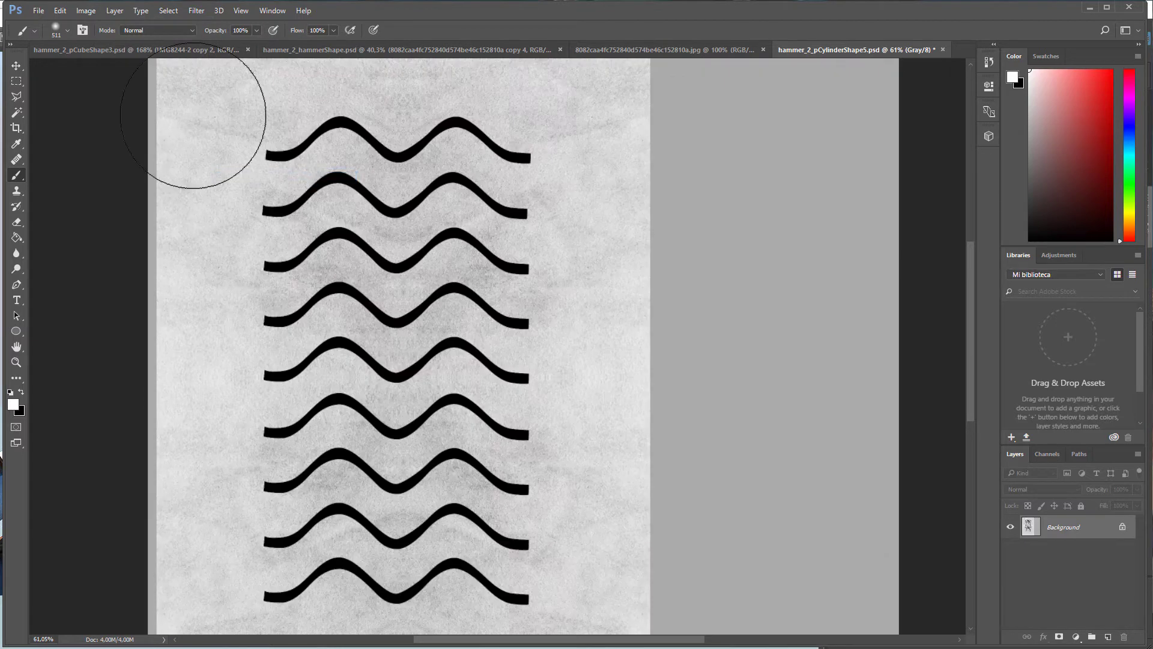
Save the inverted handle texture as a PNG in D:\cursos\maya\thor, replacing mangoBM with the default PNG options.
left_click(39, 11)
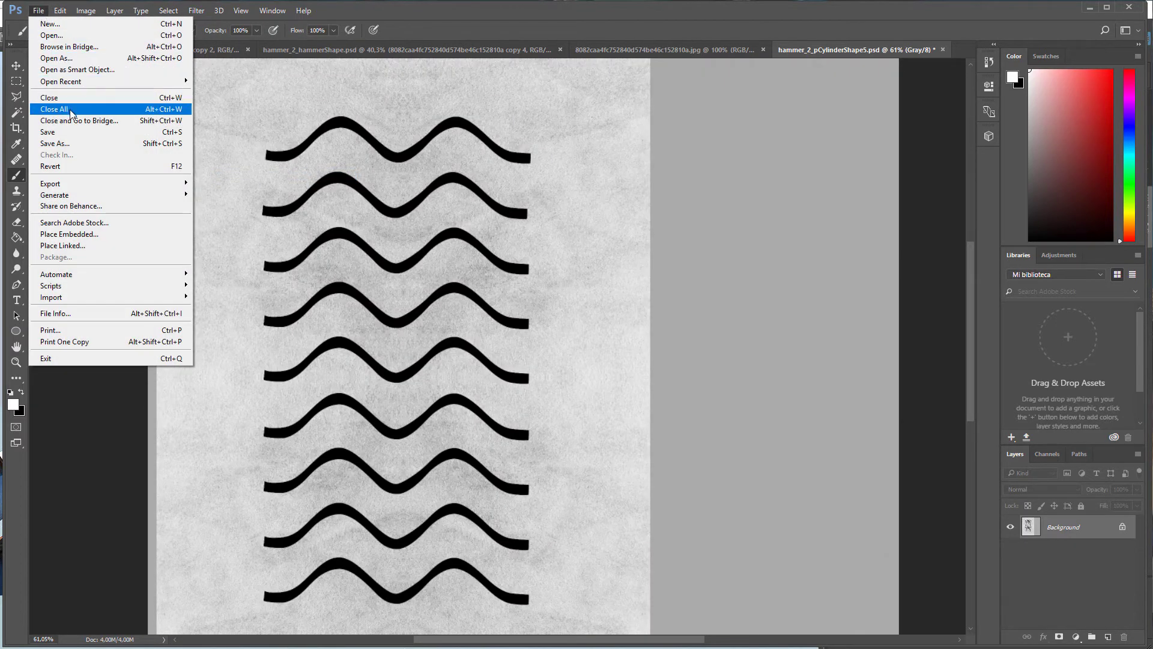
left_click(67, 143)
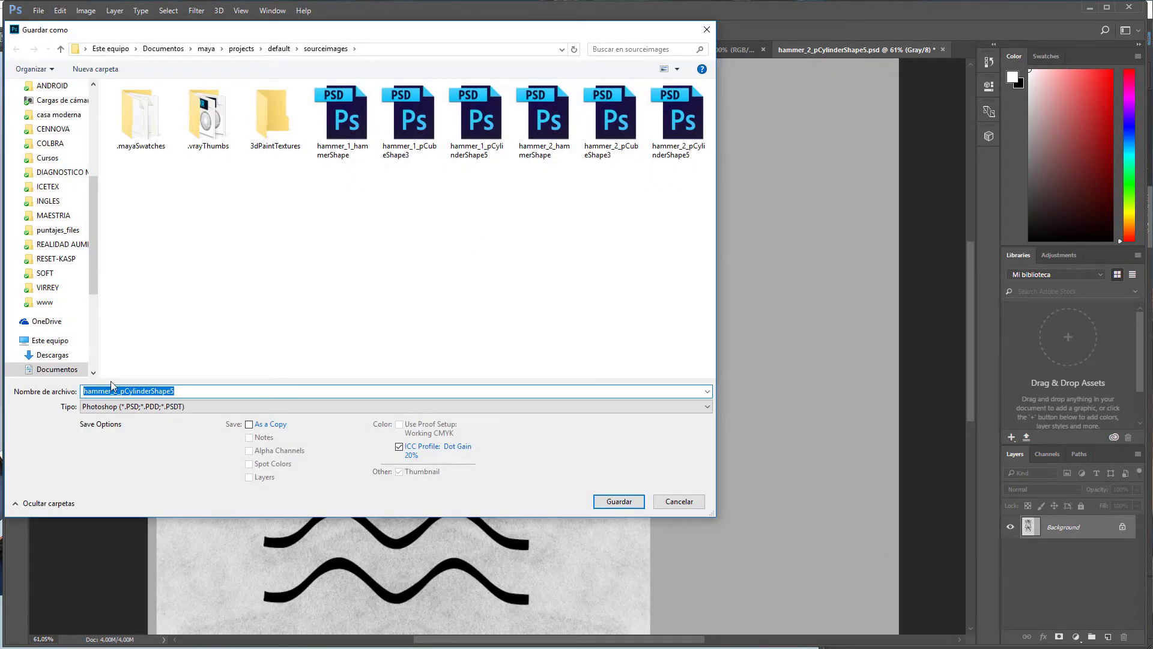
scroll(92, 323, "down", 2)
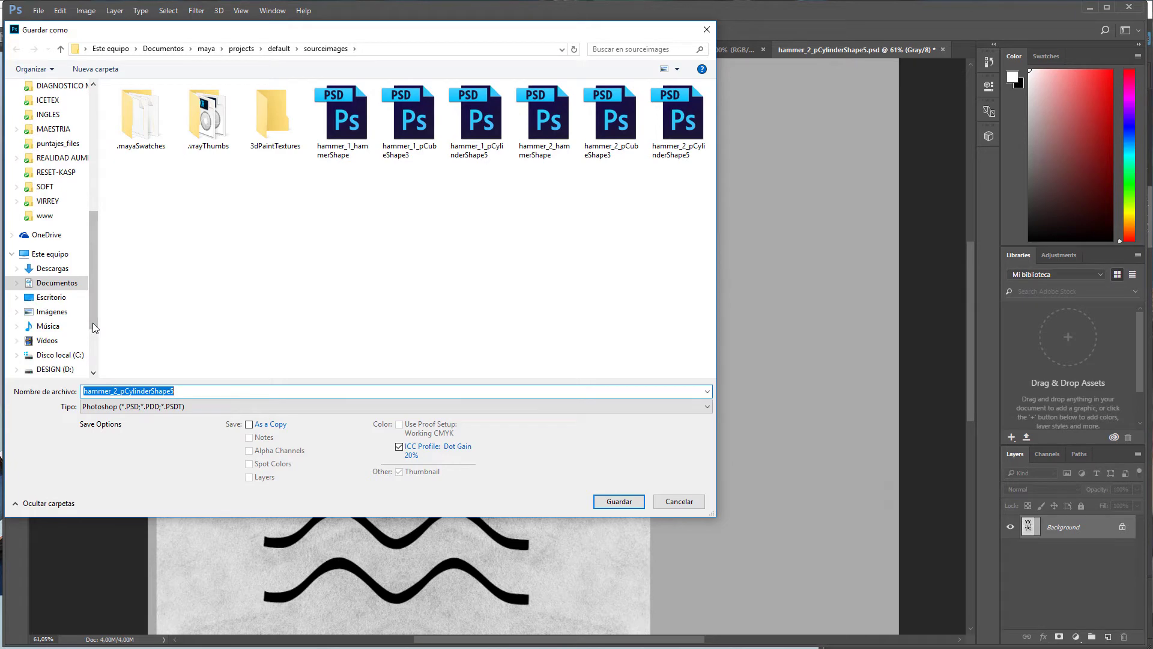
left_click(54, 369)
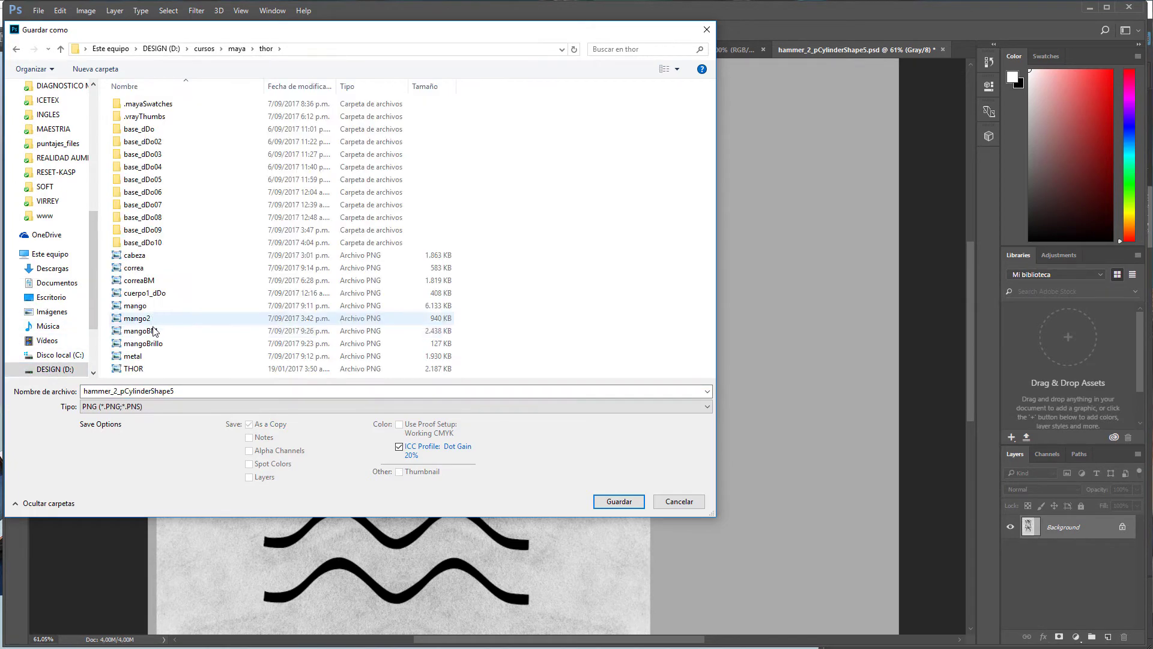
left_click(150, 331)
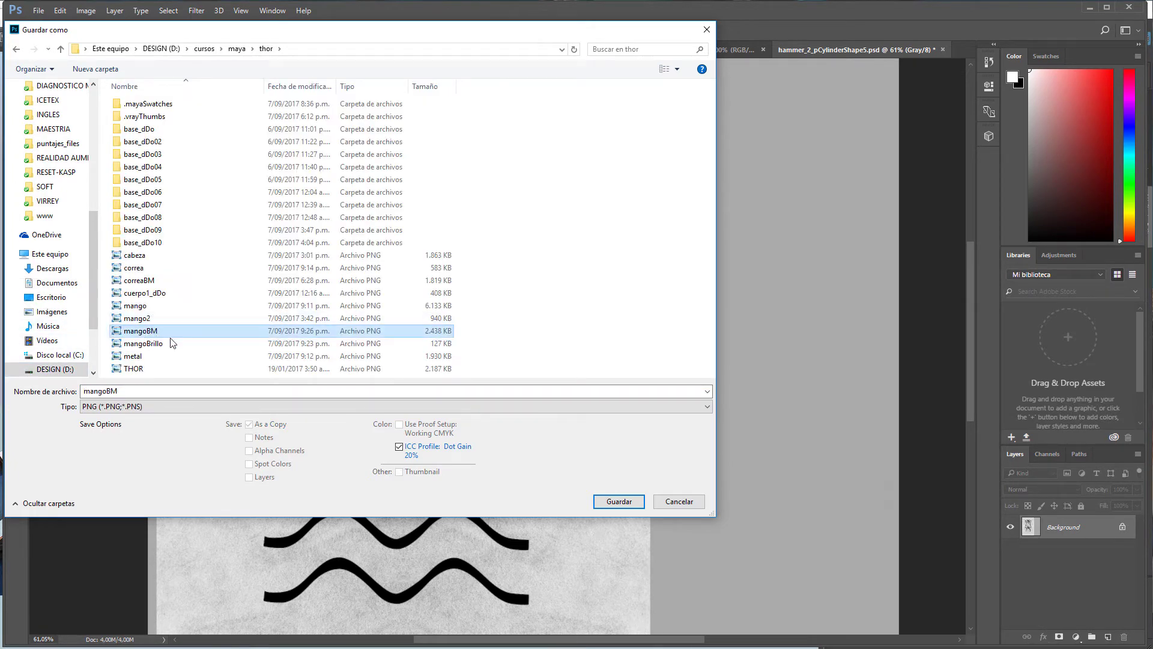
left_click(618, 503)
left_click(798, 429)
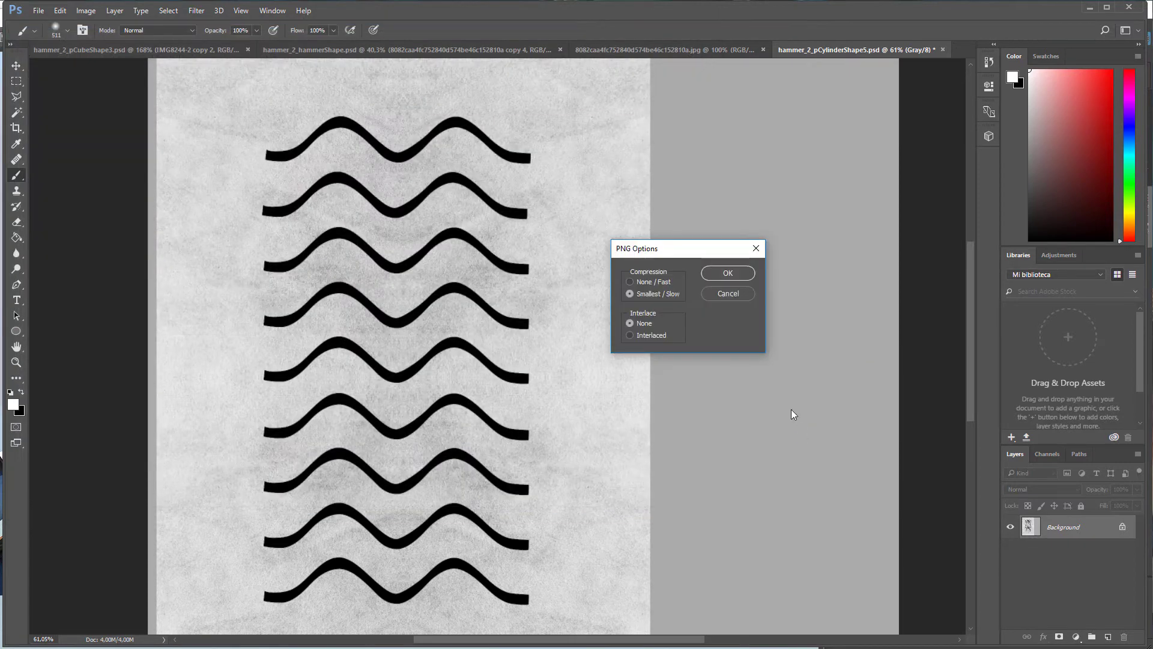
left_click(727, 274)
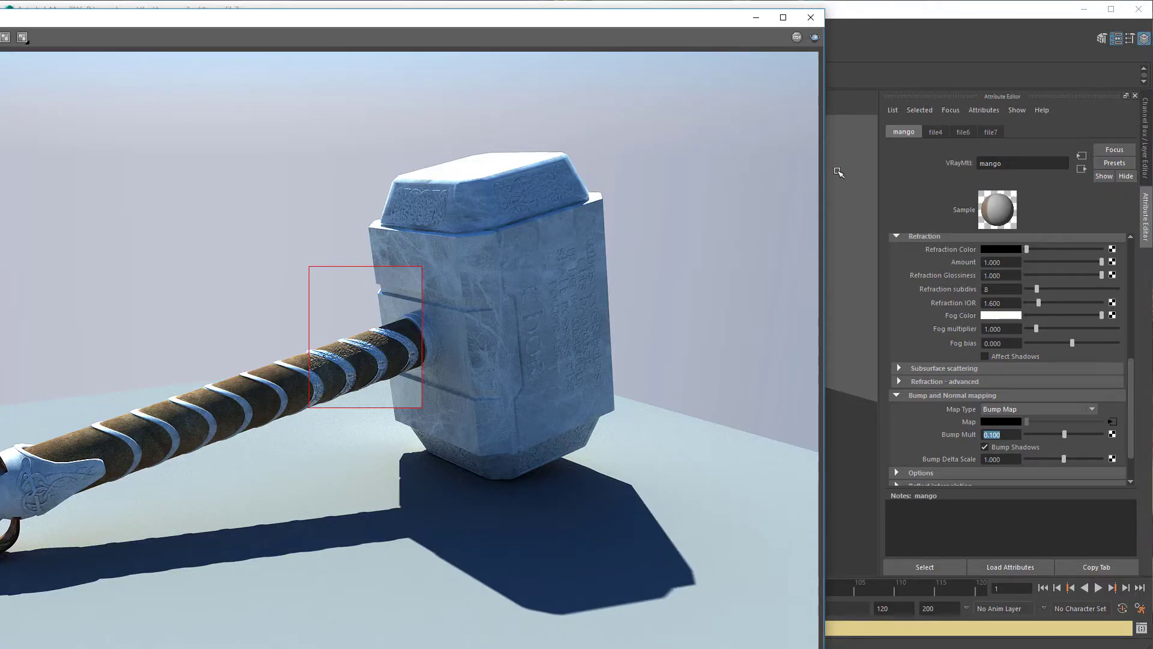
Switch to Maya, reload the mango material's bump image mangoBM.png, re-render the handle region, and close the render settings.
left_click(1112, 422)
left_click(997, 317)
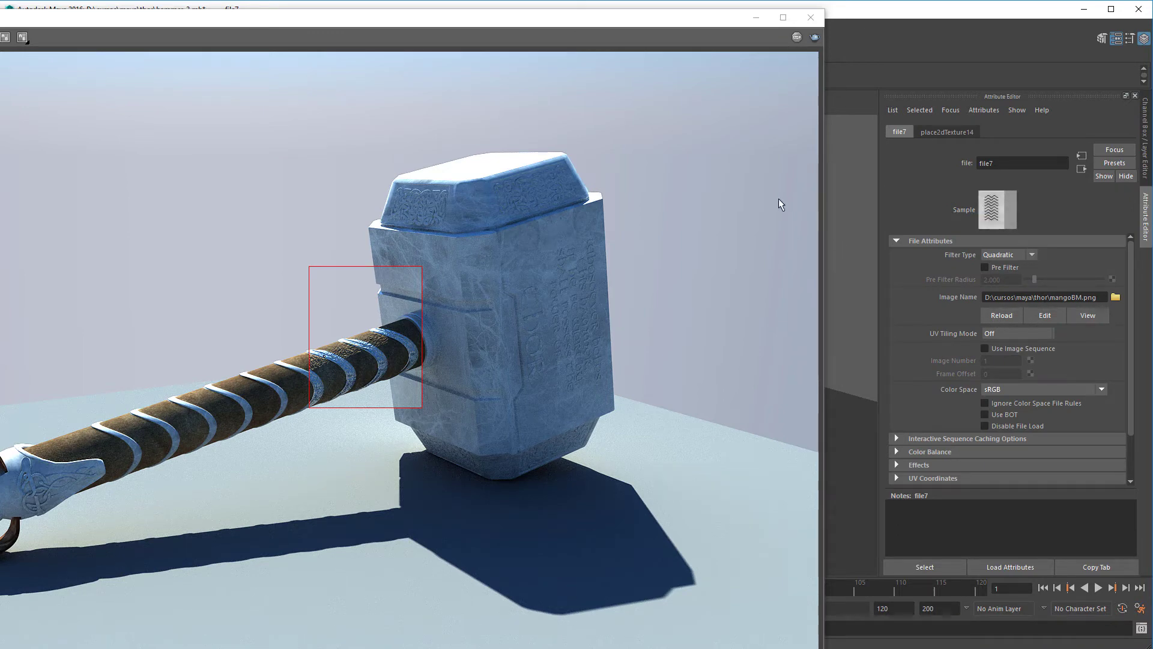
left_click(818, 40)
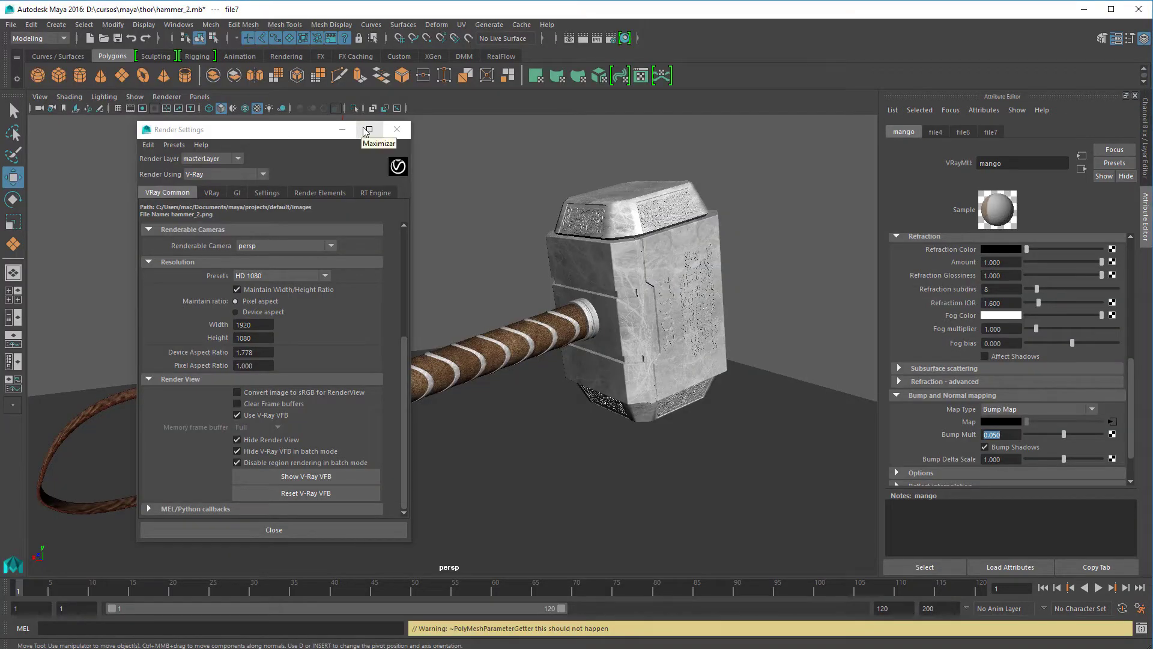
left_click(397, 129)
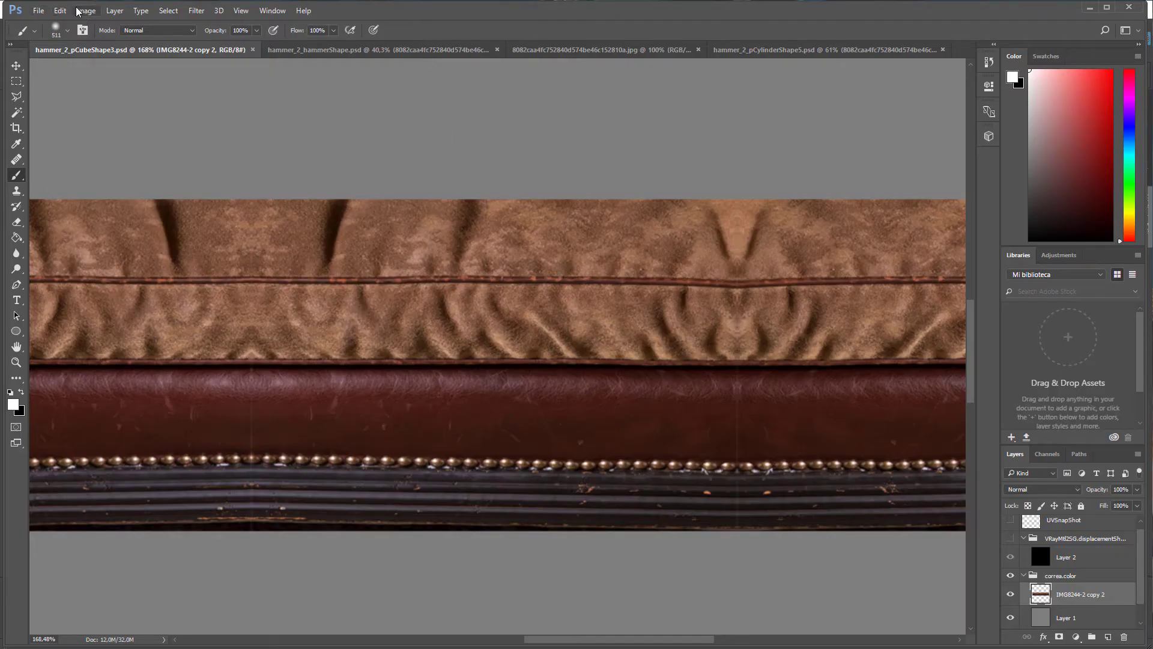
Switch to Photoshop and convert the strap texture hammer_2_pCubeShape3.psd to Grayscale, flattening the layers and discarding the color information.
left_click(80, 11)
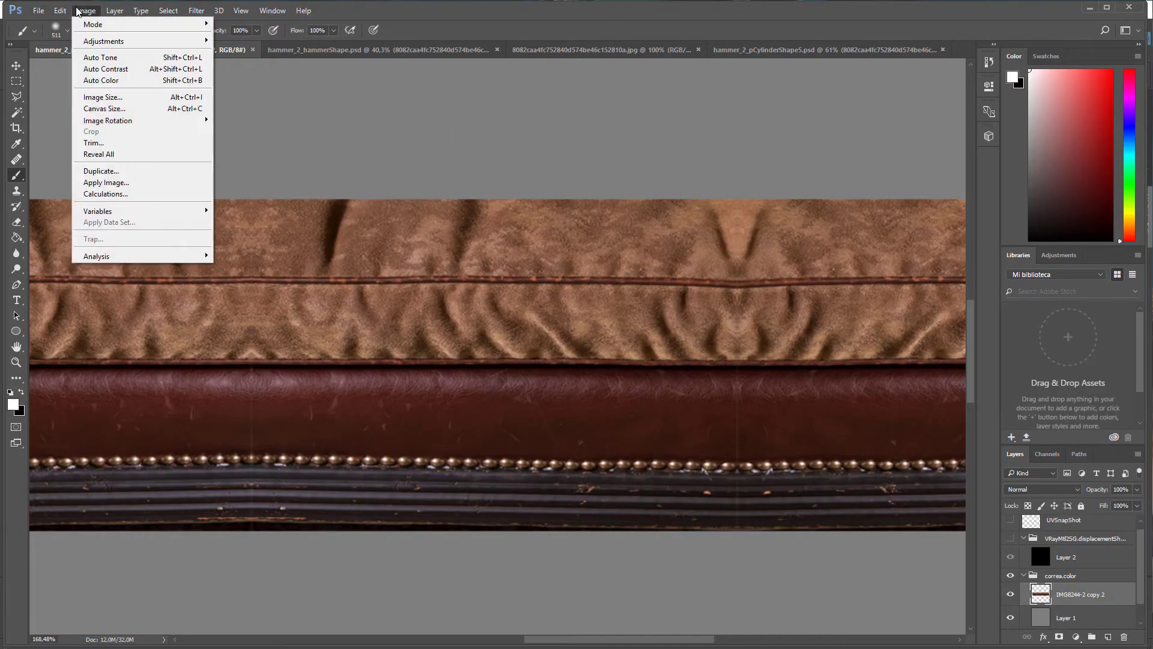
mouse_move(103, 25)
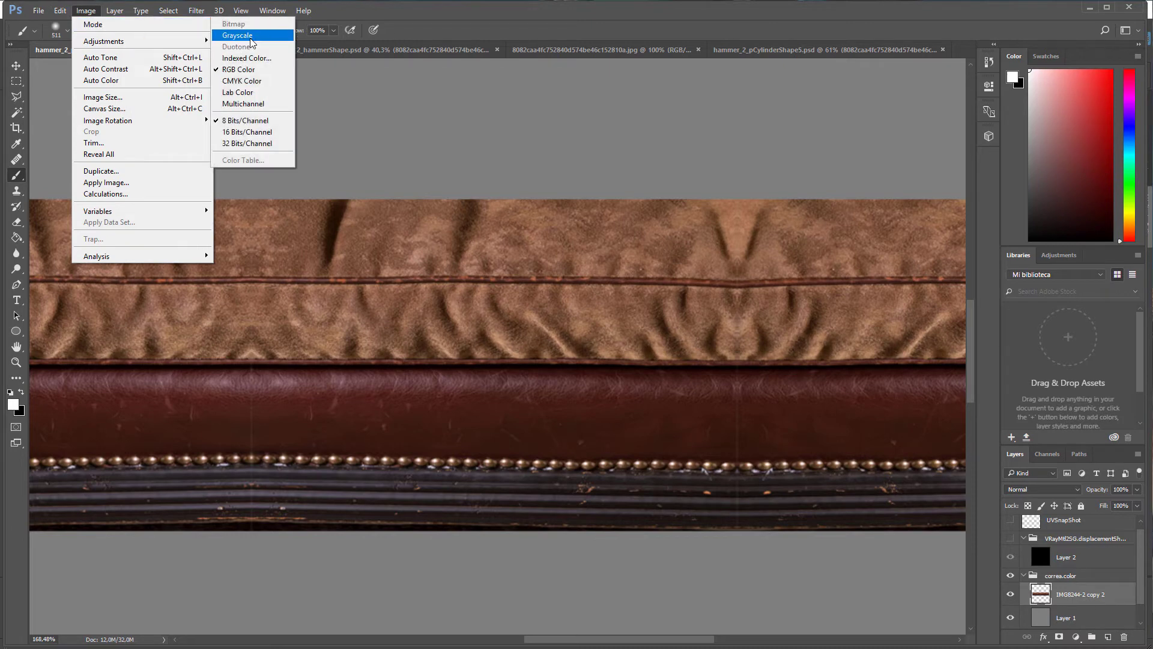
left_click(251, 37)
left_click(554, 245)
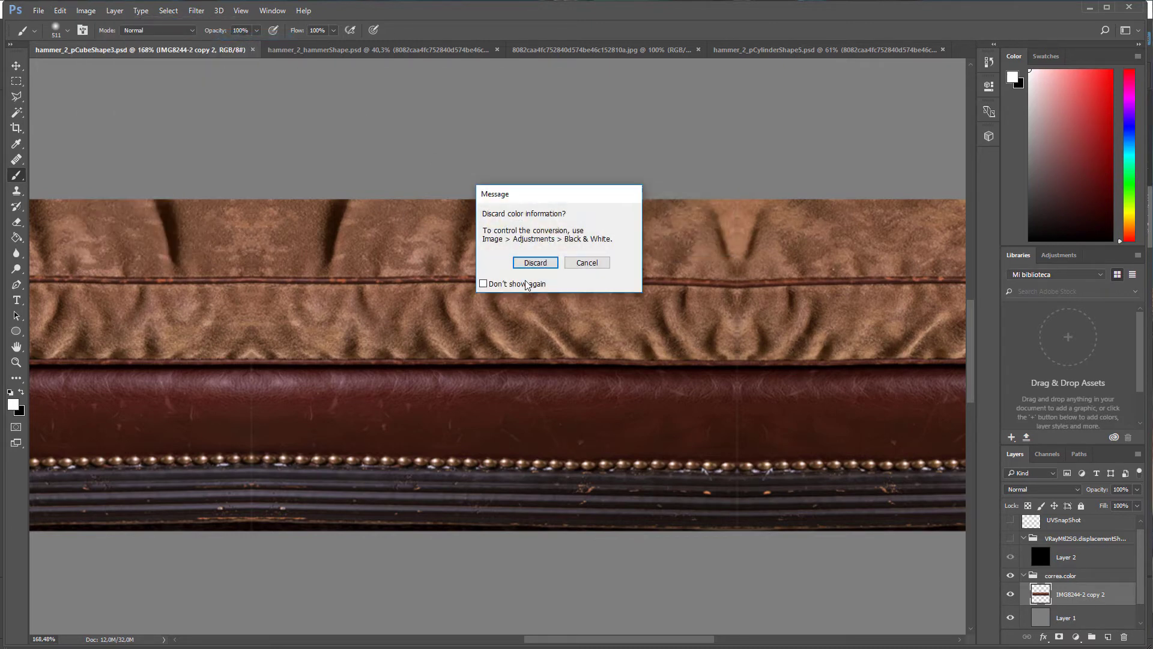
left_click(544, 260)
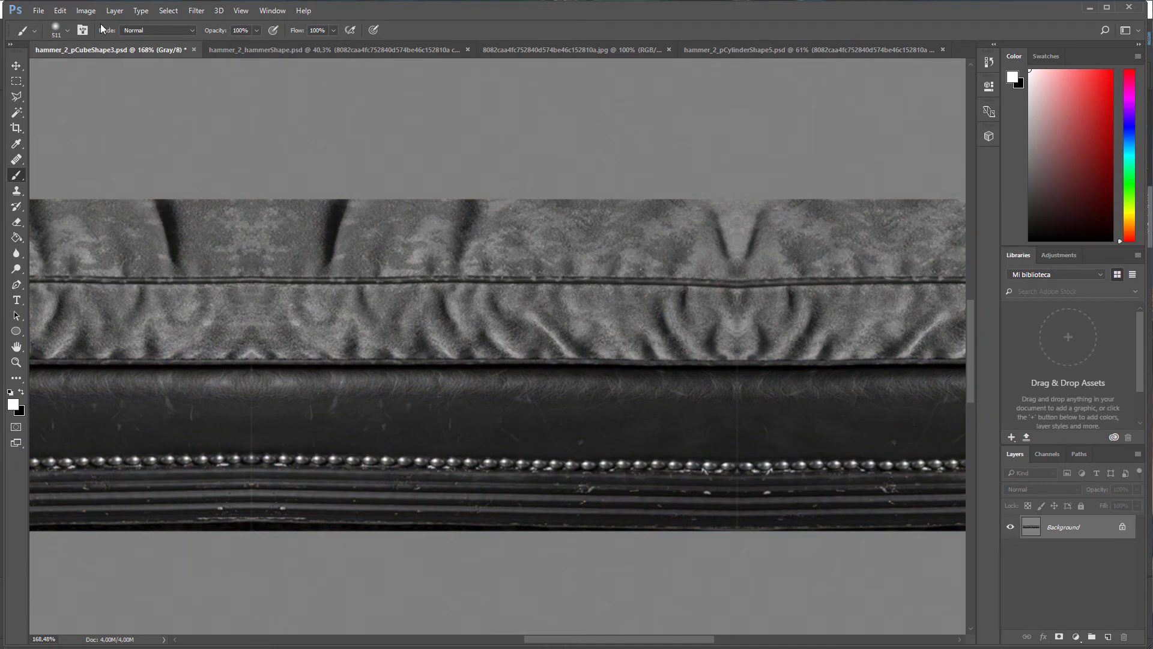
Invert the tones of the grayscale strap texture.
left_click(85, 10)
mouse_move(102, 40)
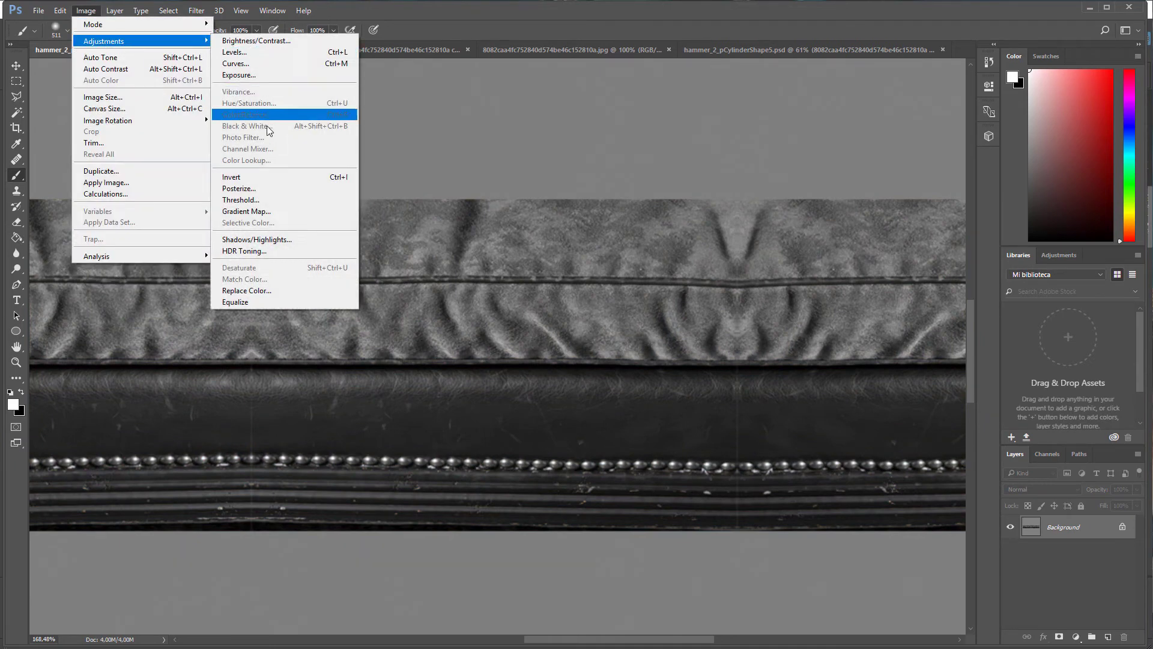
left_click(256, 175)
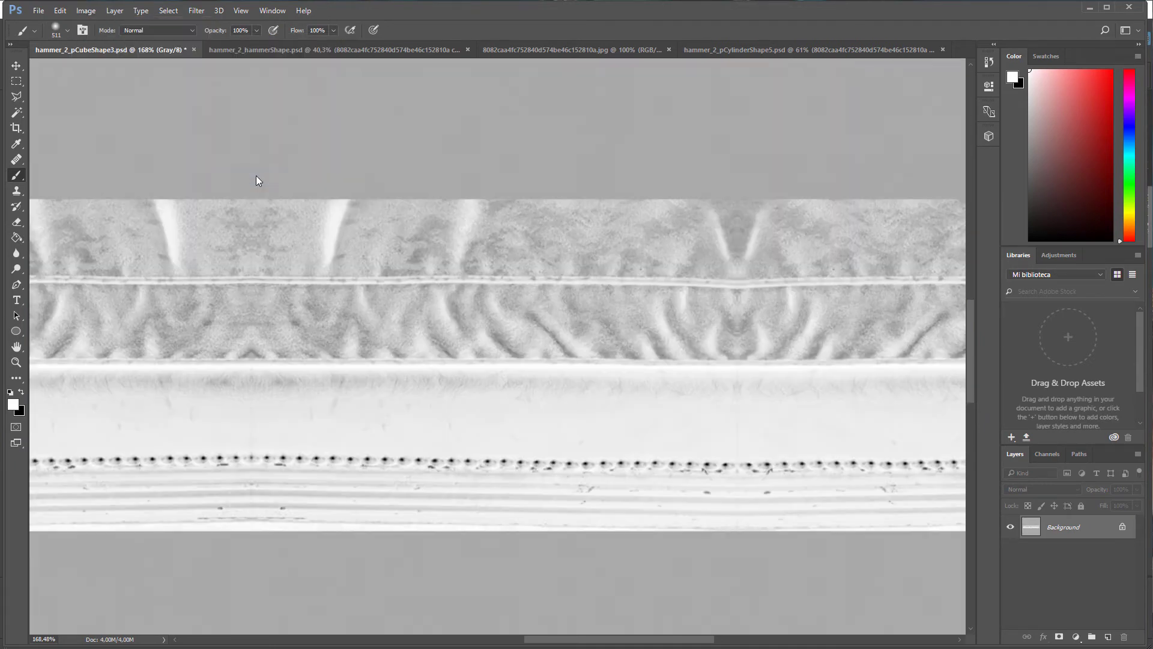
Save the inverted strap texture as a PNG in D:\cursos\maya\thor, replacing correaBM with the default PNG options.
left_click(38, 10)
left_click(41, 11)
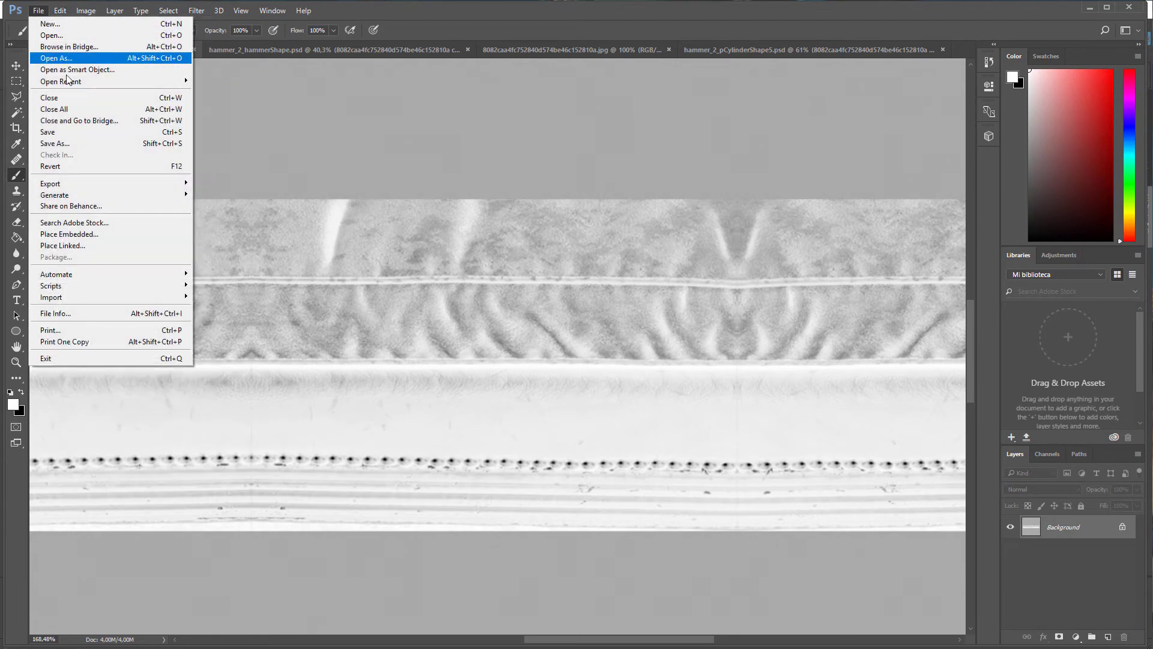
left_click(73, 139)
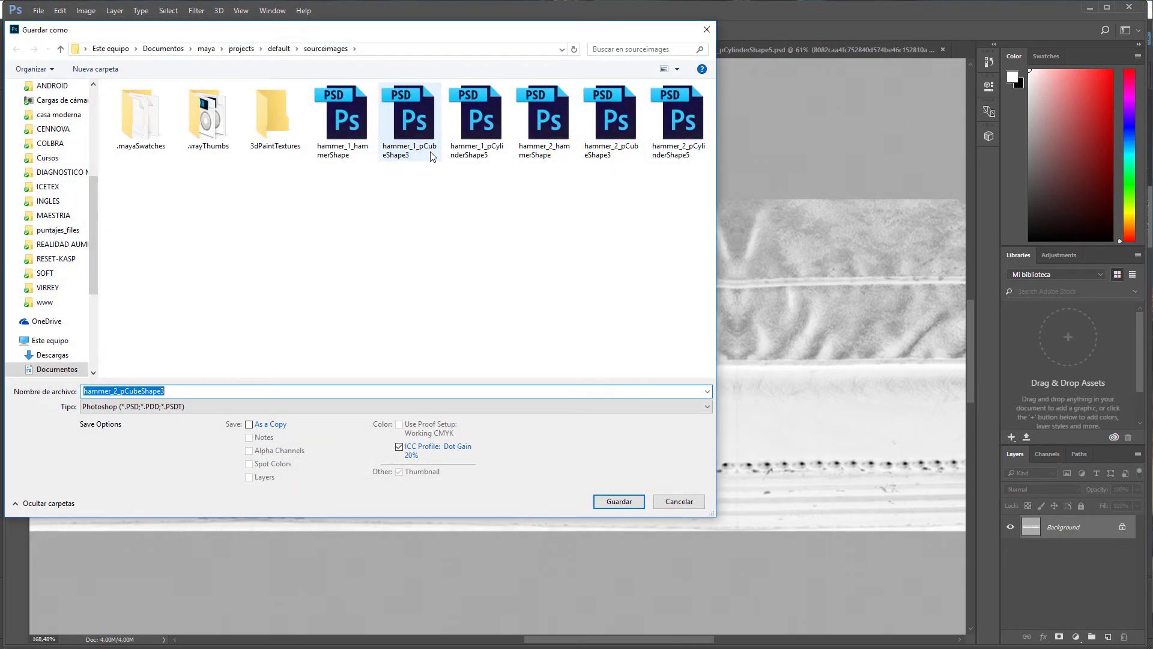
left_click(158, 408)
left_click(107, 571)
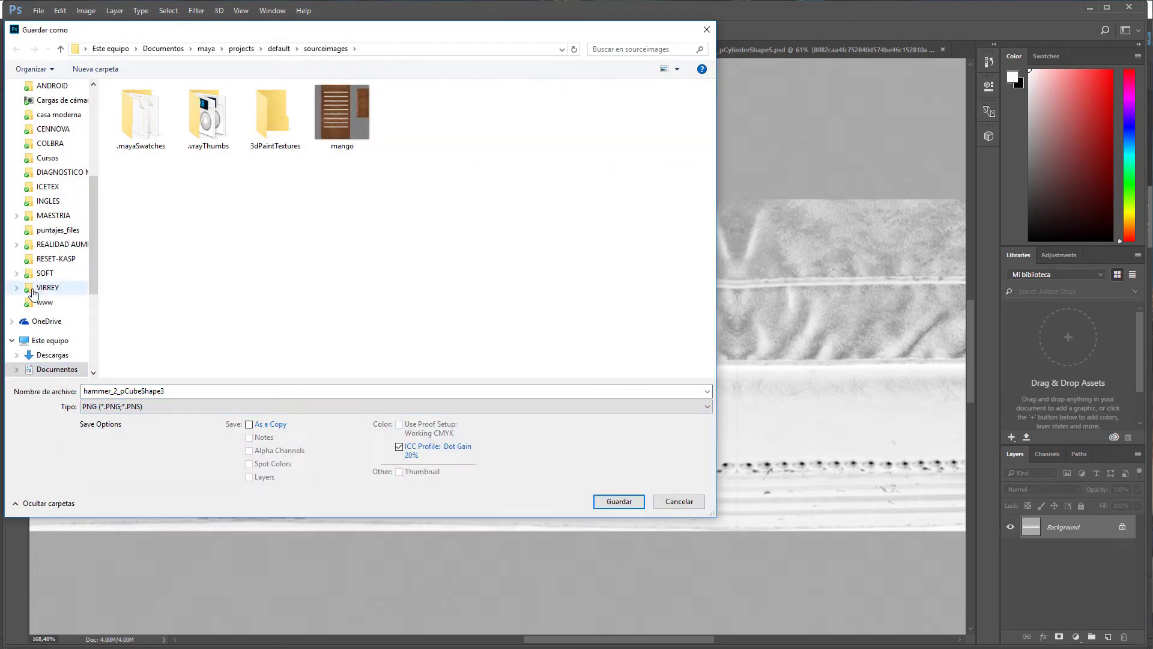
scroll(57, 304, "down", 2)
left_click(152, 282)
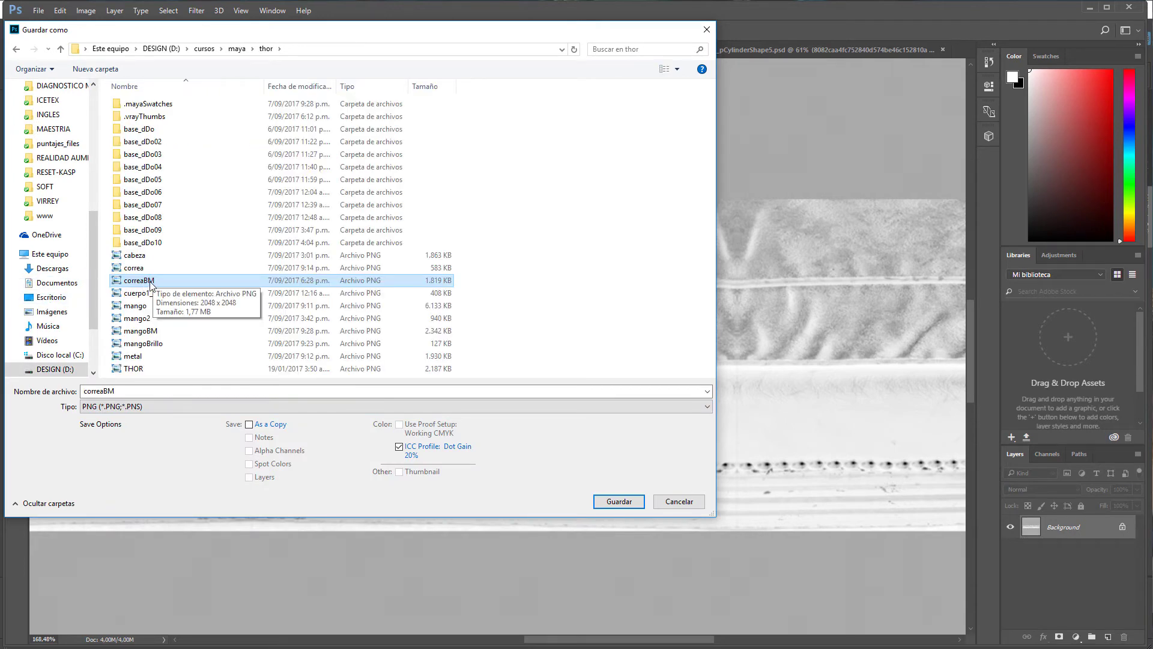
left_click(618, 503)
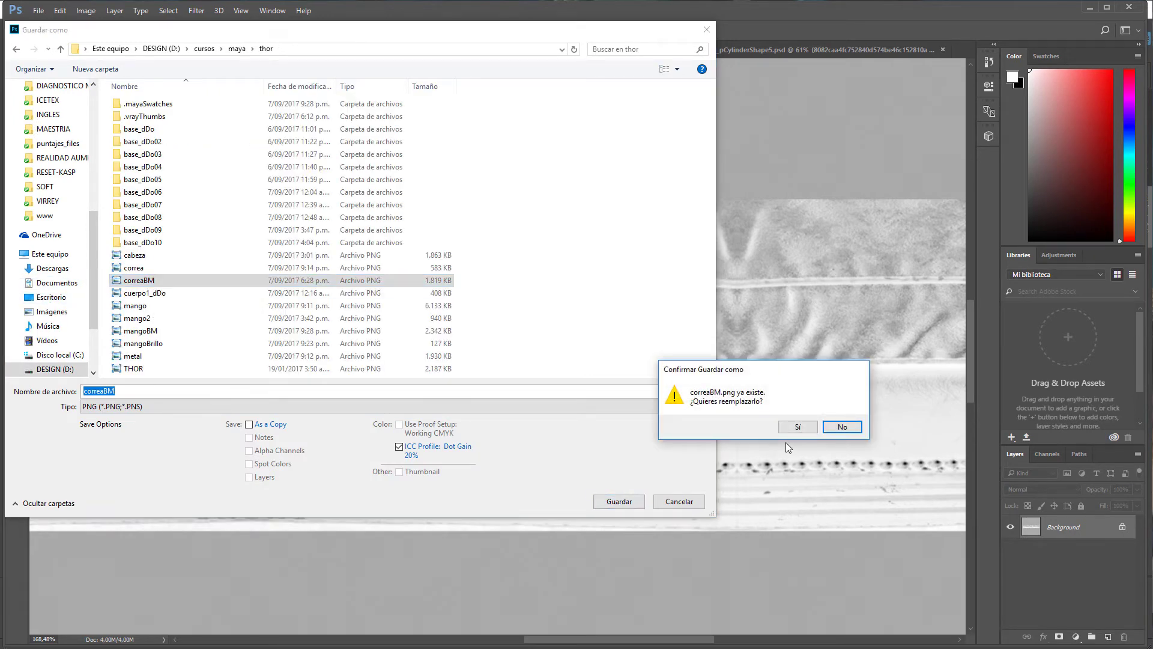
left_click(797, 426)
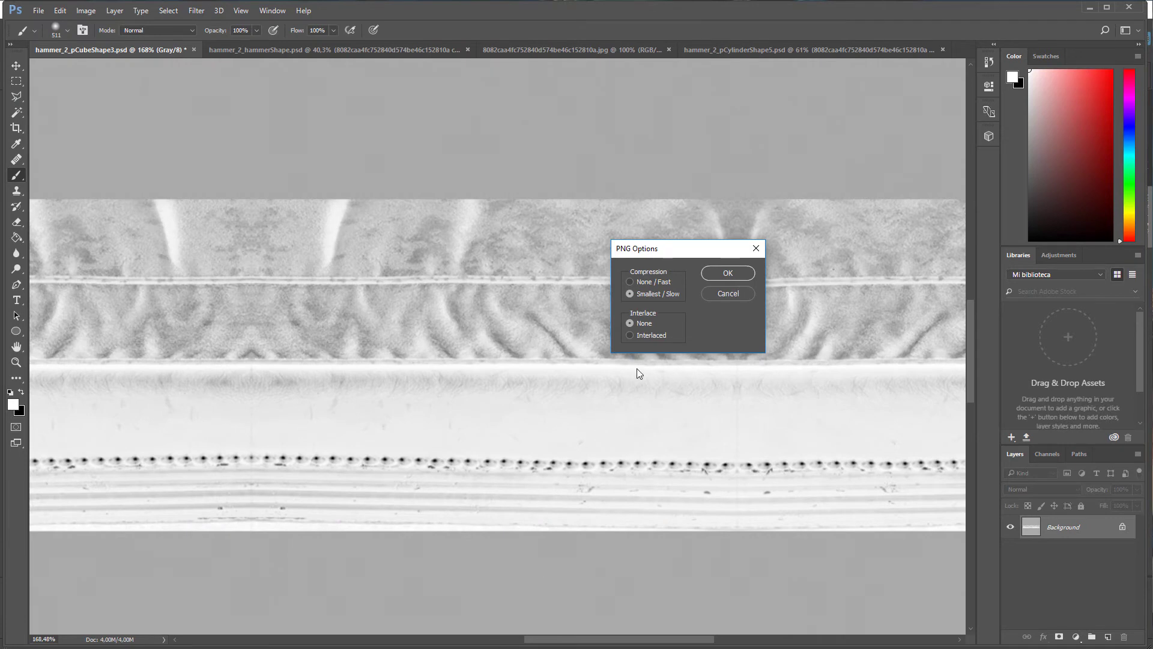
left_click(728, 274)
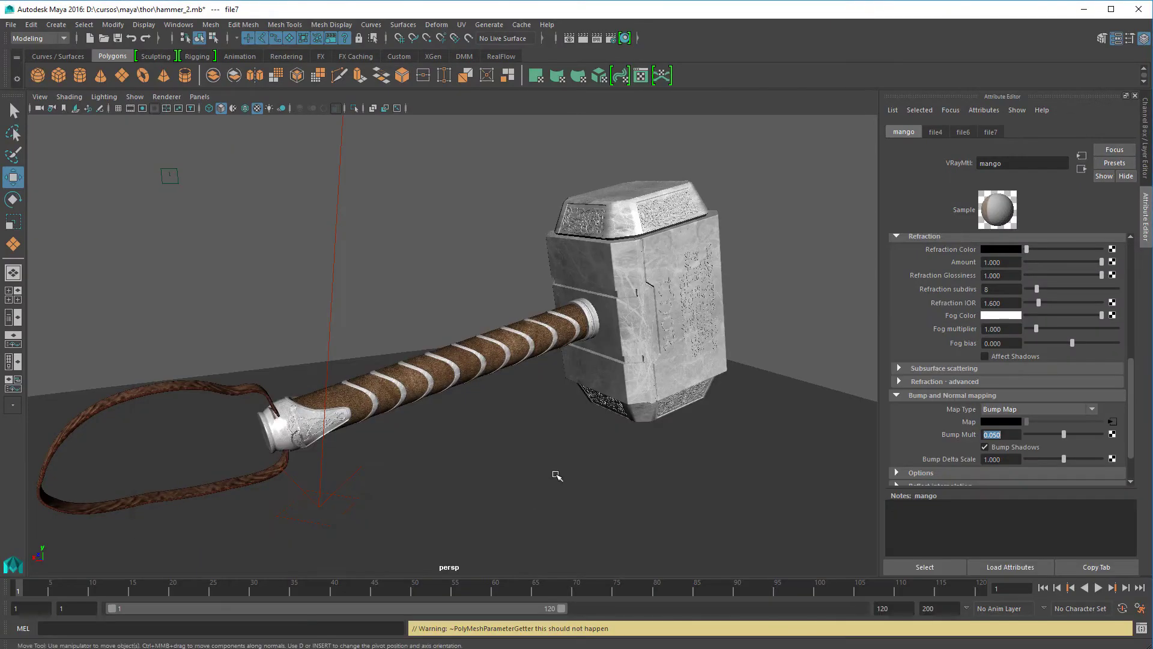
Switch to Maya, select the strap, and connect a file texture using correaBM.png to the correa material's bump map.
left_click(210, 389)
left_click(1113, 422)
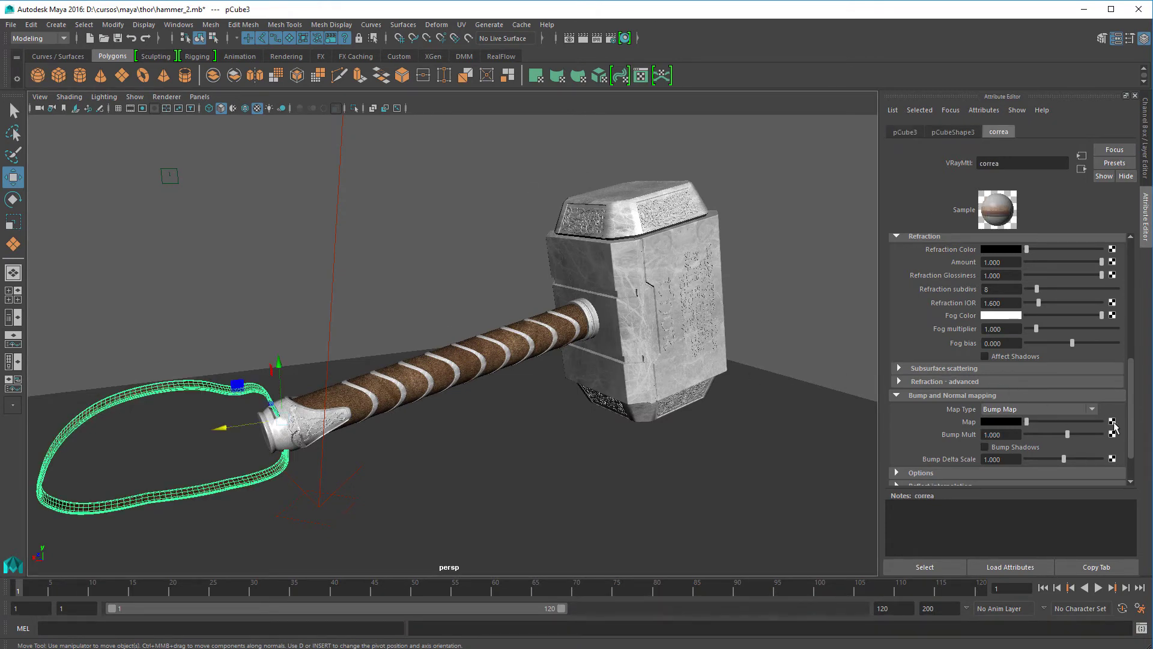
left_click(612, 547)
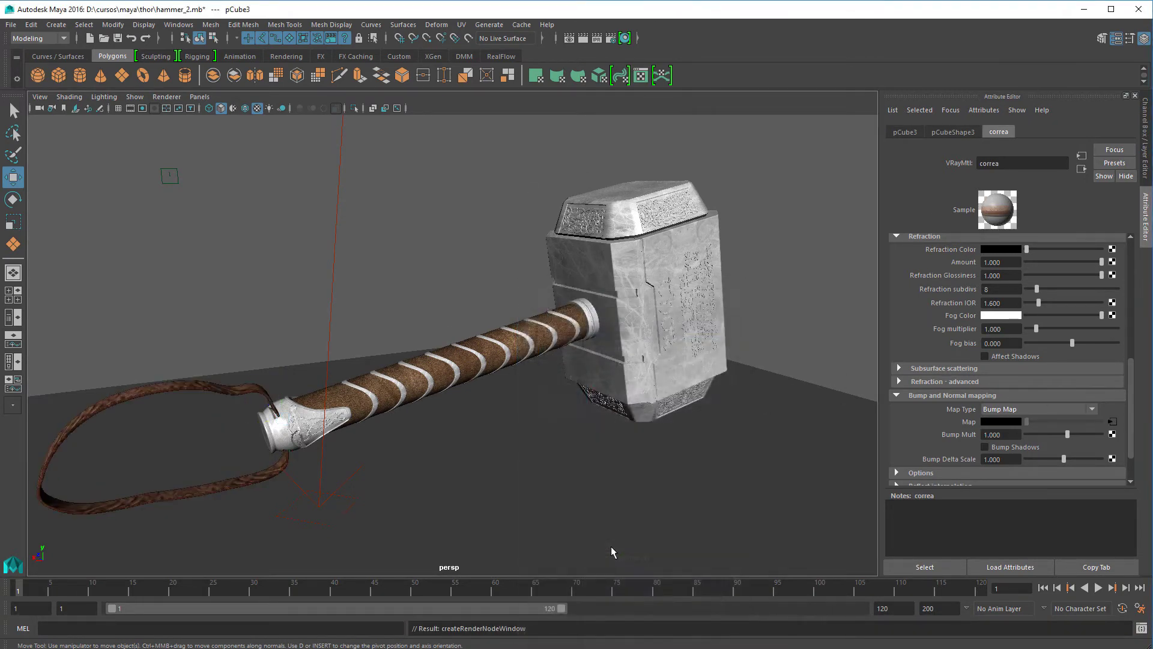
left_click(1116, 297)
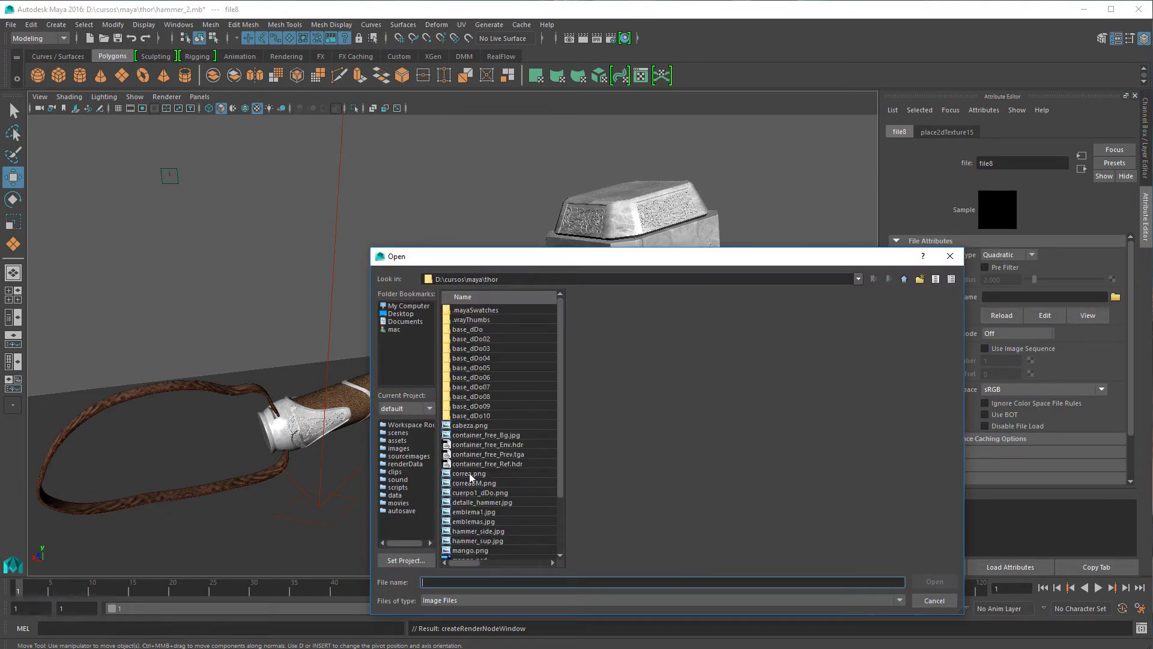
left_click(473, 483)
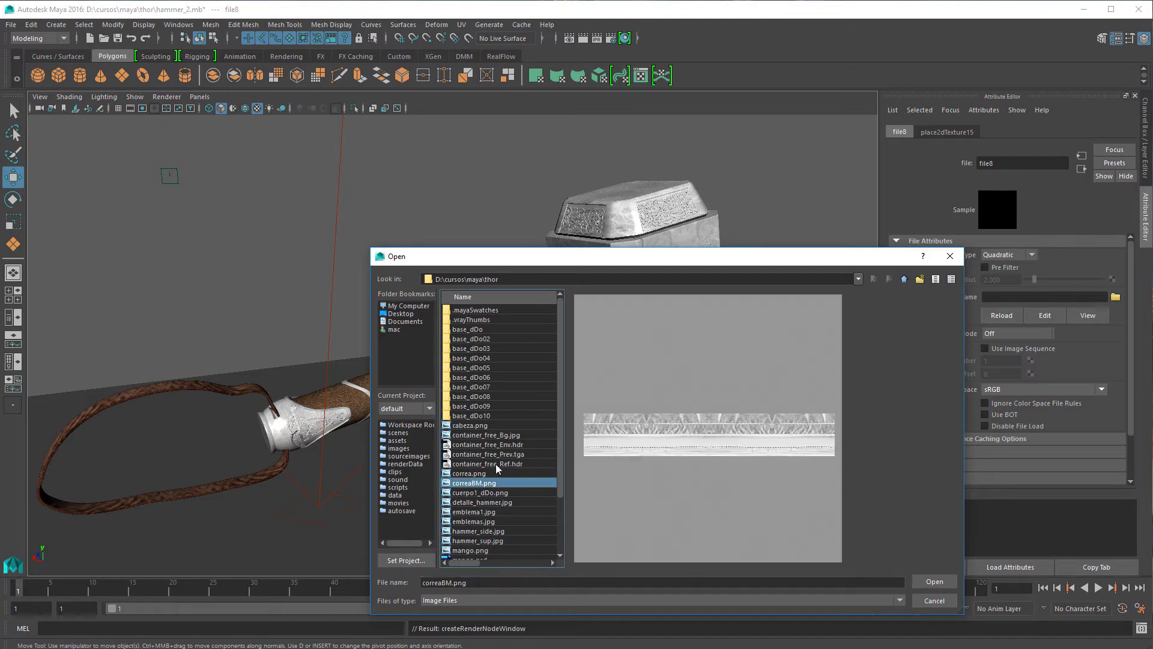
left_click(933, 585)
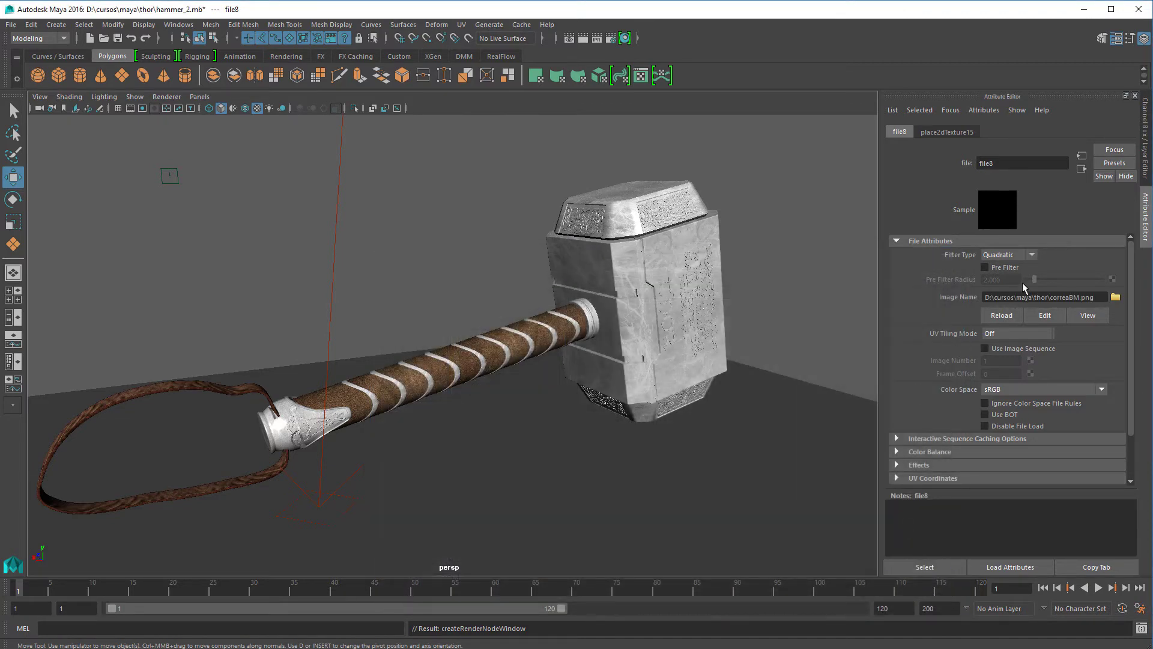
Enable Bump Shadows on the correa material and set its Bump Mult to 0.05.
left_click(1082, 169)
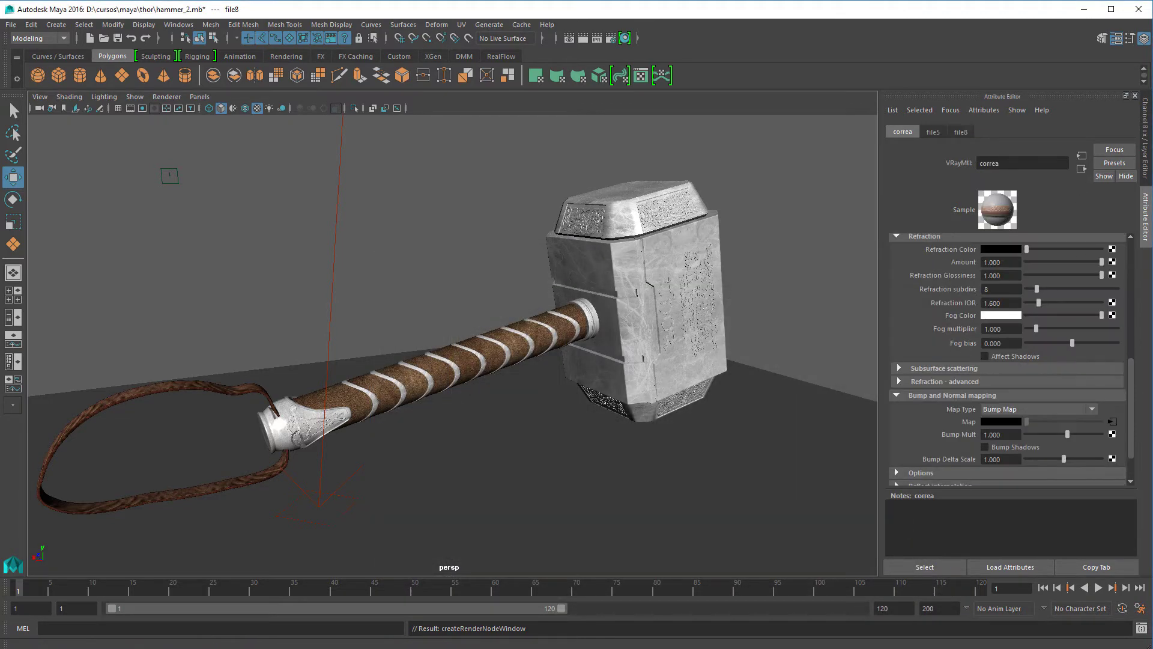
left_click(1012, 448)
left_click(1010, 434)
type(".05")
key("Return")
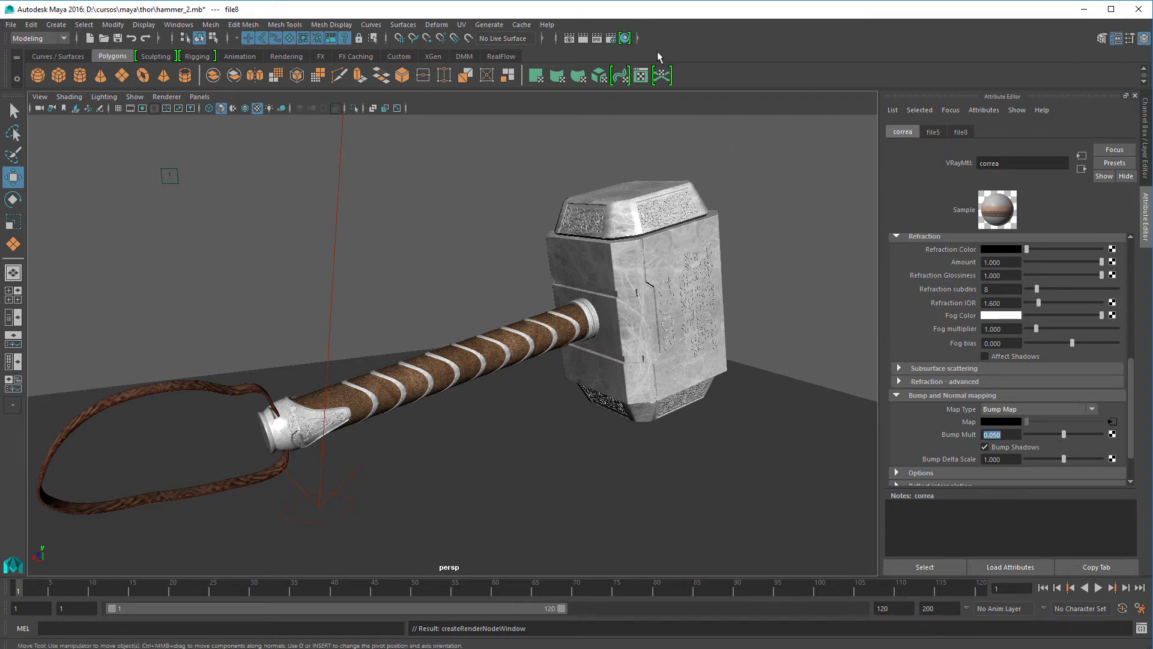
Show the V-Ray frame buffer, draw a render region around the upper part of the strap, and render it.
left_click(611, 38)
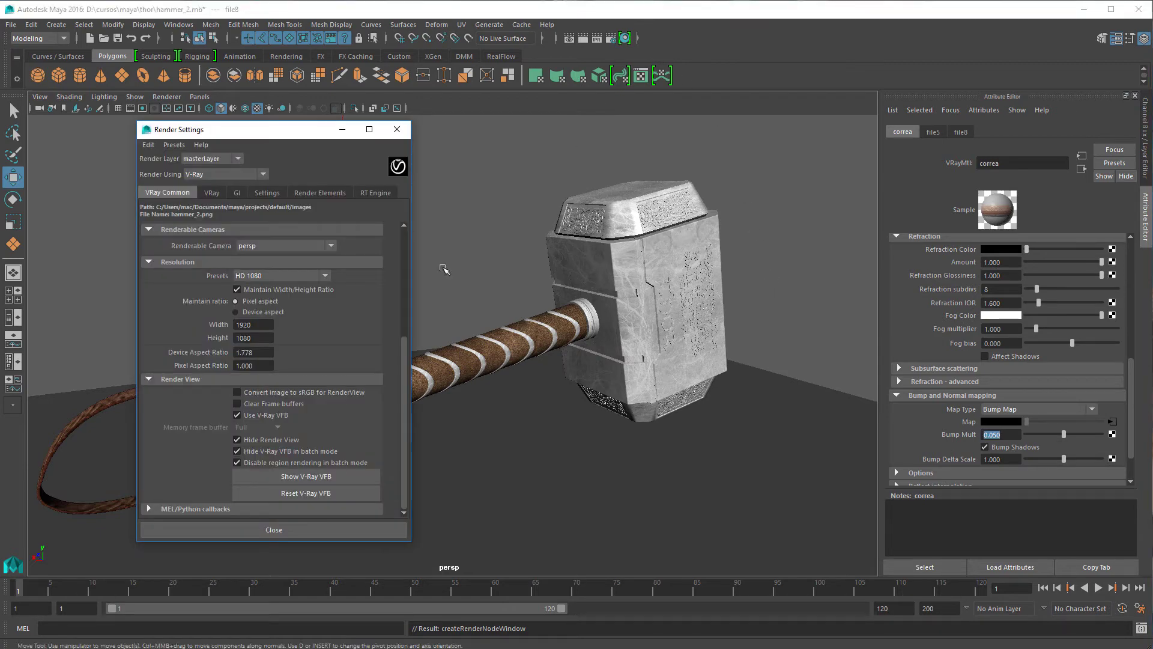
left_click(313, 477)
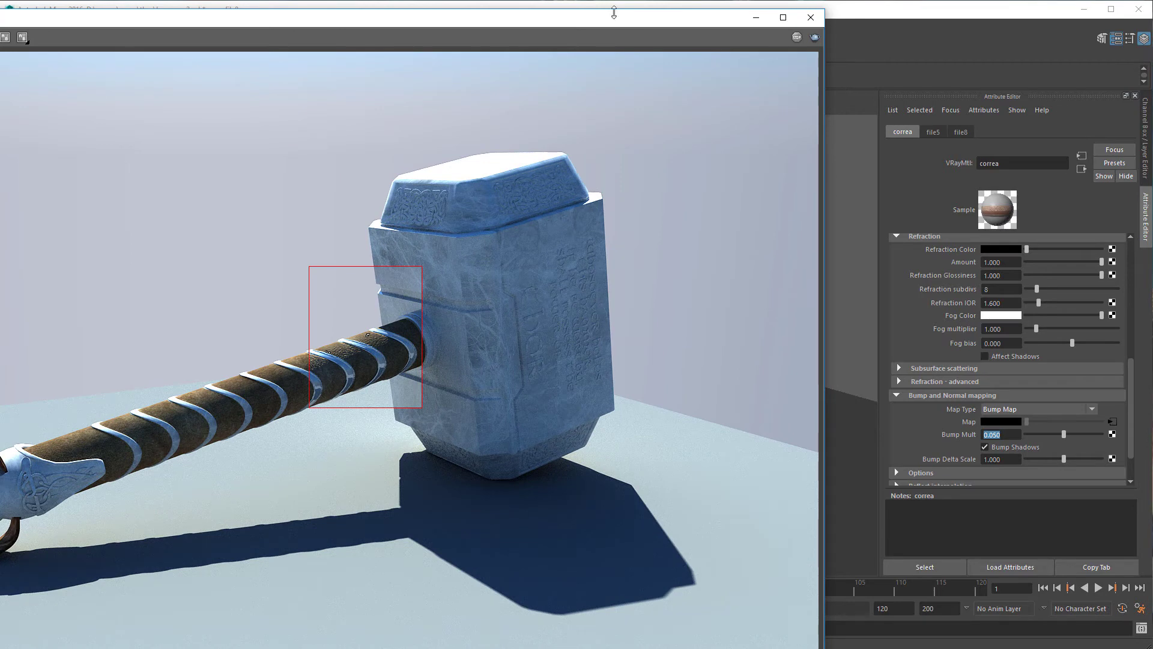
left_click_drag(614, 12, 904, 4)
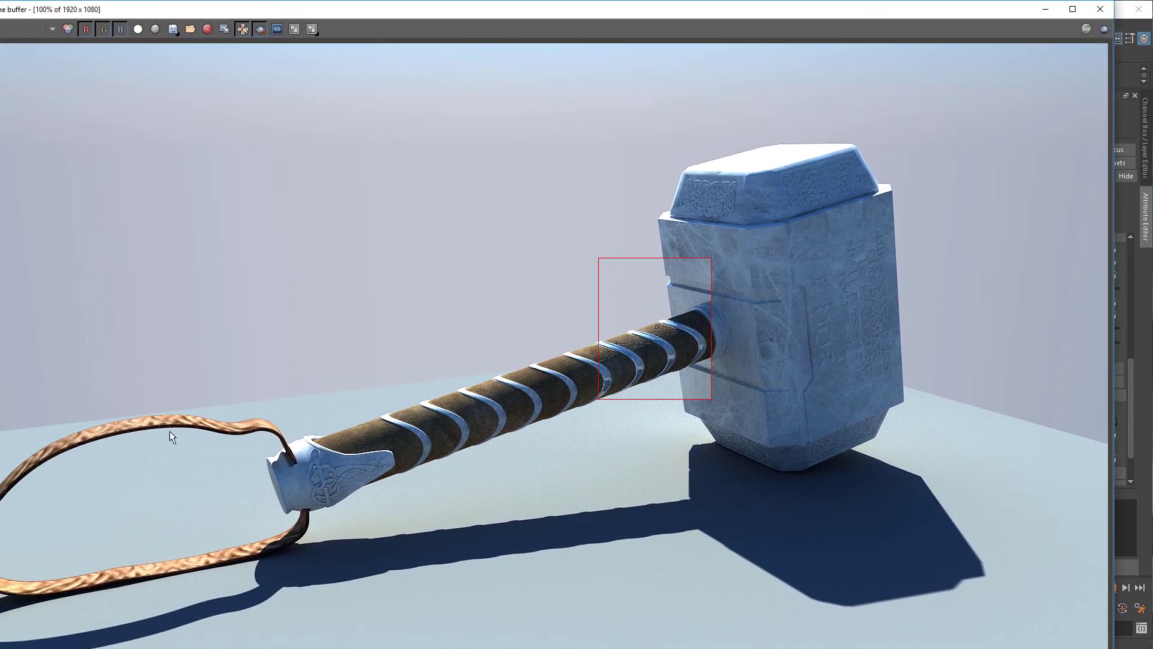
left_click_drag(105, 381, 238, 449)
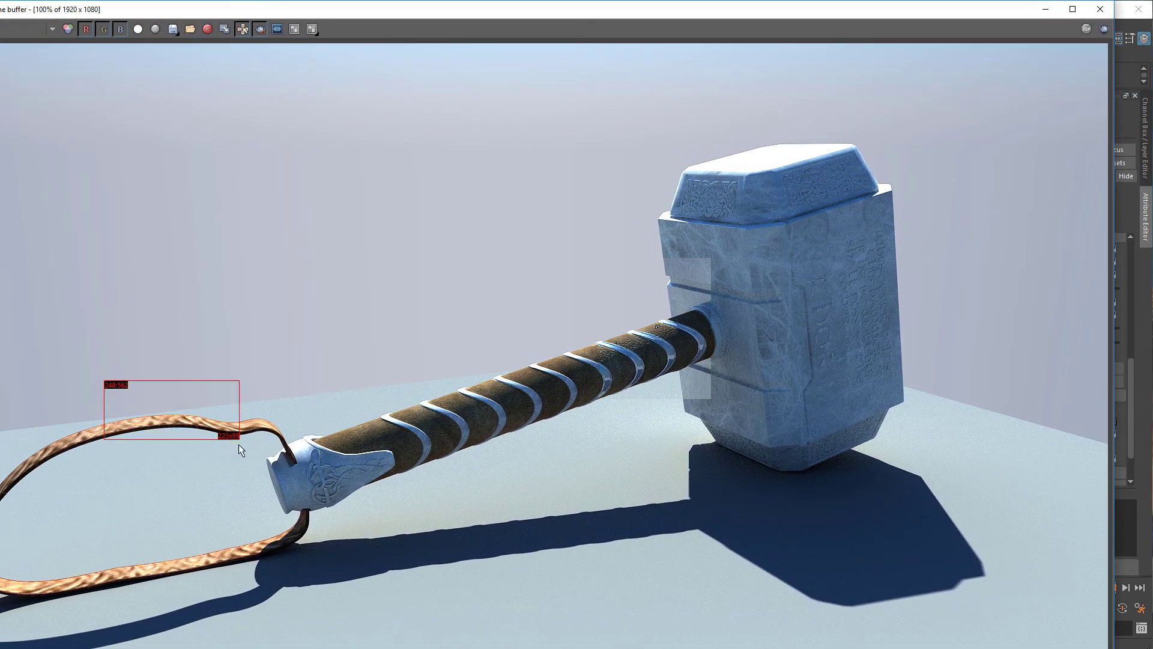
left_click(1103, 30)
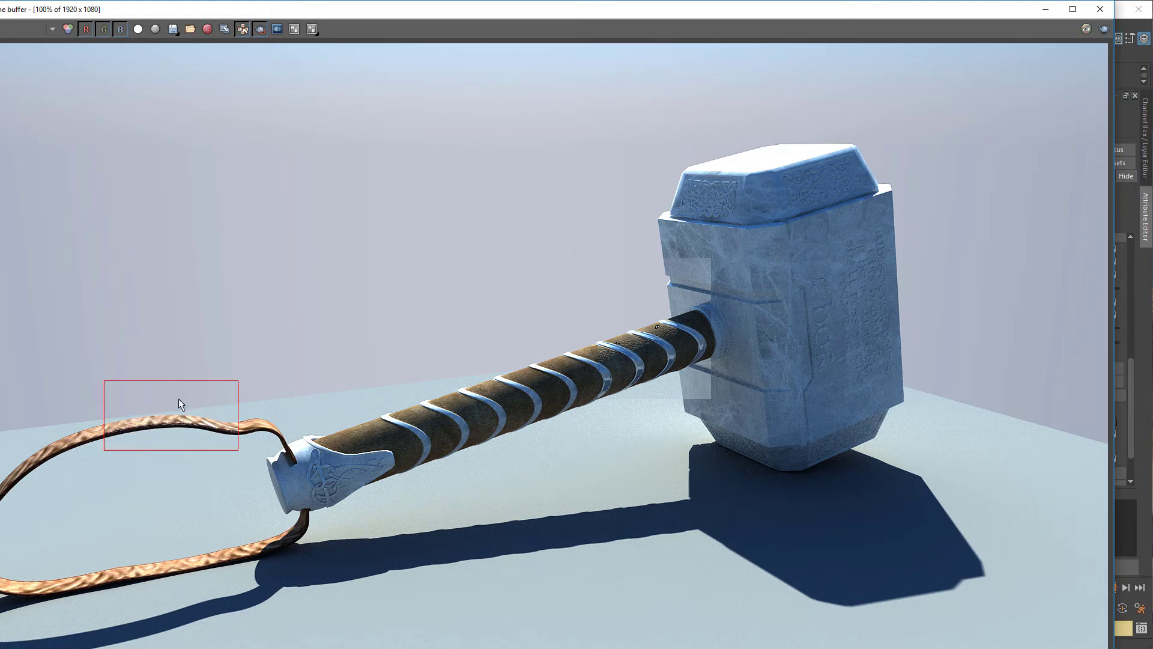
Close the frame buffer and assign a new VRay Mtl Wrapper to the ground plane, with a VRay Mtl as its base material.
left_click(1101, 10)
left_click(396, 130)
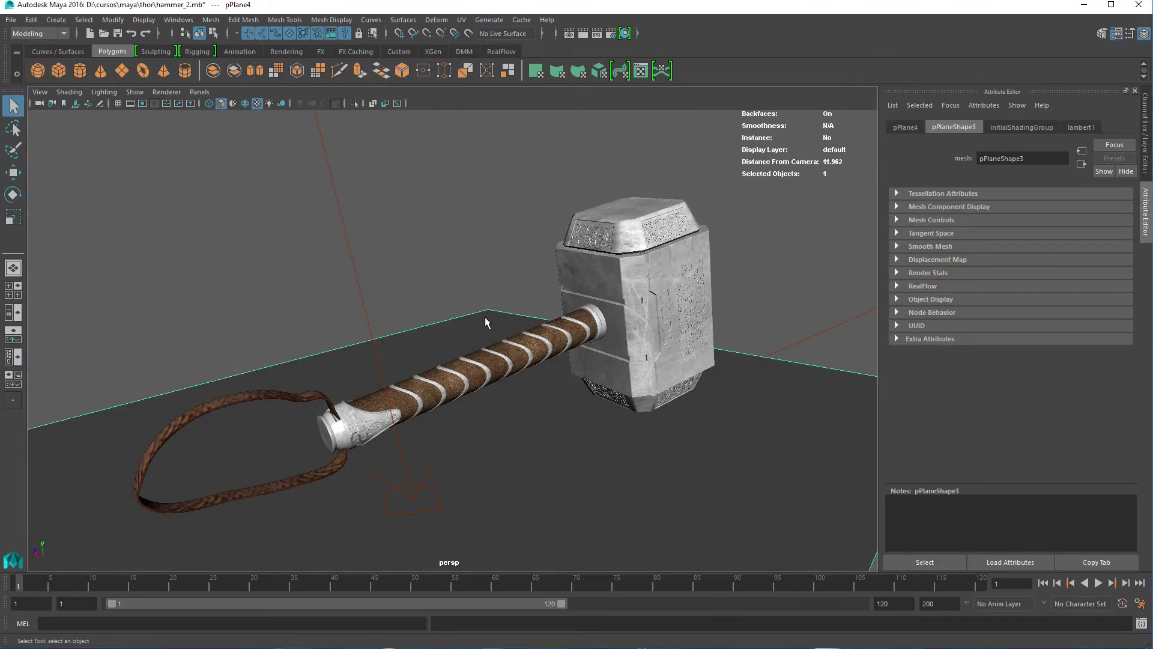
right_click_drag(485, 317, 491, 614)
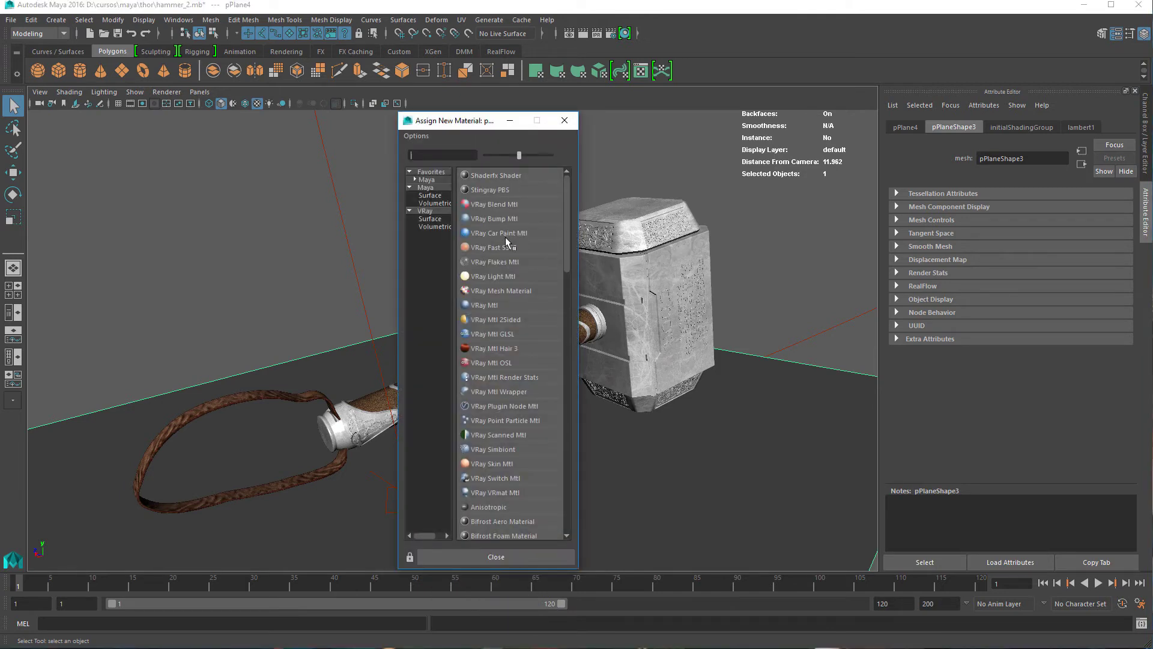
left_click(502, 392)
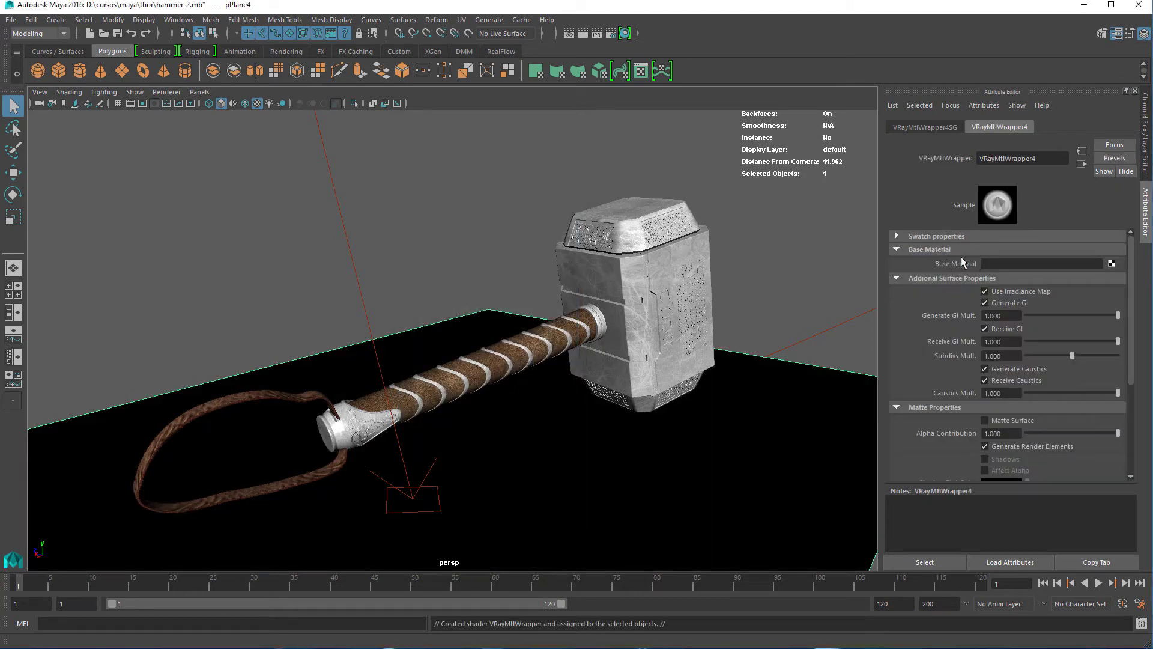
left_click(1112, 264)
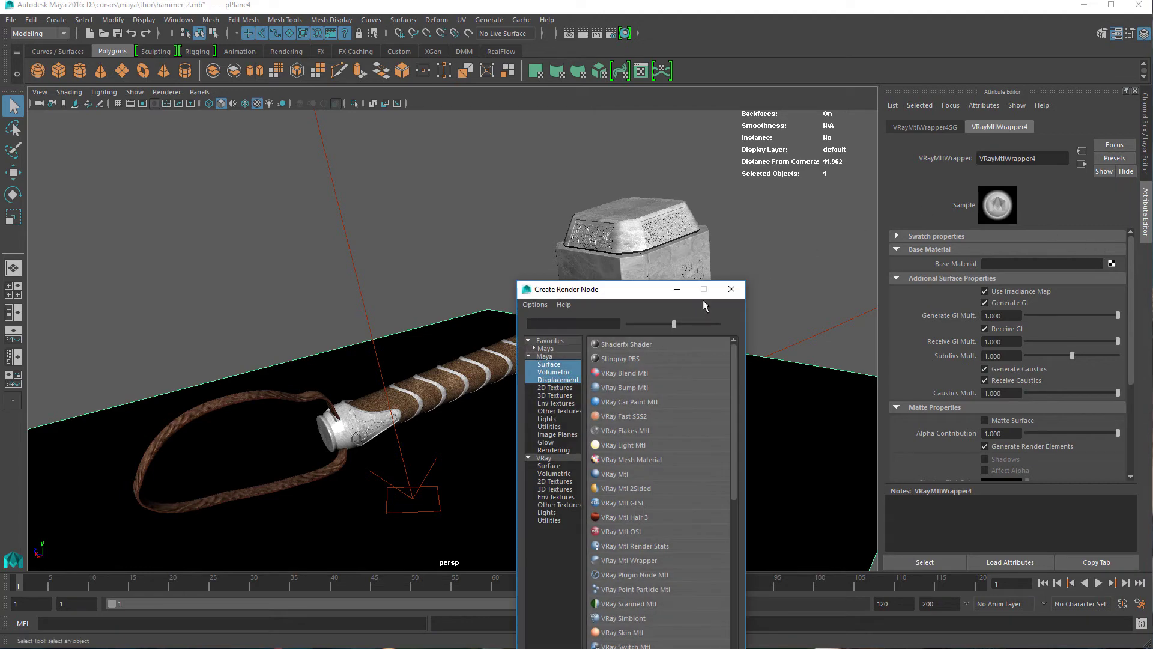
left_click(614, 474)
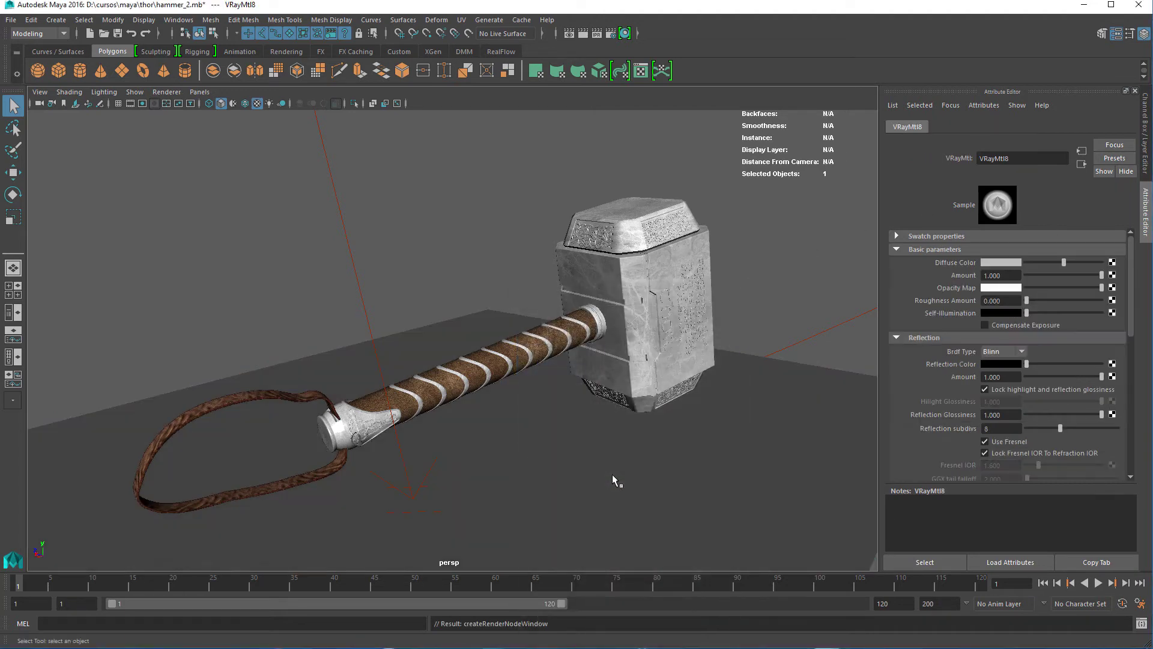
Make the wrapper a matte surface with Alpha Contribution -1, enable Shadows and Affect Alpha, and disable Generate GI and Generate Caustics.
left_click(1081, 163)
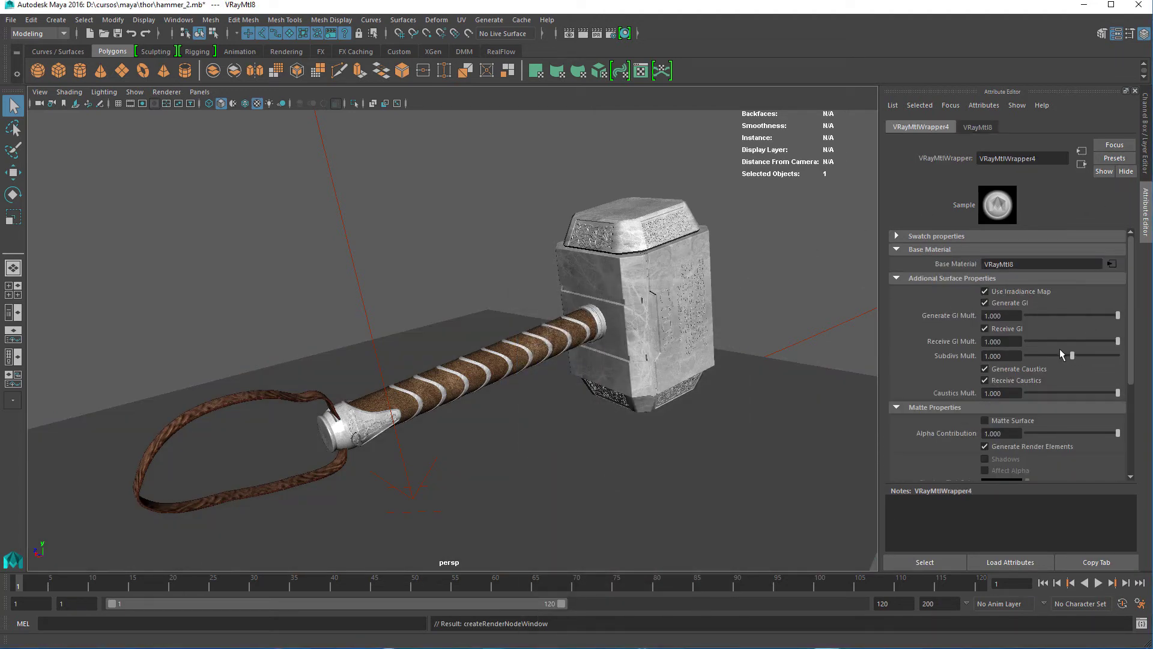
left_click(986, 421)
left_click_drag(1009, 432, 968, 441)
type("-1")
key("Return")
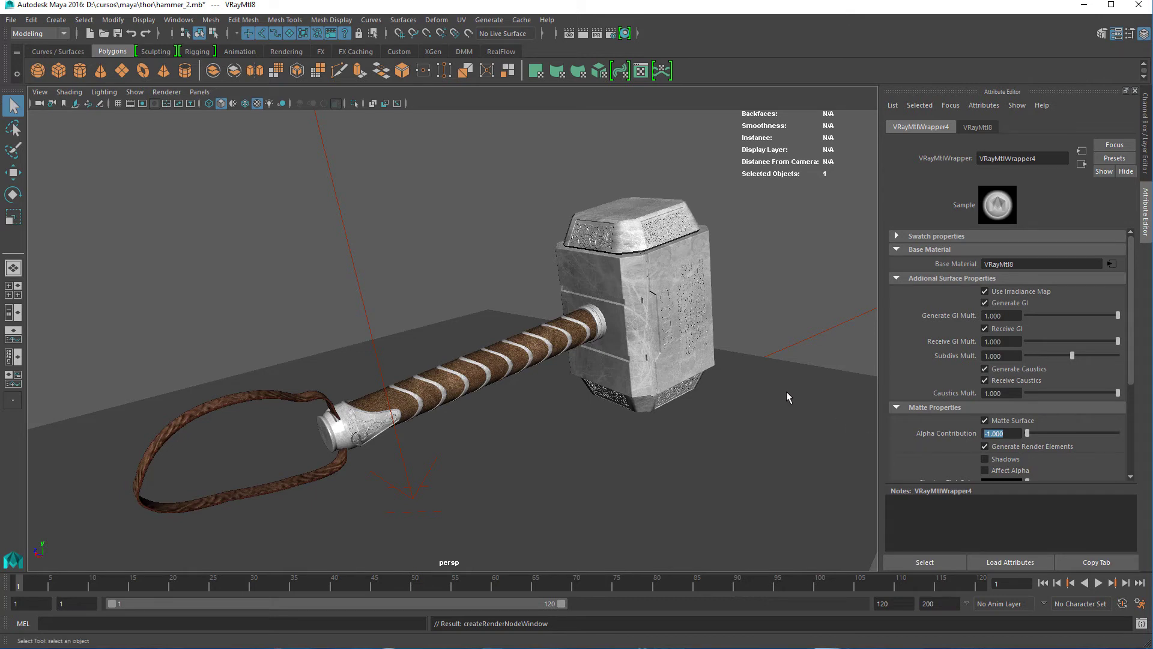
left_click(985, 459)
left_click(985, 471)
left_click(984, 369)
Create a V-Ray dome light and connect a file texture to its Dome Tex.
left_click(55, 19)
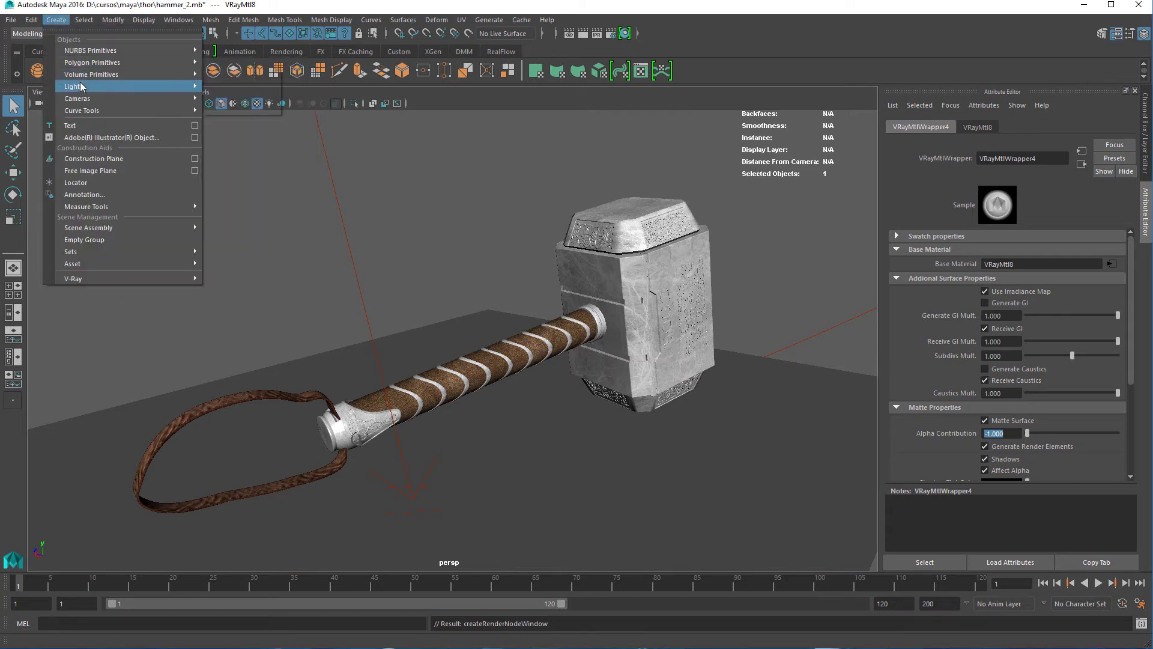
mouse_move(82, 88)
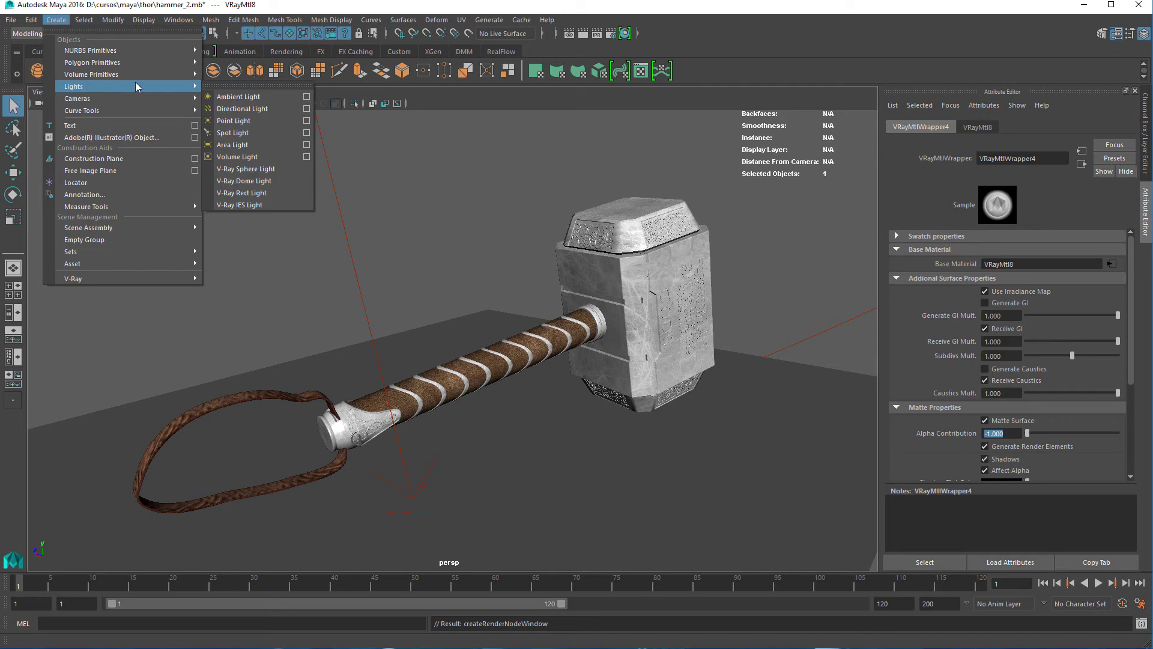
left_click(257, 182)
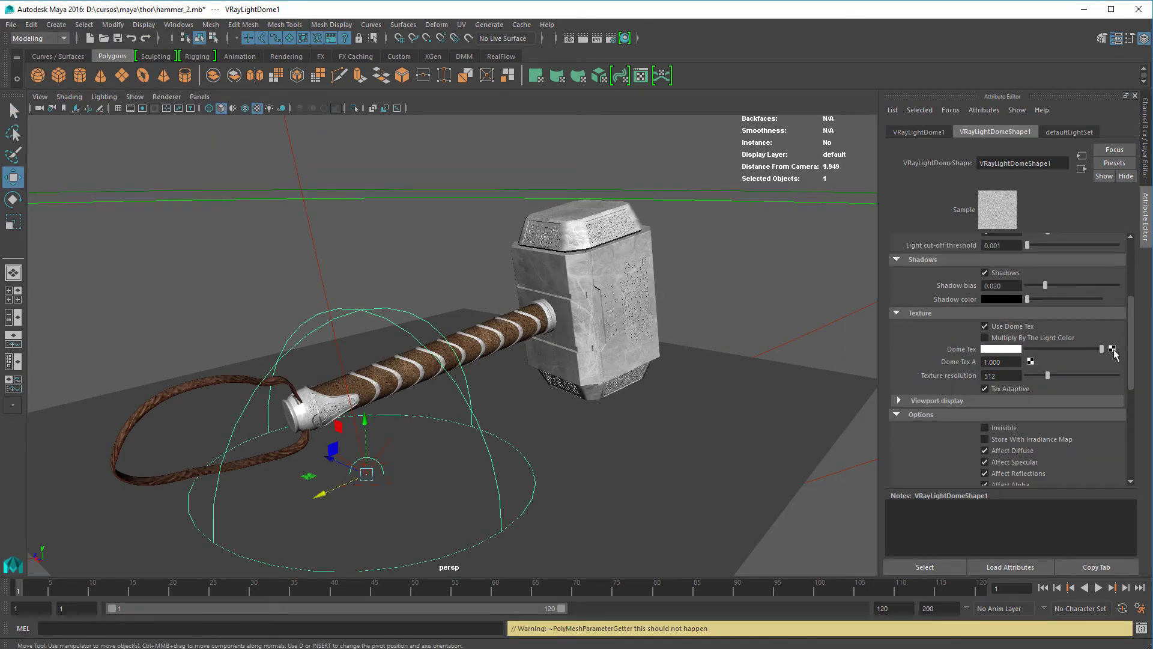
left_click(1112, 349)
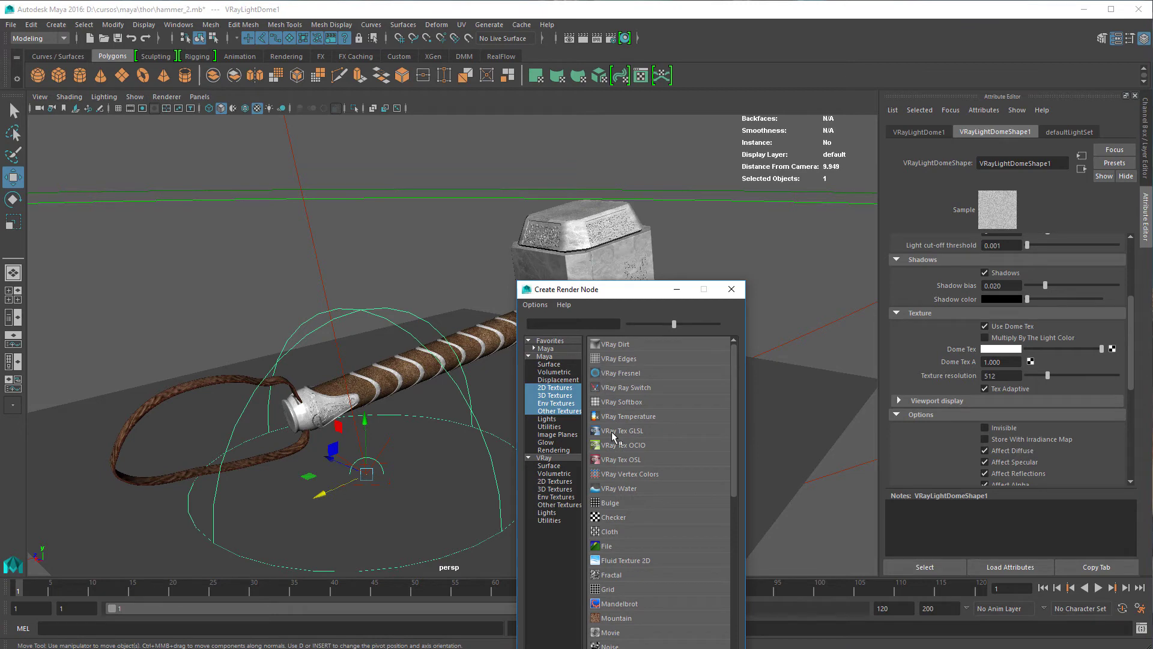
left_click(606, 546)
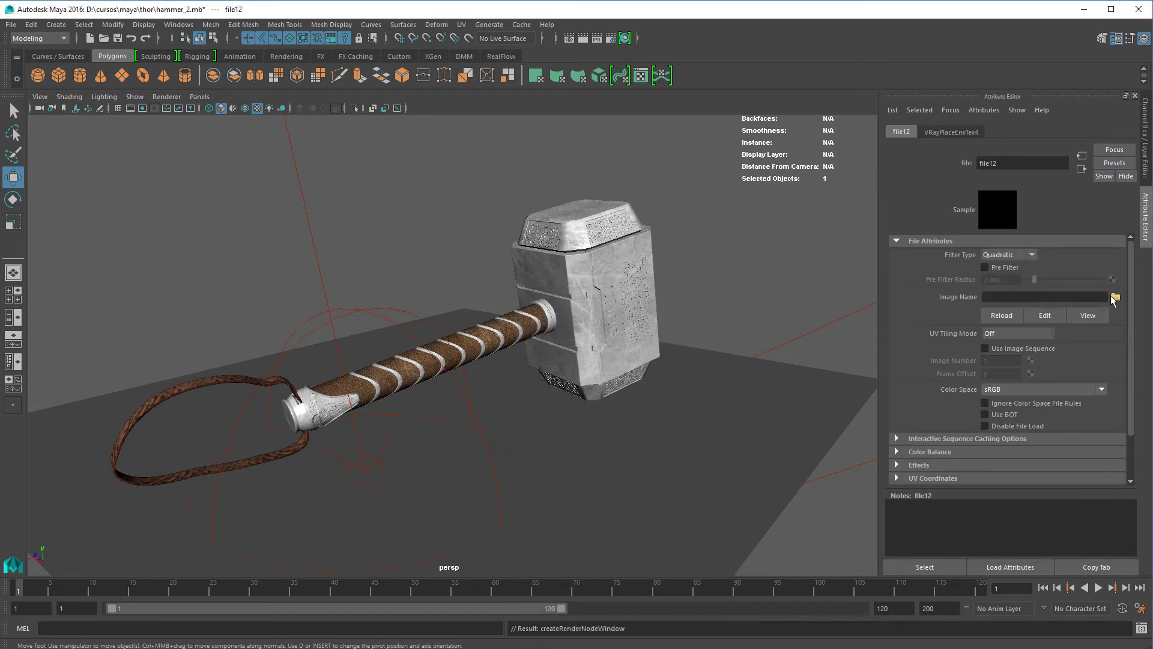
Load parkinglot_2k.hdr from D:\cursos\maya as the image of the dome's file texture.
left_click(1114, 297)
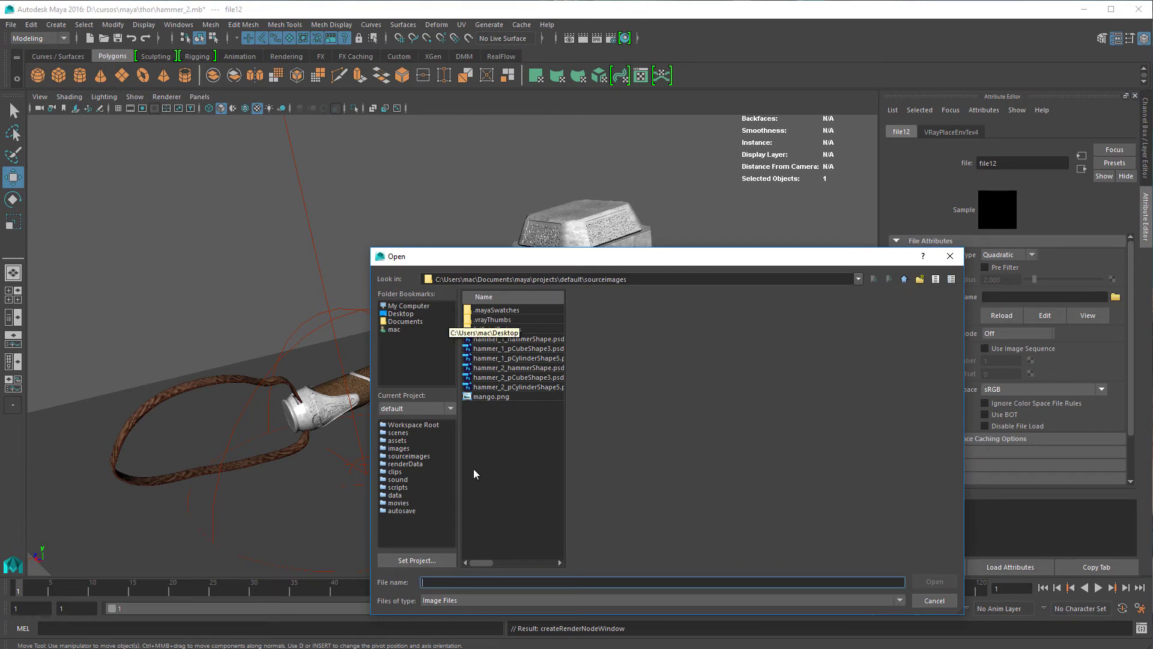
double_click(482, 403)
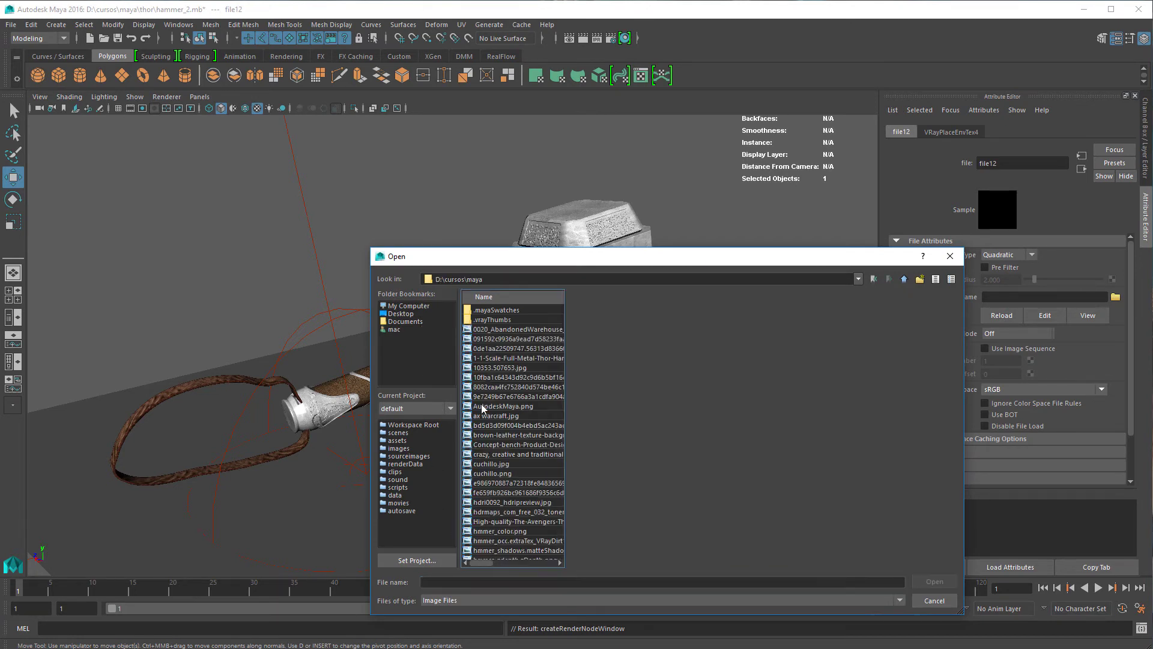
scroll(521, 373, "down", 5)
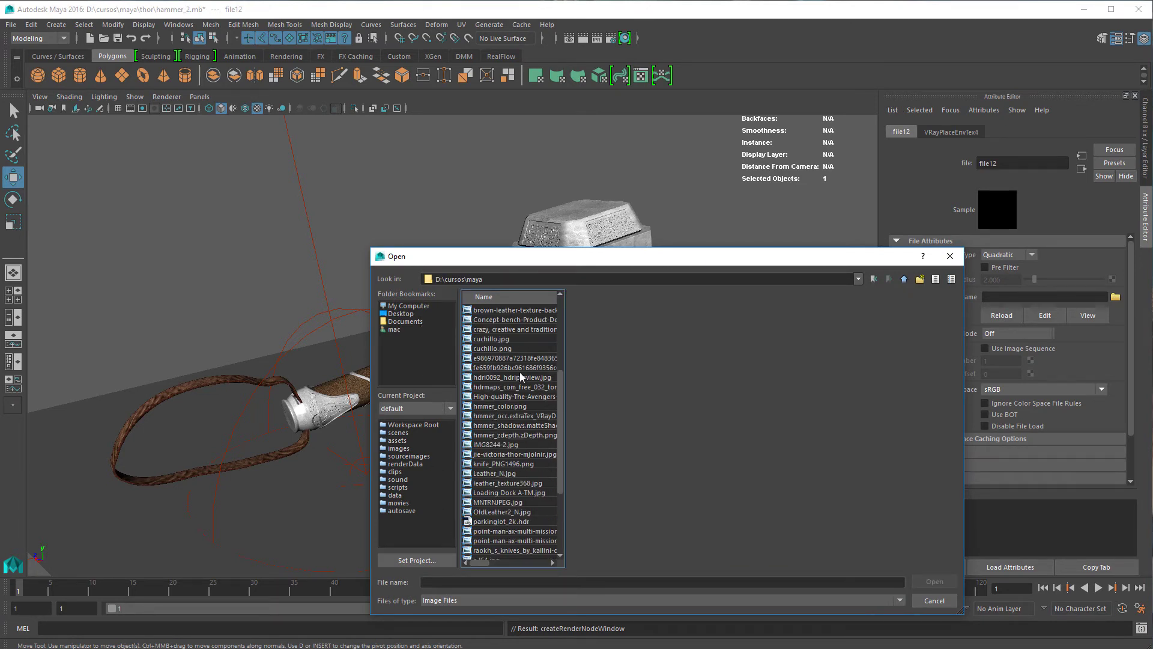
left_click(504, 524)
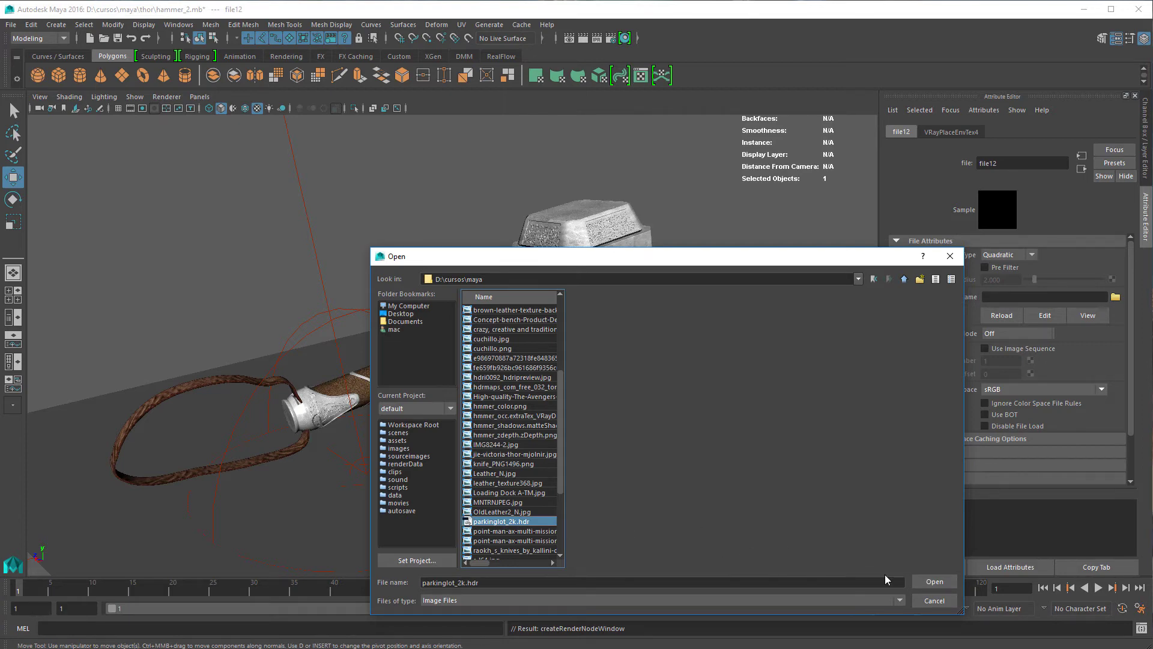
left_click(935, 582)
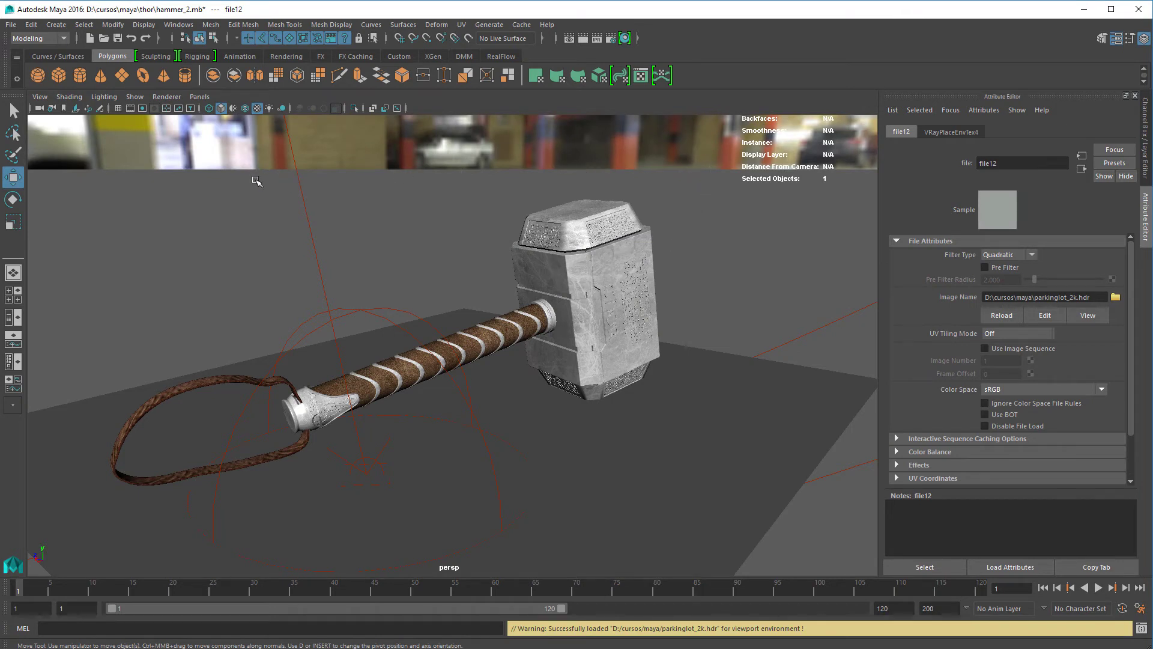
Return to the dome light's attributes and enable Dome Spherical.
scroll(1036, 333, "down", 3)
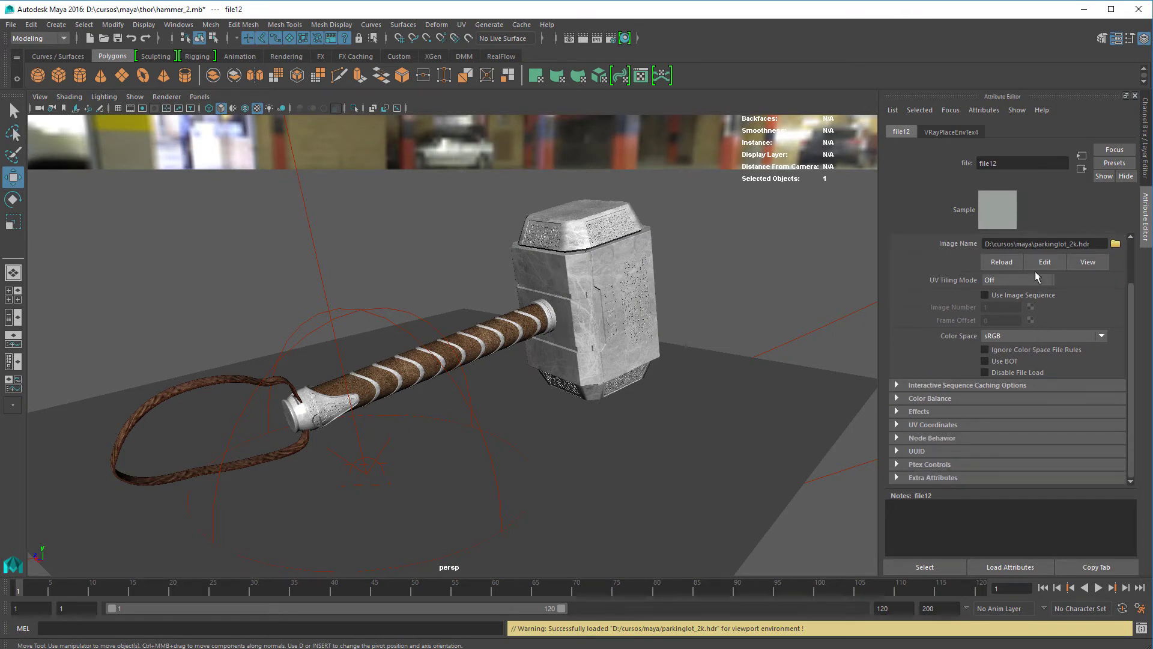
left_click(1081, 170)
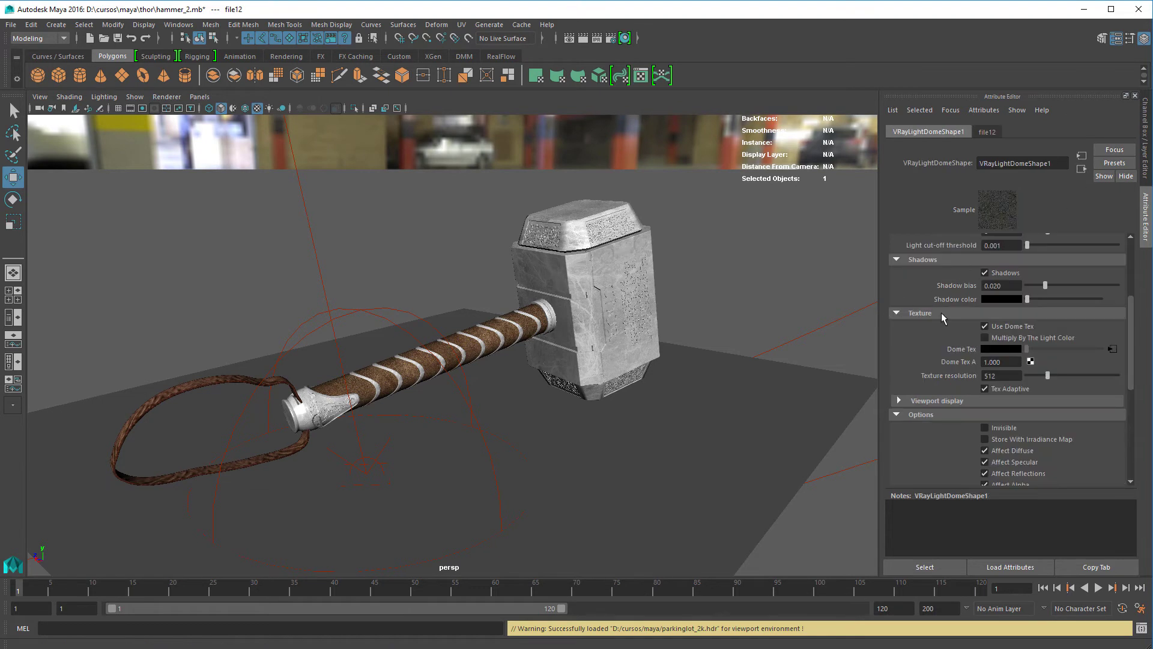
scroll(999, 334, "up", 3)
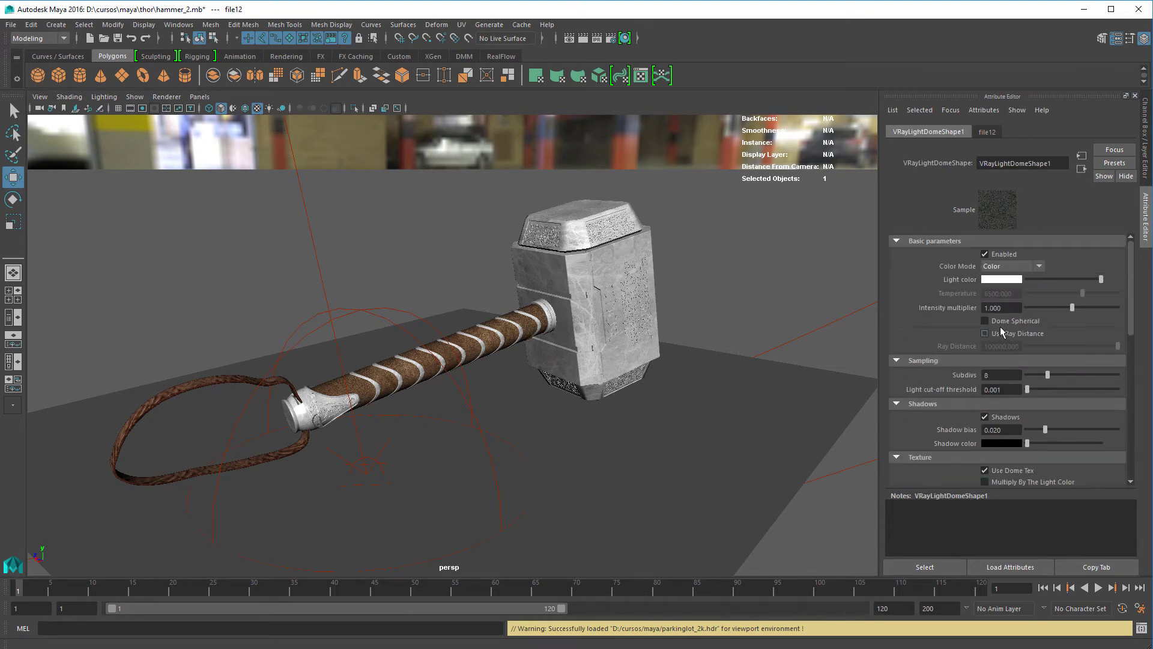
left_click(986, 321)
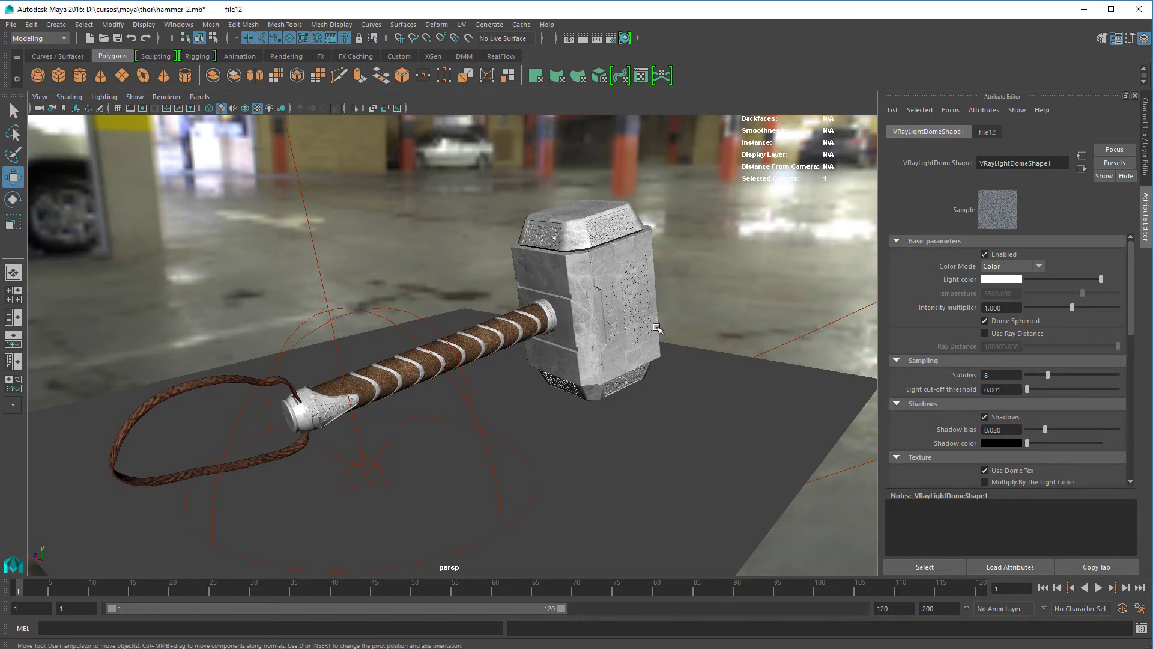
middle_click_drag(654, 330, 719, 339, "alt")
right_click_drag(720, 339, 730, 347, "alt")
middle_click_drag(730, 347, 714, 356, "alt")
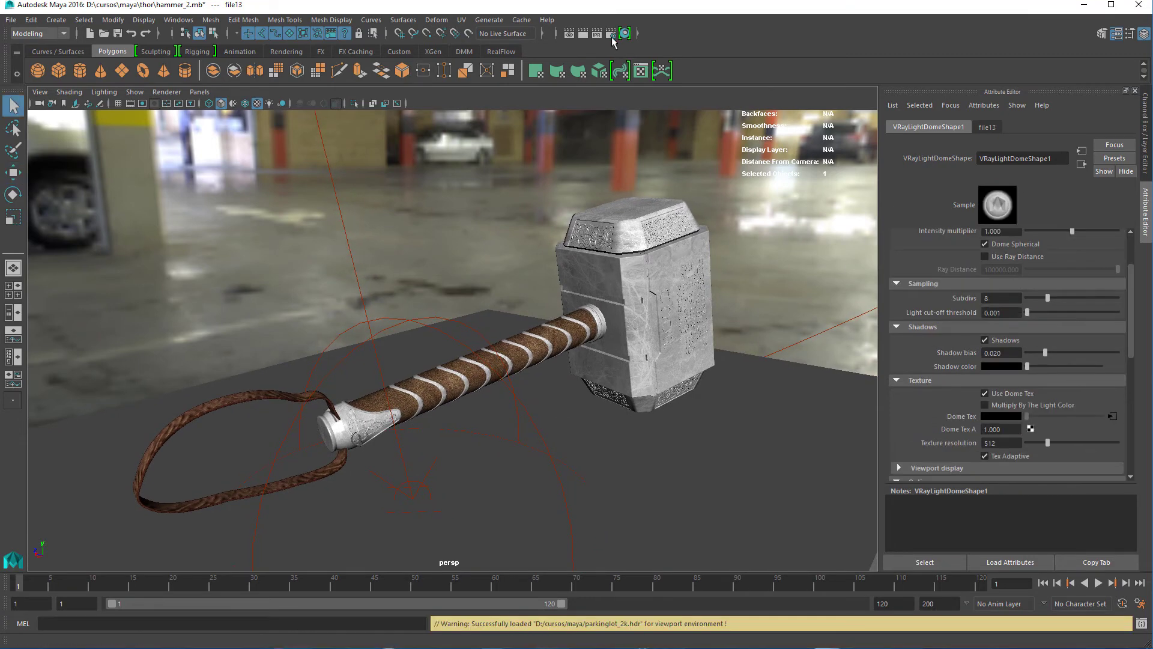
Set the render resolution preset to HD 720 and render the perspective view.
left_click(611, 38)
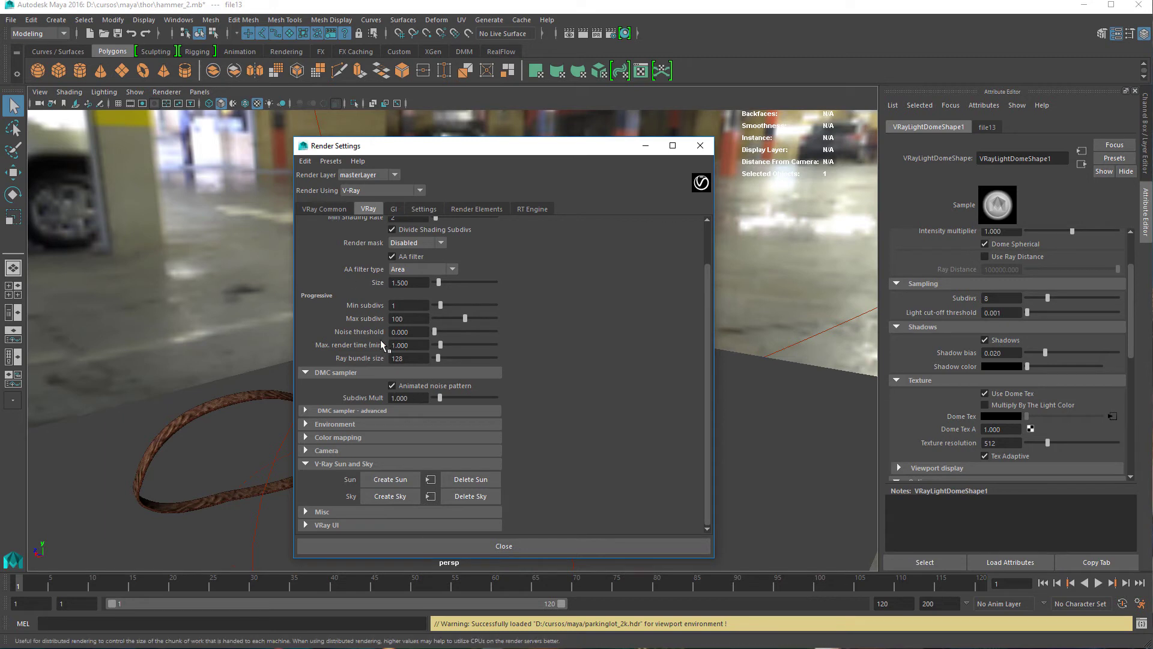
left_click(342, 210)
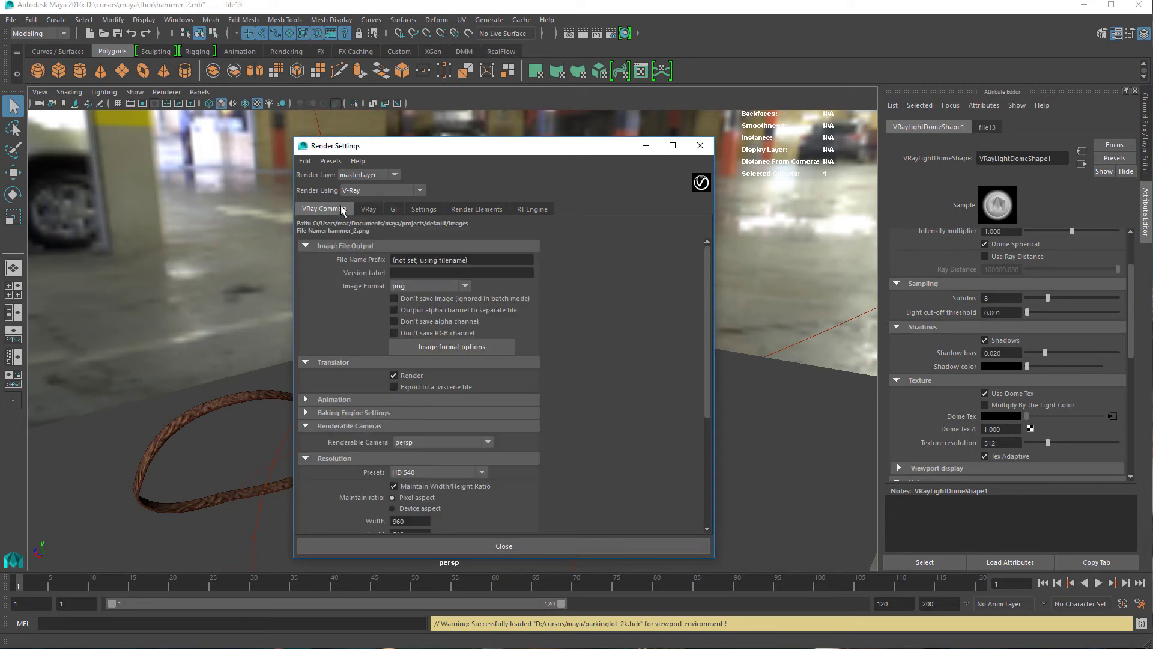
left_click(409, 472)
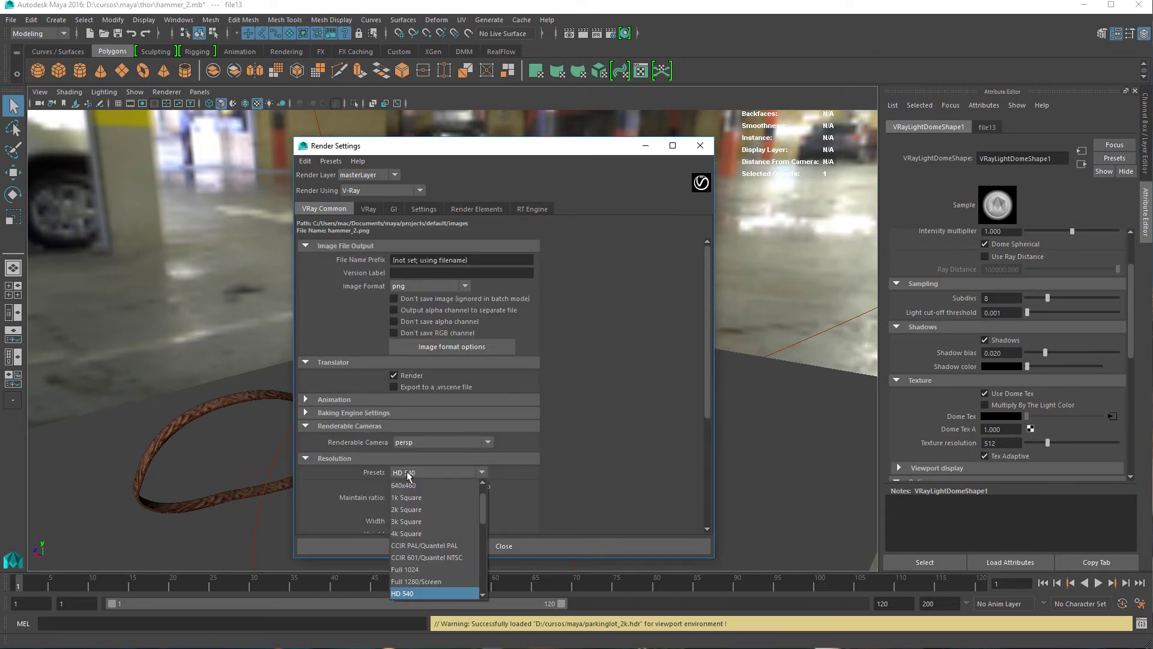
scroll(420, 568, "down", 3)
left_click(409, 568)
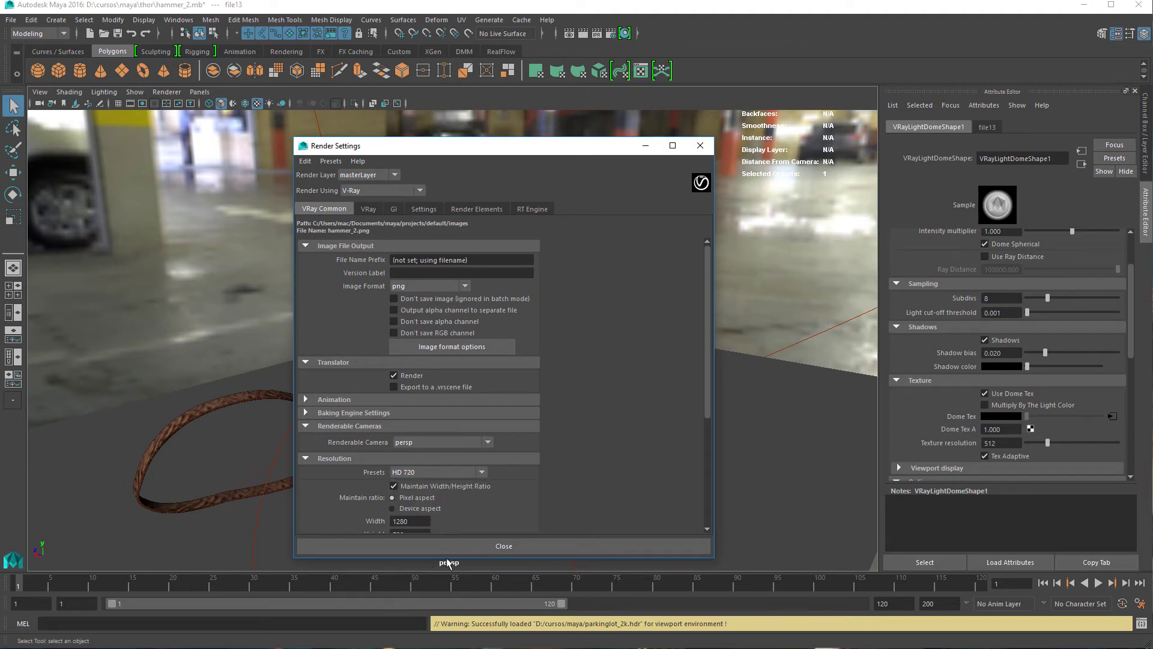
left_click(485, 544)
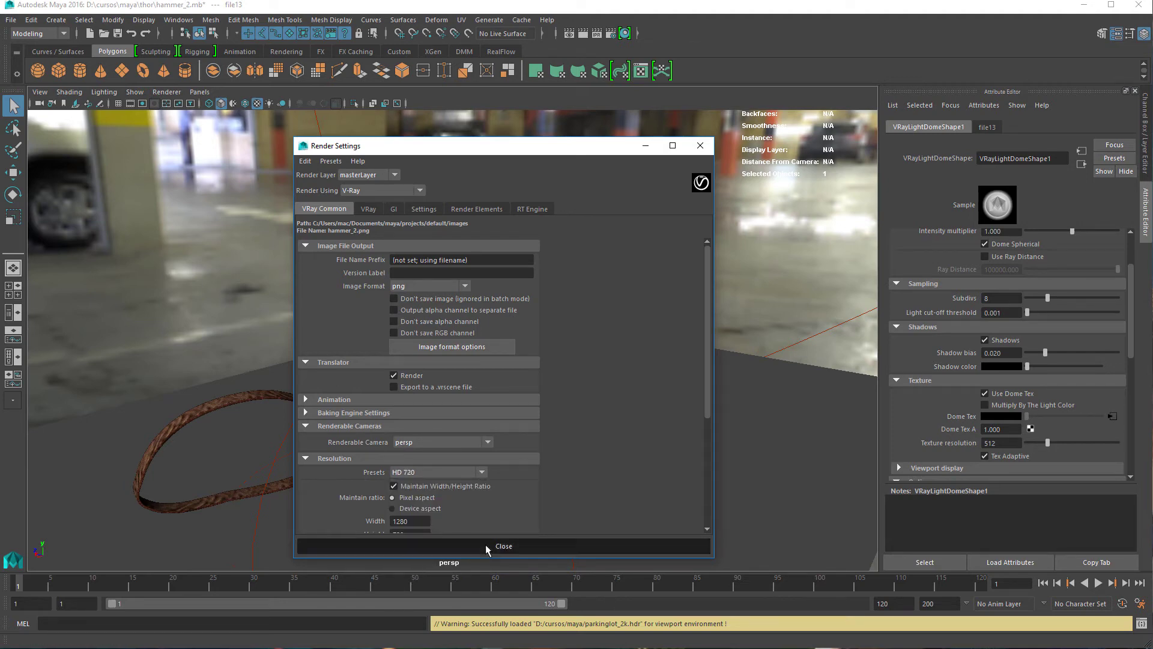
left_click(583, 34)
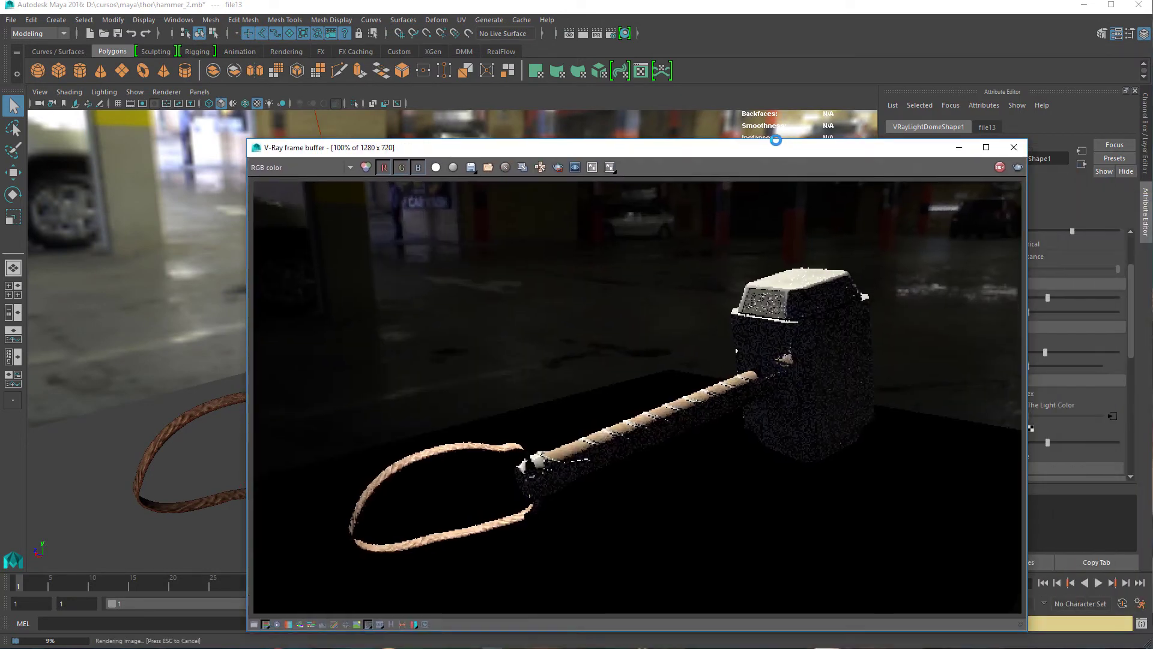
left_click_drag(776, 140, 658, 120)
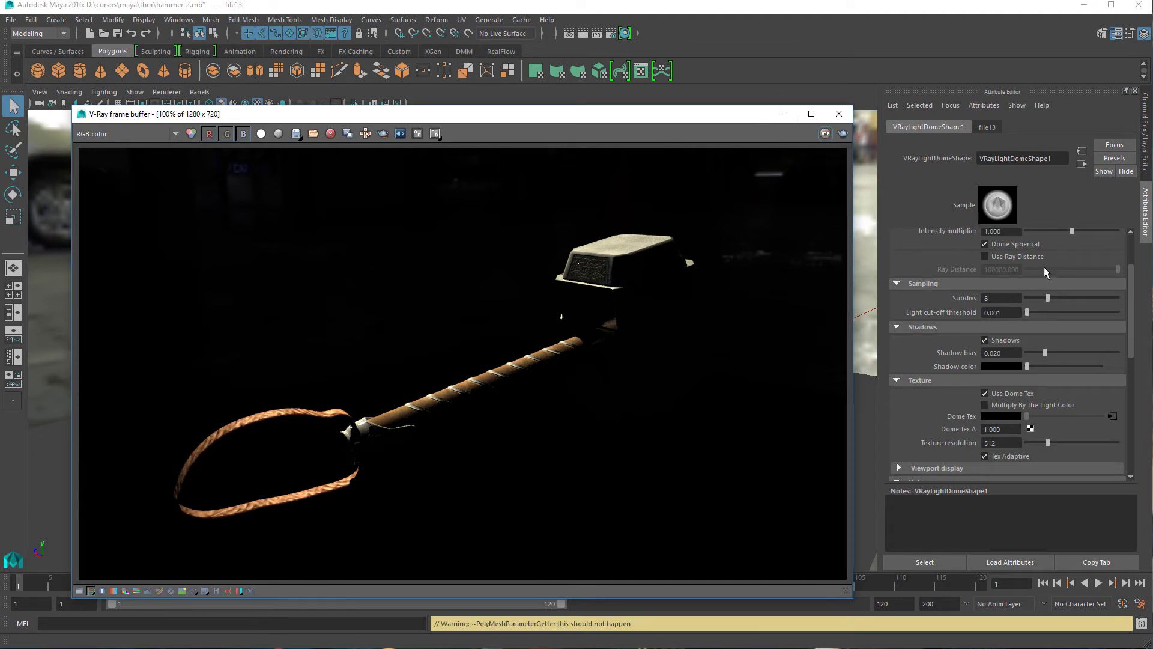
Set the dome light's Intensity multiplier to 40.
scroll(1045, 271, "up", 3)
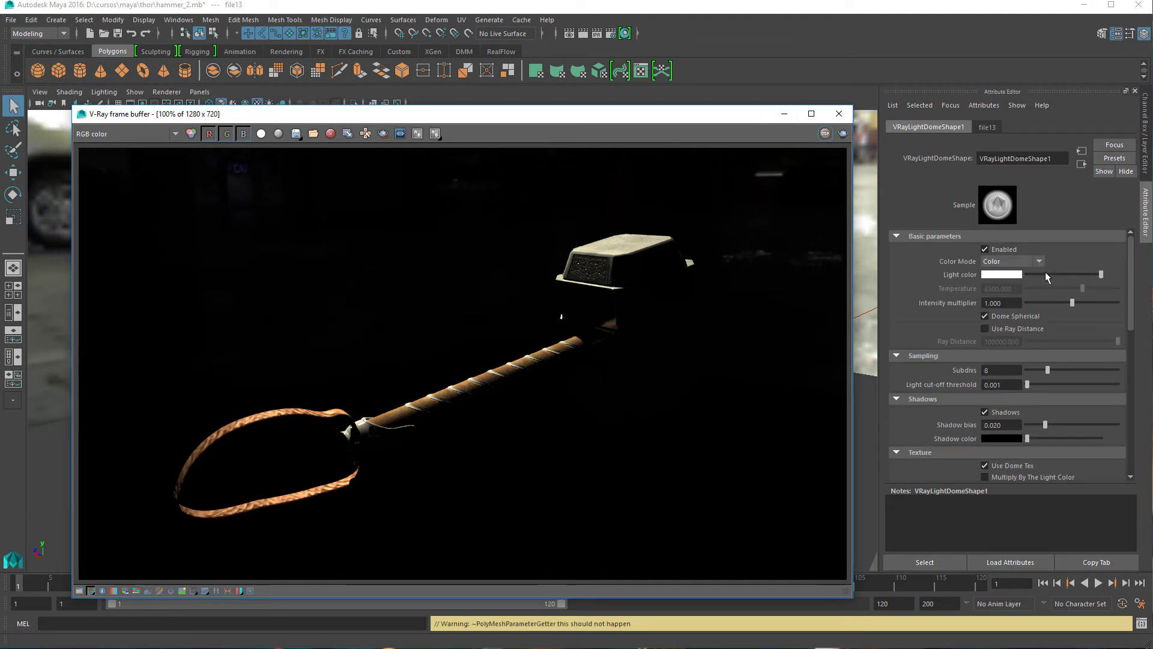
double_click(1015, 303)
type("40")
key("Return")
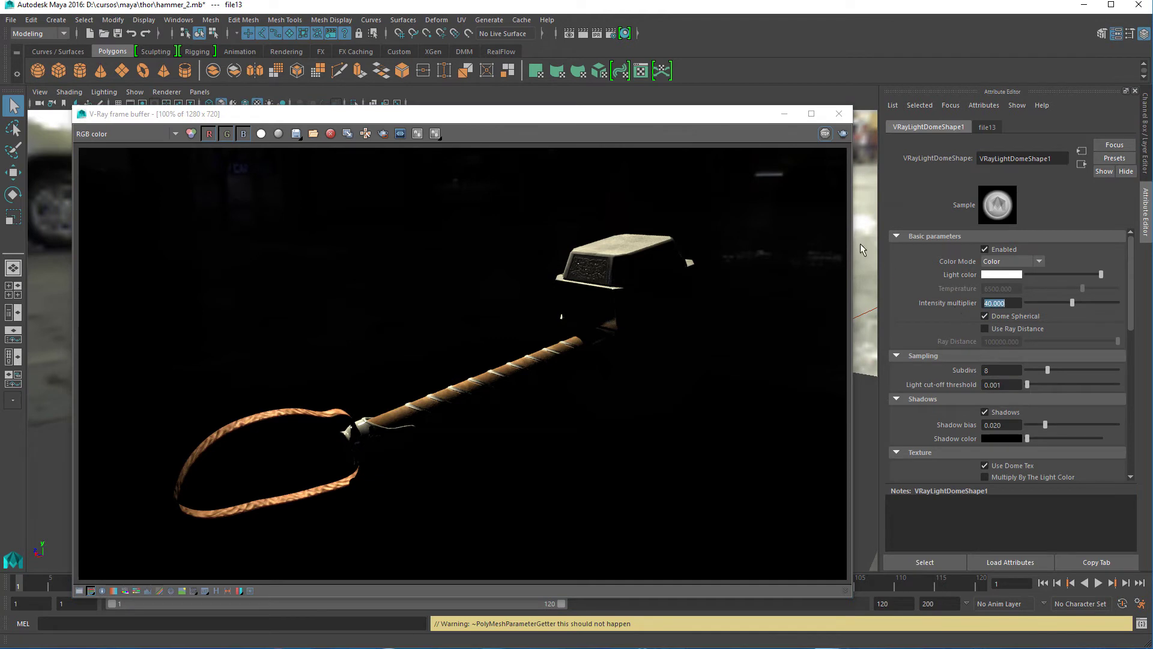
Draw a render region around the upper handle and the near edge of the hammer head, and render it.
left_click(382, 136)
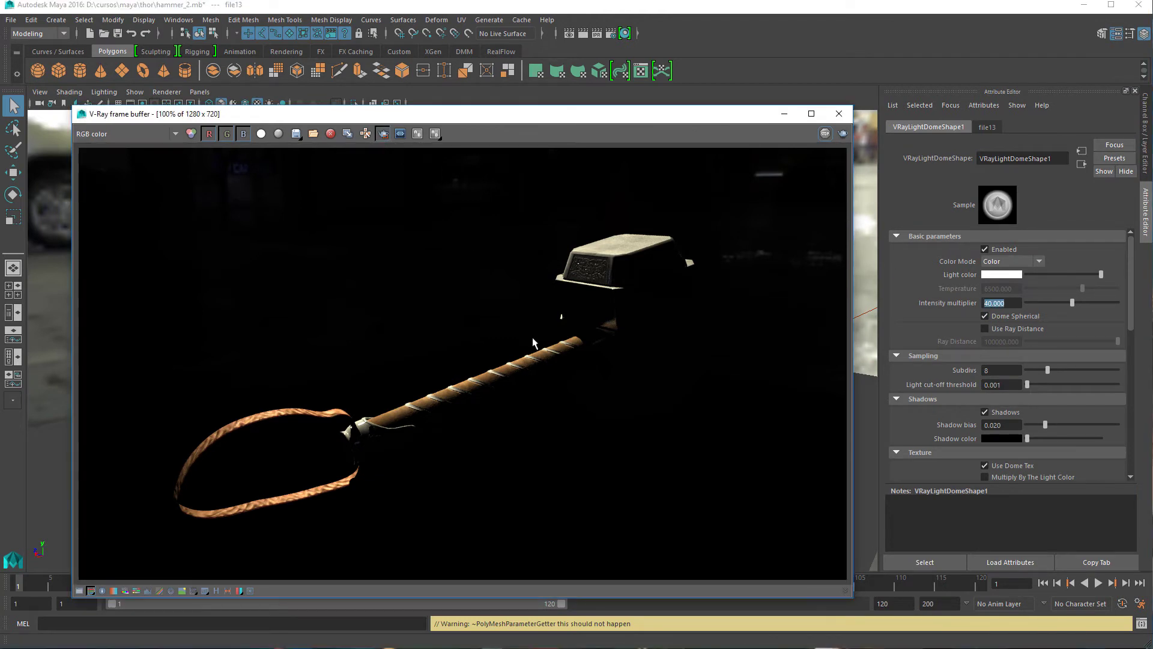
left_click_drag(484, 238, 590, 398)
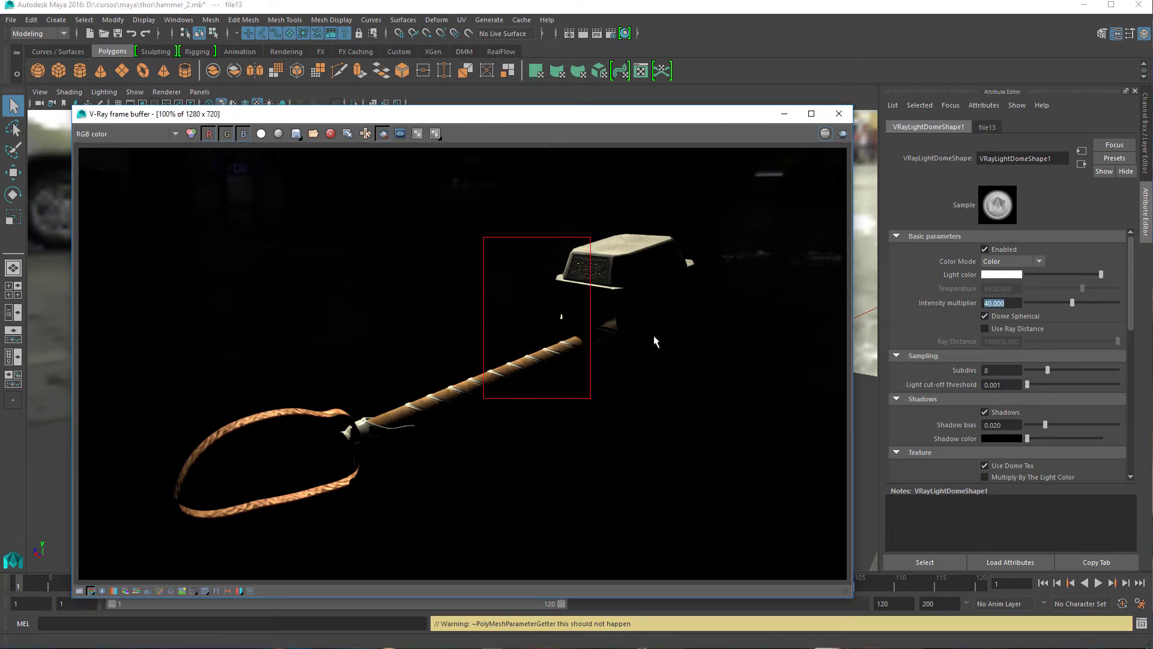
left_click(844, 135)
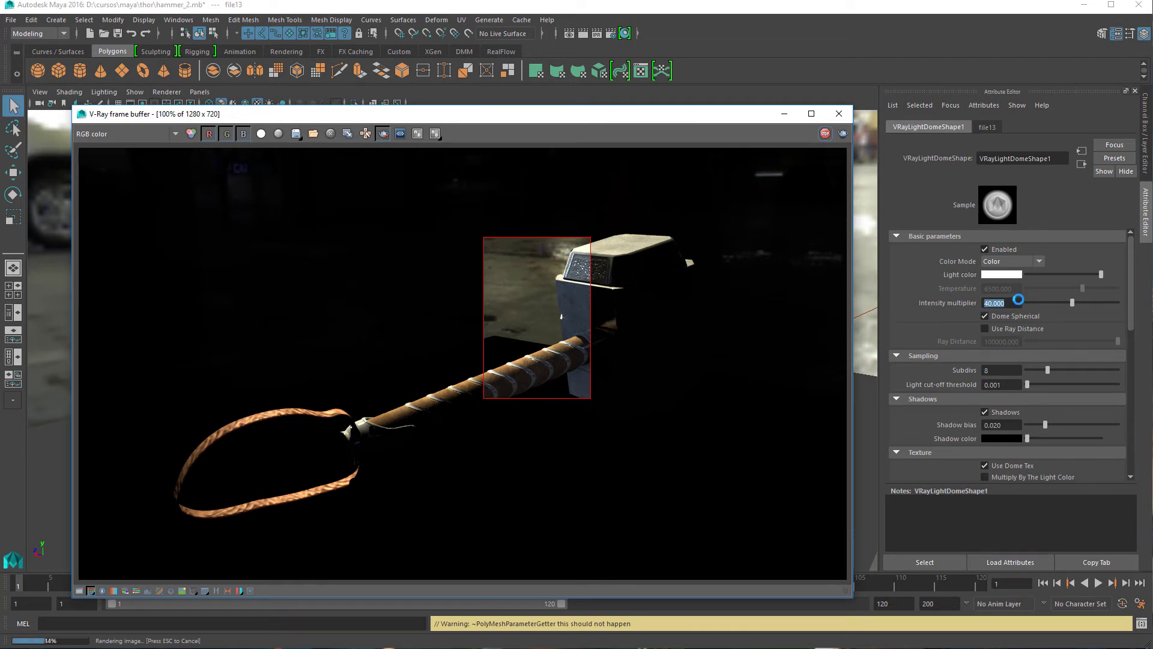
left_click_drag(748, 114, 659, 193)
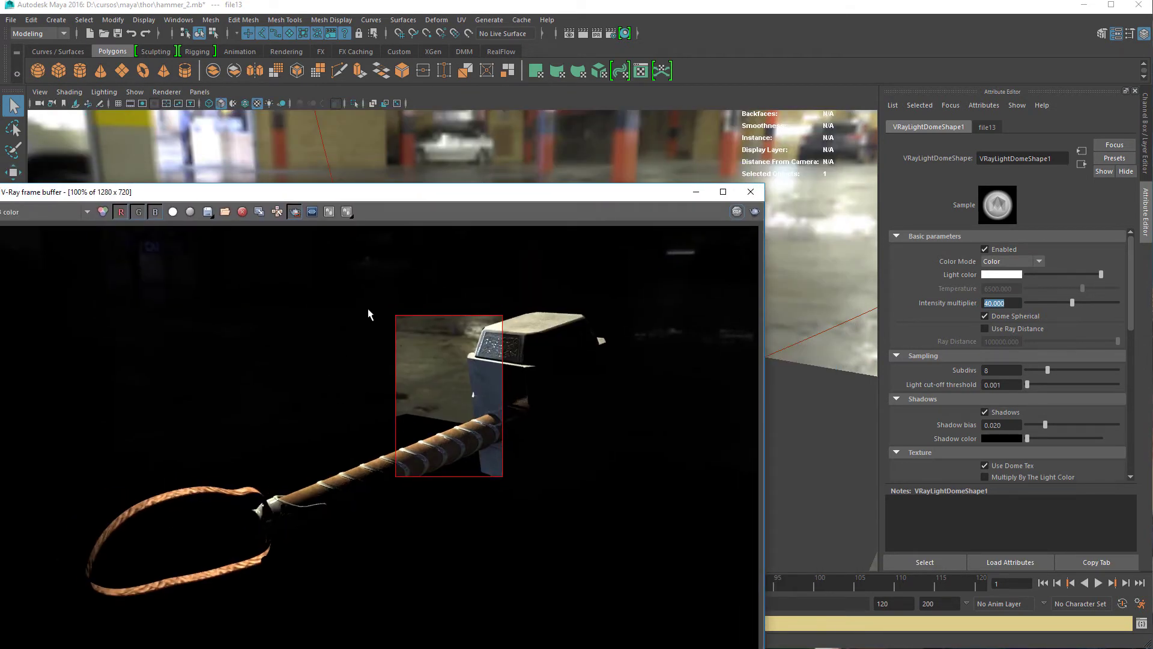
Select the dome light in the perspective view and enable Invisible in its options.
left_click_drag(496, 197, 629, 508)
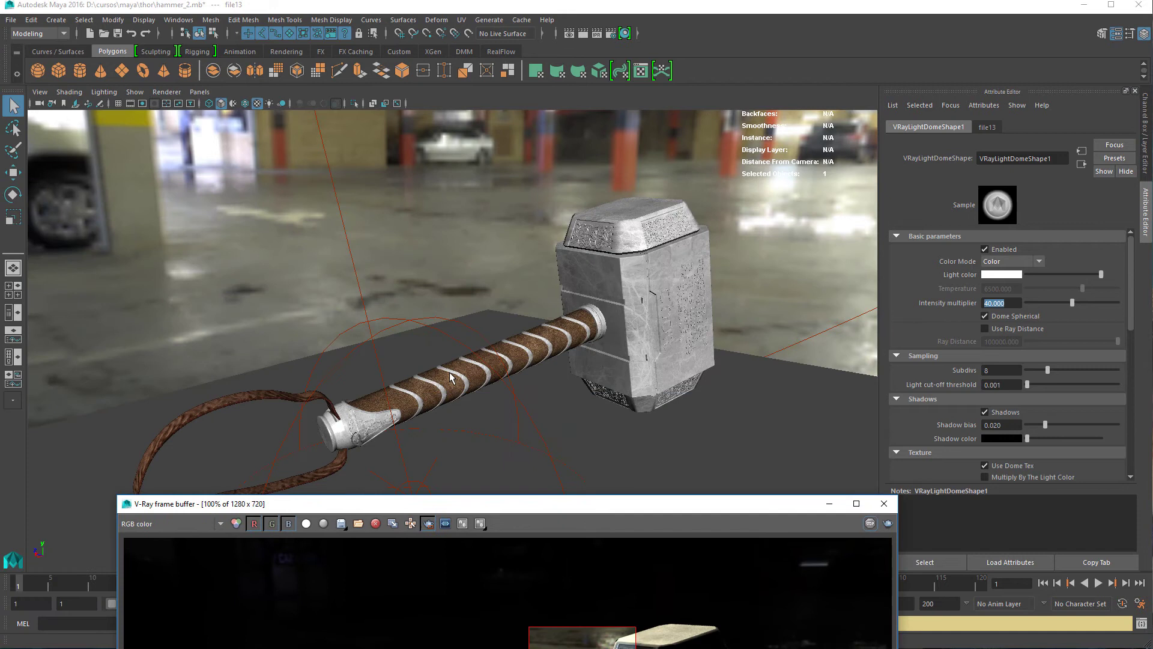
left_click(448, 331)
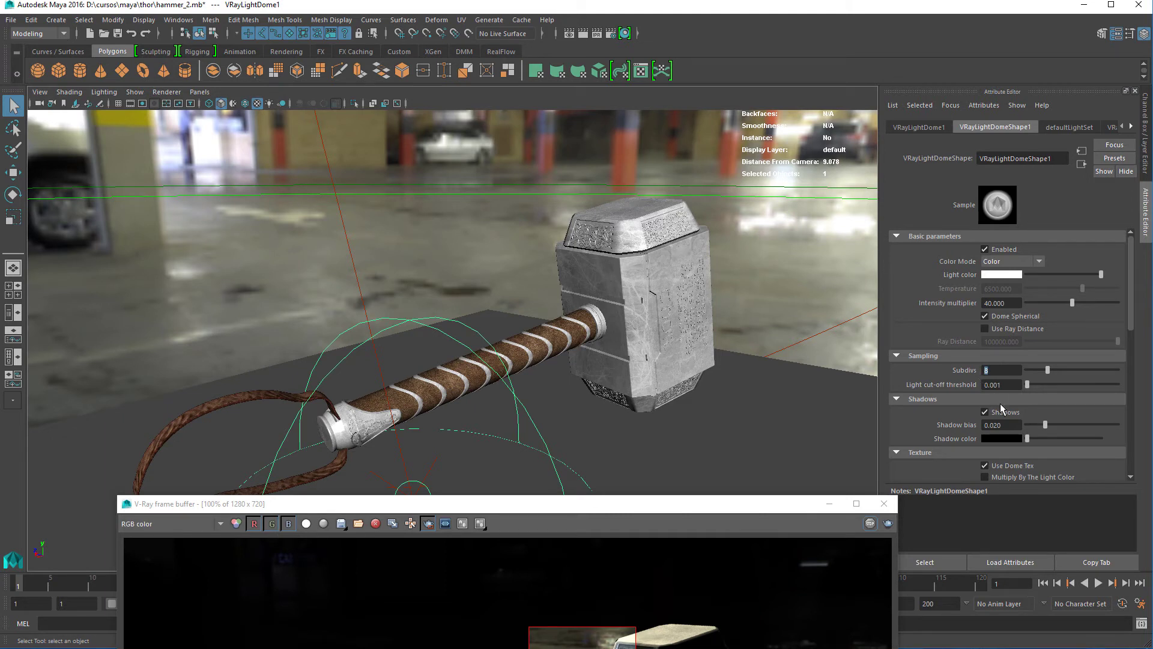
key("Return")
scroll(1001, 402, "down", 5)
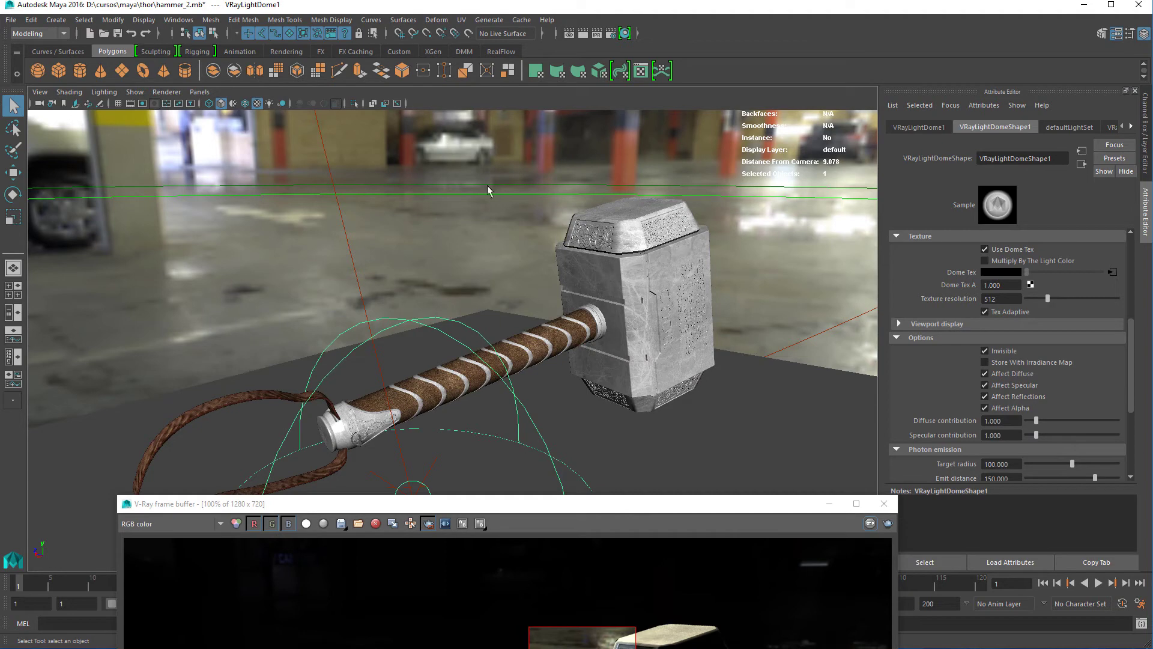
Re-render the region around the upper handle, check its Alpha channel, stop the render and return to RGB color.
left_click_drag(630, 510, 596, 147)
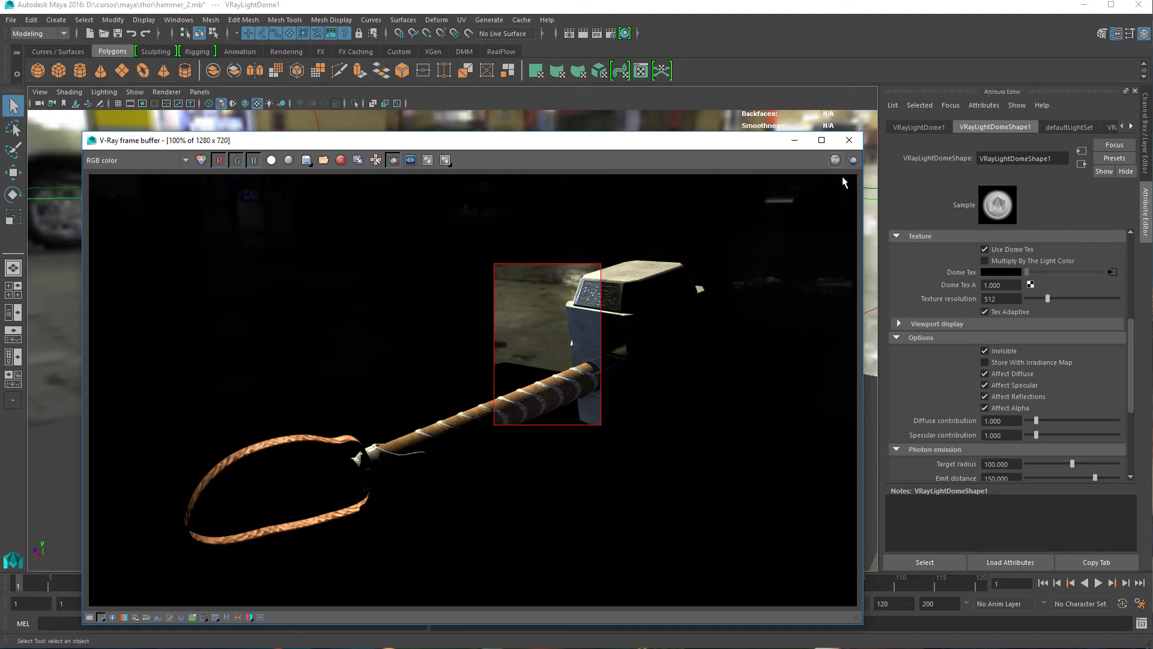
left_click(853, 161)
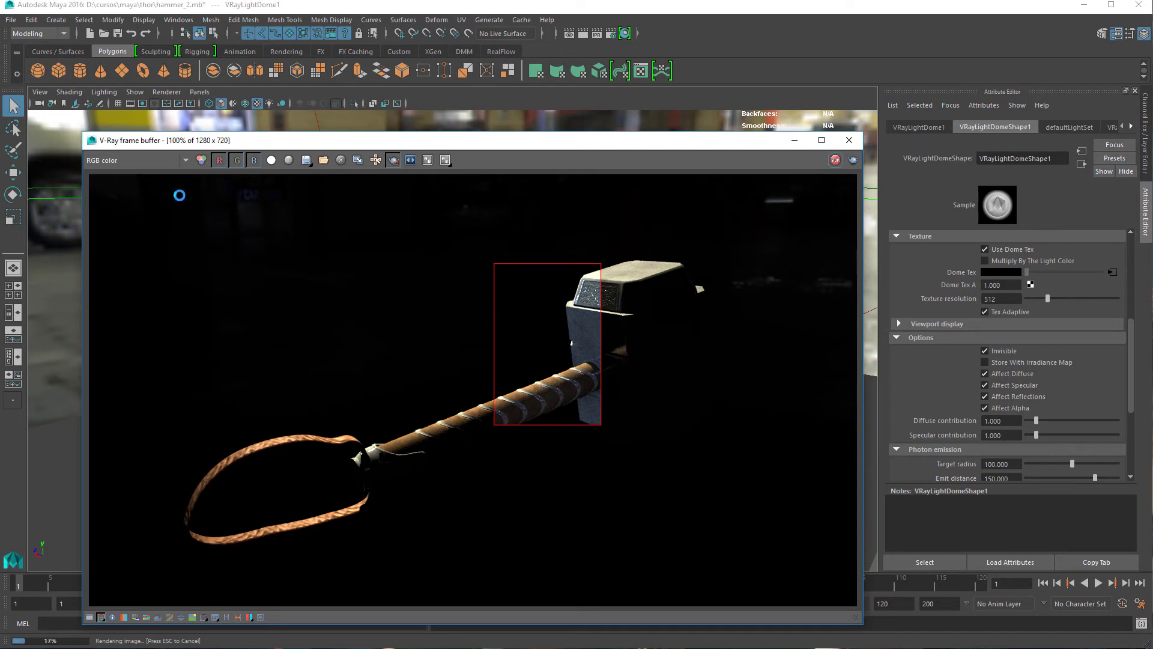
left_click(148, 161)
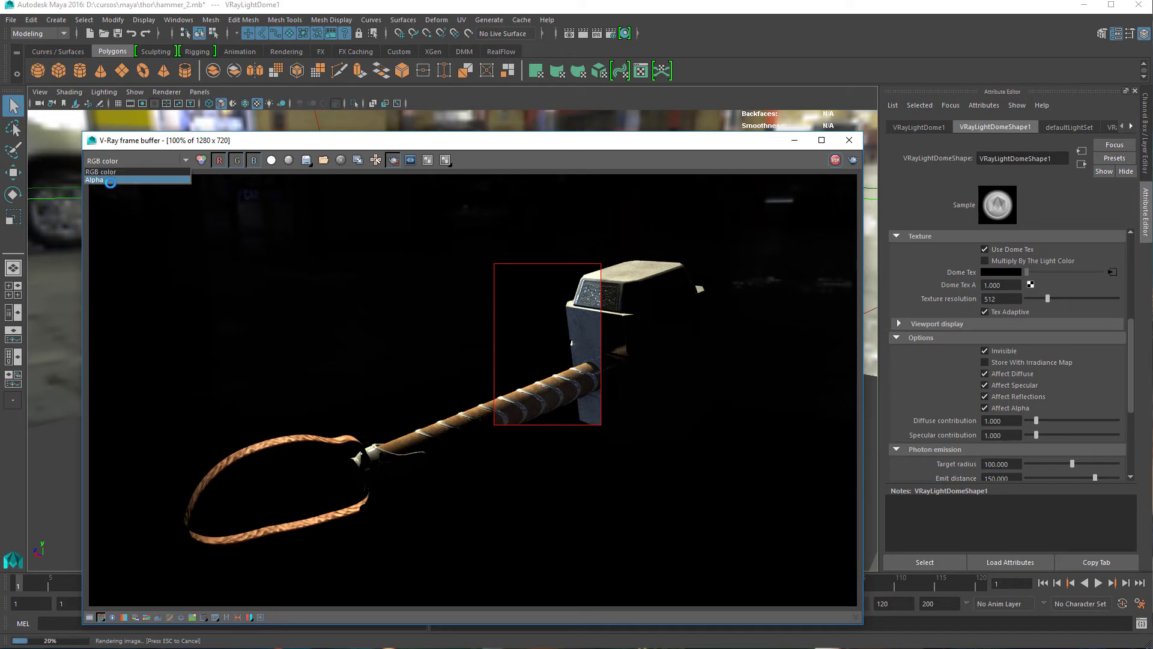
left_click(110, 180)
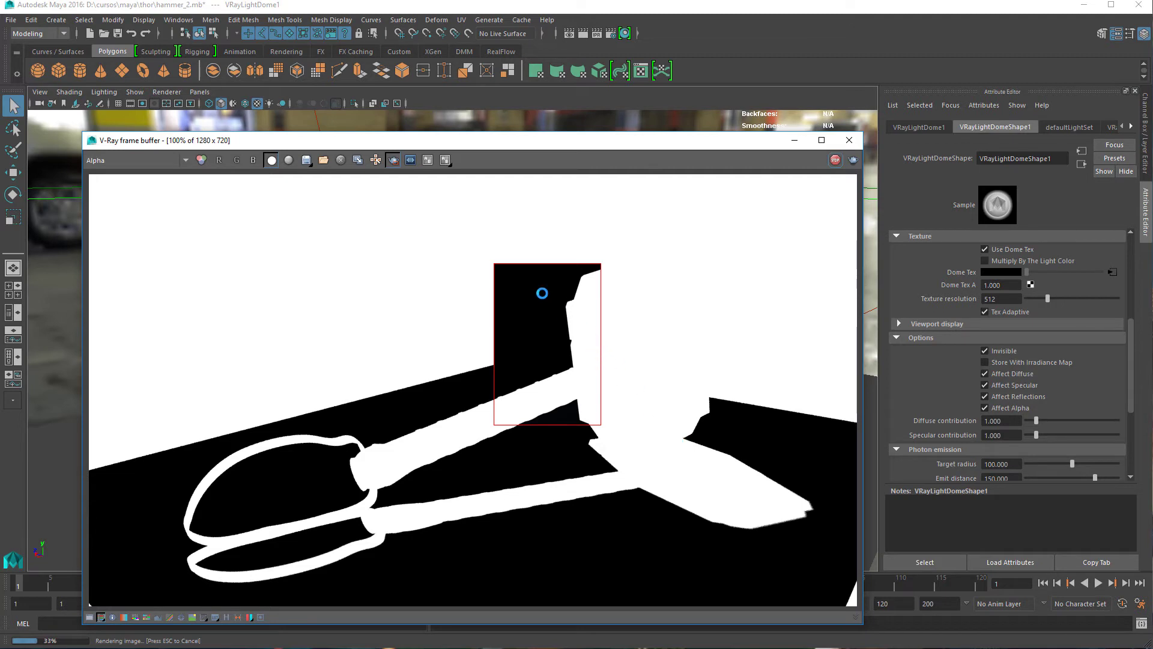
left_click(835, 160)
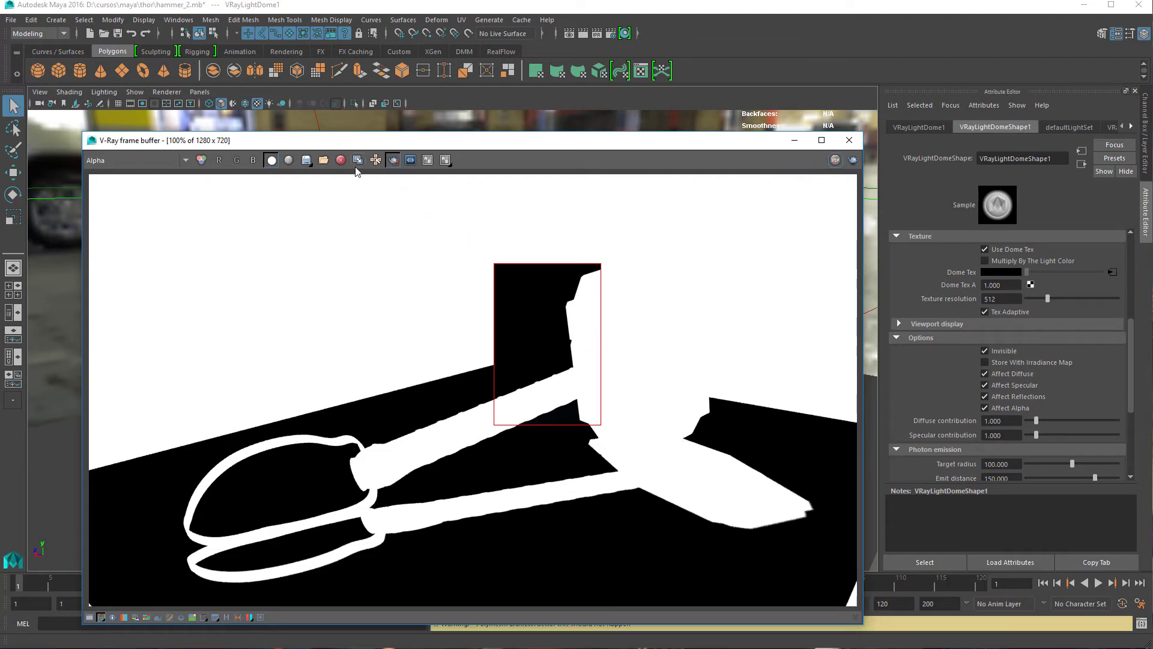
left_click(156, 160)
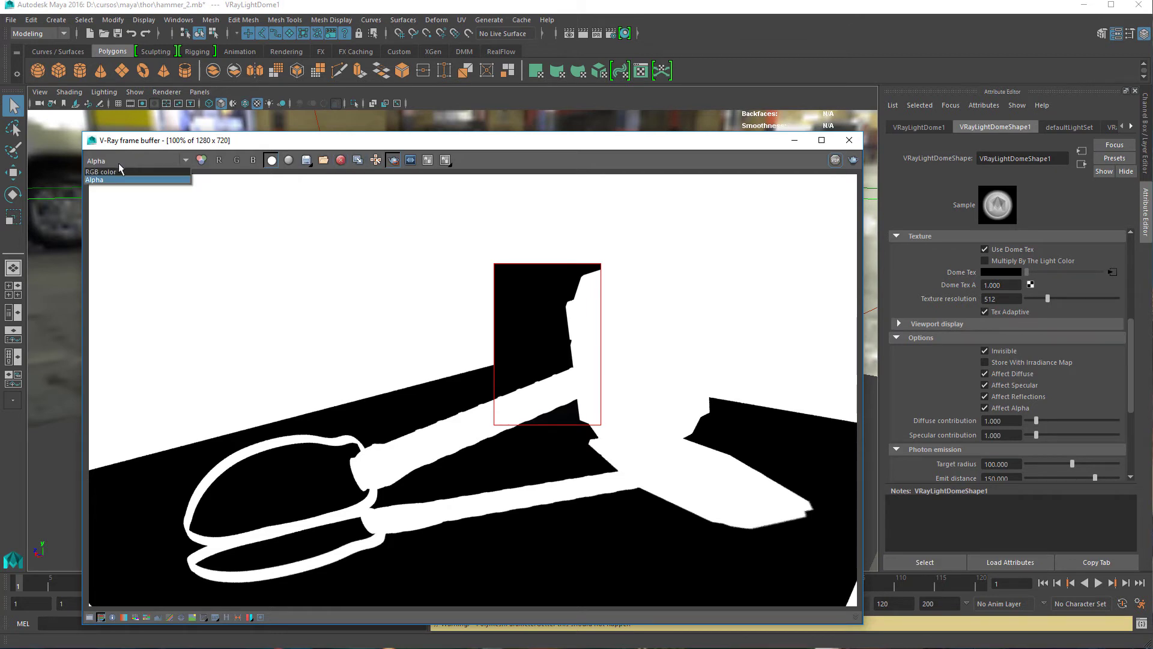
left_click(139, 174)
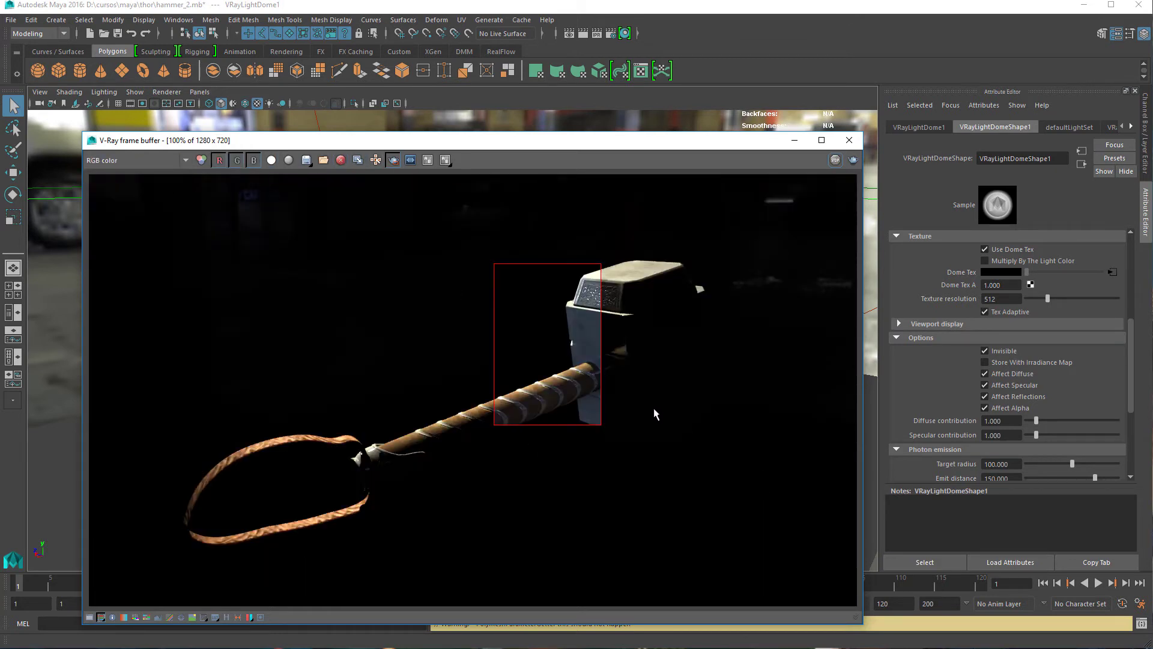
Draw a new render region over the hammer head's shadow on the ground and display the Alpha channel.
left_click_drag(708, 414, 831, 549)
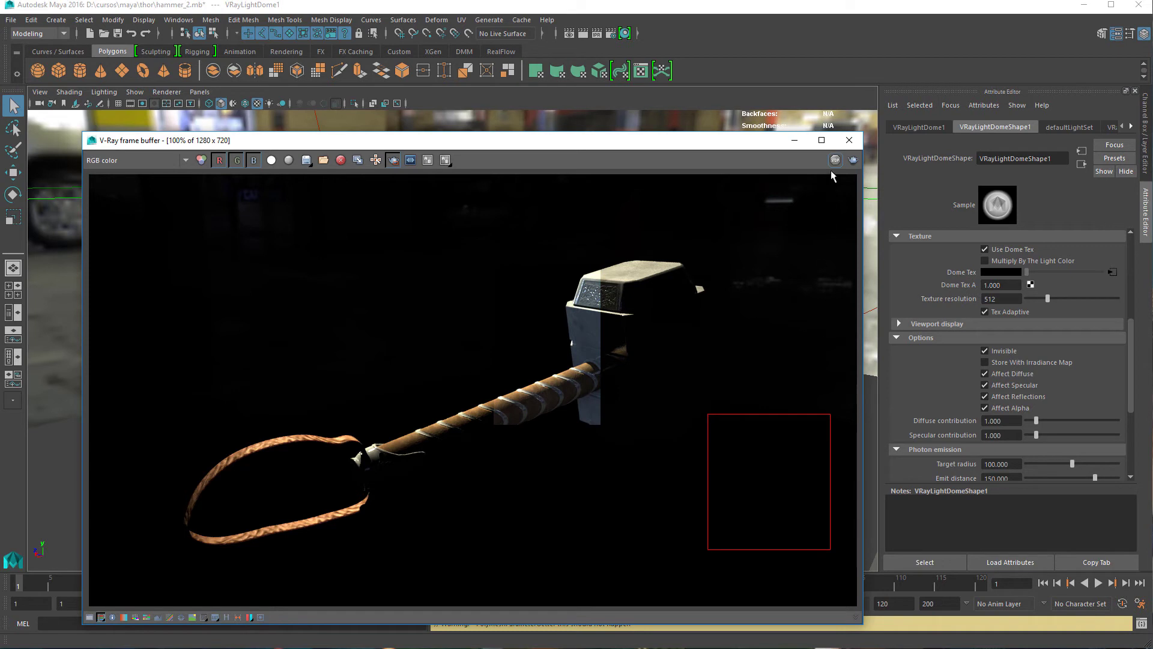
left_click(121, 159)
left_click(110, 176)
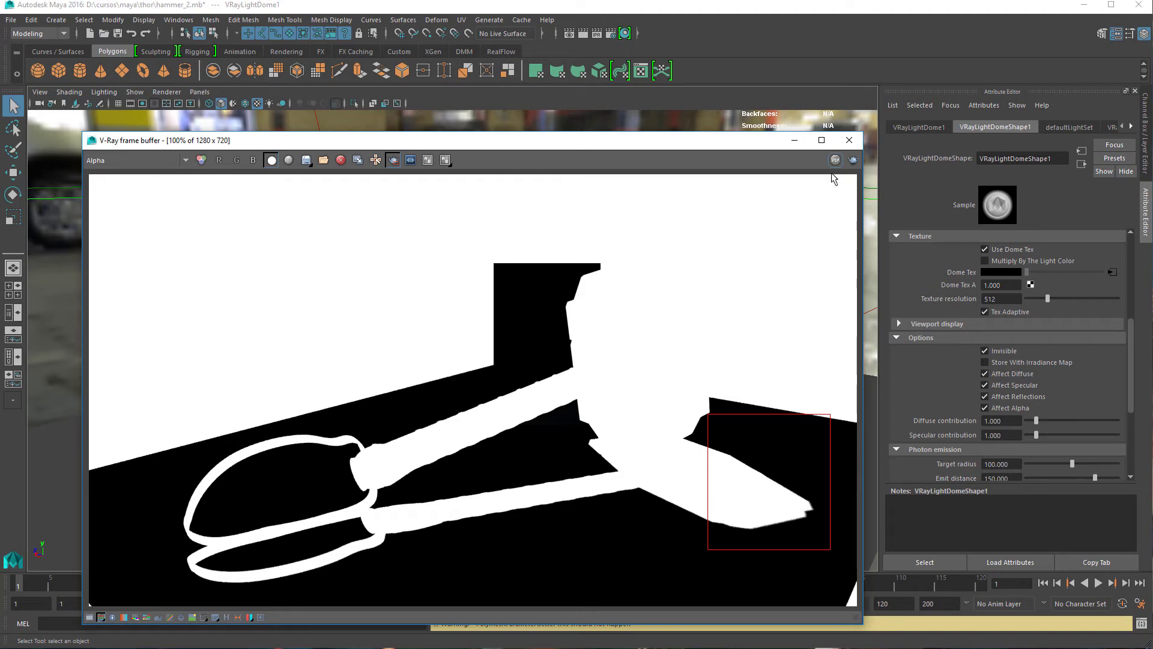
Open the V-Ray sun's attributes from the render settings and set its Size multiplier to 10.
left_click(795, 140)
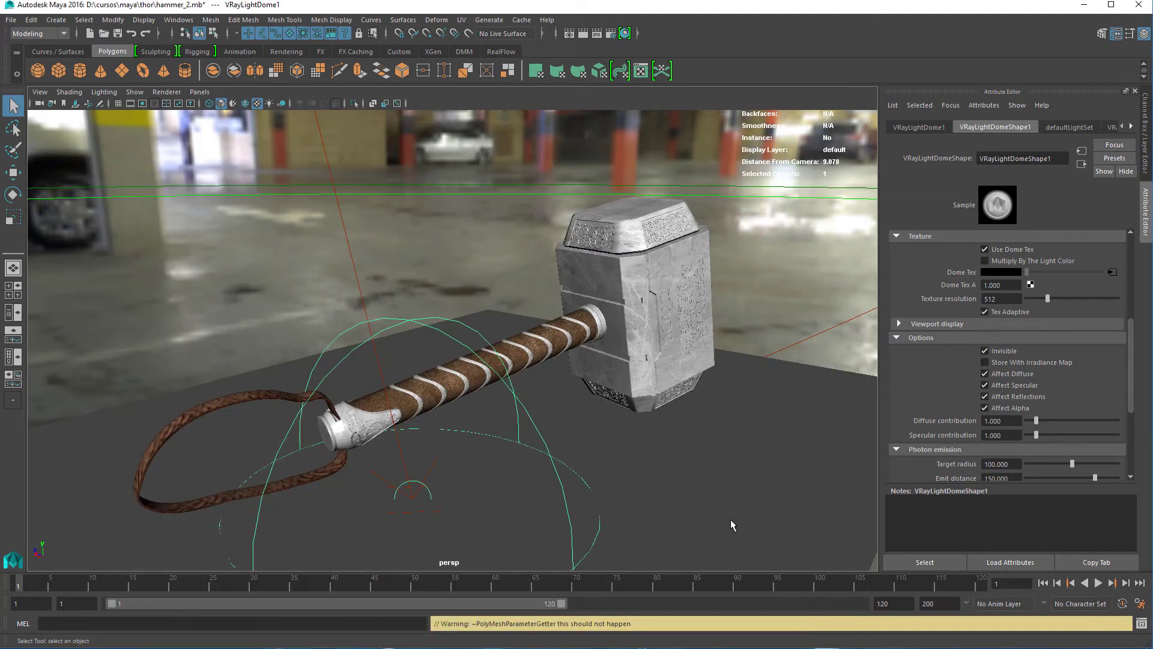
left_click(612, 33)
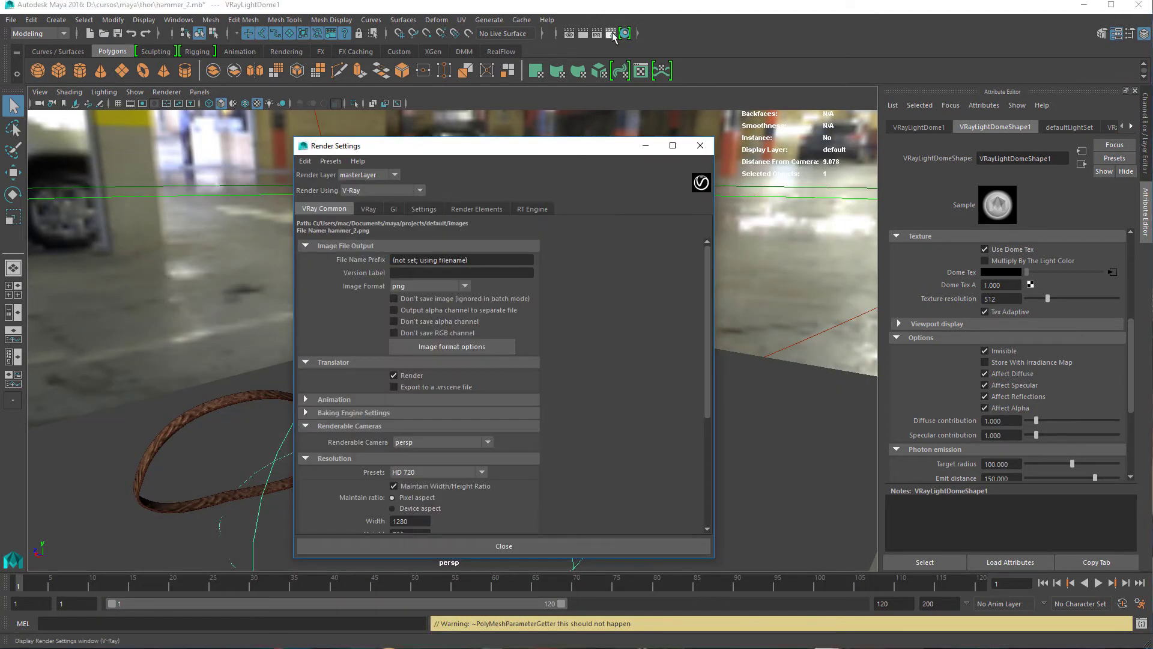
left_click(365, 210)
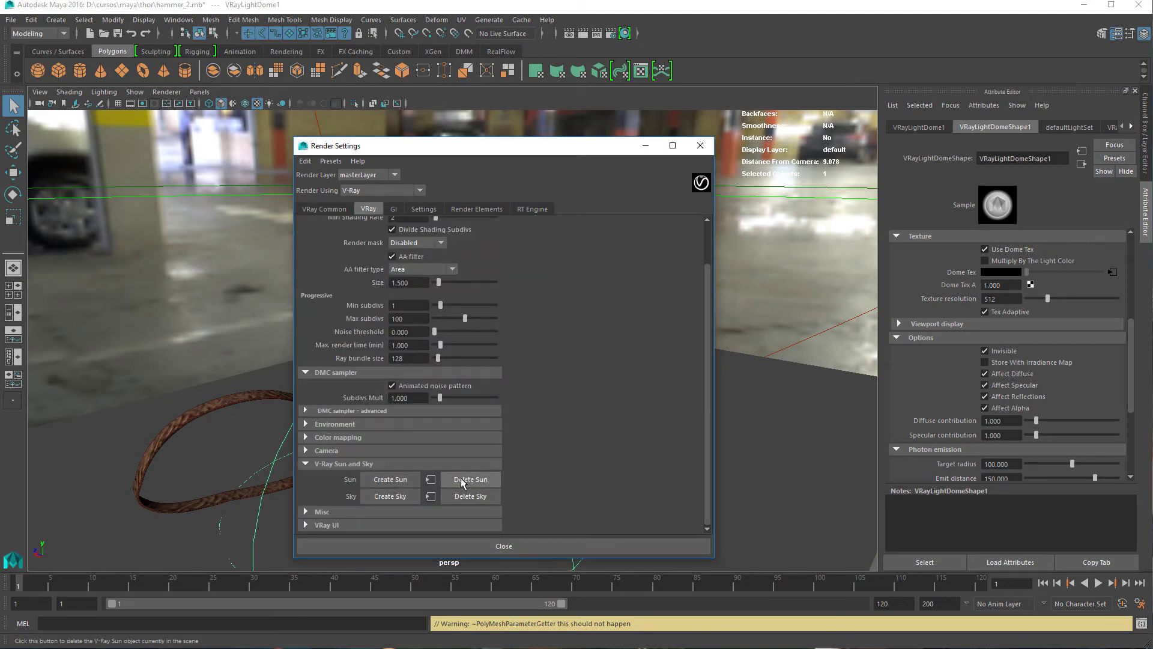
left_click(431, 479)
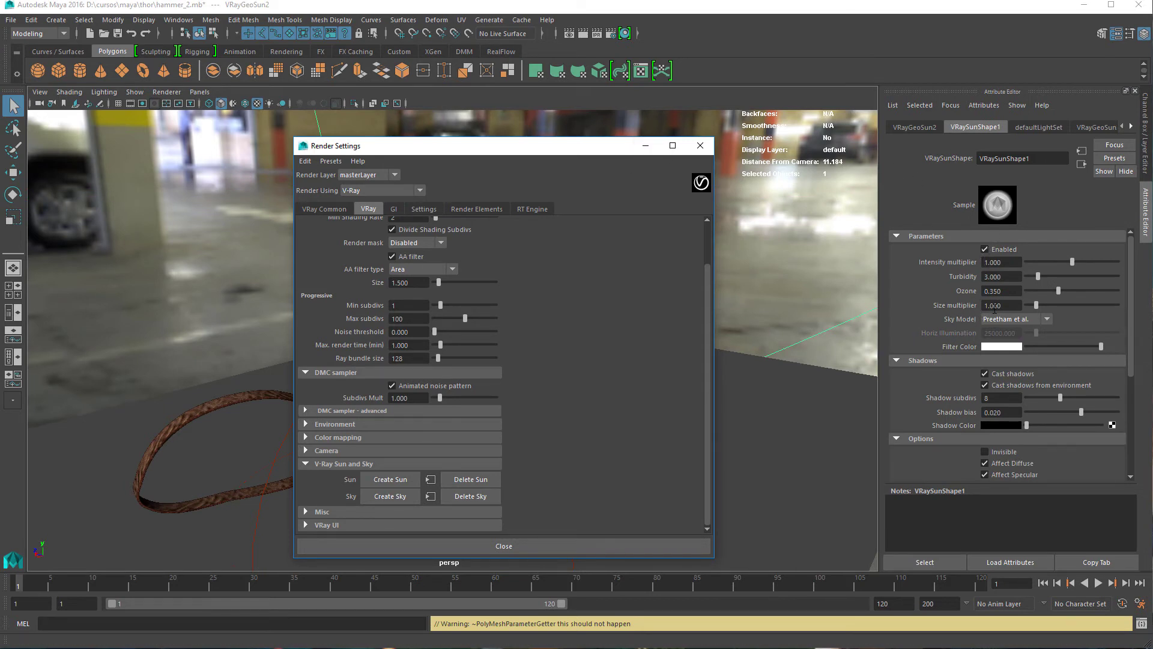
left_click_drag(1009, 305, 984, 308)
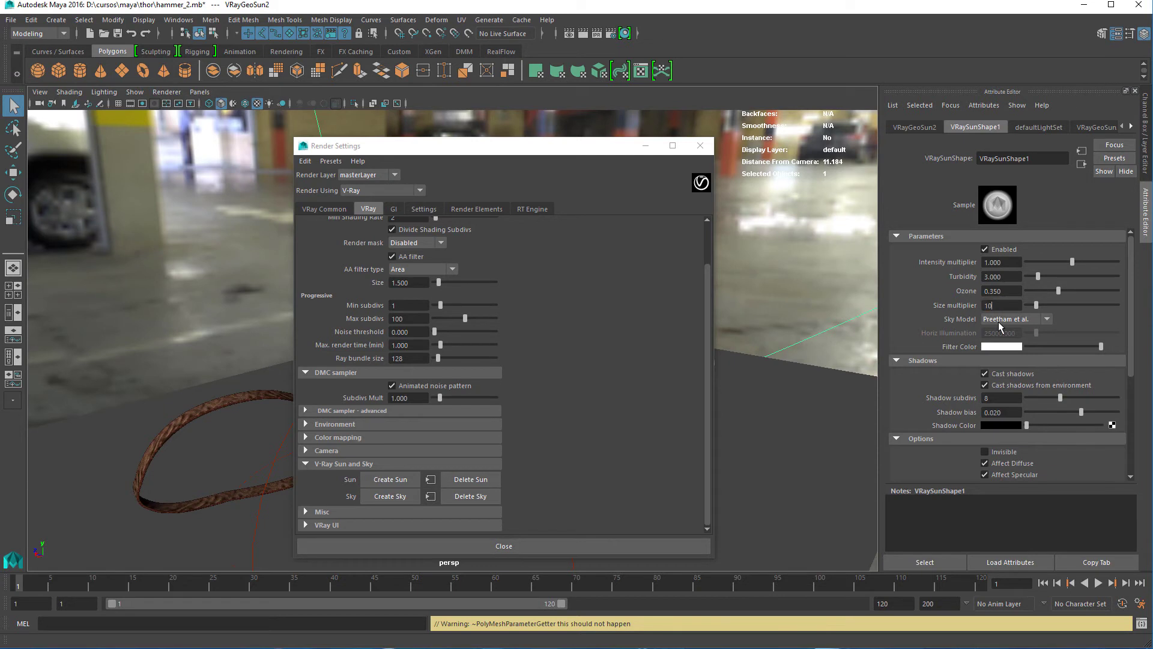
type("10")
key("Return")
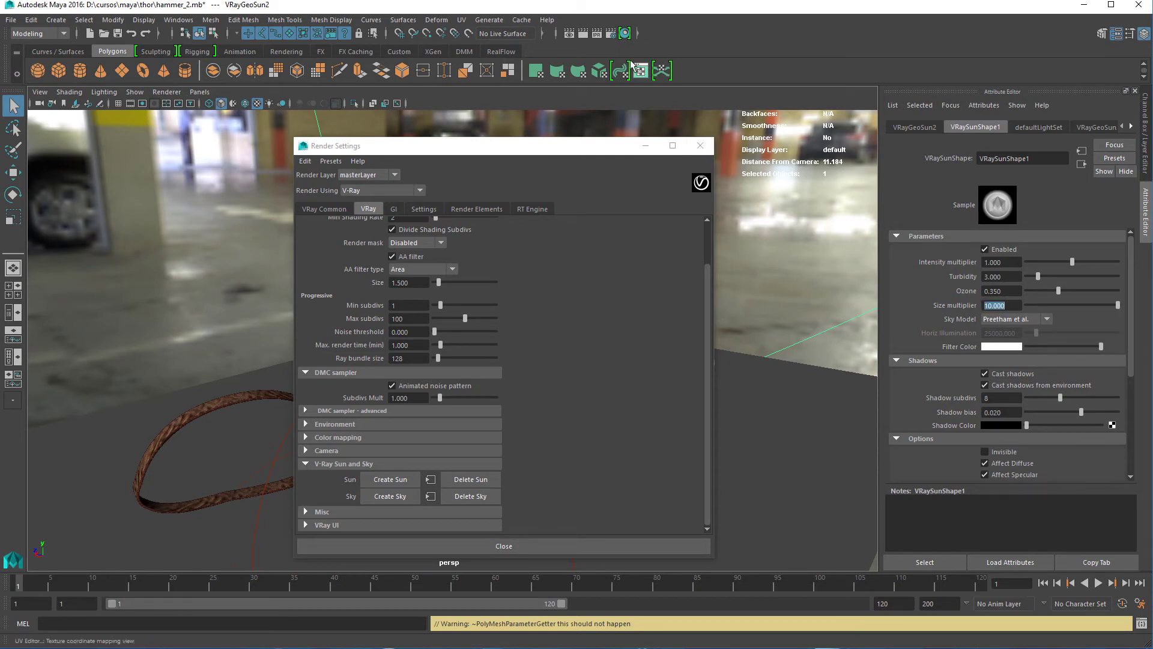
Render the shadow region, compare it in RGB color and Alpha, and stop the render.
left_click(586, 36)
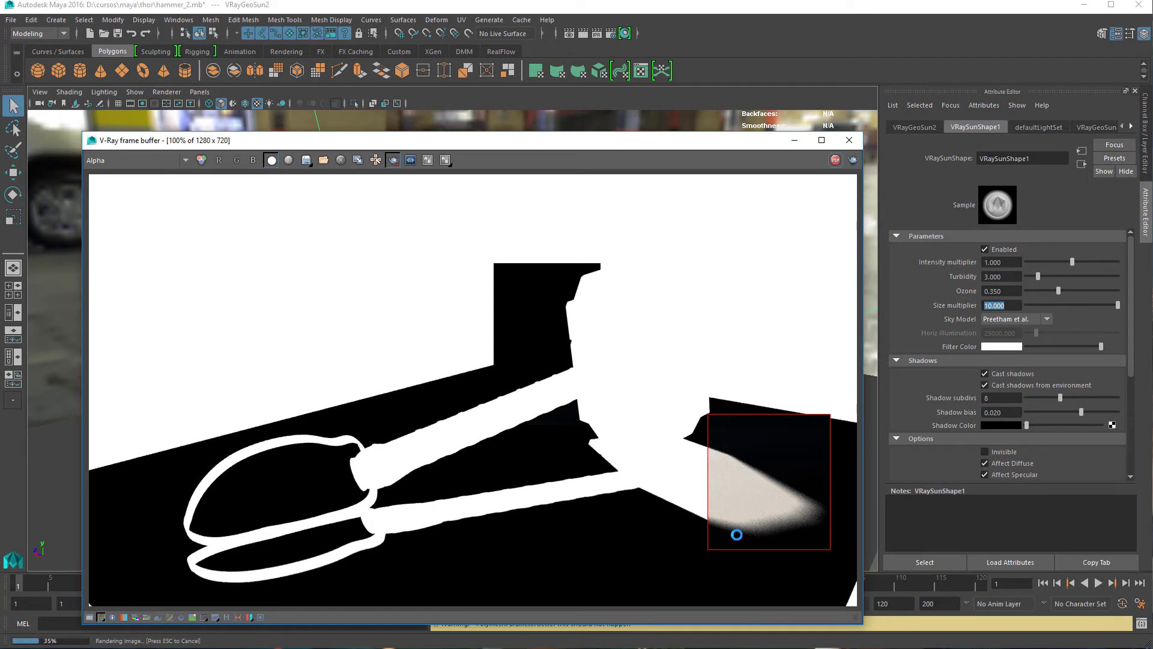
left_click(95, 161)
left_click(97, 171)
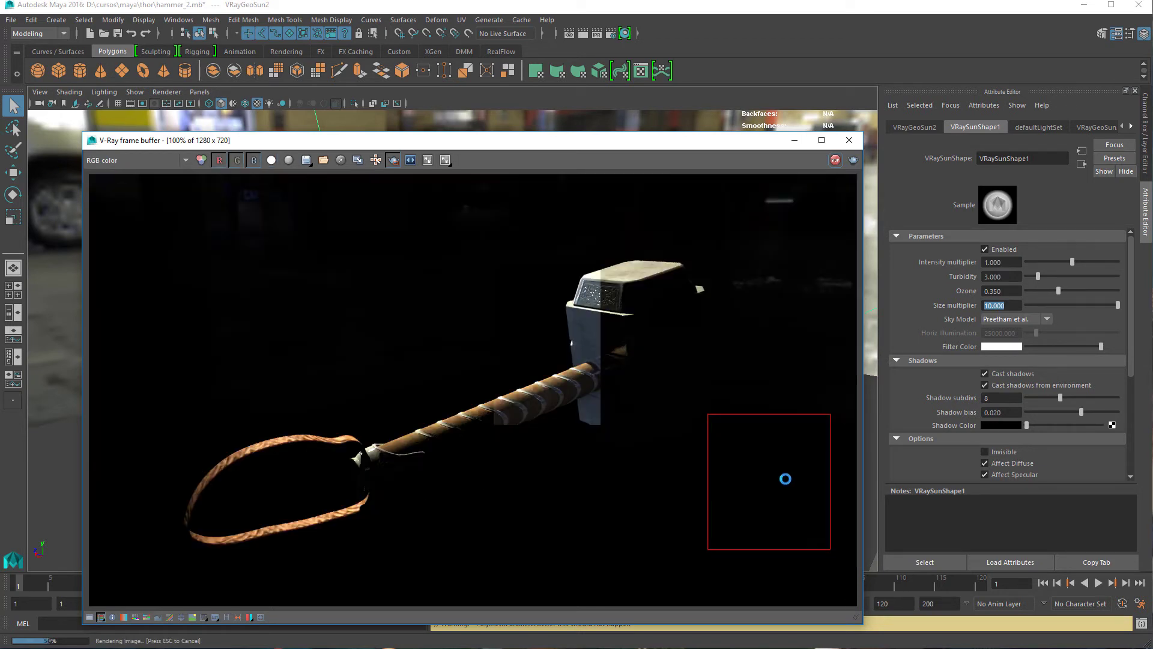
left_click(154, 161)
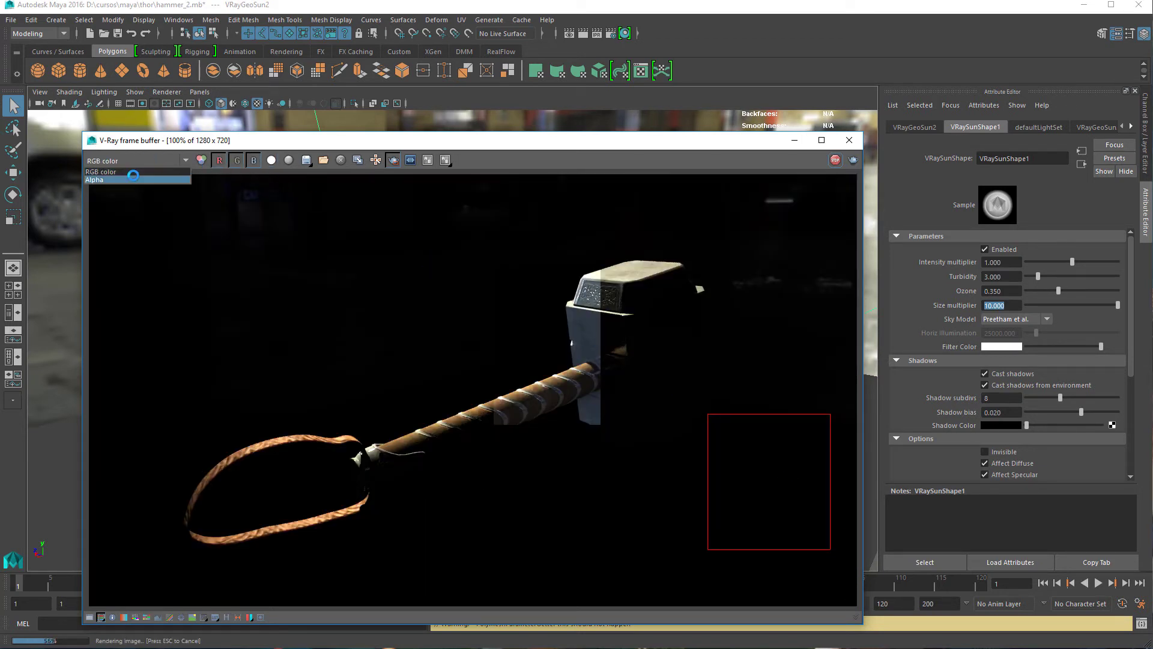
left_click(132, 177)
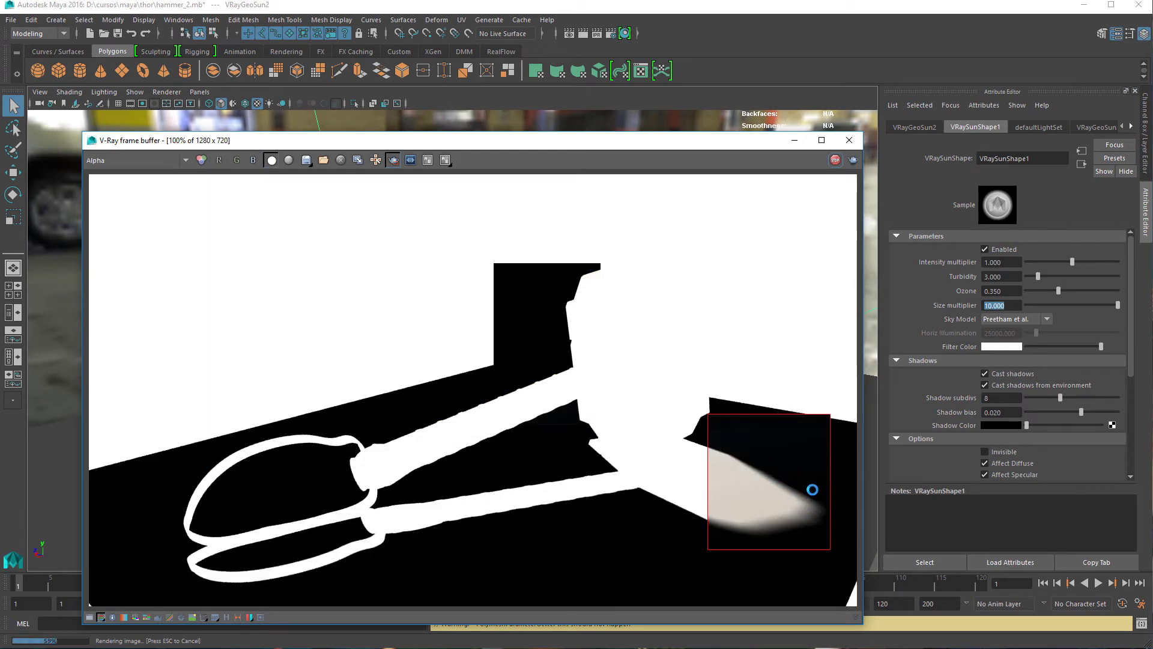
left_click(835, 161)
left_click(856, 143)
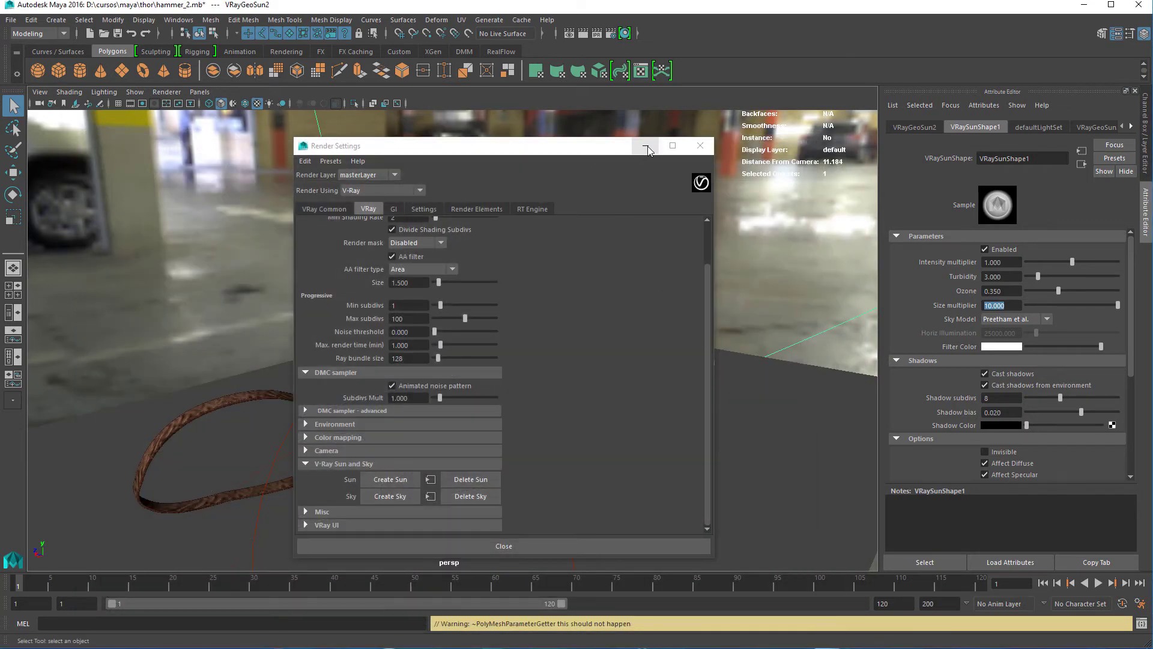
left_click(645, 147)
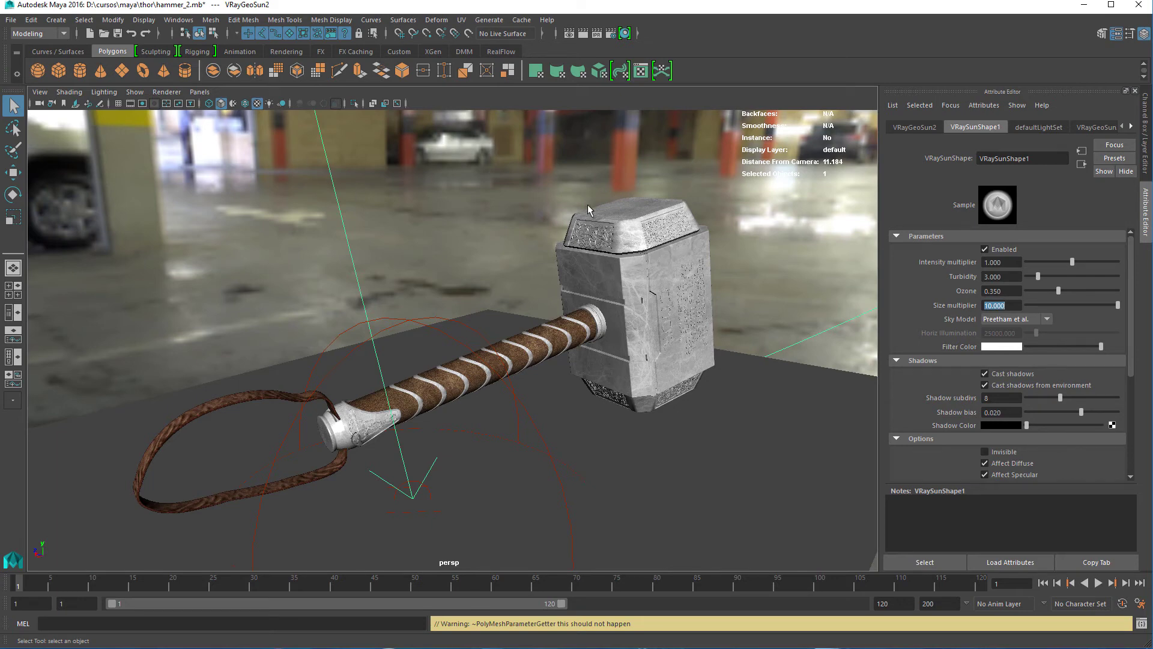
Add an Extra Tex render element in the V-Ray render settings.
left_click(611, 33)
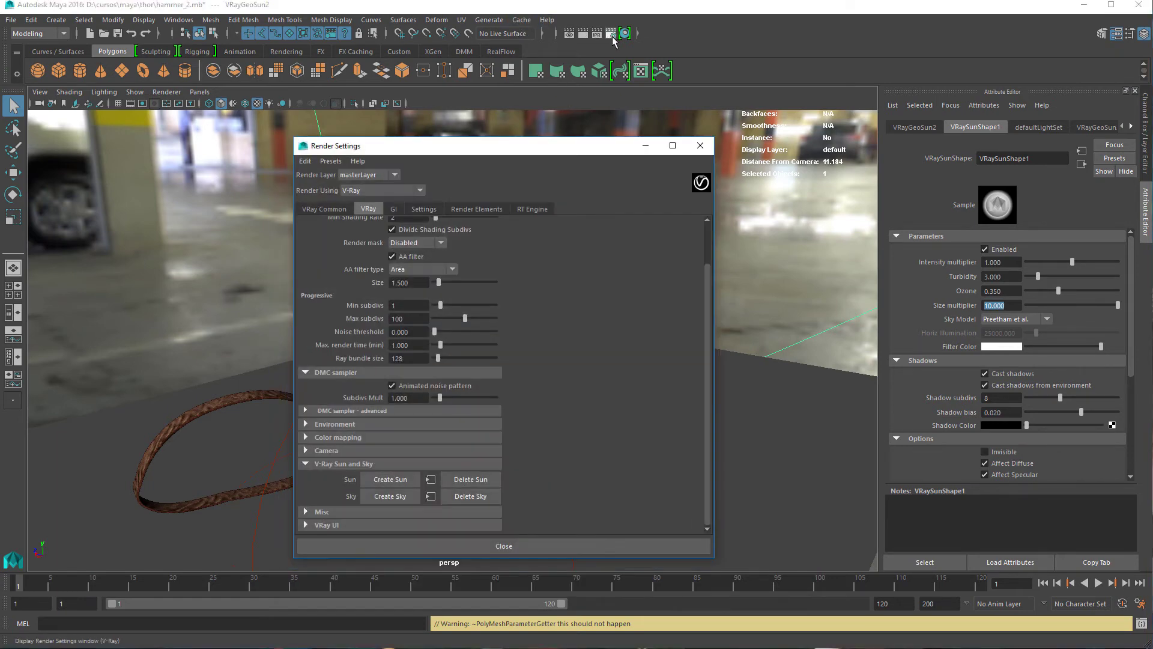
left_click(476, 209)
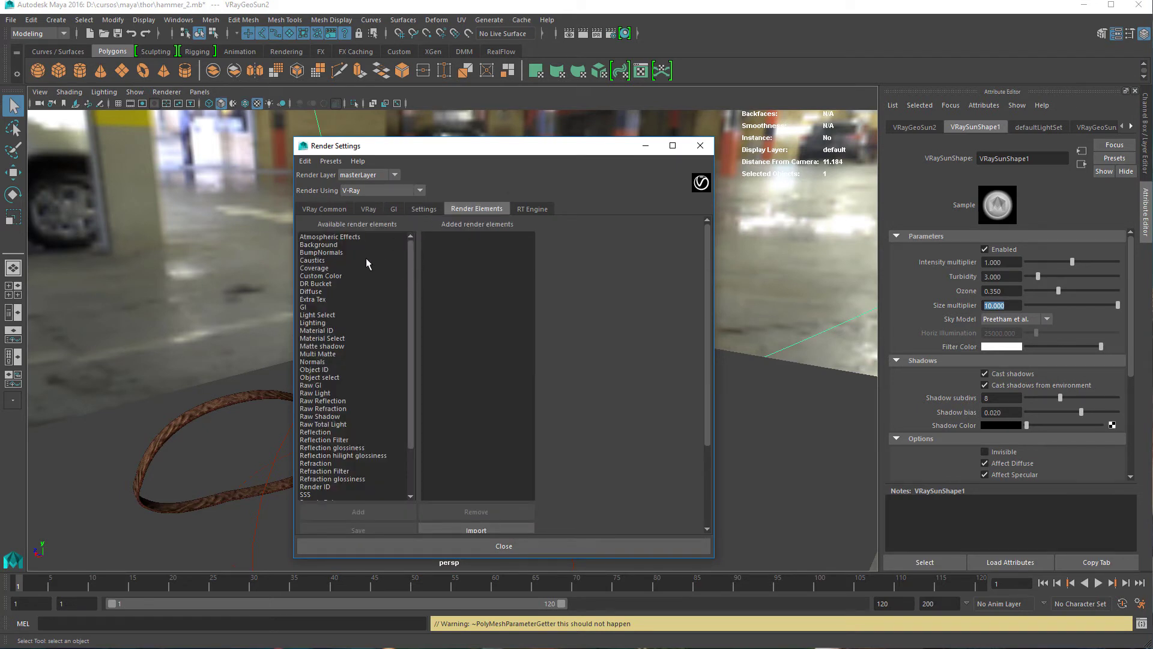
double_click(310, 299)
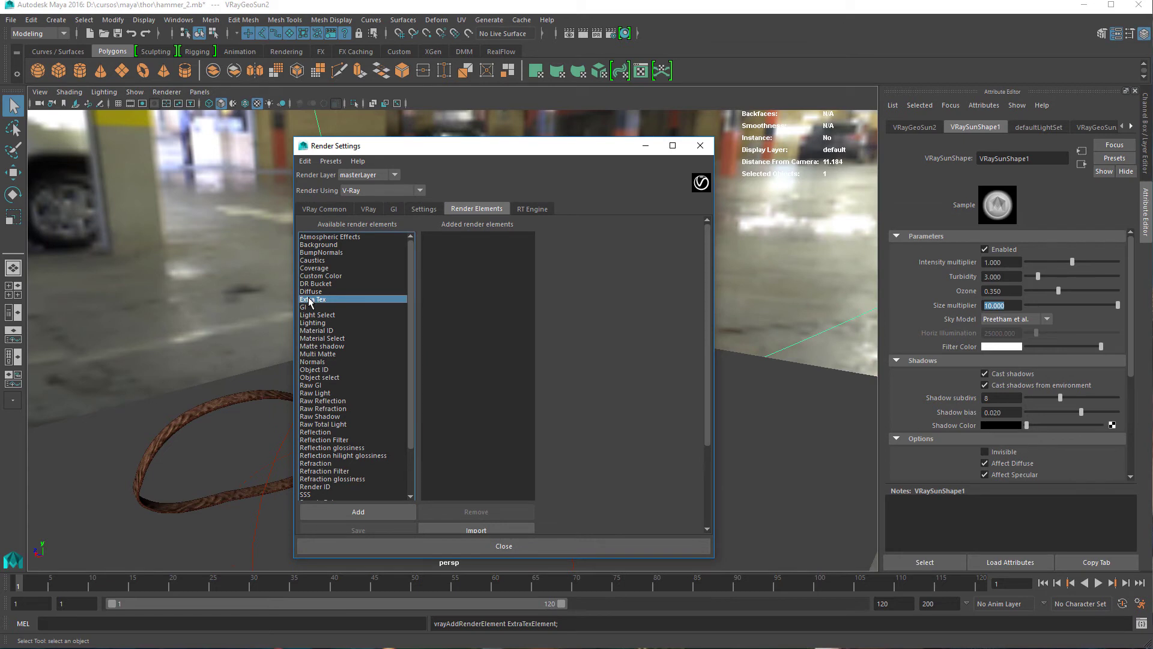
left_click(368, 510)
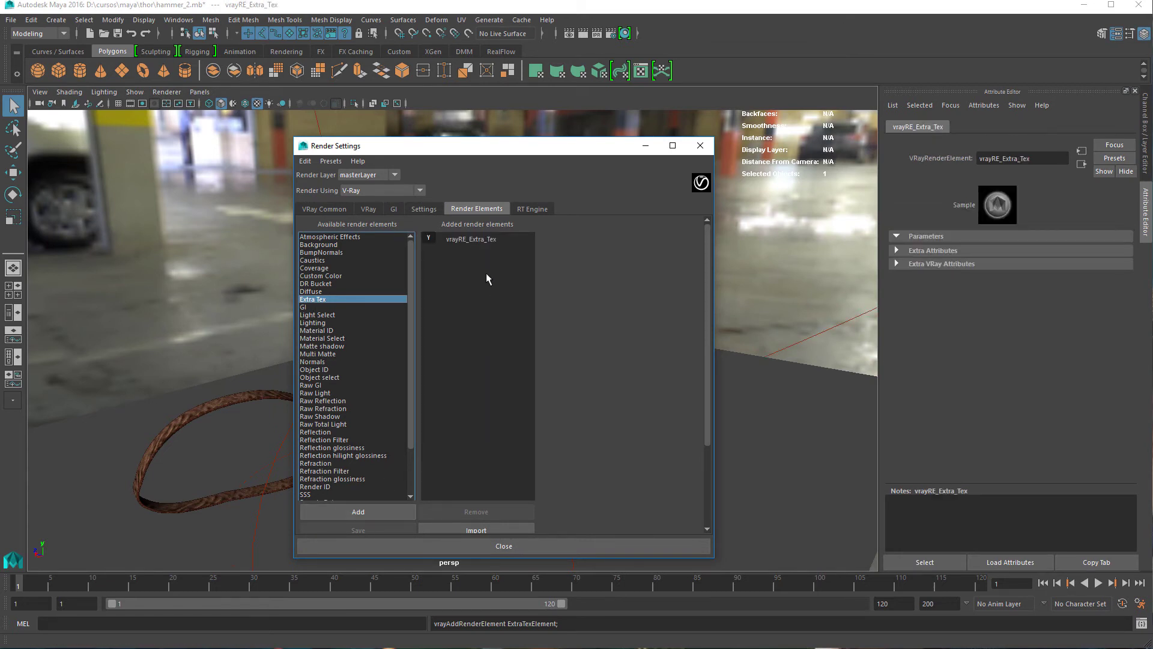
Assign a VRay Dirt texture with a Radius of 15 to the Extra Tex element and close the render settings.
left_click(474, 239)
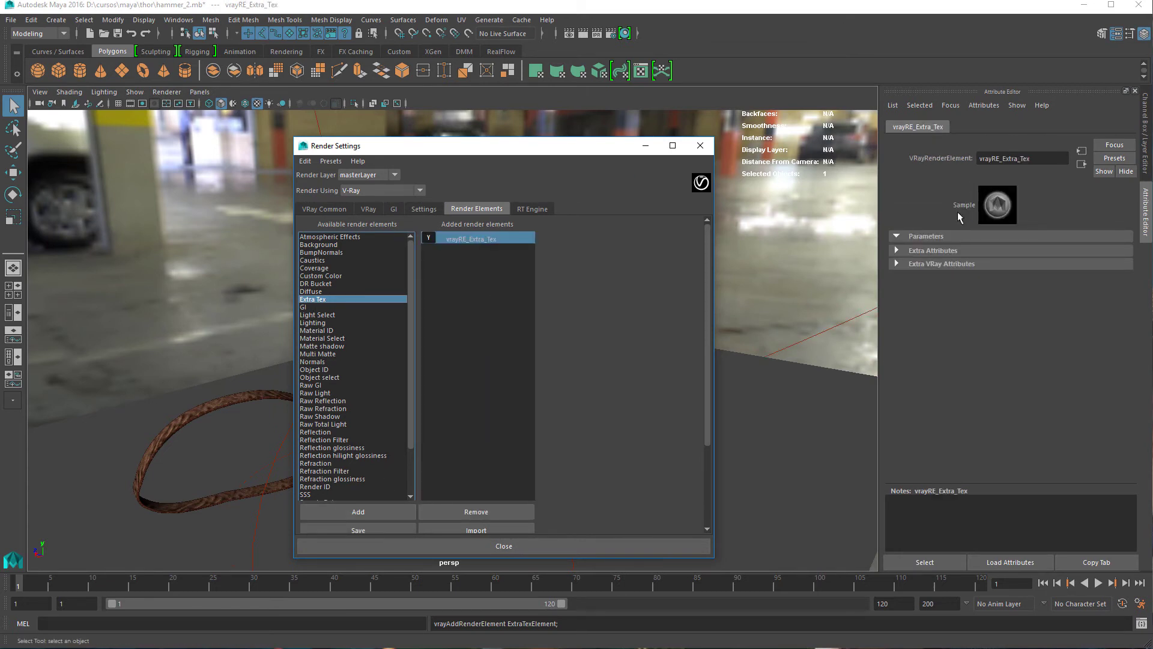
left_click(897, 251)
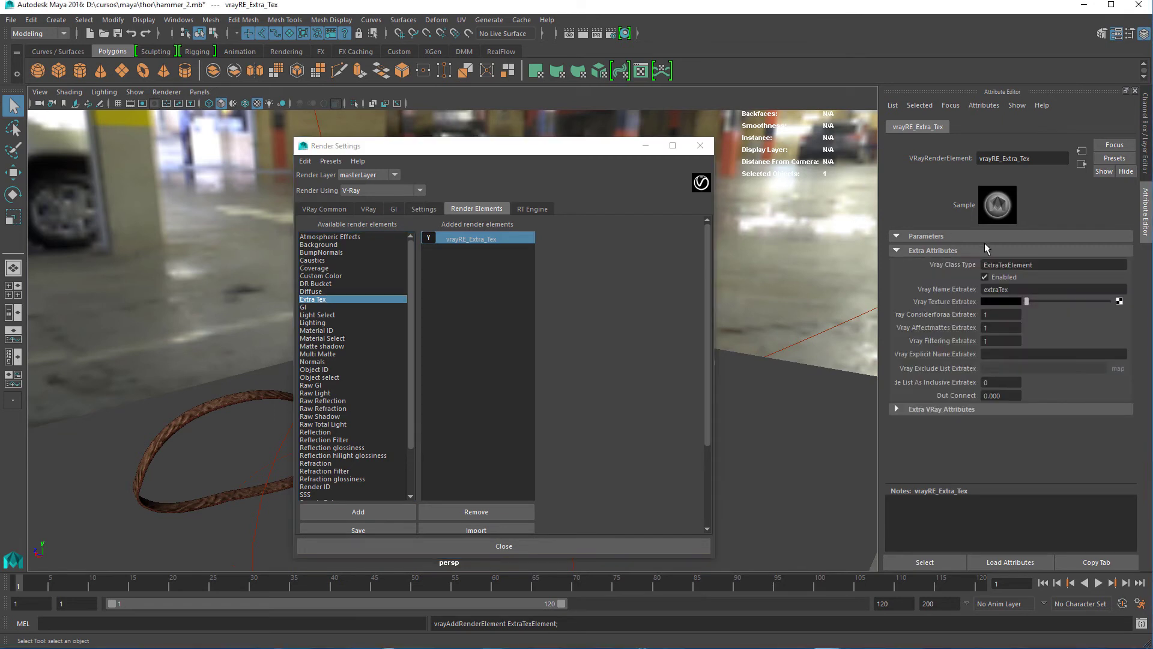
left_click(1119, 302)
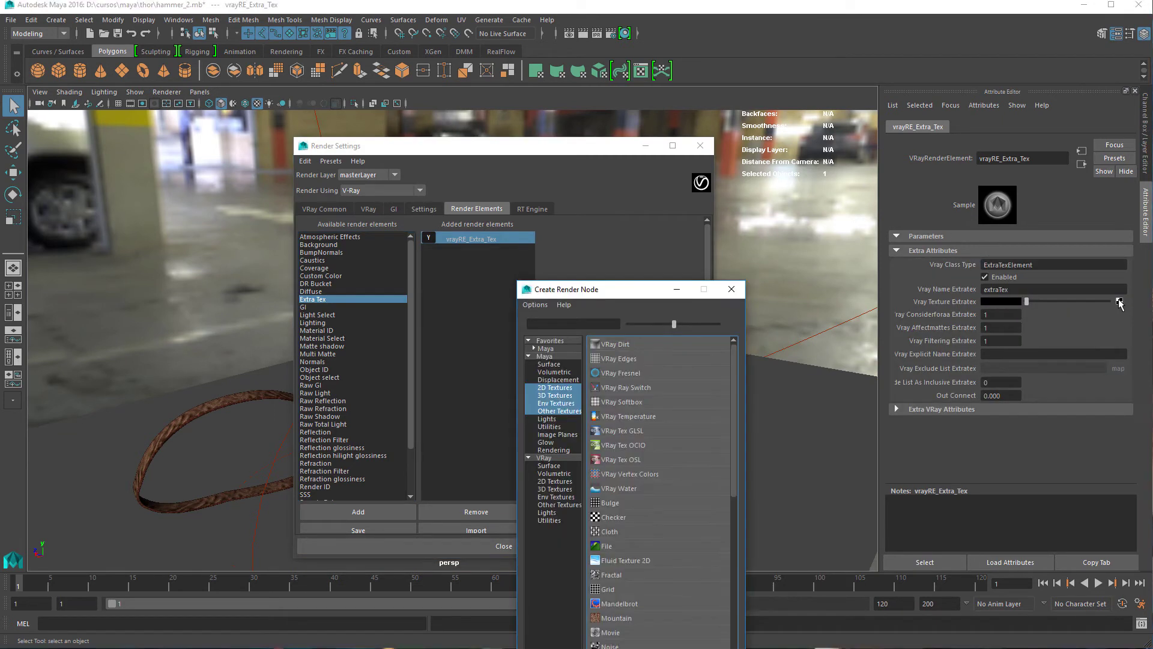
left_click(629, 343)
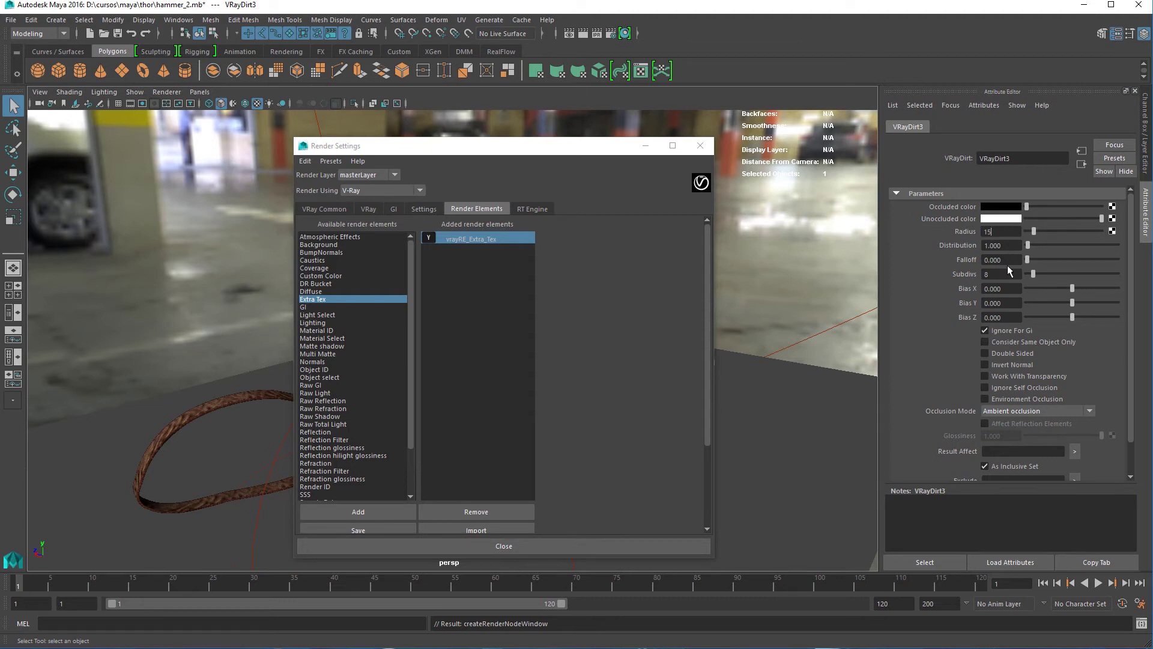
key("Return")
scroll(361, 372, "down", 5)
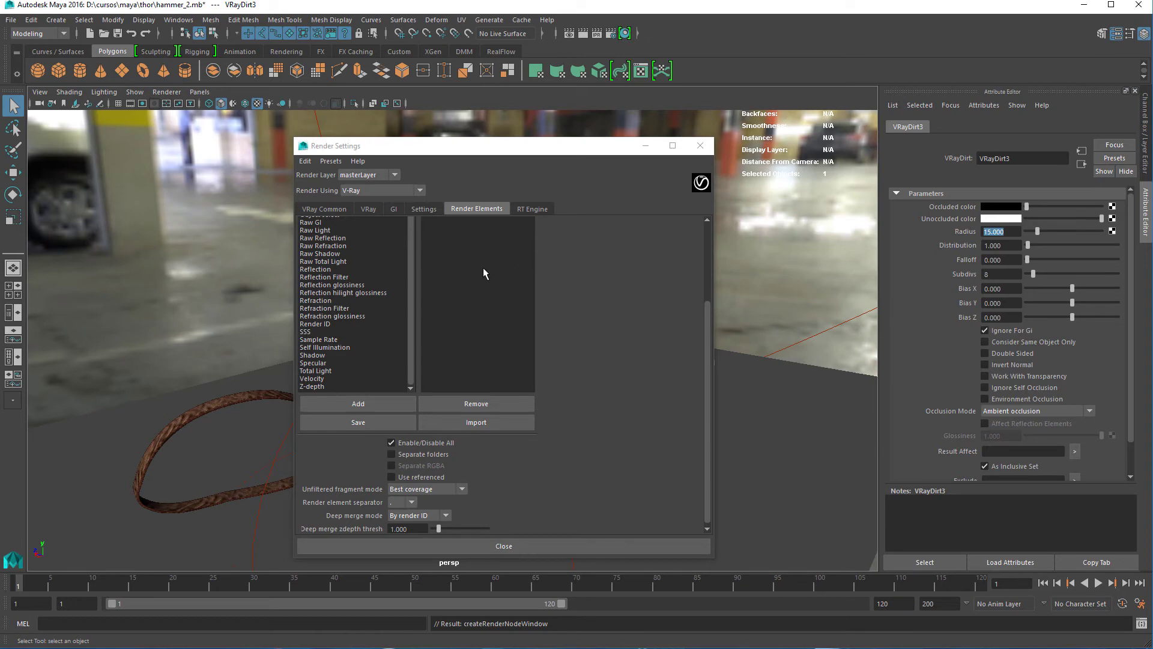
left_click_drag(707, 317, 706, 201)
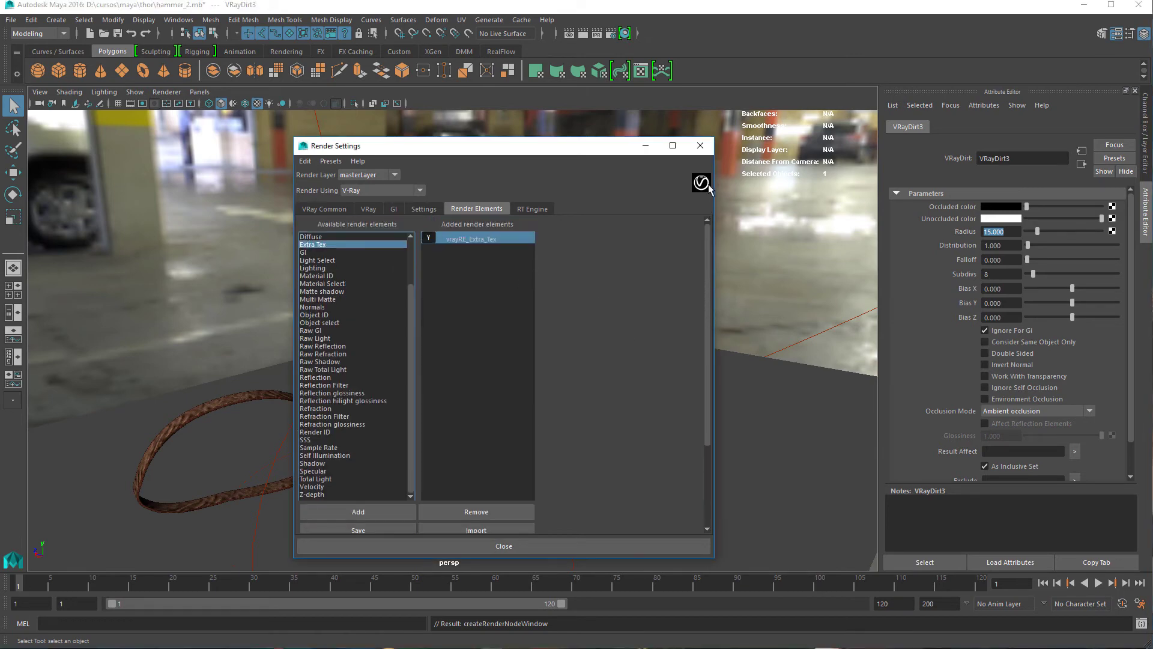
left_click(700, 147)
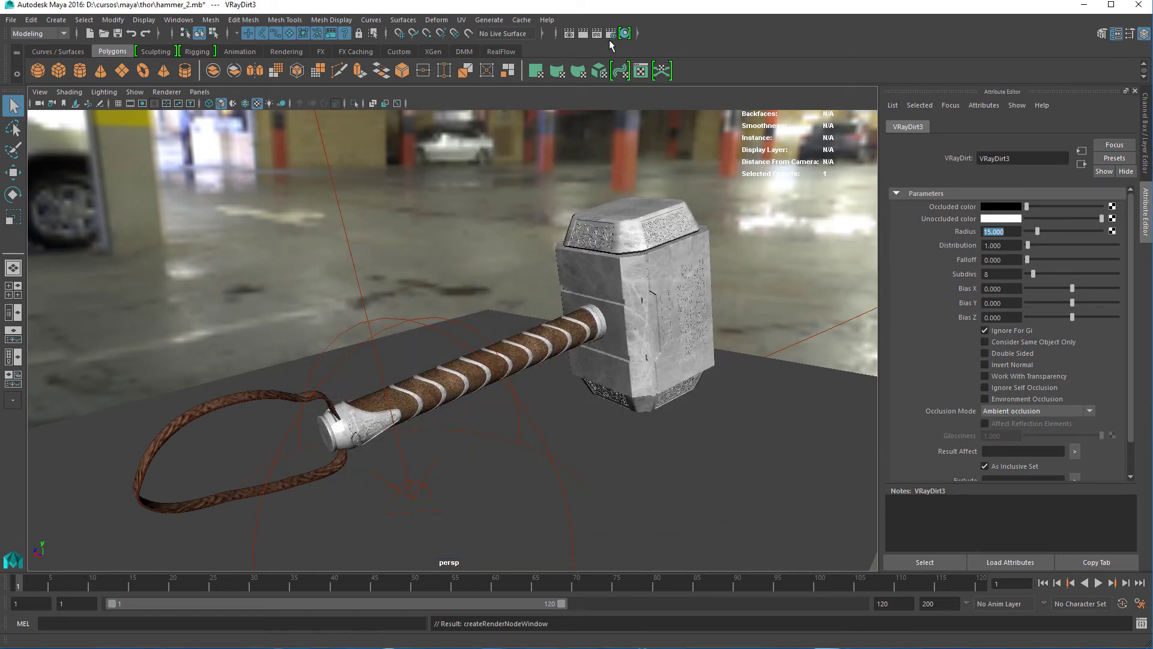
Switch the frame buffer to RGB color and render a region around the joint of the hammer's head and handle.
left_click(609, 35)
left_click(328, 210)
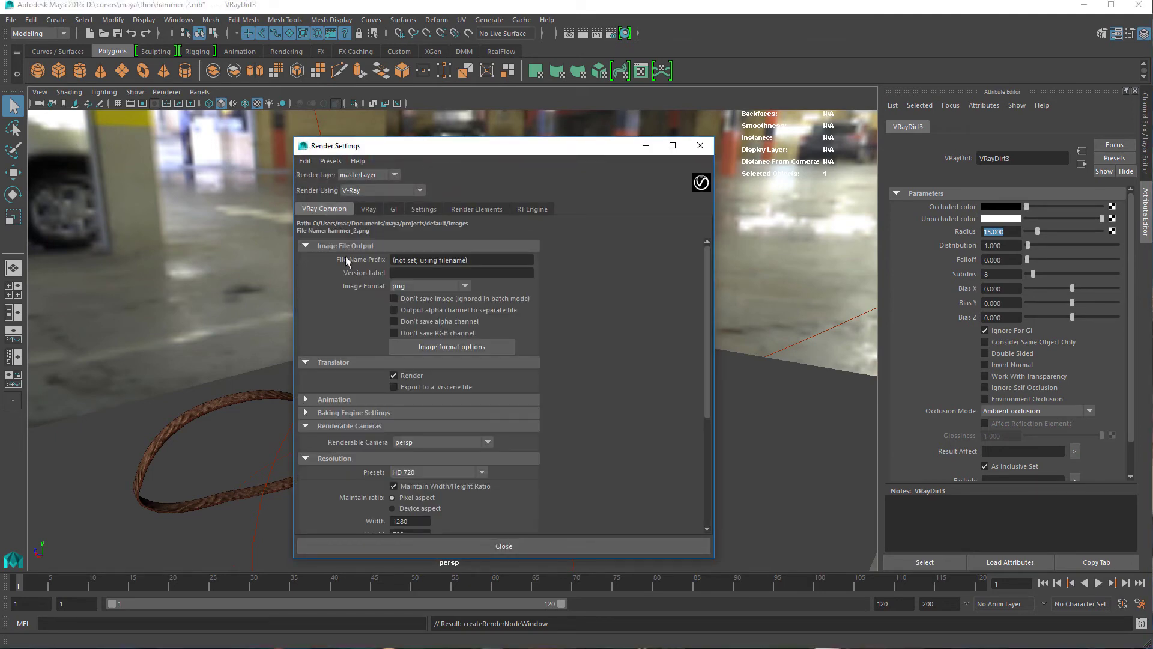
scroll(402, 472, "down", 5)
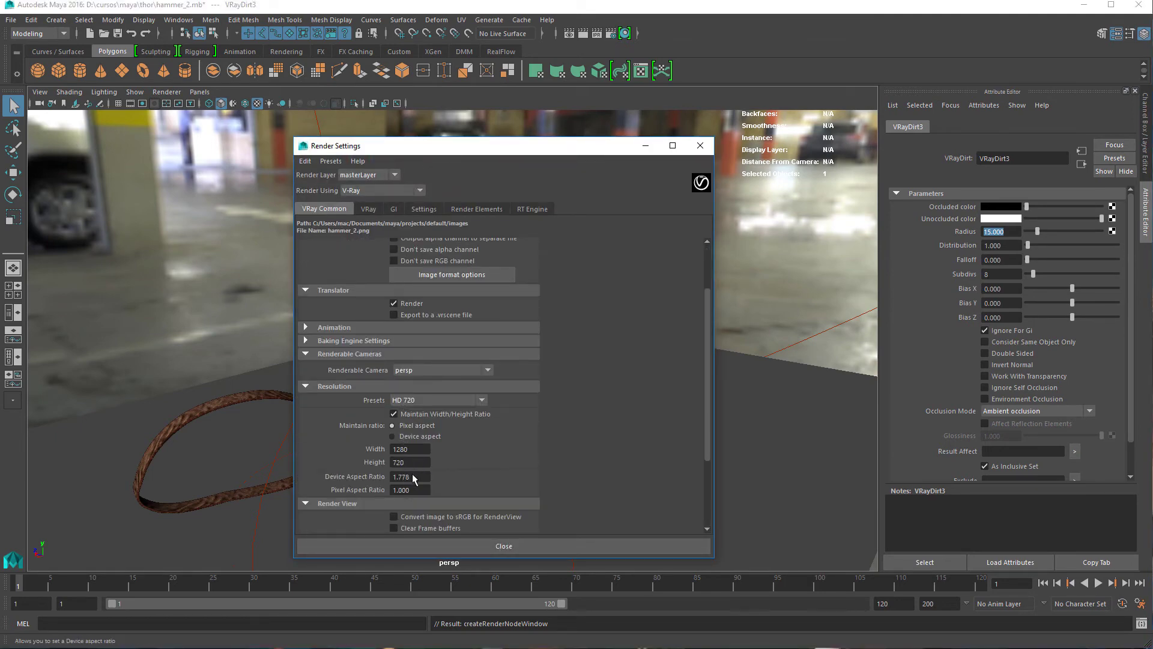
left_click(416, 493)
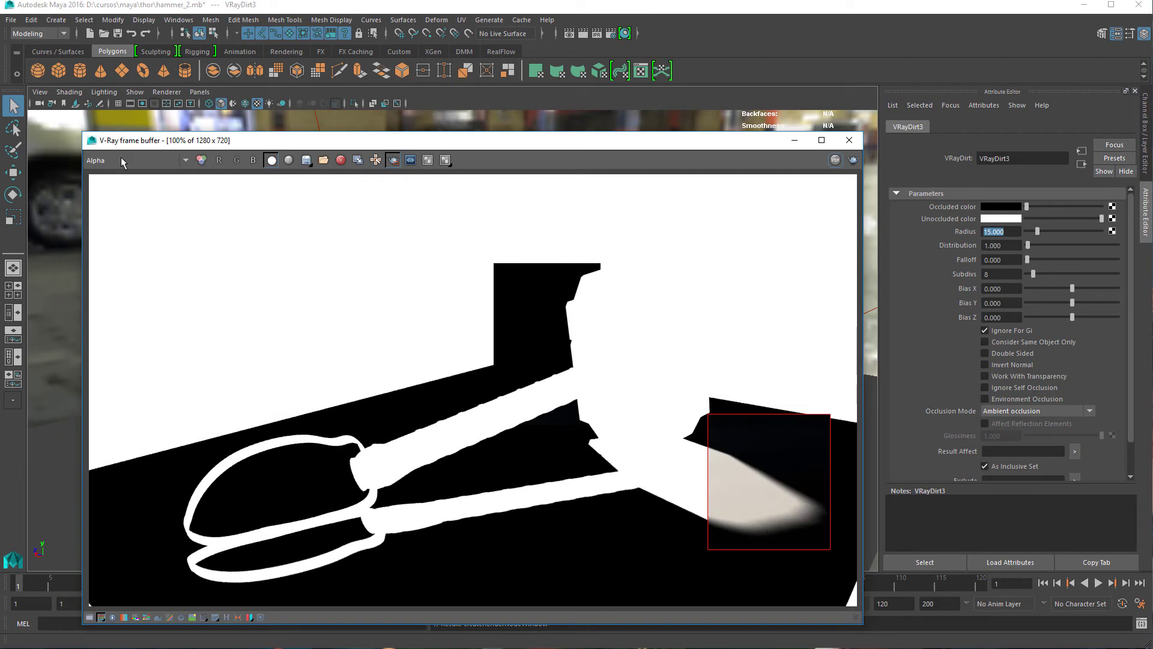
left_click(120, 160)
left_click(114, 172)
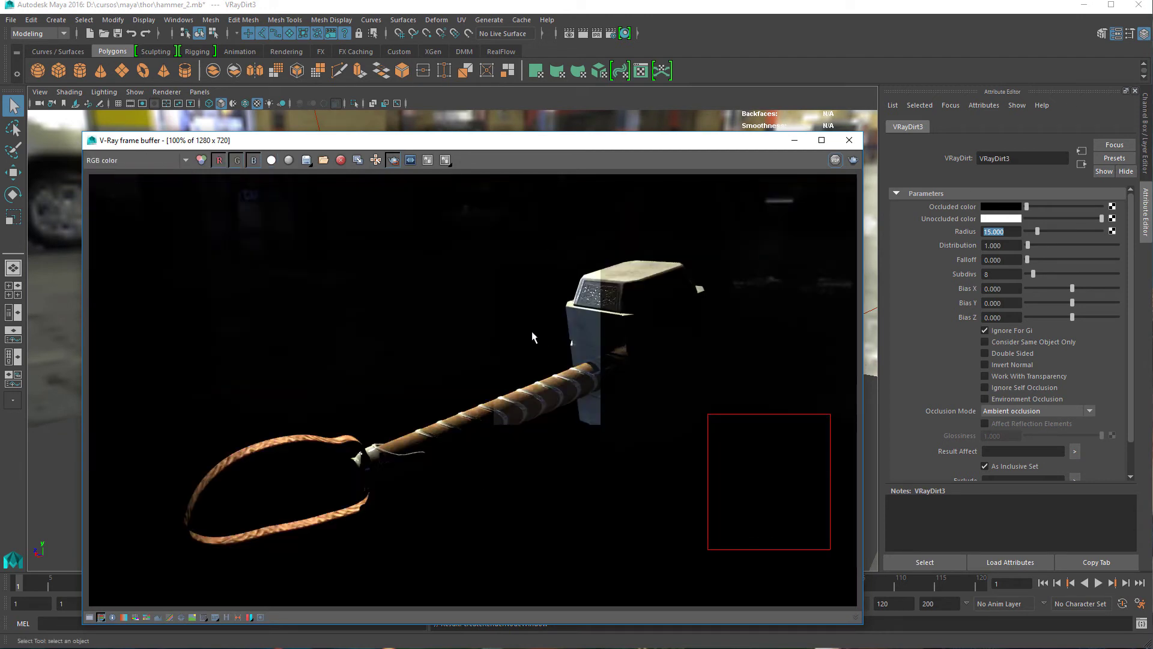
left_click_drag(511, 334, 679, 531)
left_click(851, 161)
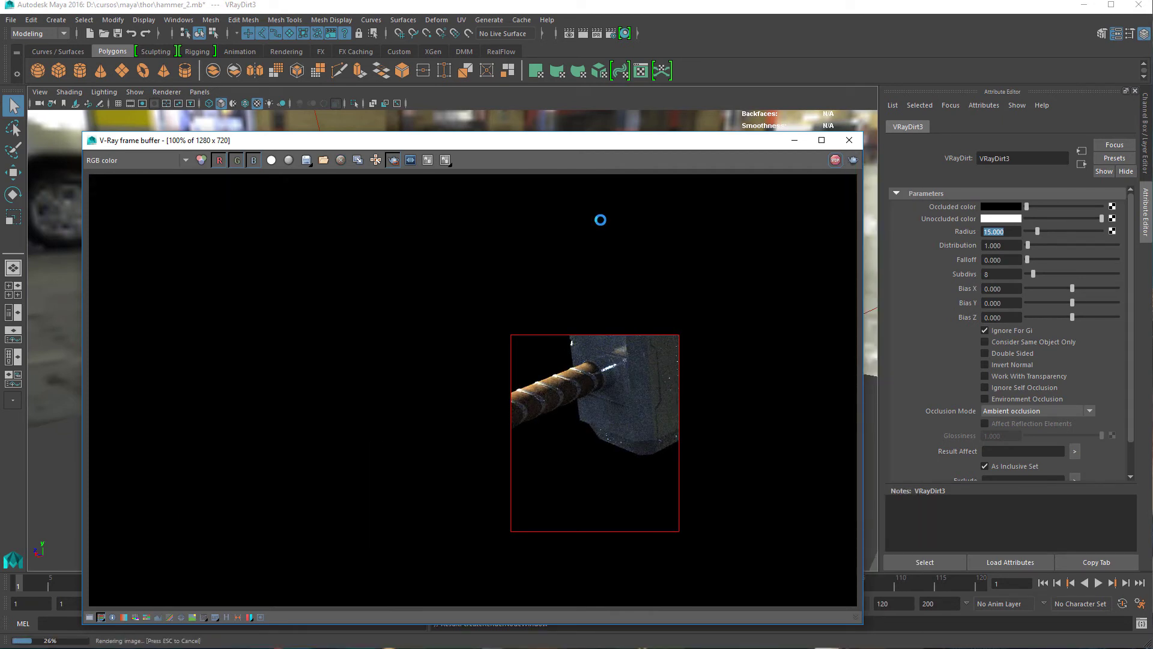
Compare the rendered region in the Alpha and extraTex_VRayDirt channels, and stop the render.
left_click(128, 161)
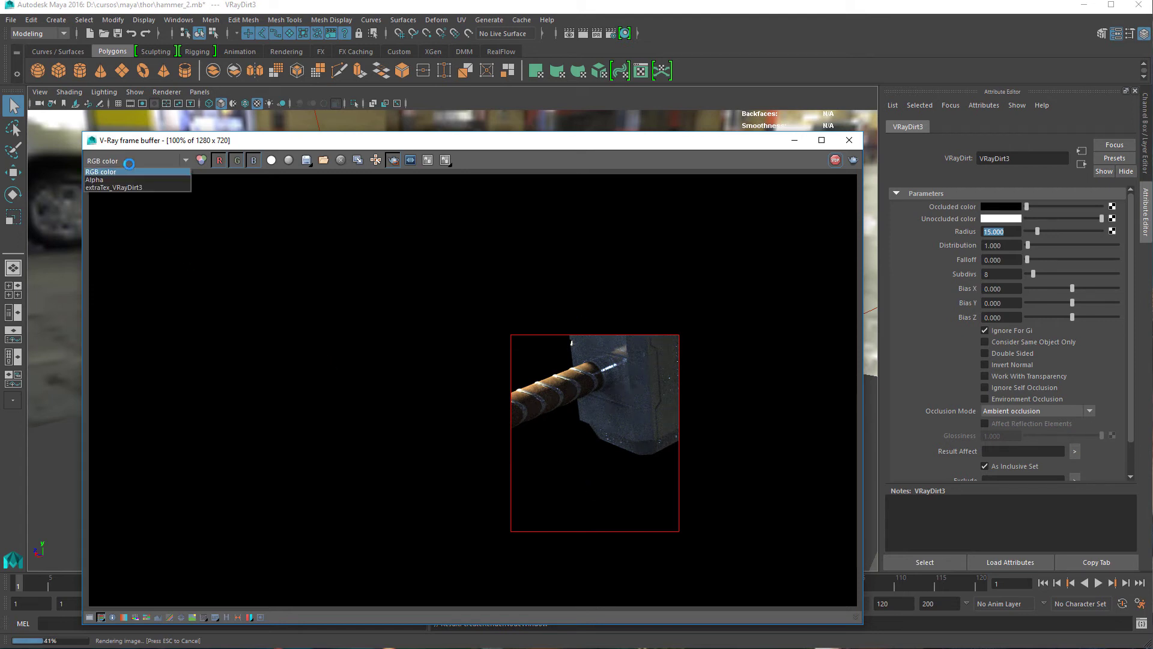
left_click(96, 180)
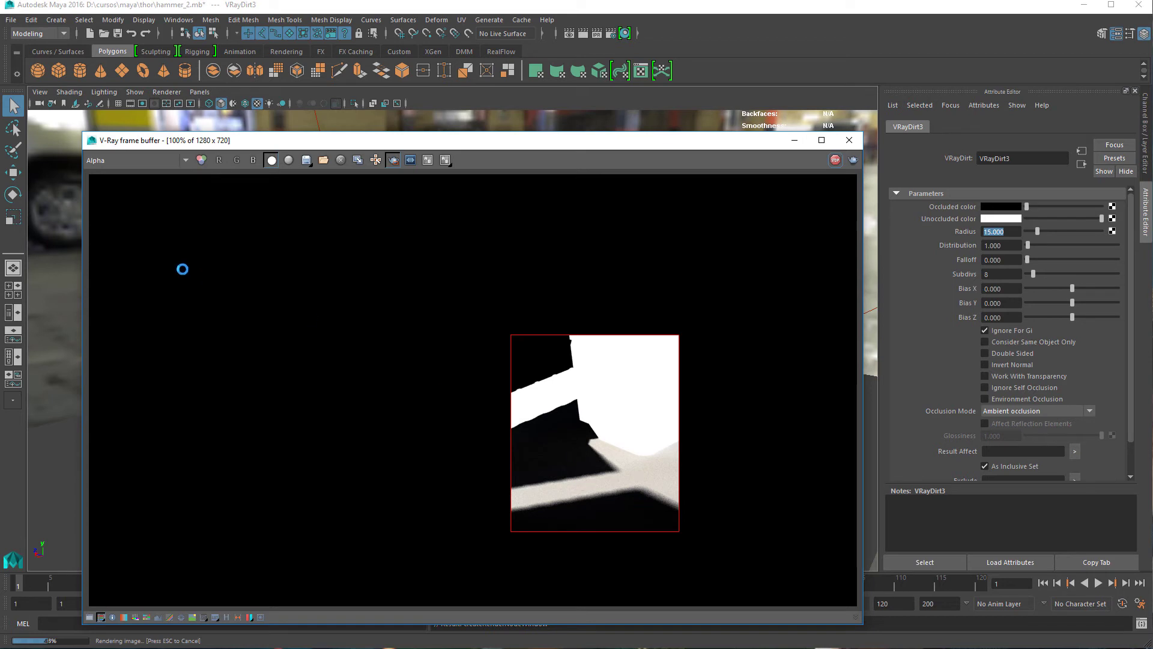
left_click(116, 158)
left_click(110, 187)
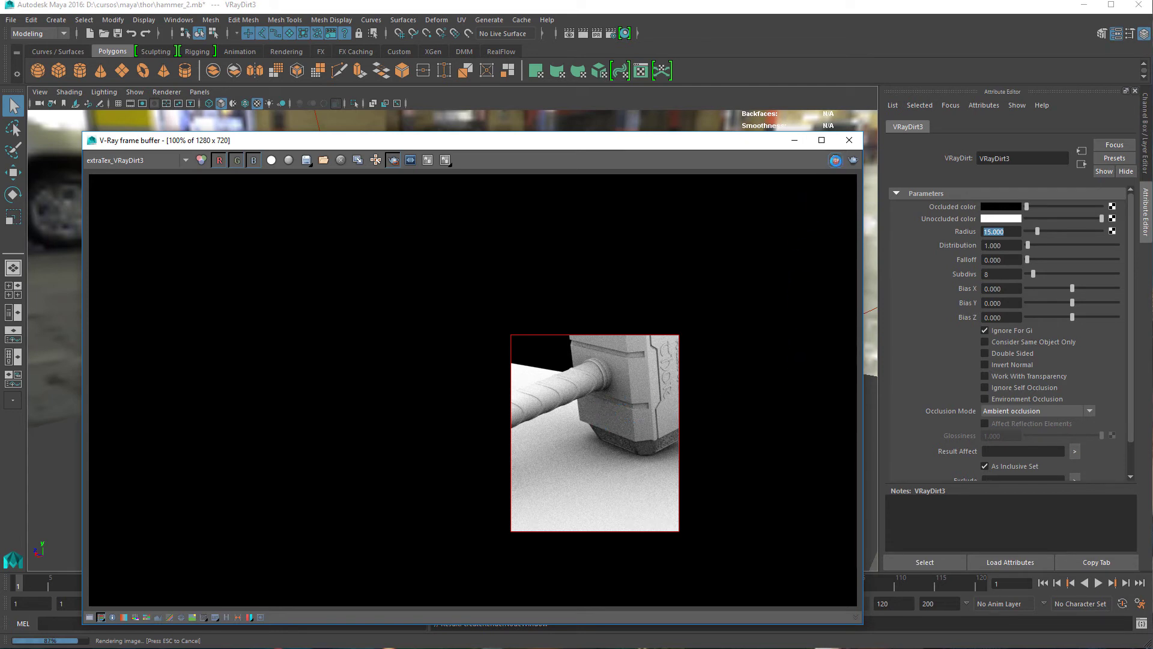
left_click(836, 161)
Set the VRay Dirt texture's Subdivs to 64 and re-render a smaller region at the hammer head's lower edge.
left_click_drag(999, 274, 984, 277)
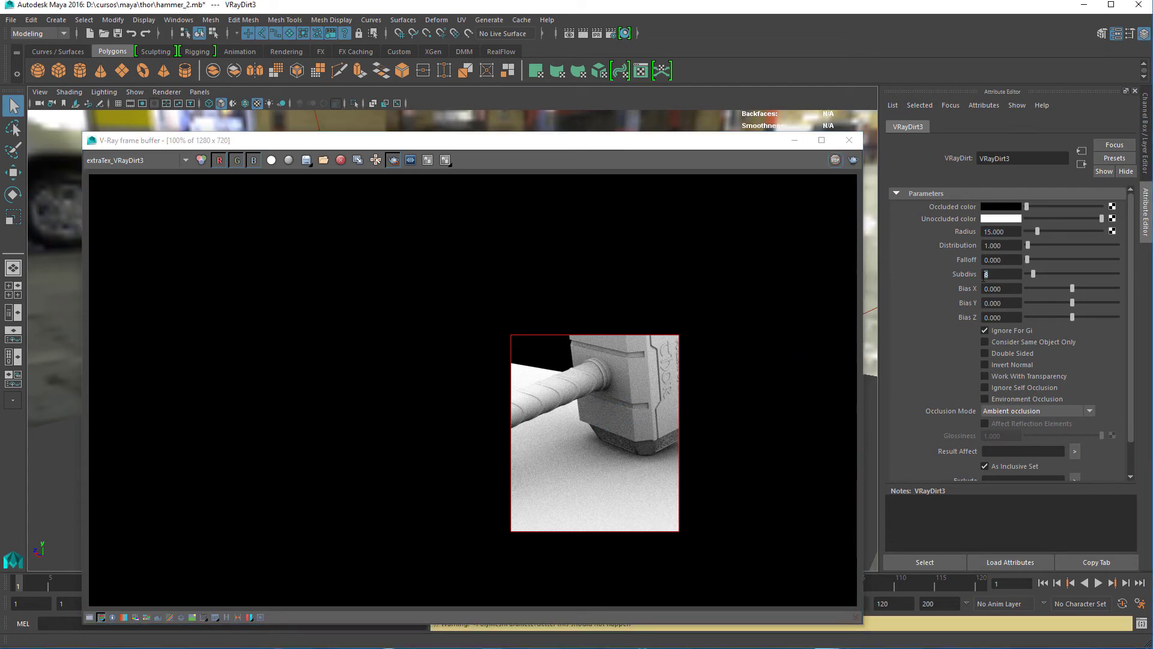
type("64")
key("Return")
left_click_drag(570, 377, 613, 468)
left_click(852, 161)
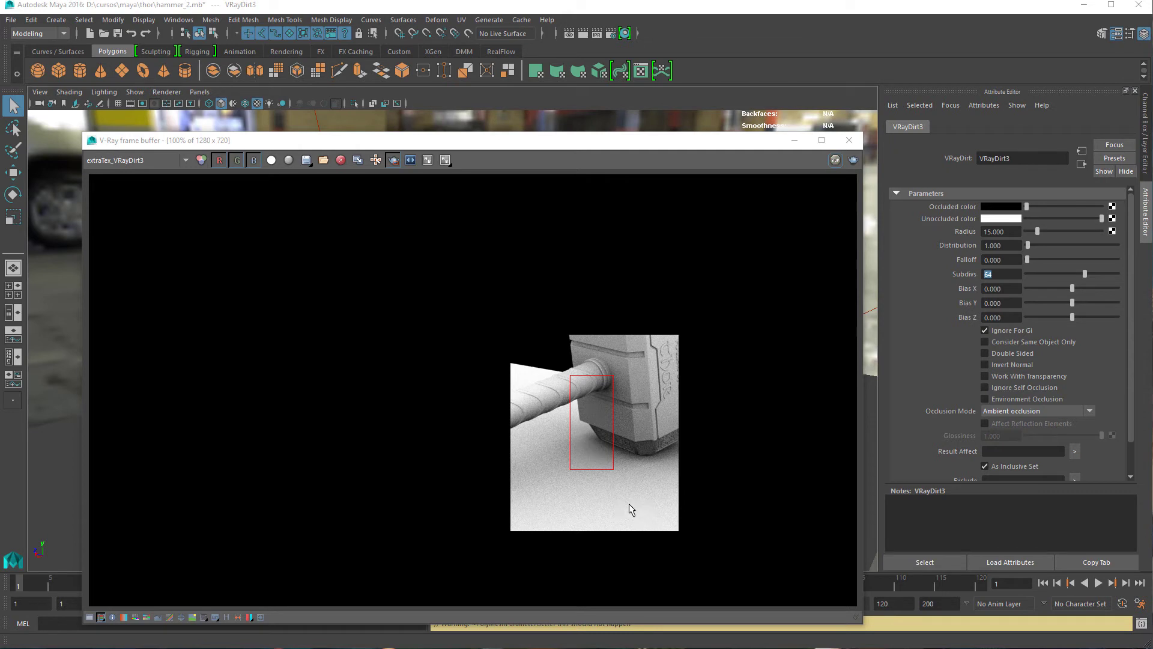
Return the frame buffer to RGB color, turn off region rendering, and close the frame buffer.
left_click(114, 162)
left_click(100, 172)
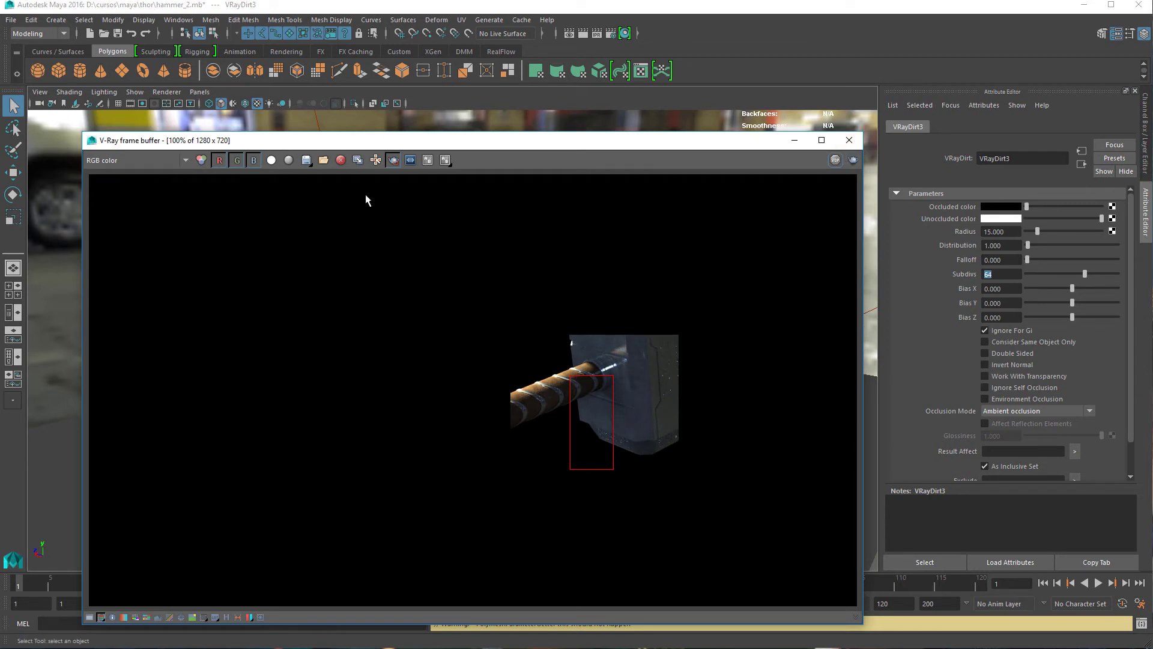
left_click(393, 160)
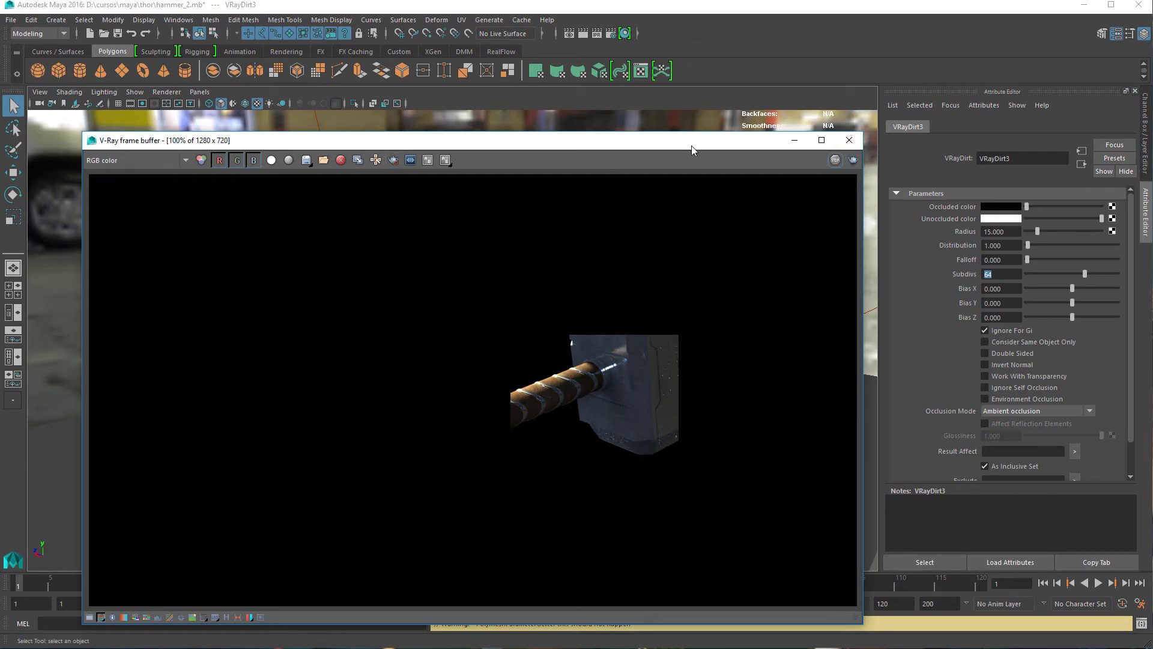
left_click(849, 140)
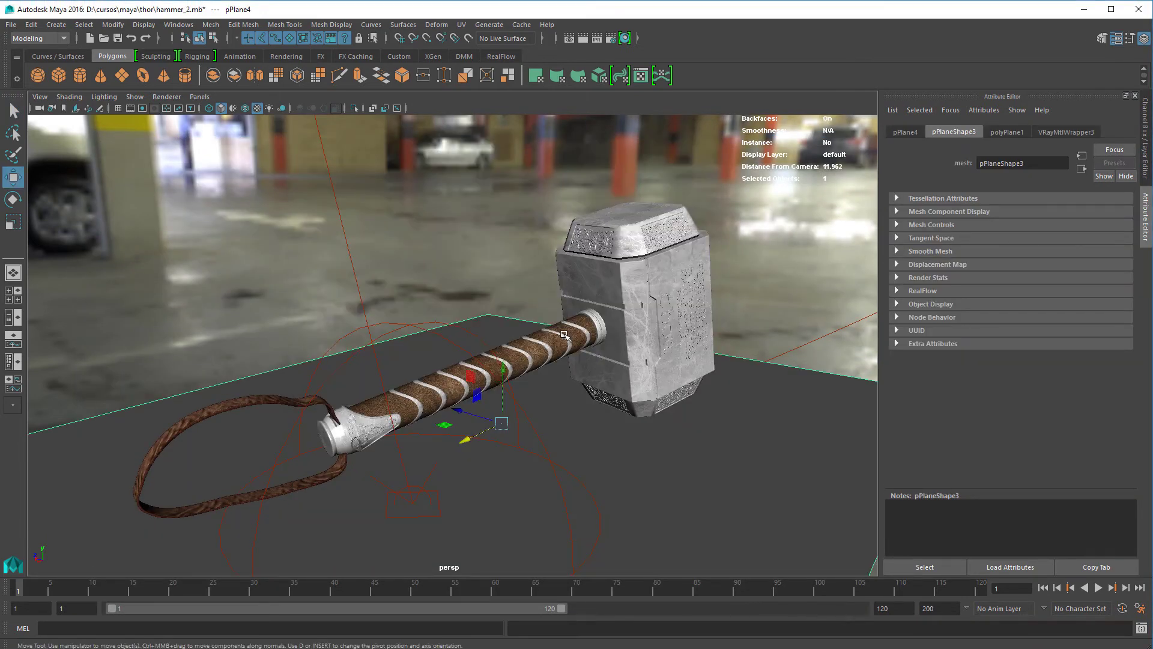
Hide the hammer and the ground plane so only the garage background remains.
left_click(565, 331)
key("ctrl+h")
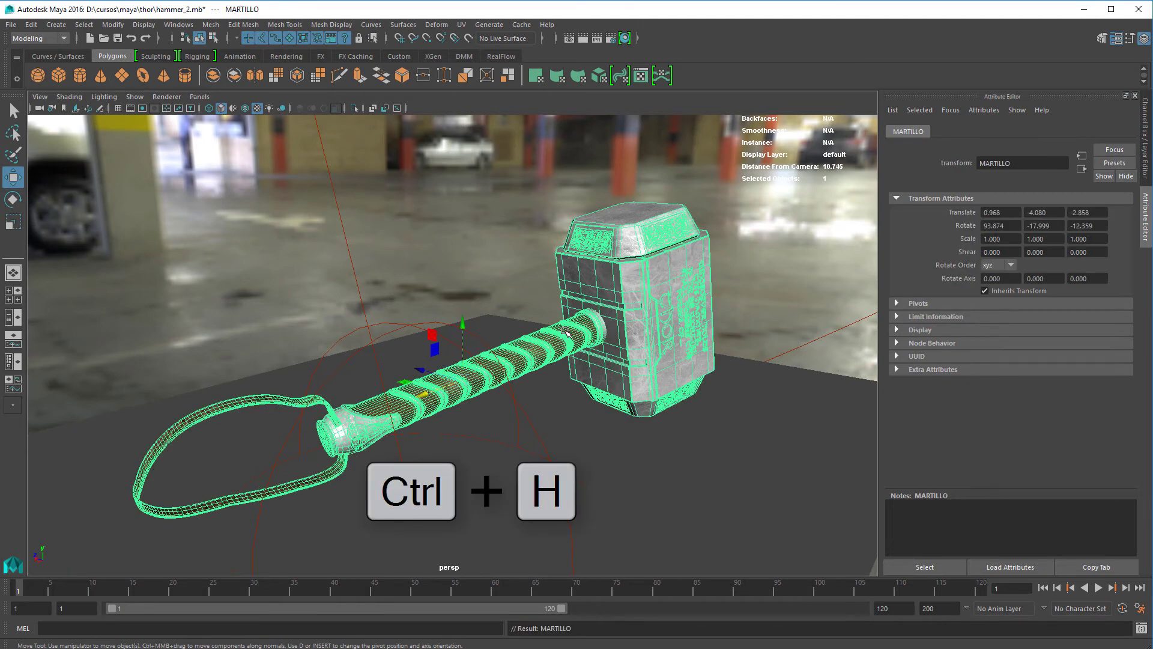
left_click(769, 406, "shift")
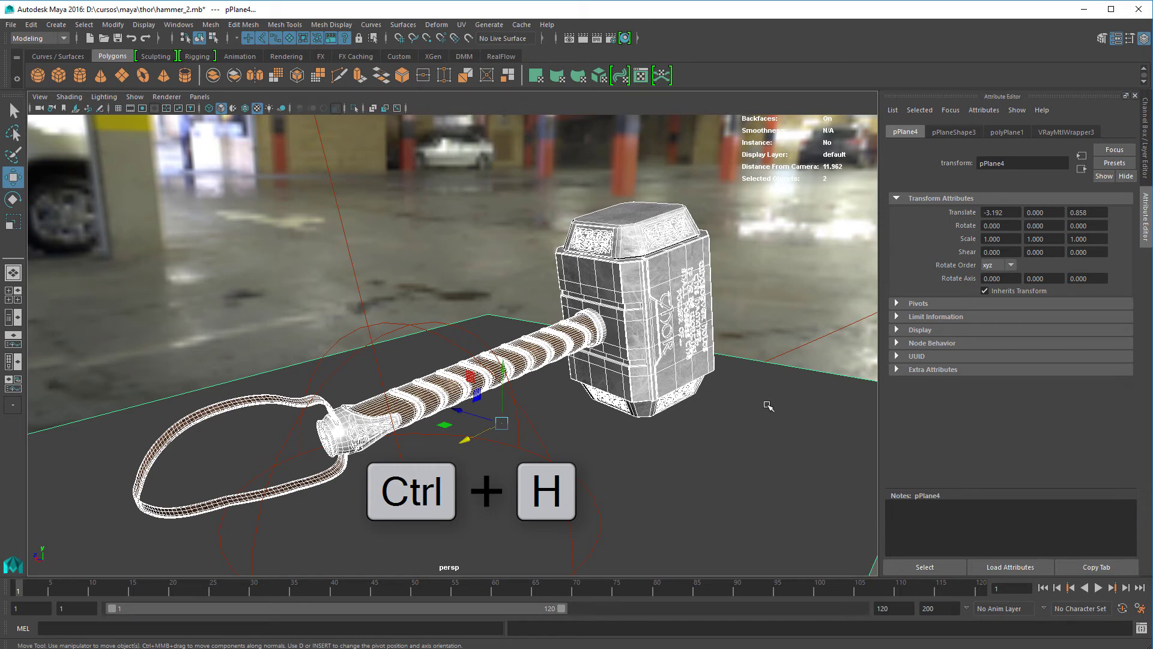
key("ctrl+h")
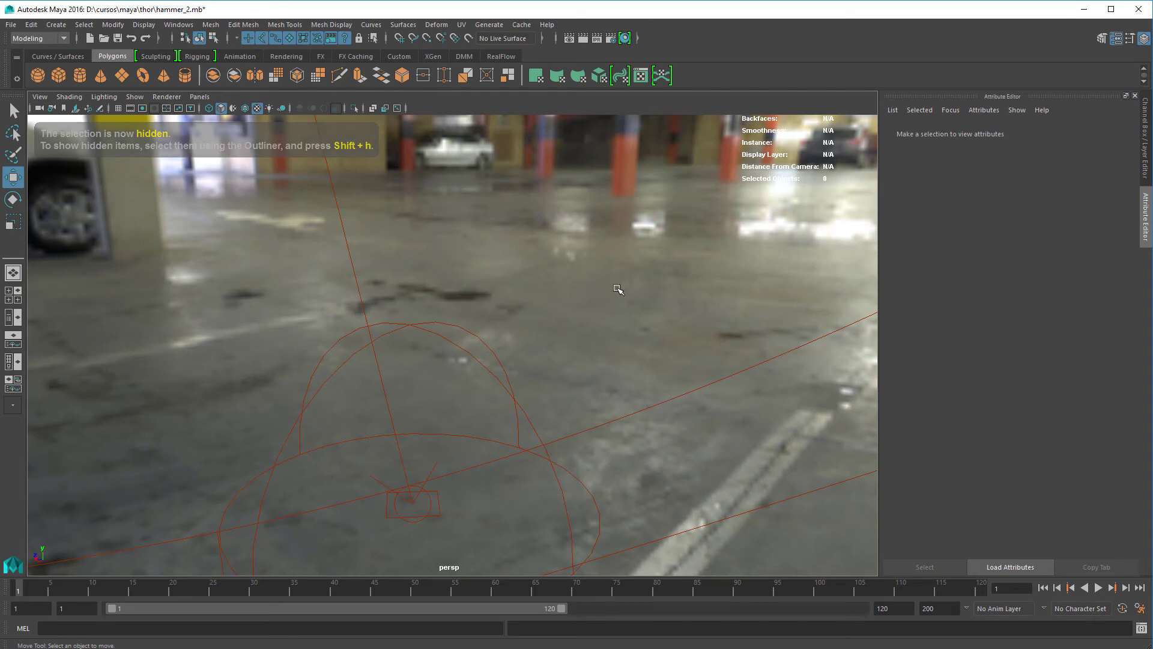
left_click(612, 40)
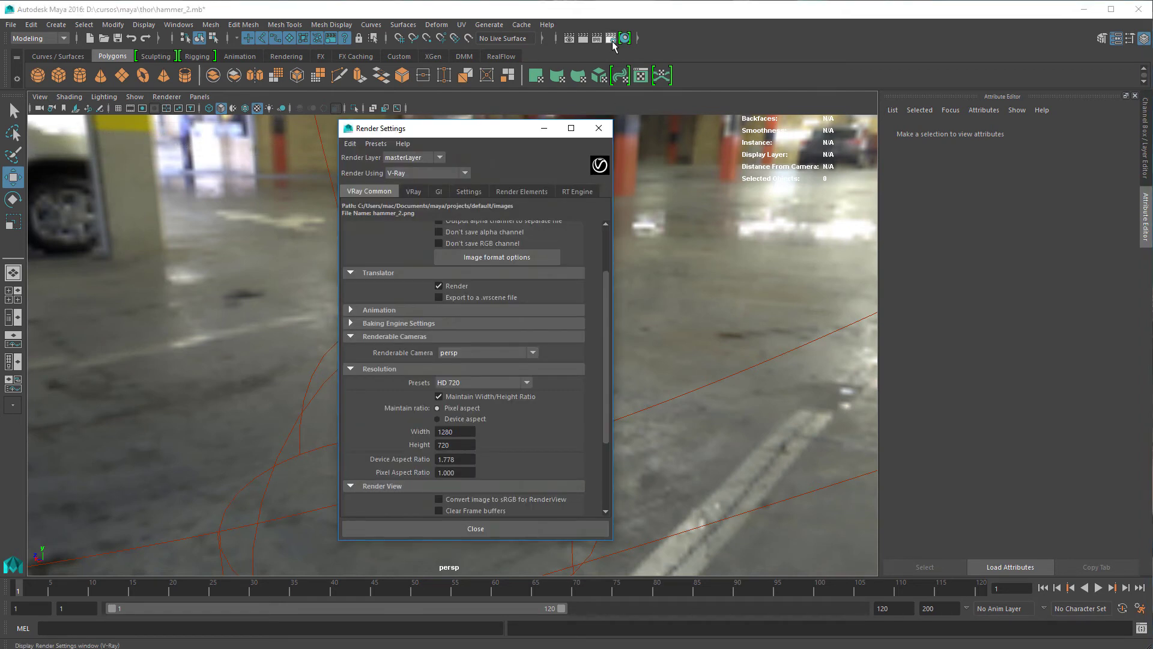
left_click(599, 128)
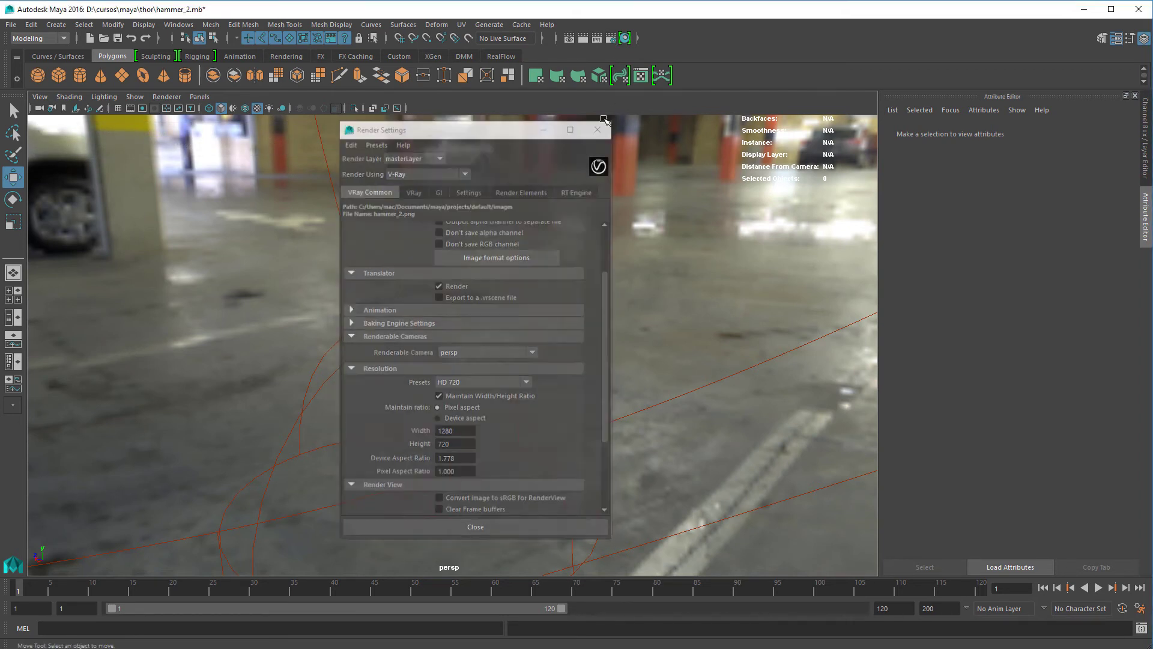
left_click(584, 38)
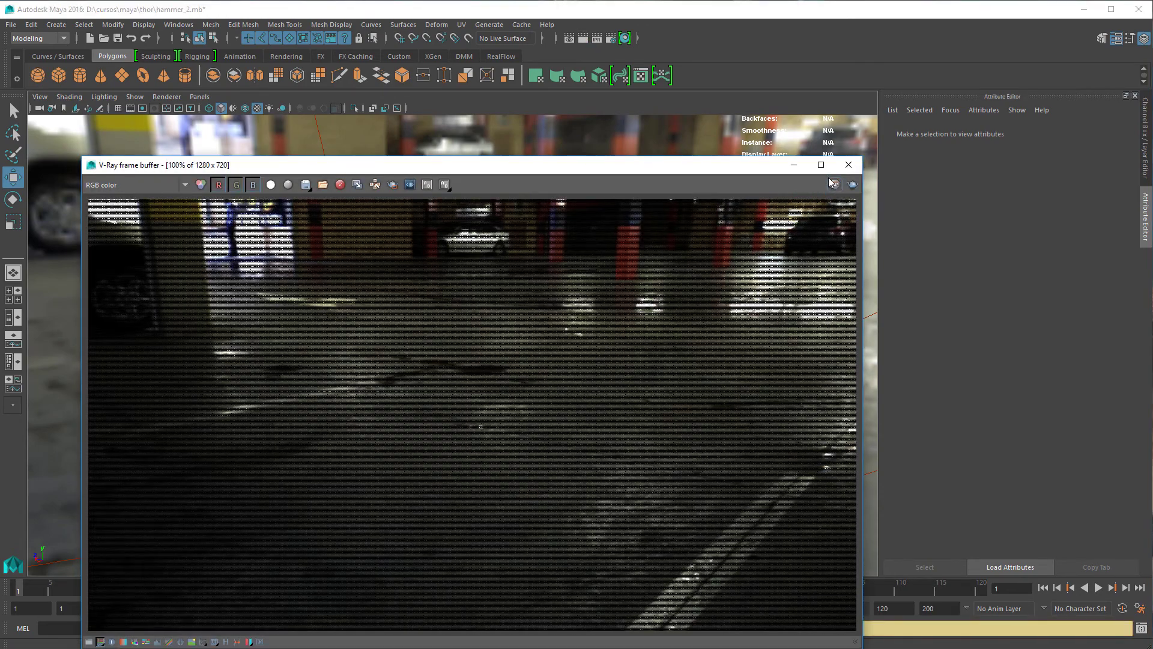
left_click(845, 167)
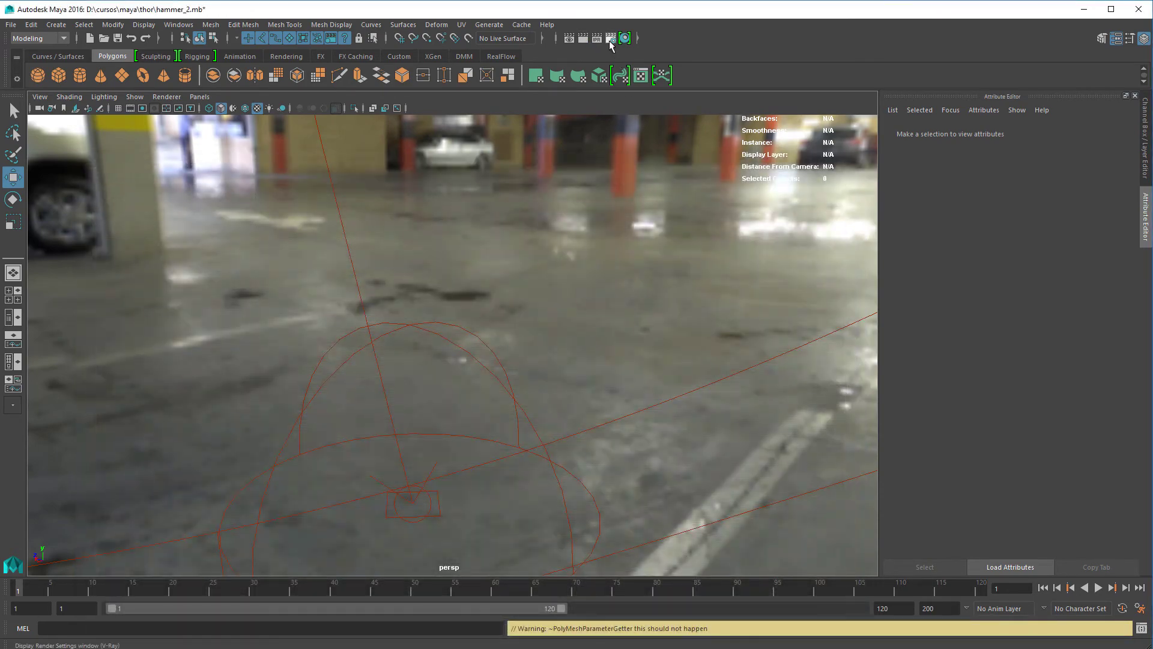
Set the render resolution preset to 1920 x 1080.
left_click(611, 39)
left_click(451, 382)
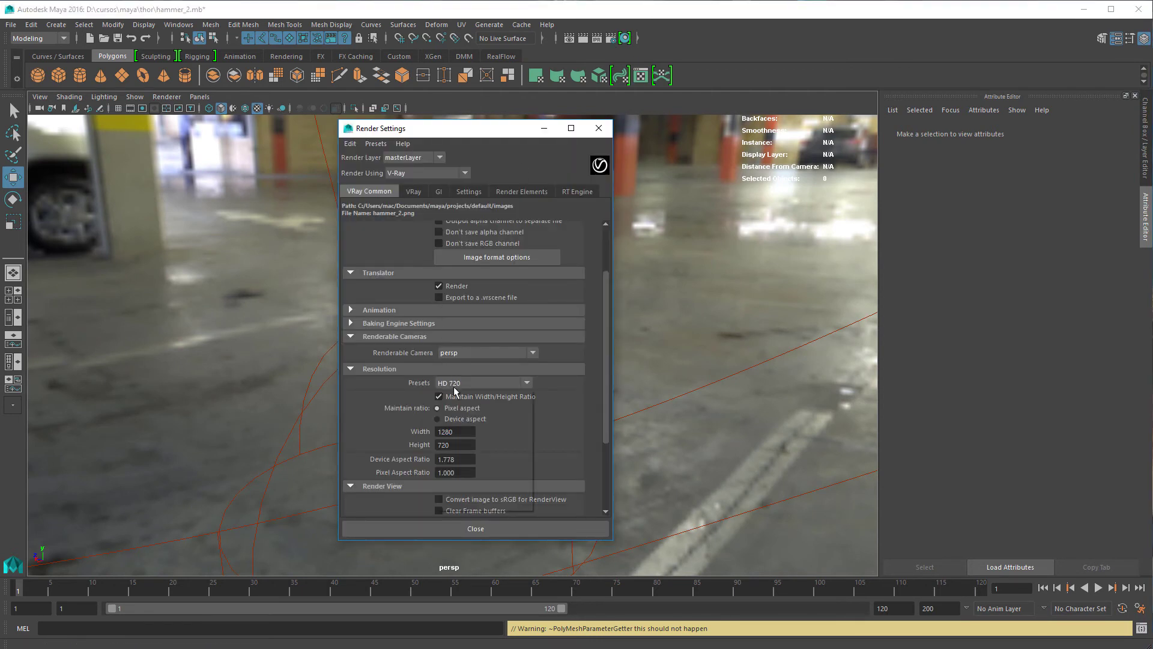
left_click(446, 421)
Enable Ambient Occlusion in the advanced GI settings and close the render settings.
left_click(412, 191)
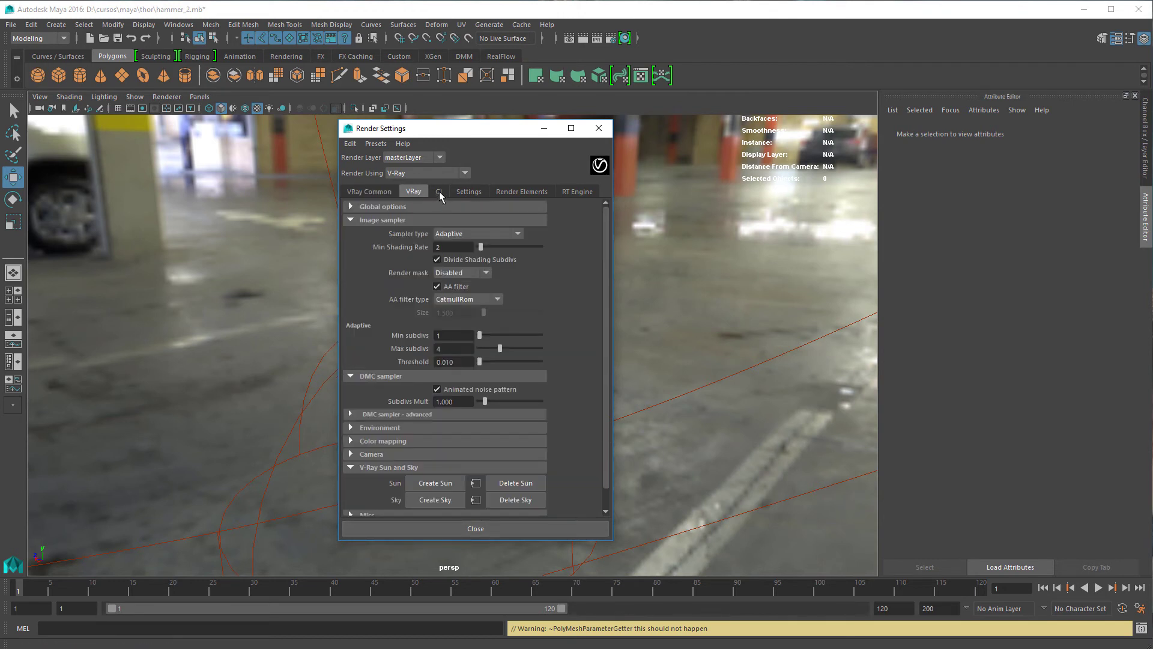
left_click(438, 191)
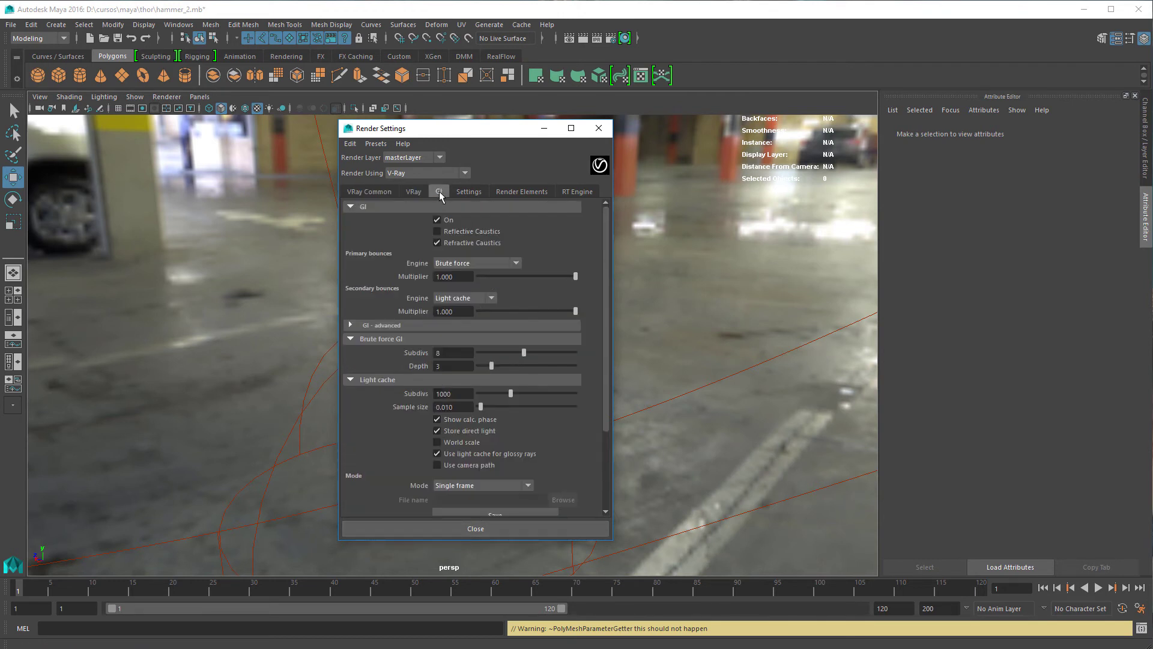
left_click(380, 324)
left_click(440, 394)
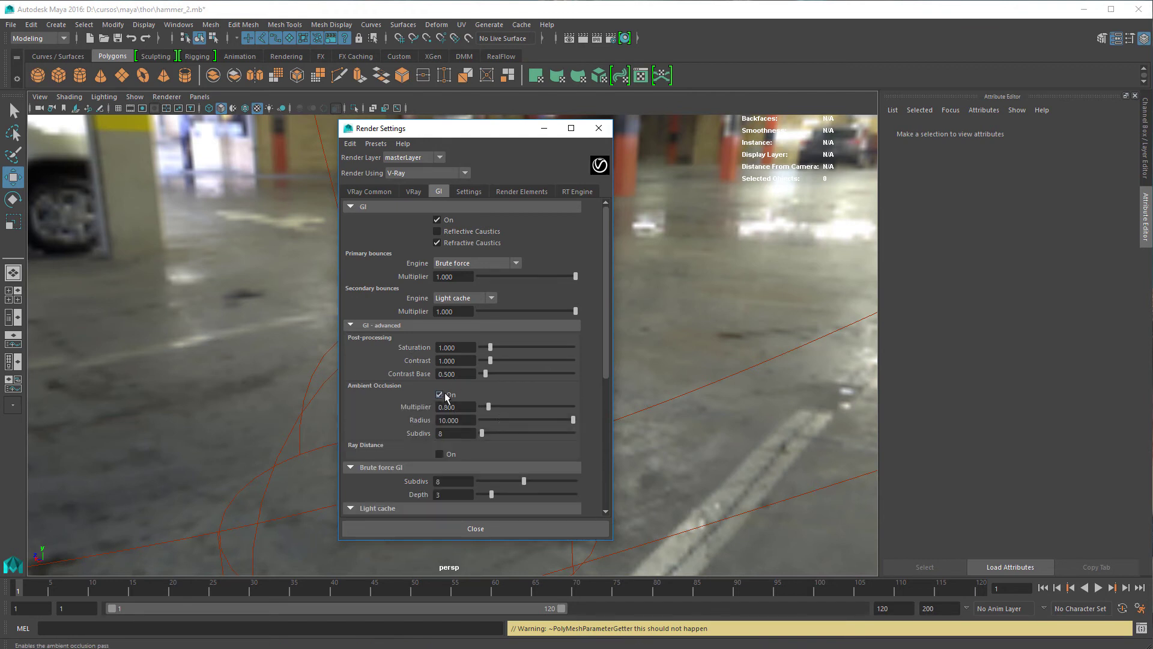
left_click(463, 528)
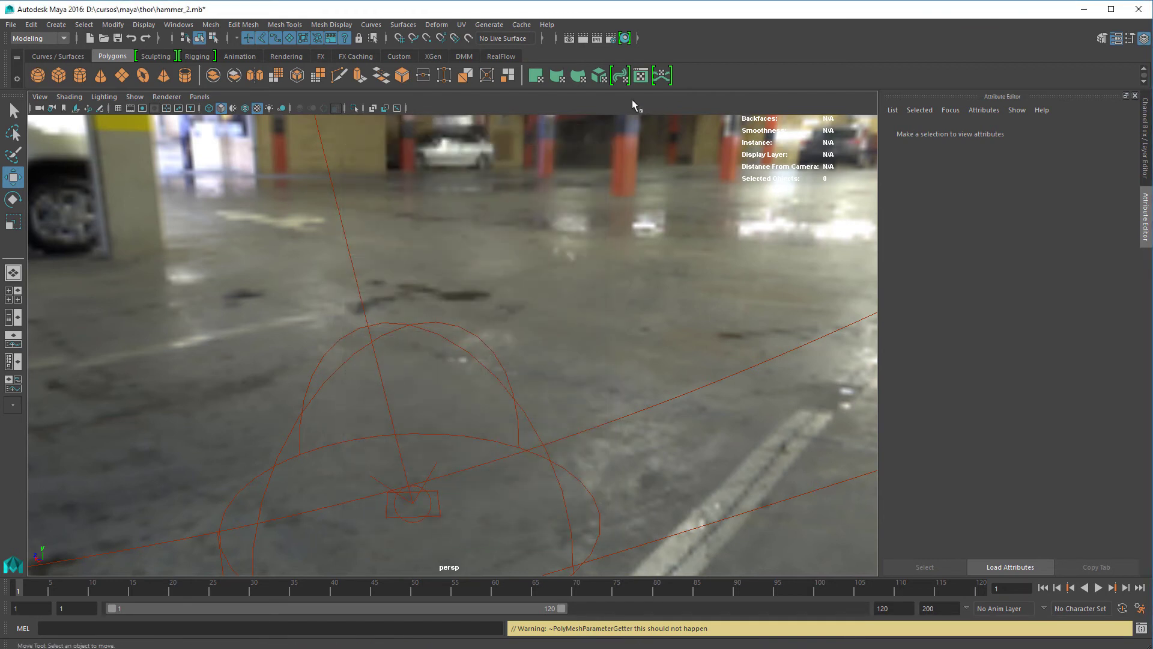
Review the GI and light cache settings, and render the full background frame without the hammer.
left_click(611, 39)
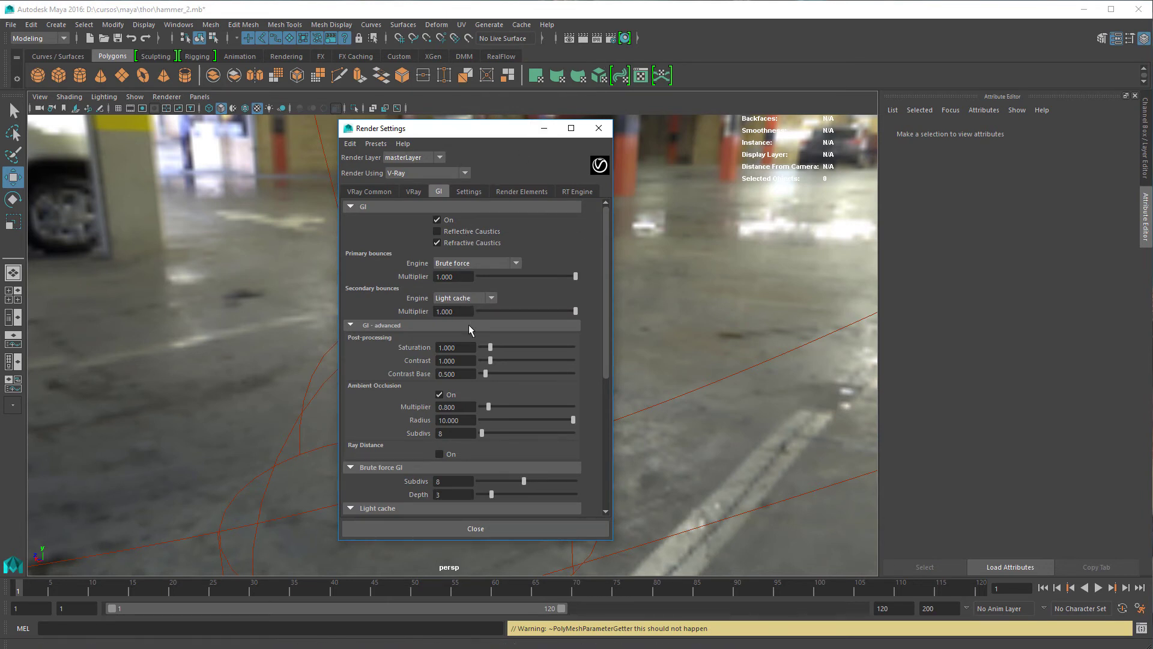
scroll(474, 371, "down", 2)
scroll(475, 371, "down", 3)
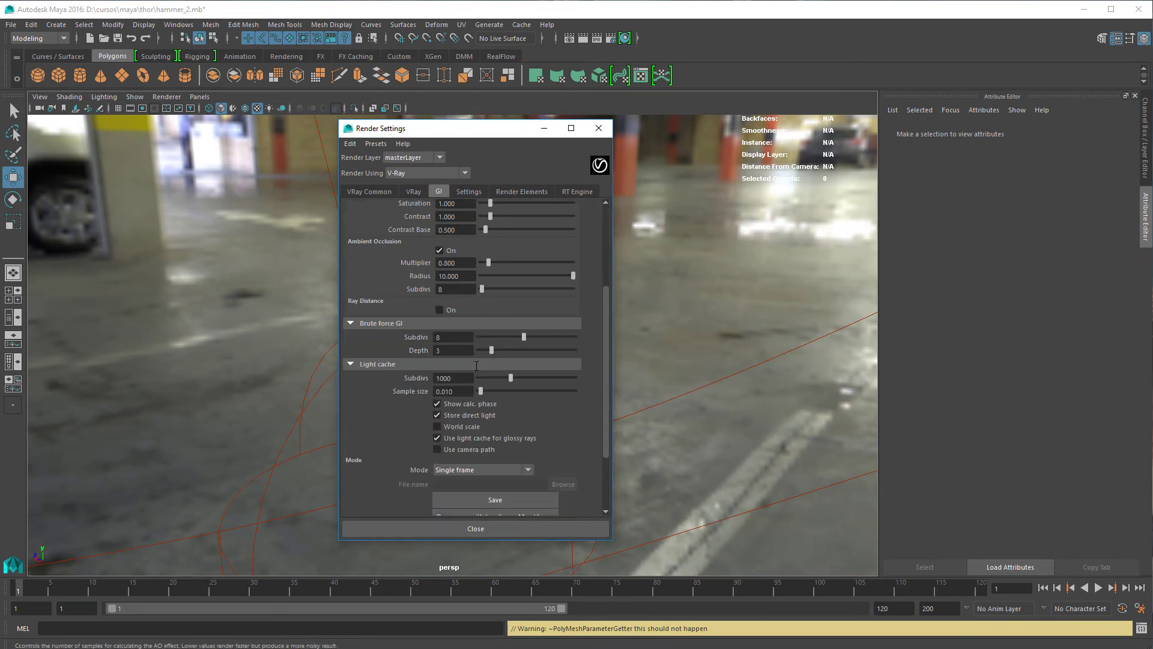
scroll(476, 366, "down", 2)
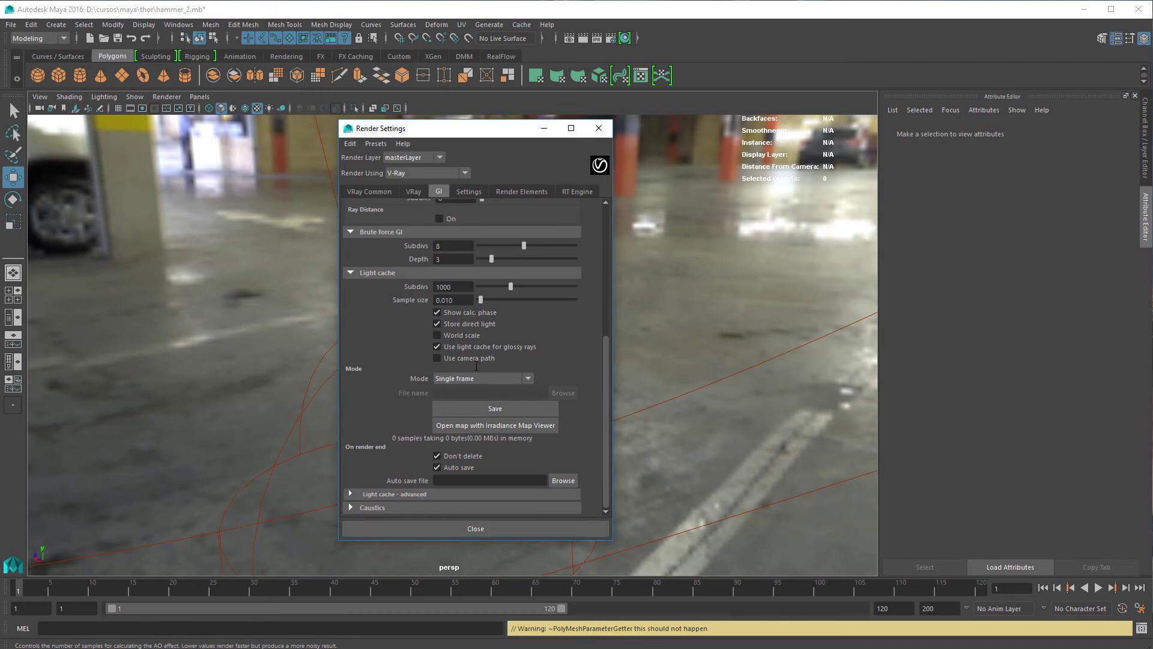
left_click(599, 128)
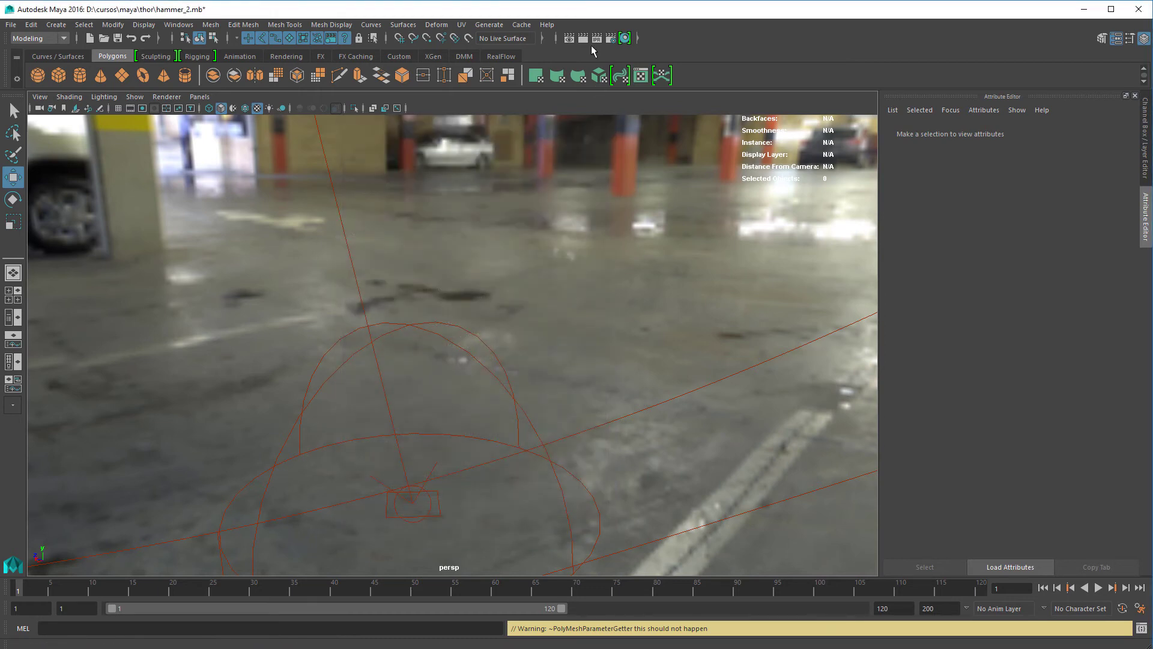
left_click(583, 38)
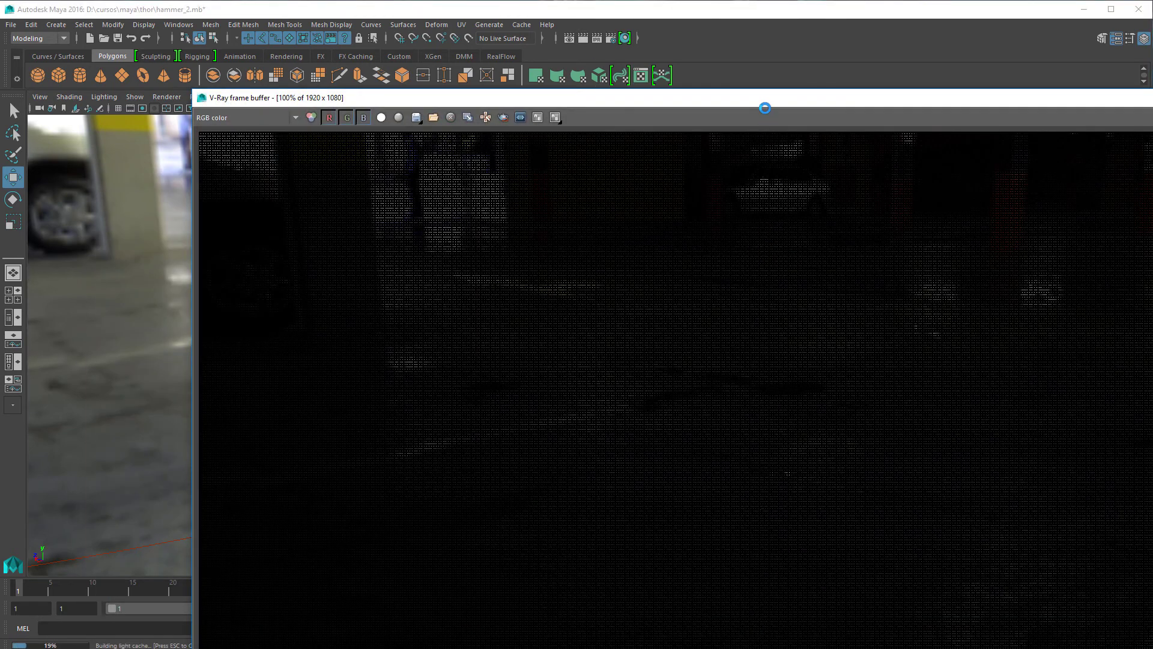
left_click_drag(765, 100, 551, 15)
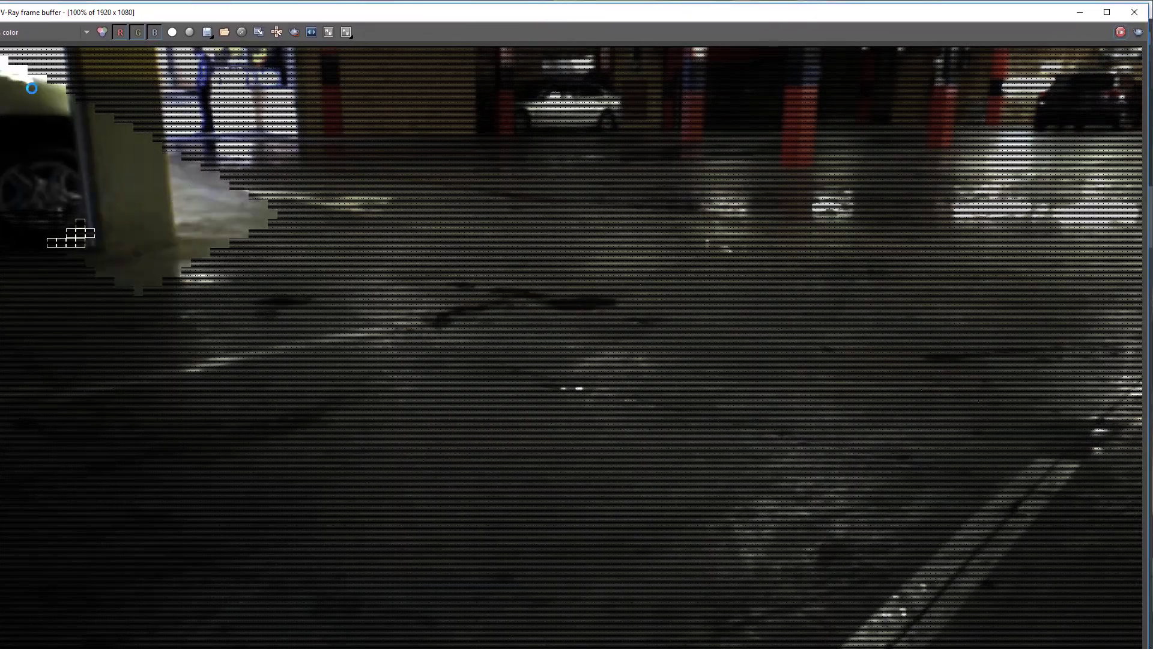
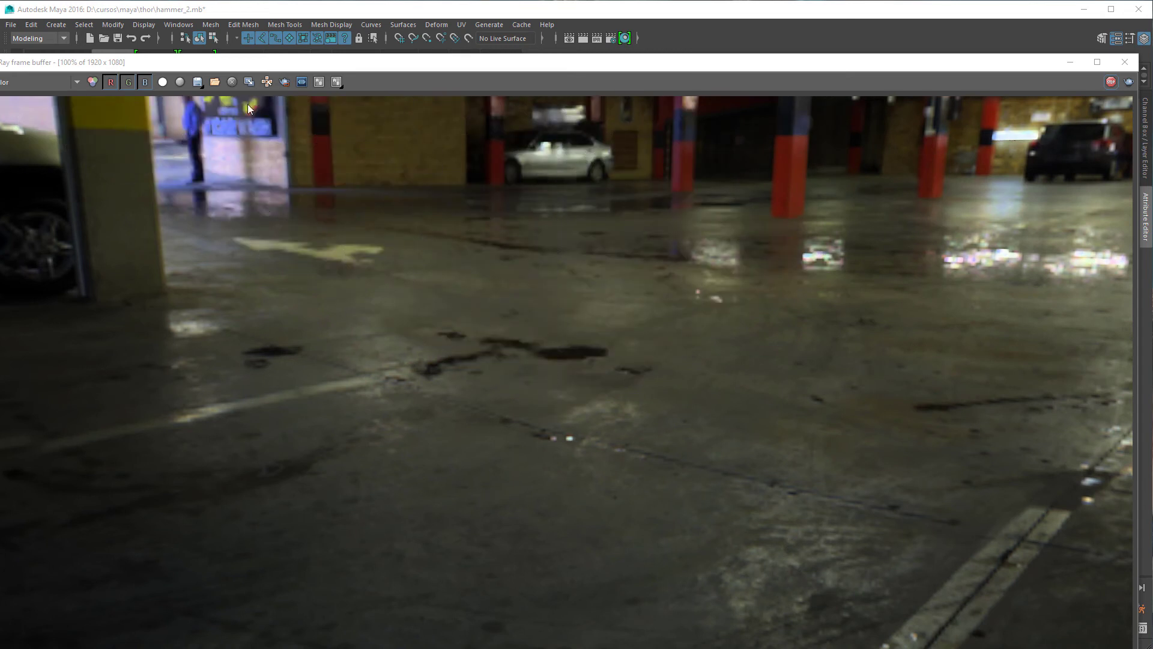
Save the rendered background as a PNG image named fondo in the thor folder.
left_click(198, 81)
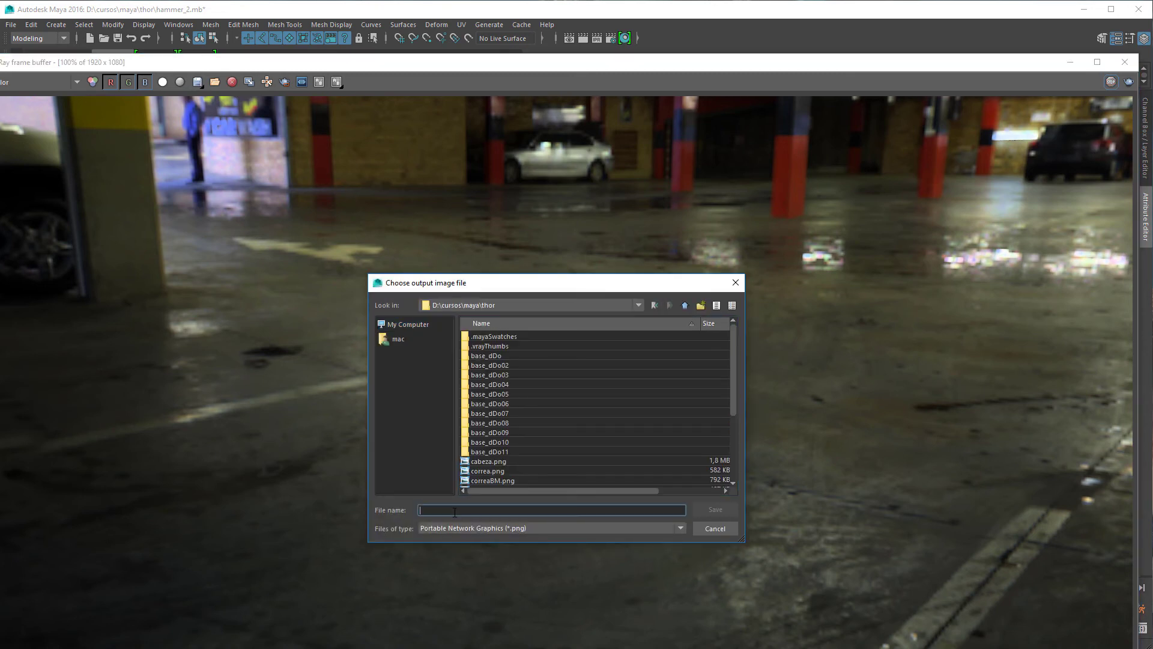
type("fondo")
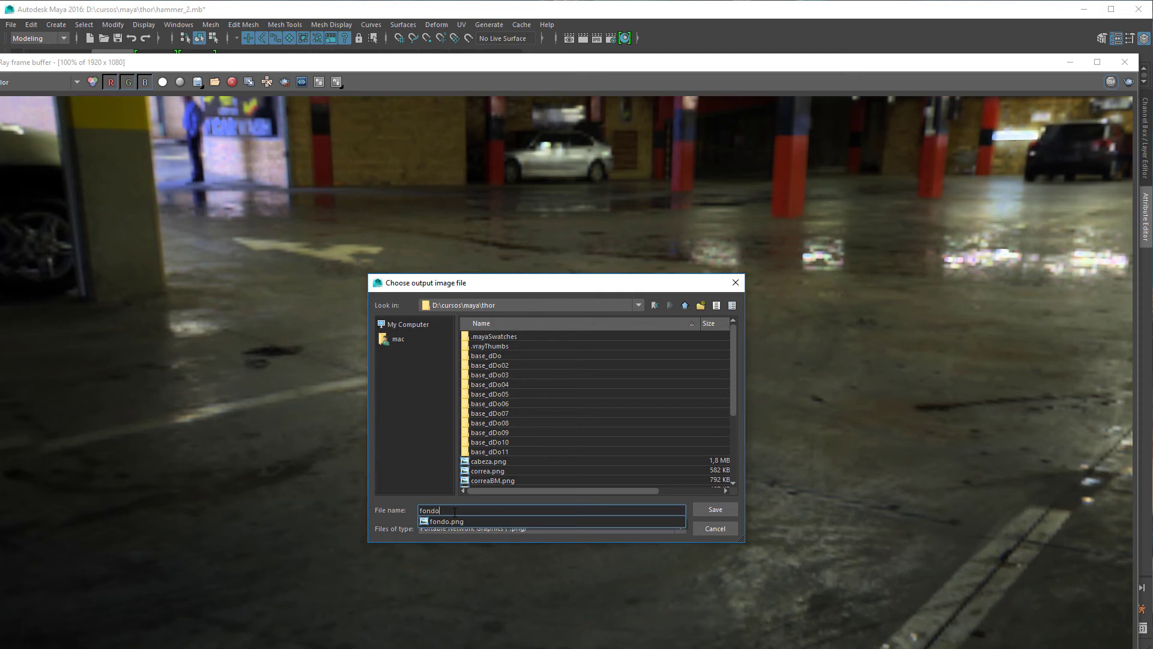
key("Return")
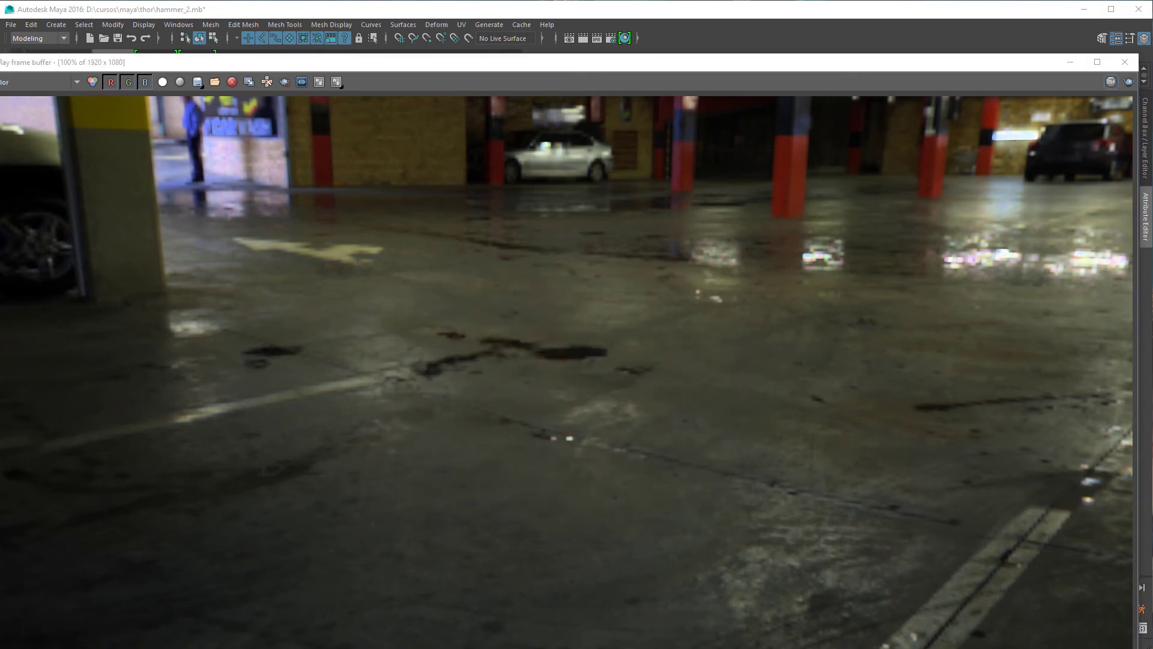
Minimize the frame buffer and show all hidden objects so the hammer and floor plane return to the scene.
left_click(1071, 62)
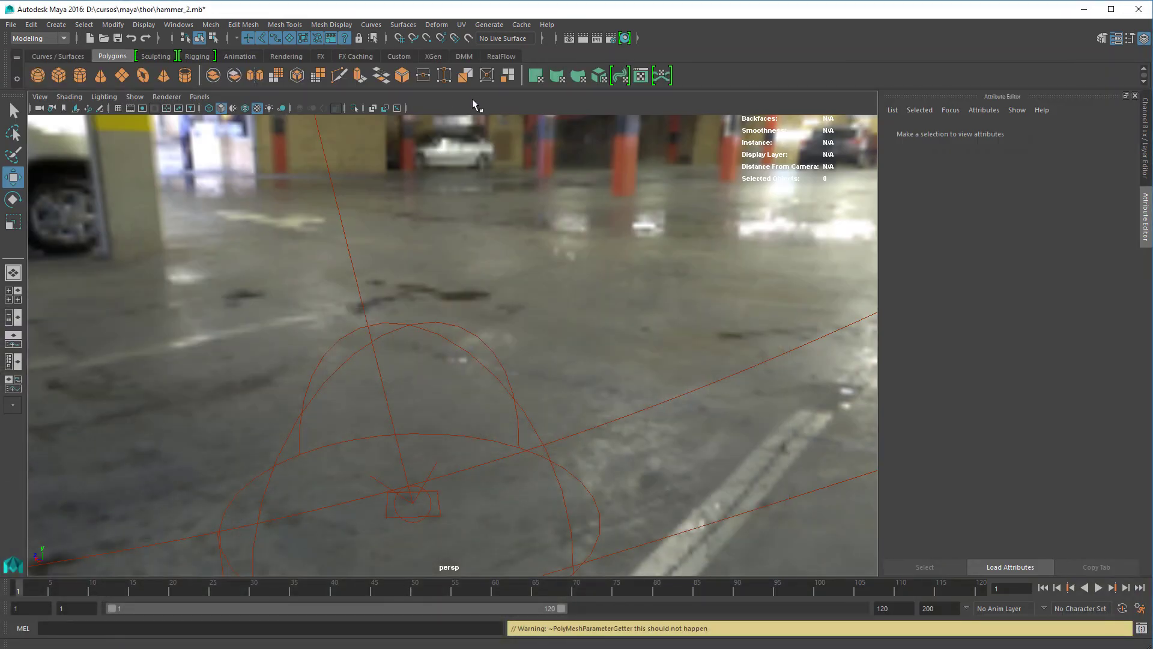
left_click(143, 24)
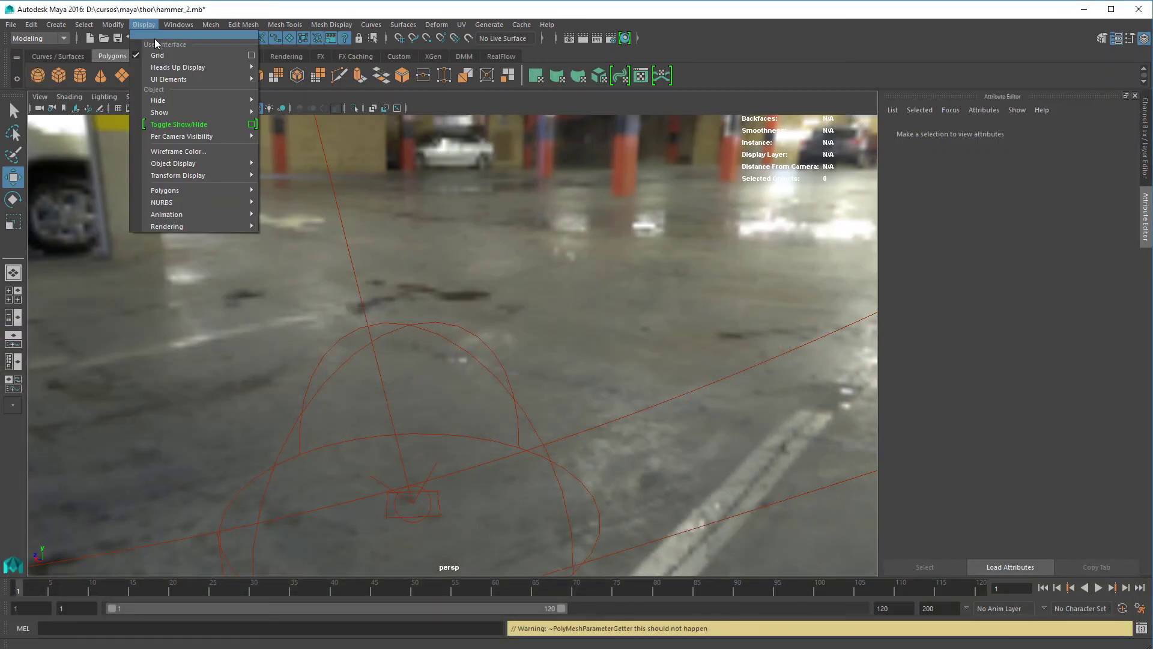
mouse_move(162, 113)
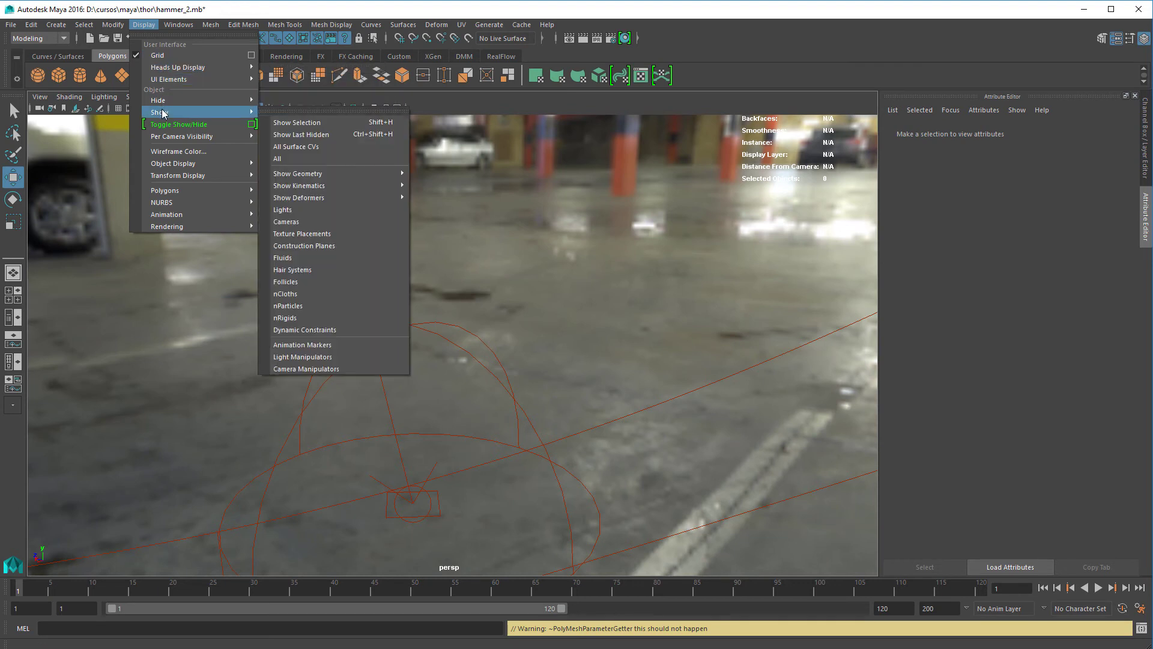
left_click(280, 158)
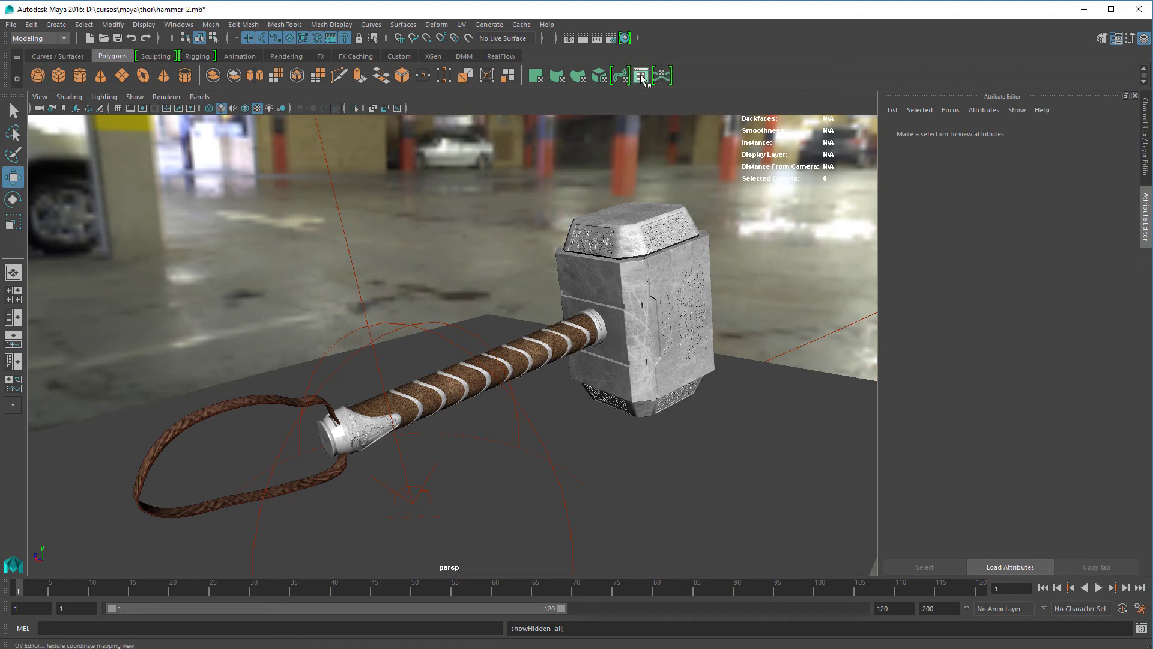
Disconnect the V-Ray sky from the environment's background texture in the render settings and minimize that window.
left_click(609, 37)
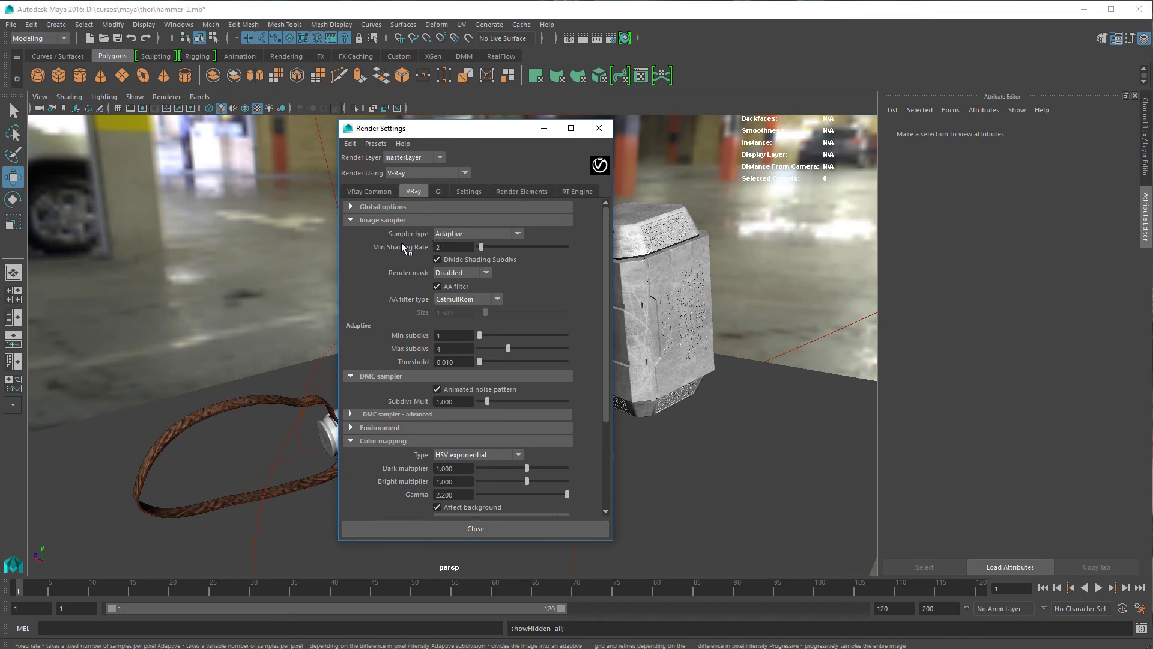
left_click(369, 429)
scroll(498, 424, "down", 2)
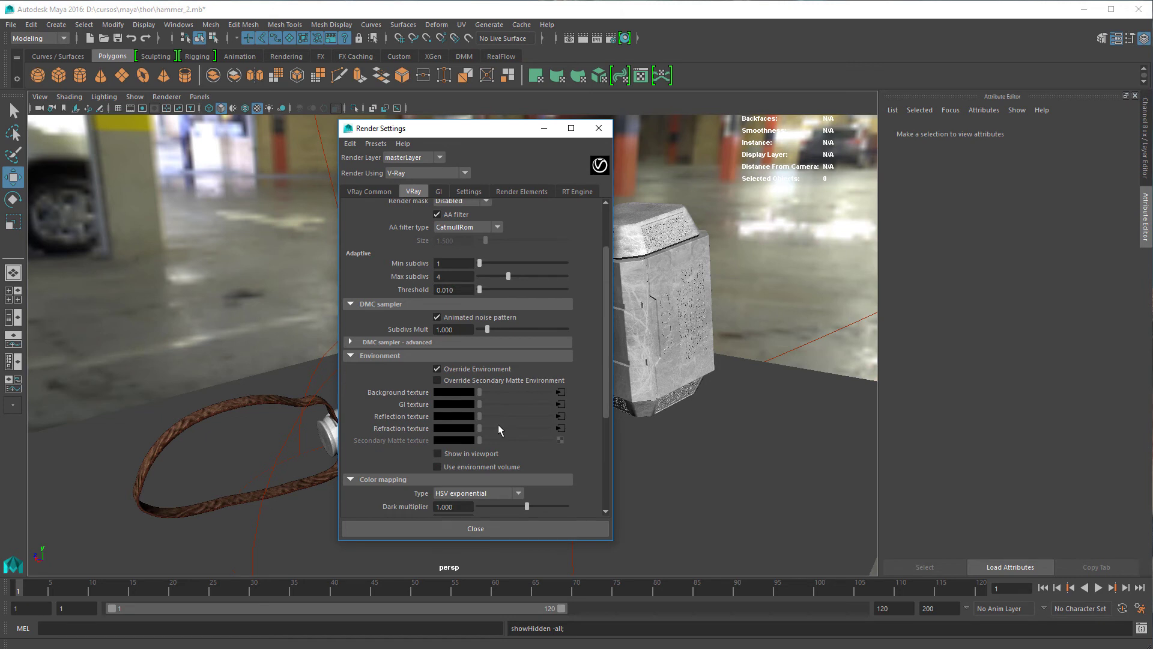
right_click(420, 393)
left_click(444, 421)
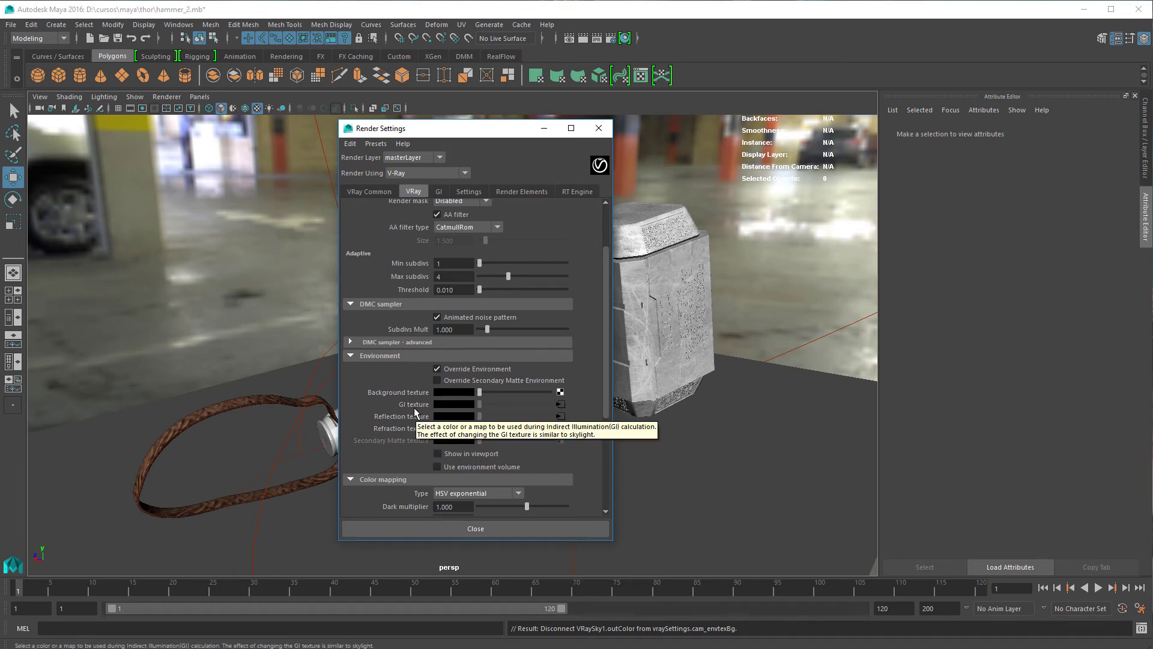
left_click(543, 129)
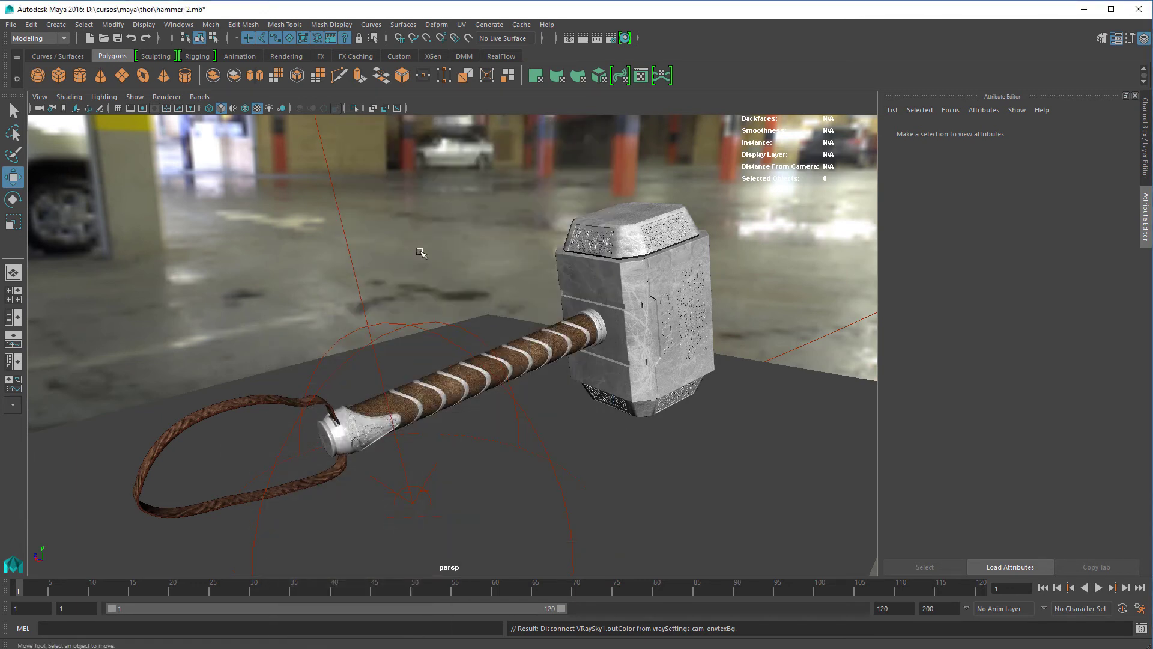
Review the dome light's texture and Invisible options, and render the hammer frame with mouse tracking on.
left_click(443, 324)
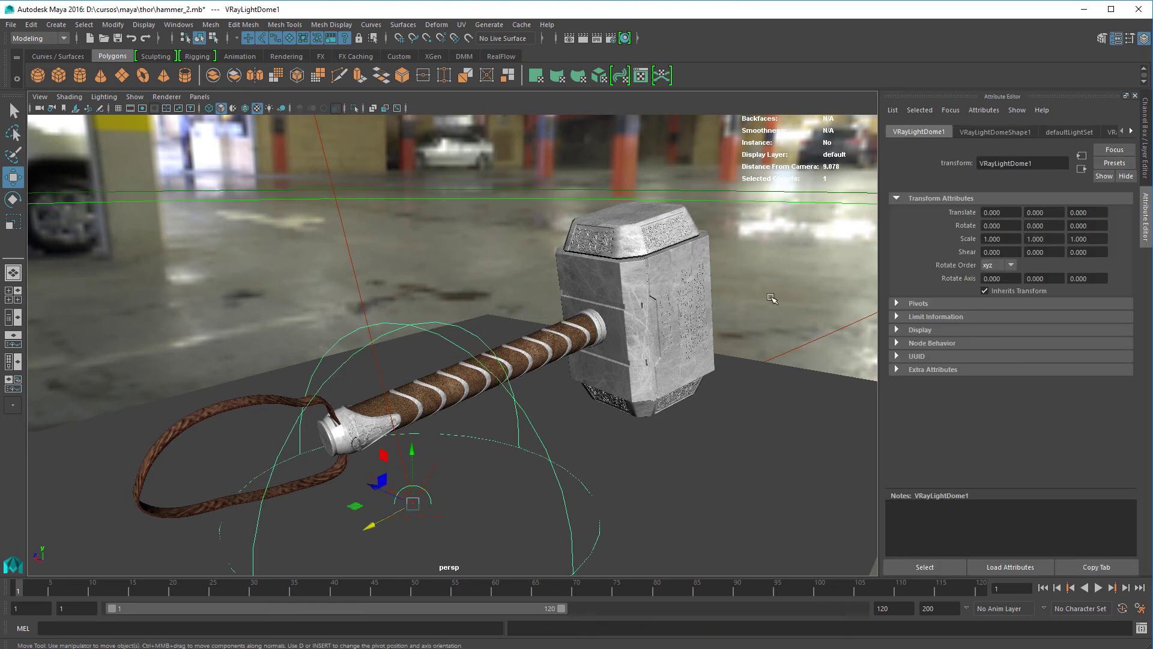
left_click(990, 132)
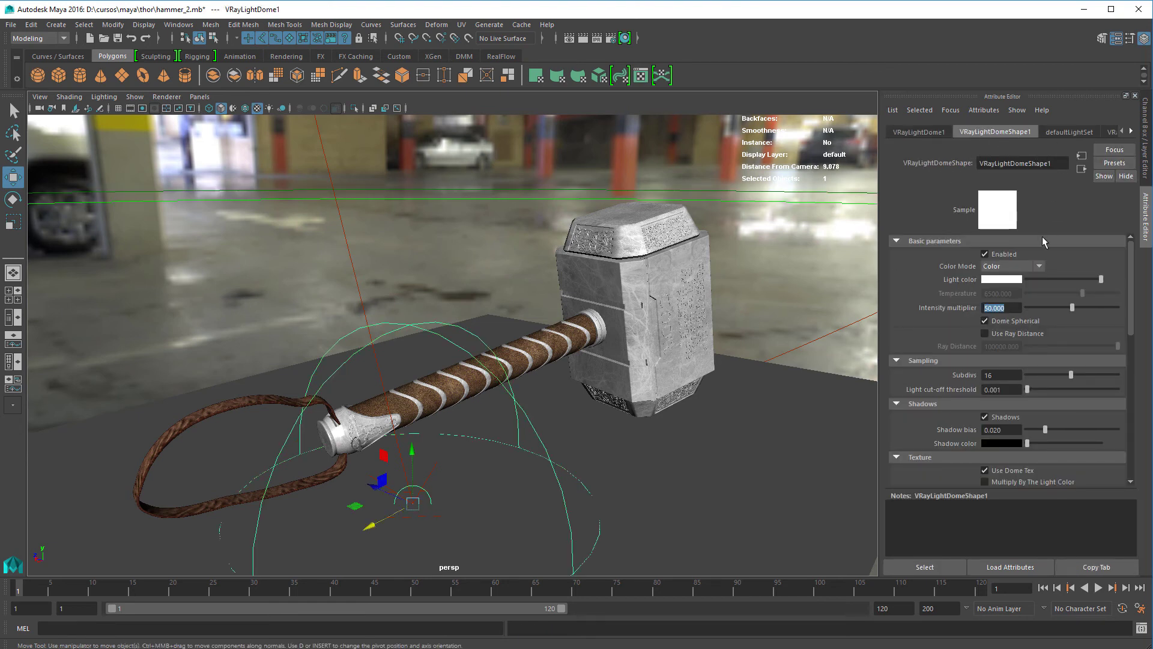
scroll(1009, 385, "down", 5)
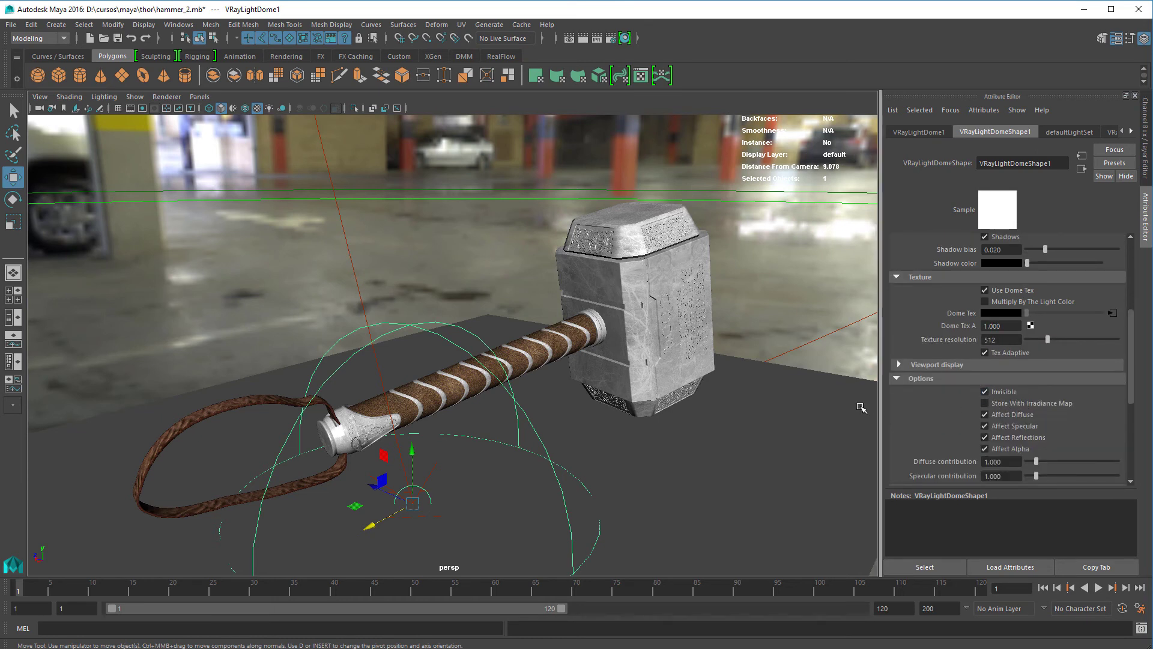
left_click(583, 40)
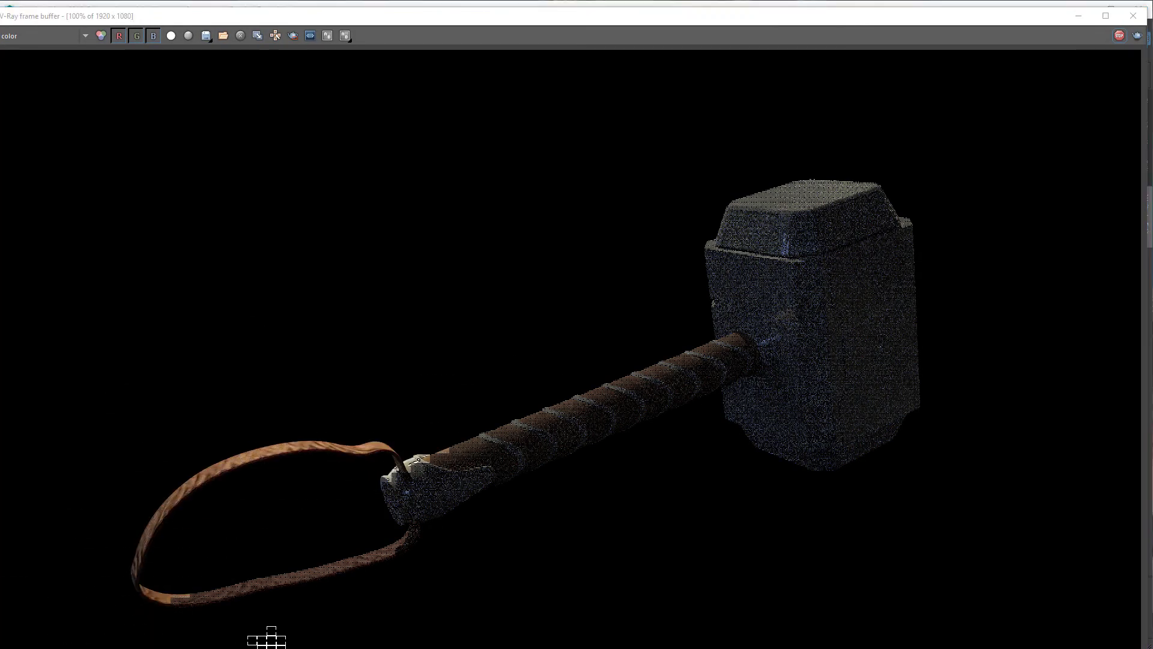
left_click(275, 36)
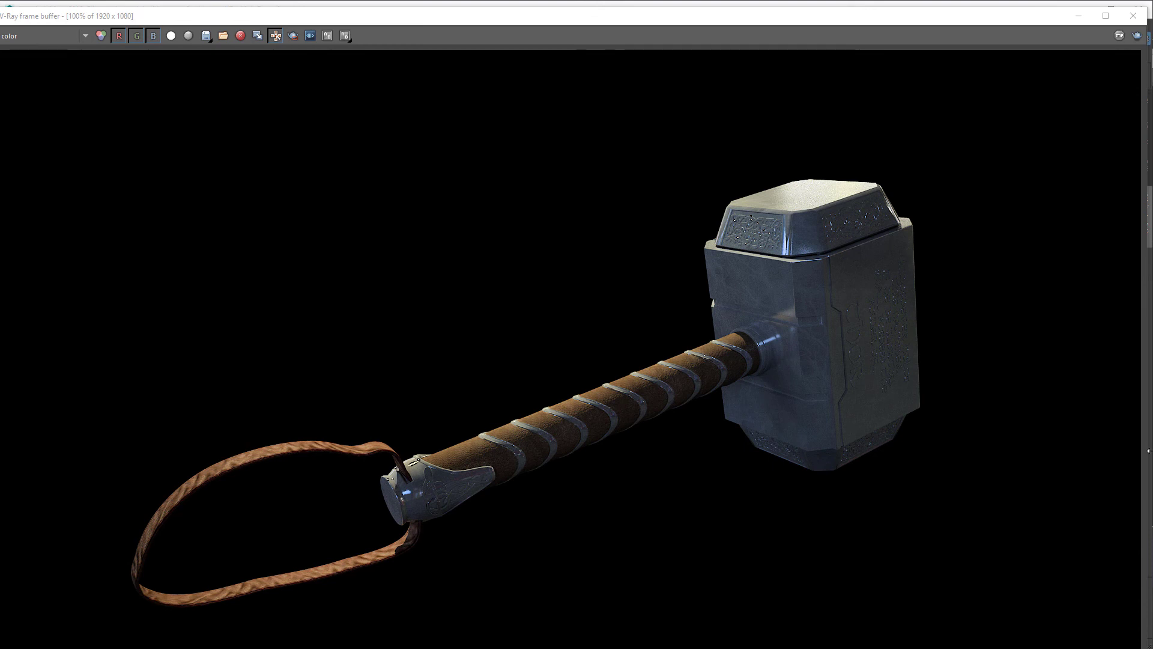
Examine the extraTex_VRayDirt2 occlusion pass in the V-Ray frame buffer.
left_click(45, 37)
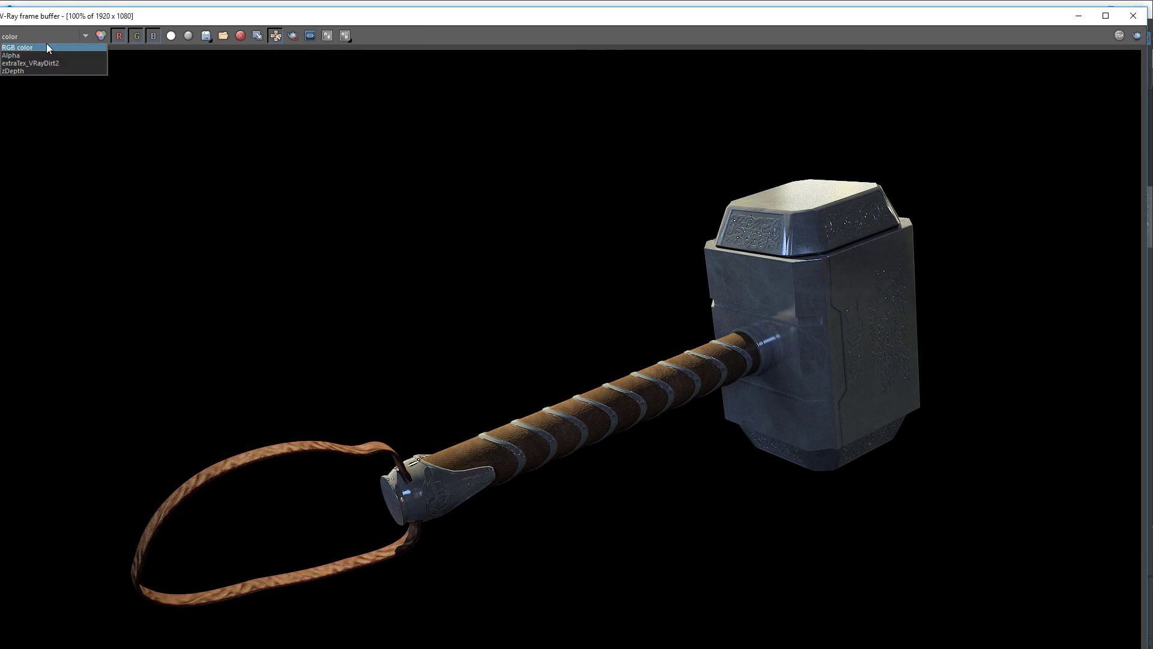
left_click(39, 62)
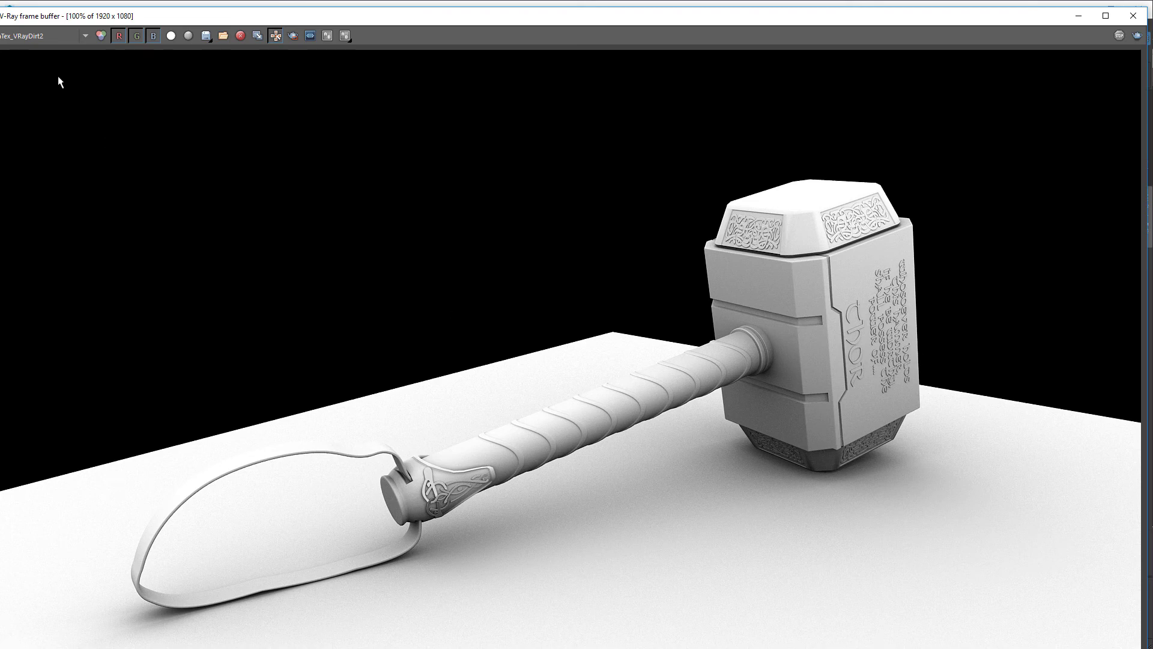
left_click(38, 34)
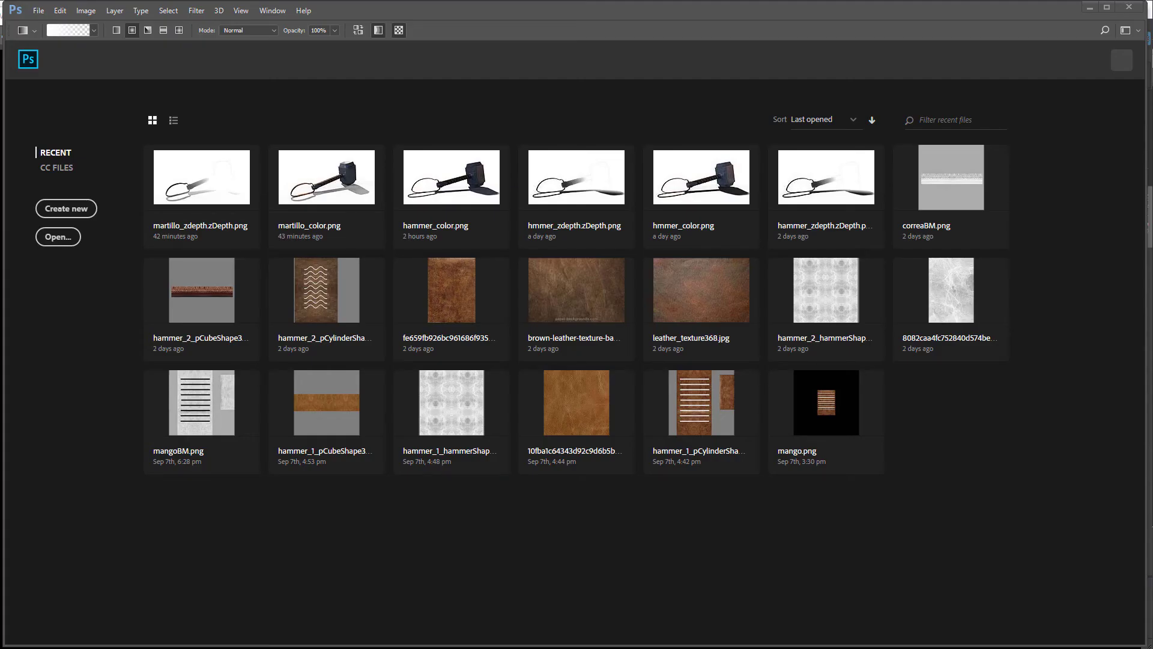
Switch to Photoshop, open martillo_color.png and place the martillo_occ.extraTex_VRayDirt2 image over it at full size.
left_click_drag(1152, 464, 982, 465)
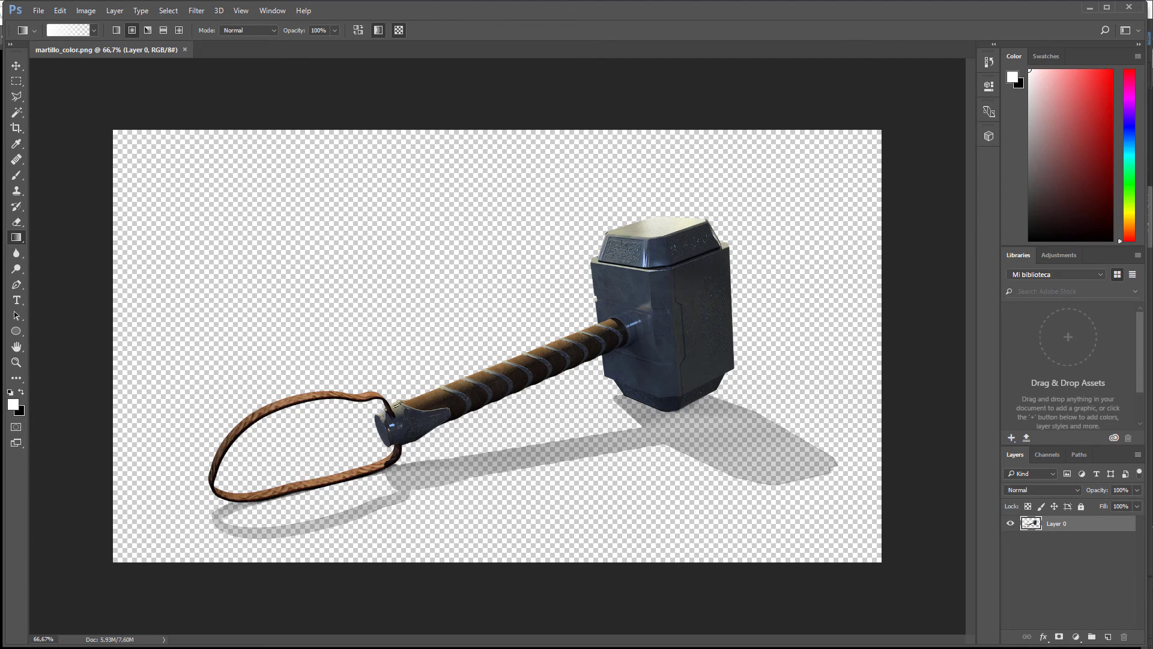
left_click_drag(1152, 433, 576, 370)
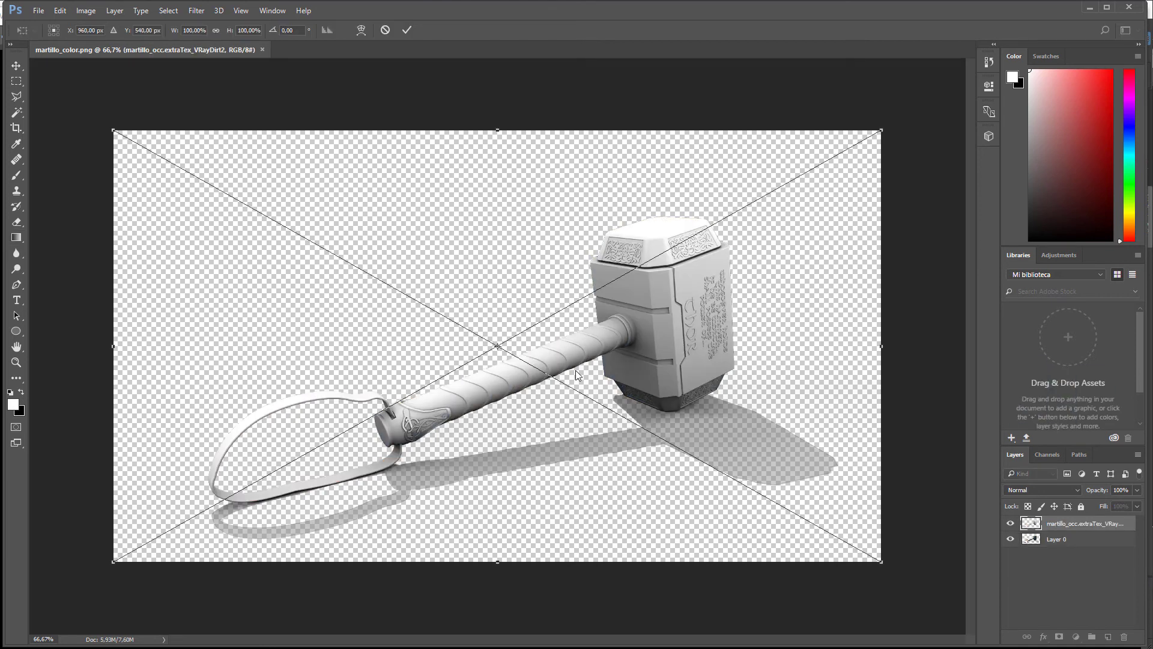
key("Return")
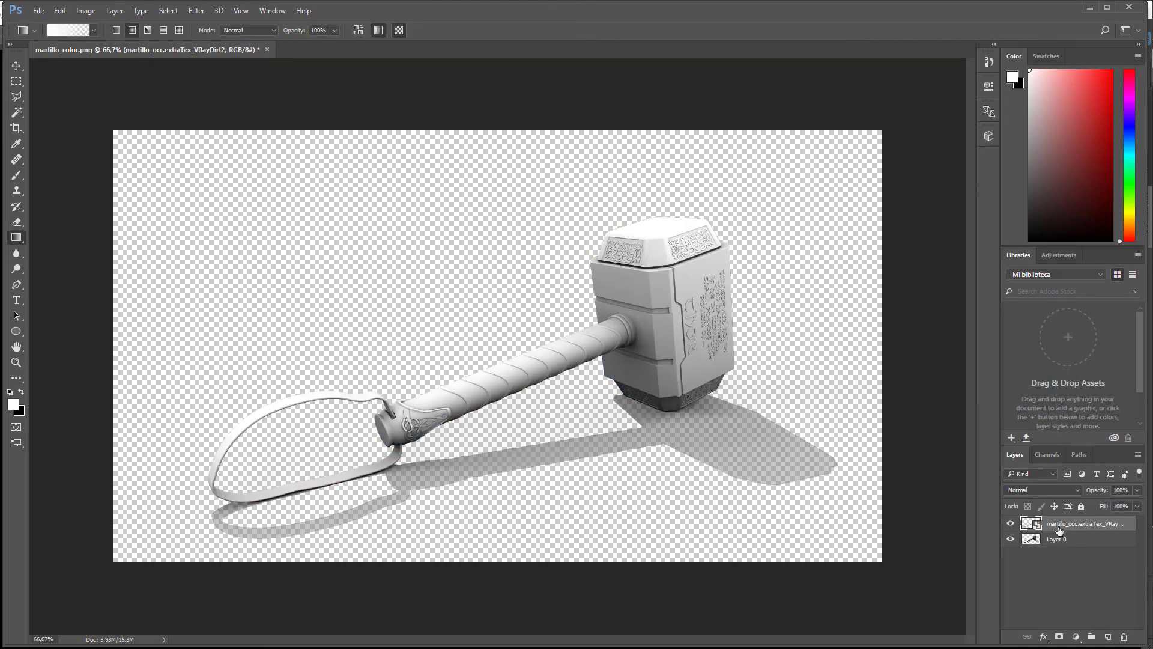
Rasterize the placed occlusion layer and set its blend mode to Multiply.
right_click(1059, 531)
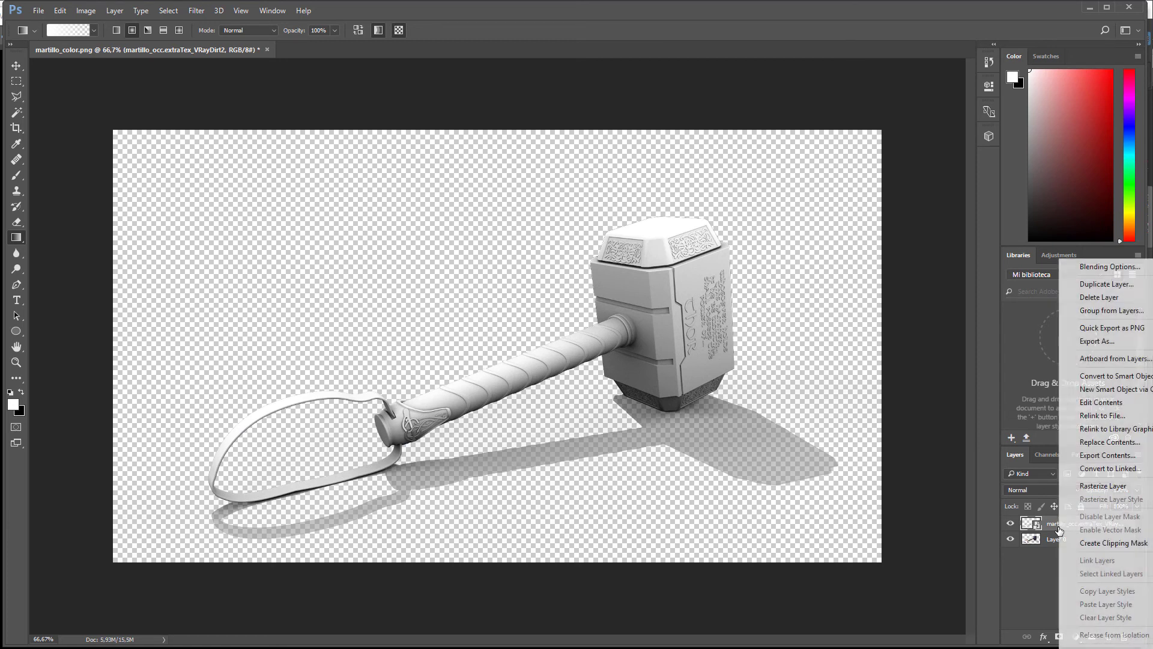
left_click(1098, 487)
left_click(1051, 490)
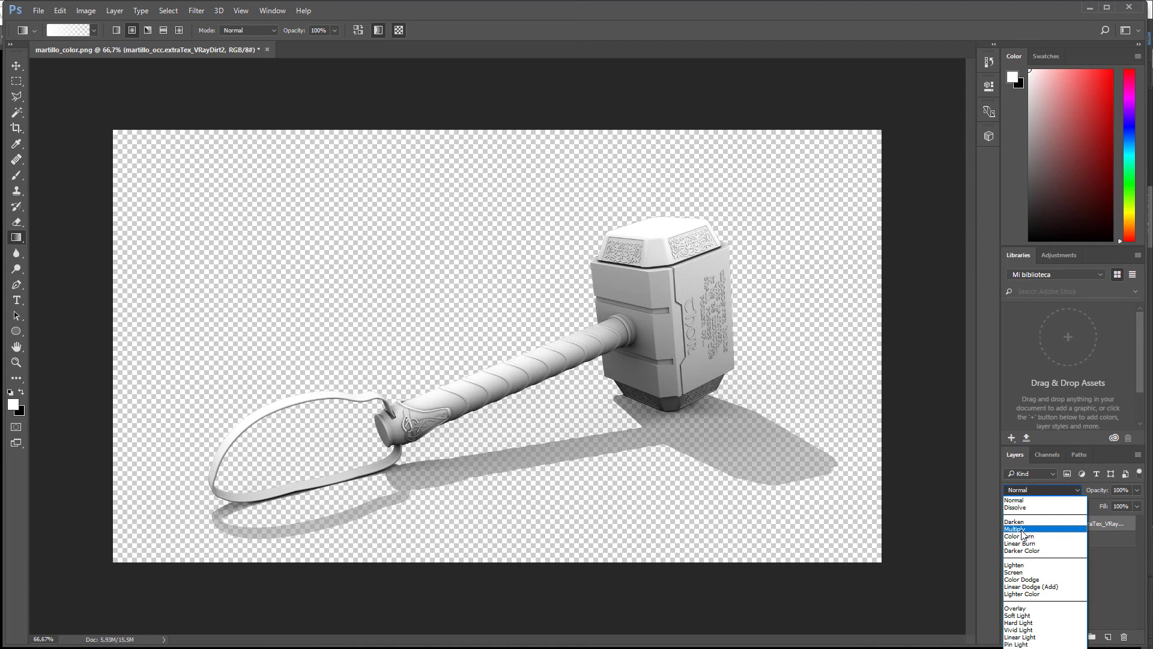
left_click(1023, 529)
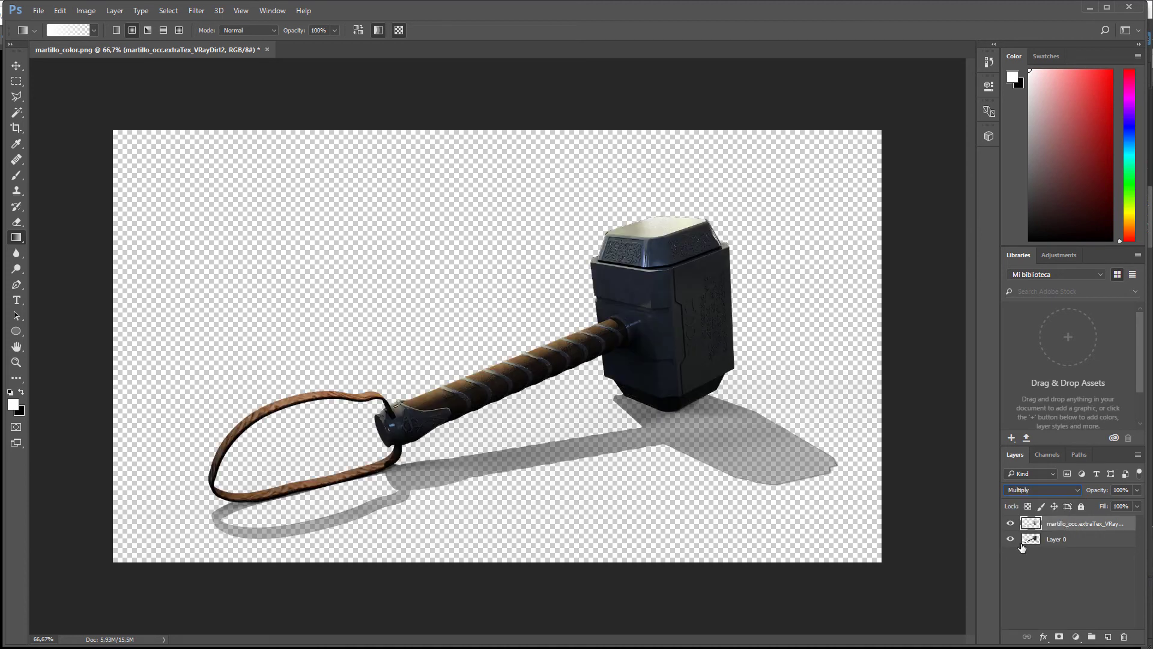
Add a Brightness/Contrast adjustment above Layer 0 with brightness 101 and contrast 26.
left_click(1048, 541)
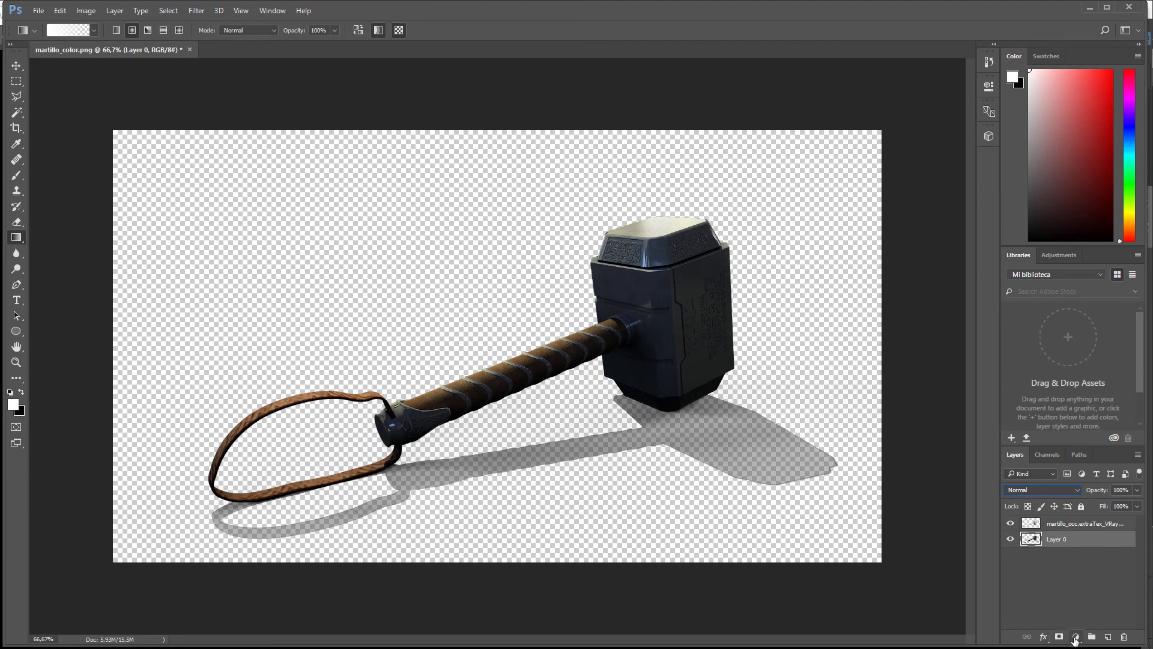
left_click(1076, 637)
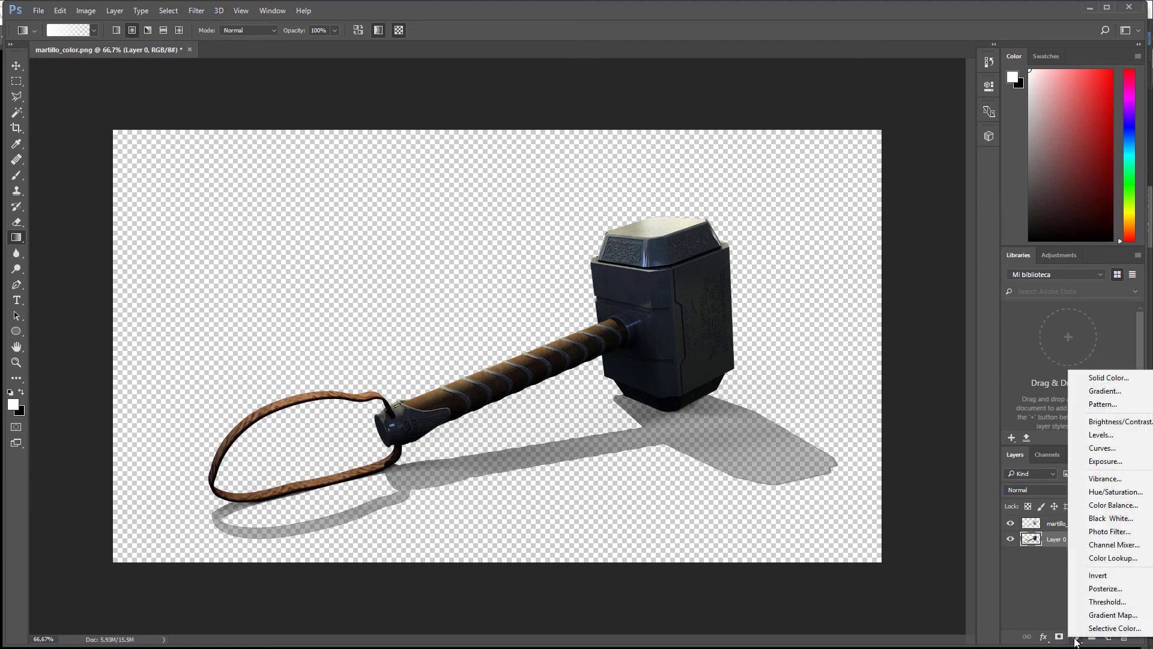
left_click(1112, 423)
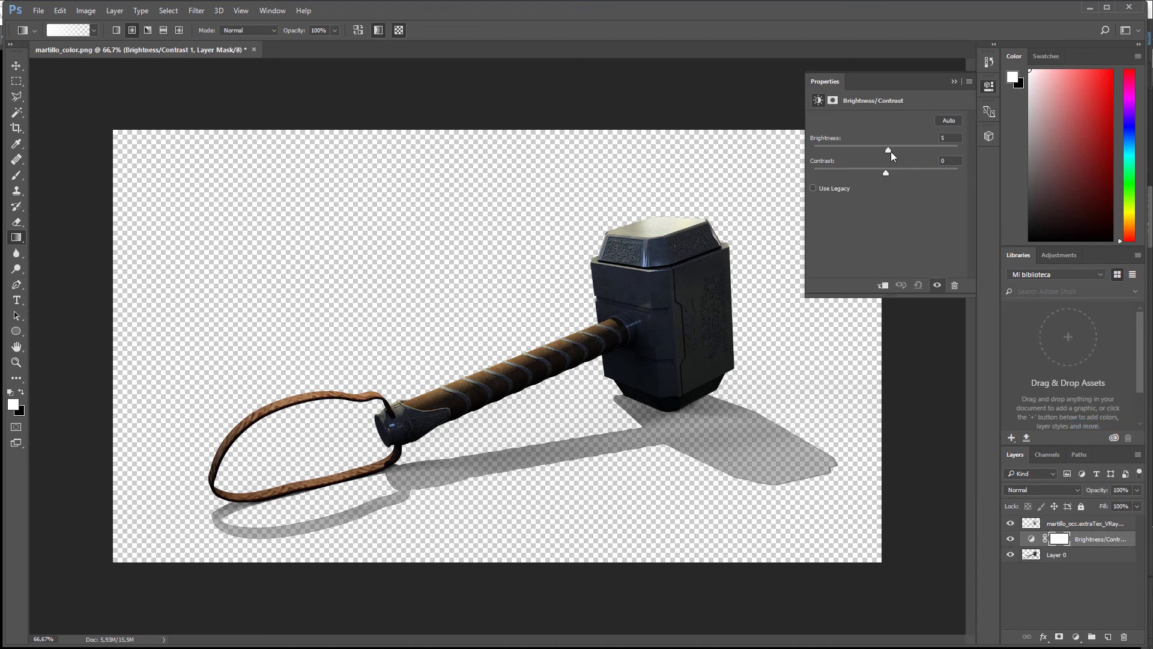
left_click_drag(892, 152, 935, 150)
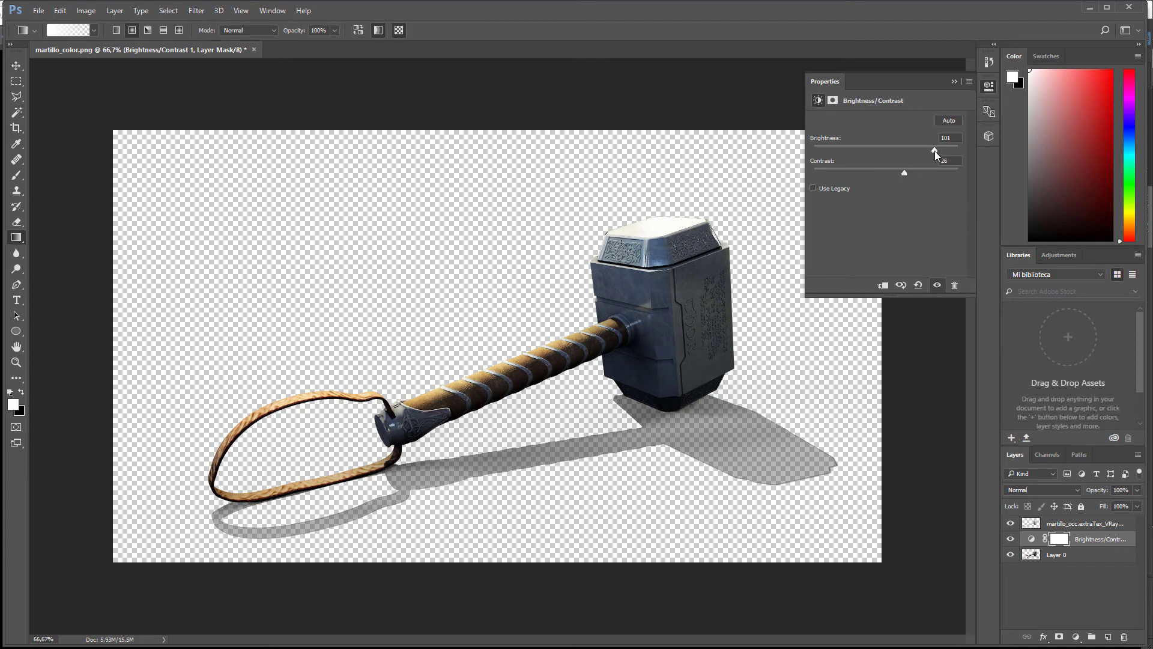
left_click(955, 82)
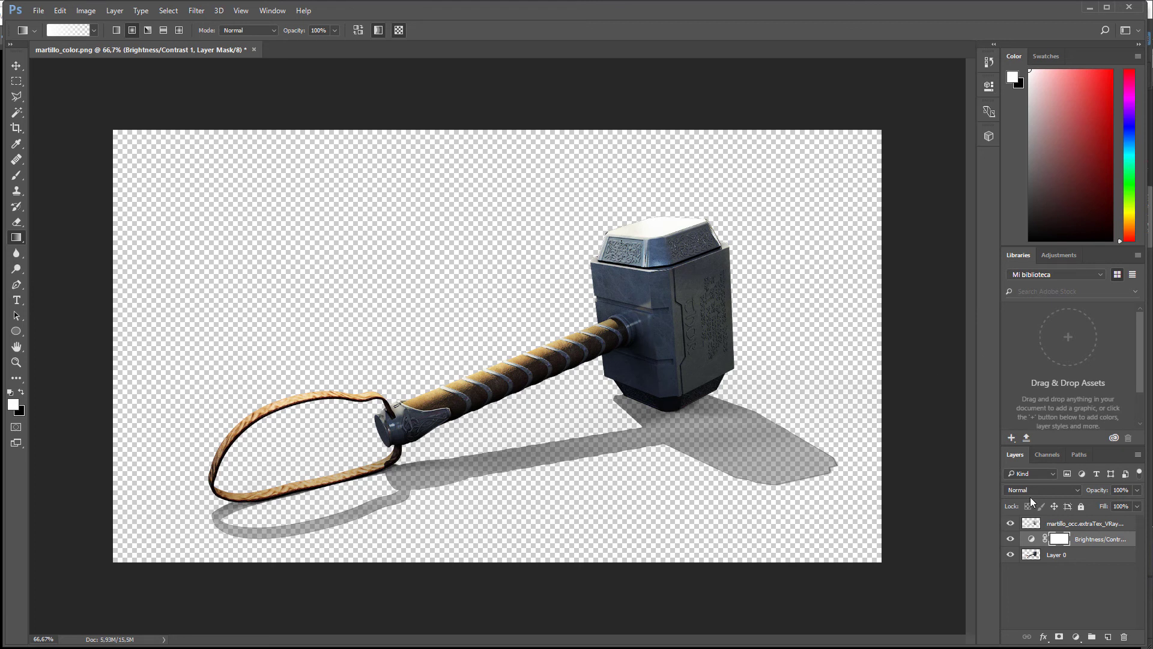
Open fondo.png and place it into the martillo_color.png document at its original size.
left_click(1046, 574)
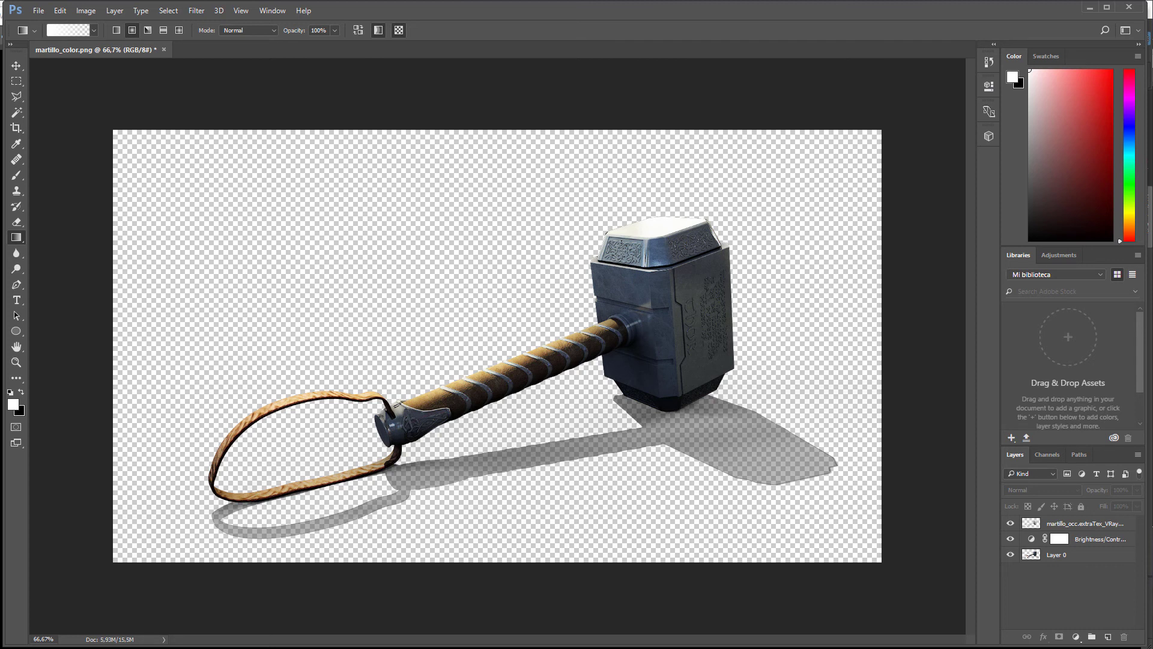
left_click_drag(1152, 508, 1069, 591)
left_click_drag(1152, 508, 586, 411)
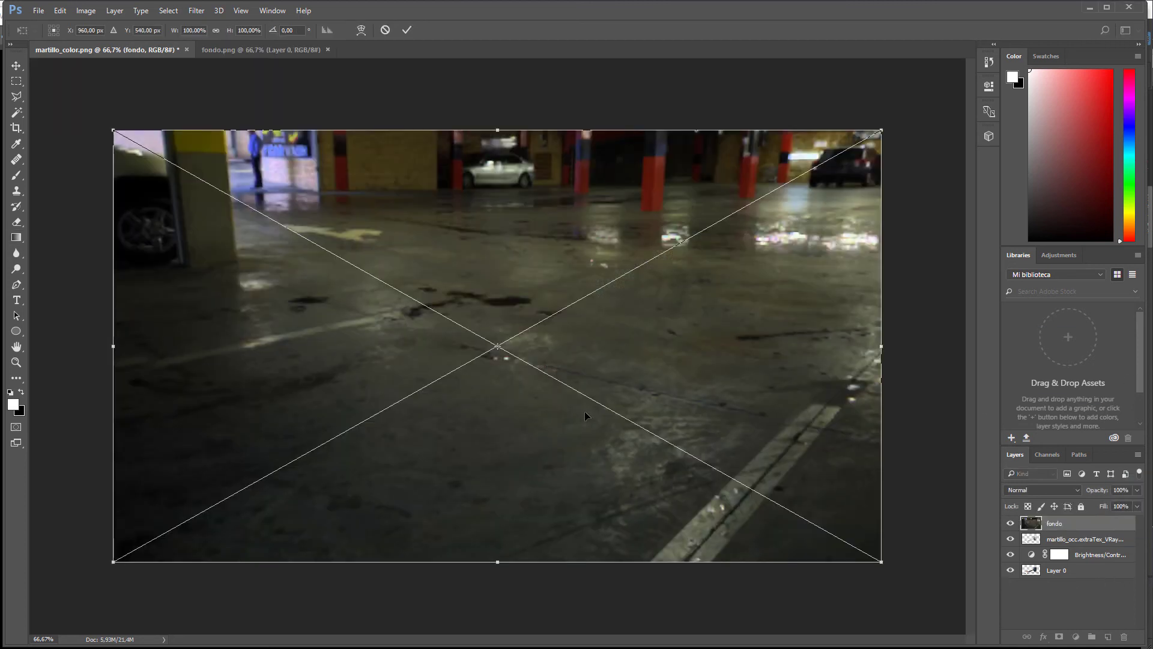
key("Return")
Rasterize the fondo layer and move it below Layer 0 as the backdrop of the hammer.
right_click(1047, 531)
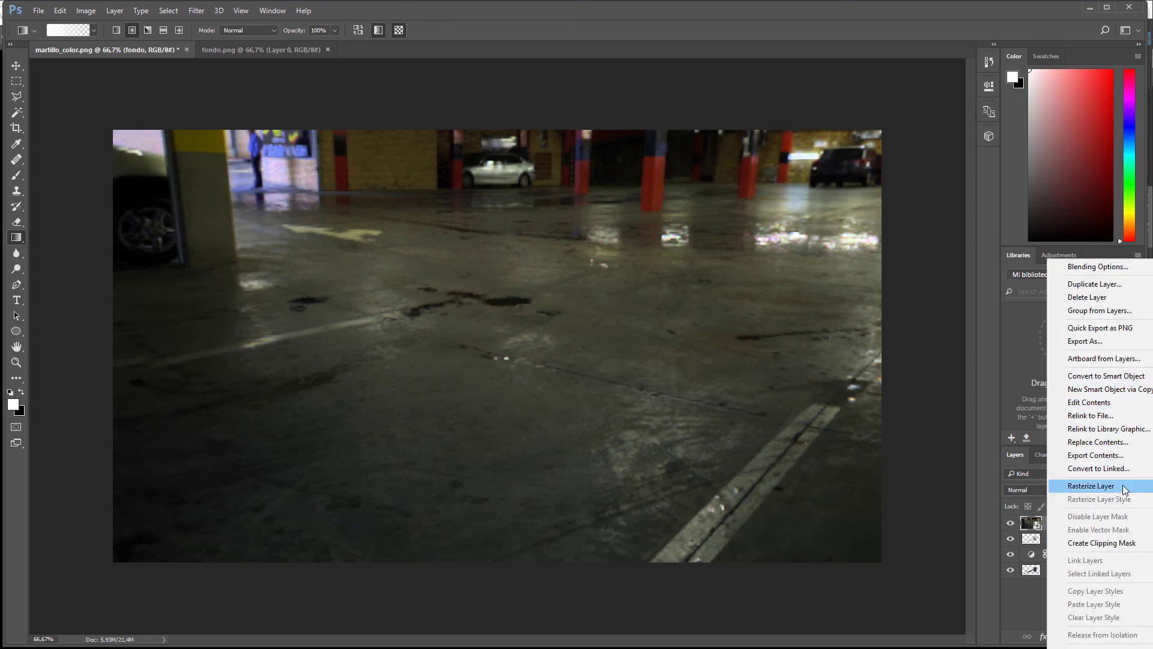
left_click(1090, 485)
left_click_drag(1027, 525, 1039, 596)
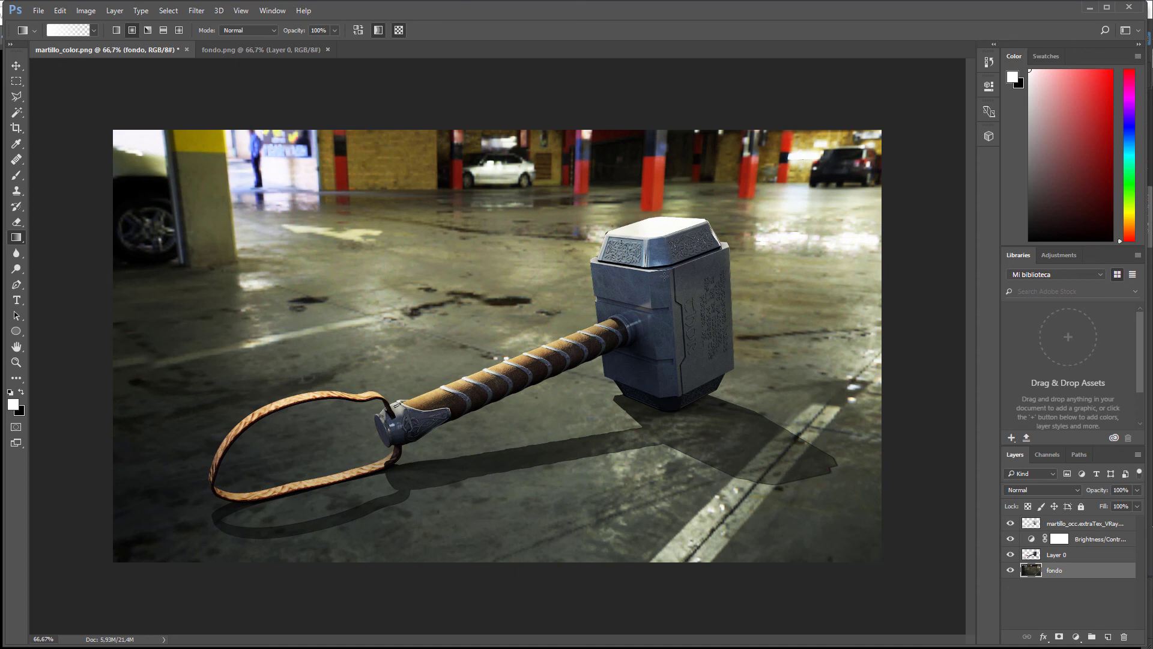
Duplicate the fondo layer as fondo copy and add a layer mask to the duplicate.
right_click(1045, 572)
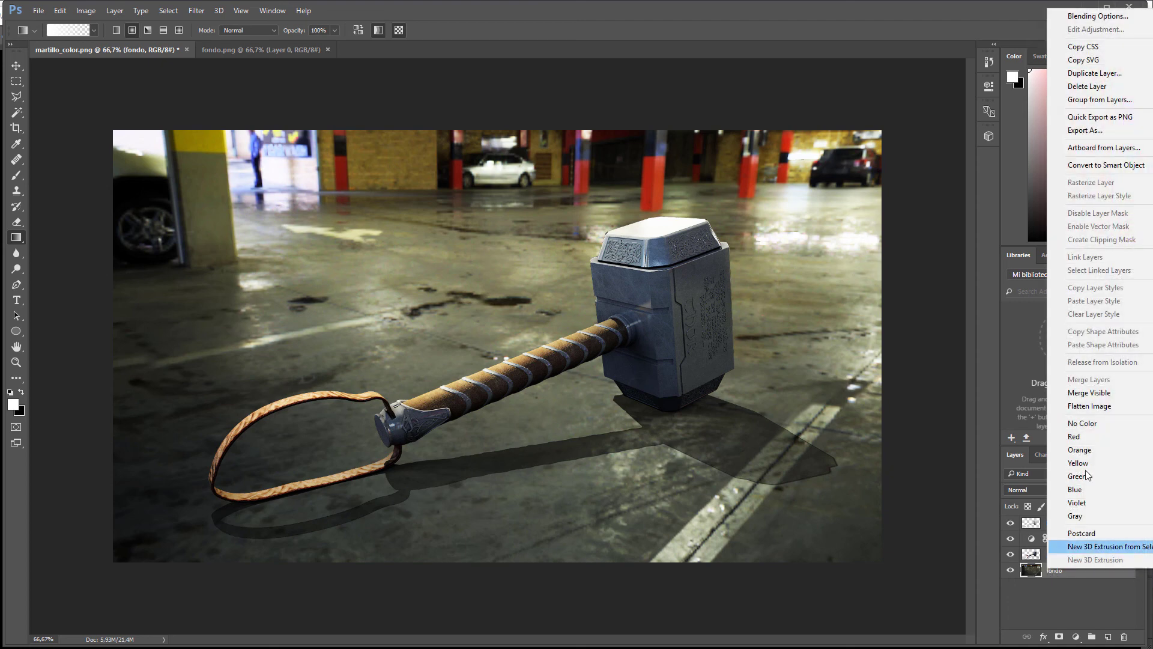
left_click(1101, 75)
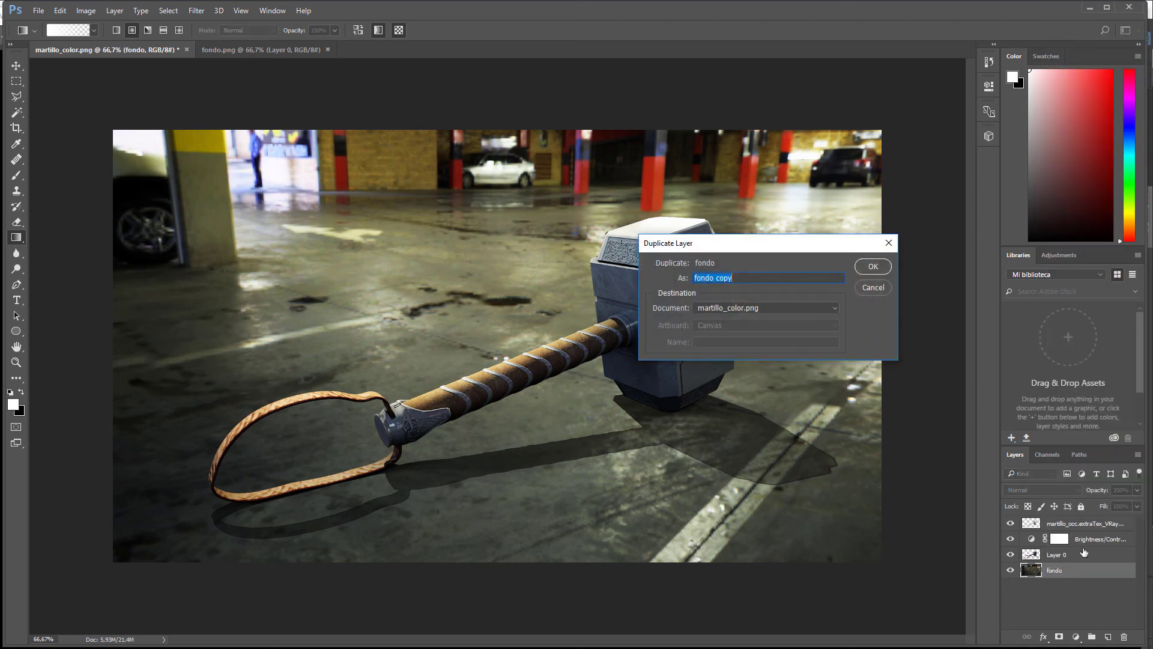
left_click(871, 267)
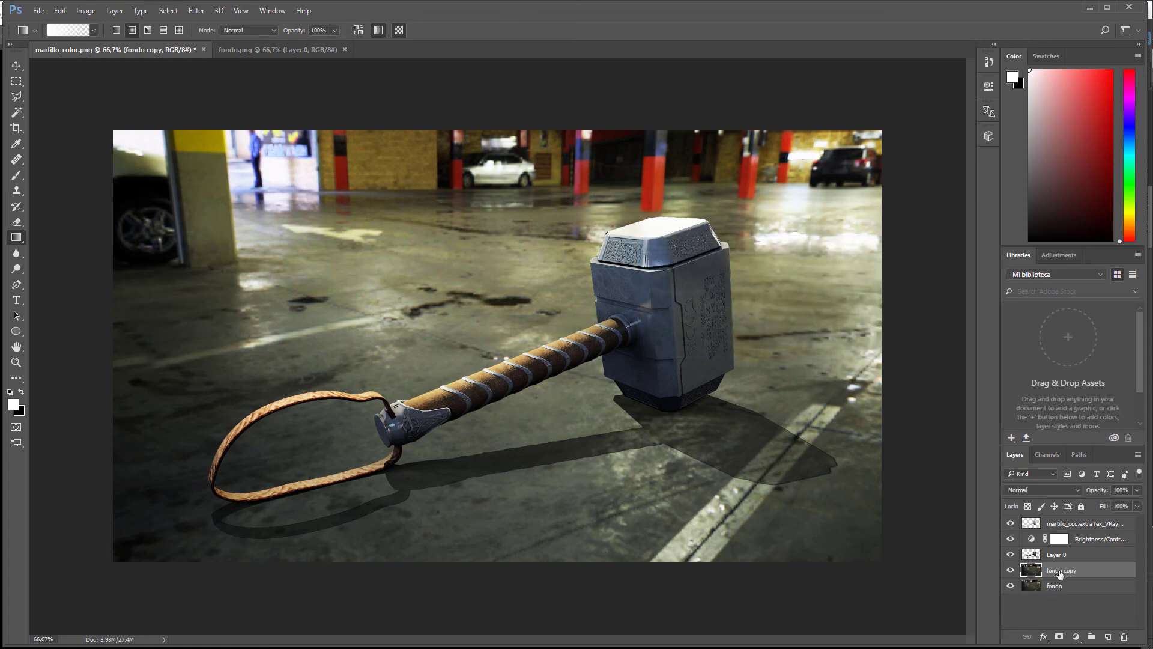
left_click(1059, 638)
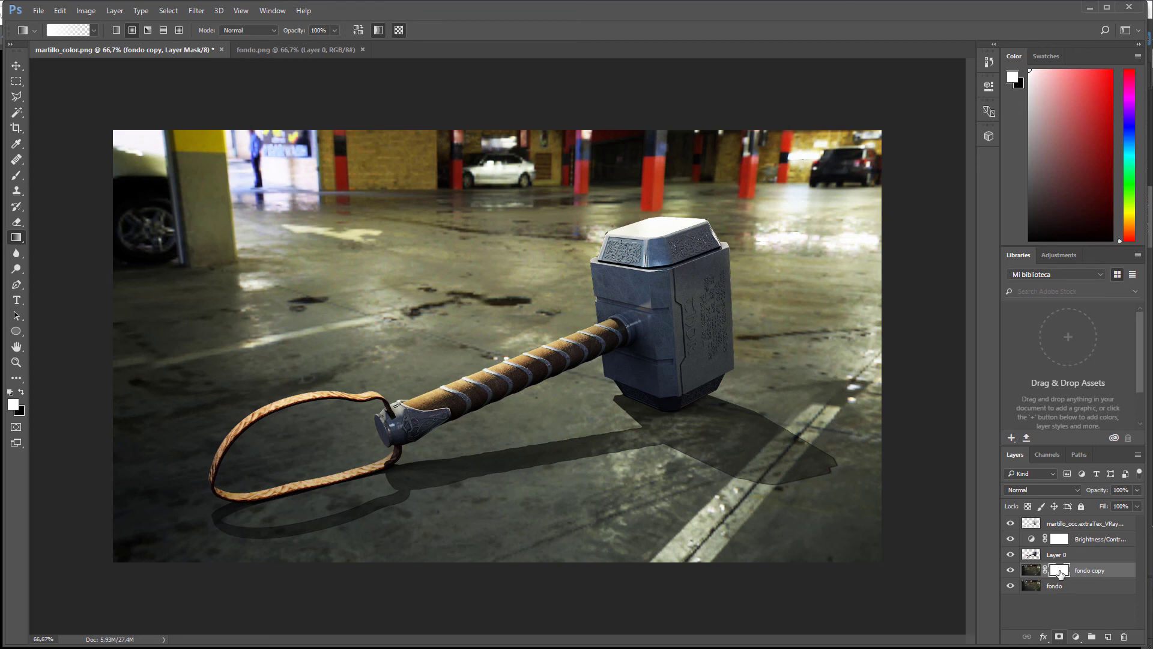
Paint black on the fondo copy mask over the hammer and surrounding floor with a large soft brush, using the mask overlay as a guide.
left_click(1047, 456)
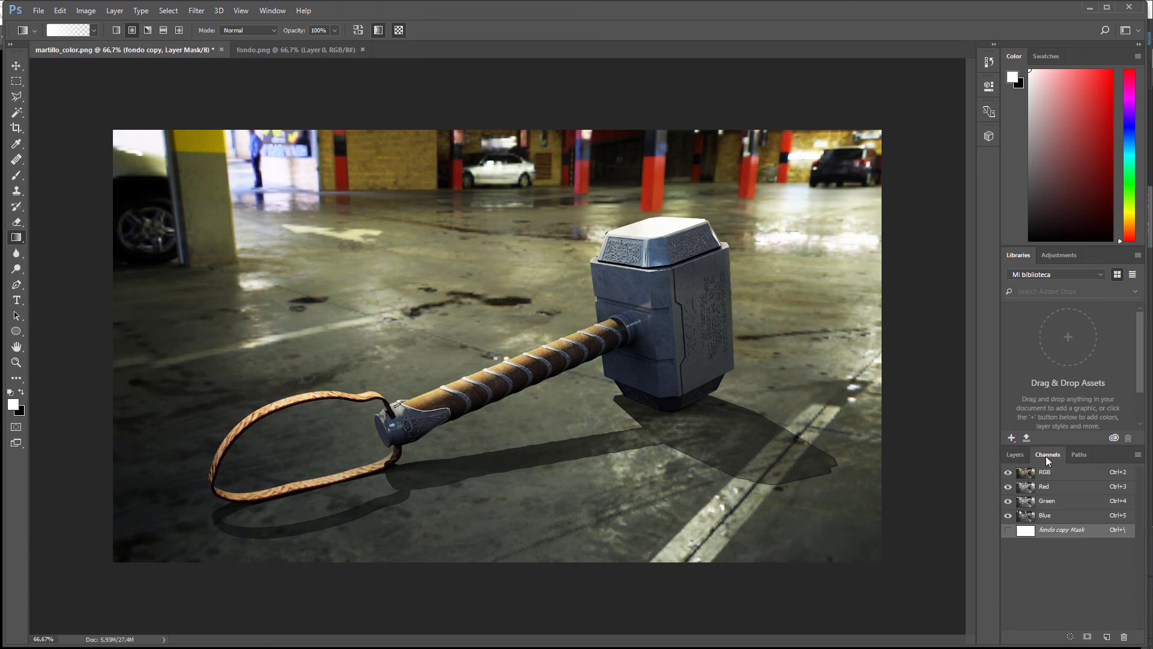
left_click(1009, 531)
key("x")
left_click(17, 176)
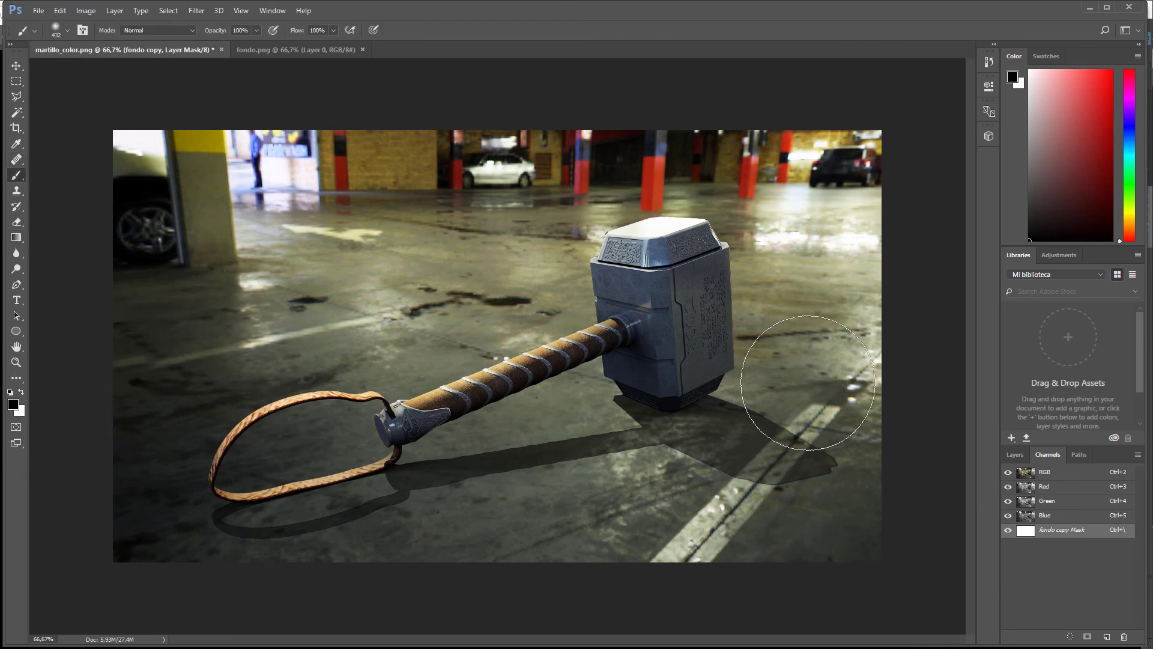
mouse_move(853, 389)
left_mouse_down()
mouse_move(625, 376)
mouse_move(800, 364)
mouse_move(785, 403)
mouse_move(493, 390)
mouse_move(460, 418)
mouse_move(336, 396)
mouse_move(317, 419)
left_mouse_up()
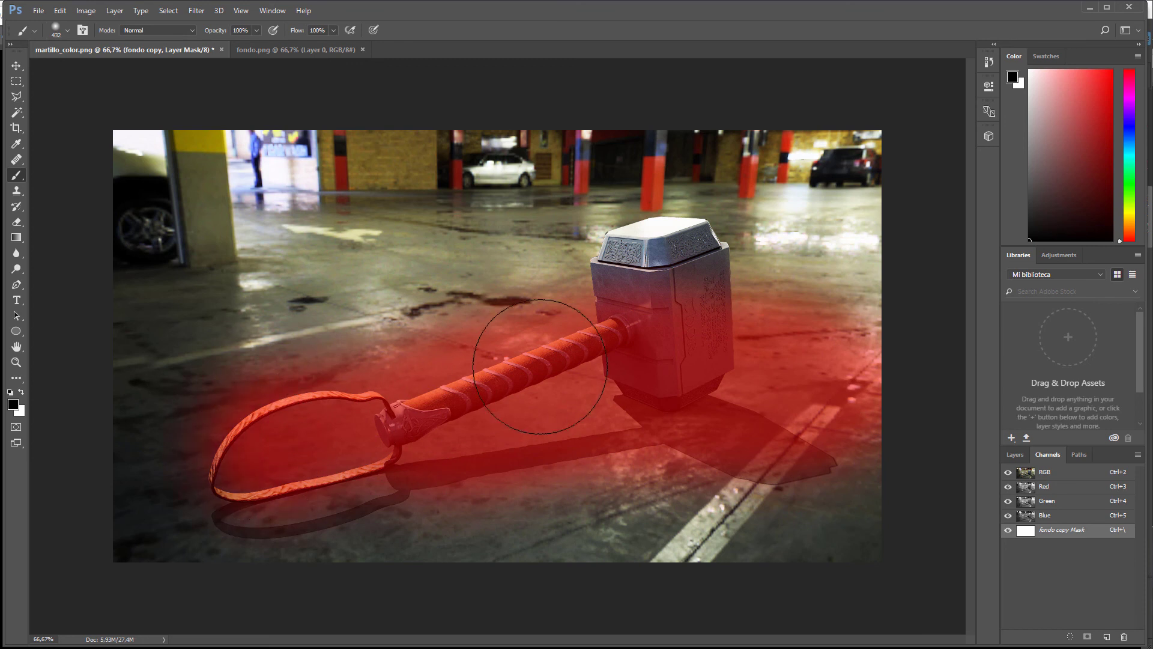
left_click_drag(798, 355, 822, 365)
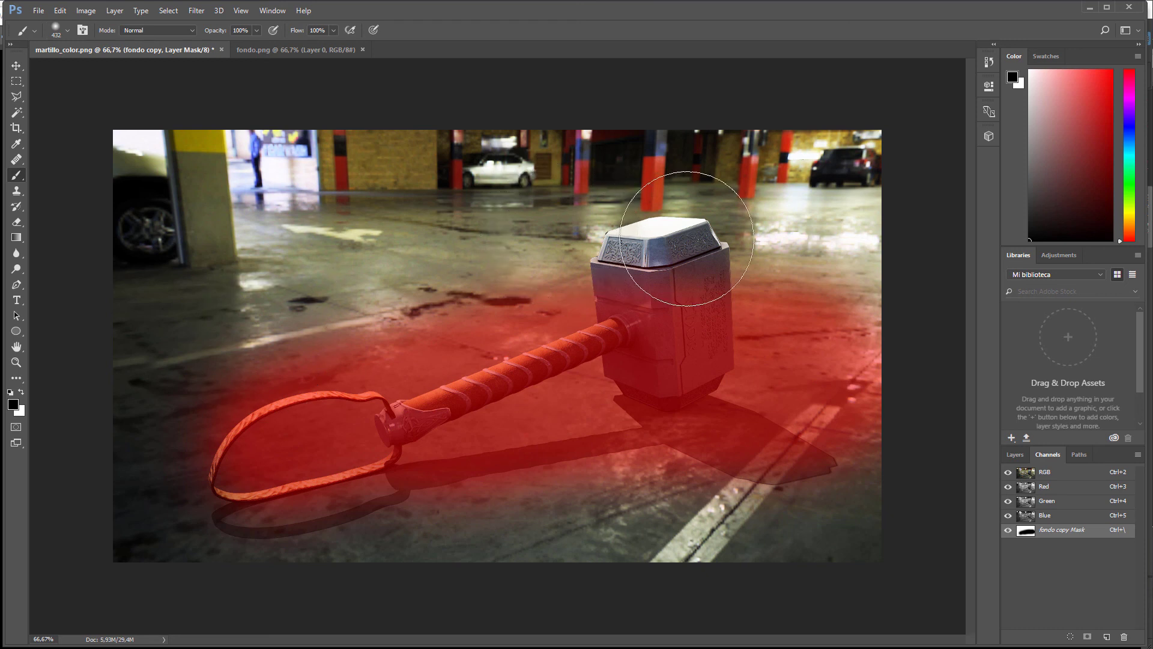
mouse_move(278, 451)
left_mouse_down()
mouse_move(239, 450)
mouse_move(304, 451)
left_mouse_up()
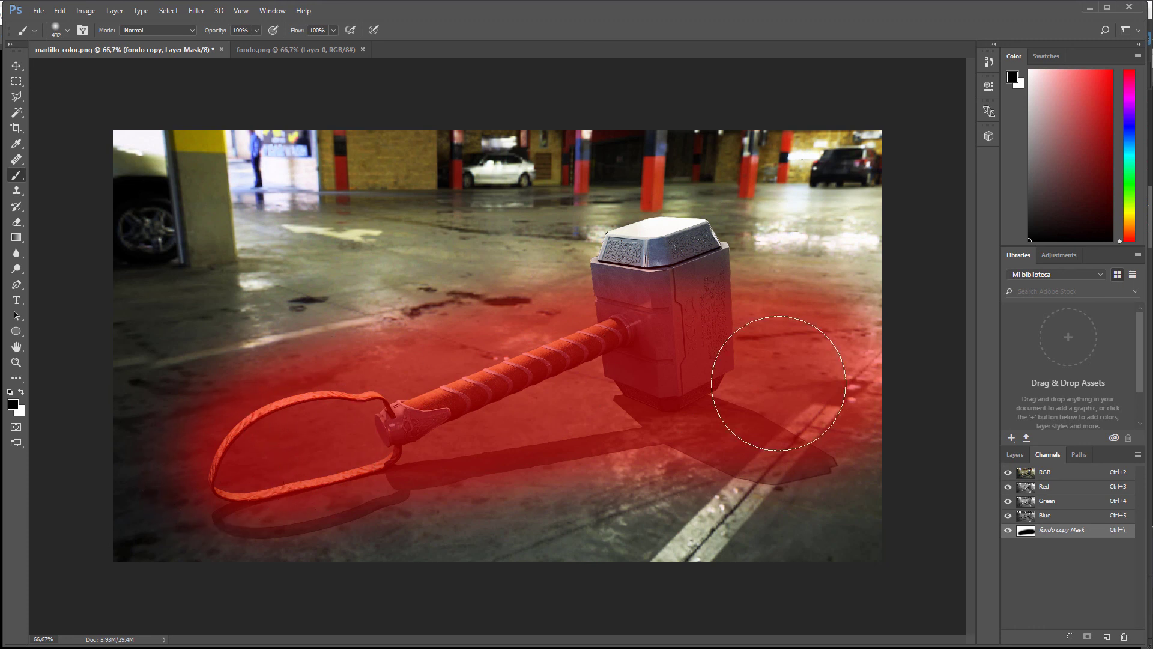
left_click(1017, 454)
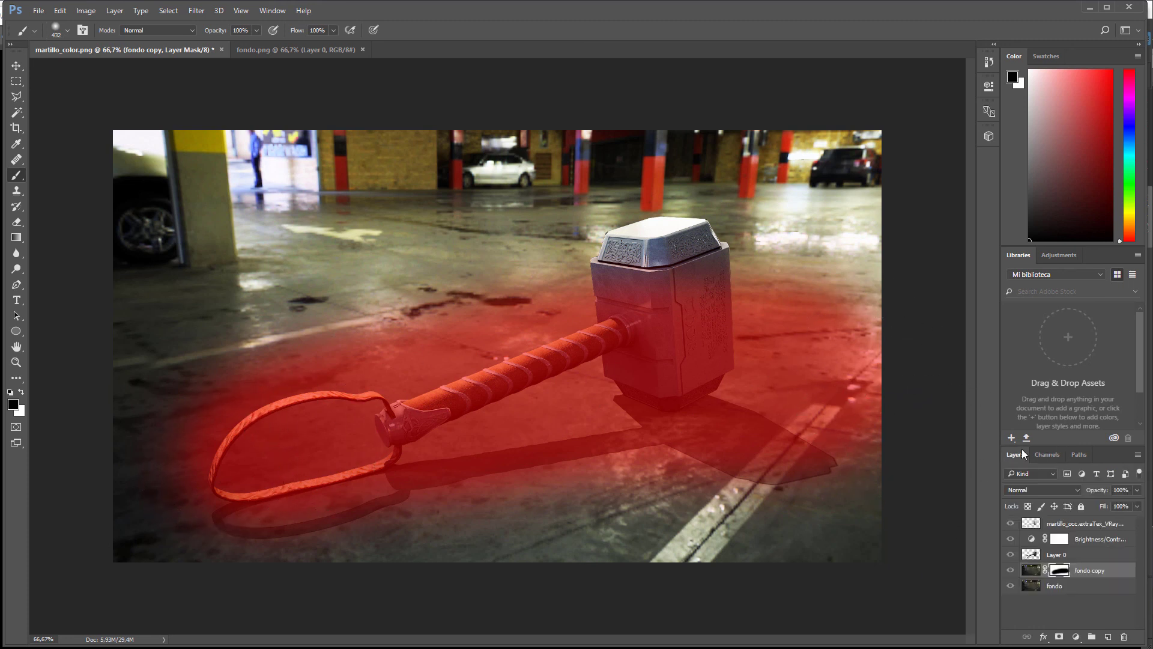
key("x")
key("backslash")
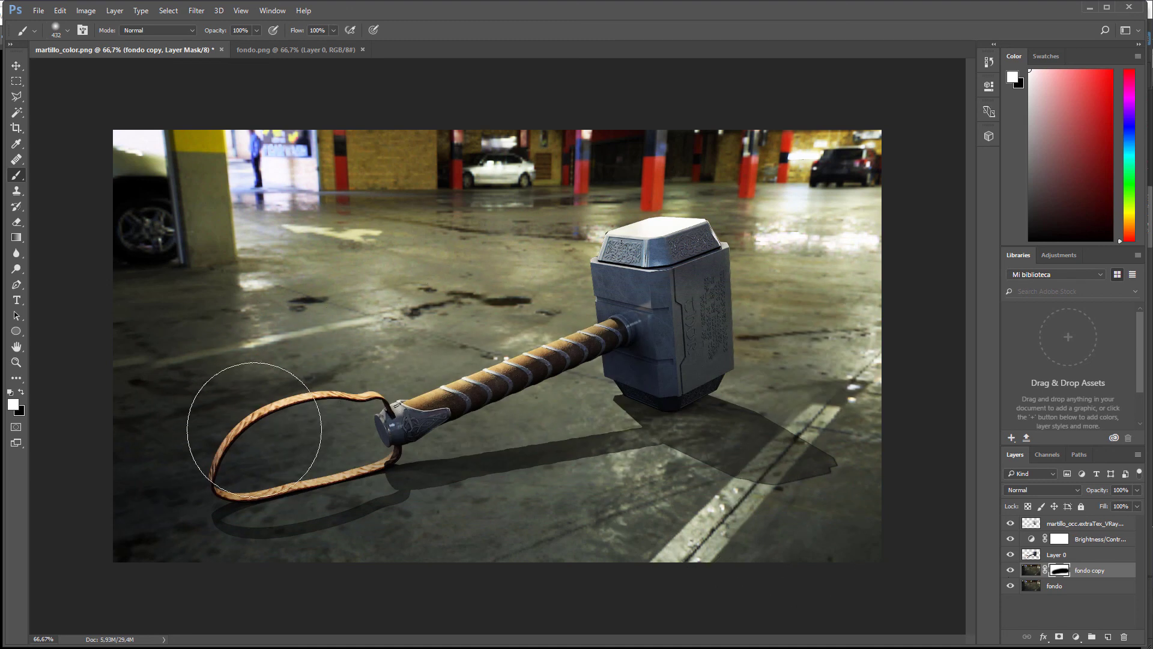
Apply a non-inverted Lens Blur to the fondo copy image with Layer Mask as depth source and radius 53, and compare it with the original.
left_click(1032, 570)
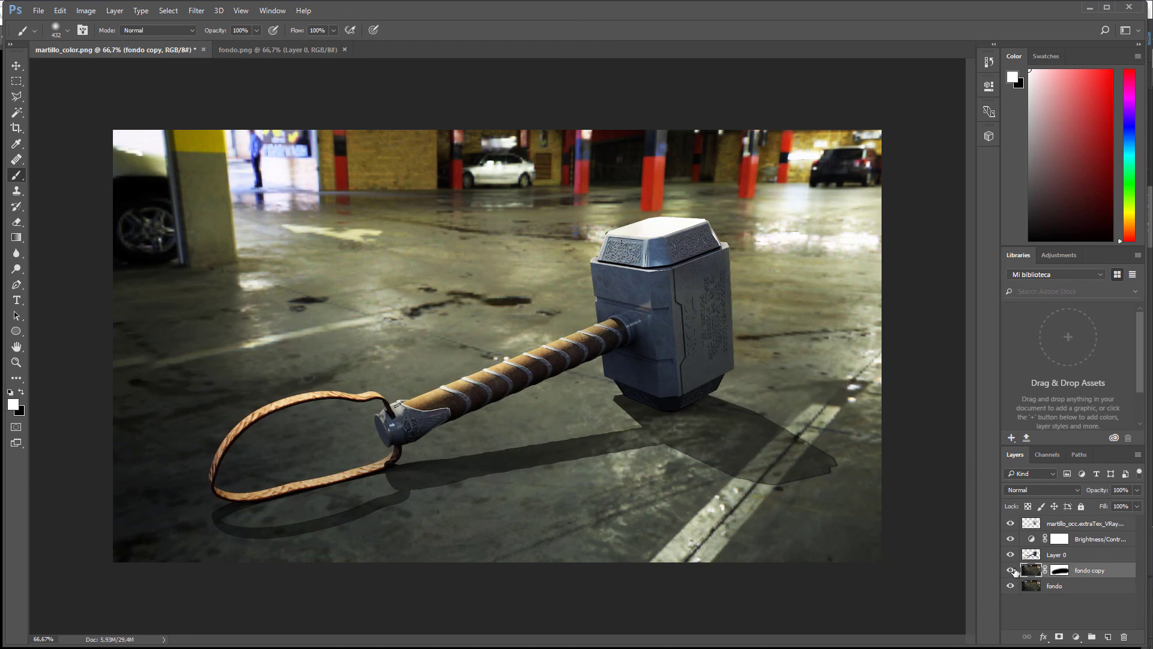
left_click(196, 11)
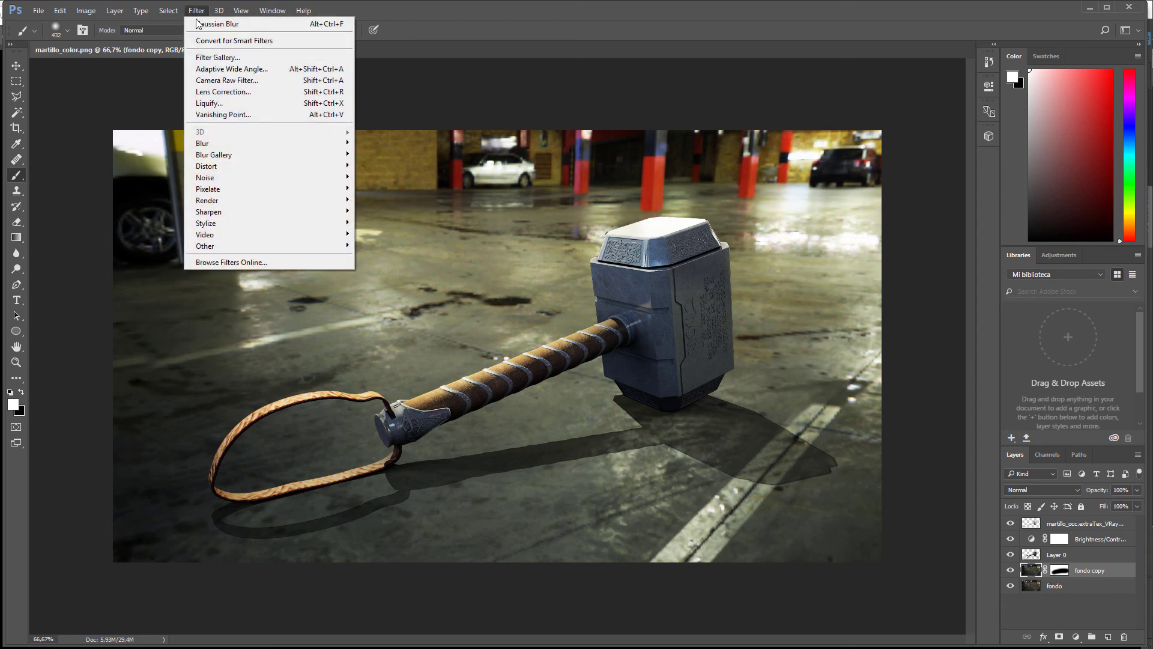
mouse_move(245, 146)
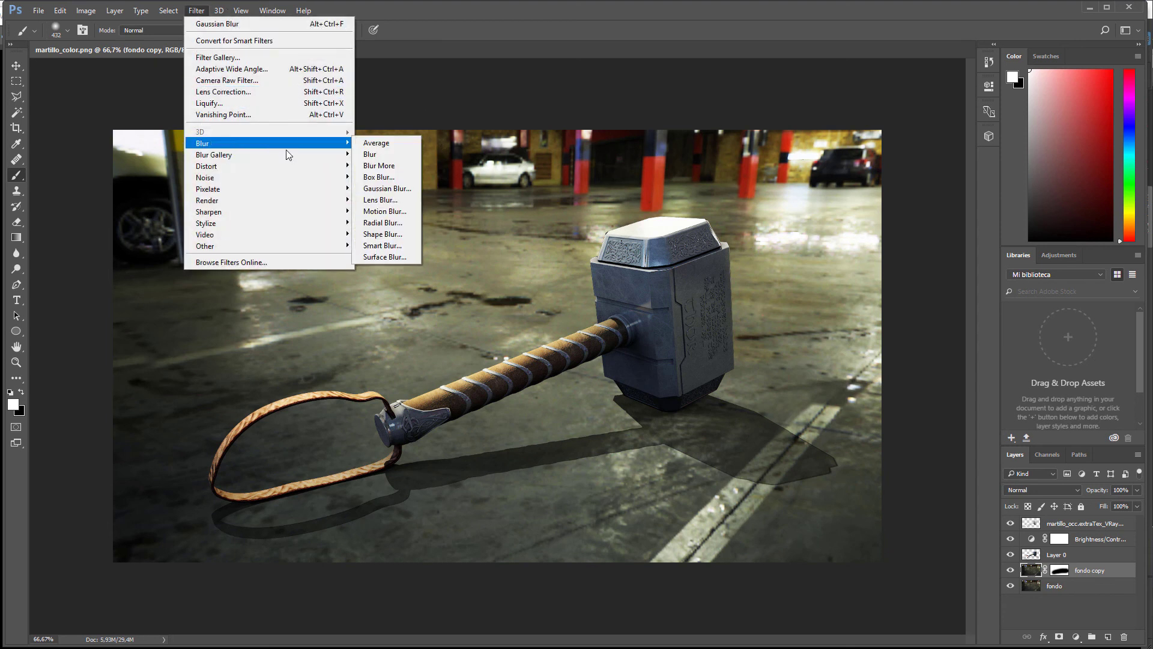
left_click(385, 200)
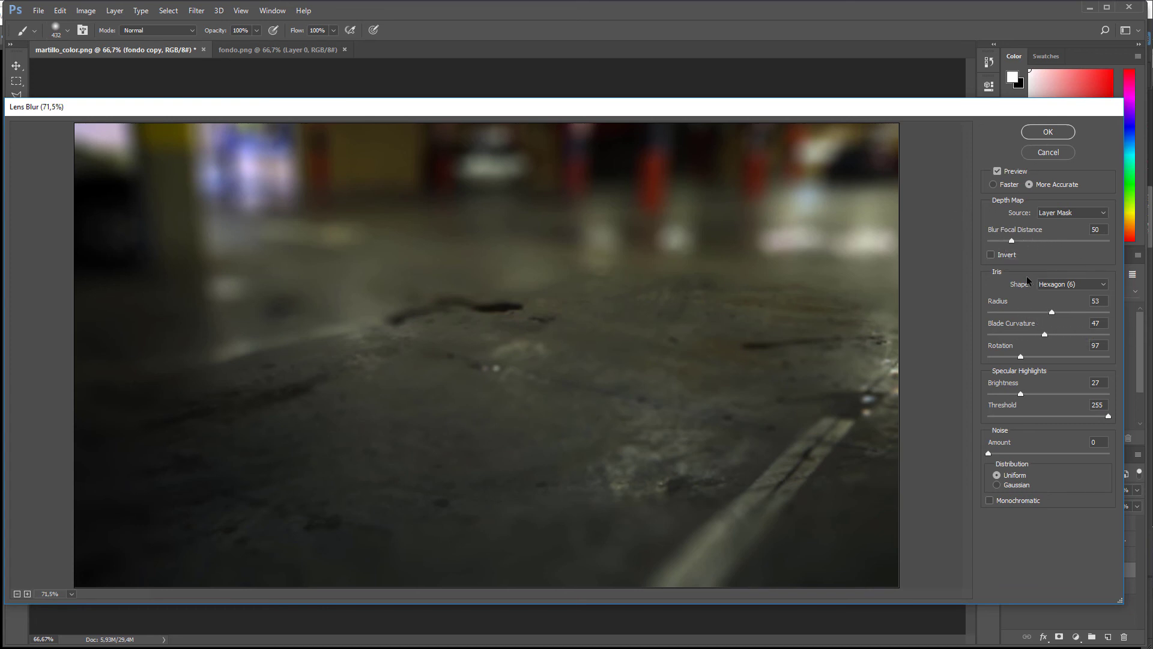
left_click(990, 254)
left_click(991, 255)
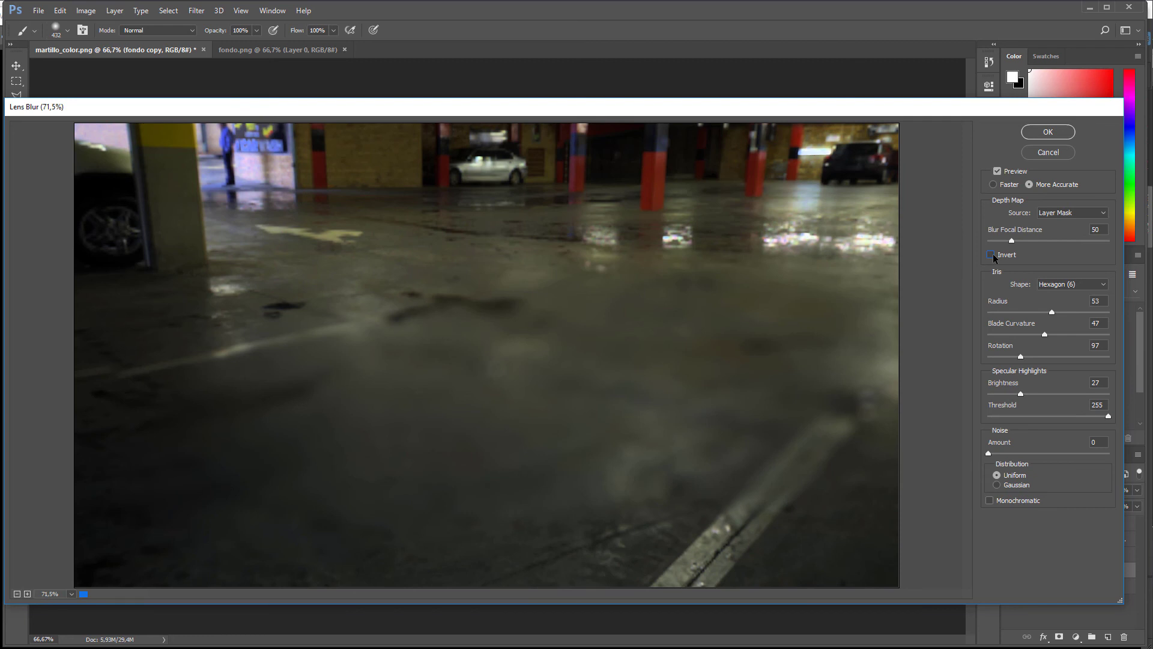
left_click(1044, 132)
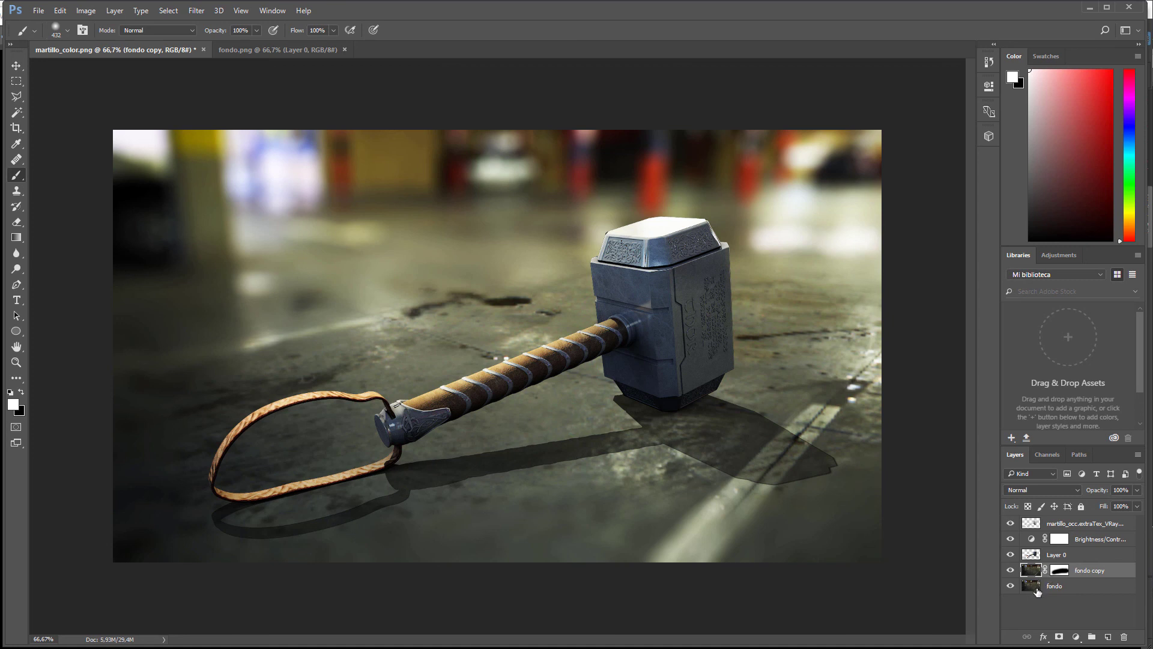
left_click(1011, 572)
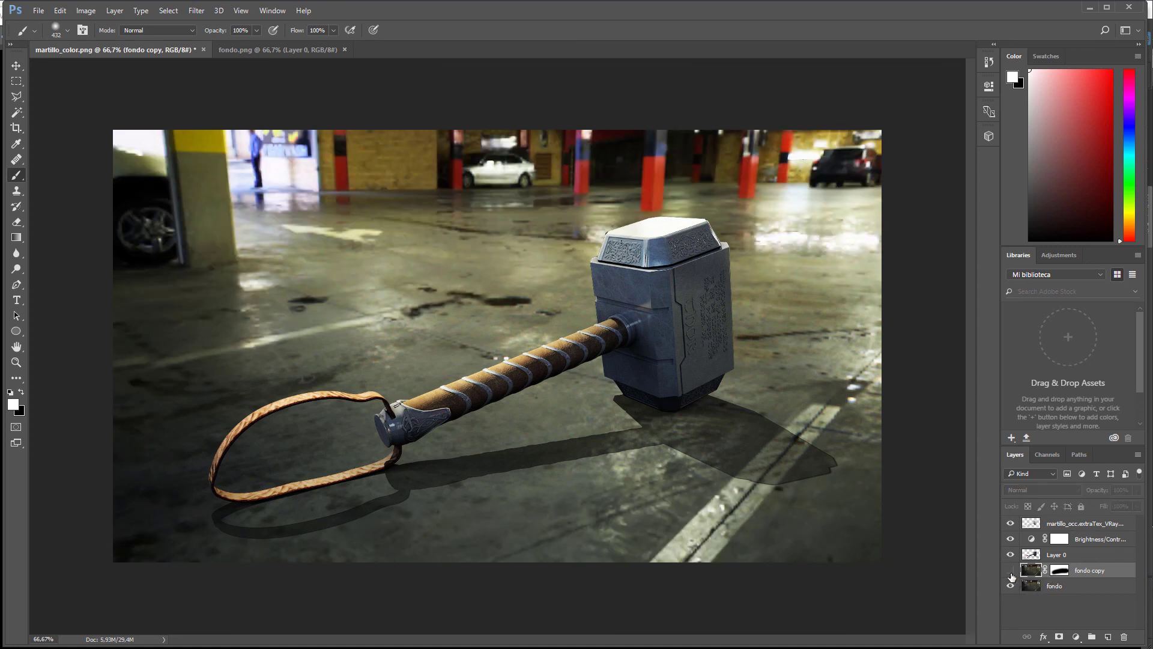
left_click(1011, 574)
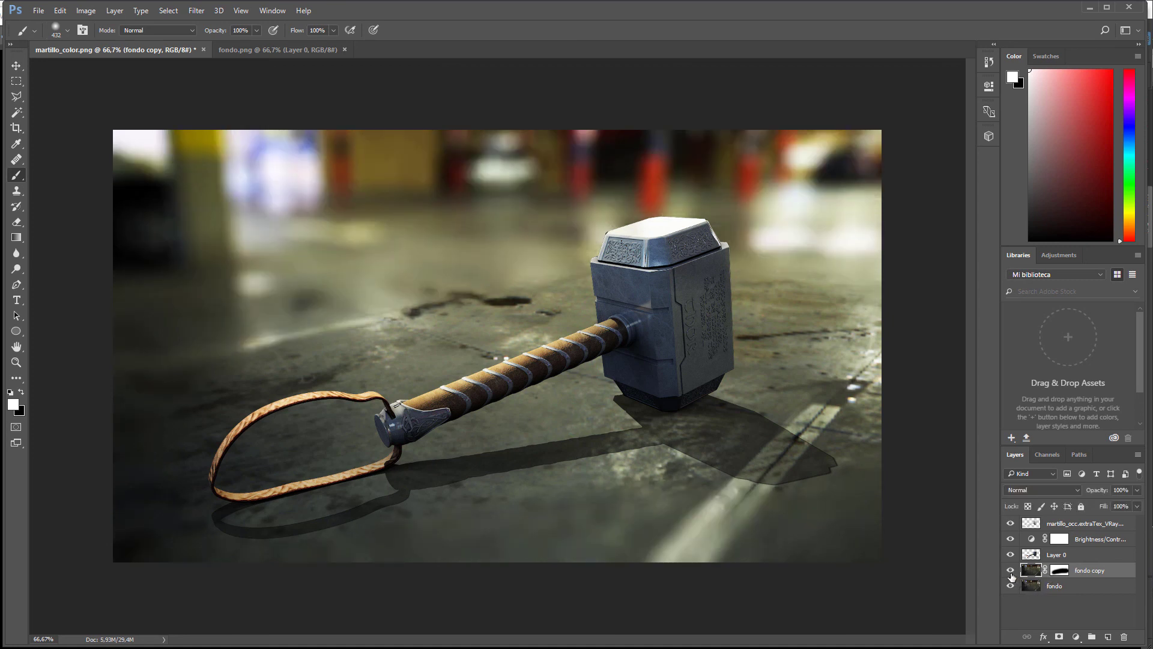
Show the fondo copy mask as an overlay and activate the Gradient tool with black as the foreground colour.
left_click(1063, 571)
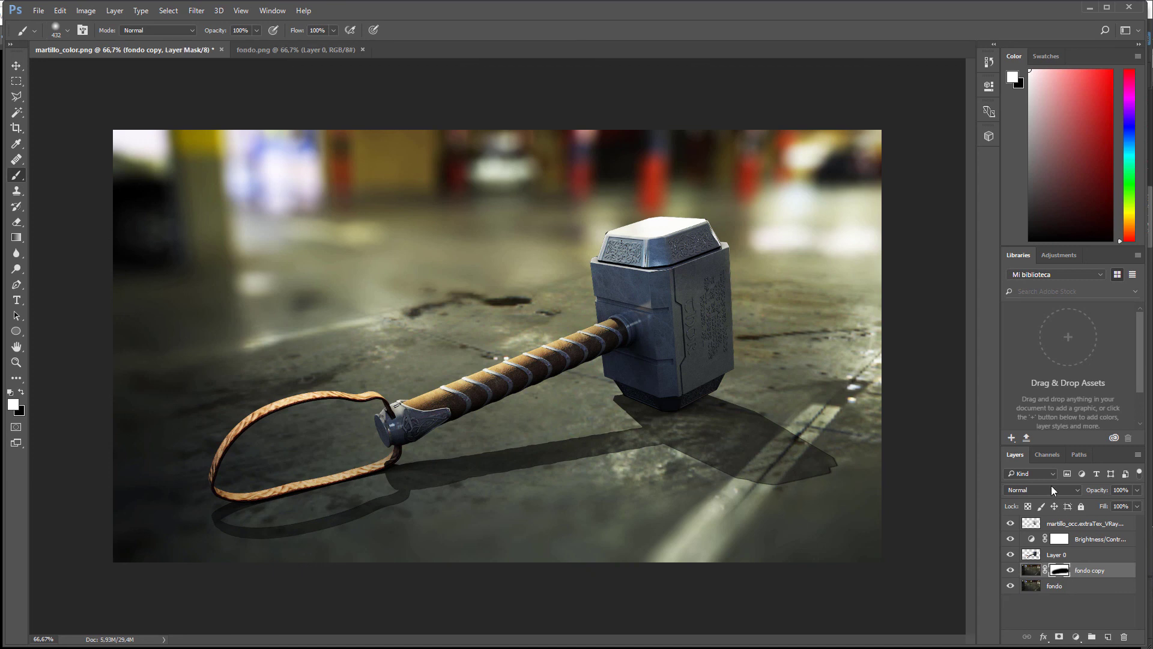
left_click(1049, 454)
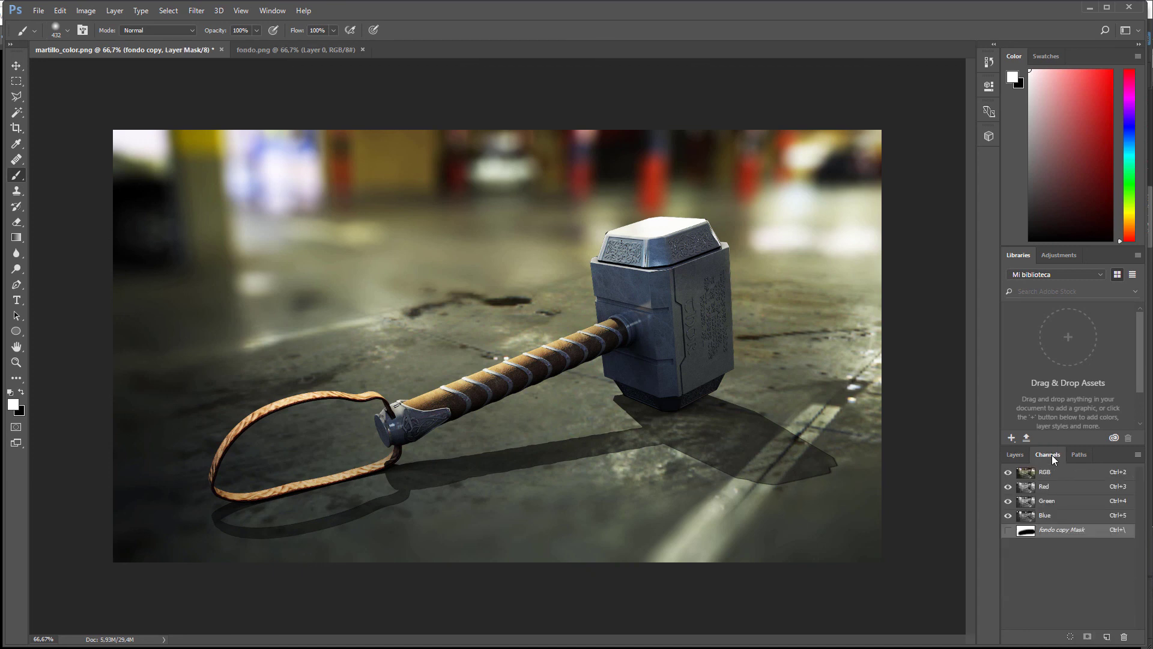
left_click(1009, 531)
key("x")
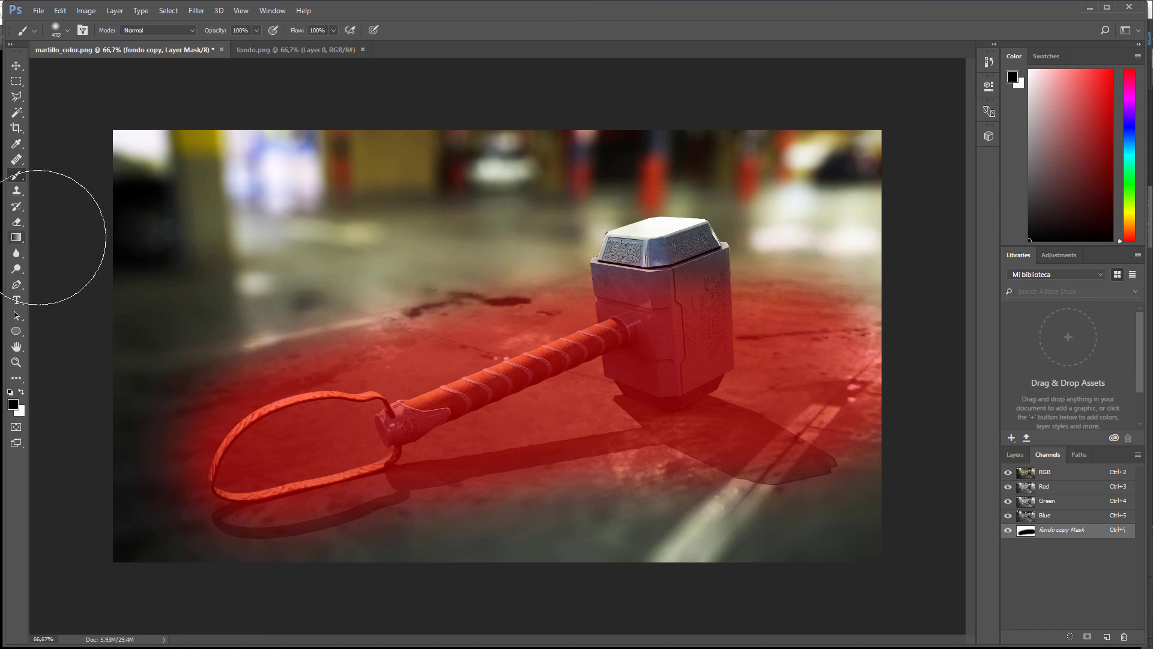
left_click(16, 237)
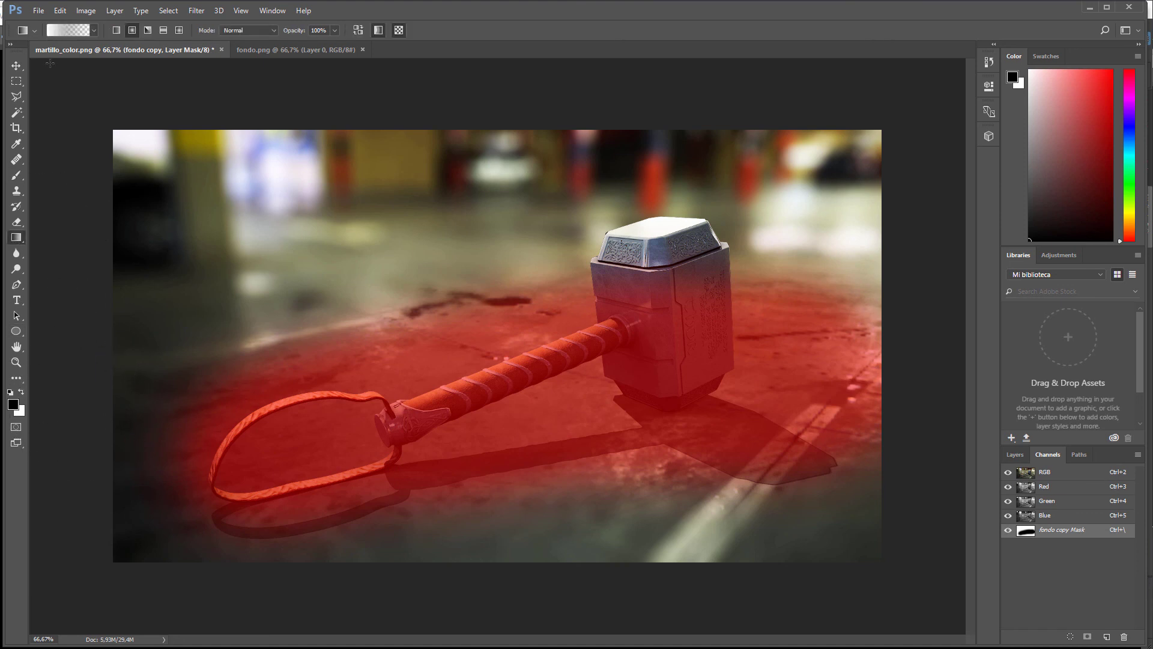
left_click(52, 30)
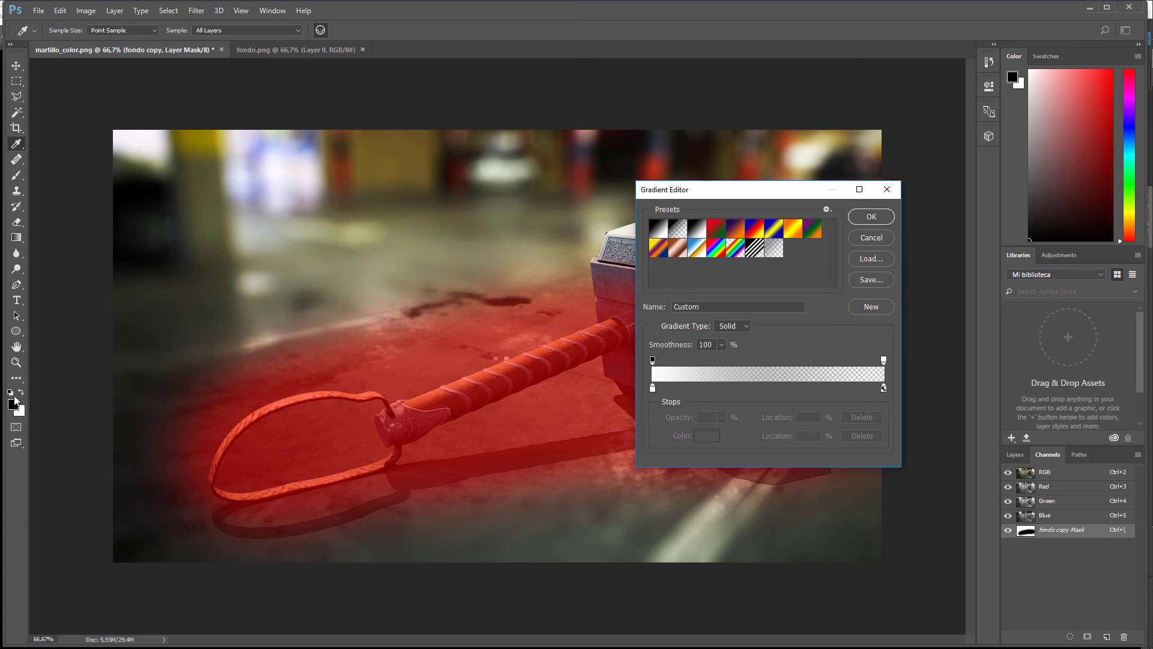
key("Escape")
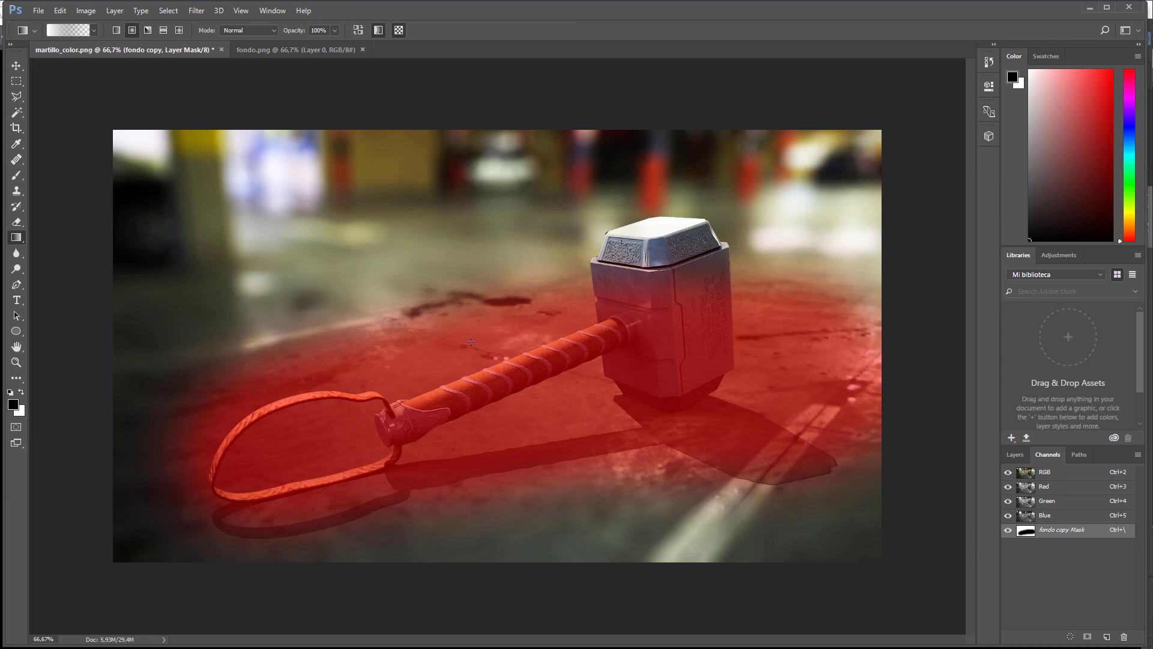
Try several radial gradients on the fondo copy mask around the hammer handle and upper background, and undo them.
left_click_drag(471, 341, 378, 139)
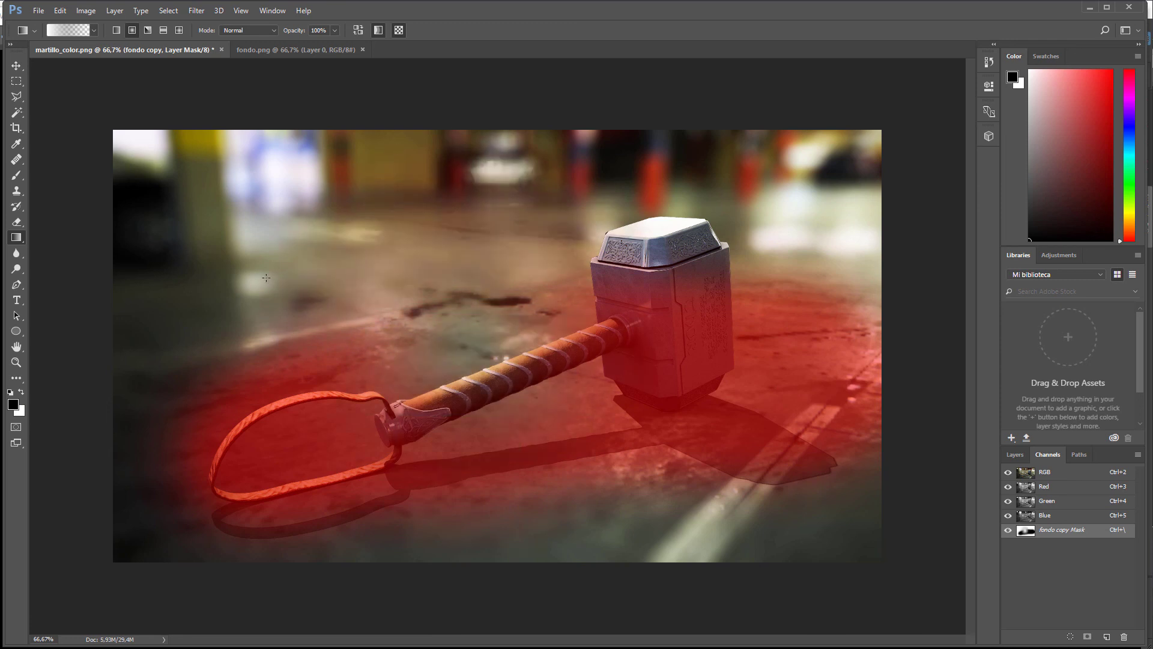
key("ctrl+z")
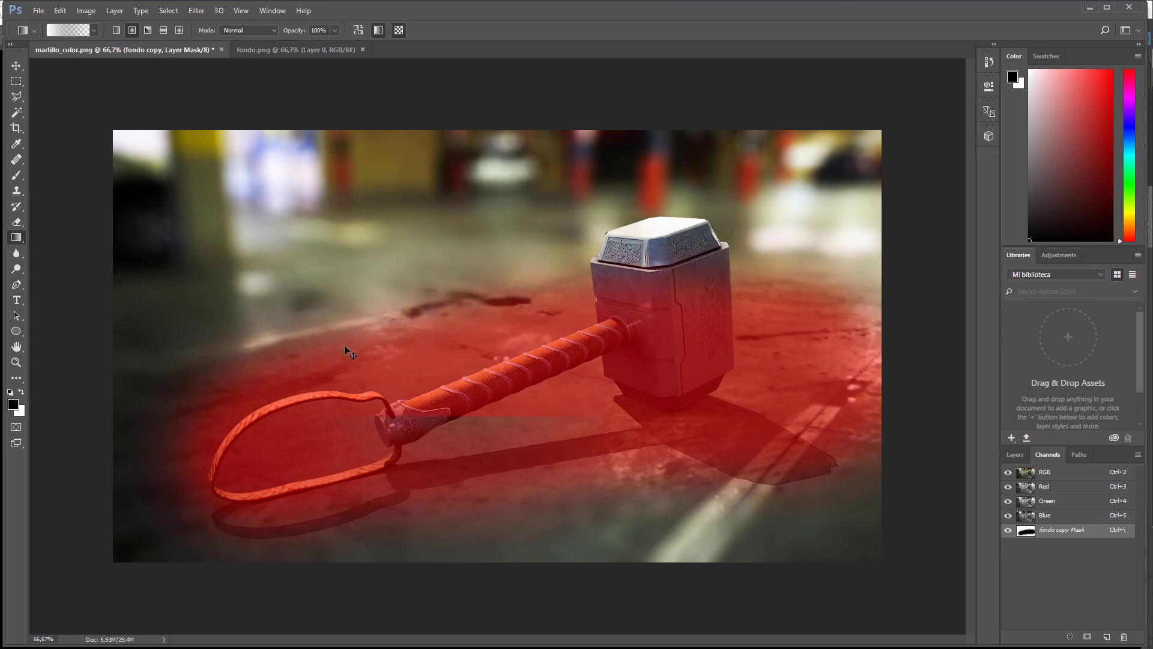
left_click_drag(487, 354, 481, 334)
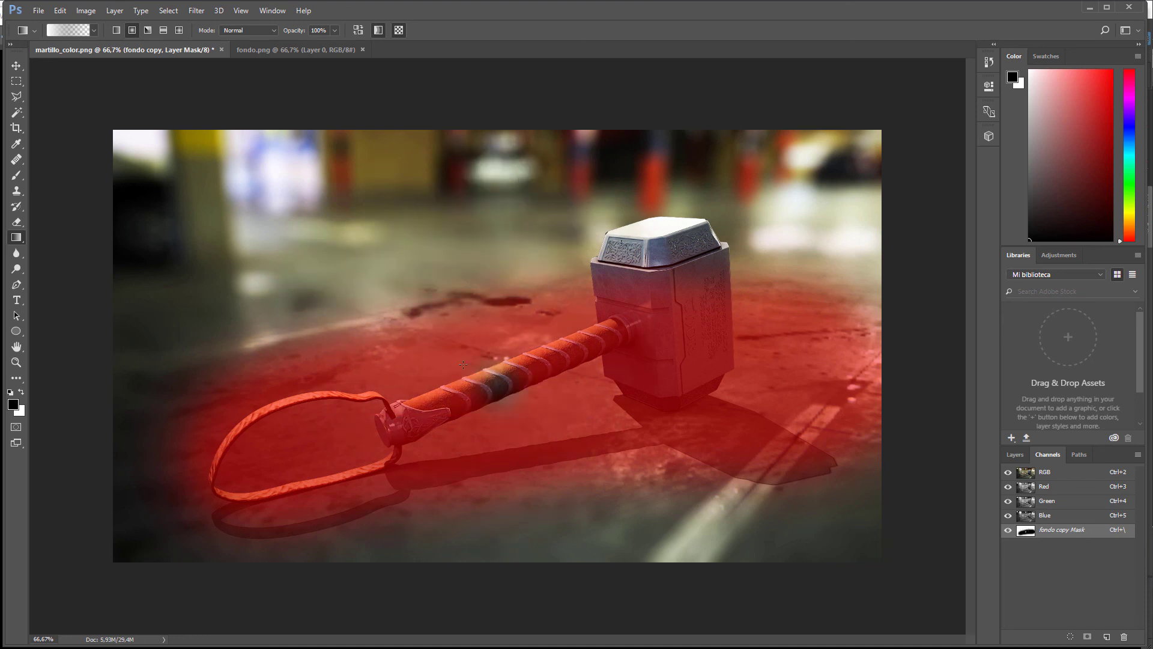
left_click_drag(434, 407, 385, 325)
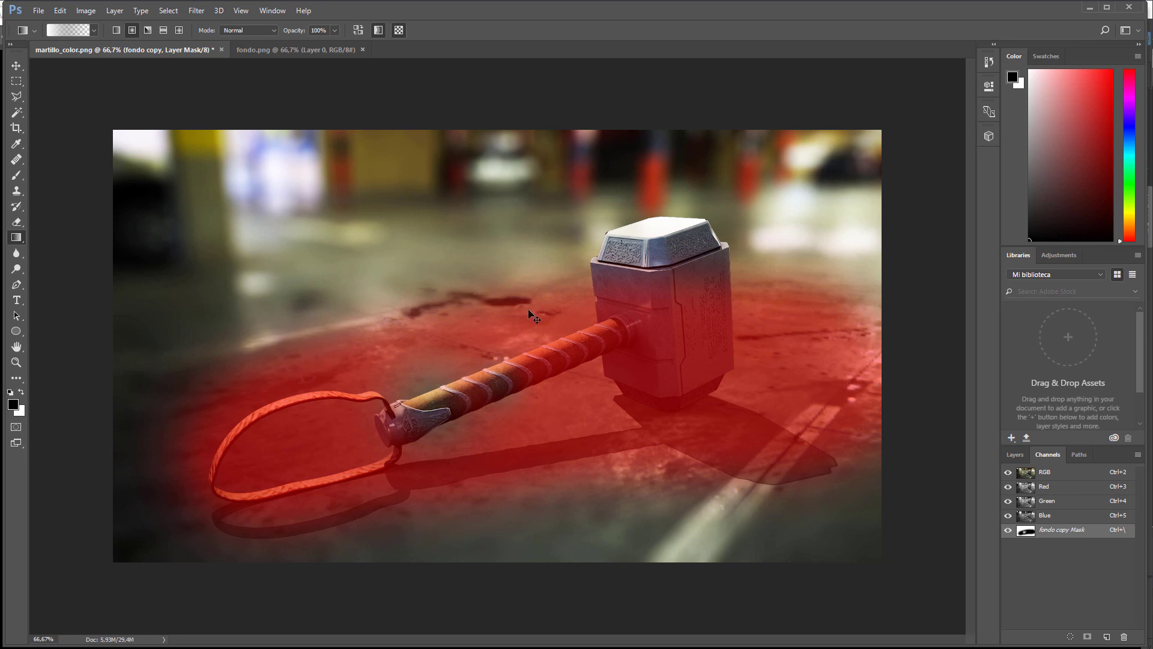
key("ctrl+z")
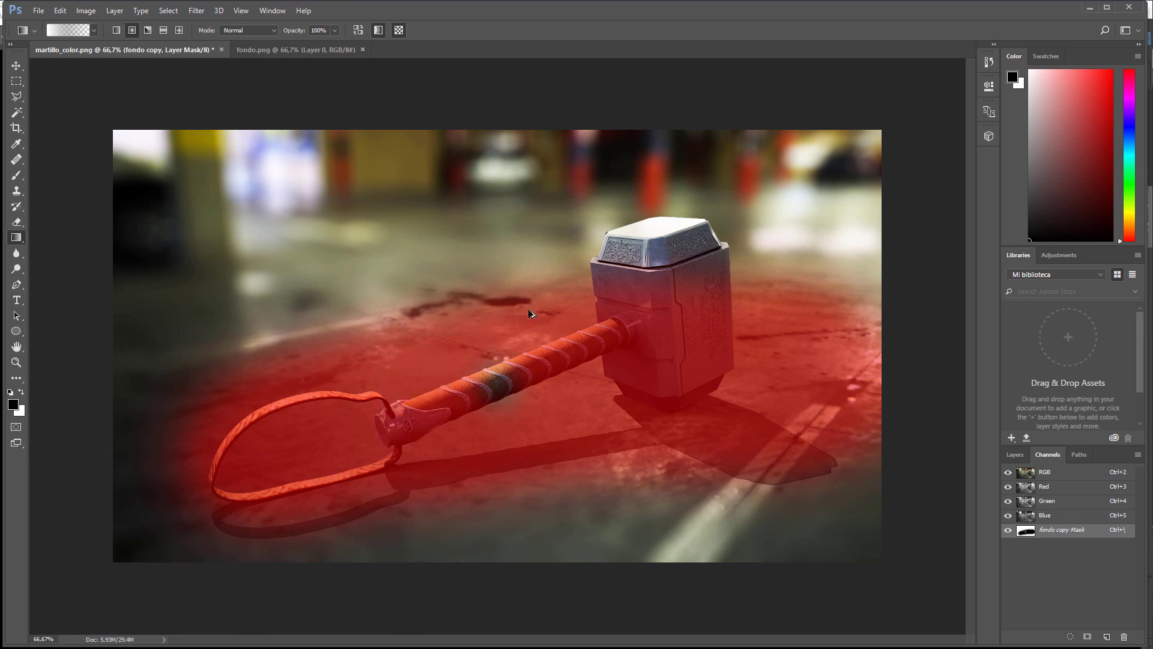
key("ctrl+alt+z")
left_click_drag(434, 110, 498, 321)
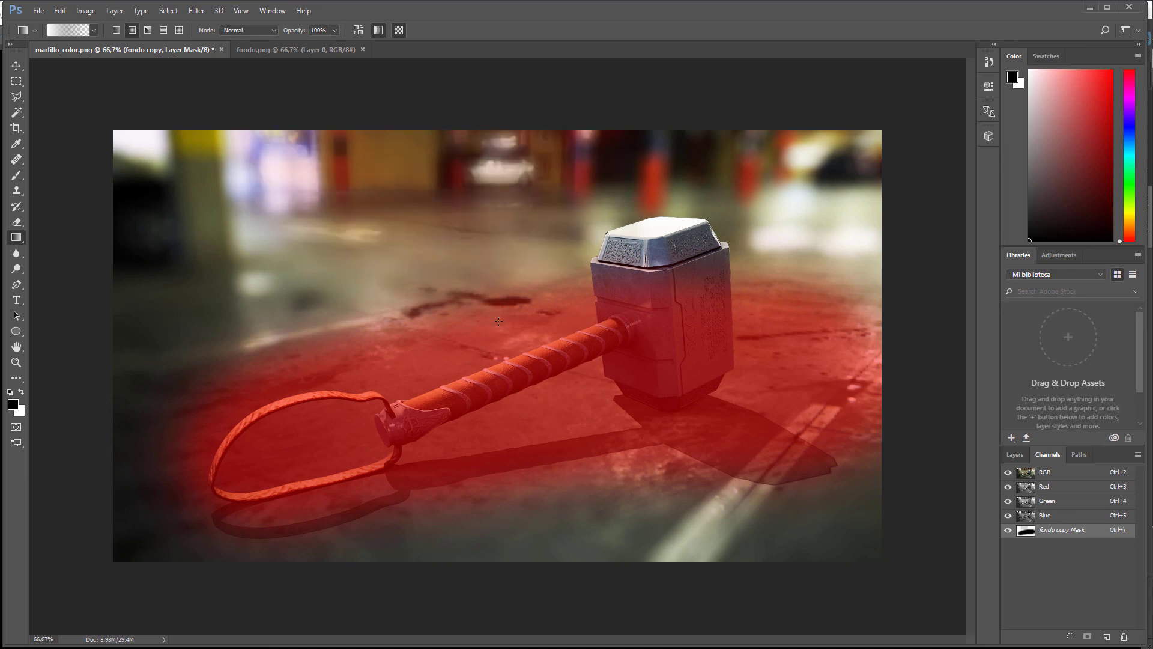
key("ctrl+alt+z")
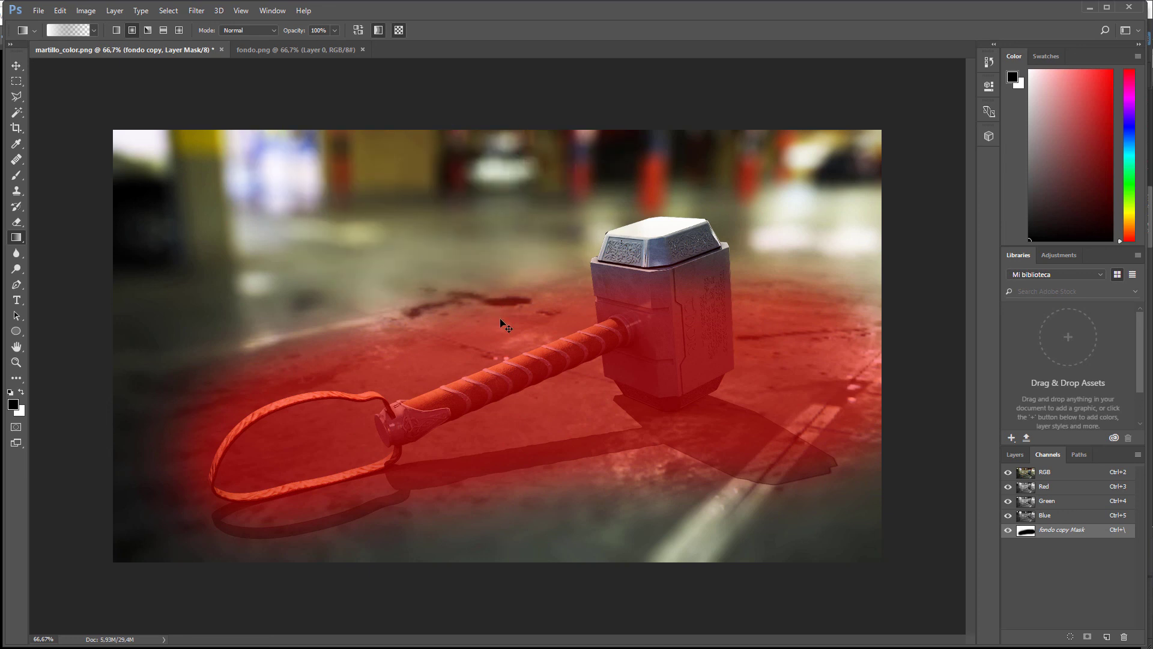
Switch to a linear gradient and apply repeated vertical gradients to the fondo copy mask across the background, hammer and foreground floor.
left_click(116, 30)
left_click_drag(400, 111, 394, 245)
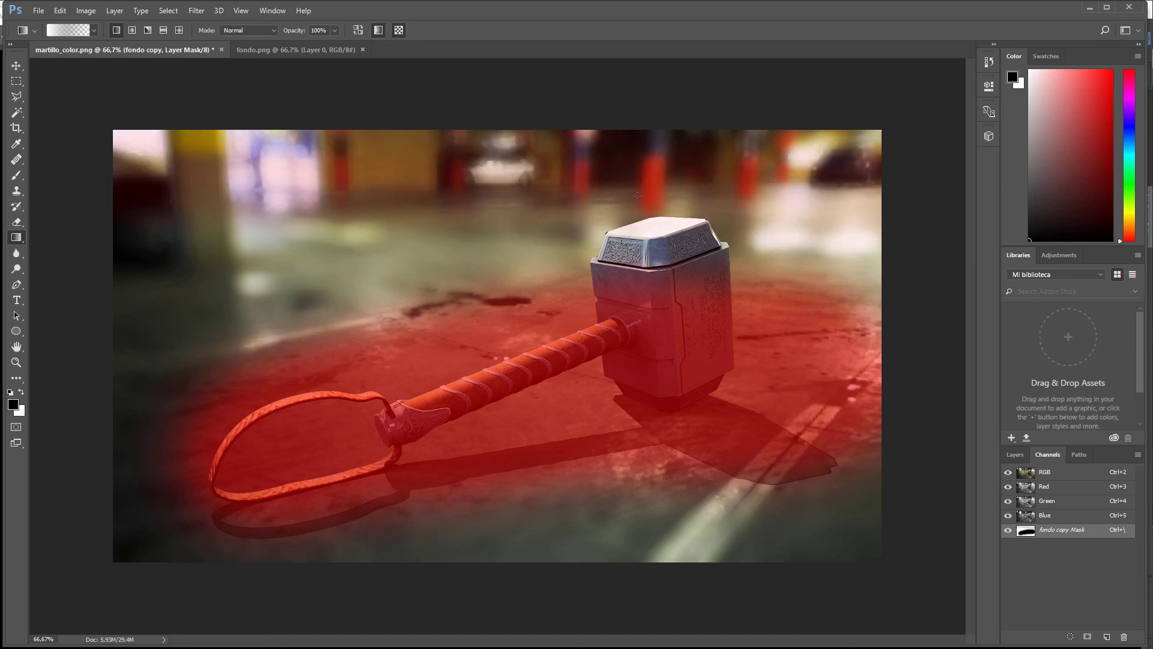
left_click_drag(516, 360, 489, 260)
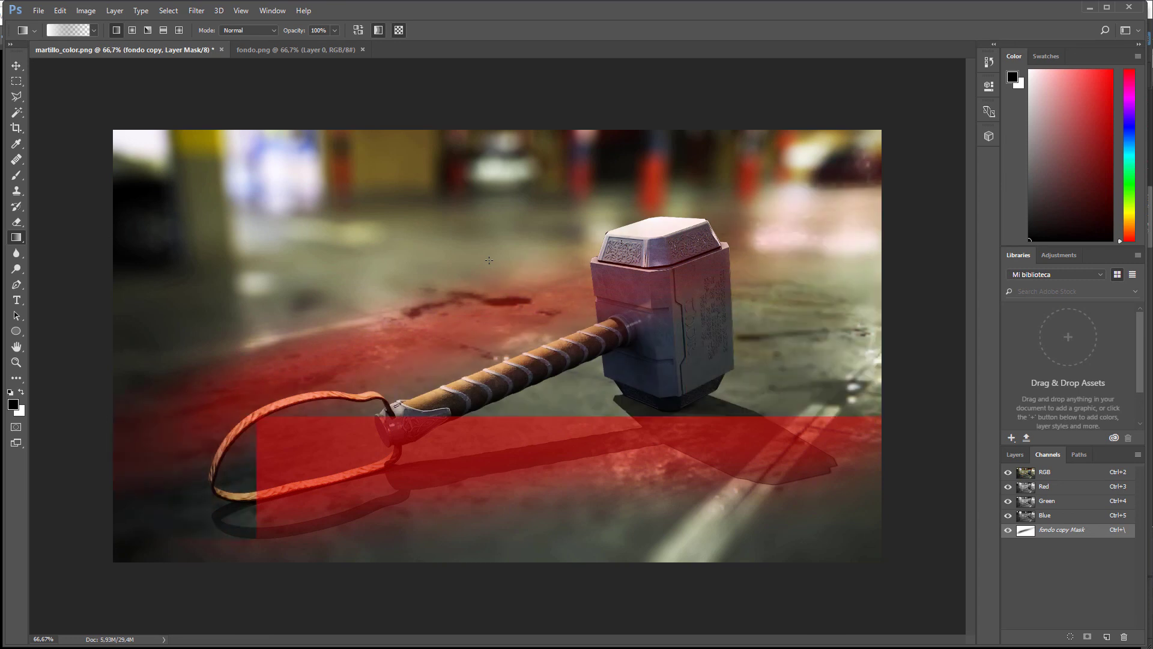
left_click_drag(594, 421, 561, 280)
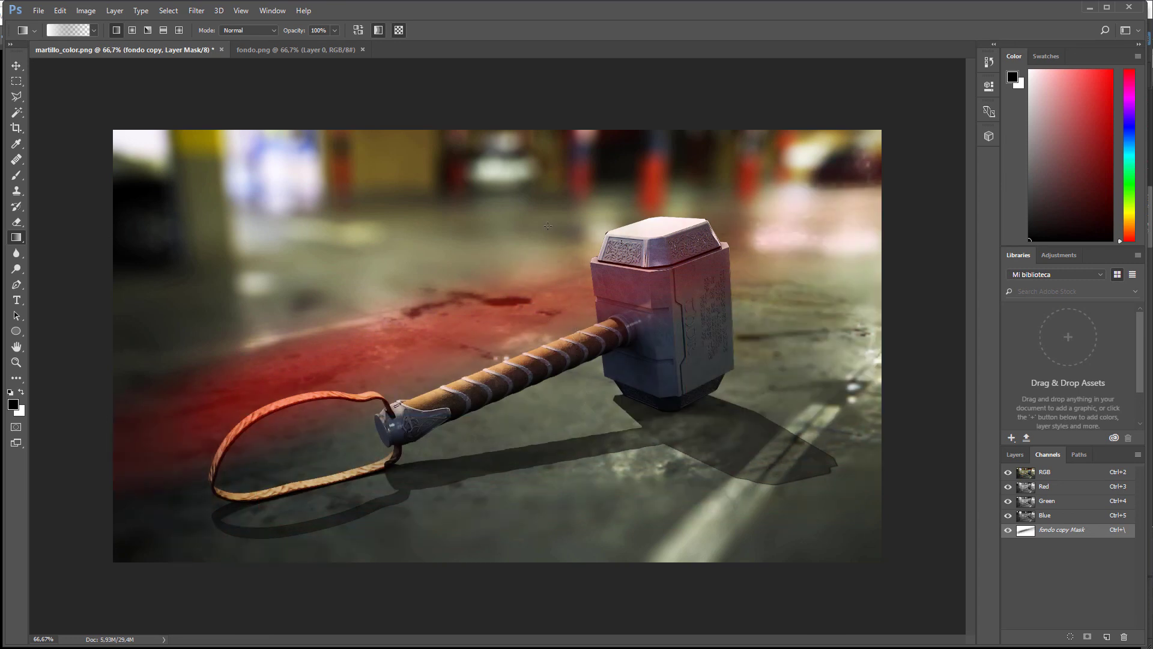
left_click_drag(587, 385, 580, 207)
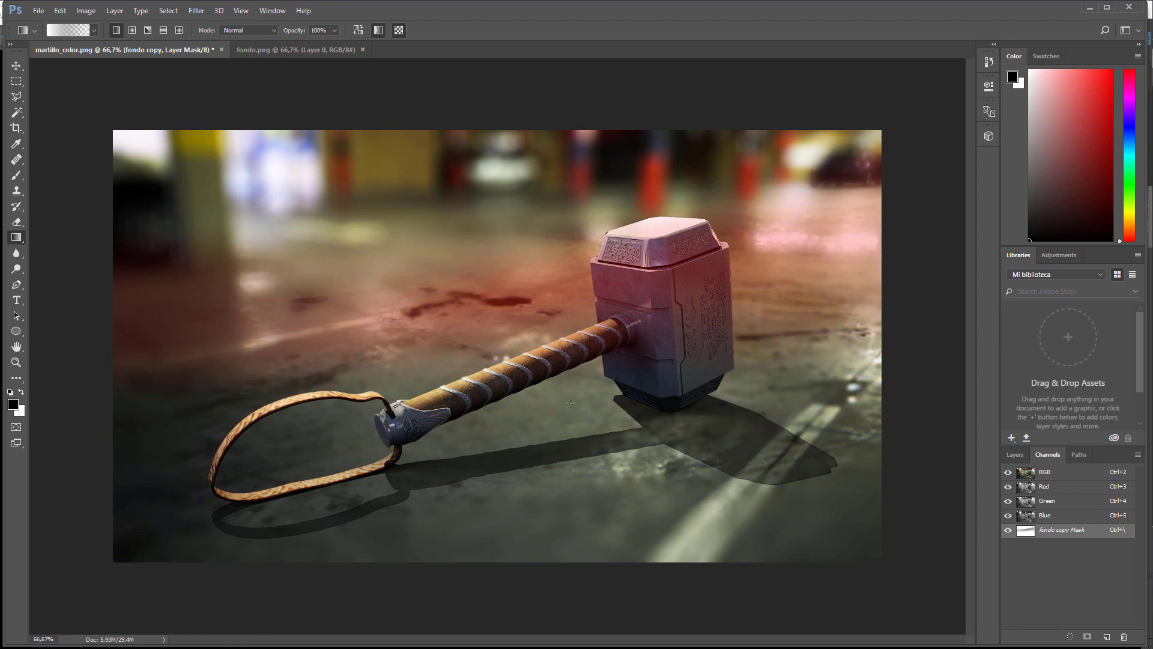
left_click_drag(571, 404, 565, 296)
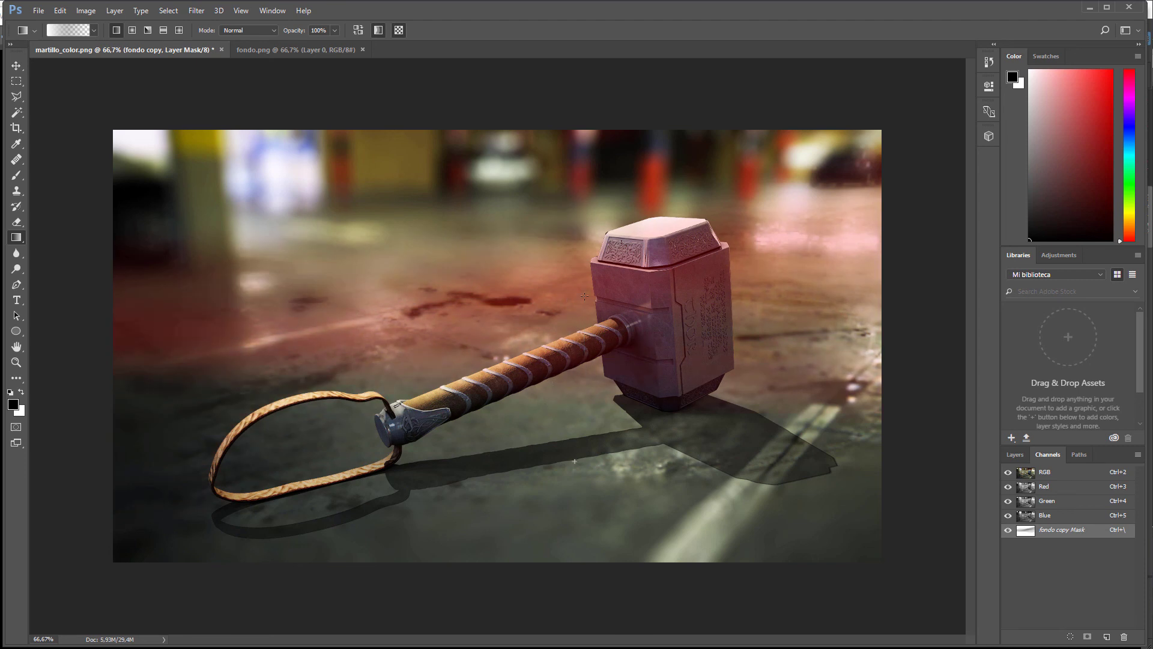
left_click_drag(575, 461, 584, 296)
left_click_drag(545, 473, 550, 381)
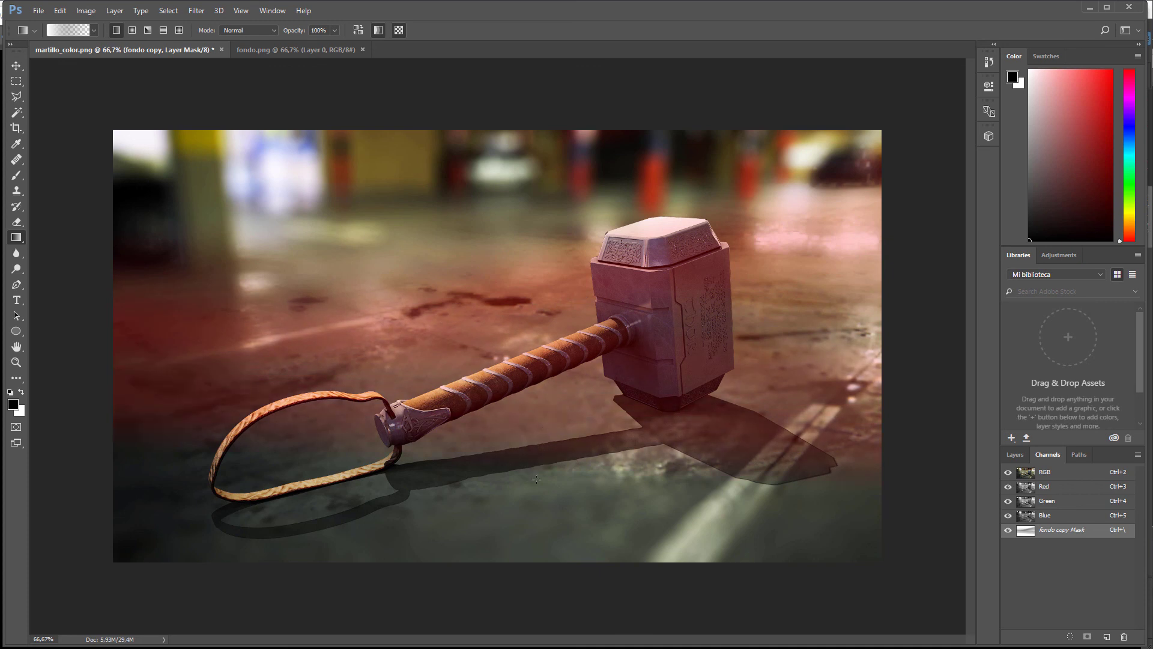
left_click_drag(526, 512, 527, 417)
left_click(1015, 455)
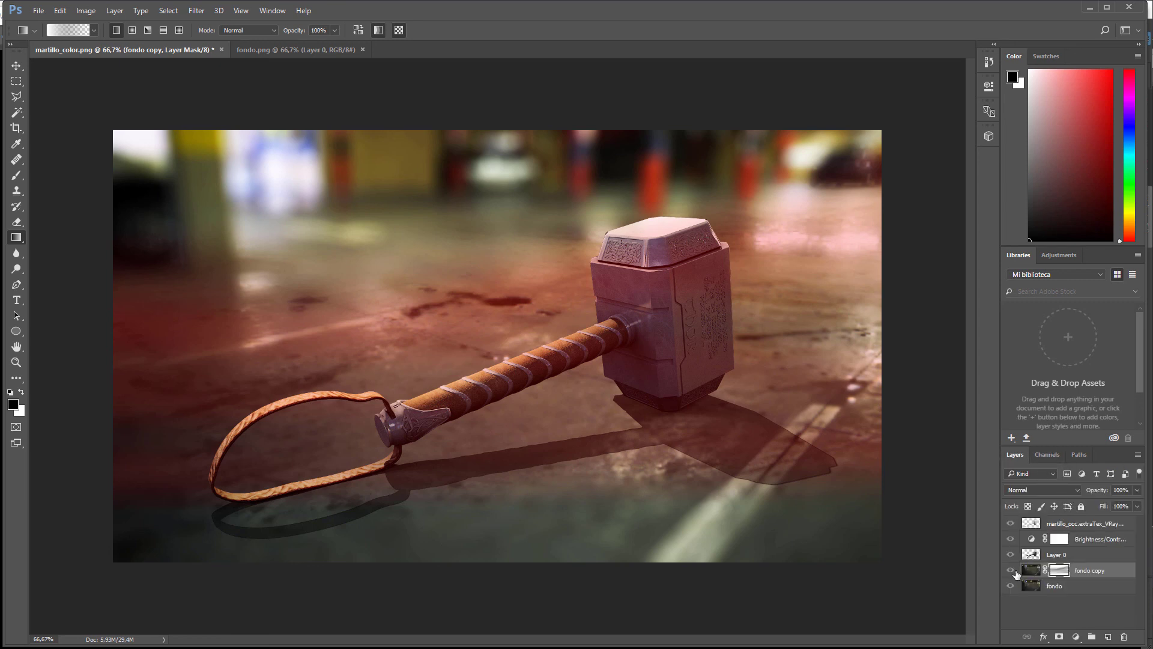
Hide the fondo copy mask overlay, make white the foreground colour, and check the masked blur with the fondo layer temporarily hidden.
key("x")
key("backslash")
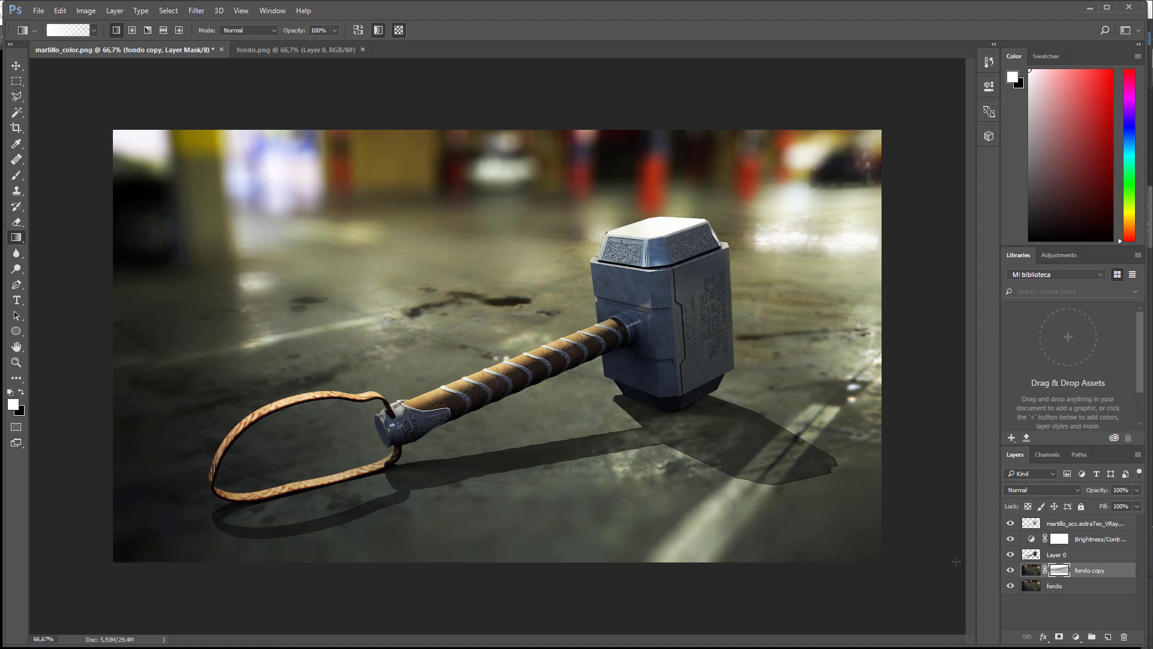
left_click(1030, 571)
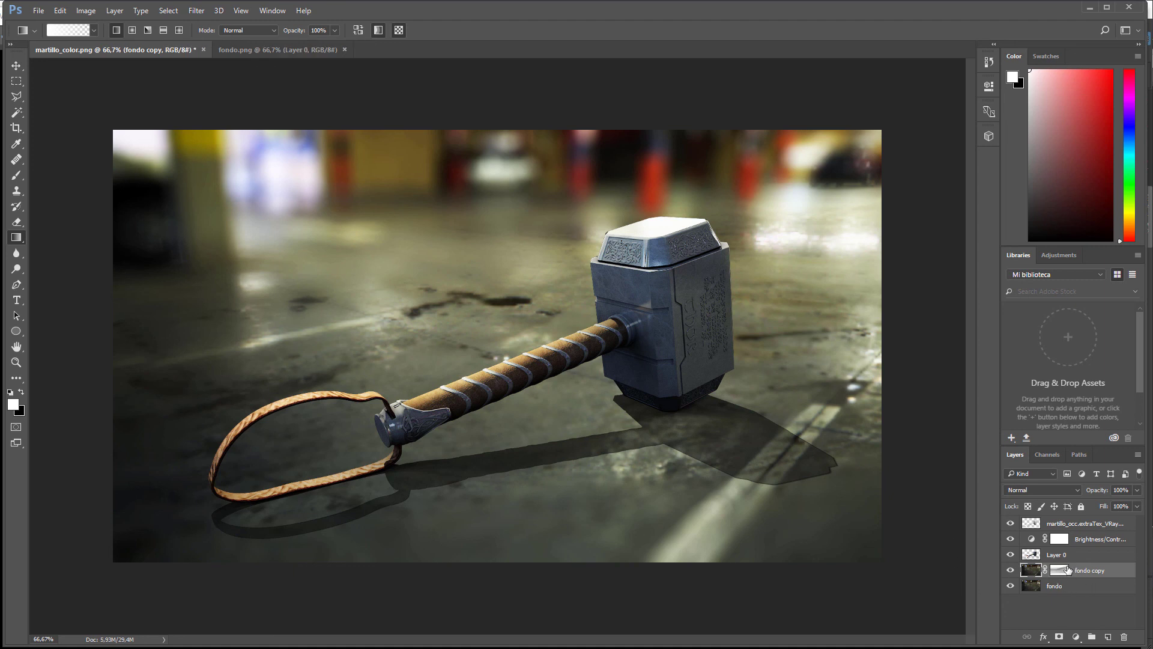
left_click(1011, 586)
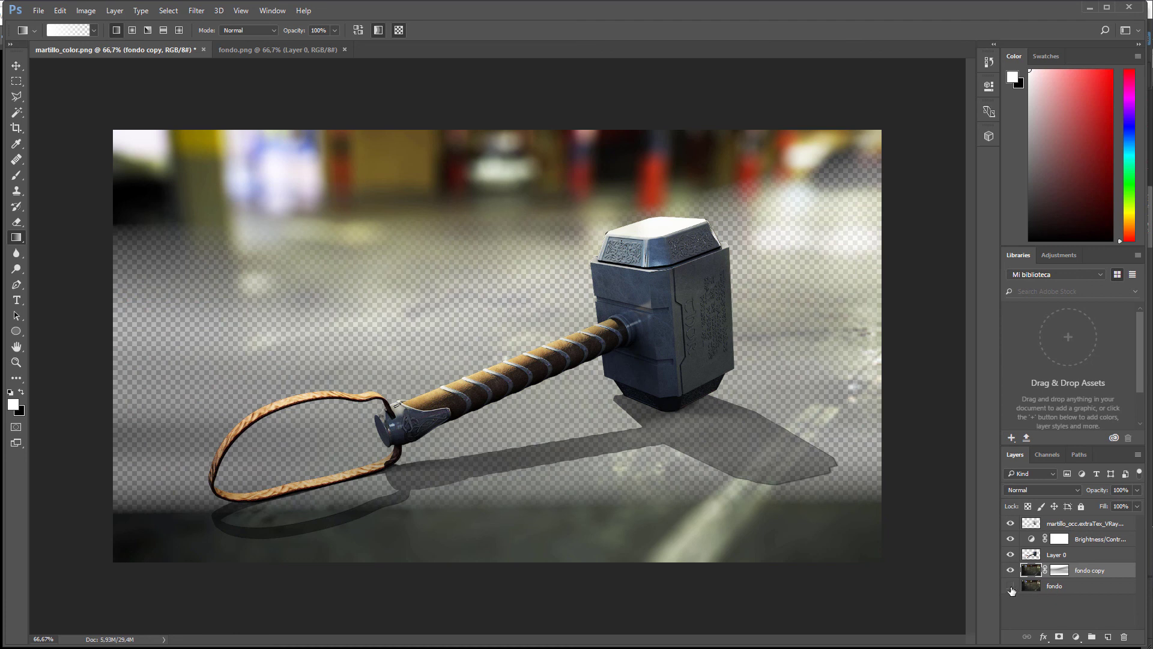
left_click(1011, 585)
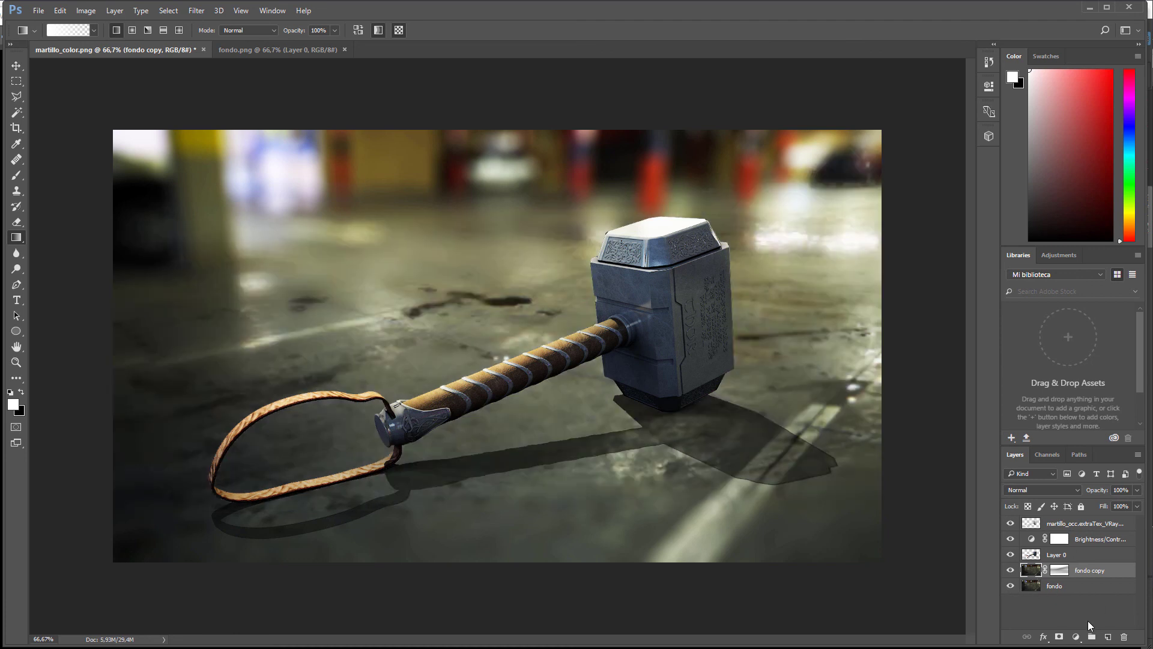
Add a Brightness/Contrast adjustment above fondo copy with brightness about -89 and slightly raised contrast.
left_click(1076, 638)
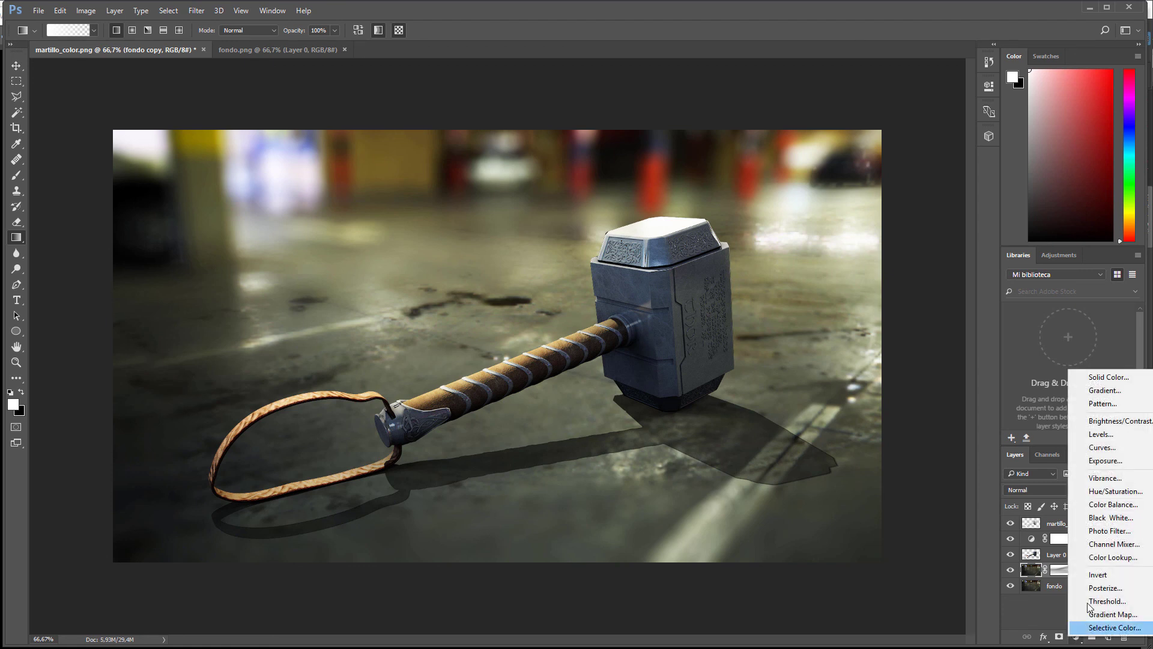
left_click(1116, 420)
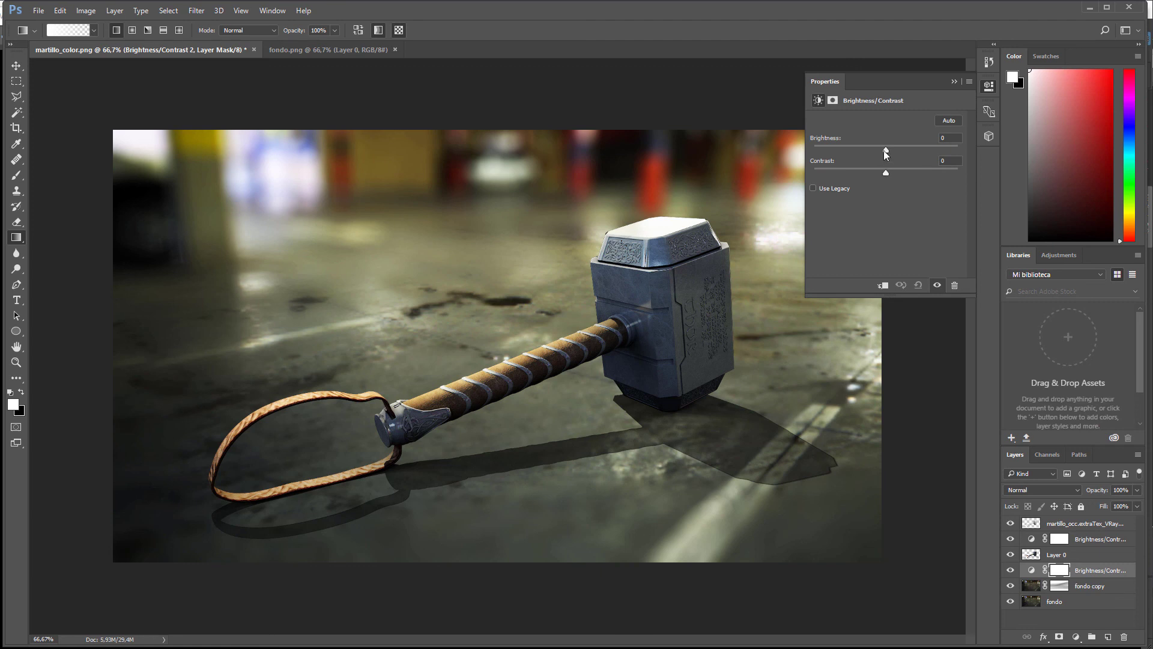
left_click_drag(885, 151, 847, 173)
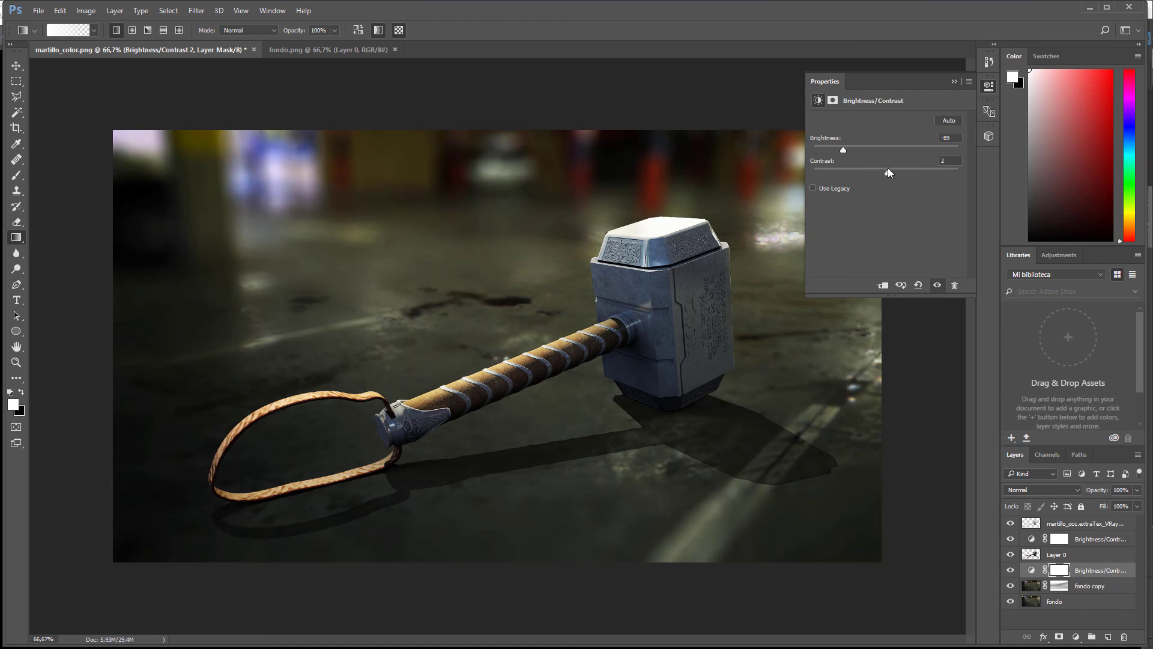
left_click(954, 82)
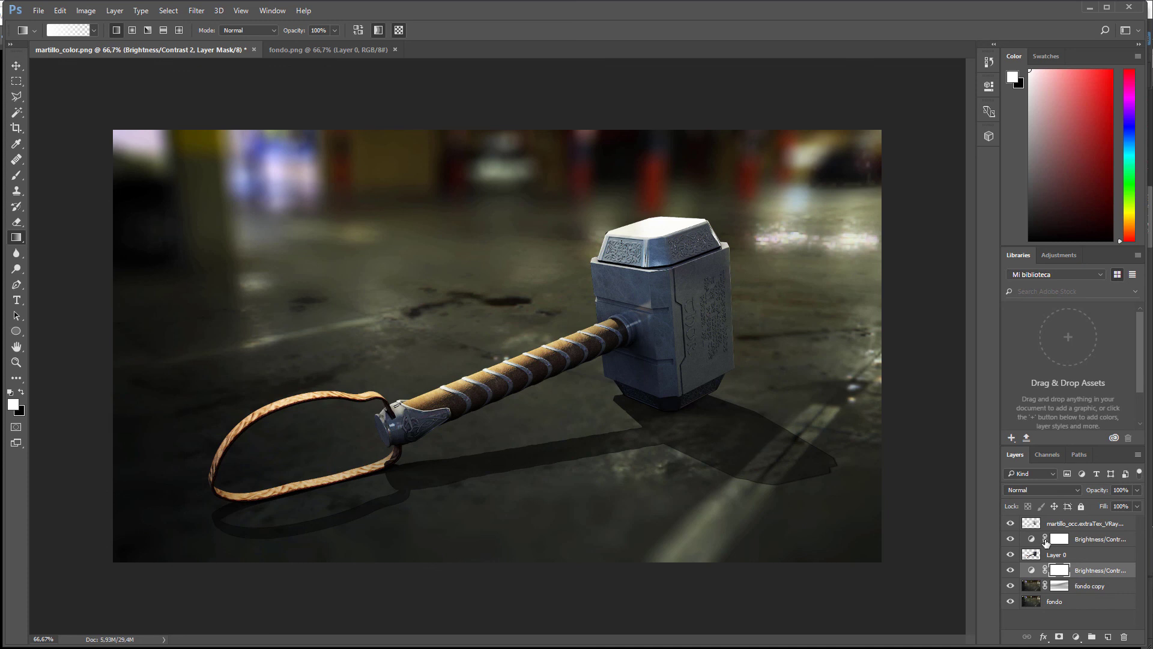
Compare the image with and without the Brightness/Contrast adjustment above Layer 0, and leave that adjustment hidden.
left_click(1011, 539)
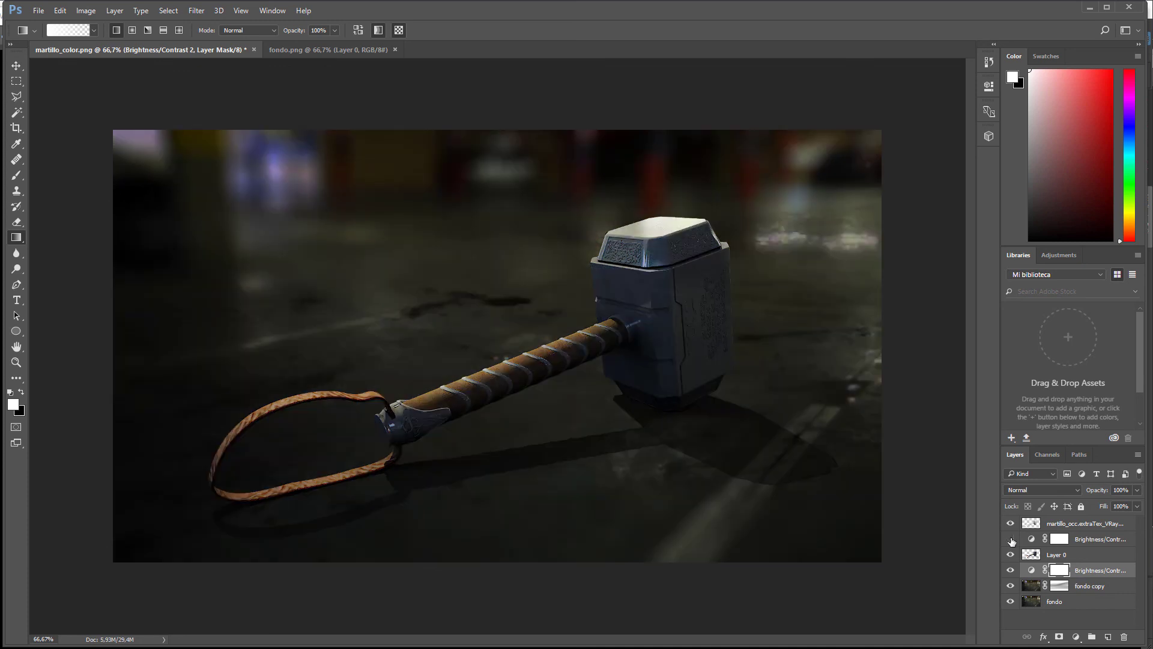
left_click(1011, 540)
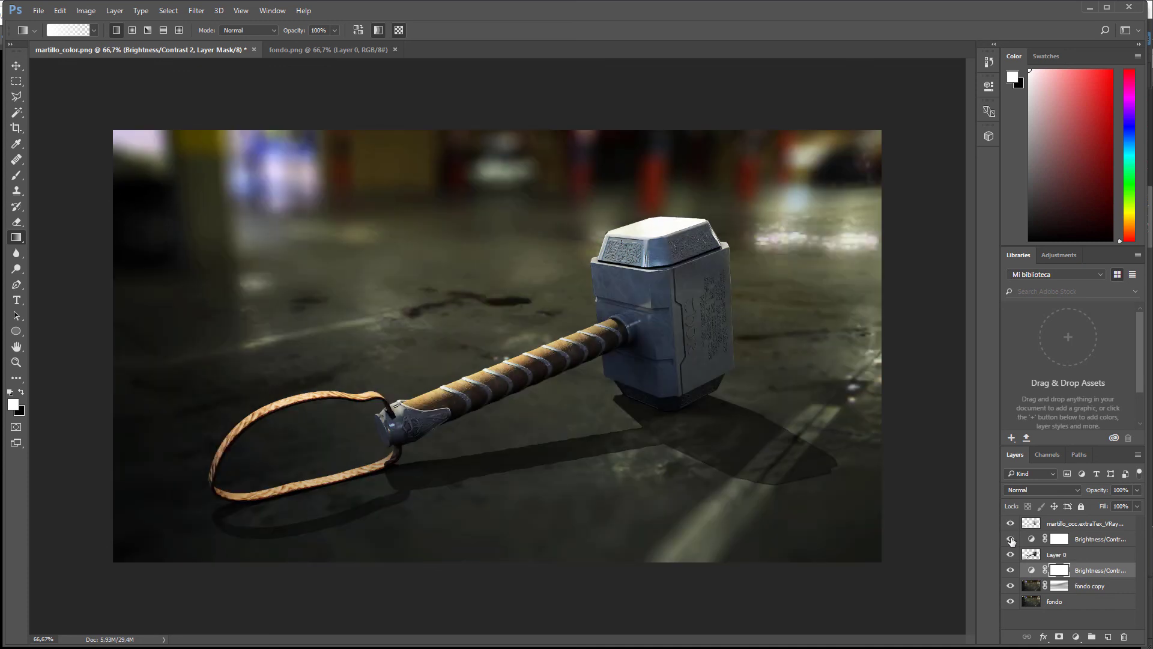
left_click(1011, 540)
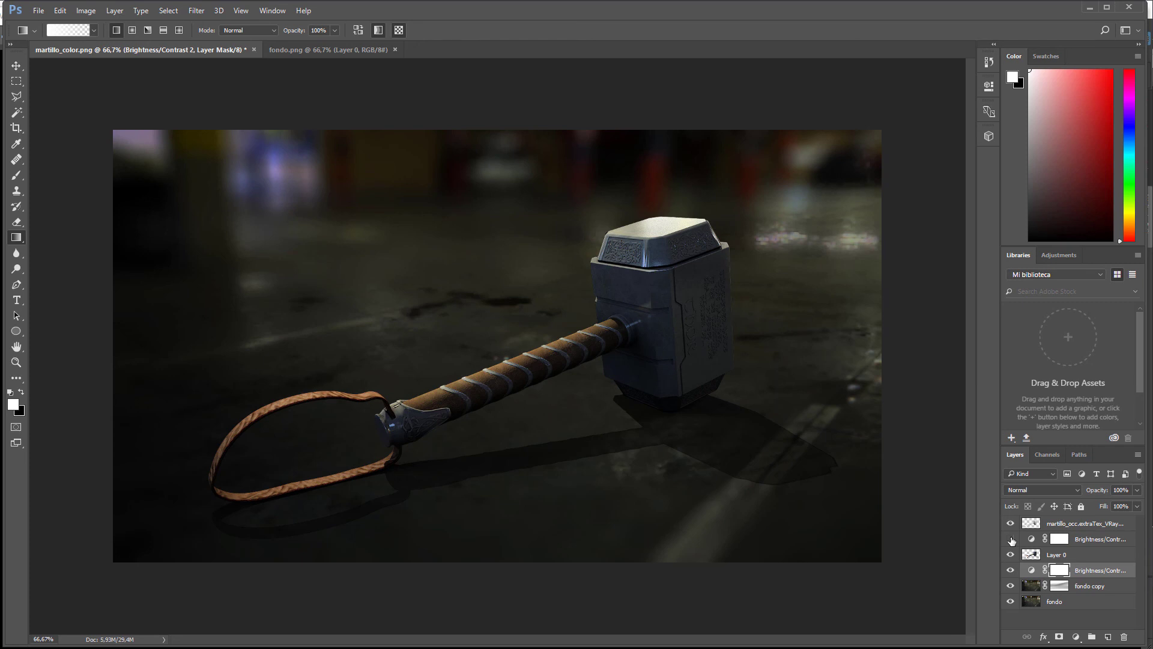
left_click(1011, 539)
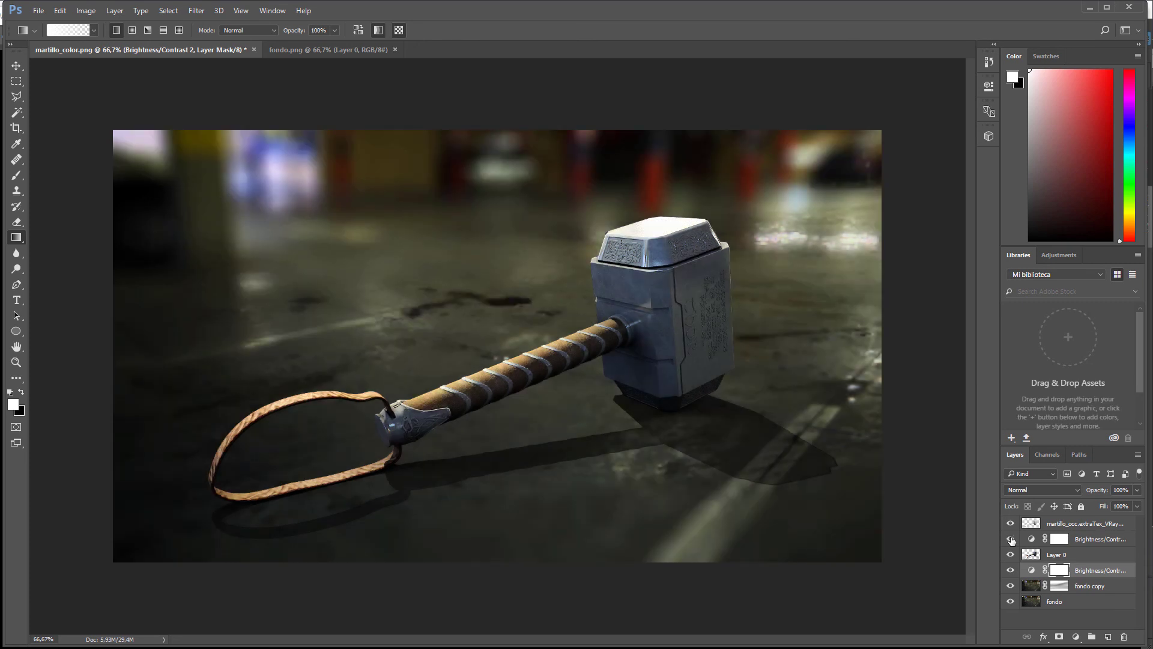
left_click(1011, 540)
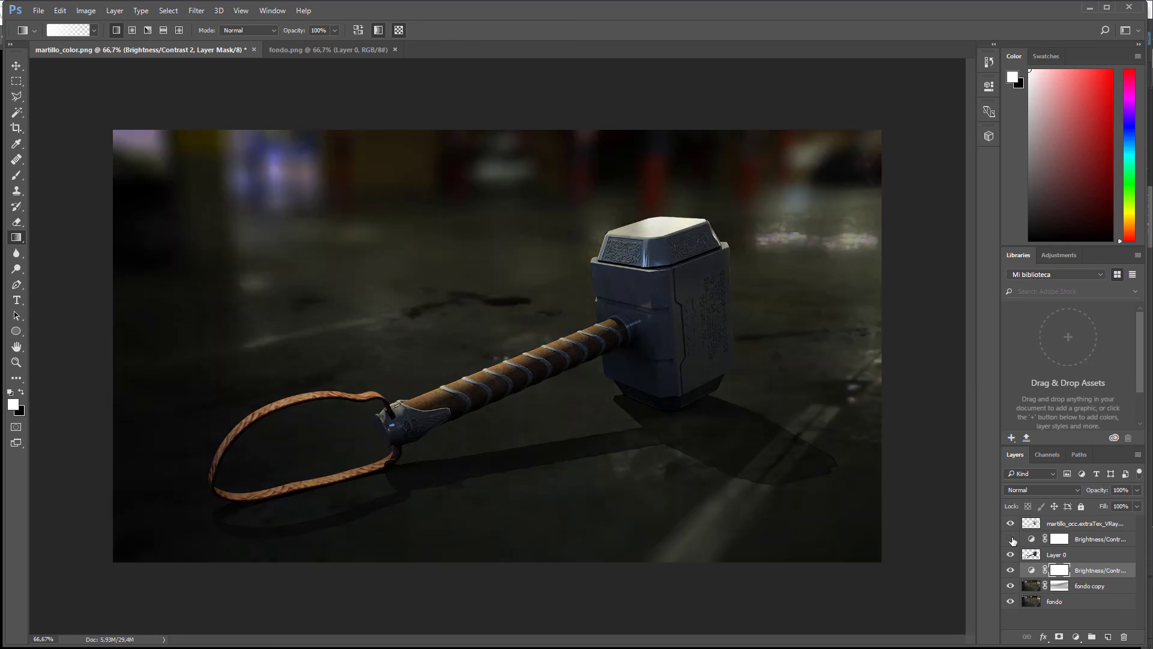
Open the properties of the Brightness/Contrast adjustment above Layer 0 and clip it to that layer.
left_click(1081, 539)
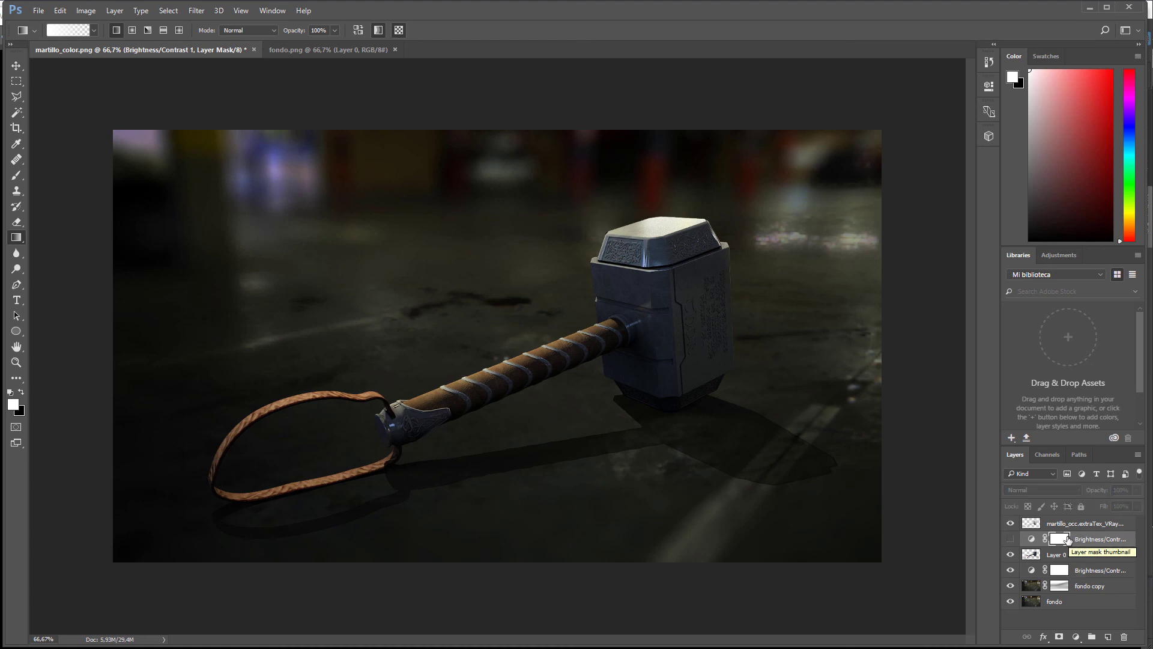
double_click(1069, 539)
left_click(1068, 540)
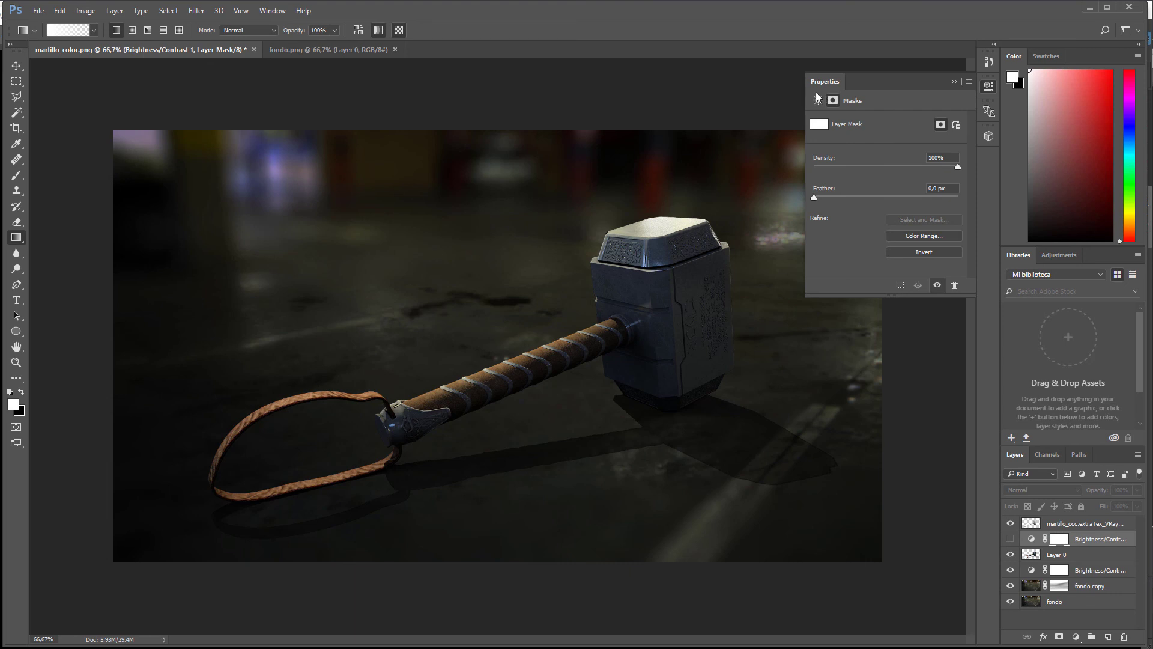
left_click(818, 100)
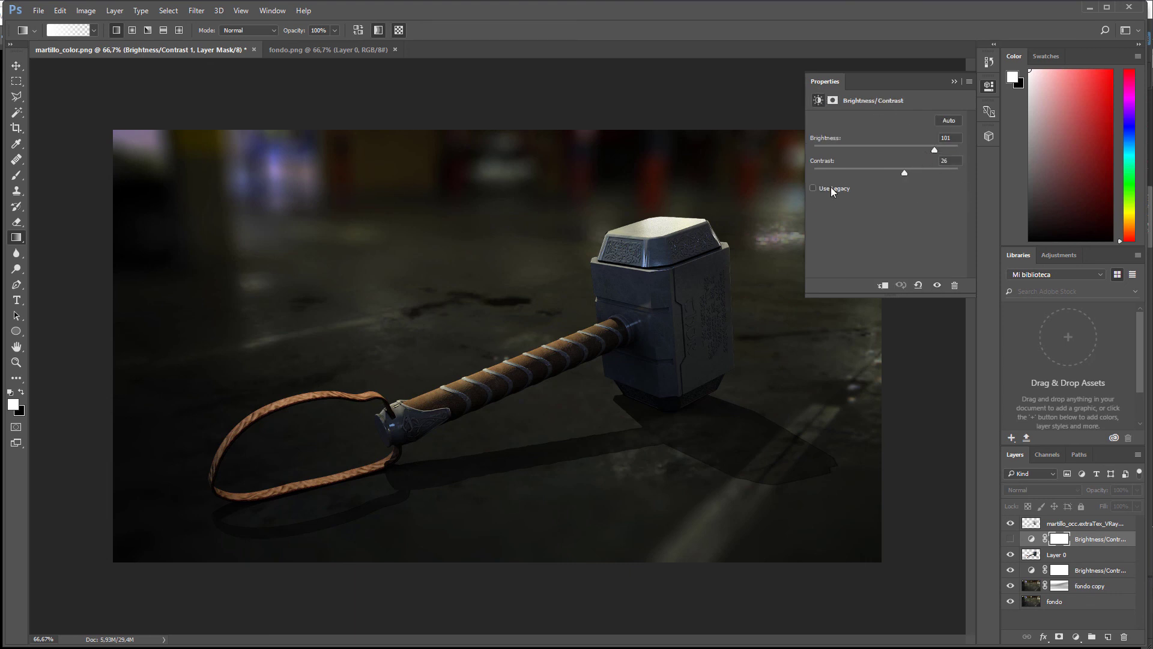
left_click(885, 286)
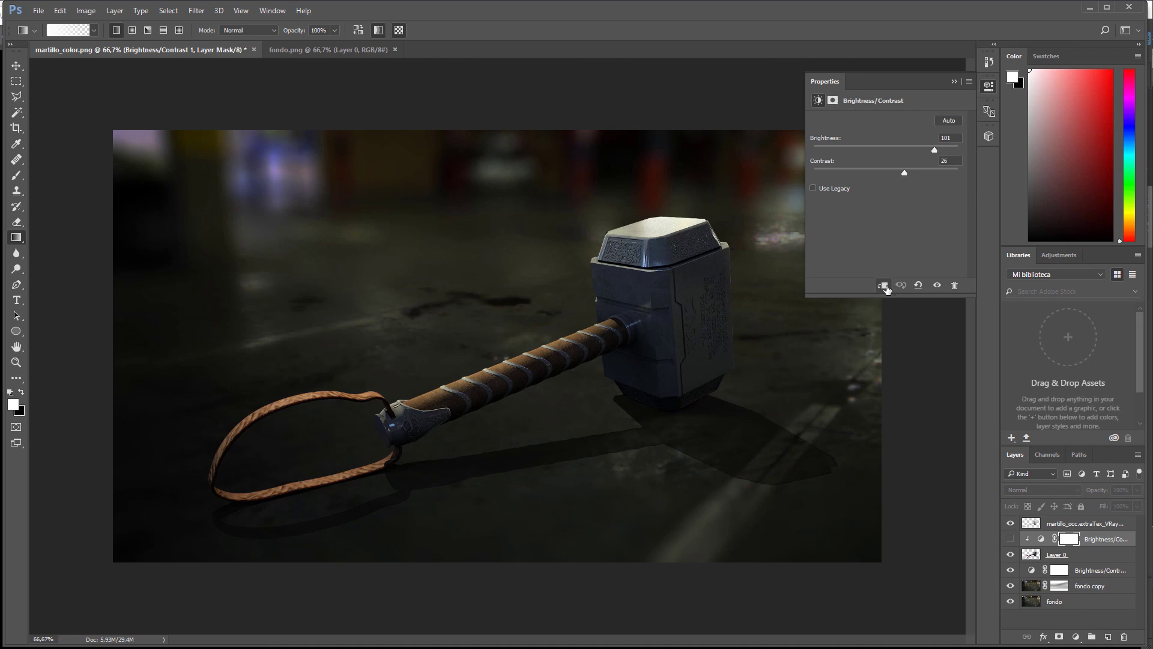